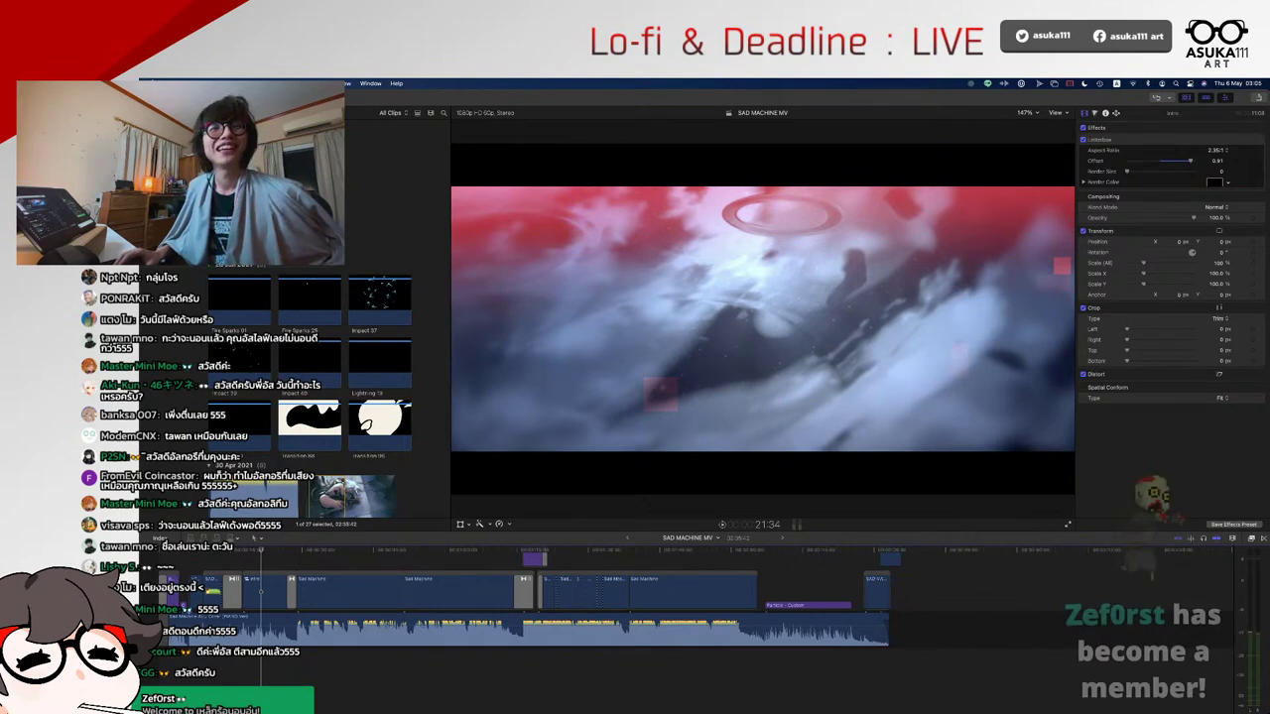
# - Play the opening titles of the SAD MACHINE MV timeline to review them
pyautogui.press('super+equal')
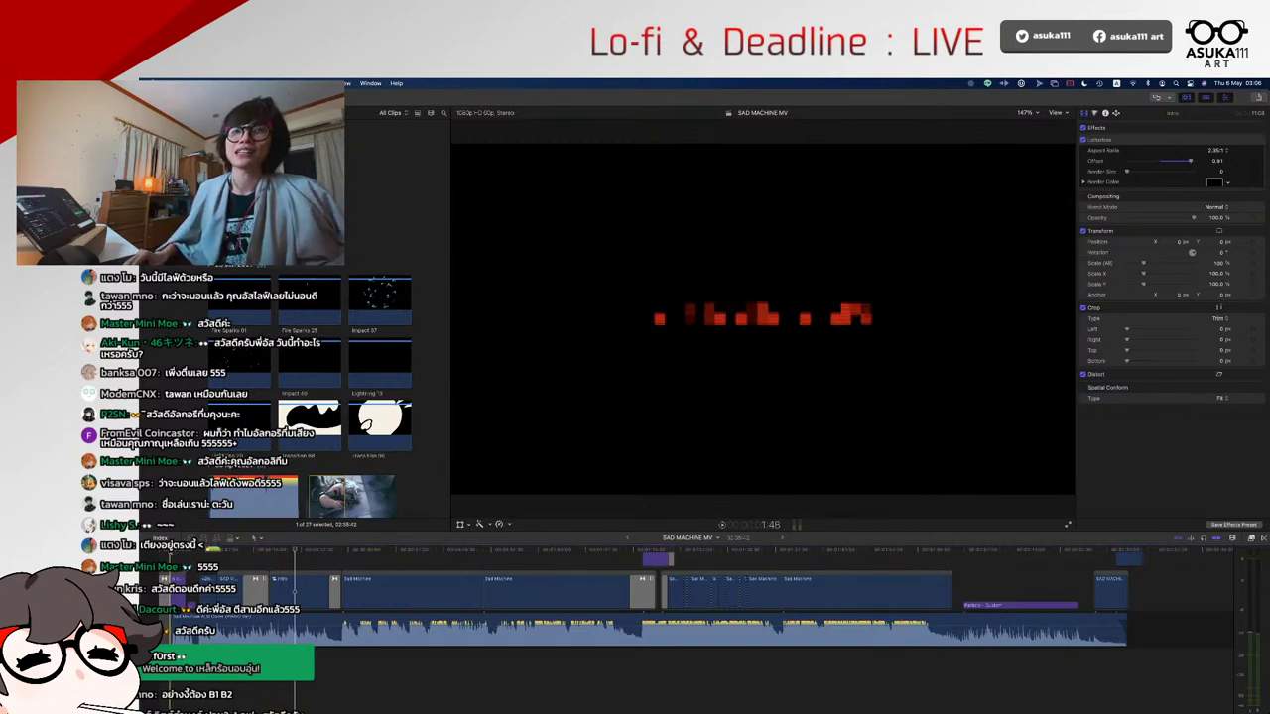
pyautogui.click(258, 579)
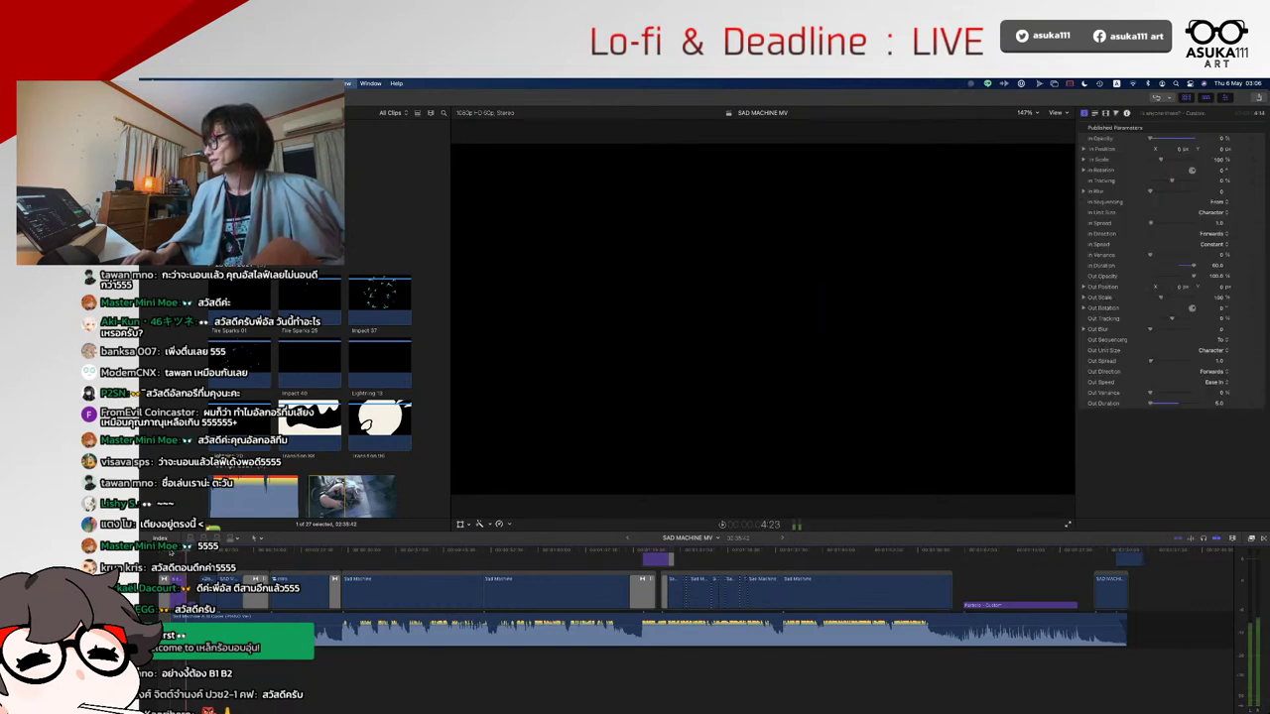
pyautogui.press('space')
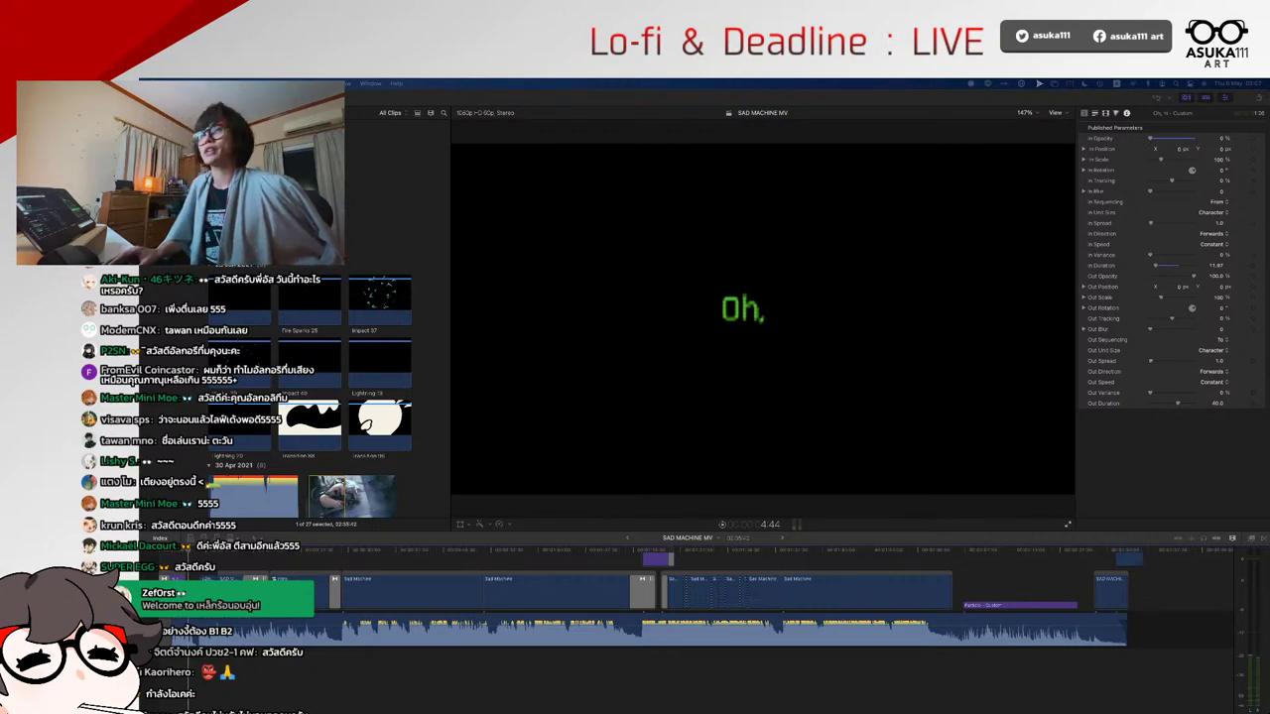
pyautogui.click(765, 409)
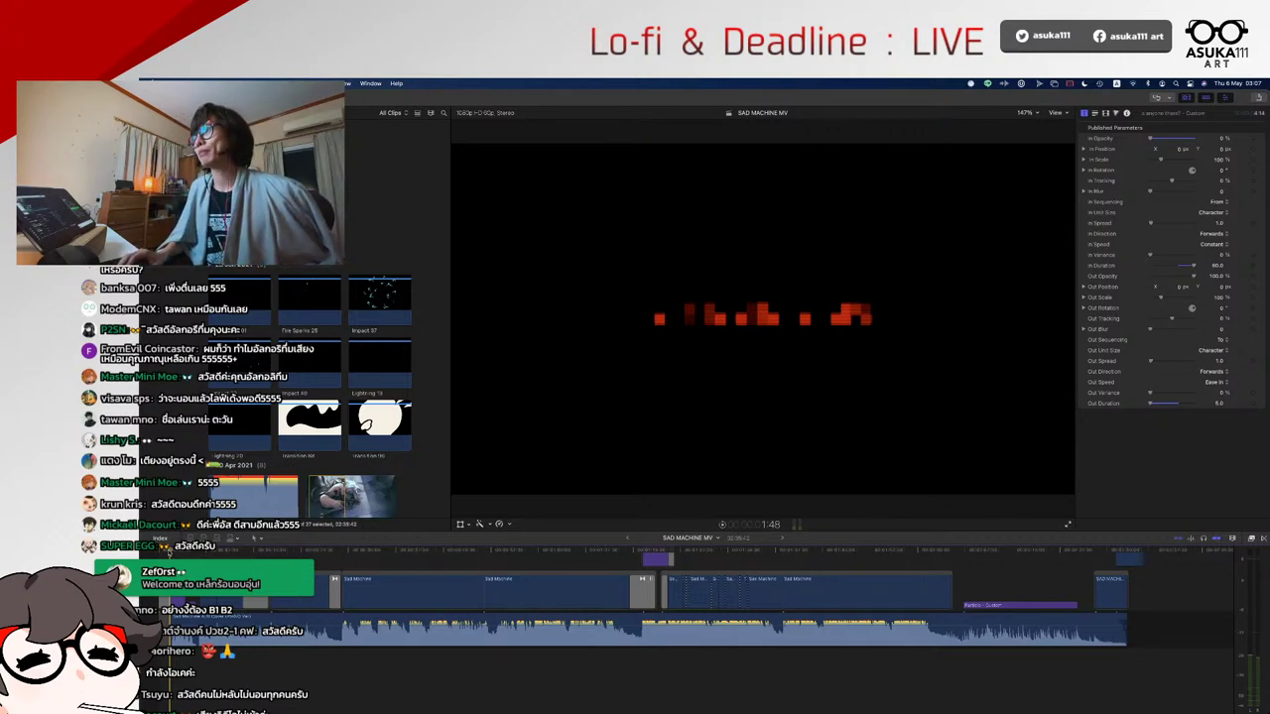
pyautogui.press('space')
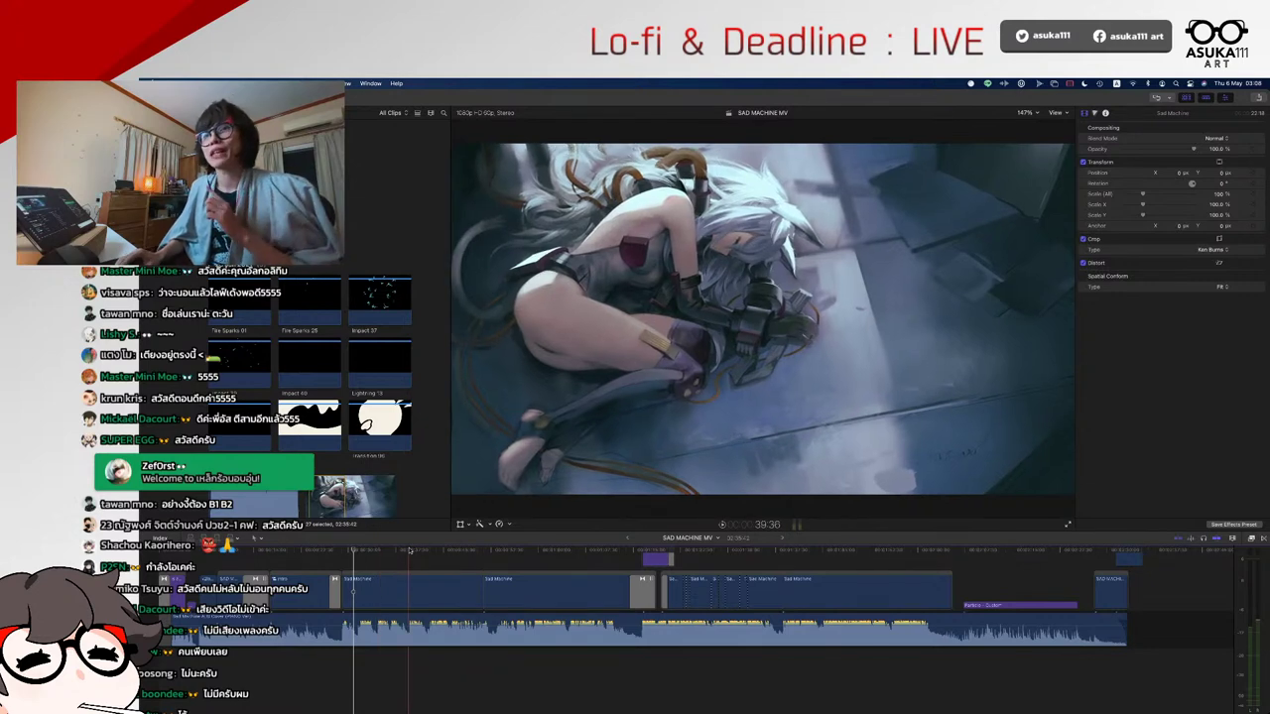
# - Switch to Motion's sadmachine motion1 project and enlarge the artwork view to about 126% in the canvas
pyautogui.moveTo(737, 695)
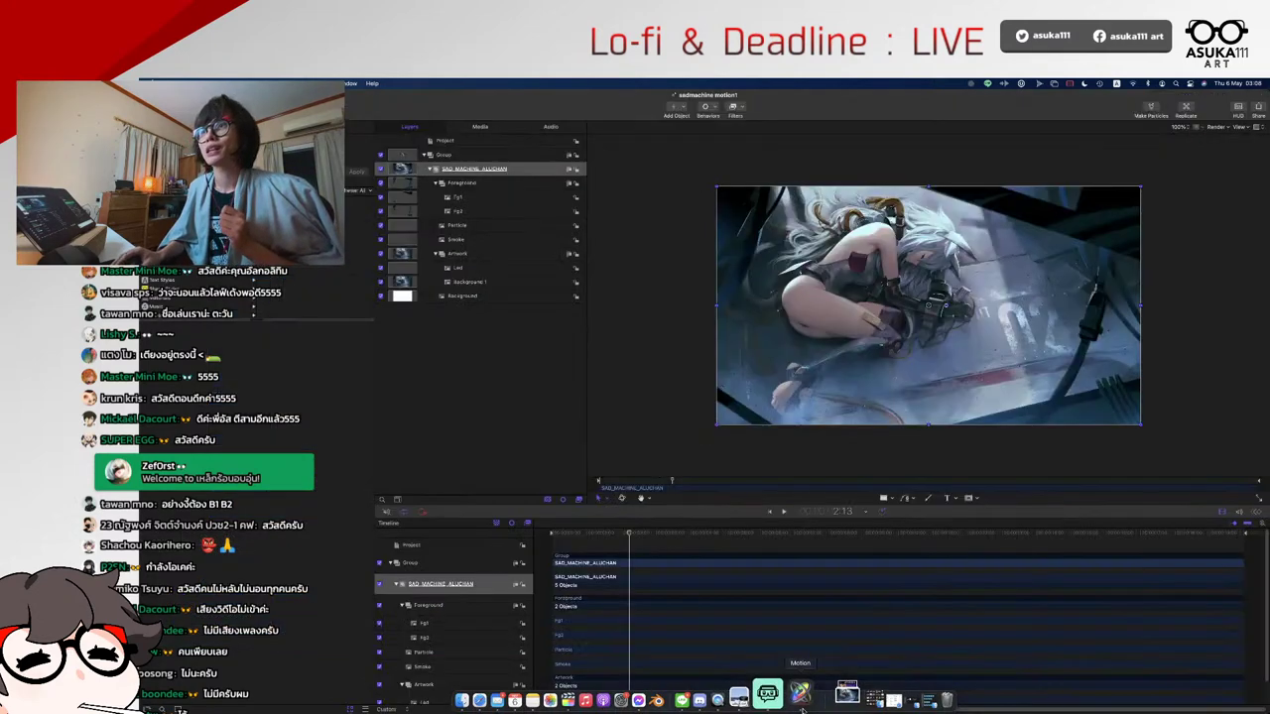
pyautogui.click(850, 694)
pyautogui.click(699, 385)
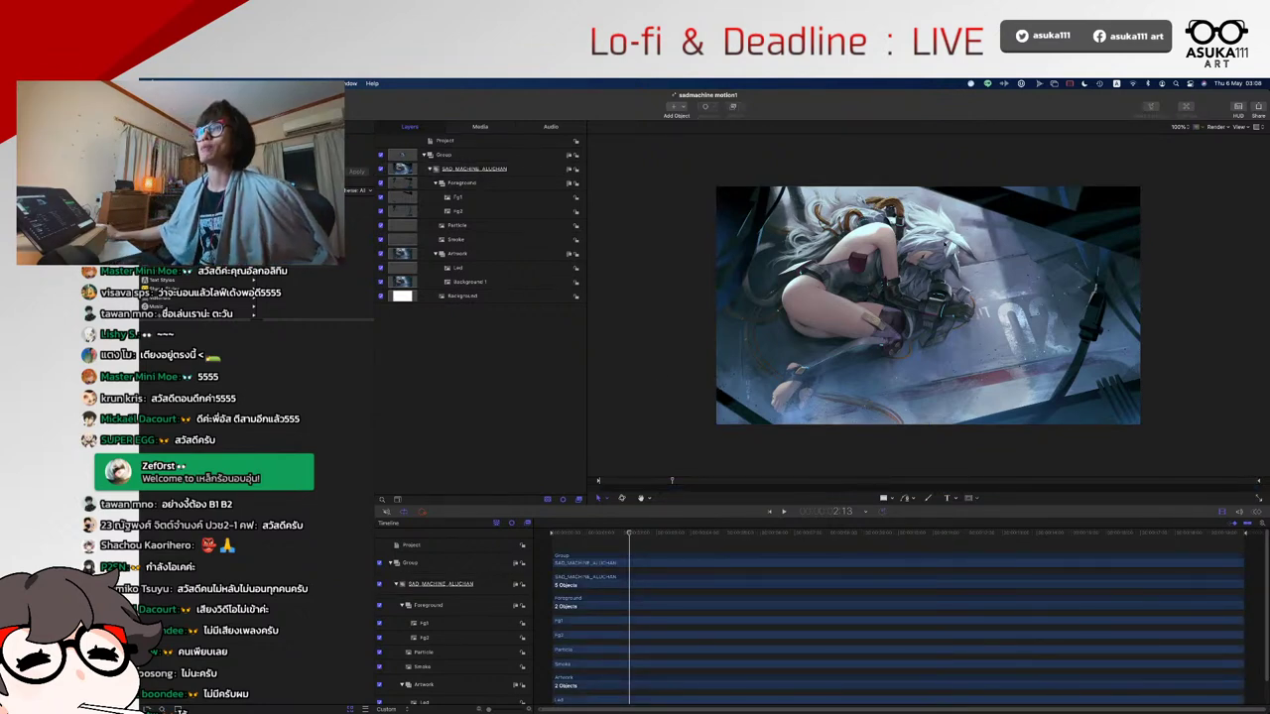
pyautogui.scroll(2, 945, 245)
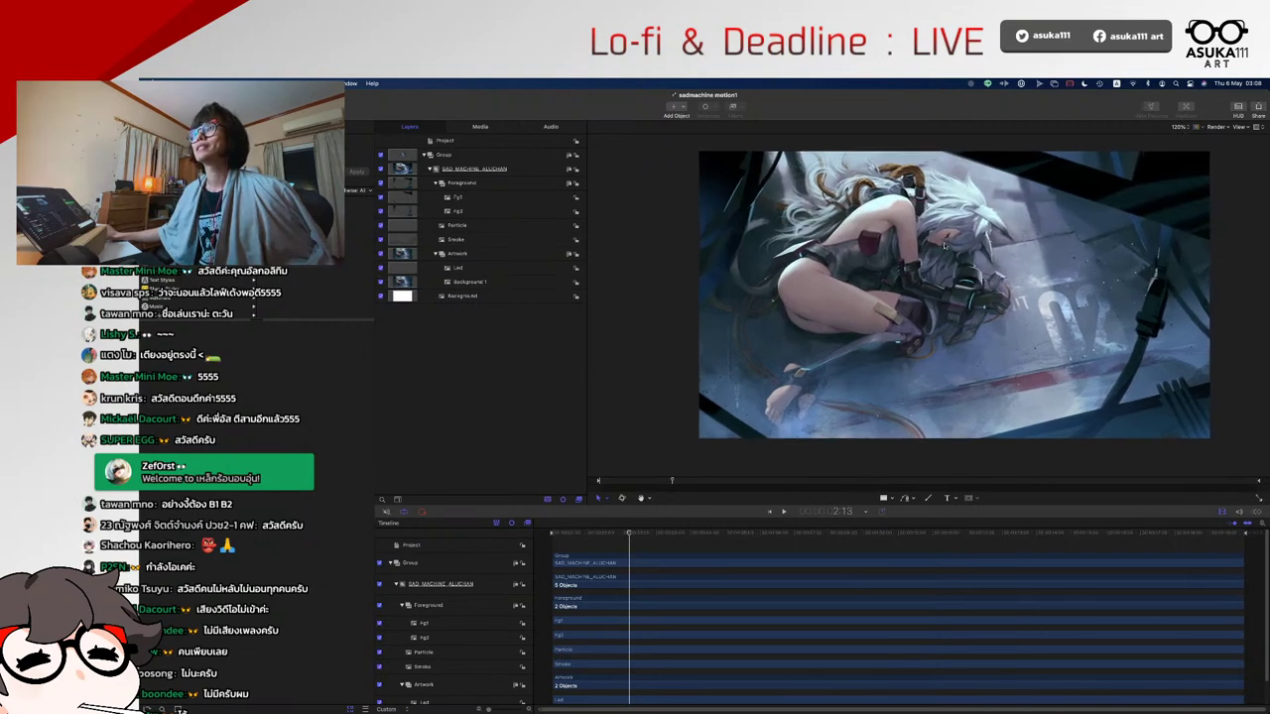
pyautogui.hscroll(3, 944, 245)
pyautogui.hscroll(3, 945, 245)
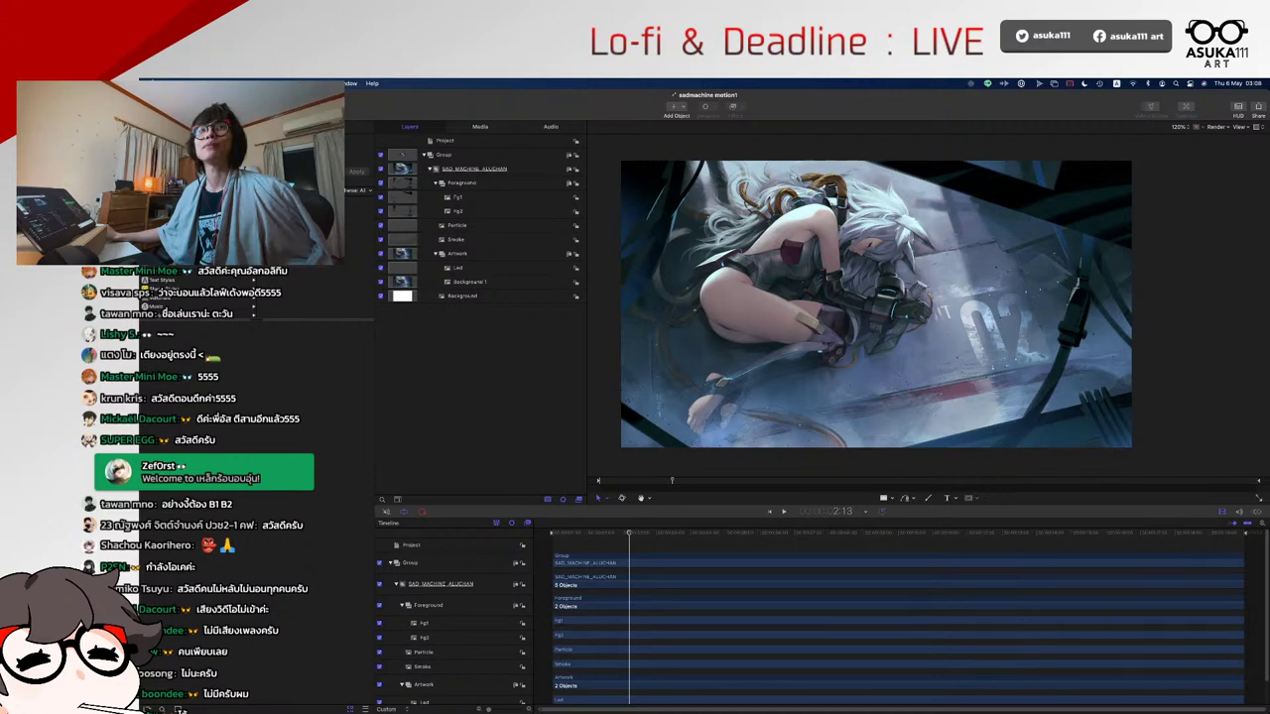
pyautogui.press('F5')
pyautogui.hscroll(-3, 631, 344)
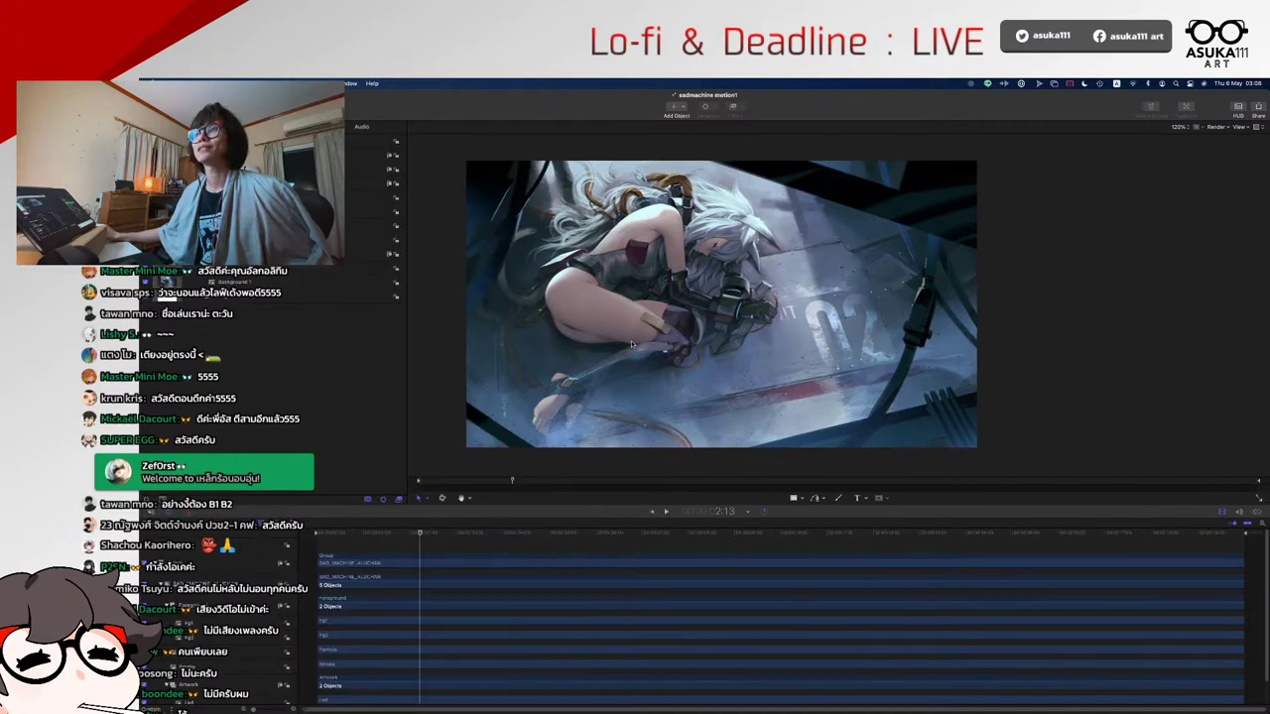
pyautogui.press('F5')
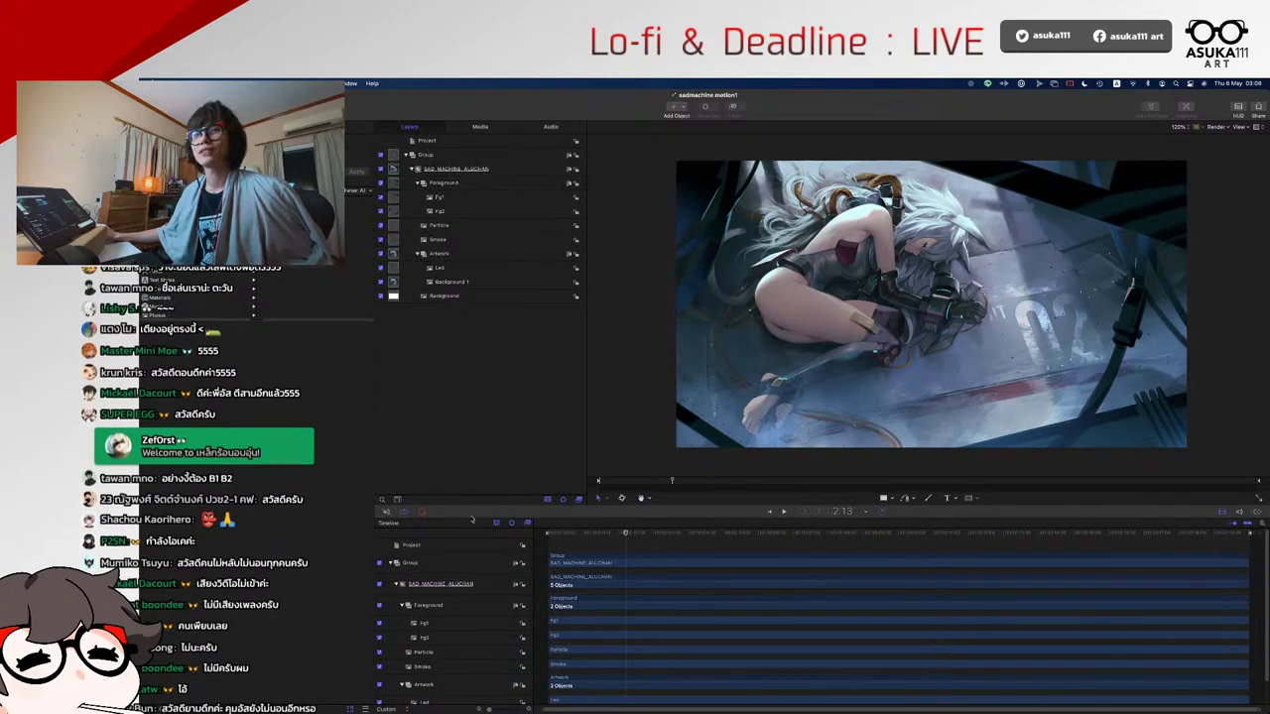
pyautogui.moveTo(459, 516); pyautogui.dragTo(456, 511)
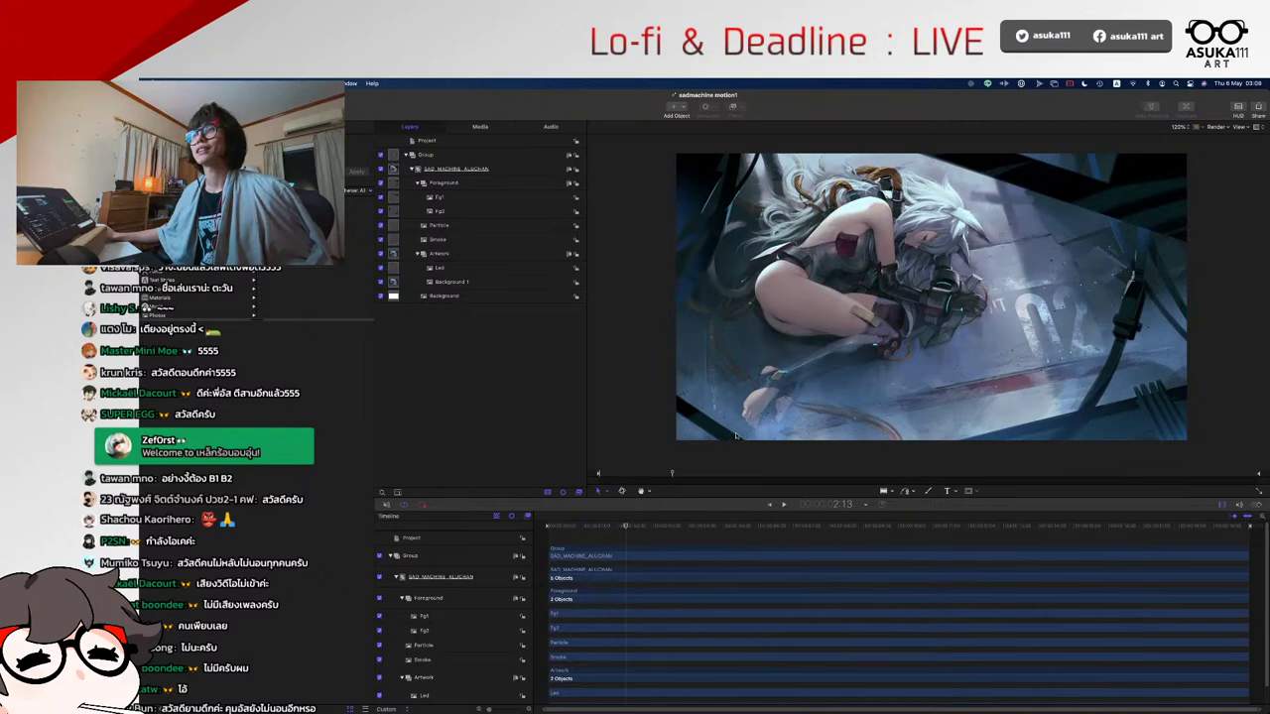
pyautogui.scroll(2, 735, 435)
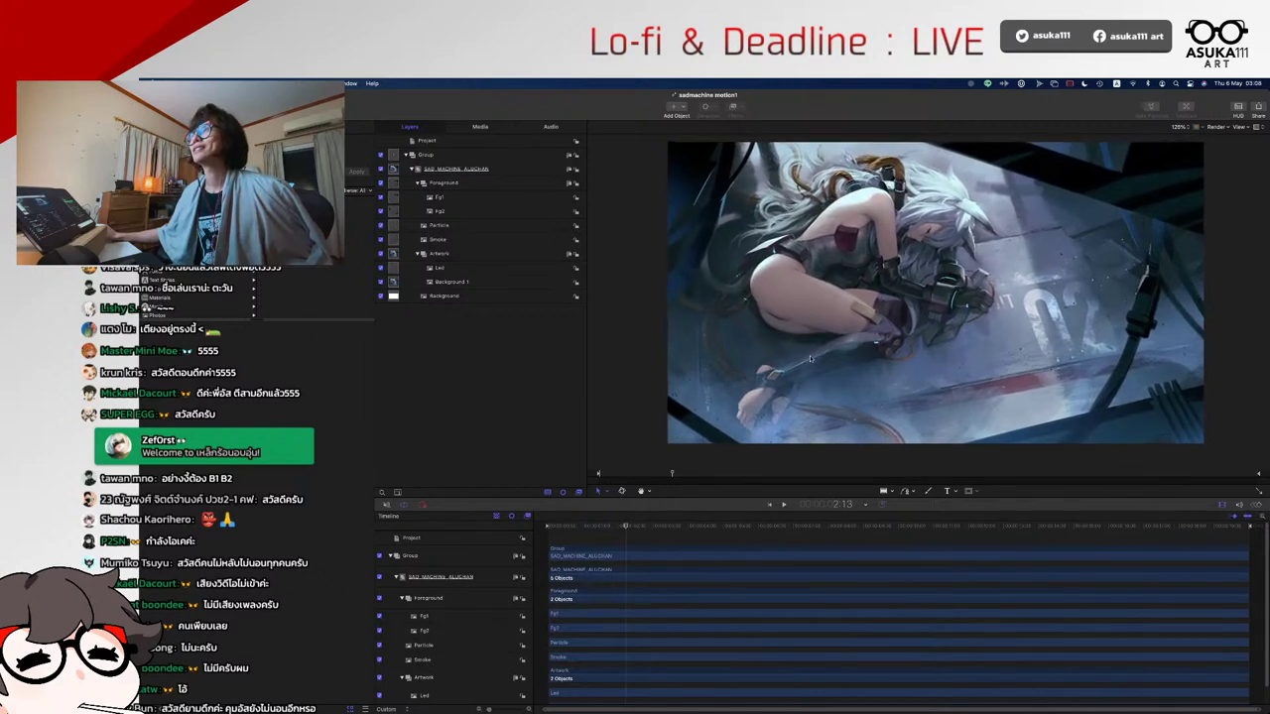
pyautogui.hscroll(2, 810, 359)
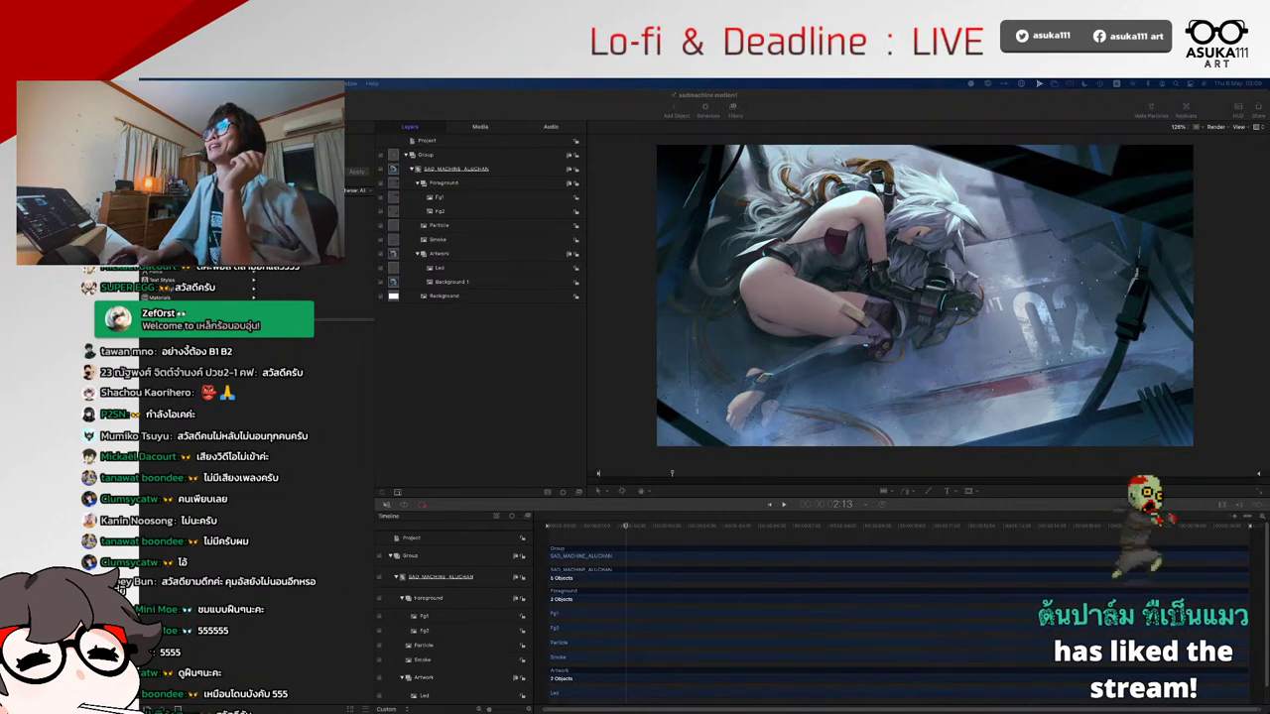
# - Scrub through the artwork animation and give the layer timeline more height
pyautogui.click(1022, 105)
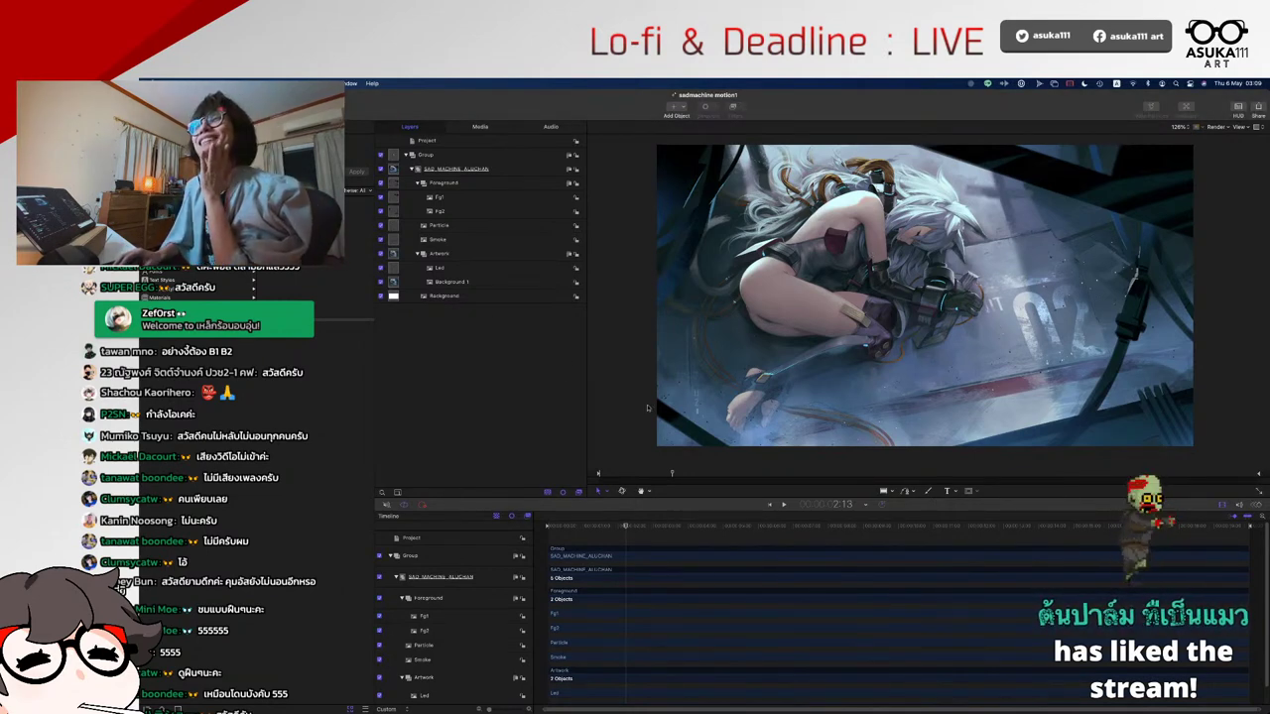
pyautogui.click(590, 527)
pyautogui.moveTo(590, 528); pyautogui.dragTo(592, 528)
pyautogui.press('super+a')
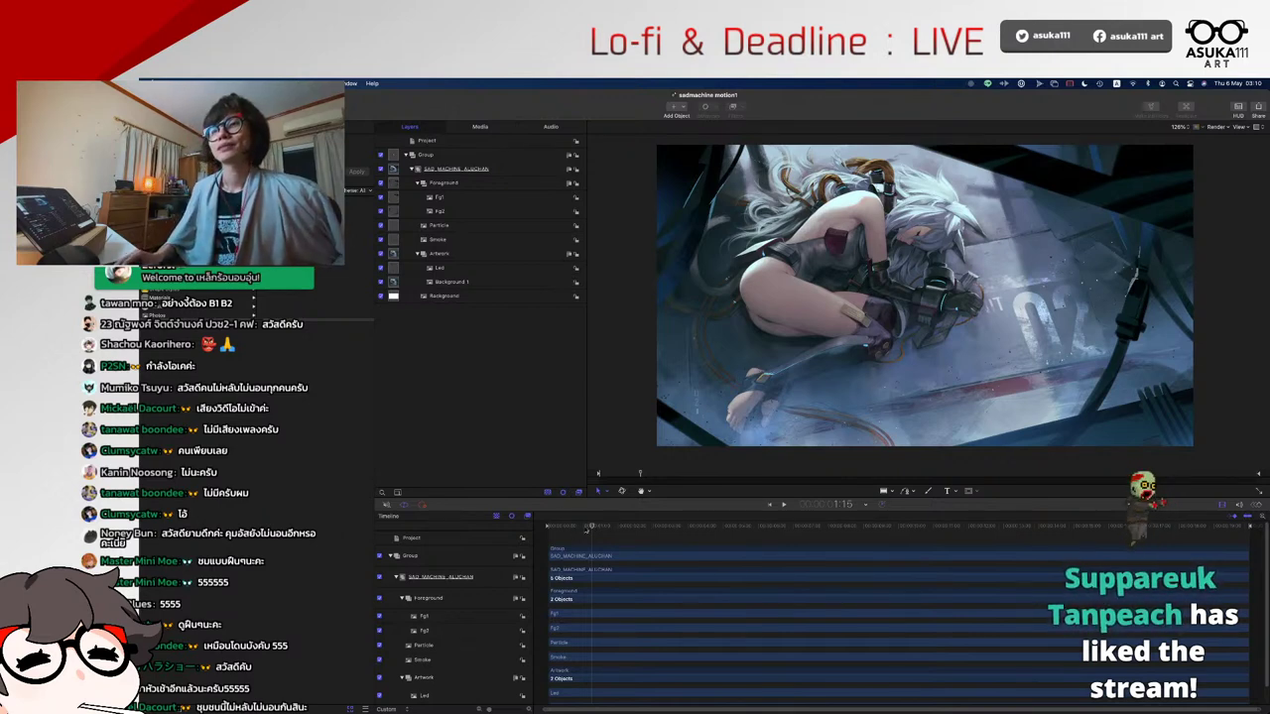
pyautogui.moveTo(586, 527); pyautogui.dragTo(560, 529)
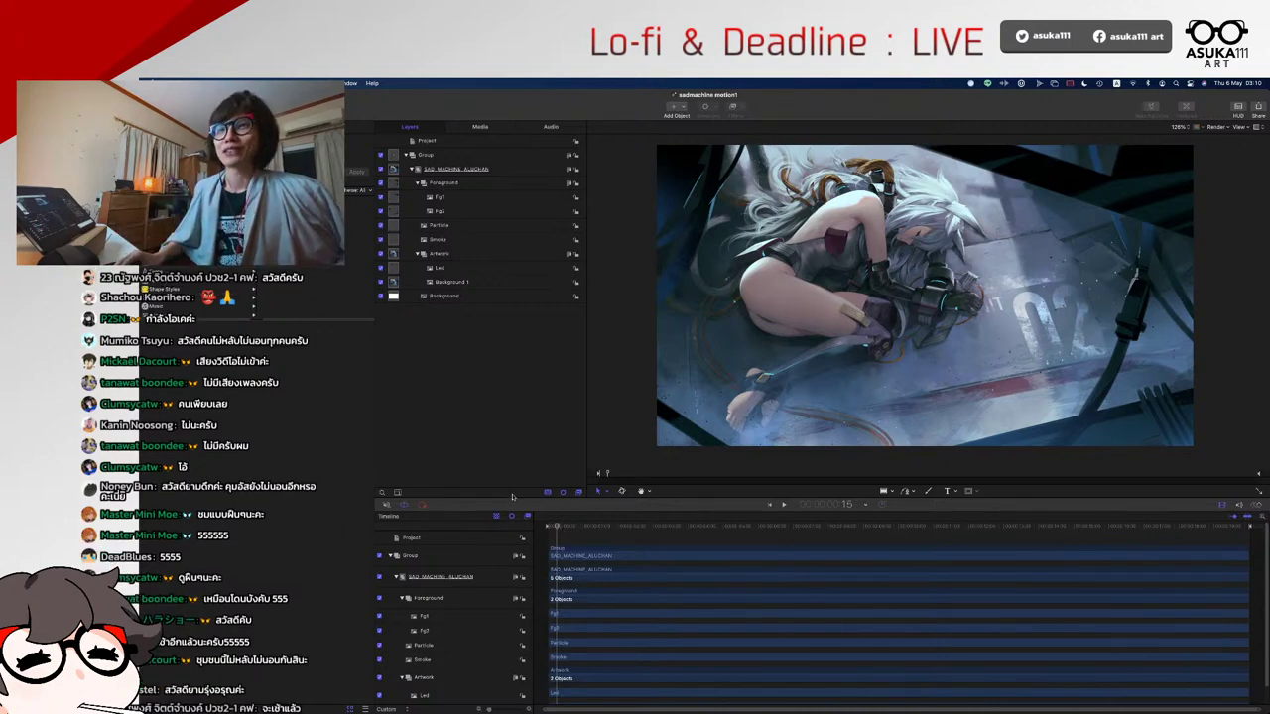
pyautogui.moveTo(462, 511); pyautogui.dragTo(461, 482)
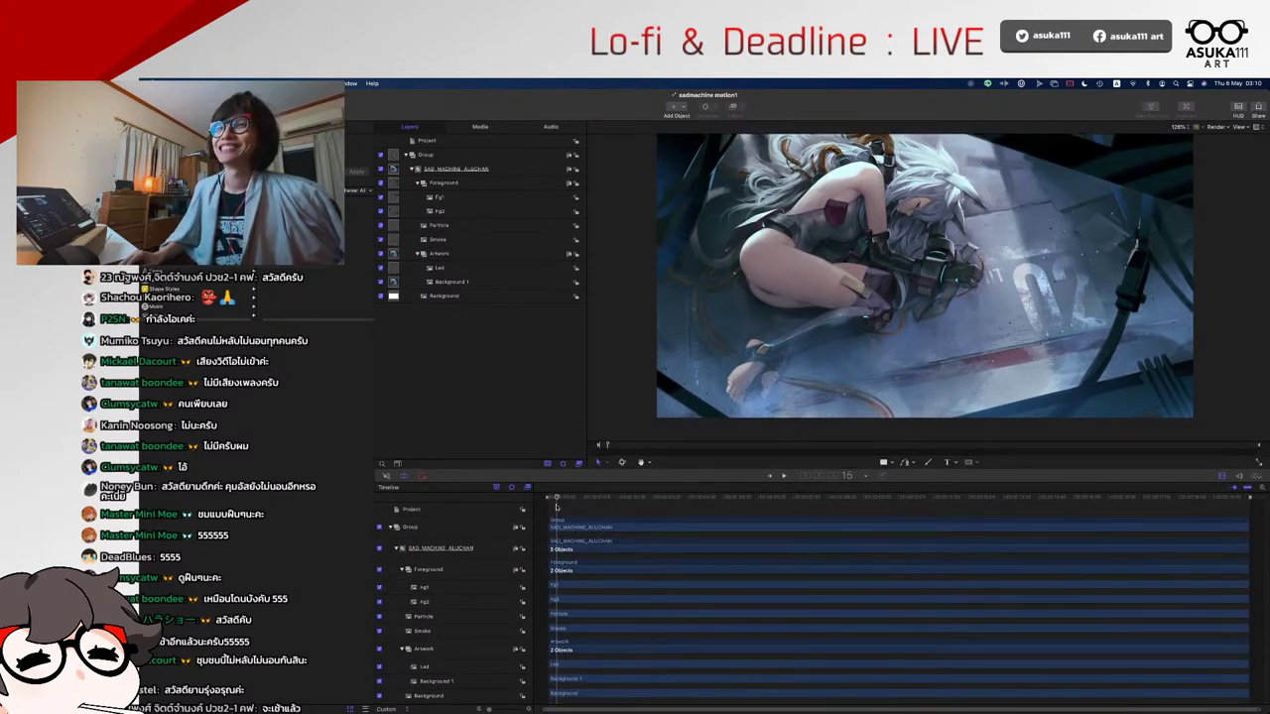
pyautogui.press('space')
pyautogui.moveTo(616, 496)
pyautogui.mouseDown()
pyautogui.moveTo(1191, 499)
pyautogui.moveTo(709, 509)
pyautogui.moveTo(725, 499)
pyautogui.mouseUp()
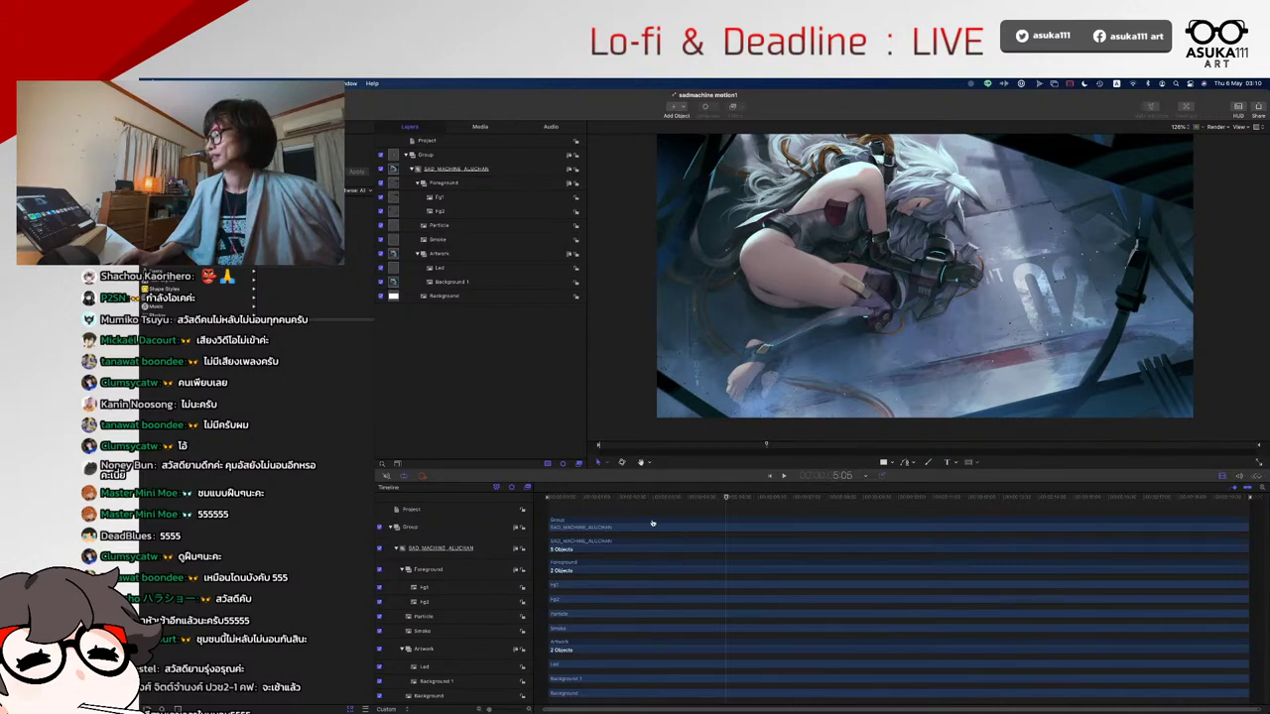
# - Switch to Final Cut Pro and check the length of the long Sad Machine clip after the intro
pyautogui.press('super+Tab')
pyautogui.press('space')
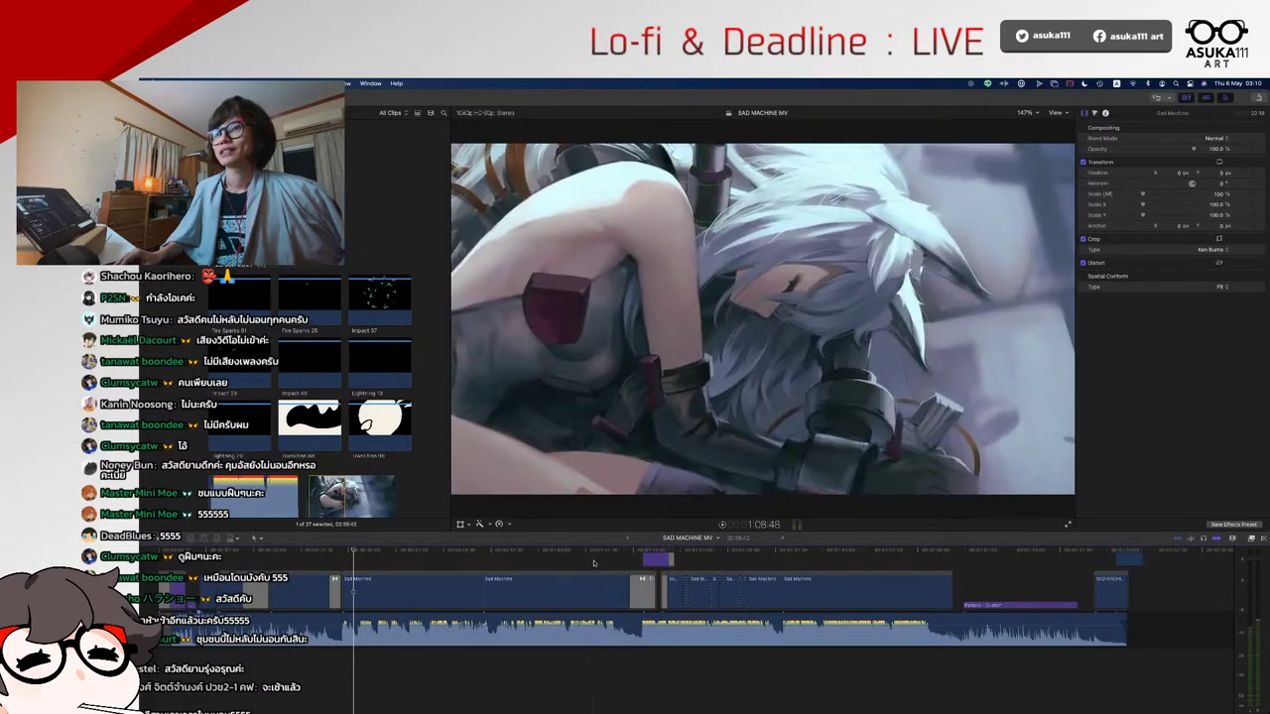
pyautogui.click(411, 592)
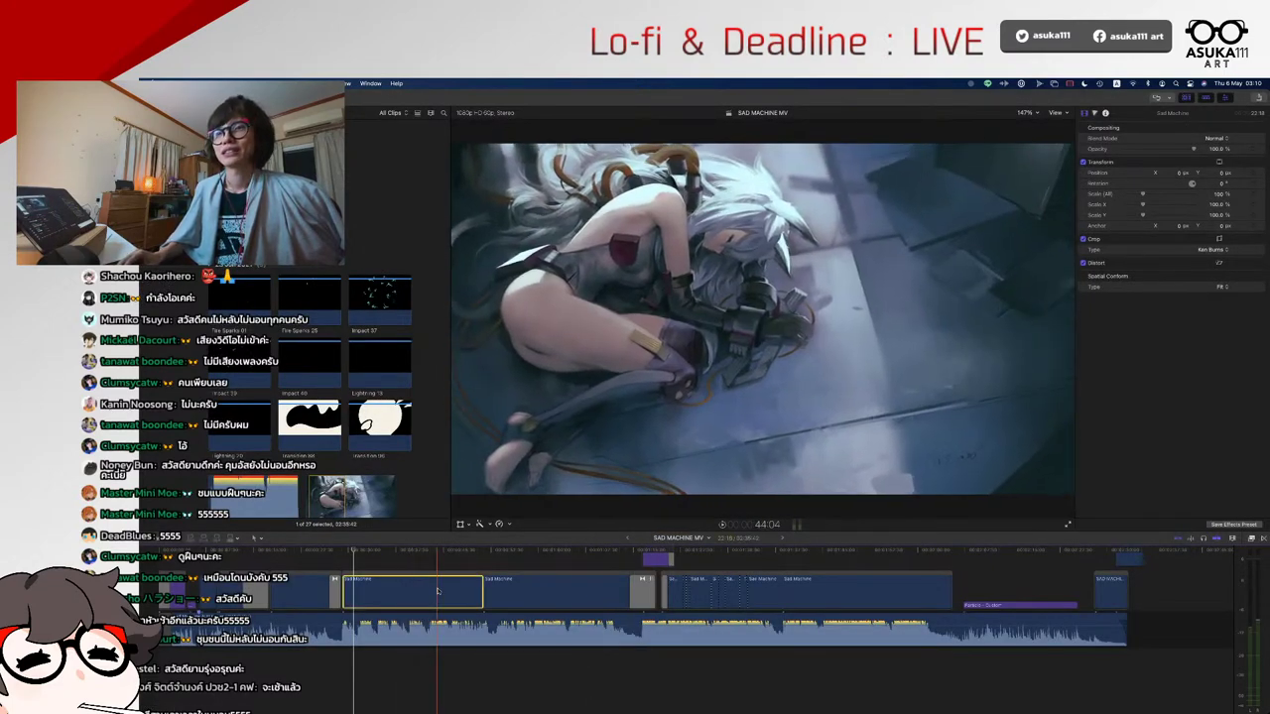
pyautogui.click(531, 595)
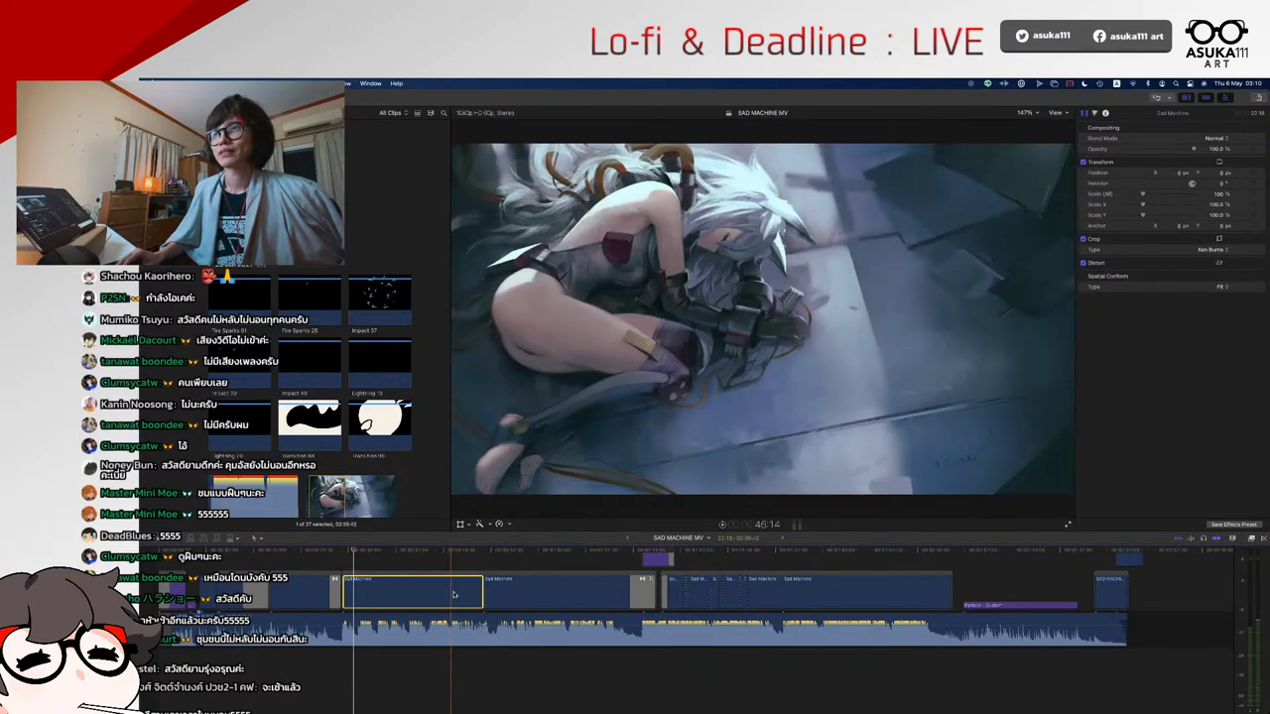
# - Switch back to Motion and set the project's duration to 25 seconds in the project properties
pyautogui.press('super+Tab')
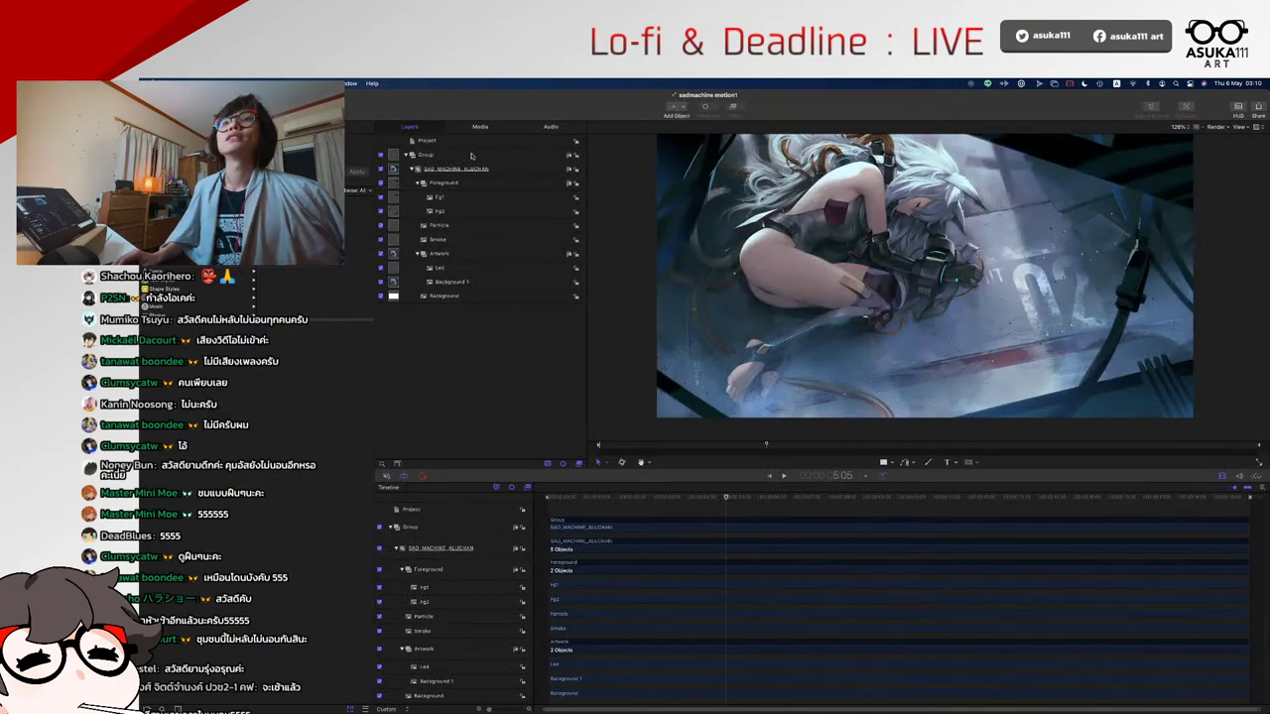
pyautogui.click(414, 140)
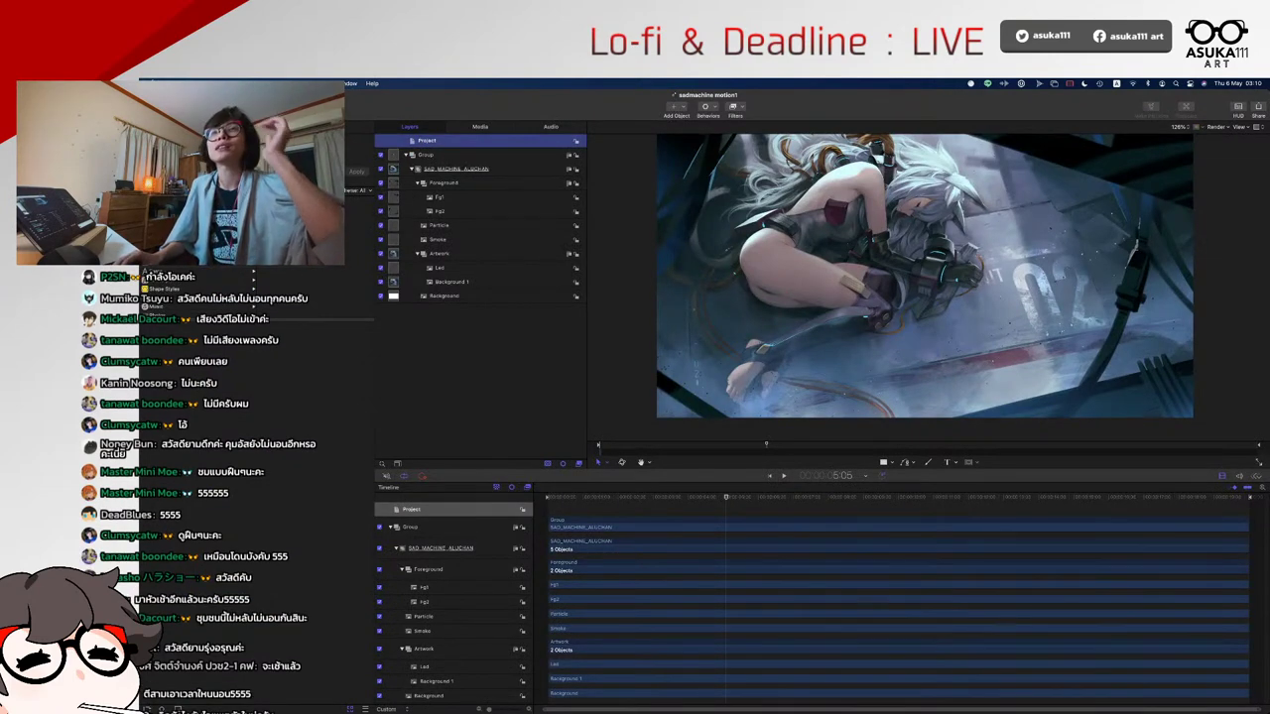
pyautogui.press('Escape')
pyautogui.press('super+2')
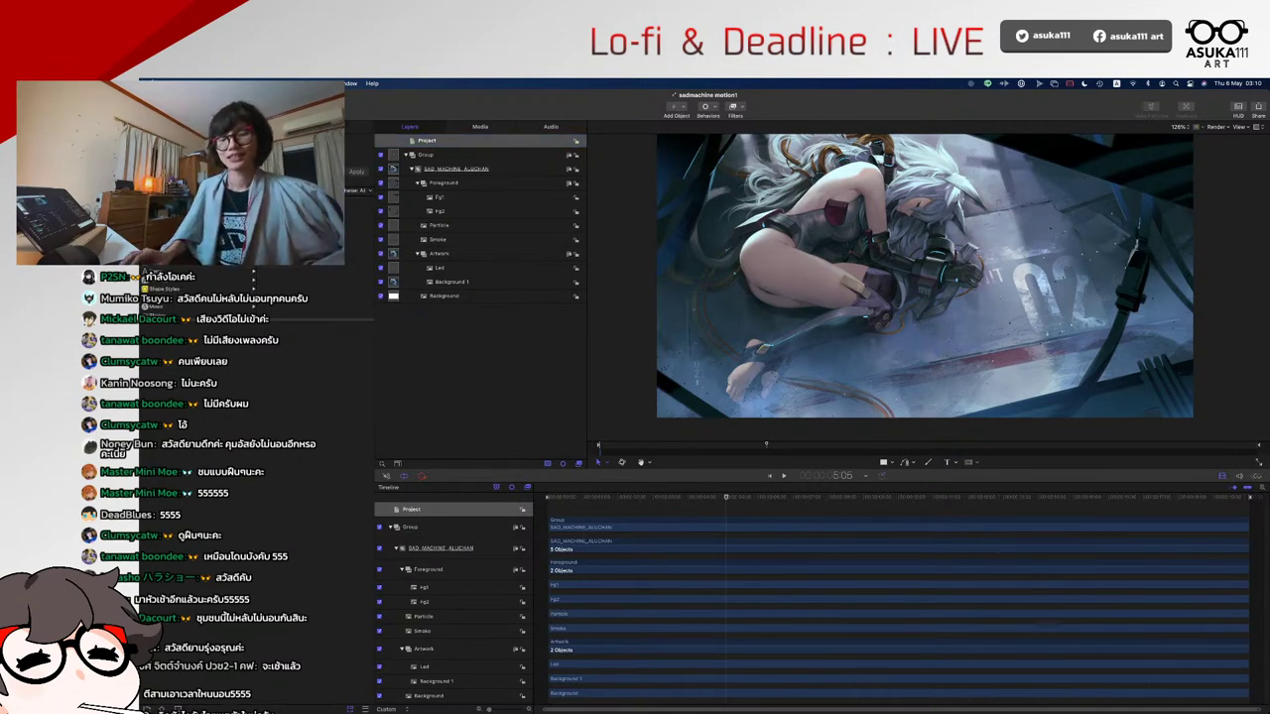
pyautogui.click(433, 140)
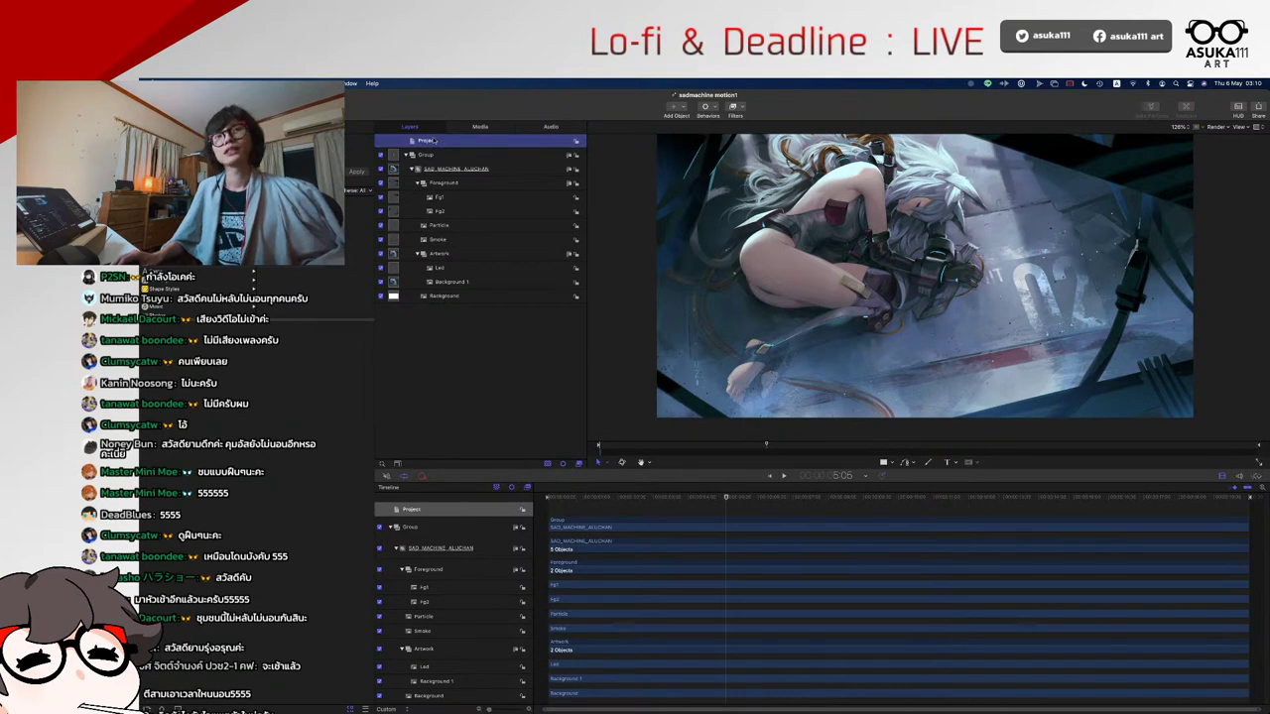
pyautogui.press('super+3')
pyautogui.click(311, 294)
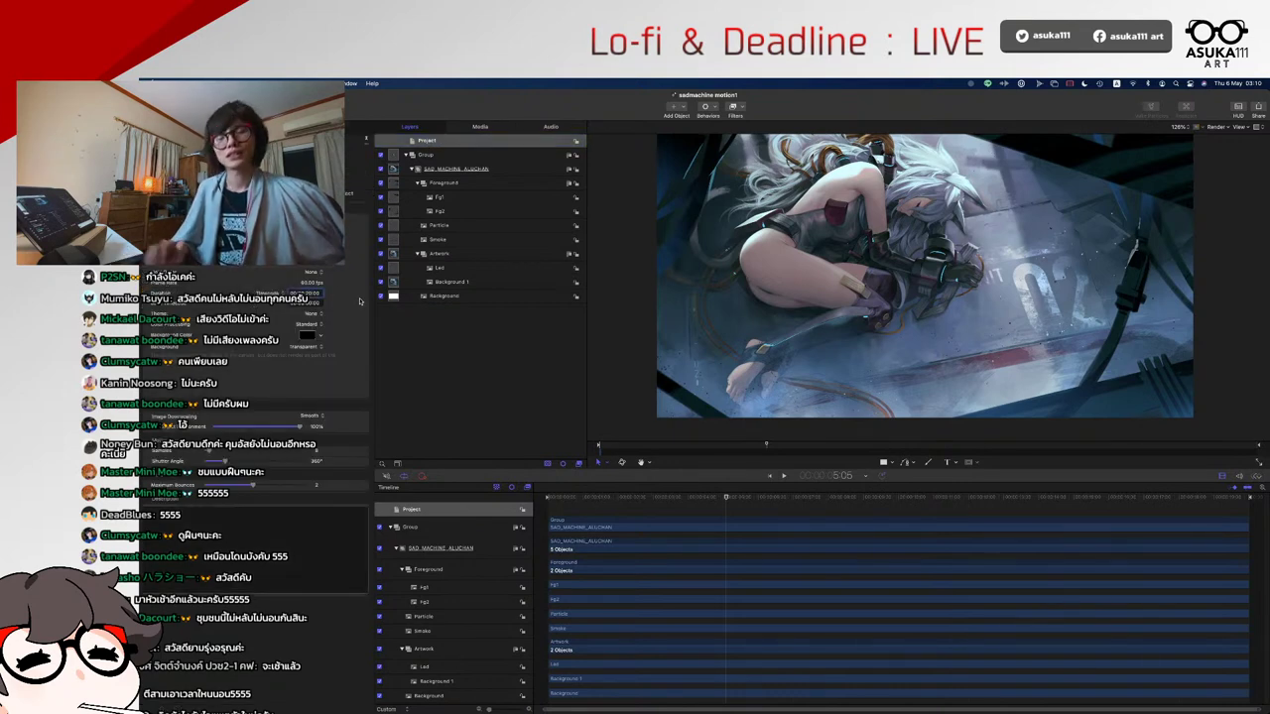
pyautogui.doubleClick(307, 293)
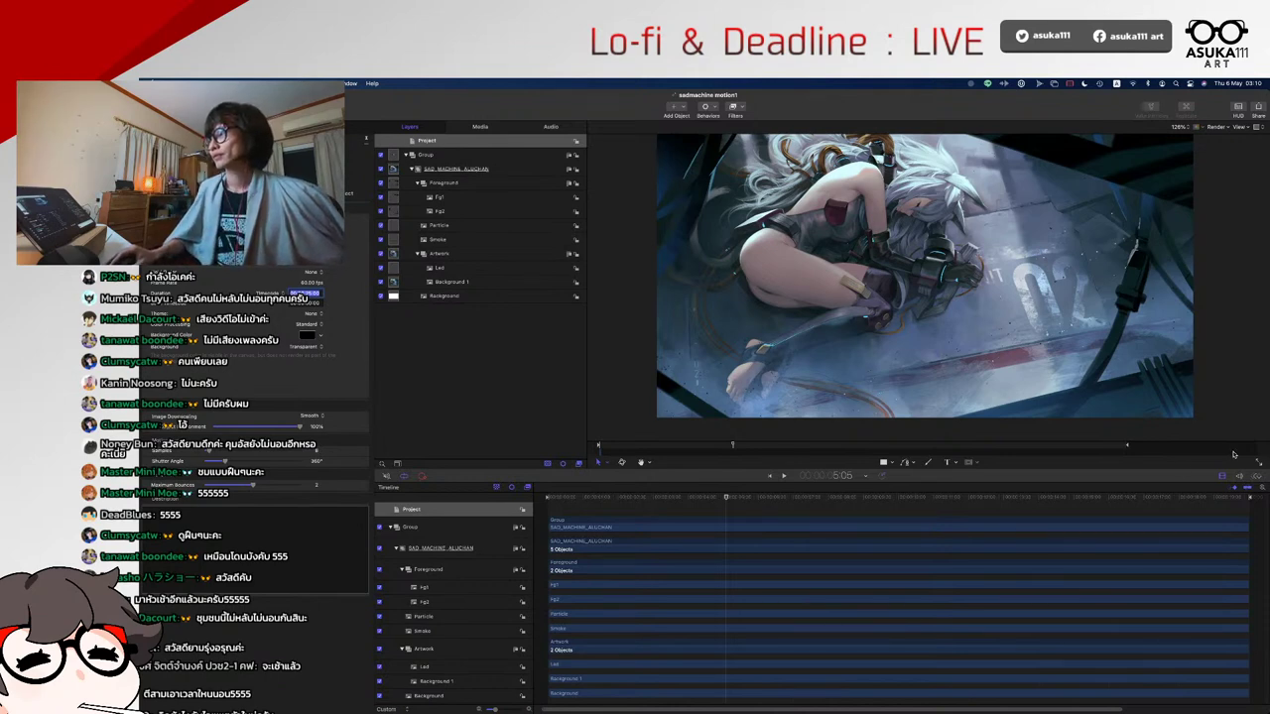
# - Extend the play range and the top-level Group, including its layers, to the end of the lengthened project
pyautogui.moveTo(1258, 488); pyautogui.dragTo(1262, 490)
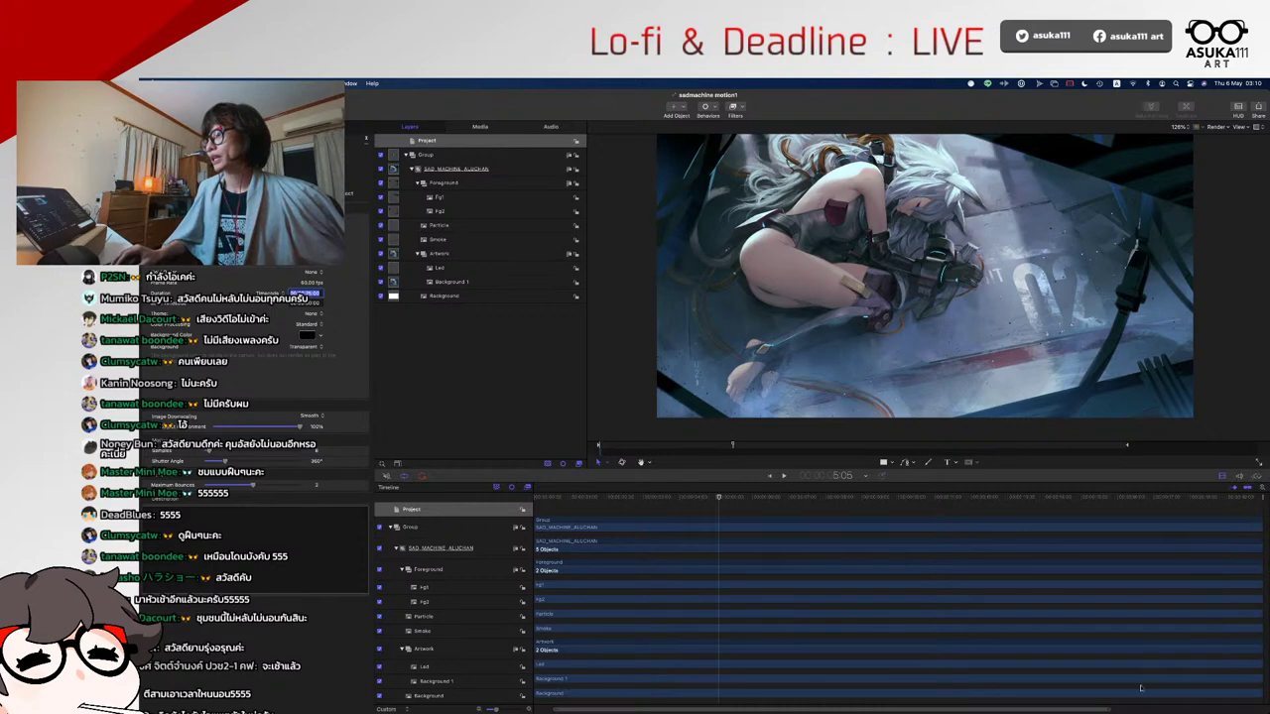
pyautogui.moveTo(1115, 708); pyautogui.dragTo(1265, 708)
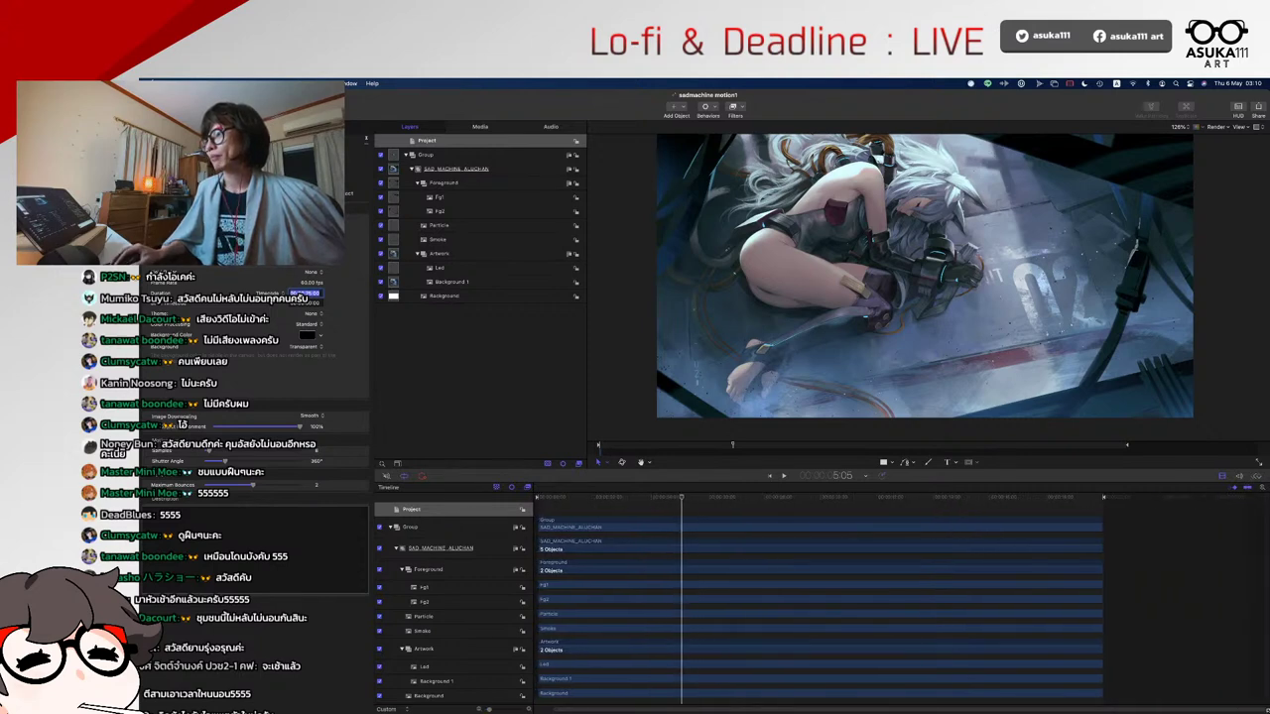
pyautogui.click(1144, 444)
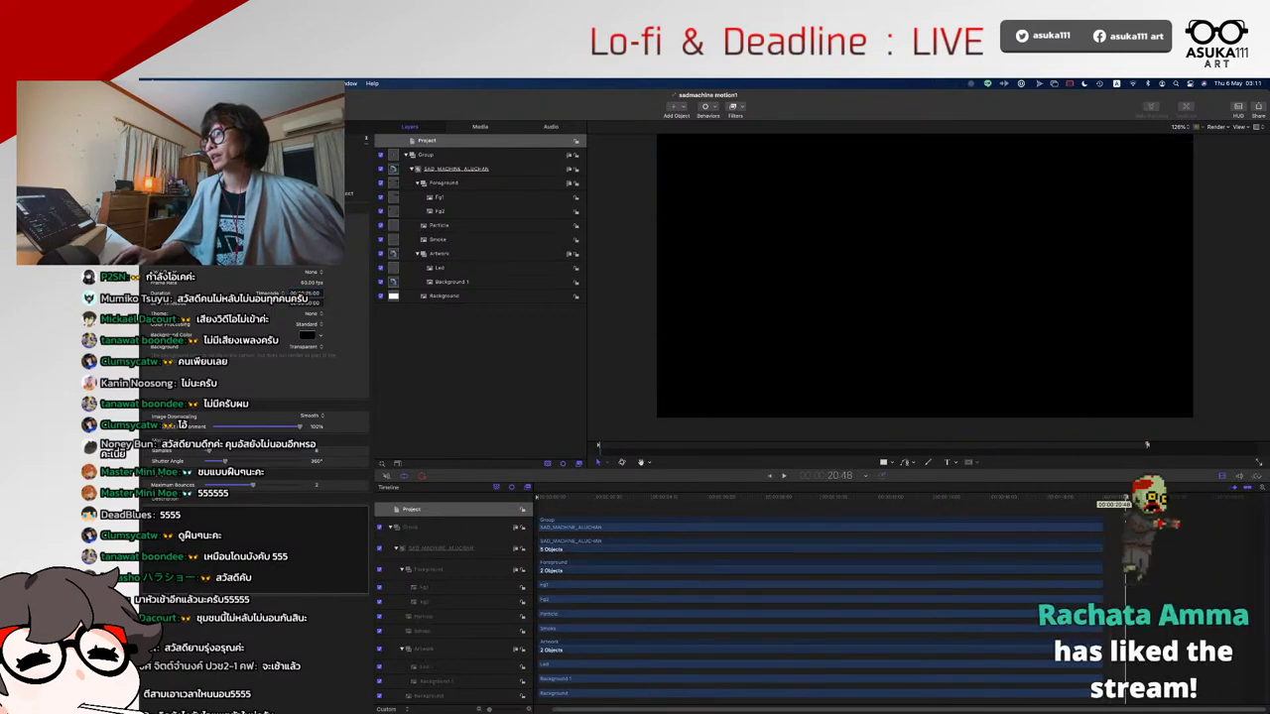
pyautogui.moveTo(1123, 499); pyautogui.dragTo(1238, 501)
pyautogui.click(1111, 522)
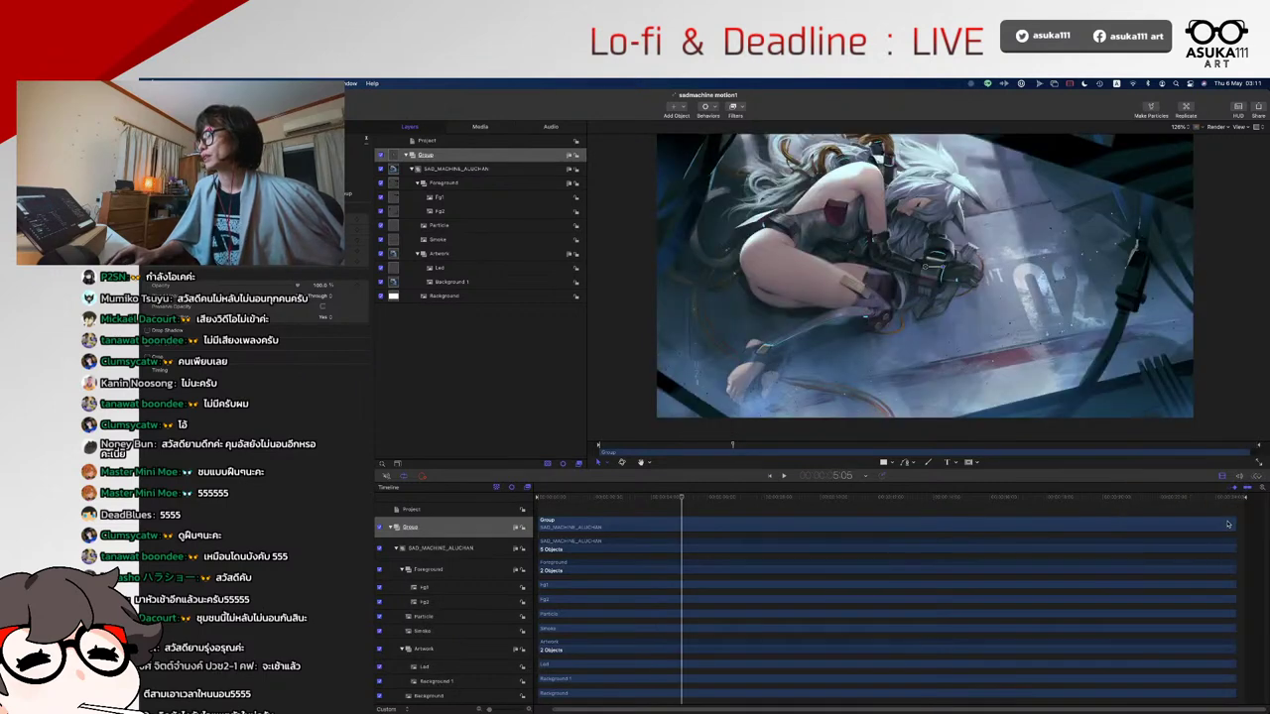
pyautogui.moveTo(1235, 519); pyautogui.dragTo(1242, 519)
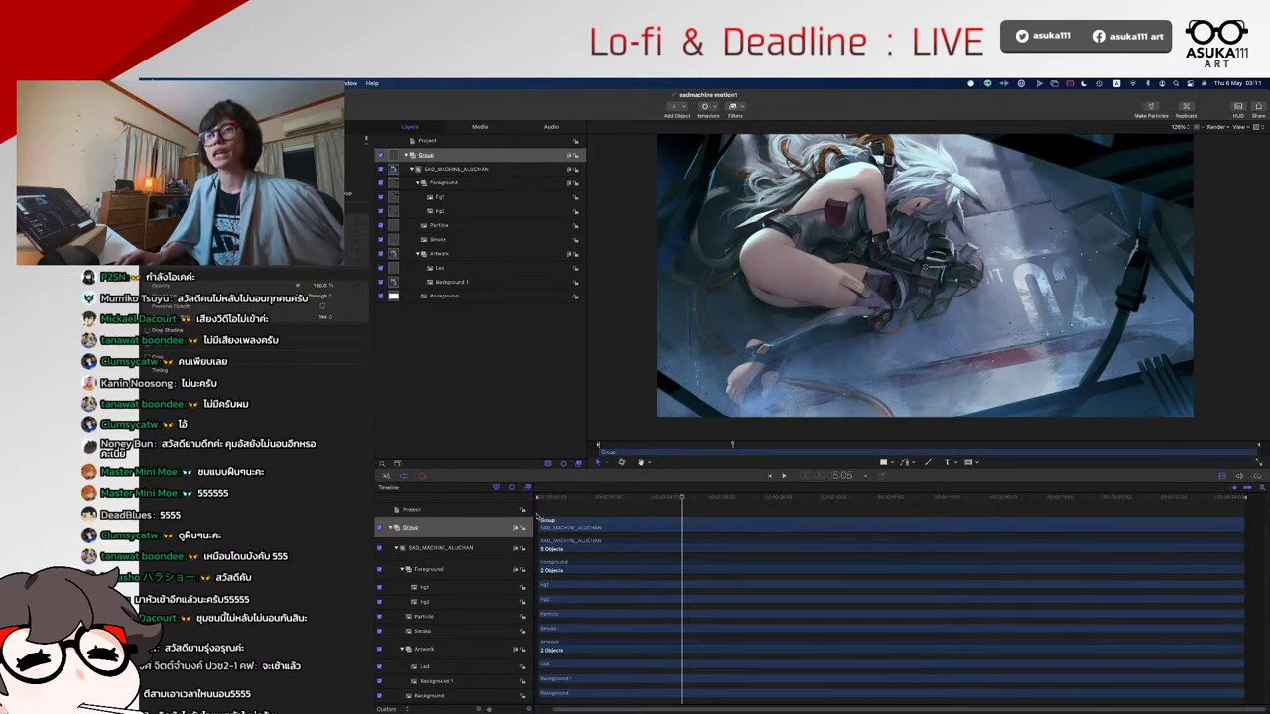
# - Move the playhead to the start of the project and toggle the Artwork group's layer list in the timeline
pyautogui.moveTo(551, 502); pyautogui.dragTo(539, 502)
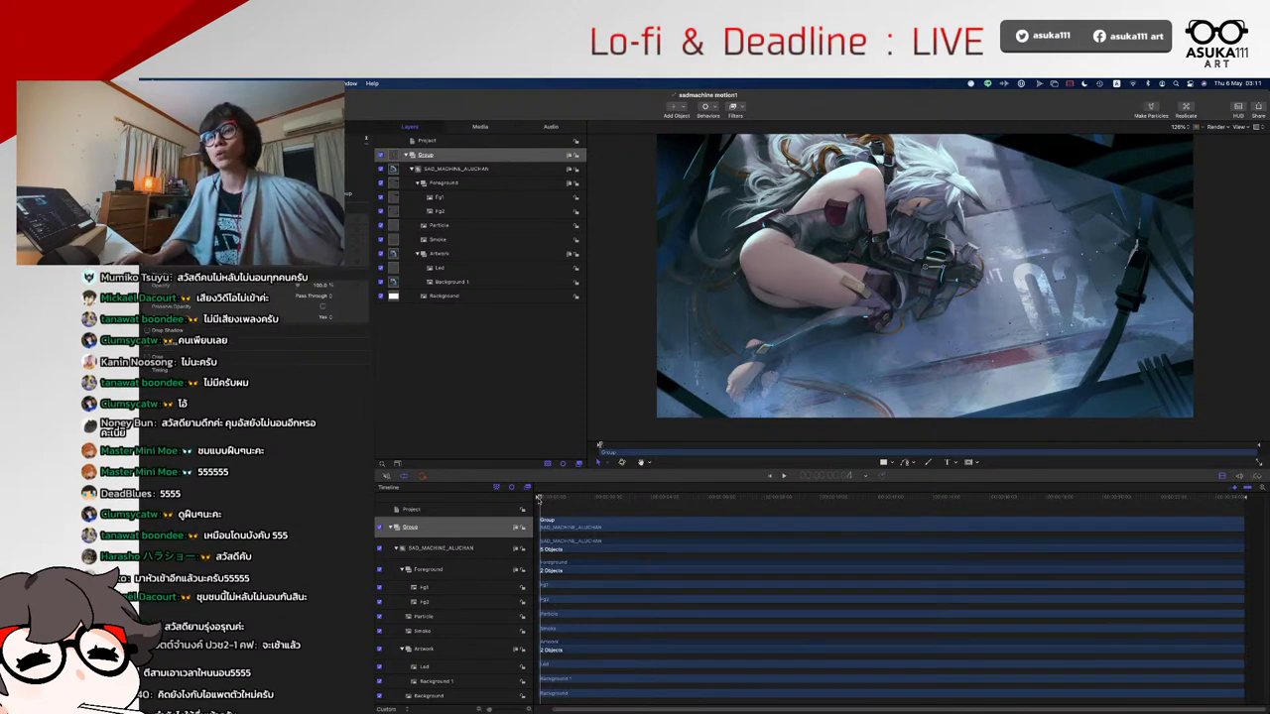
pyautogui.click(404, 648)
pyautogui.click(403, 650)
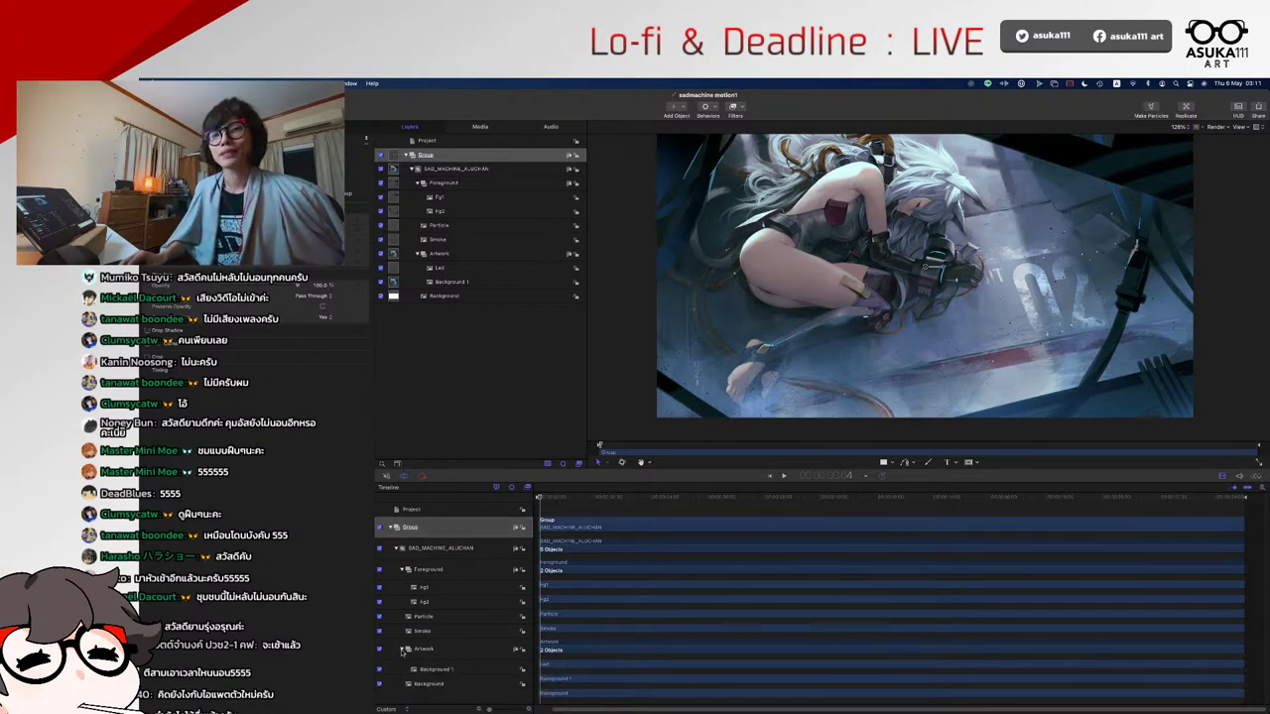
# - Check what the Led and Background 1 layers of the Artwork group each cover in the canvas
pyautogui.click(426, 666)
pyautogui.click(448, 682)
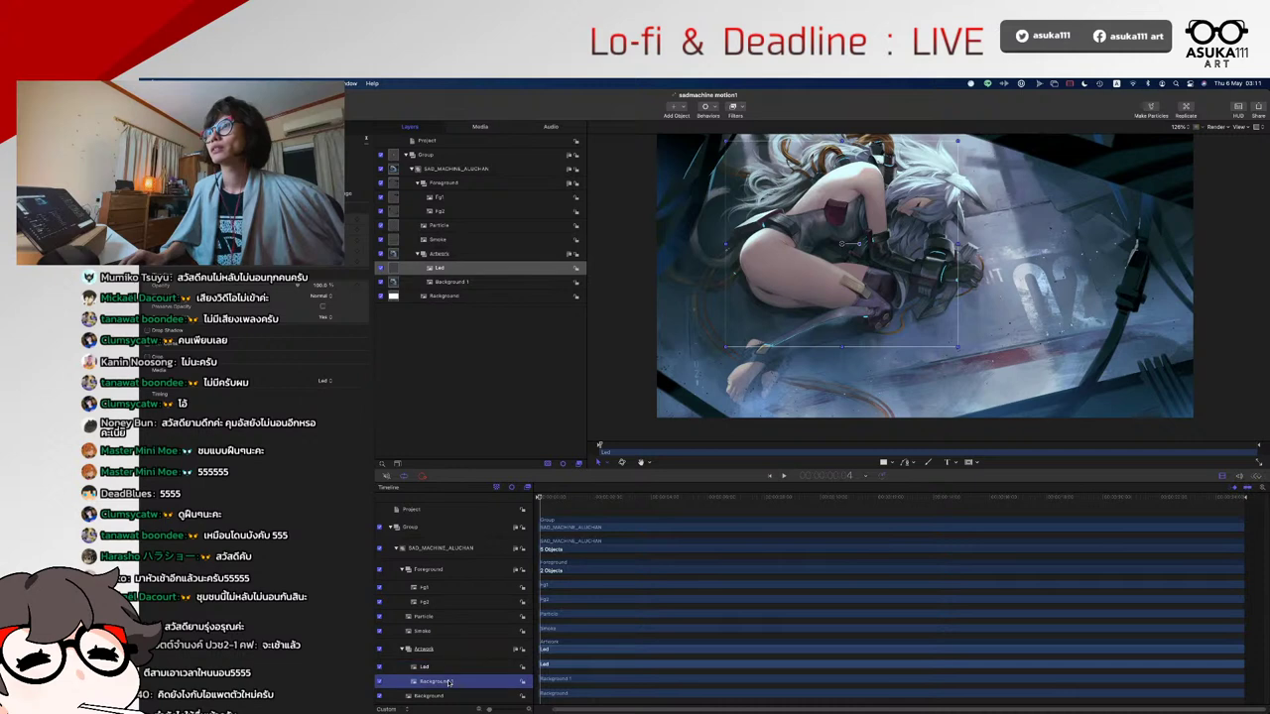
pyautogui.click(439, 666)
pyautogui.click(448, 682)
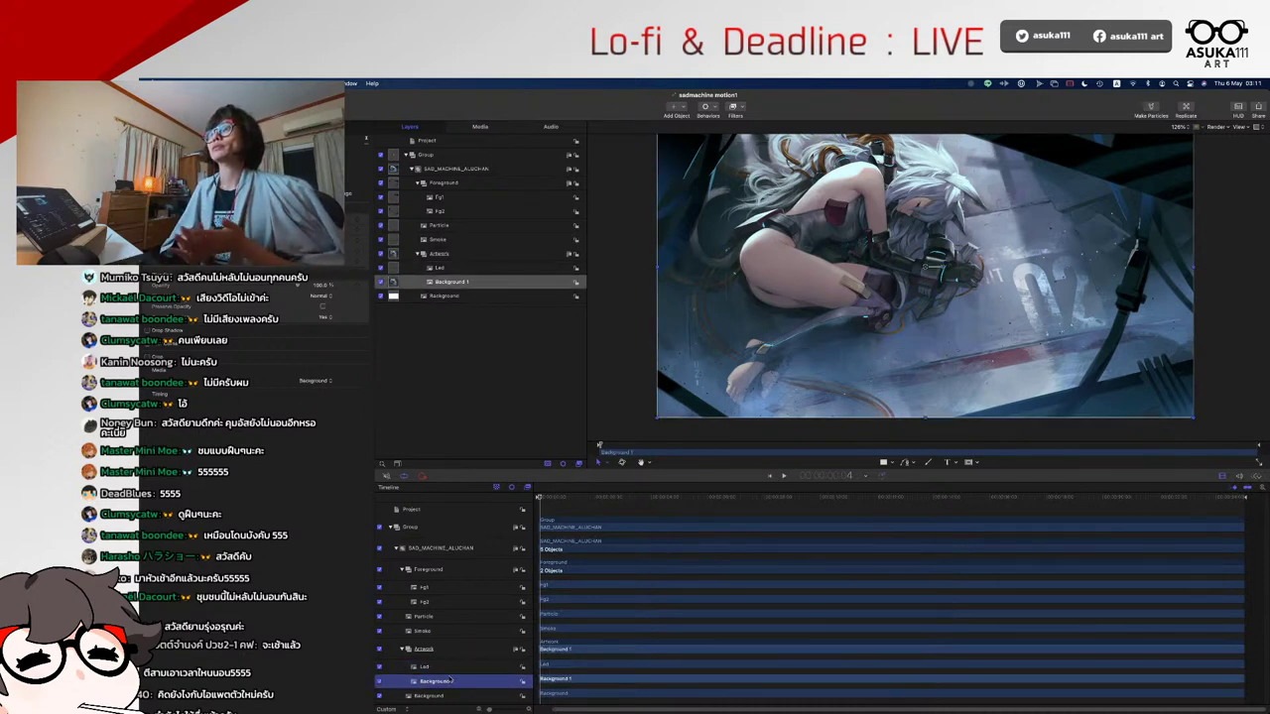
pyautogui.click(627, 425)
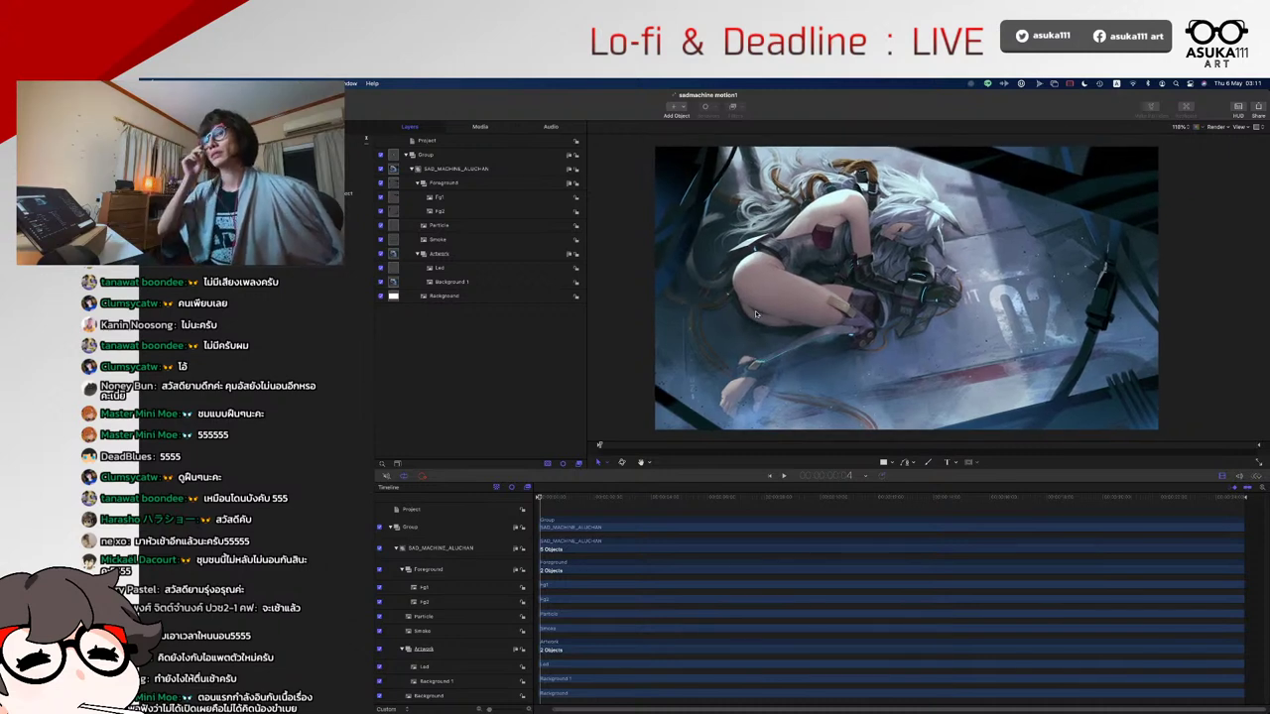
# - Rename the Artwork group as Character and return the playhead to the project start
pyautogui.click(423, 649)
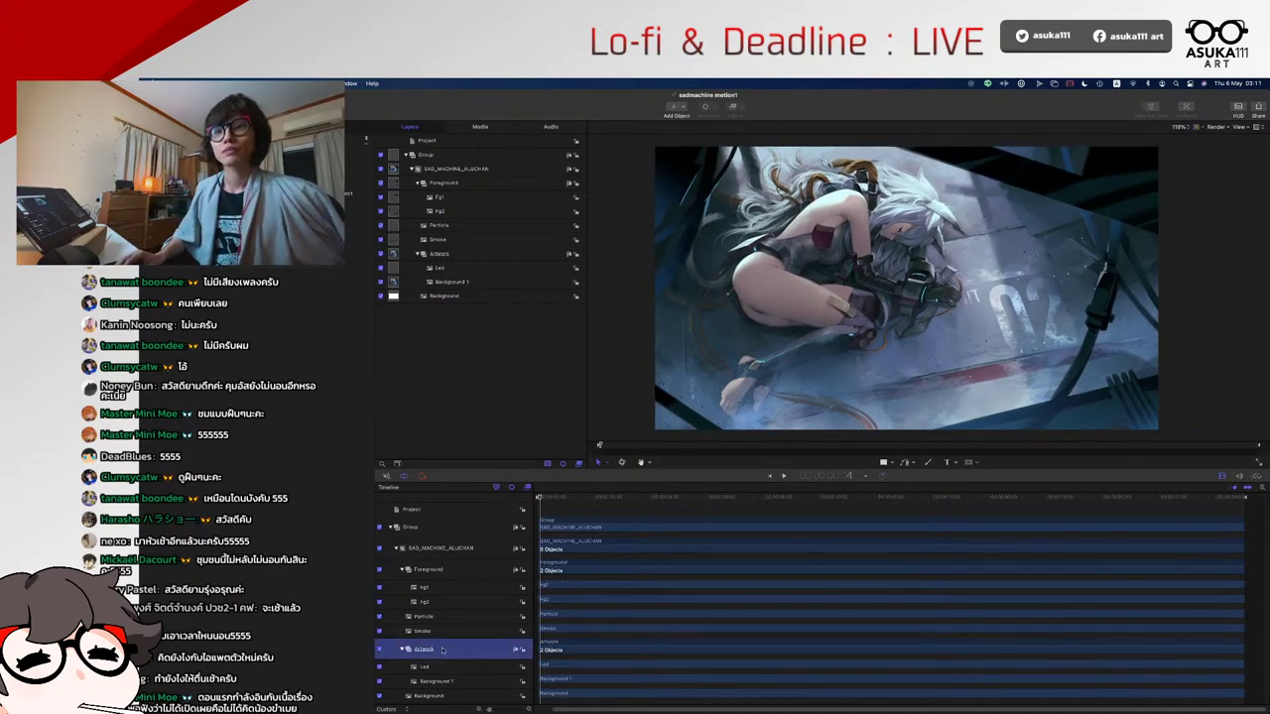
pyautogui.click(424, 649)
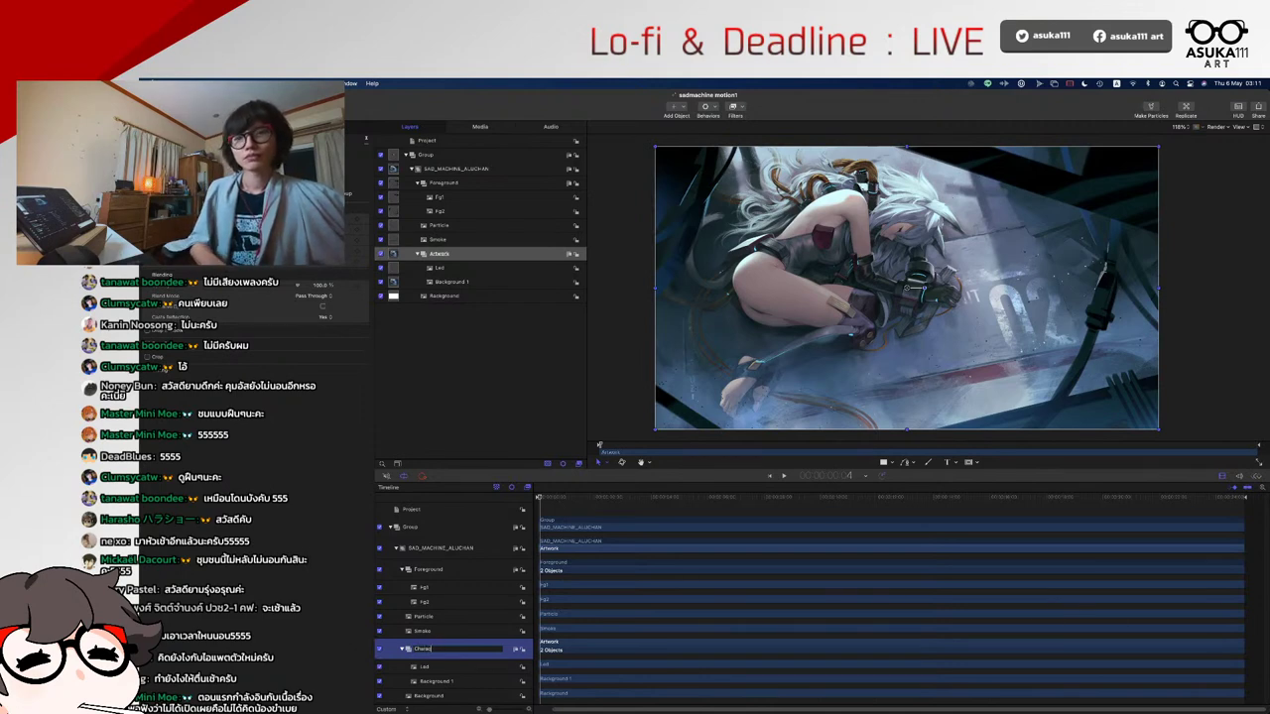
pyautogui.write('Character')
pyautogui.press('Return')
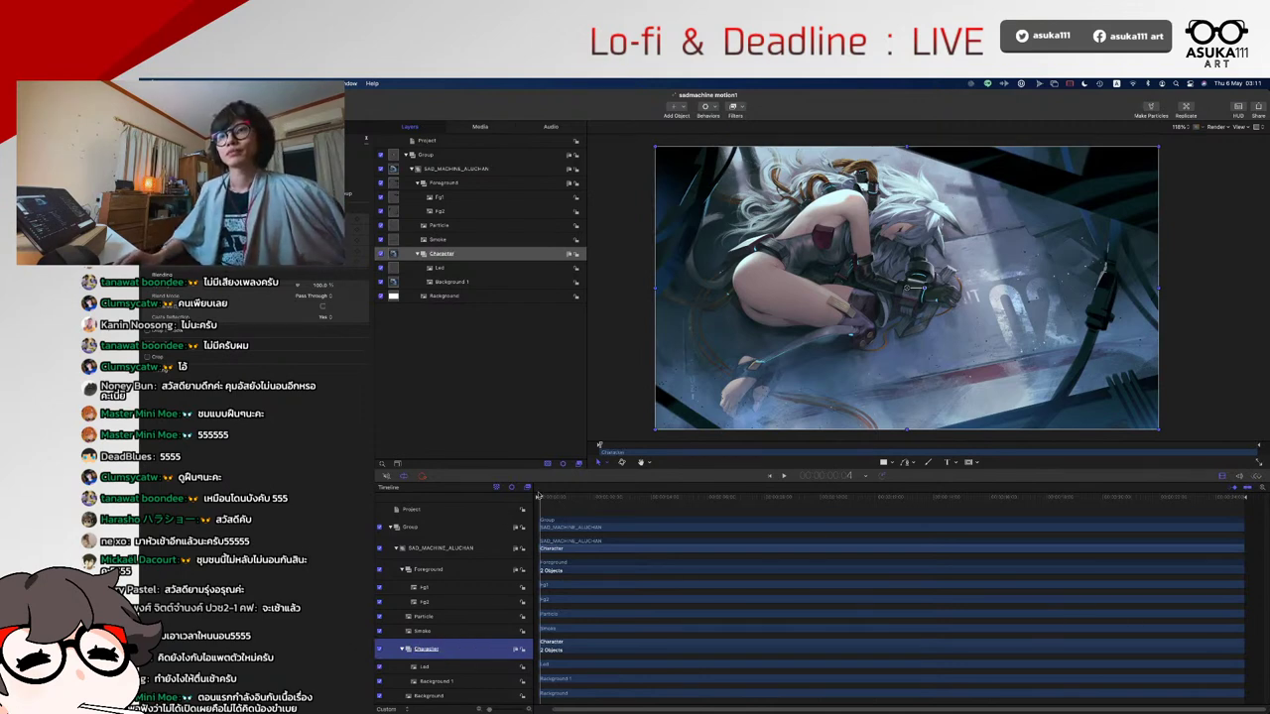
pyautogui.press('Home')
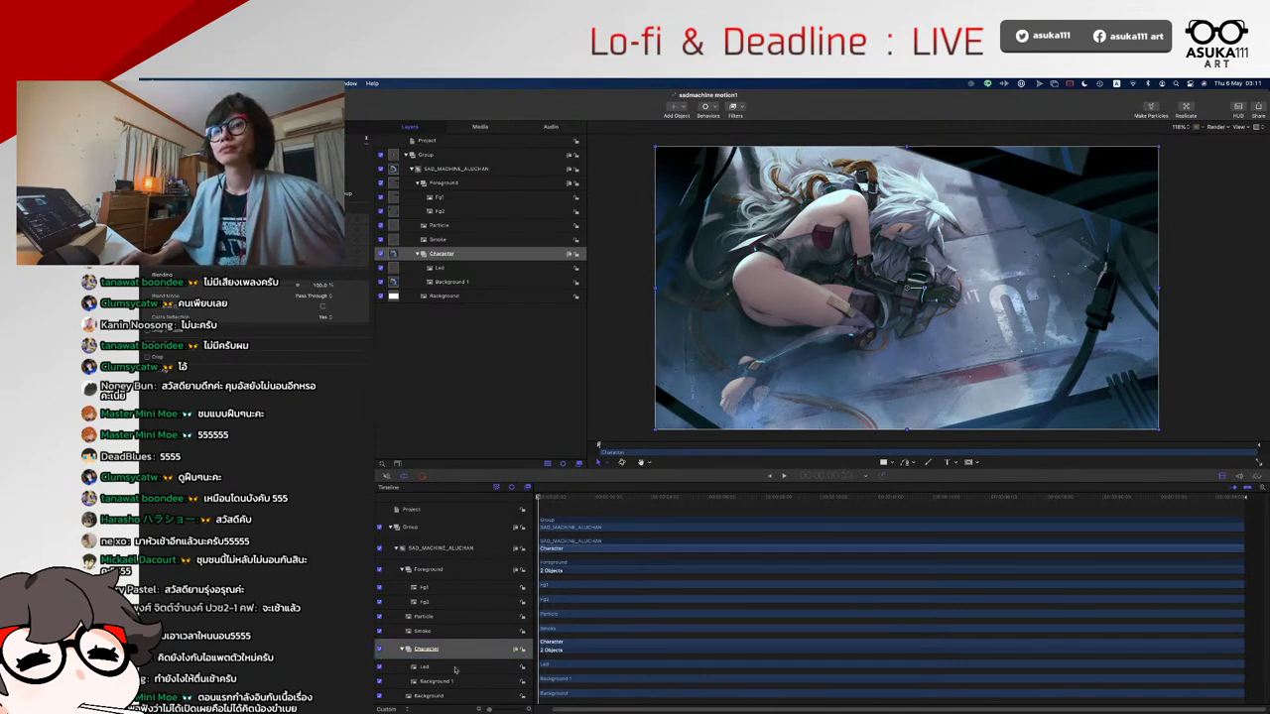
# - Apply the Glint glow filter to the Led layer and set its Color Fringing to 10.0
pyautogui.click(426, 666)
pyautogui.click(735, 107)
pyautogui.moveTo(737, 129)
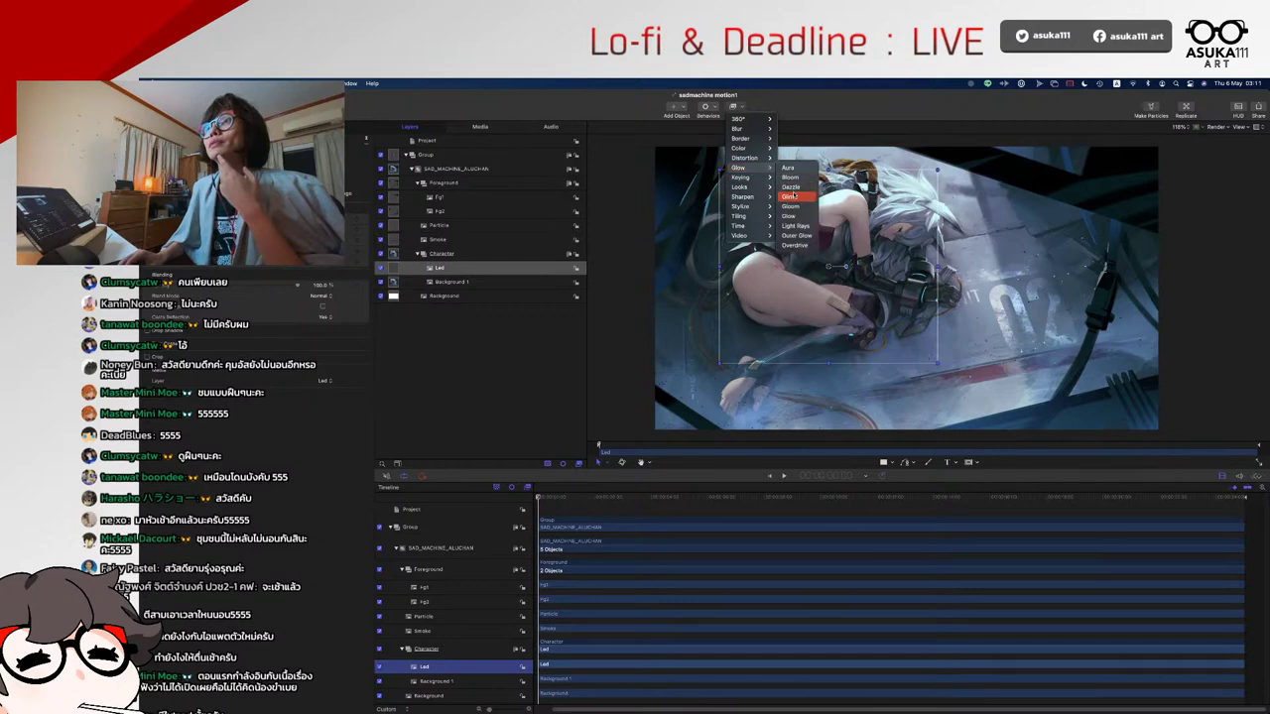
pyautogui.click(794, 196)
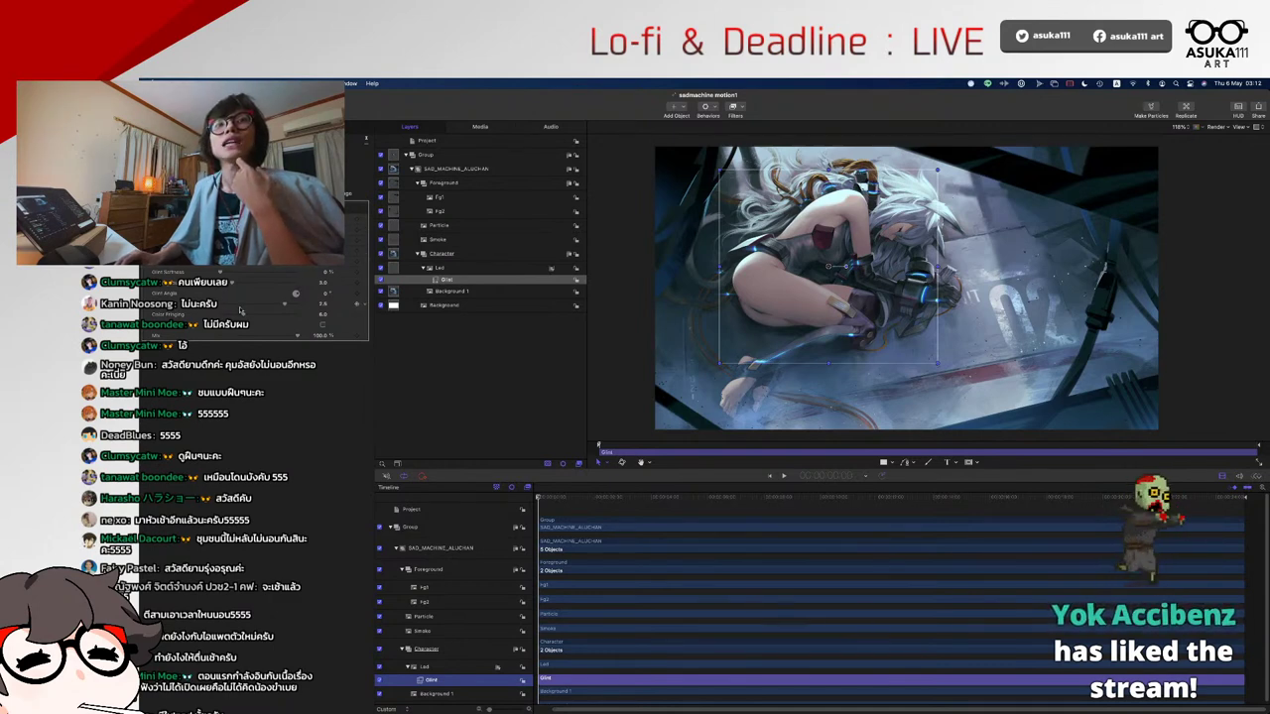
pyautogui.moveTo(245, 316); pyautogui.dragTo(271, 315)
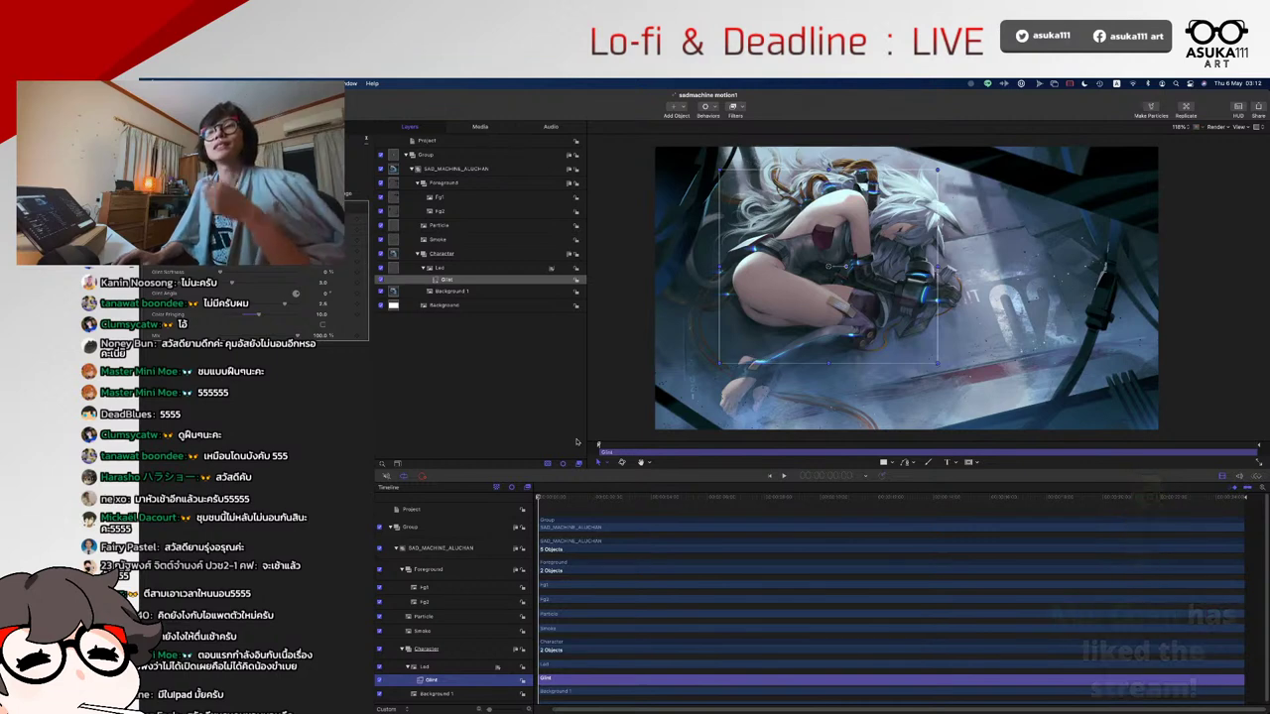
# - Play and scrub through the opening of the timeline to preview the Glint effect, finishing at the start with the filter selected
pyautogui.click(555, 498)
pyautogui.press('space')
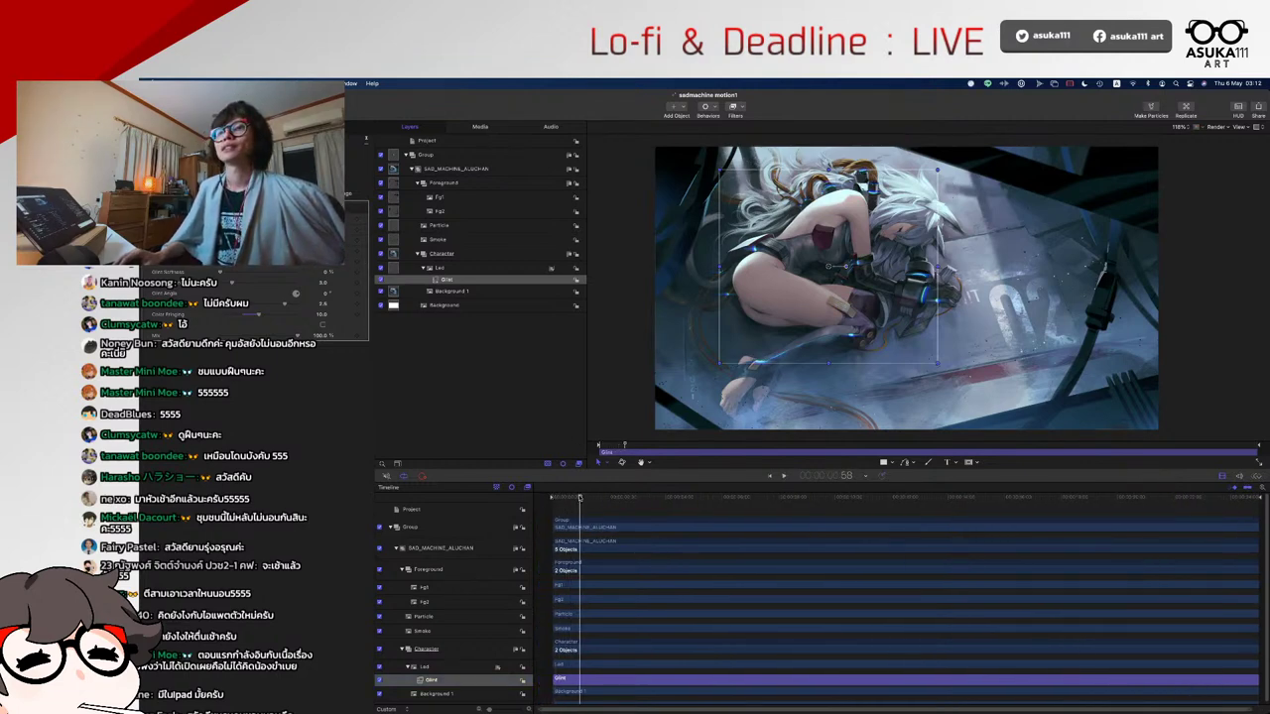
pyautogui.press('space')
pyautogui.moveTo(552, 498); pyautogui.dragTo(572, 497)
pyautogui.press('super+shift+a')
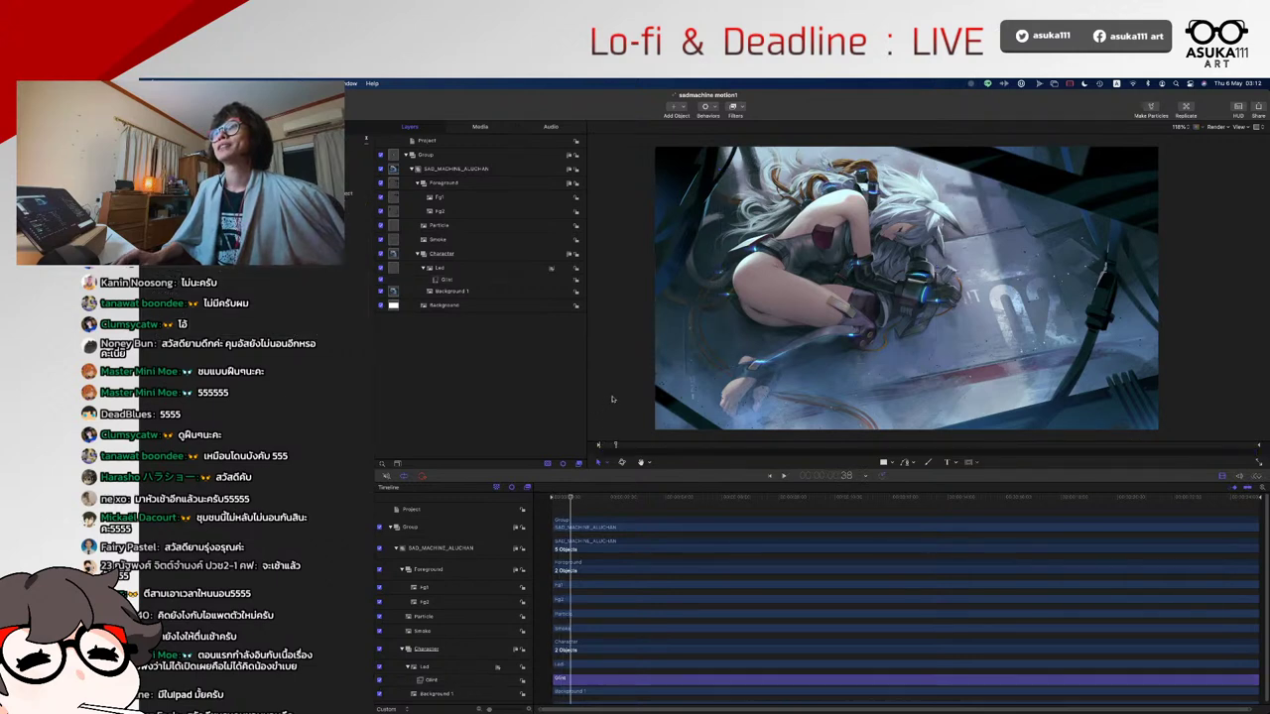
pyautogui.moveTo(573, 497); pyautogui.dragTo(552, 498)
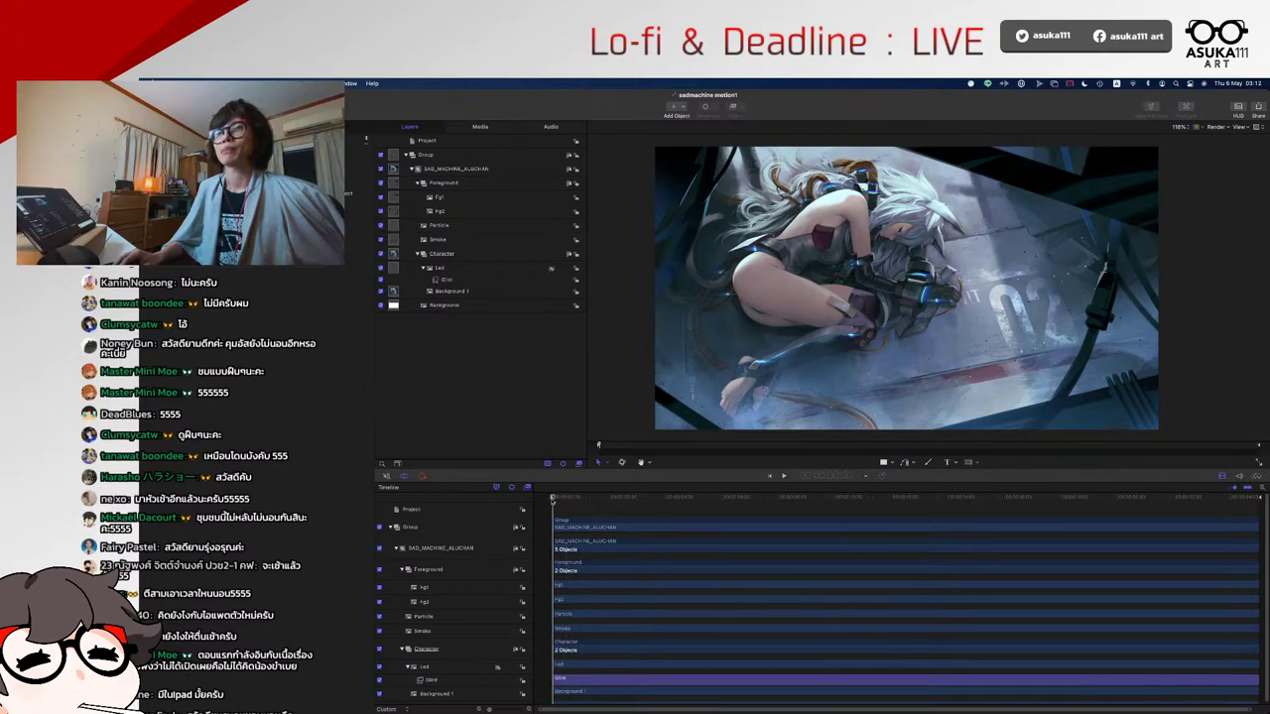
pyautogui.click(454, 681)
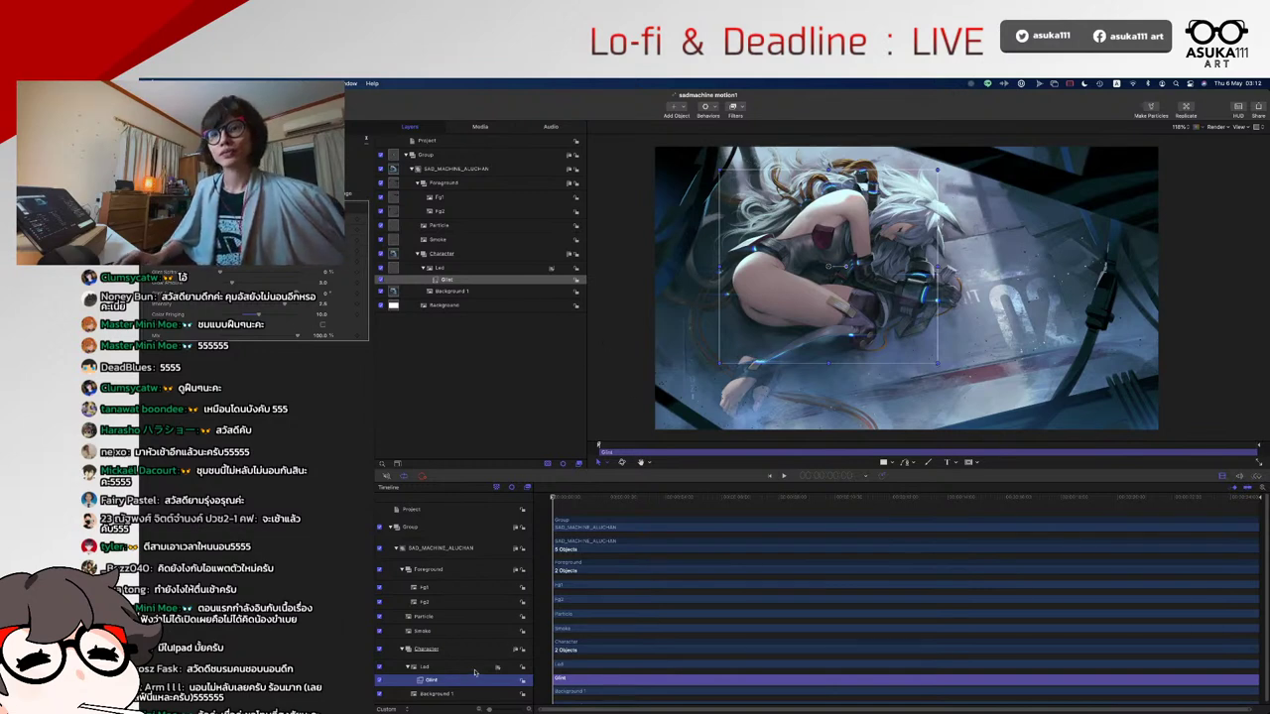
# - Collapse the Character group in the timeline and rename the top-level Group as Scene, keeping its contents expanded in the layers list
pyautogui.click(401, 649)
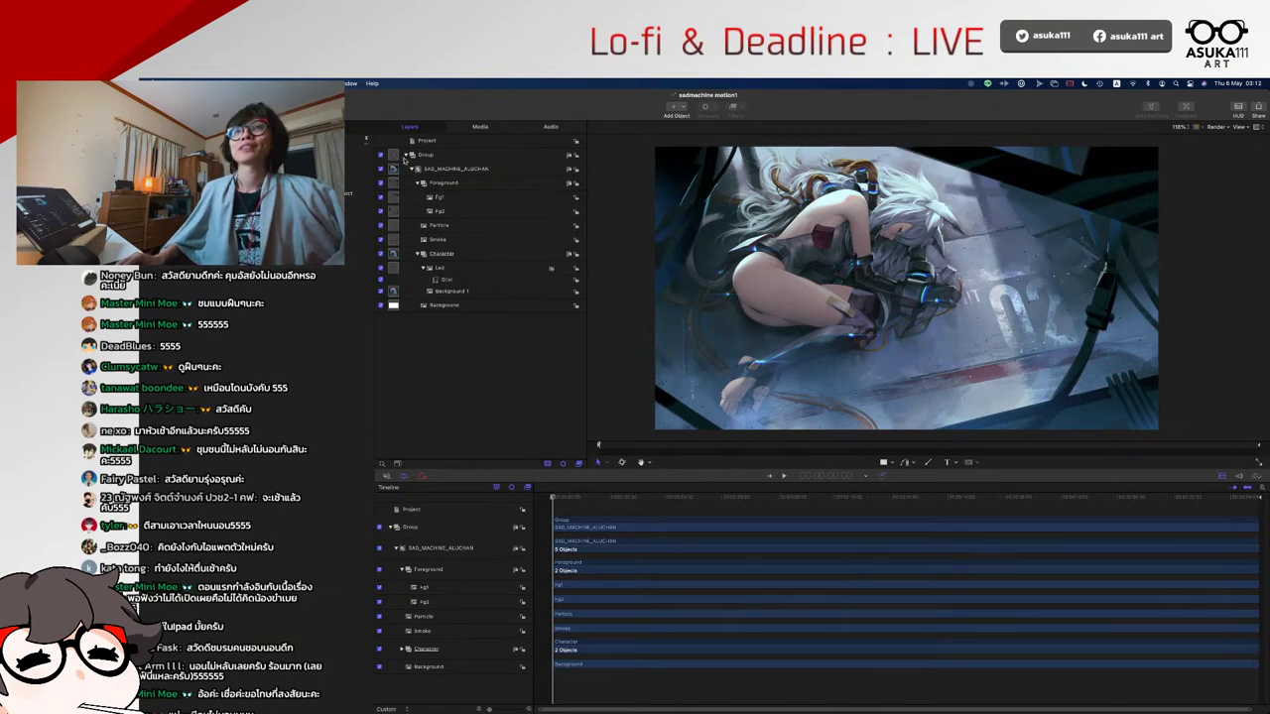
pyautogui.click(406, 155)
pyautogui.doubleClick(425, 155)
pyautogui.write('Gr')
pyautogui.press('Return')
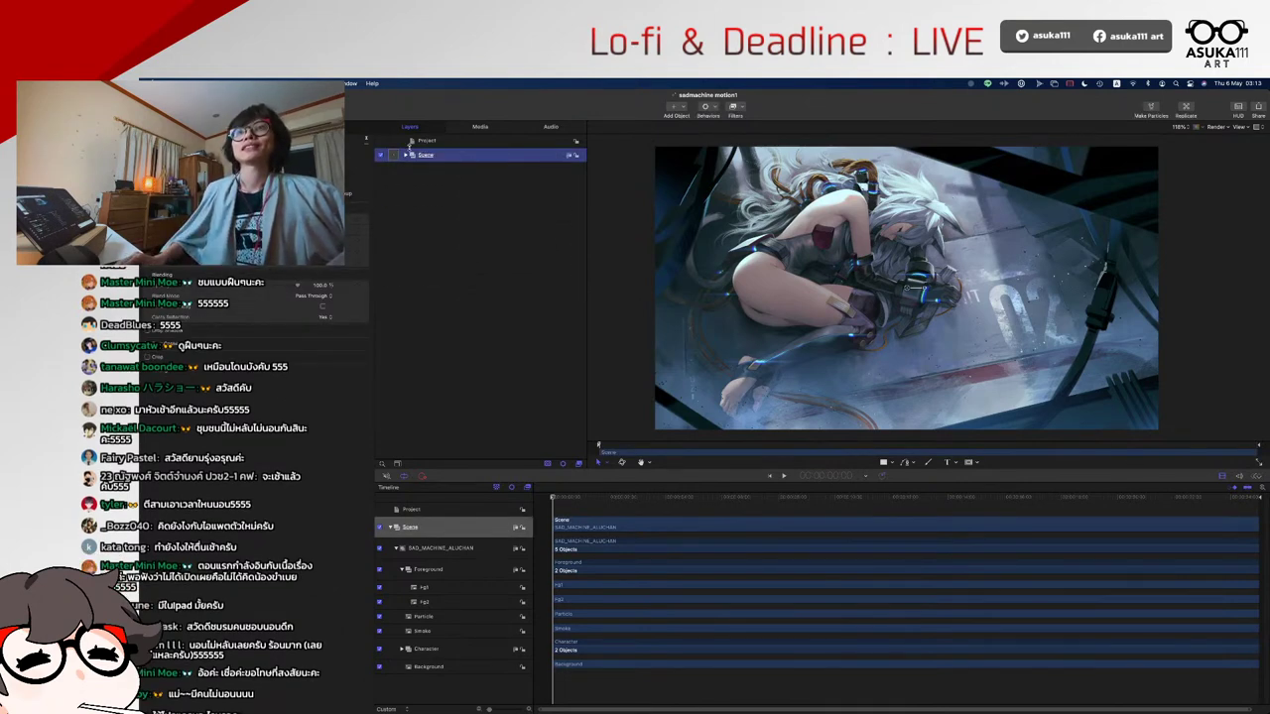
pyautogui.click(406, 156)
pyautogui.click(412, 169)
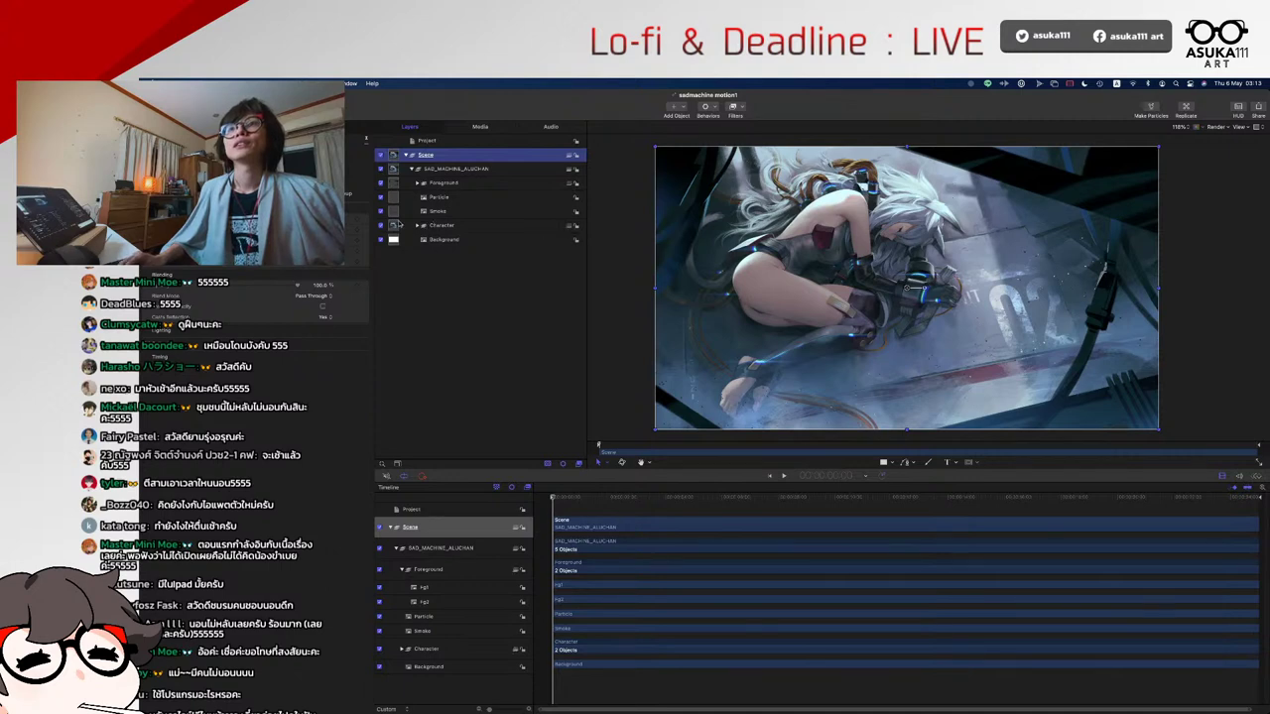
pyautogui.click(455, 198)
pyautogui.press('Down')
pyautogui.press('Up')
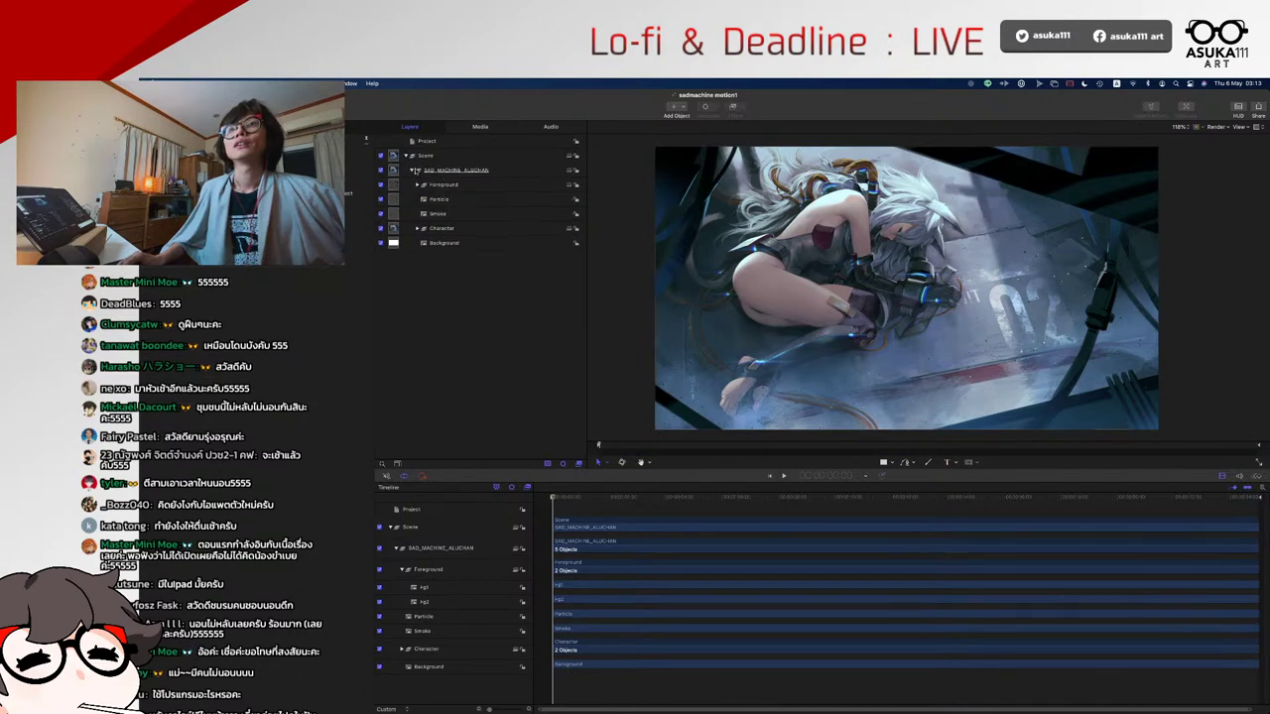
pyautogui.click(428, 169)
pyautogui.click(426, 157)
# - Add a camera at the project level above the Scene group and collapse Scene in the layers list
pyautogui.click(425, 145)
pyautogui.click(888, 465)
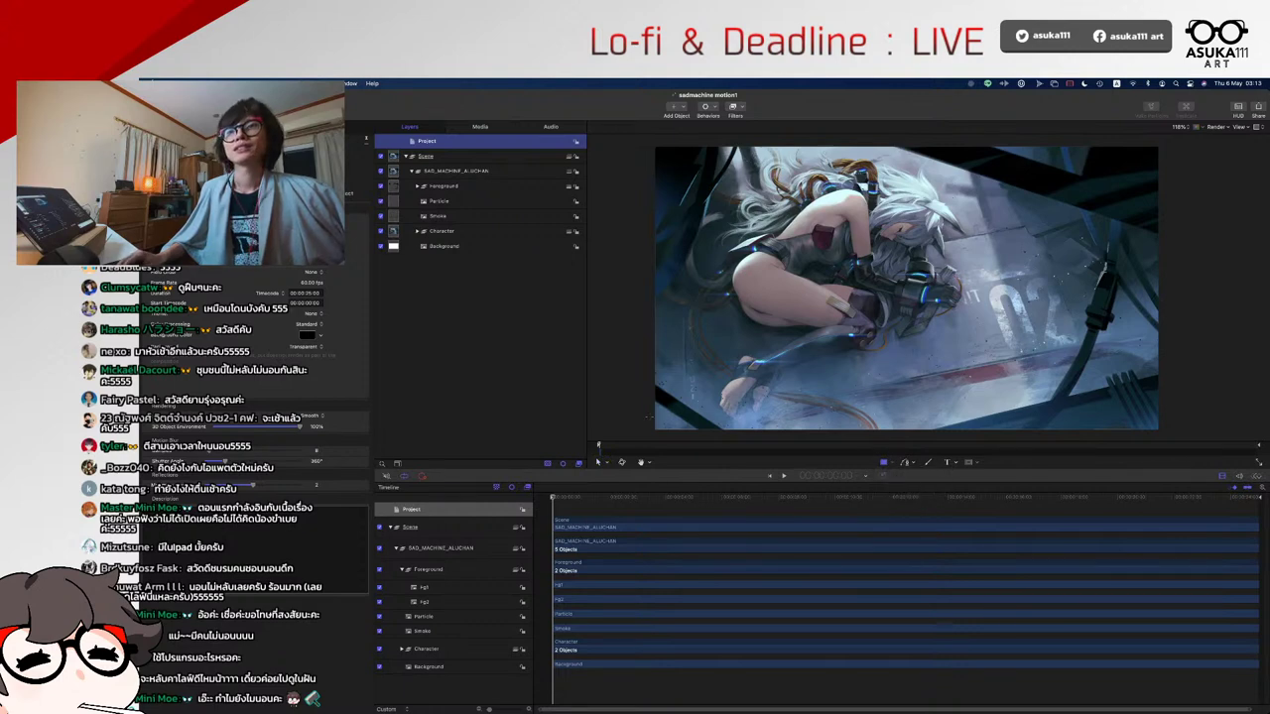
pyautogui.click(716, 109)
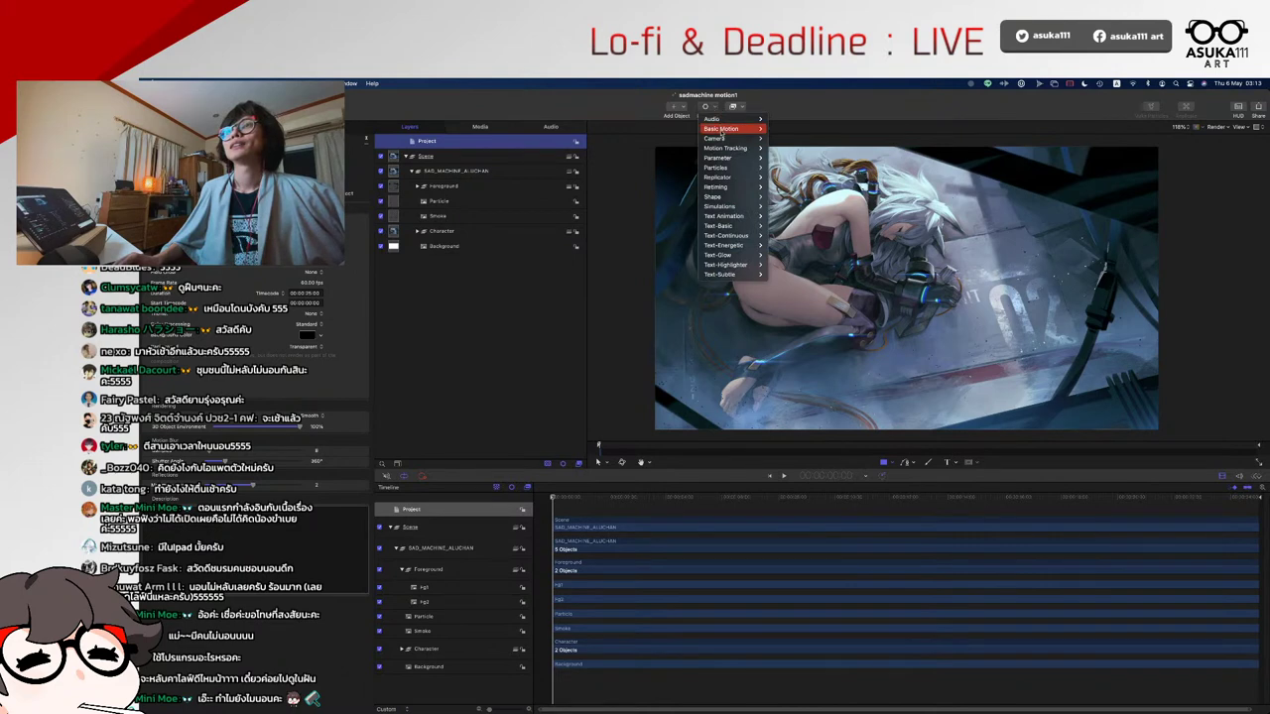
pyautogui.moveTo(734, 138)
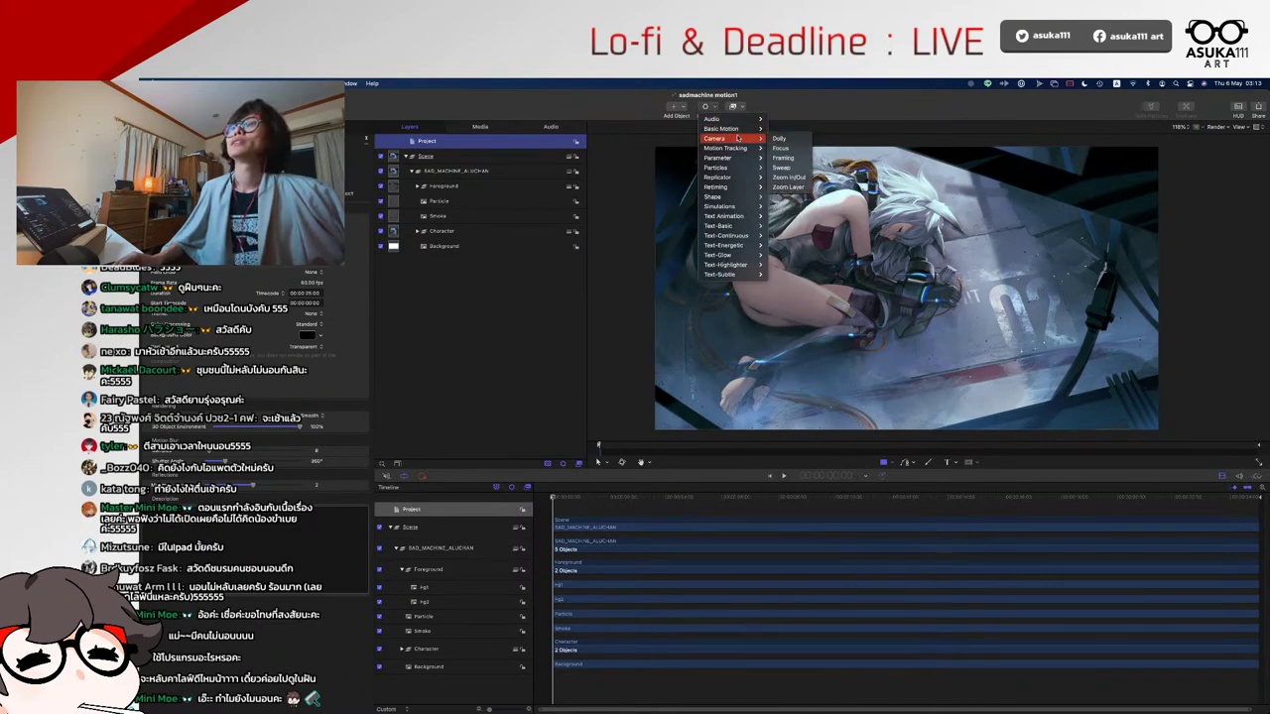
pyautogui.click(676, 106)
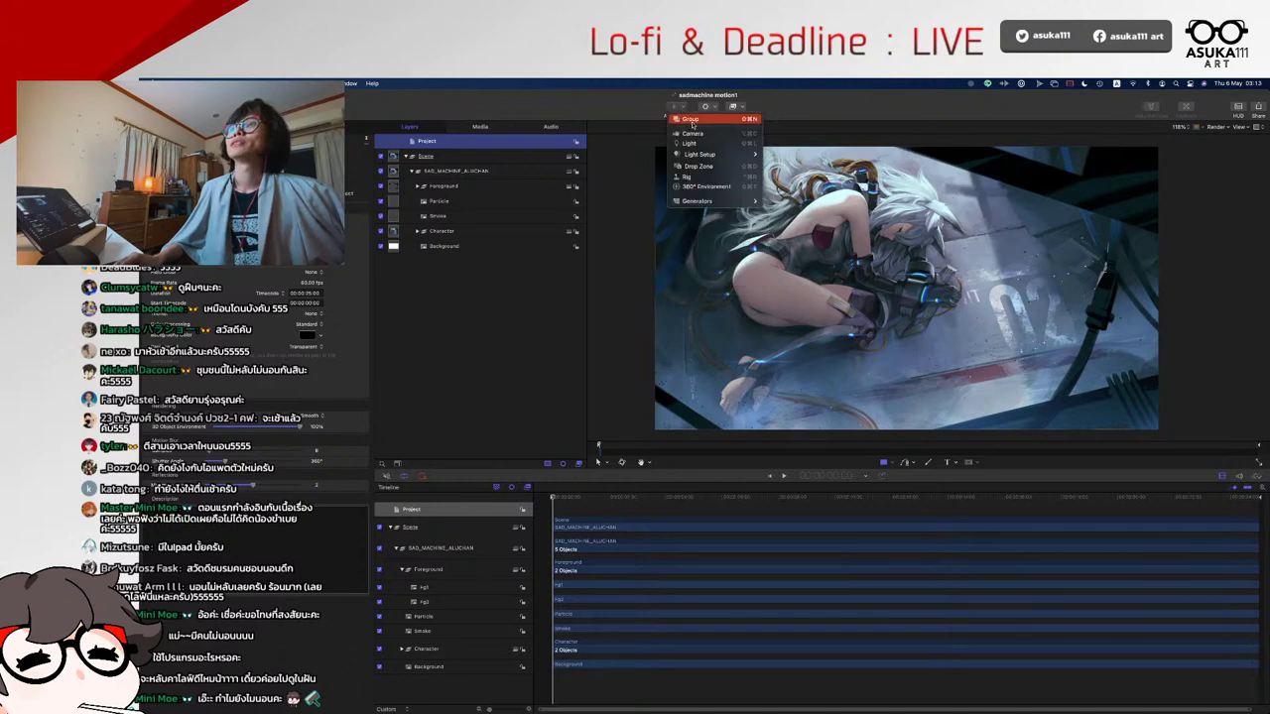
pyautogui.click(692, 133)
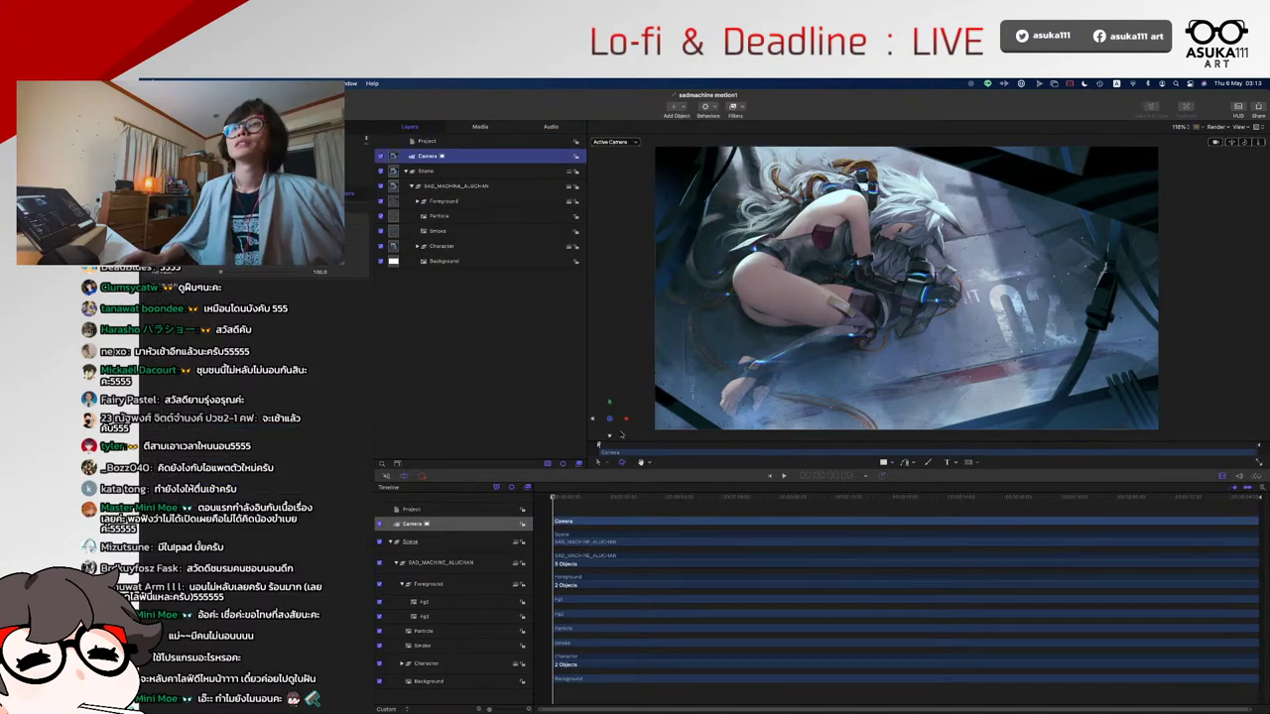
pyautogui.click(408, 171)
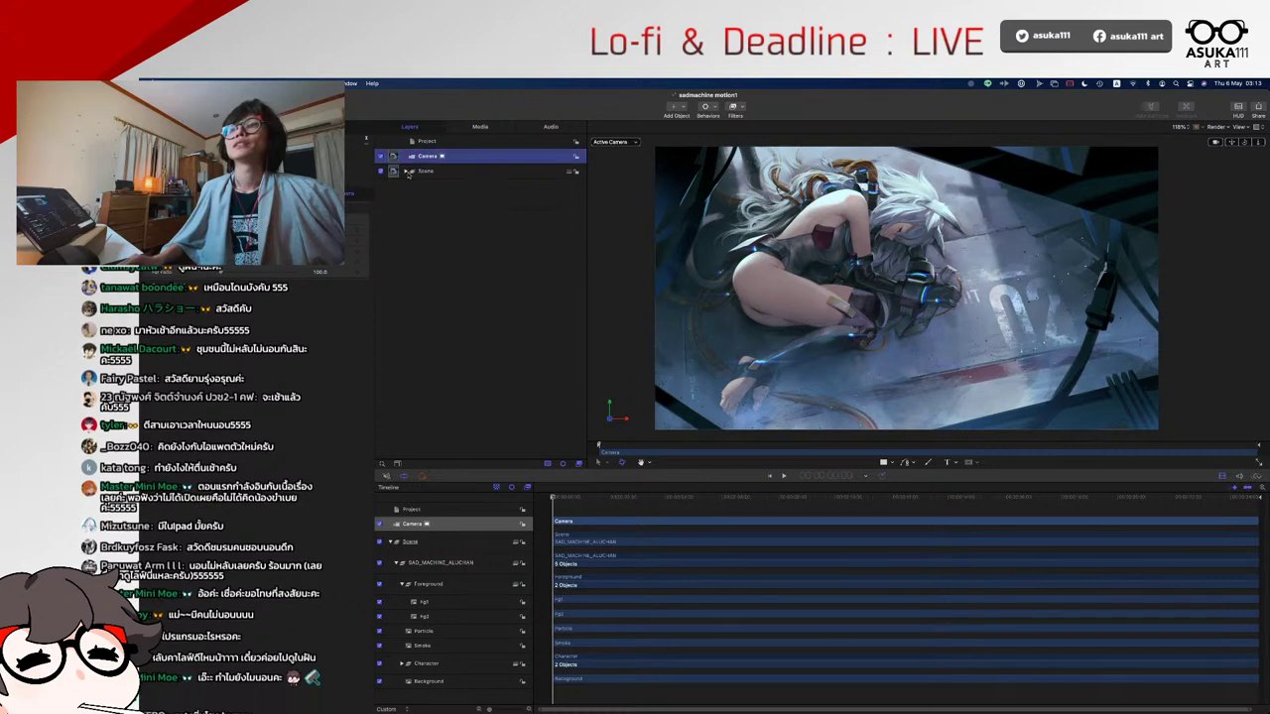
# - Show the floating HUD for the new camera and move it clear of the layers list
pyautogui.click(569, 524)
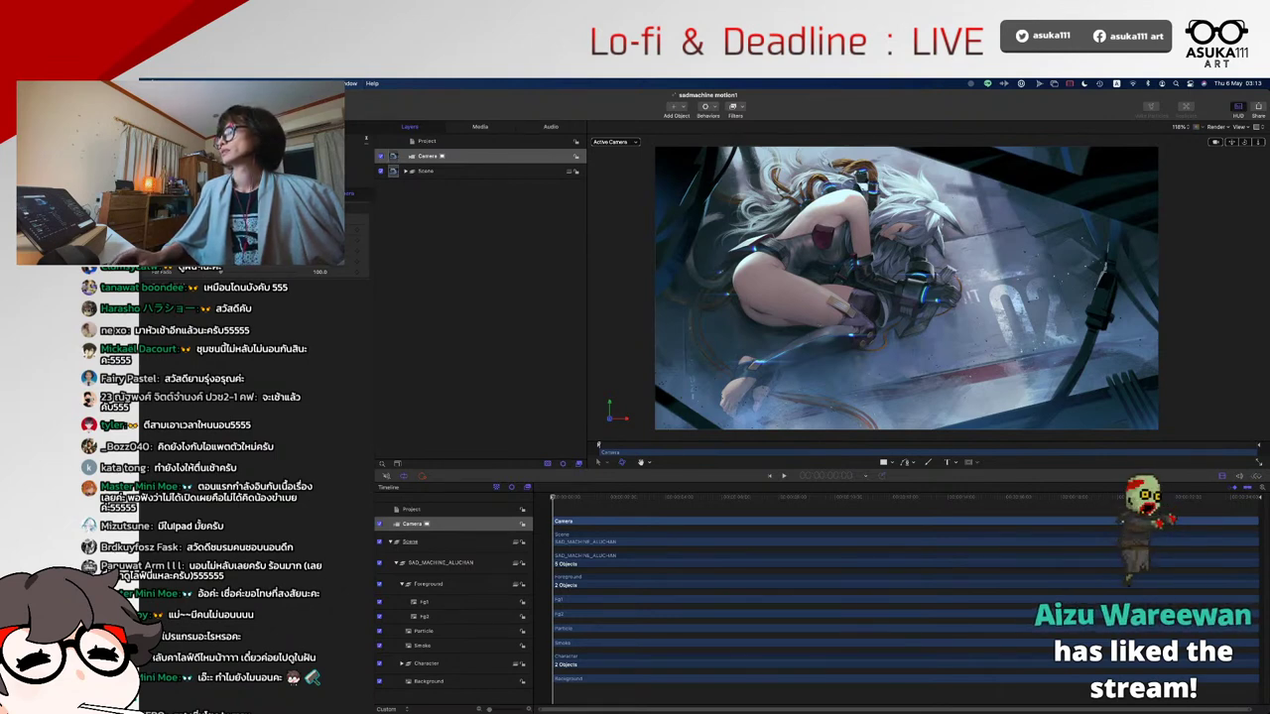
pyautogui.press('F7')
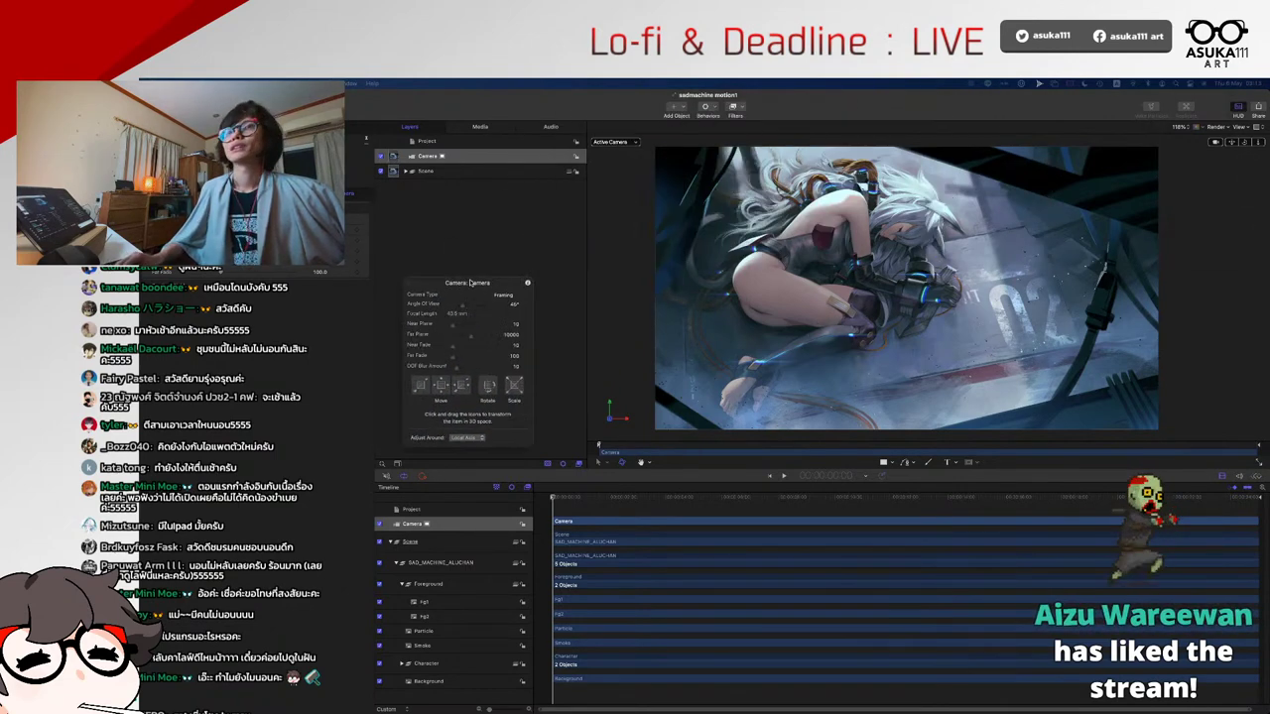
pyautogui.moveTo(508, 240); pyautogui.dragTo(310, 334)
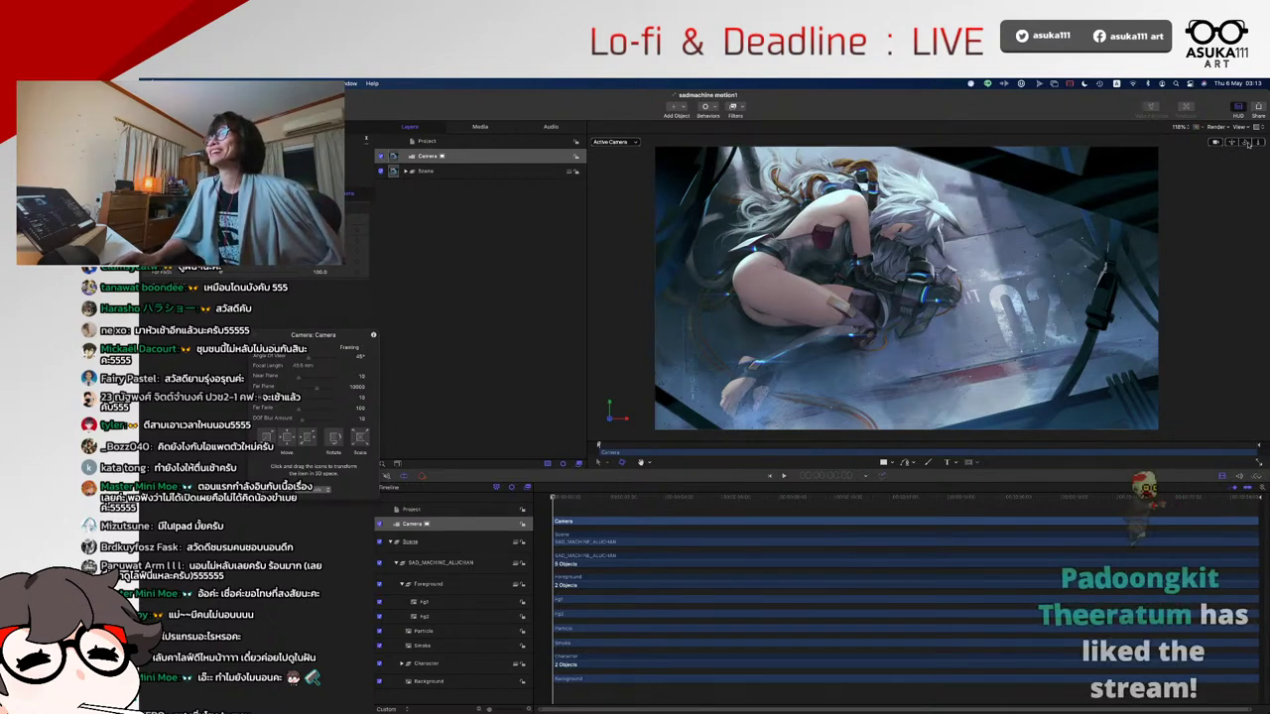
# - Orbit the active camera so the artwork is seen at an angle in 3D space
pyautogui.moveTo(1231, 144); pyautogui.dragTo(1231, 142)
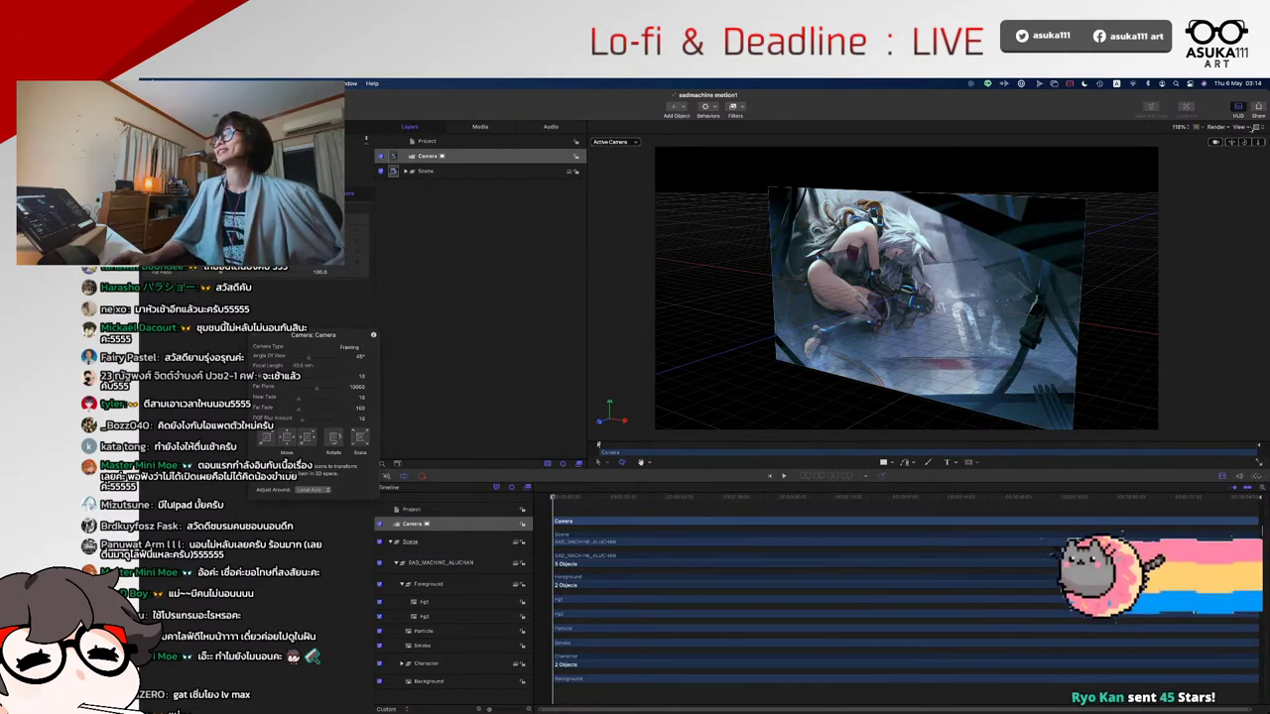
pyautogui.click(1240, 127)
pyautogui.click(1240, 127)
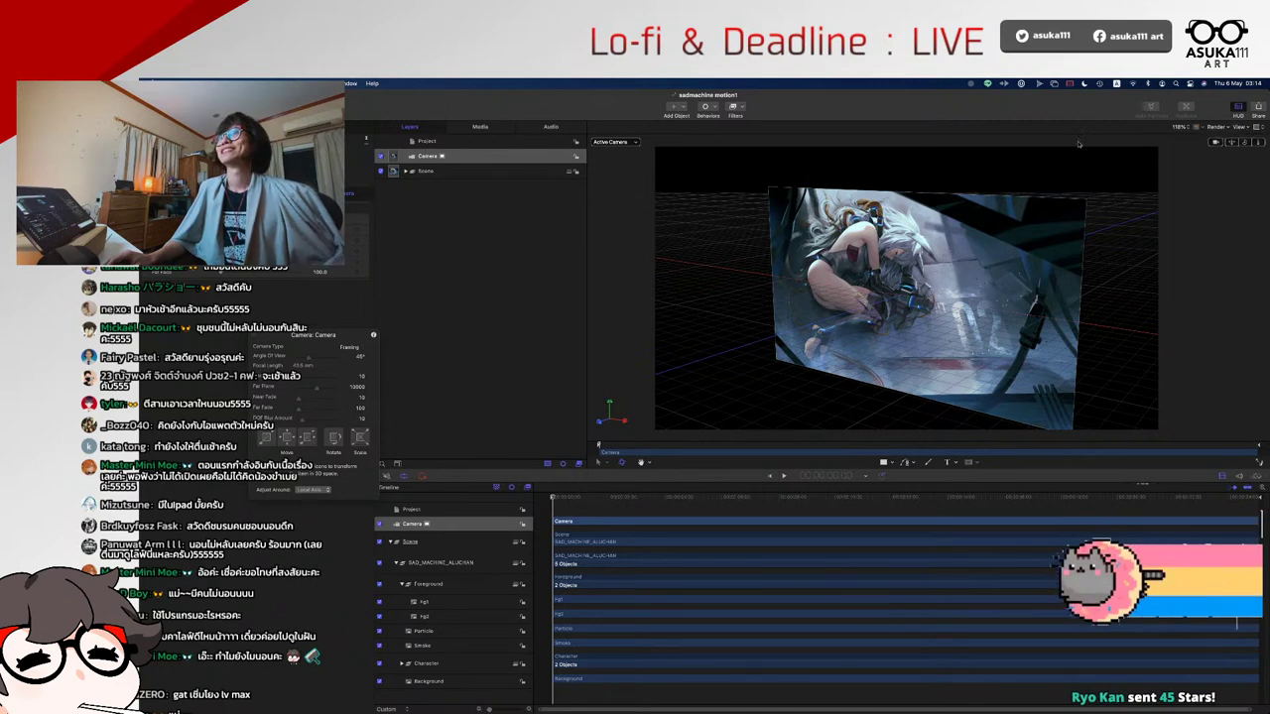
# - Compare the Active Camera and Camera views in the canvas and switch to the Perspective view to see the camera's placement
pyautogui.click(613, 142)
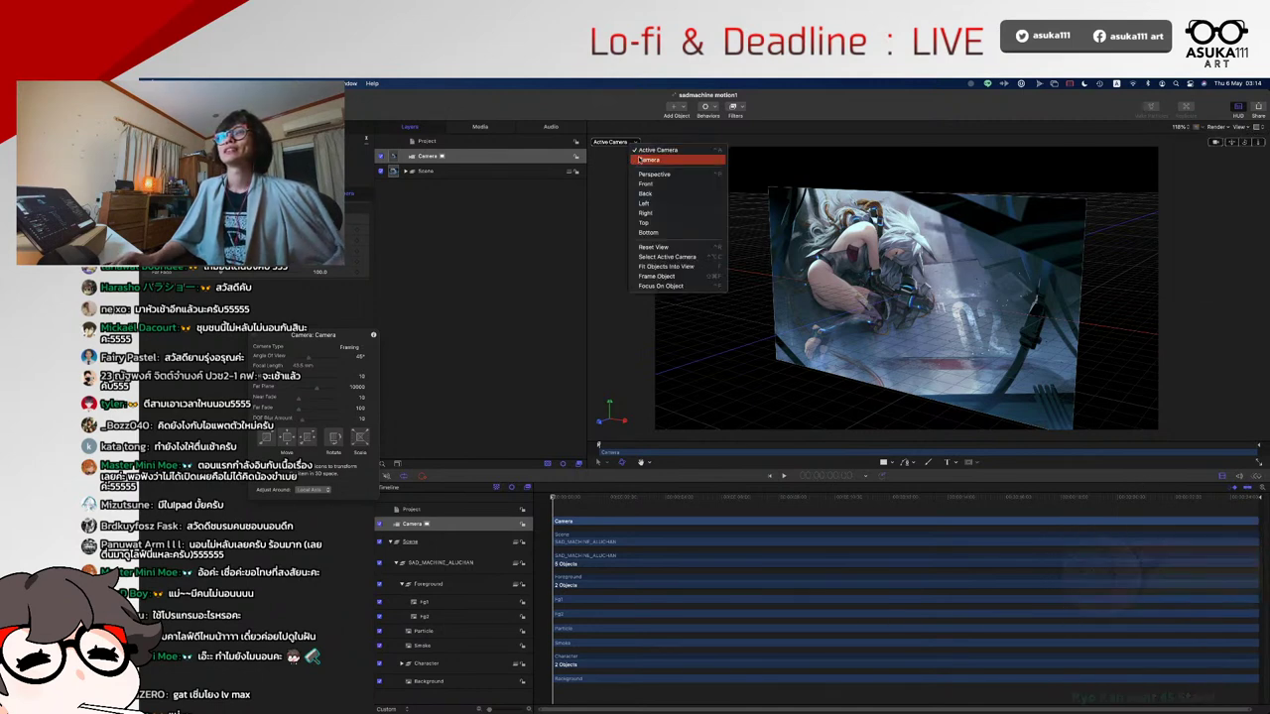
pyautogui.click(633, 149)
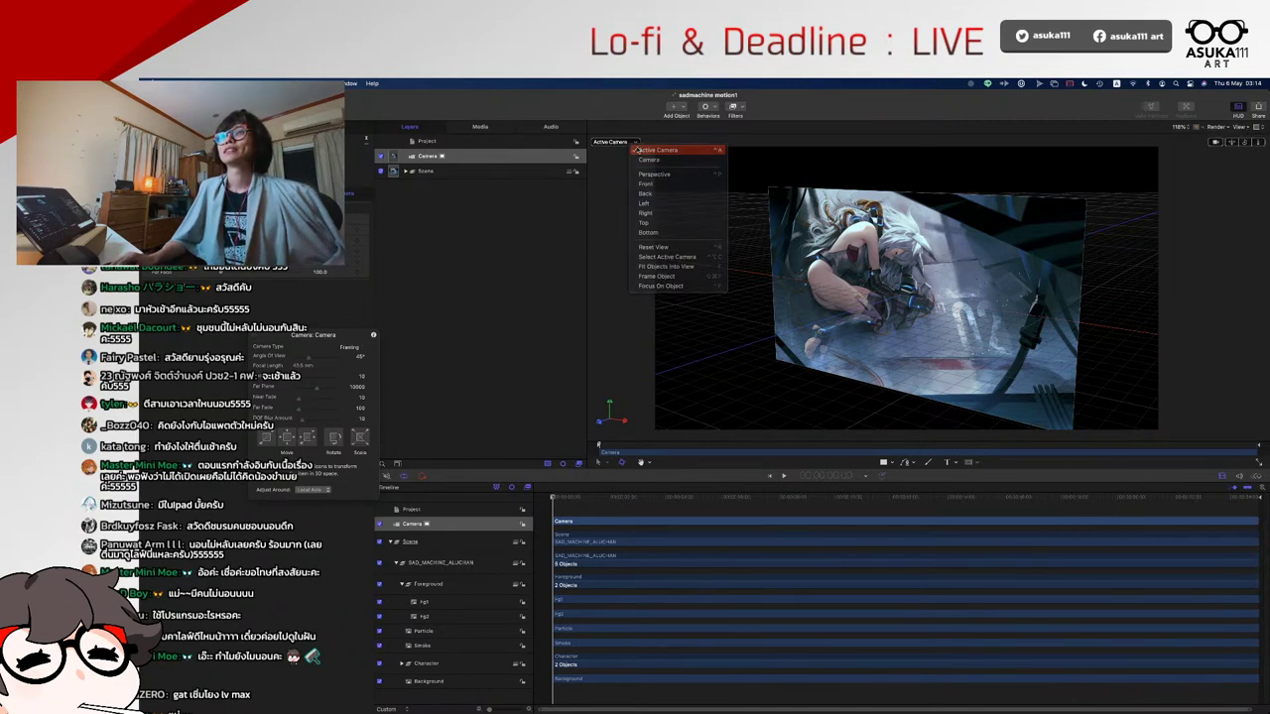
pyautogui.click(631, 144)
pyautogui.click(647, 154)
pyautogui.click(616, 144)
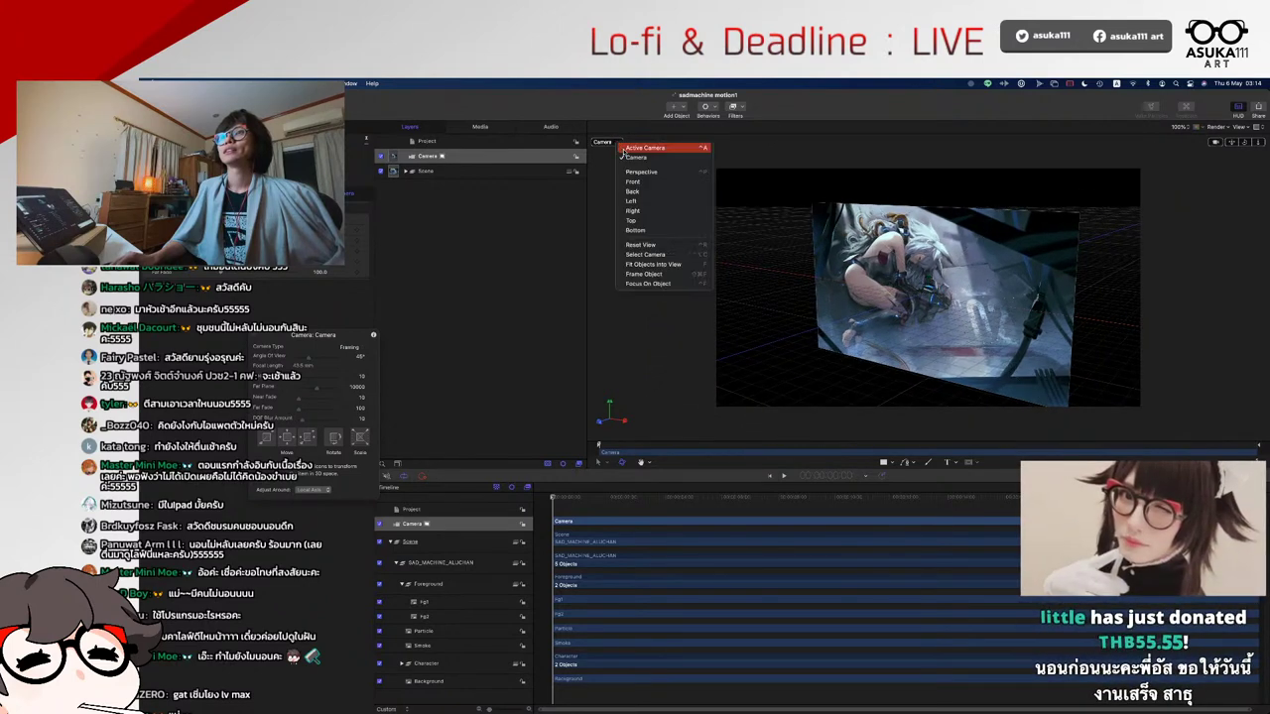
pyautogui.click(624, 150)
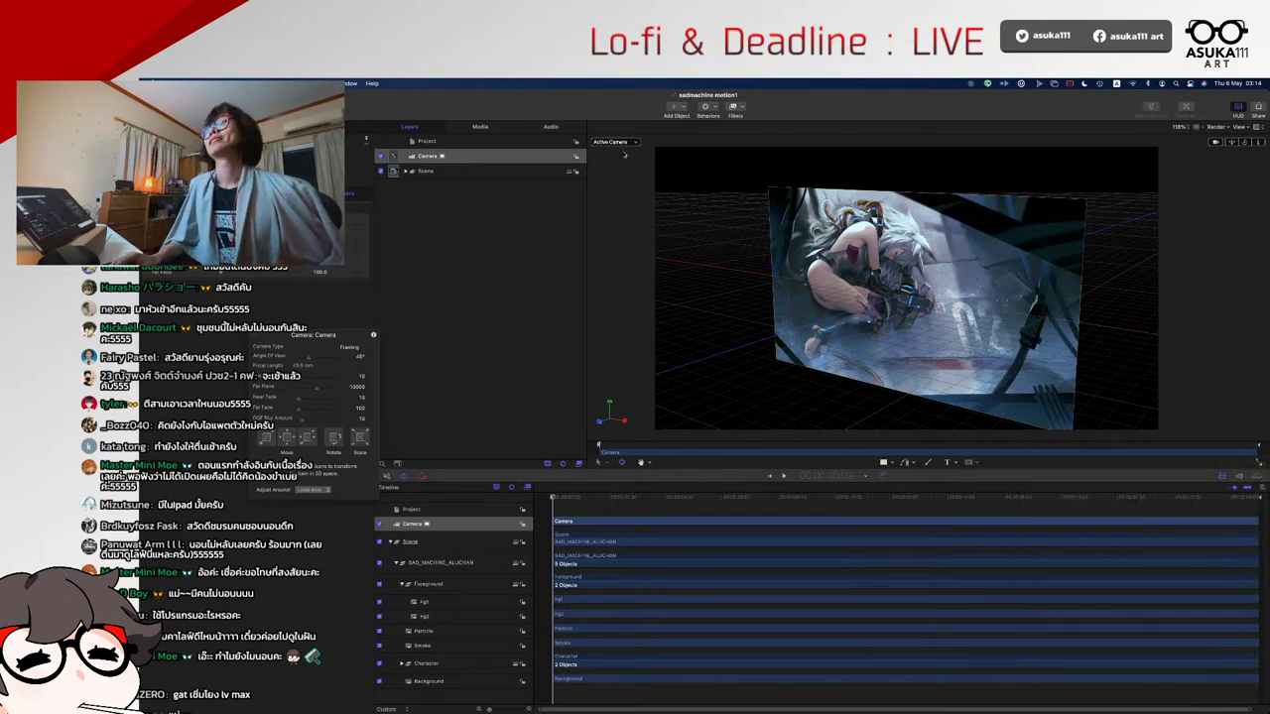
pyautogui.click(623, 143)
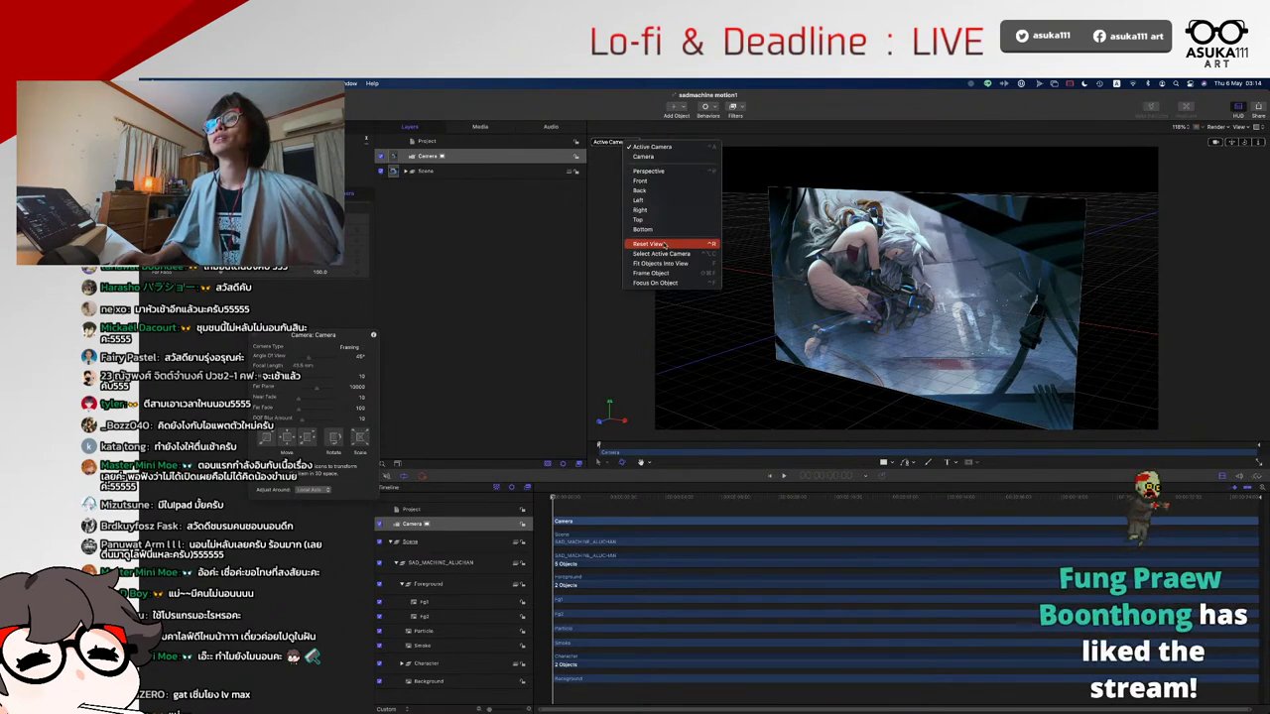
pyautogui.click(645, 171)
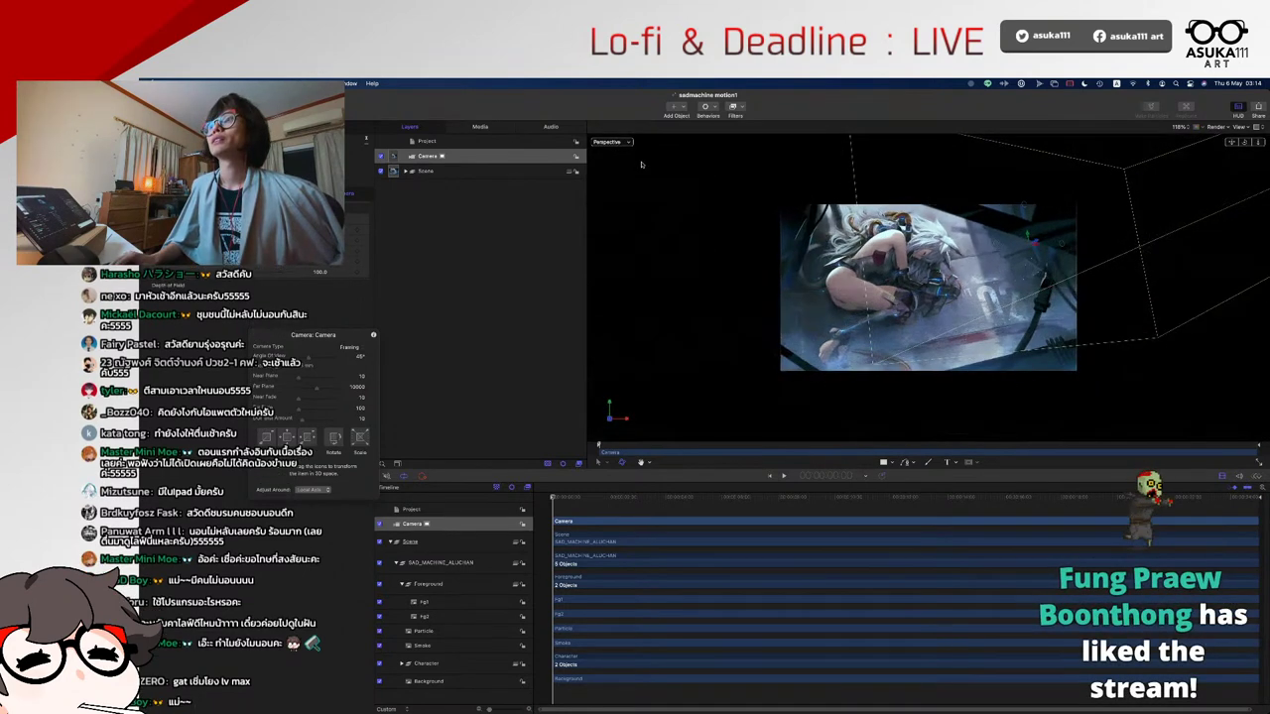
# - Return the canvas to the Active Camera view and orbit the camera until the artwork faces it straight on
pyautogui.click(610, 142)
pyautogui.click(645, 146)
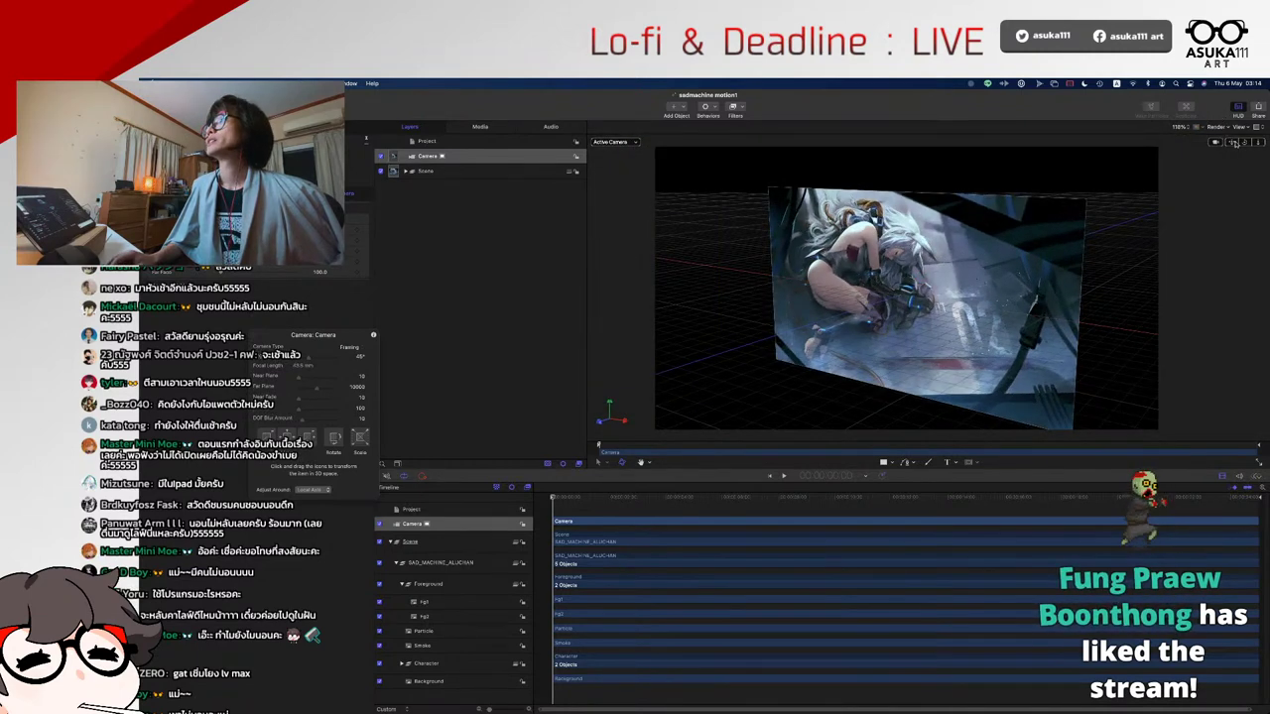
pyautogui.moveTo(1219, 141); pyautogui.dragTo(663, 270)
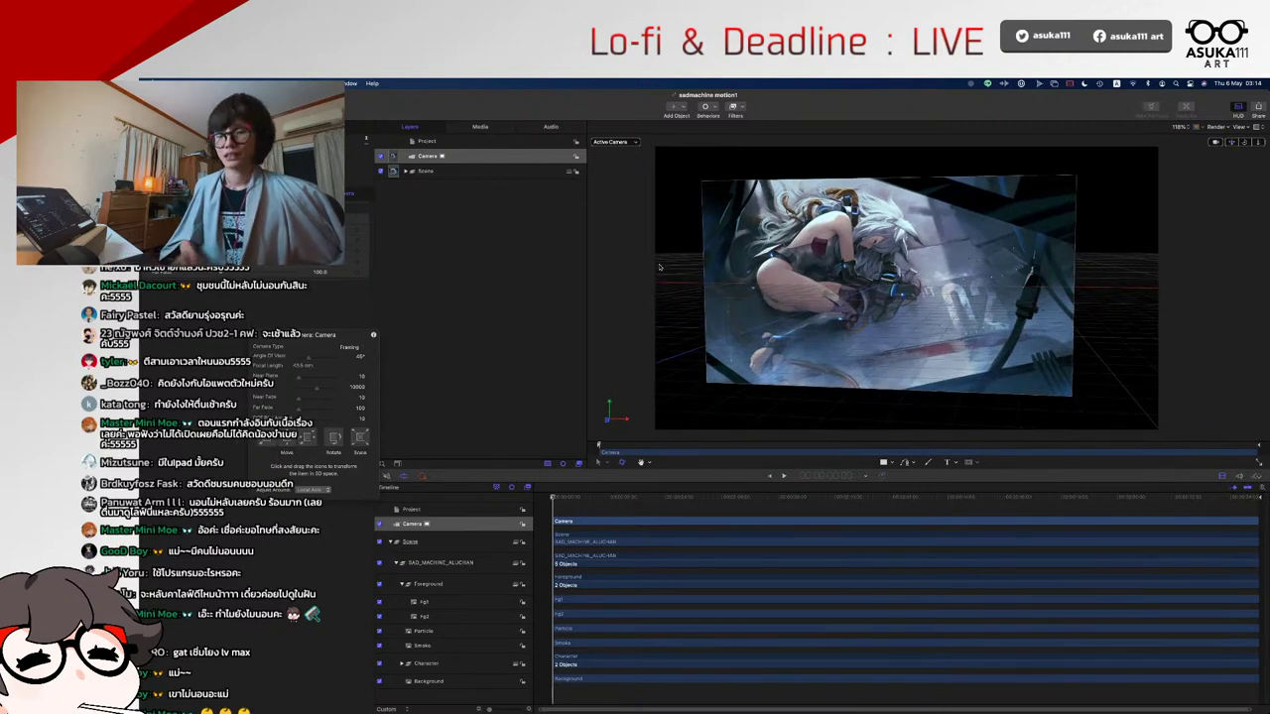
pyautogui.hotkey('ctrl', 'p')
pyautogui.hotkey('ctrl', 'a')
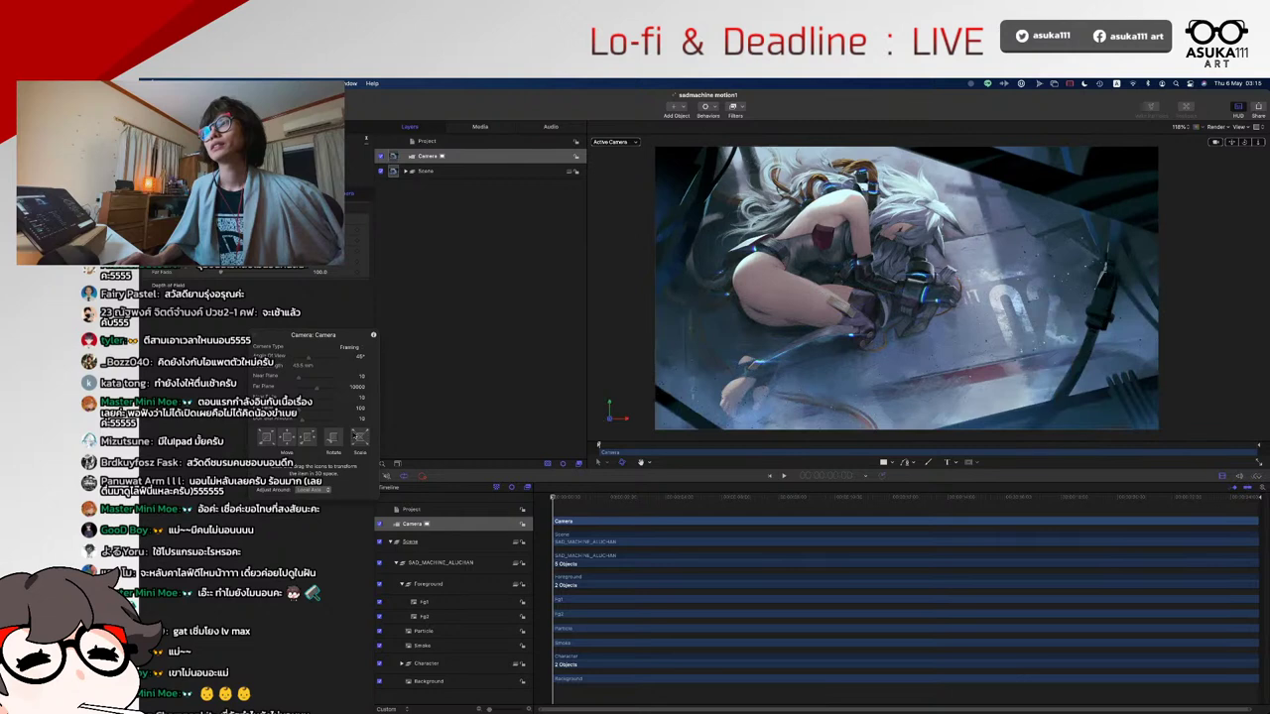
# - Adjust the camera's position slightly with the HUD move controls to test how the artwork shifts in the frame
pyautogui.click(635, 144)
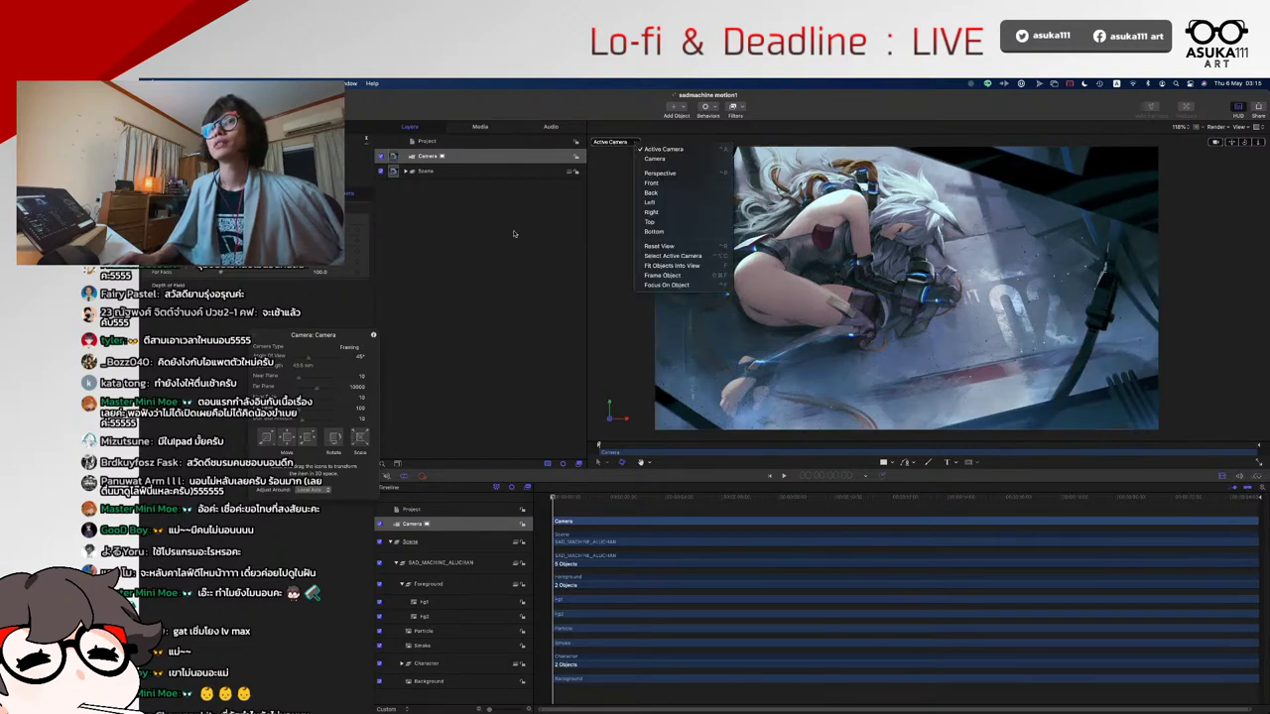
pyautogui.press('Escape')
pyautogui.moveTo(360, 437); pyautogui.dragTo(335, 437)
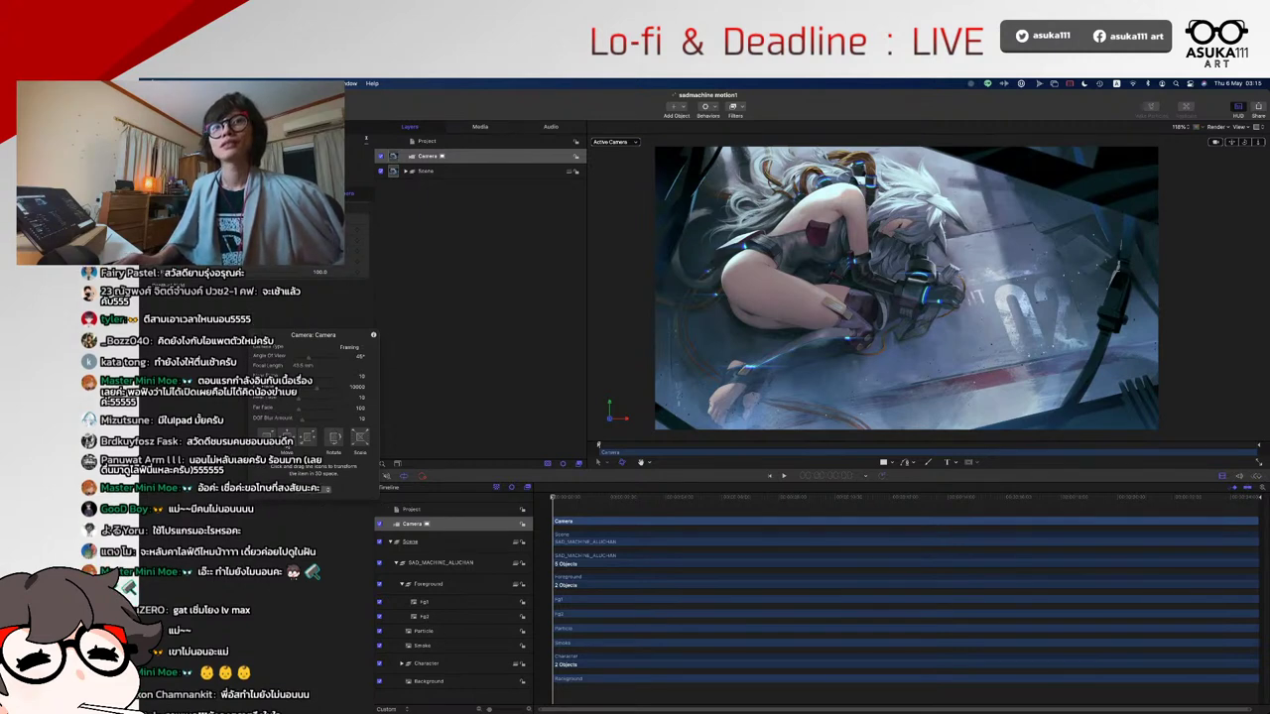
pyautogui.moveTo(285, 437); pyautogui.dragTo(290, 437)
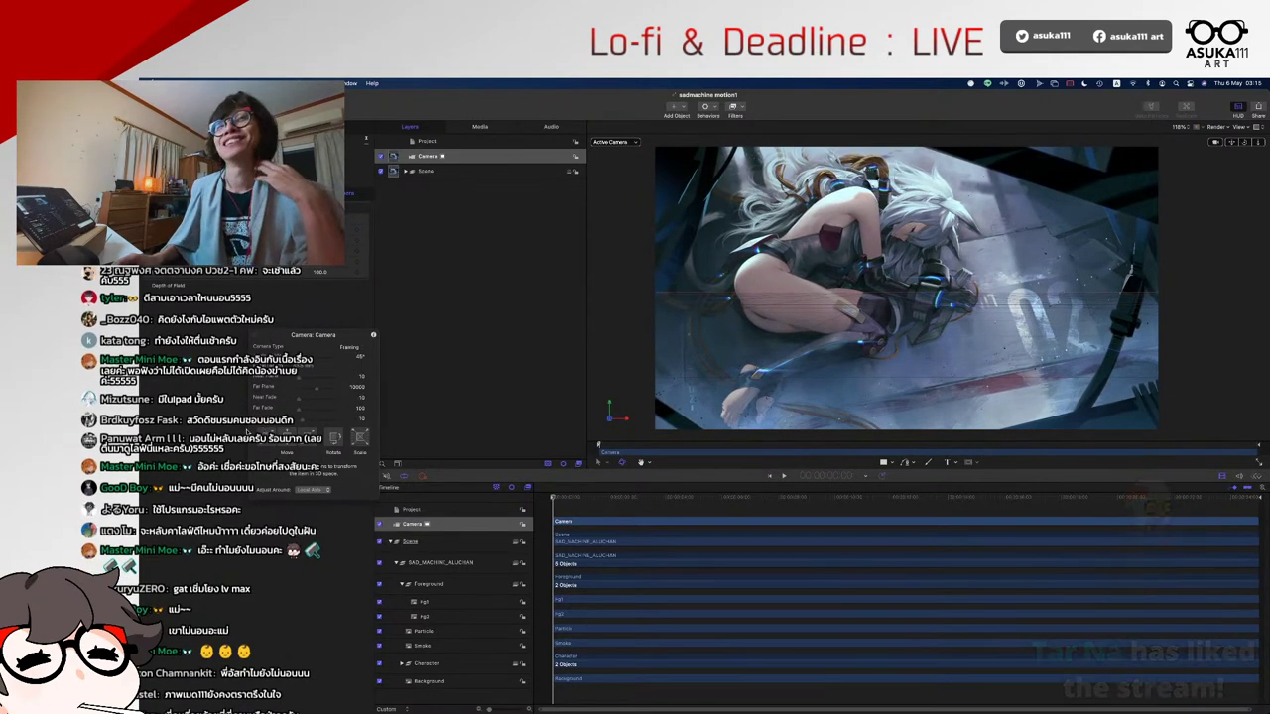
# - Move the Fg2 layer forward in depth, away from the rest of the artwork, working in an angled Perspective view
pyautogui.click(424, 615)
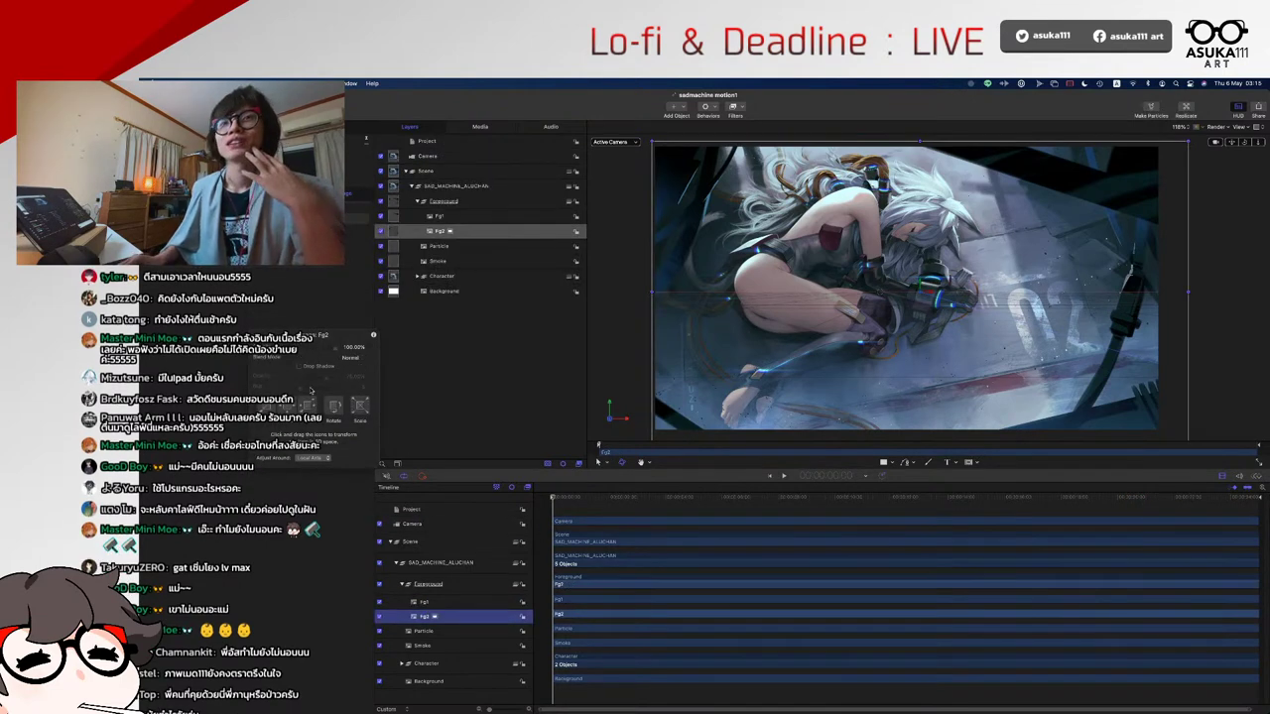
pyautogui.moveTo(307, 405); pyautogui.dragTo(314, 404)
pyautogui.hotkey('ctrl', 'p')
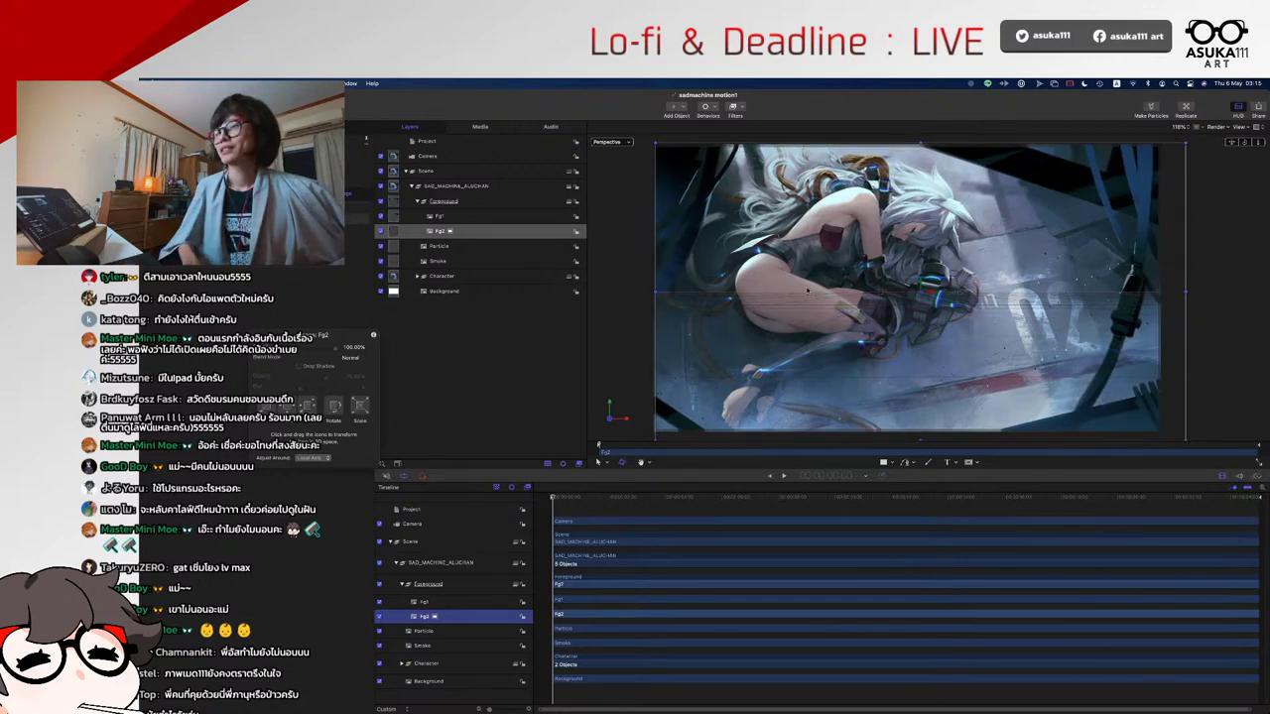
pyautogui.moveTo(1244, 142); pyautogui.dragTo(1232, 151)
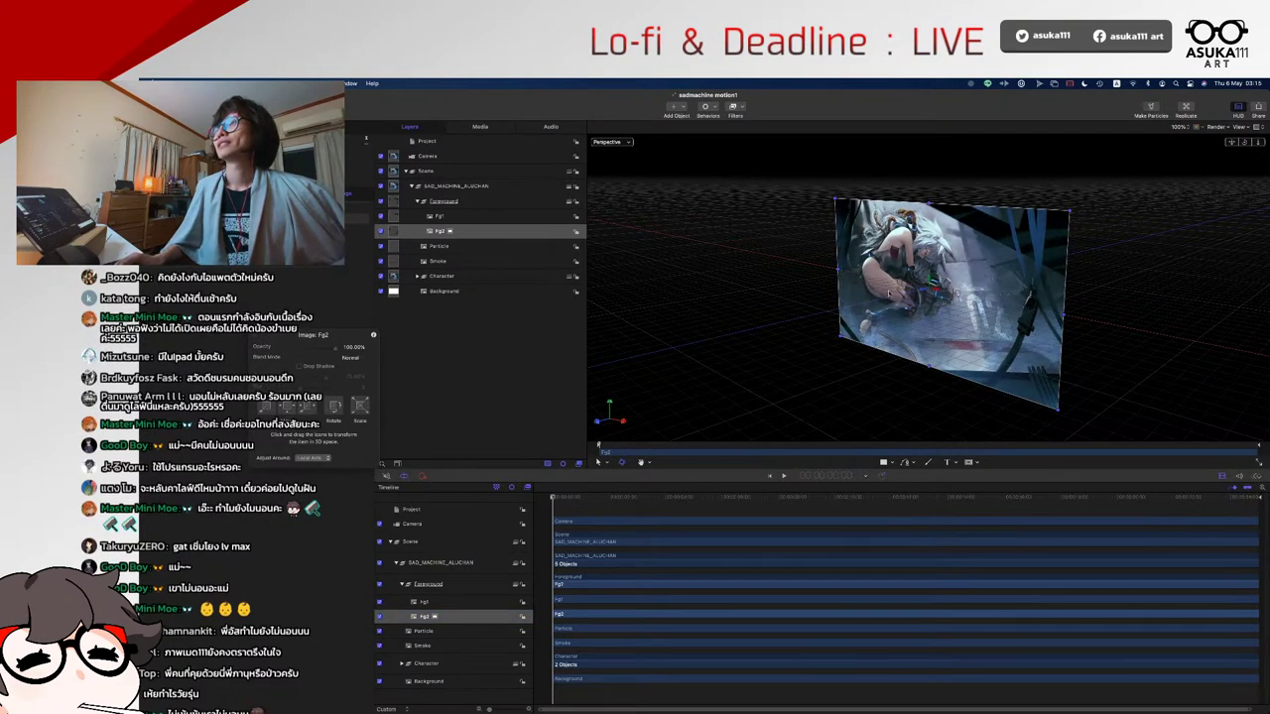
pyautogui.moveTo(927, 288); pyautogui.dragTo(905, 308)
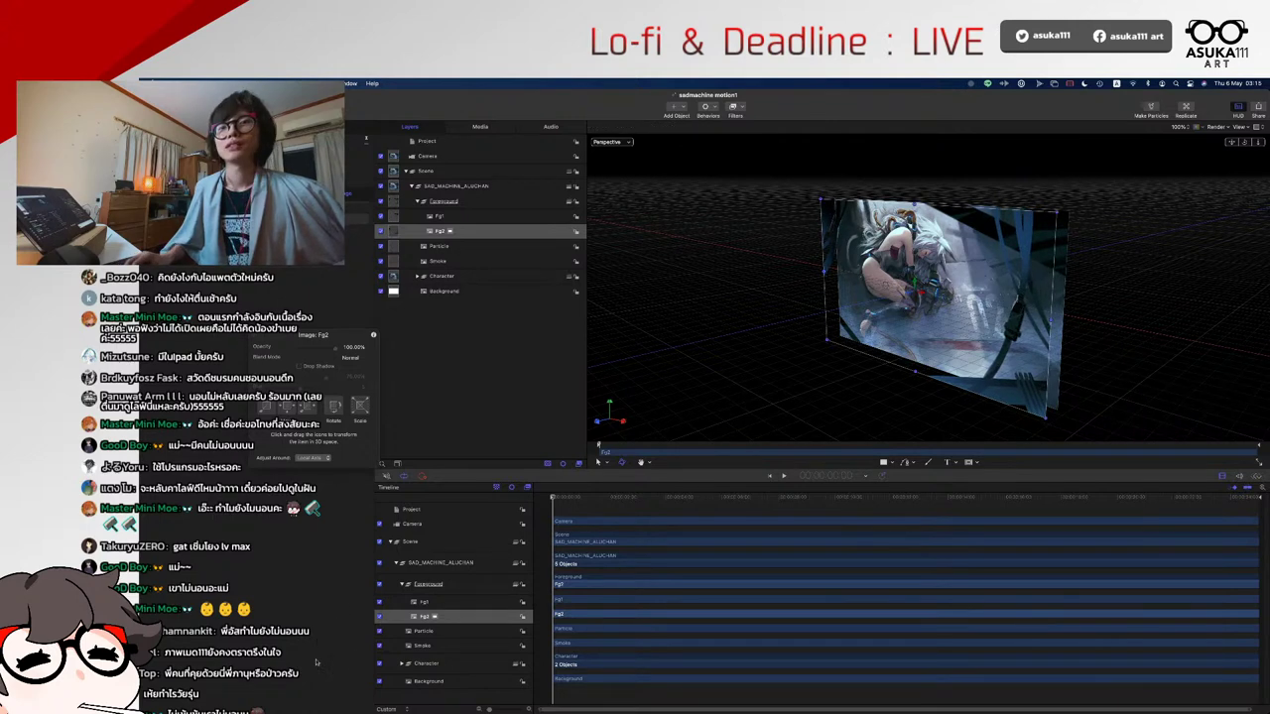
# - Bring the Fg1 layer forward in depth past Fg2 and enlarge it, and fine-tune Fg2's placement
pyautogui.click(437, 602)
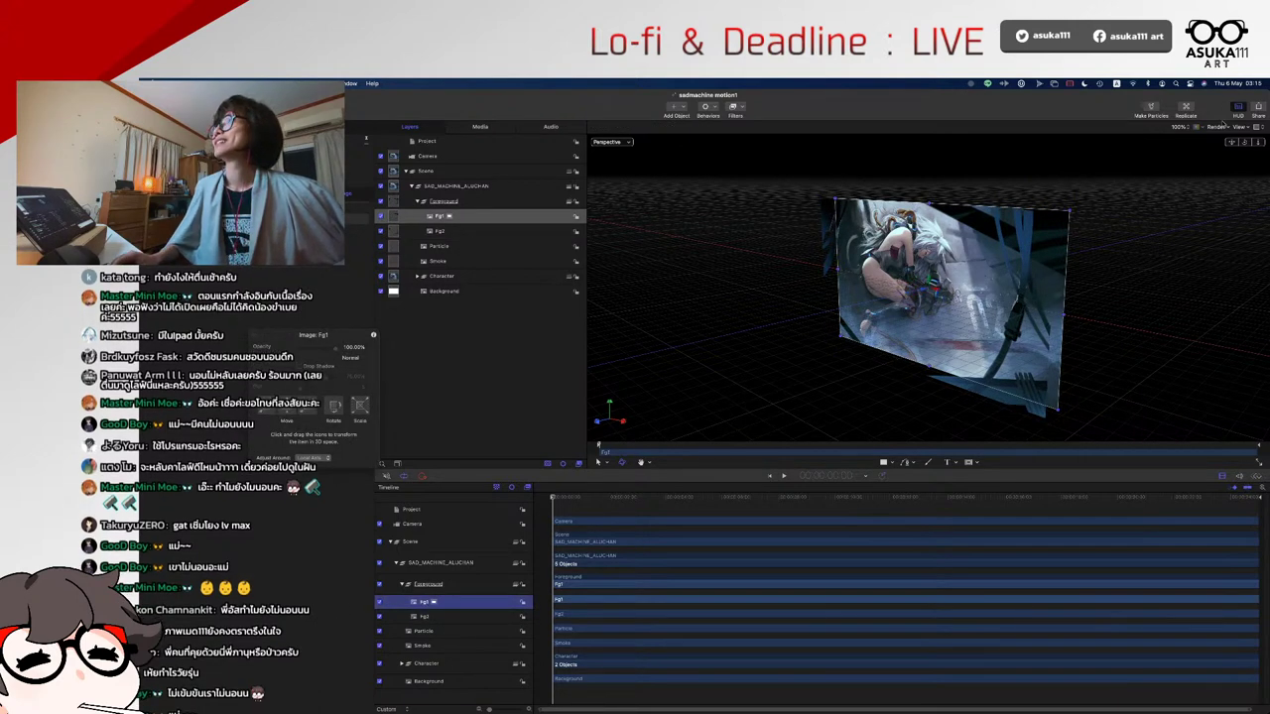
pyautogui.moveTo(925, 290); pyautogui.dragTo(882, 310)
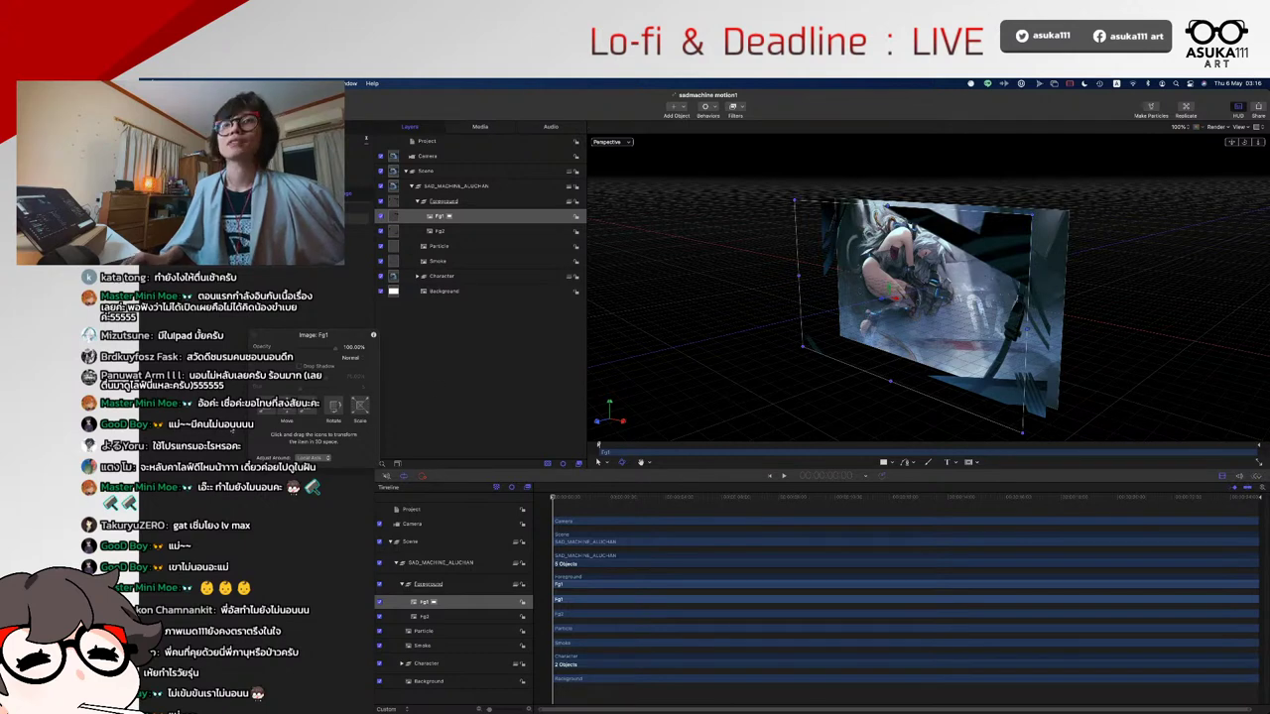
pyautogui.moveTo(362, 409); pyautogui.dragTo(377, 412)
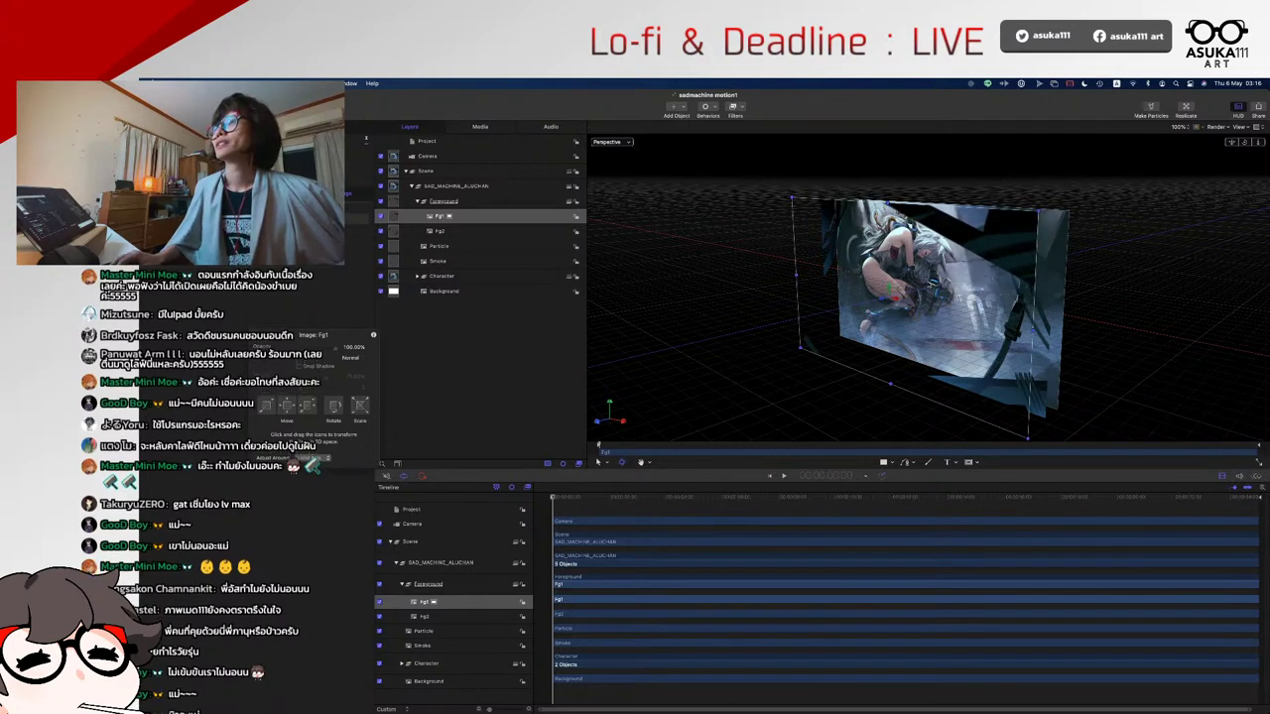
pyautogui.moveTo(892, 298); pyautogui.dragTo(865, 296)
pyautogui.click(421, 617)
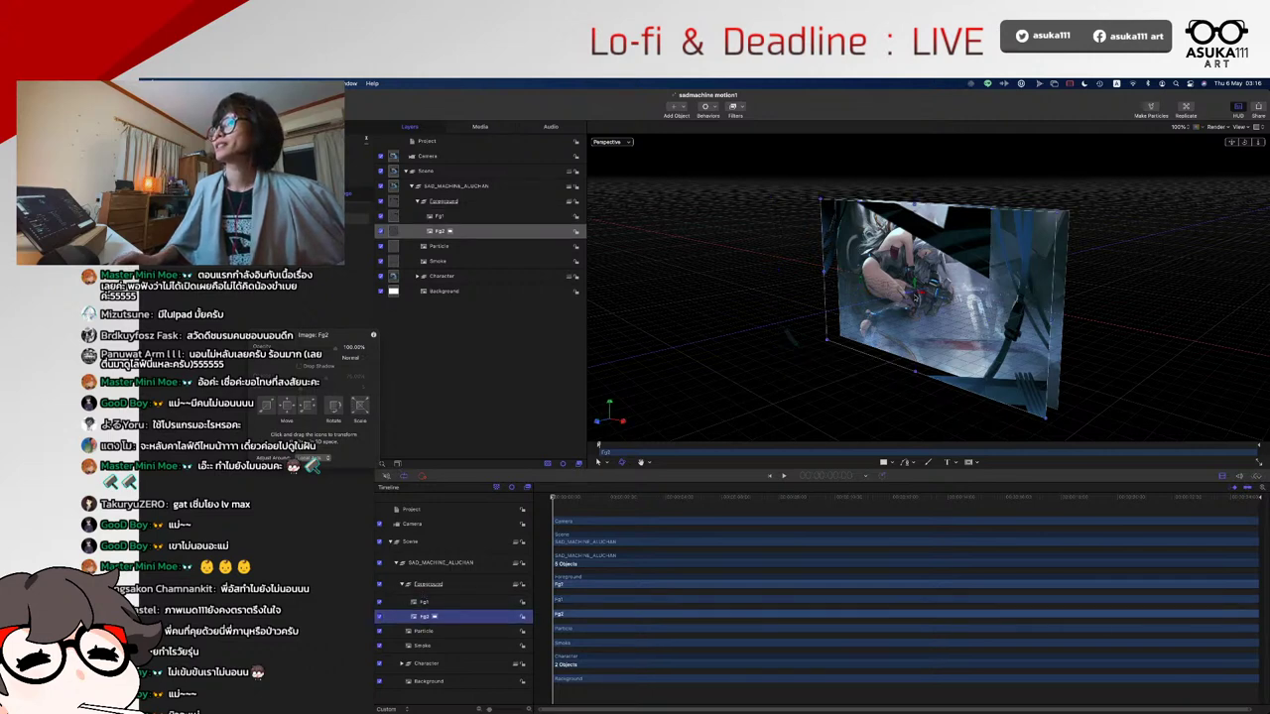
pyautogui.moveTo(907, 294); pyautogui.dragTo(905, 296)
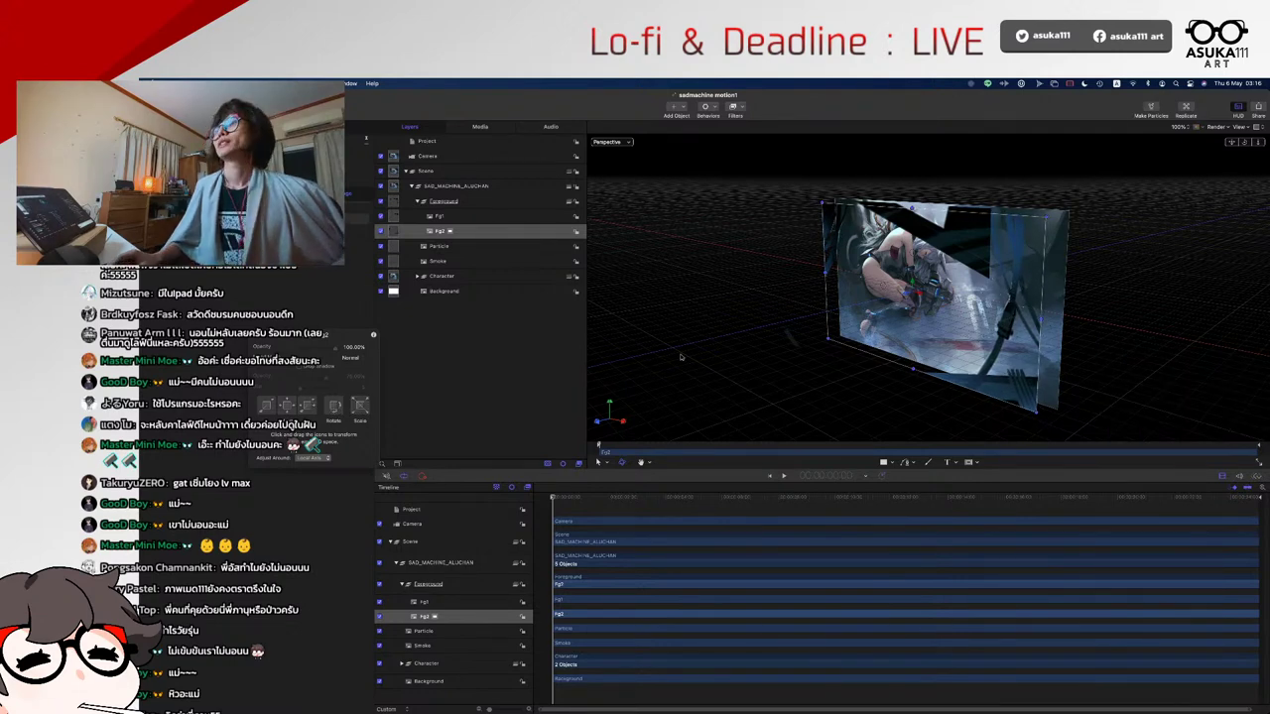
# - Move the camera in the Active Camera view to check the parallax, and shift Fg1 sideways to cover the frame
pyautogui.hotkey('ctrl', 'a')
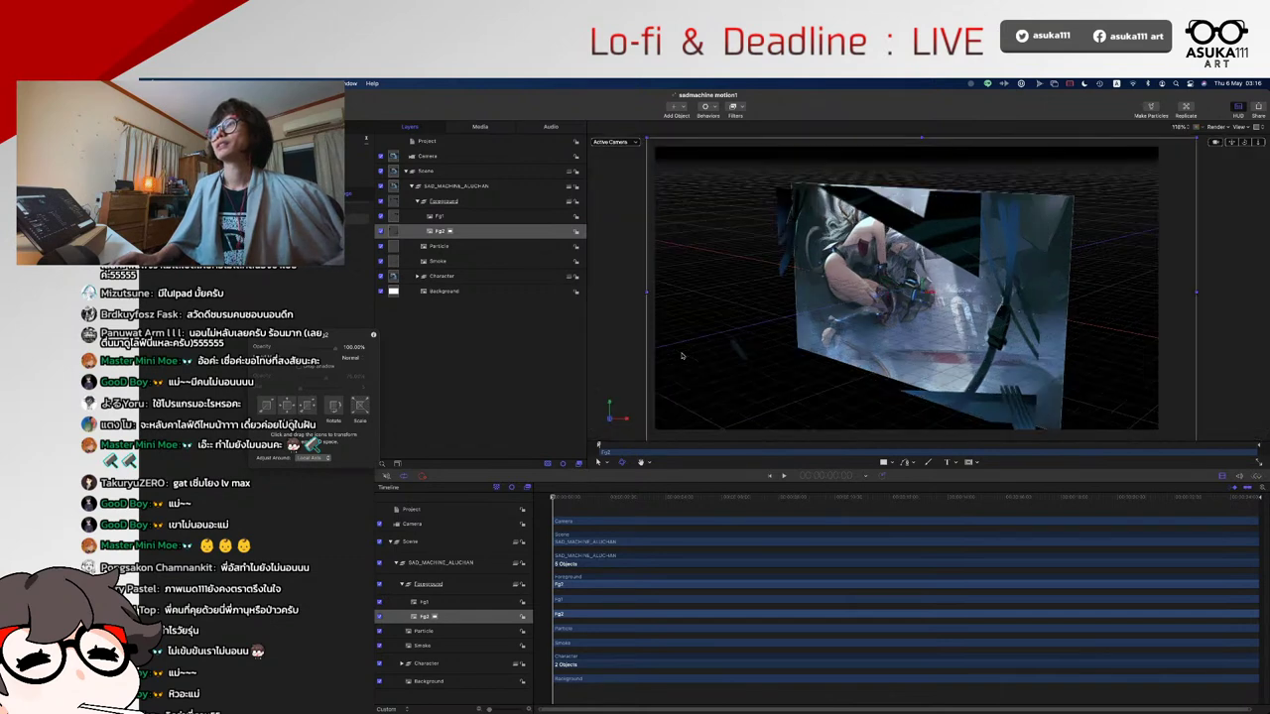
pyautogui.click(468, 524)
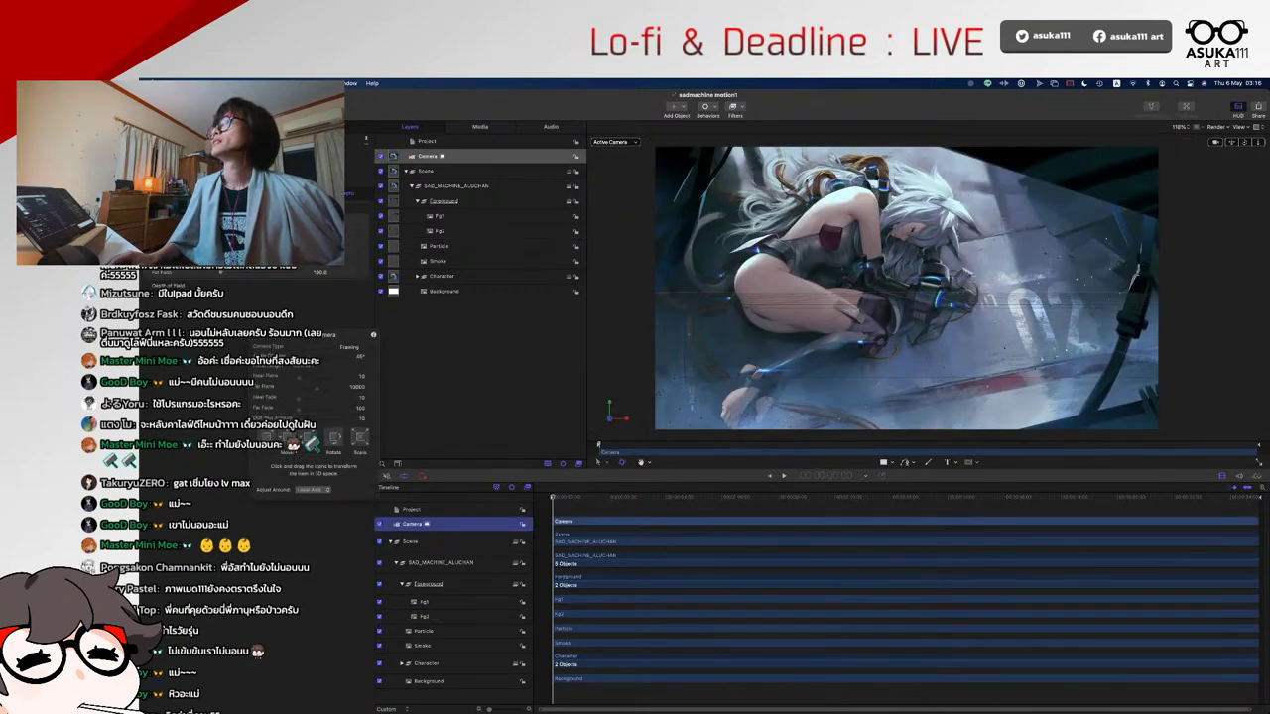
pyautogui.moveTo(288, 436); pyautogui.dragTo(317, 441)
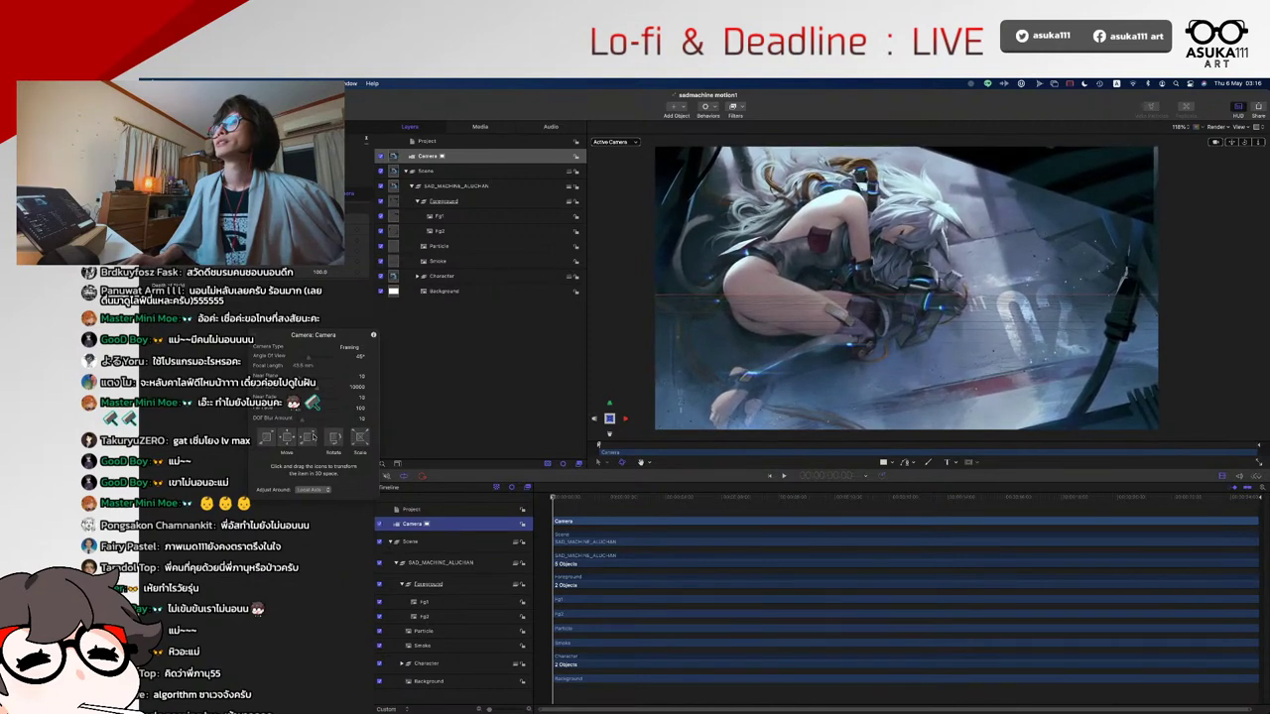
pyautogui.click(522, 218)
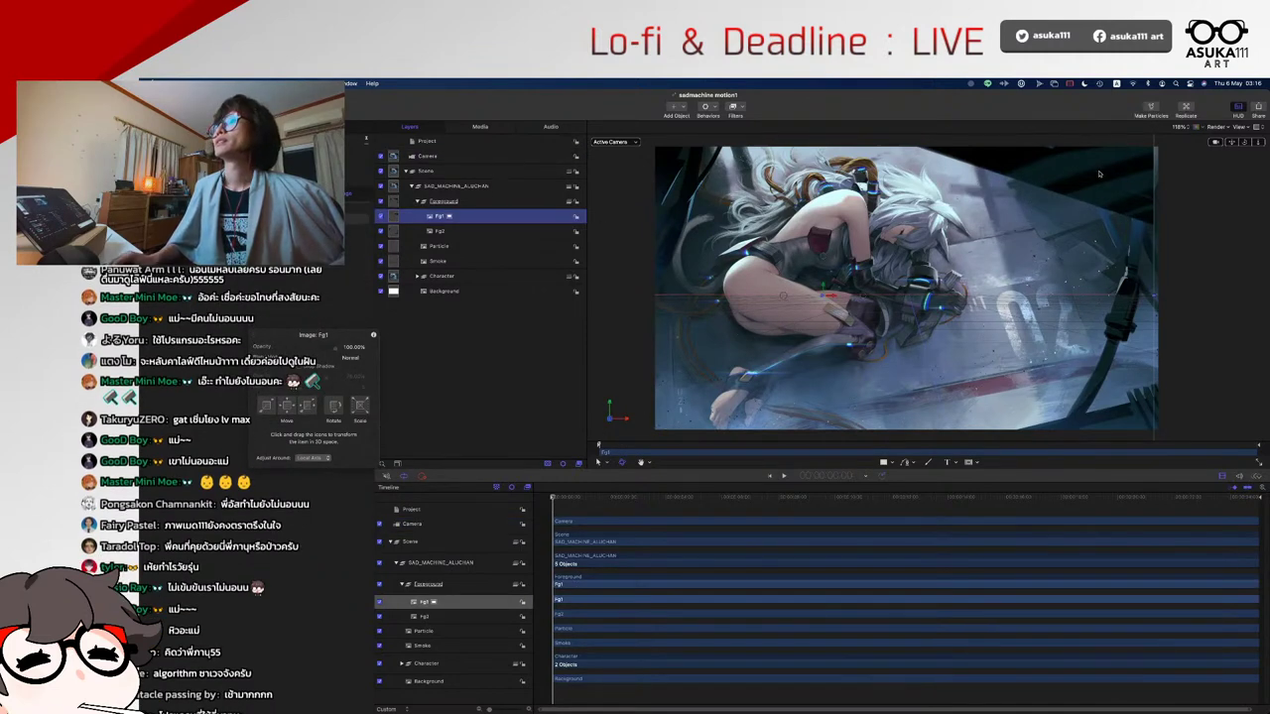
pyautogui.moveTo(835, 295); pyautogui.dragTo(856, 304)
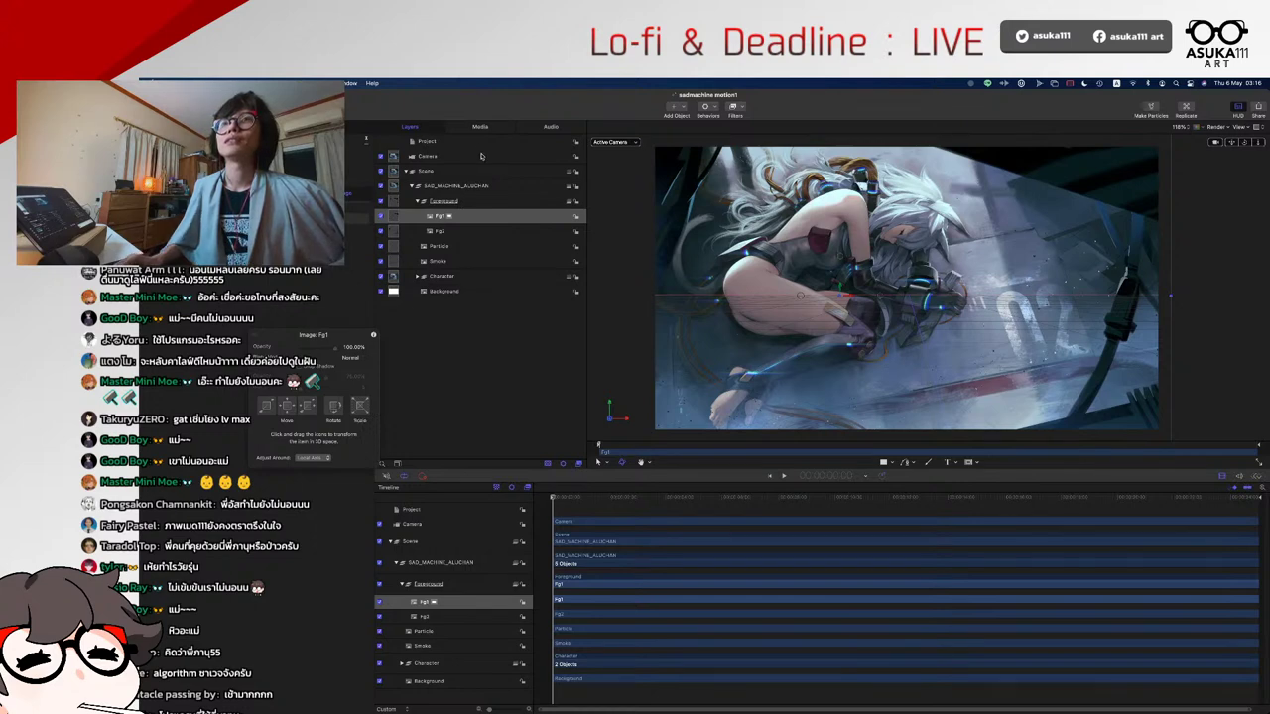
# - Expand the Depth of Field settings of the camera and hide the floating HUD covering them
pyautogui.click(442, 156)
pyautogui.click(552, 497)
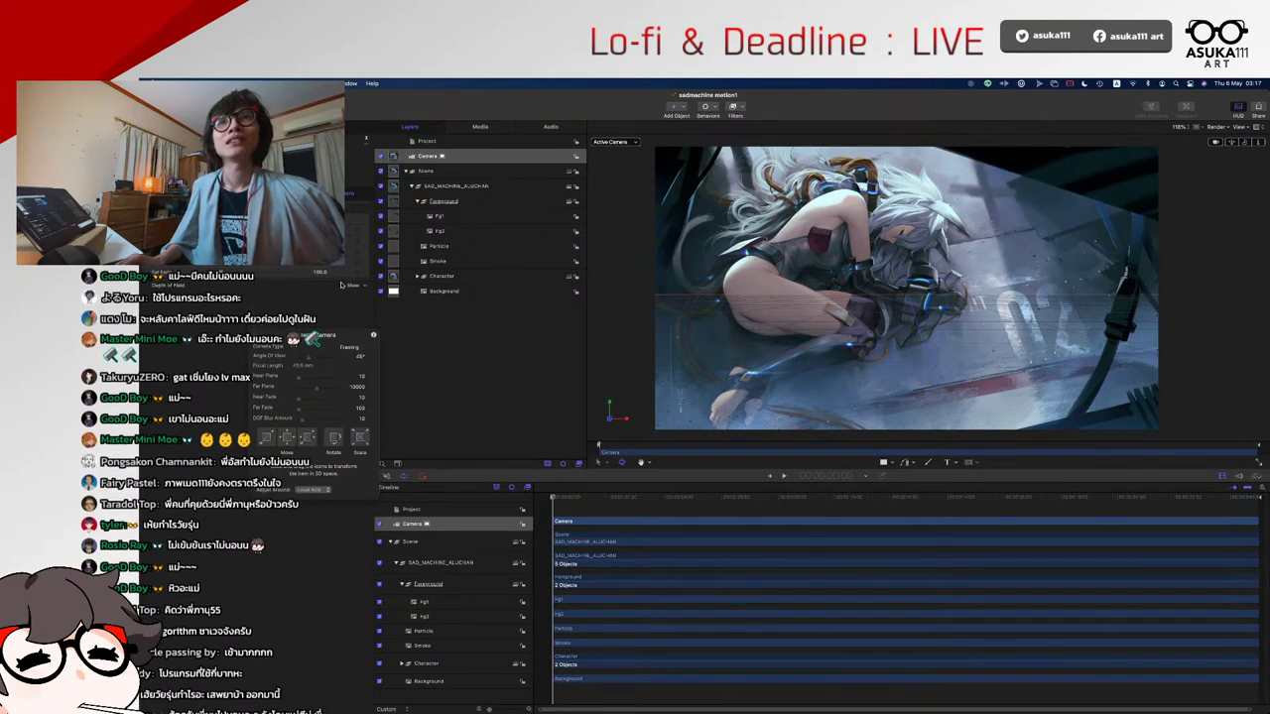
pyautogui.click(346, 287)
pyautogui.moveTo(337, 340); pyautogui.dragTo(351, 381)
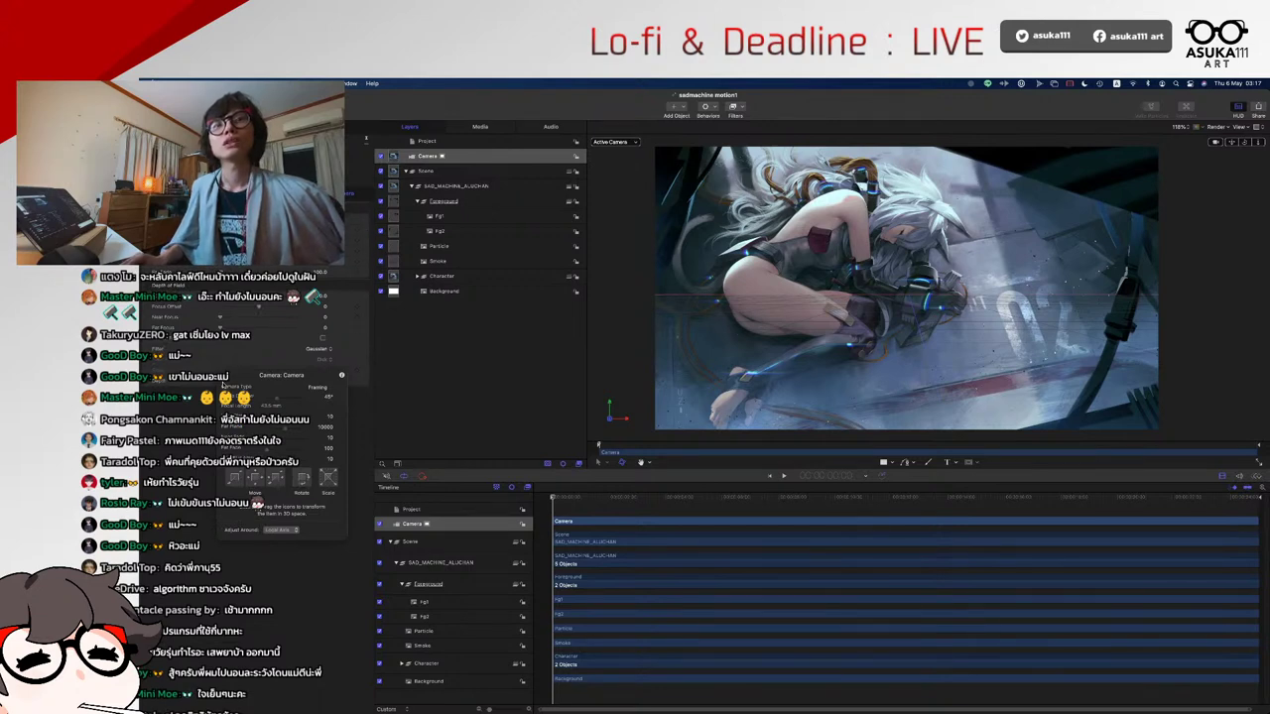
pyautogui.moveTo(219, 376); pyautogui.dragTo(212, 388)
pyautogui.press('F7')
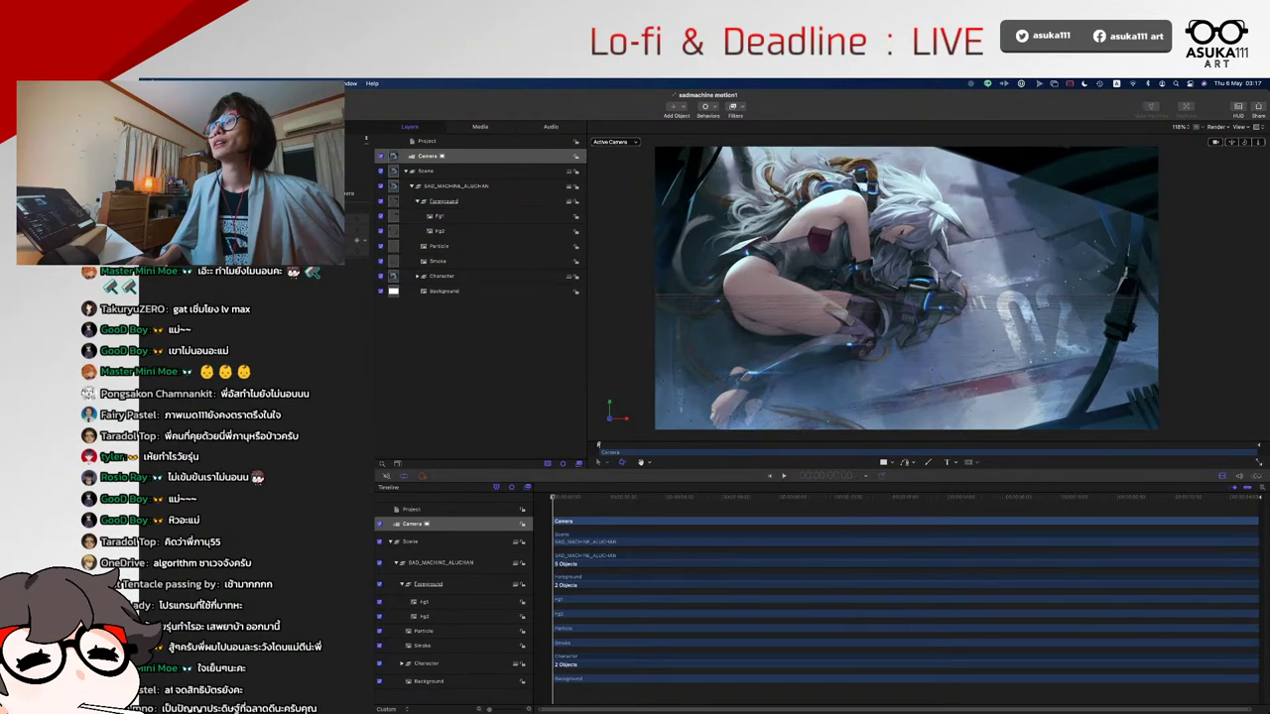
# - Bring the Smoke layer forward from the background in the Perspective view and enlarge it
pyautogui.click(475, 232)
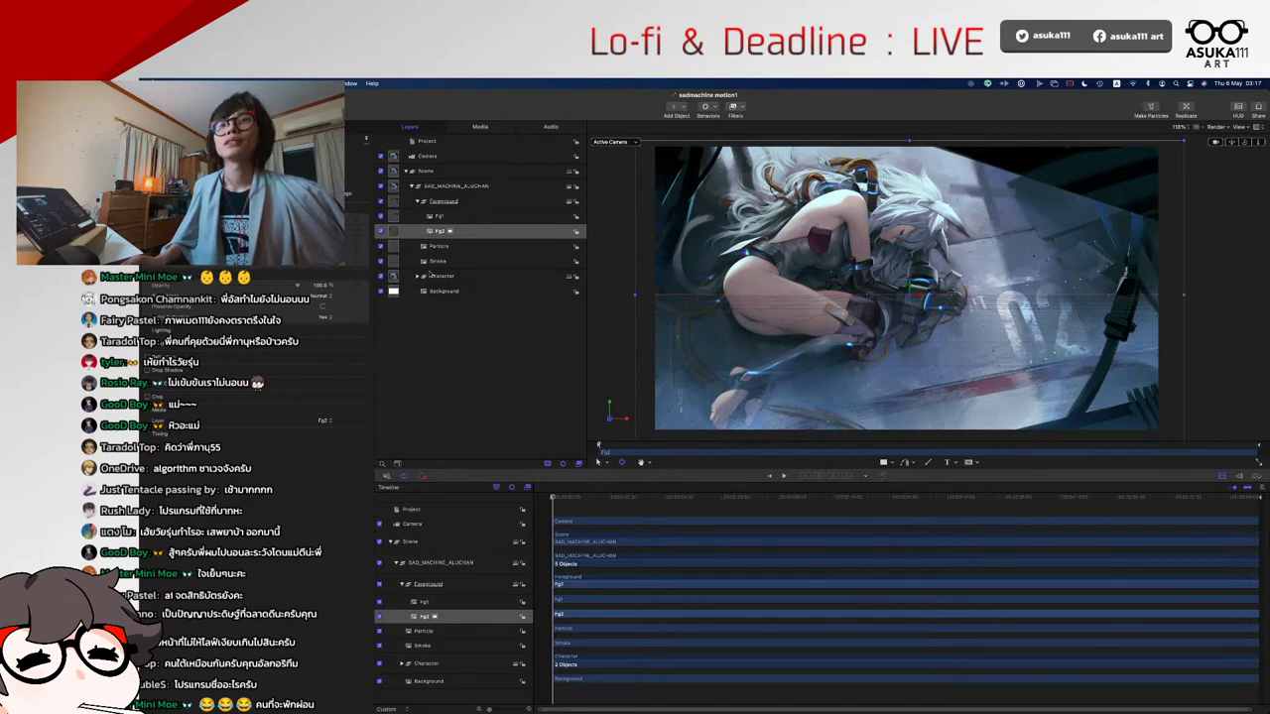
pyautogui.click(428, 156)
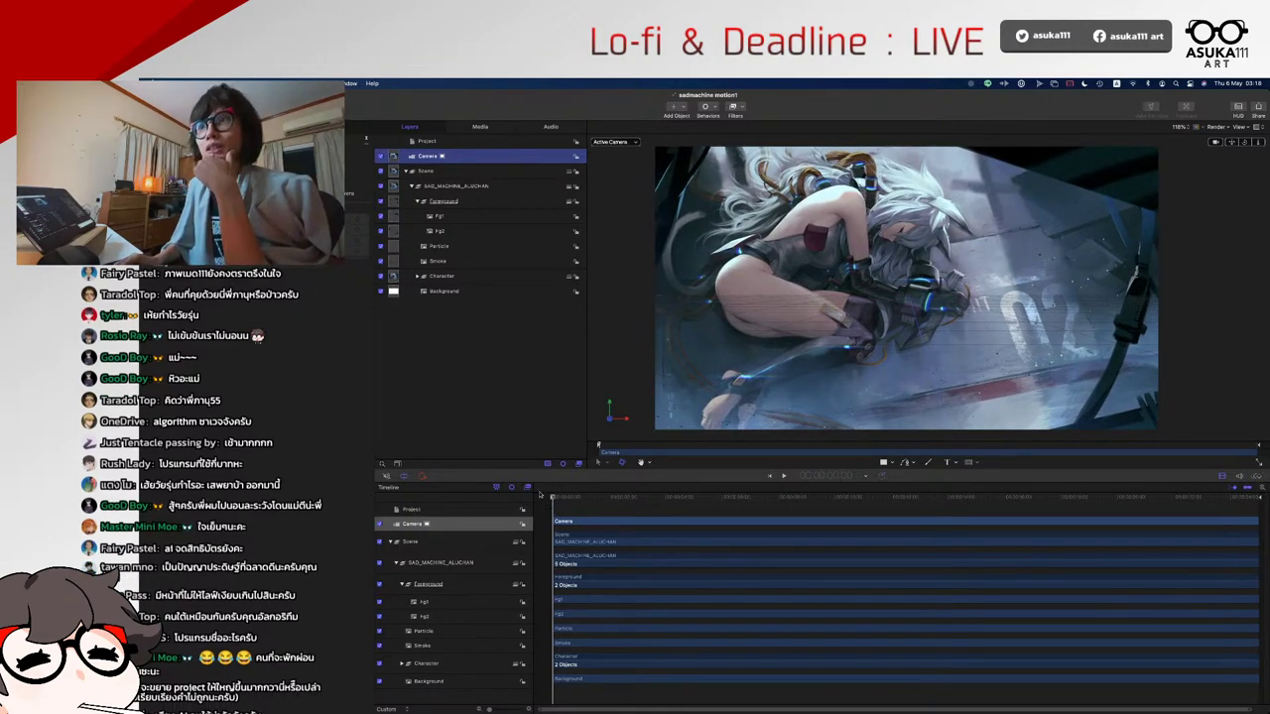
pyautogui.click(437, 261)
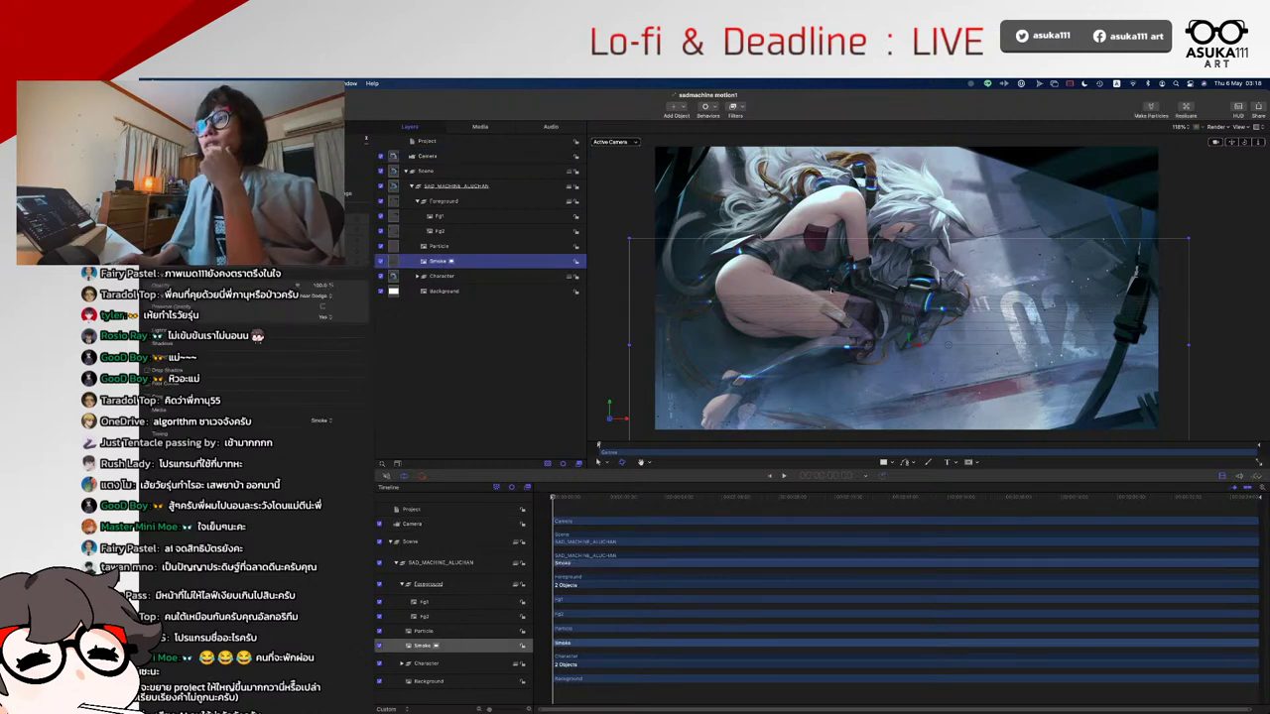
pyautogui.hotkey('ctrl', 'p')
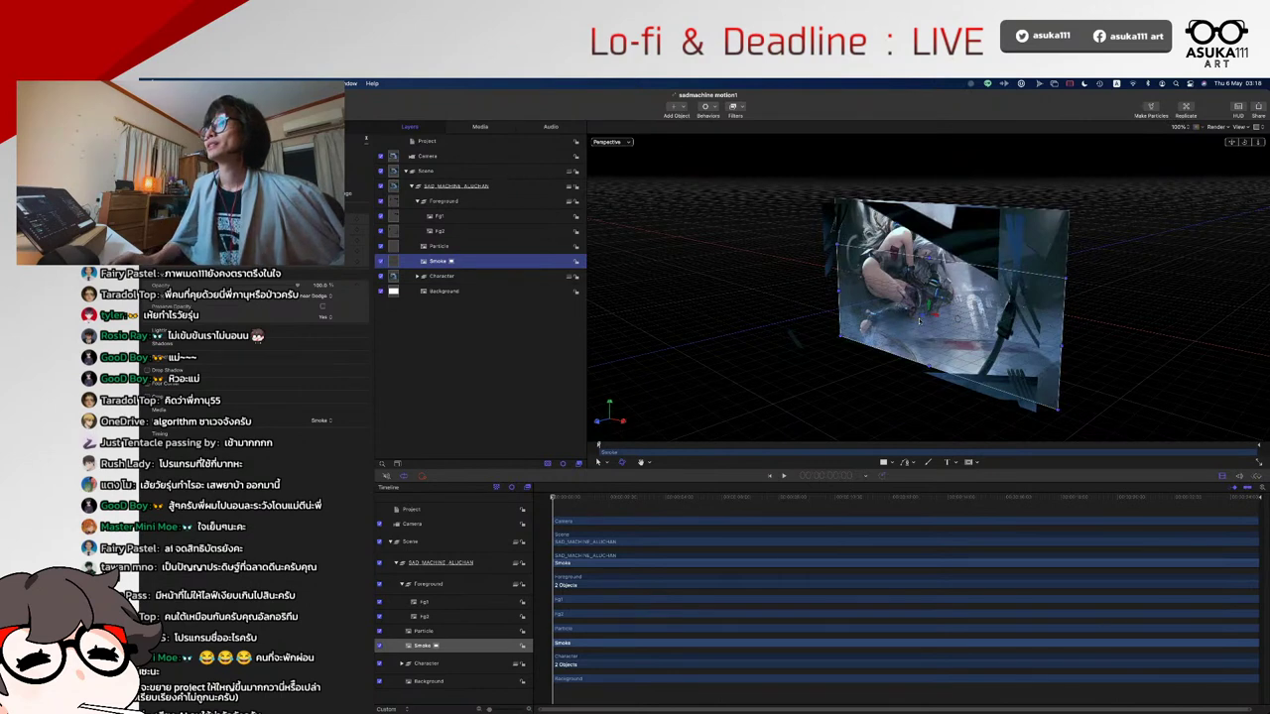
pyautogui.moveTo(923, 317); pyautogui.dragTo(643, 280)
pyautogui.moveTo(896, 312)
pyautogui.mouseDown()
pyautogui.moveTo(895, 281)
pyautogui.moveTo(905, 303)
pyautogui.mouseUp()
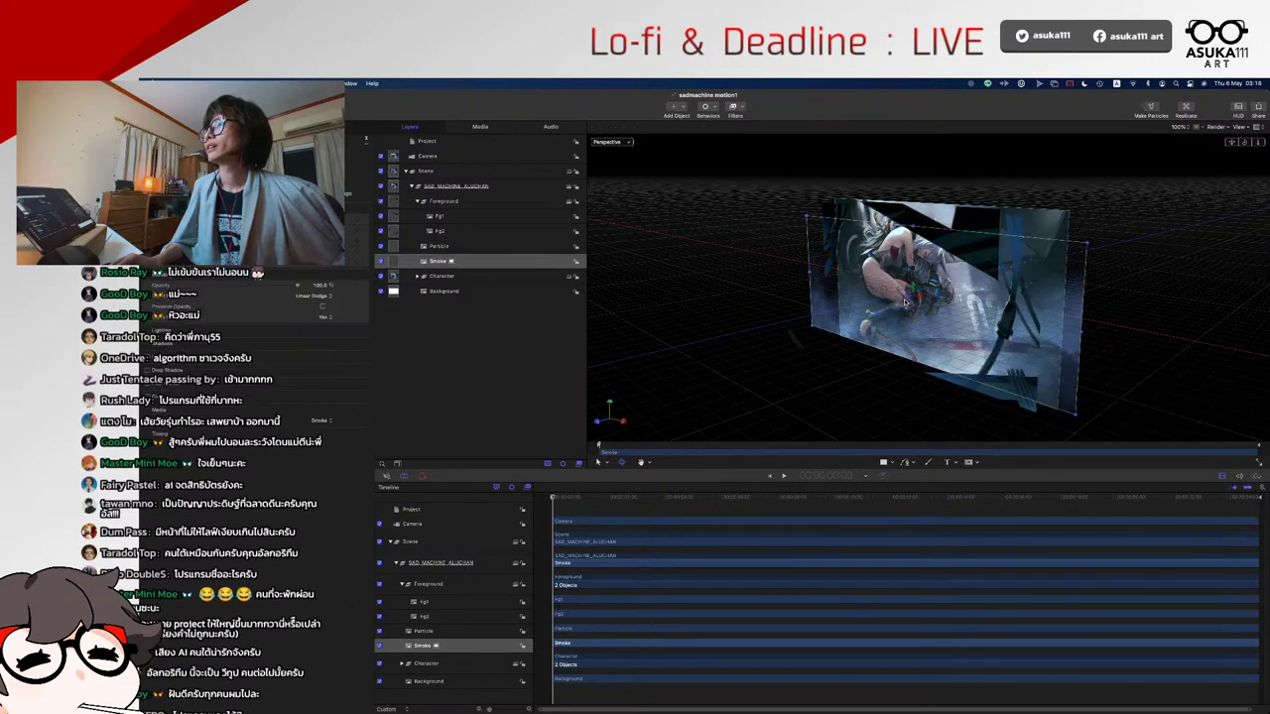
# - Pull the Particle layer forward in depth and raise it slightly, and check the result through the active camera
pyautogui.click(942, 313)
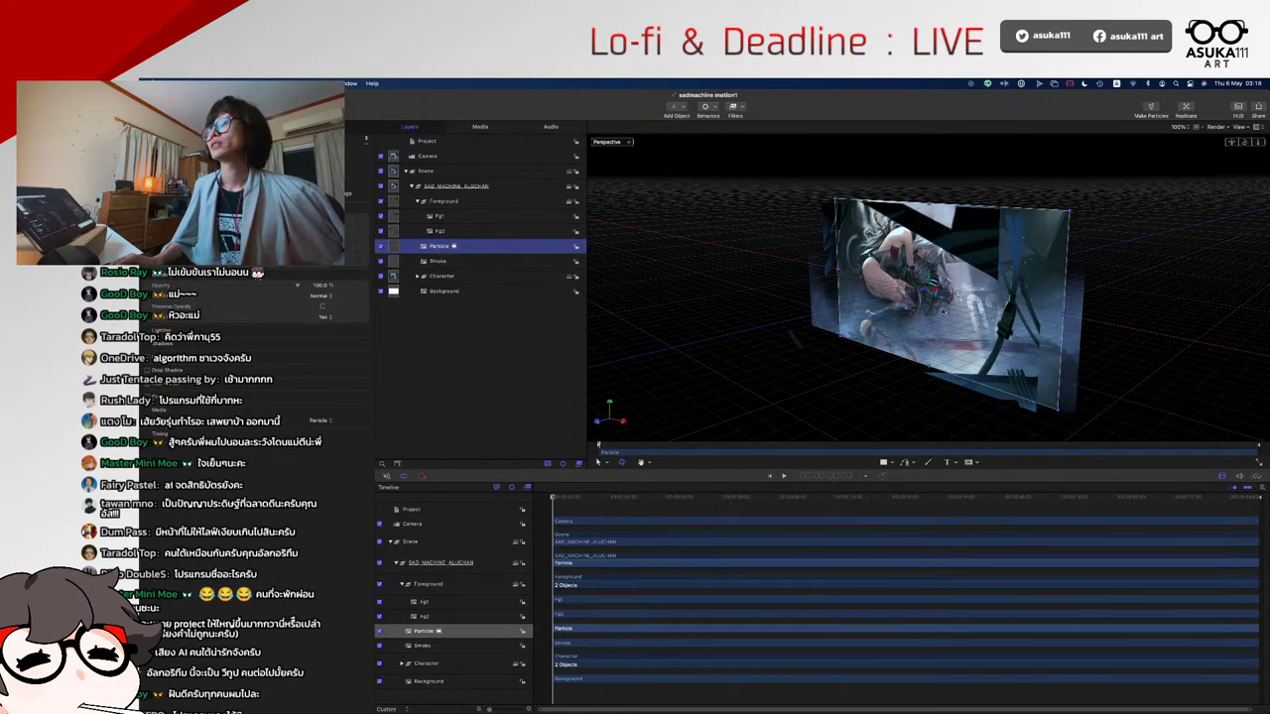
pyautogui.moveTo(944, 312); pyautogui.dragTo(902, 289)
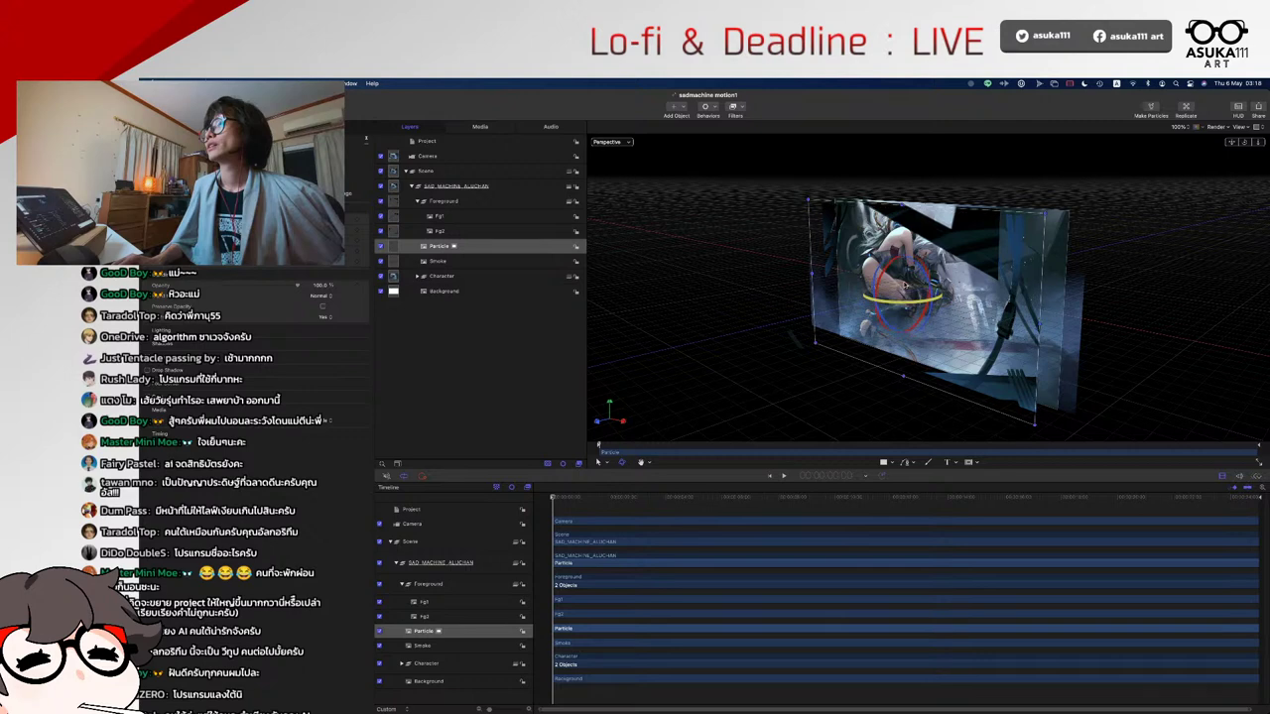
pyautogui.moveTo(905, 287); pyautogui.dragTo(899, 275)
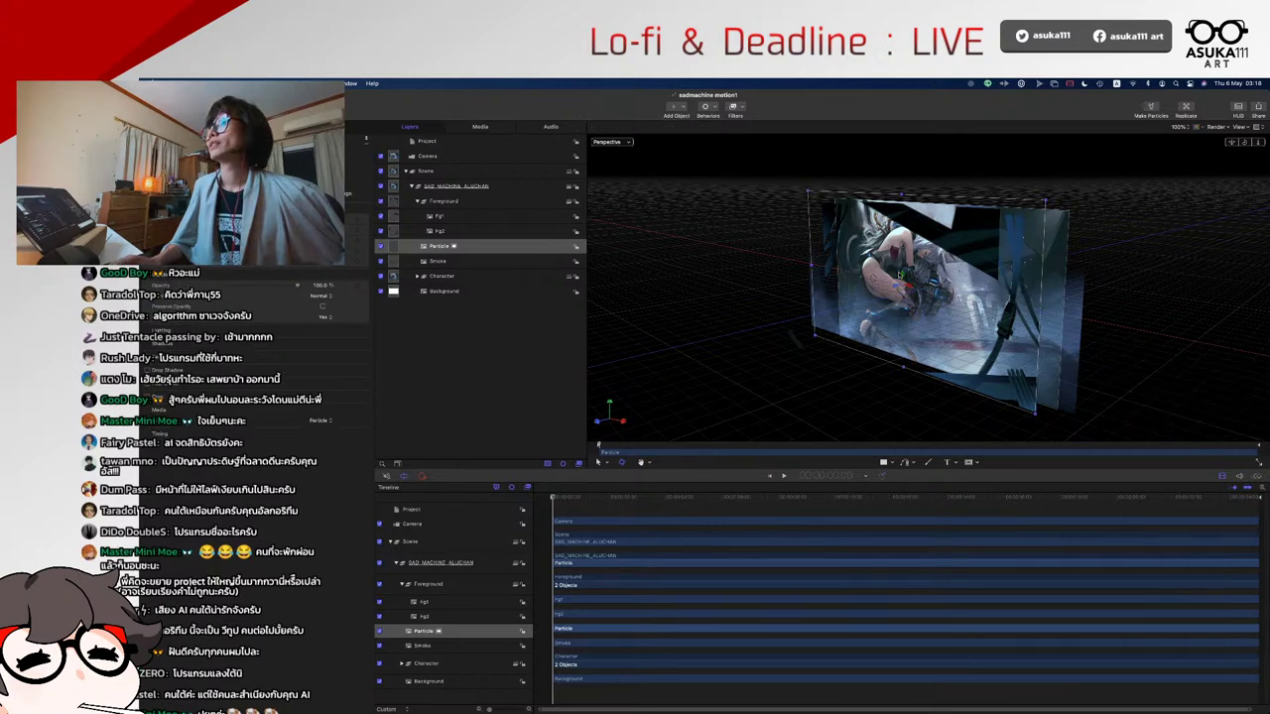
pyautogui.hotkey('ctrl', 'a')
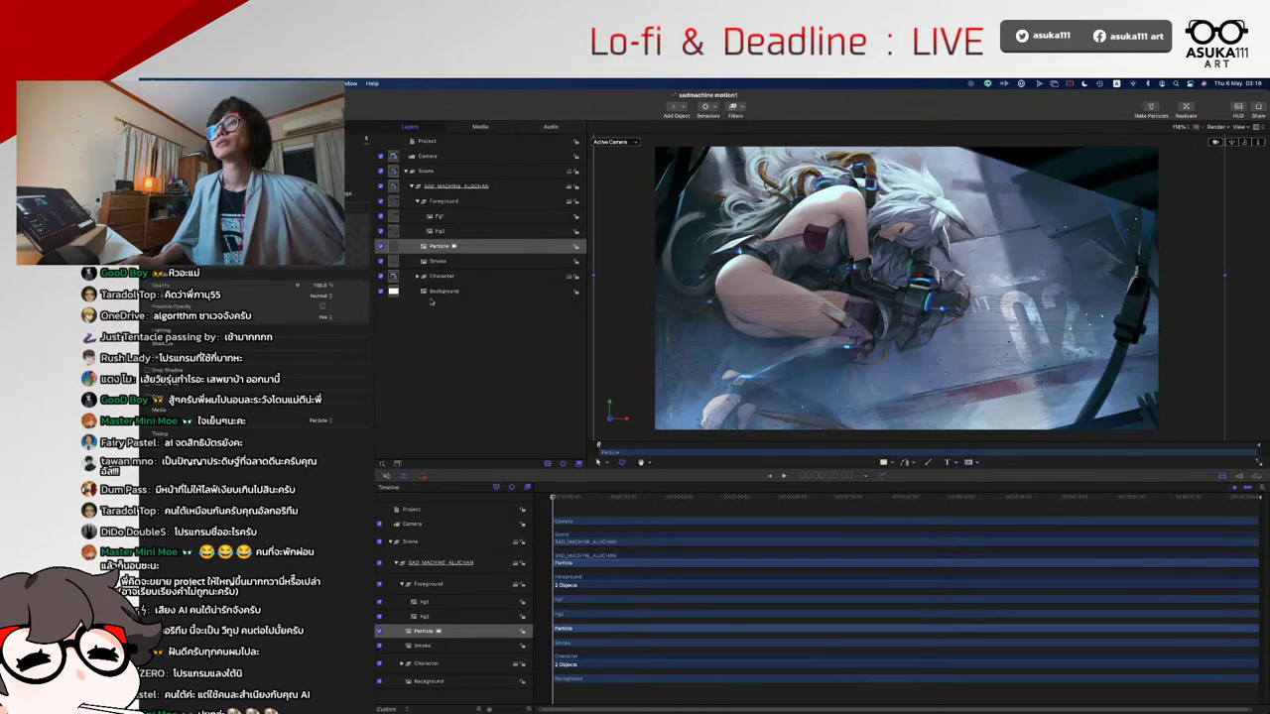
pyautogui.click(416, 522)
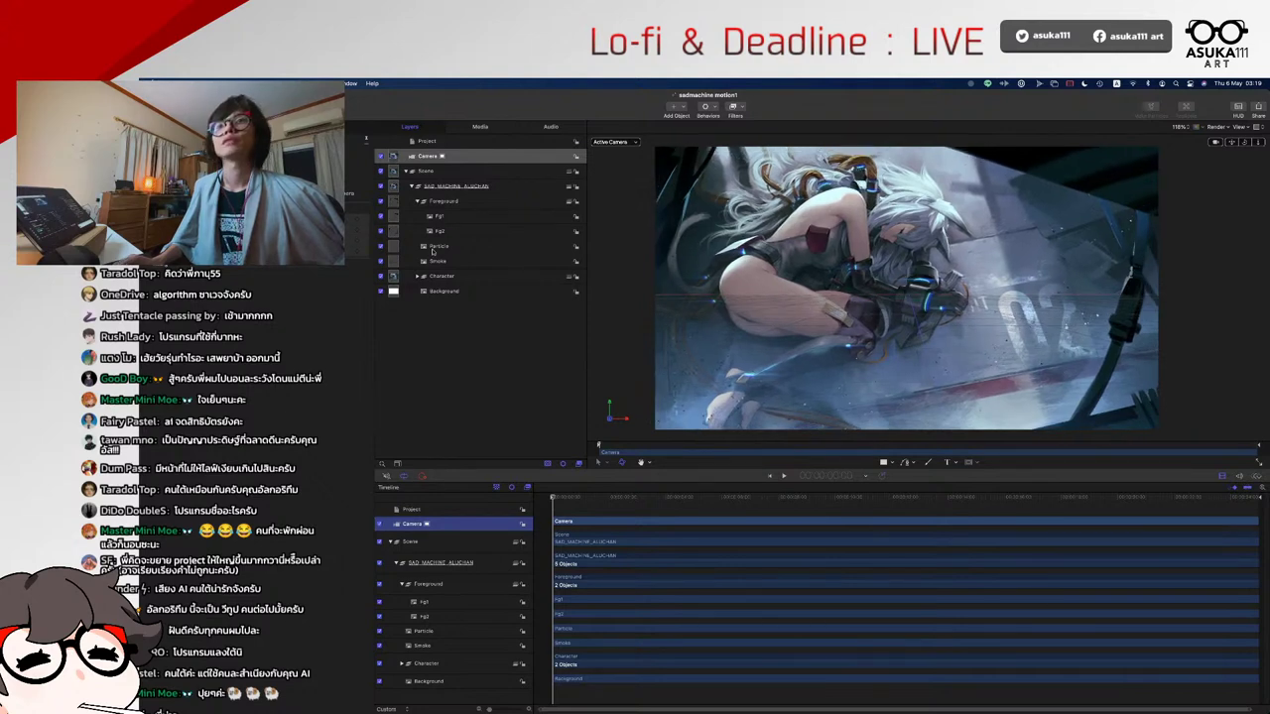
# - Move the Particle layer further in front of the artwork in the Perspective view and check it through the active camera
pyautogui.click(430, 248)
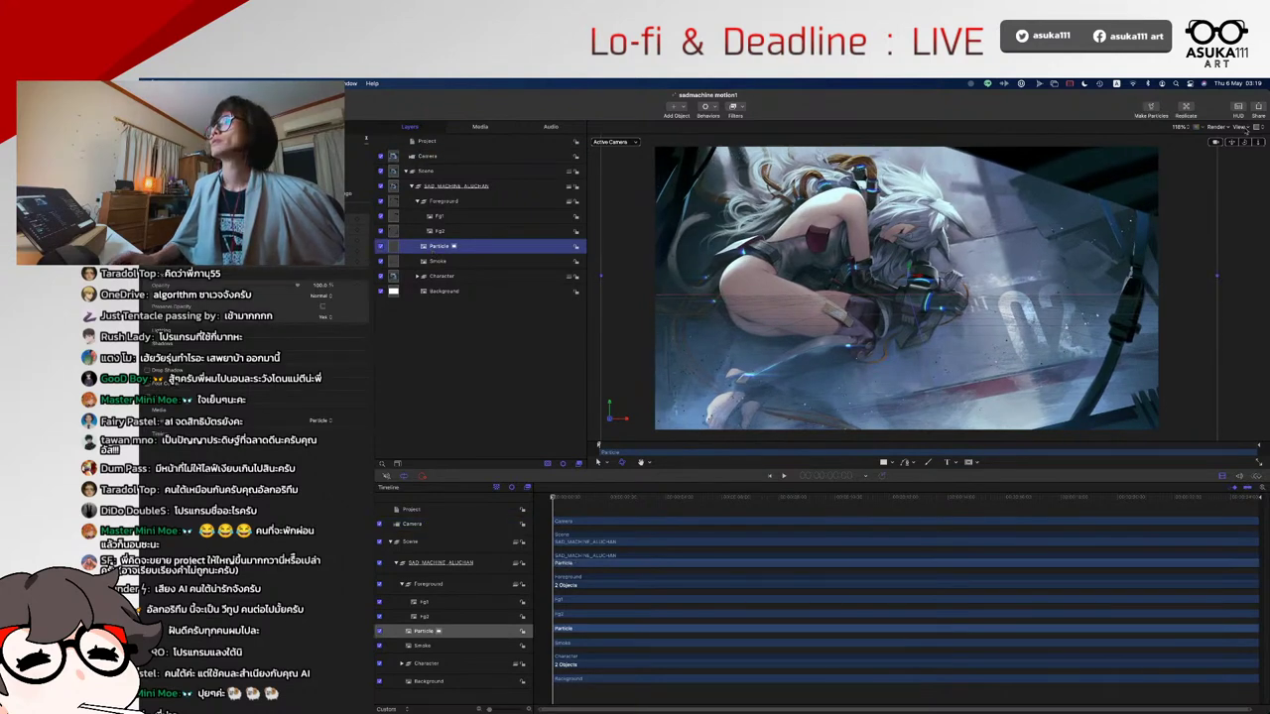
pyautogui.hotkey('ctrl', 'p')
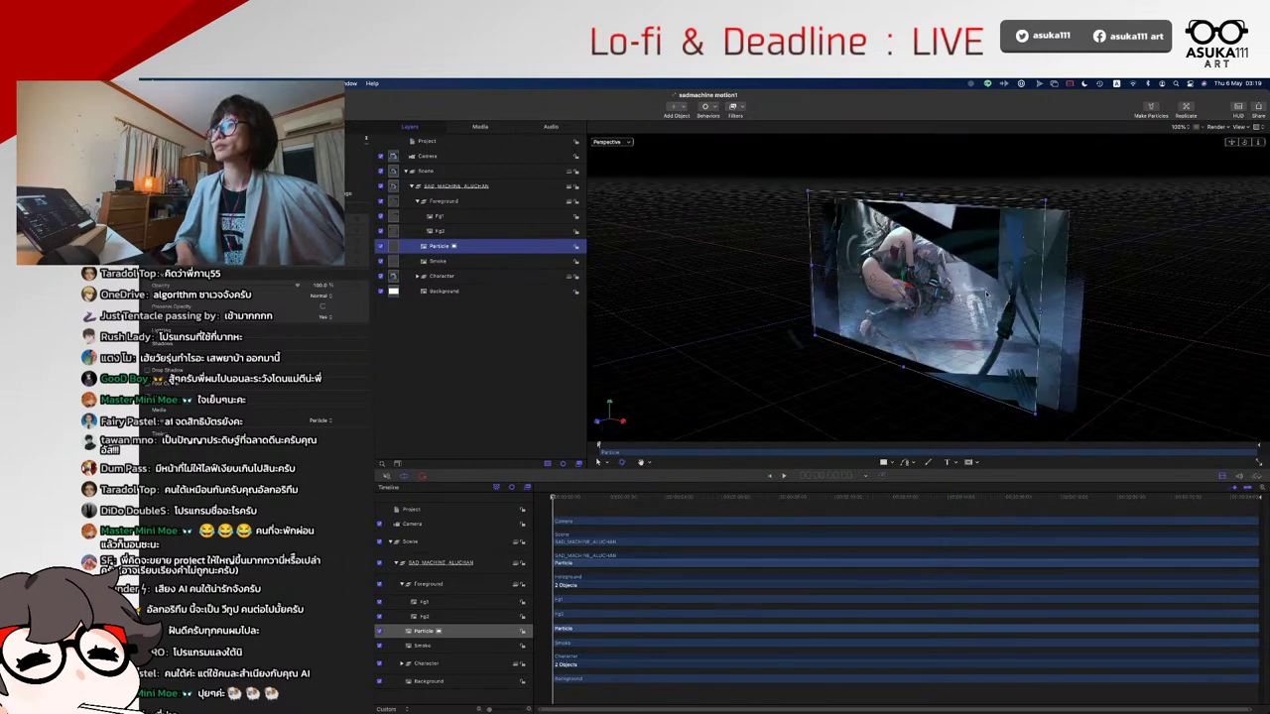
pyautogui.moveTo(1246, 142); pyautogui.dragTo(1222, 147)
pyautogui.click(879, 294)
pyautogui.moveTo(879, 294); pyautogui.dragTo(876, 270)
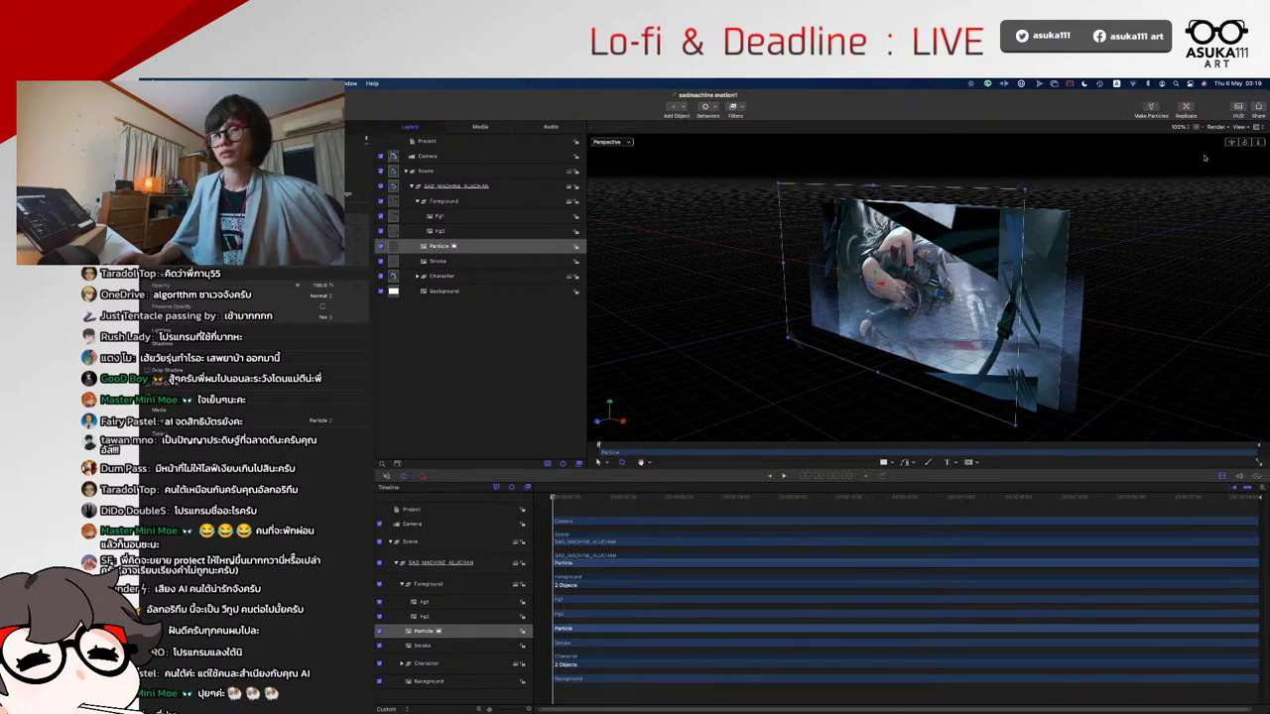
pyautogui.hotkey('ctrl', 'a')
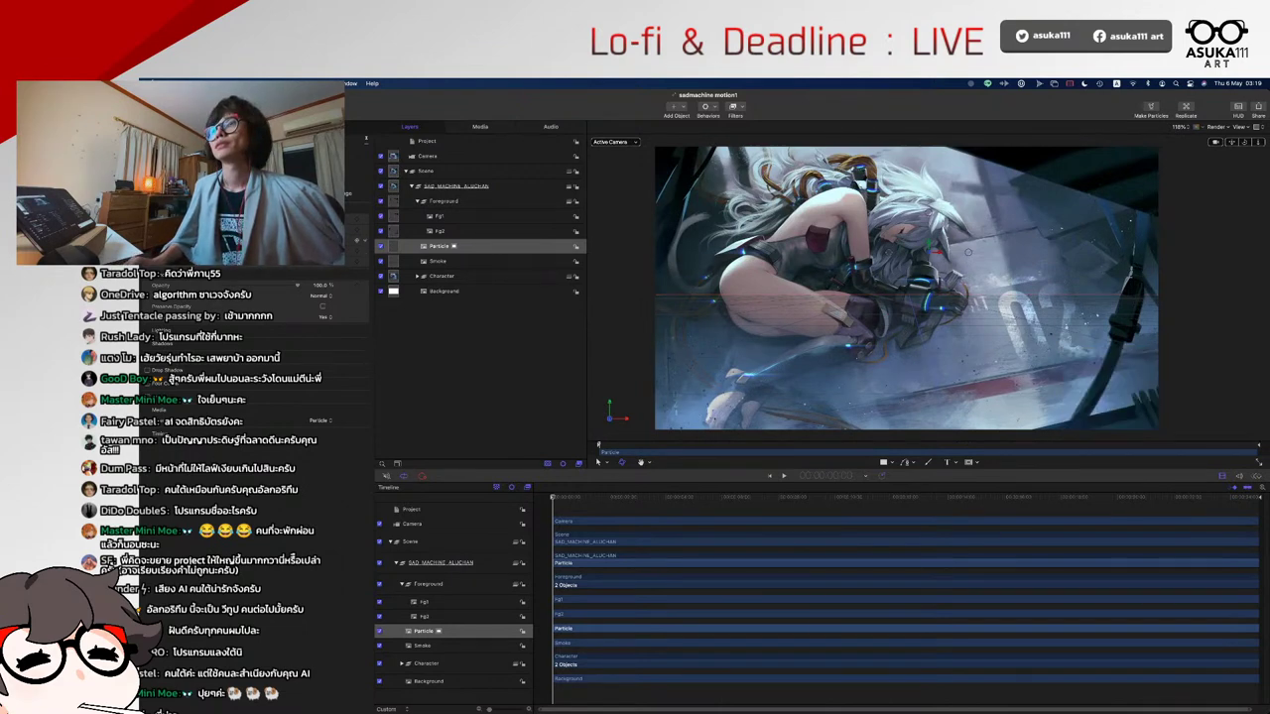
# - Keyframe the camera at the first and last frames of the timeline to create a slow push-in on the artwork
pyautogui.click(462, 517)
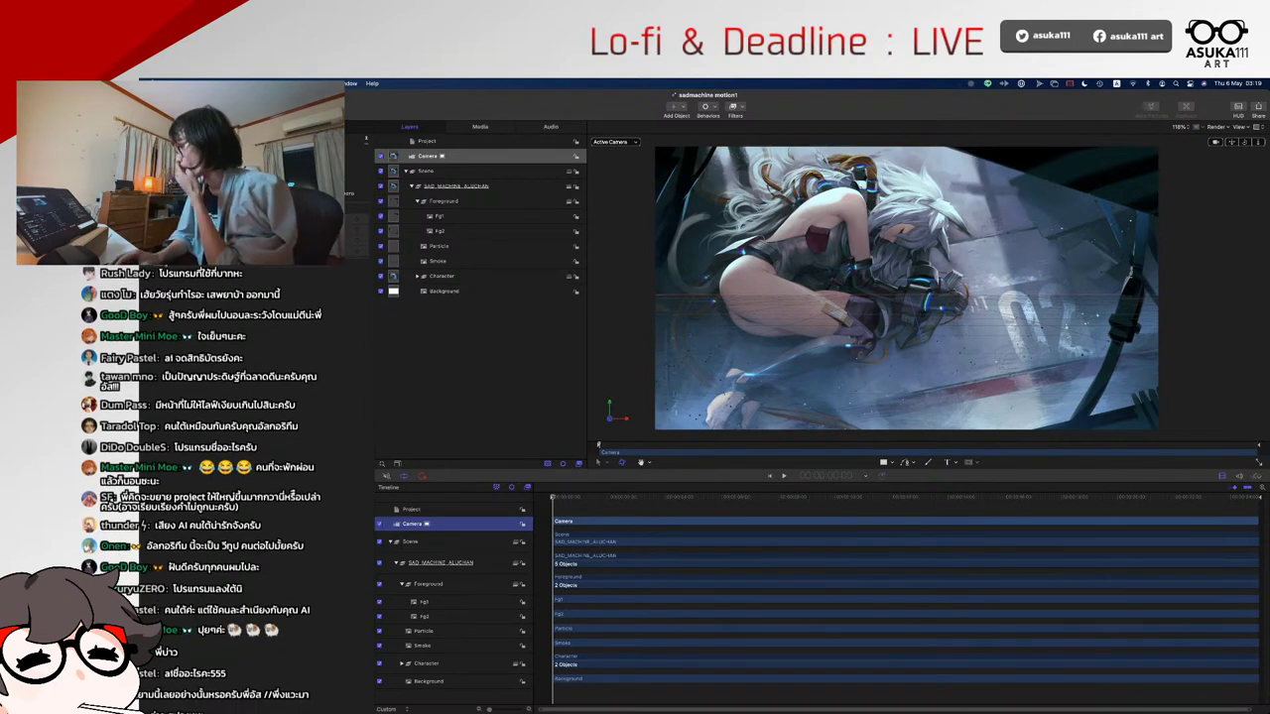
pyautogui.press('super+Tab')
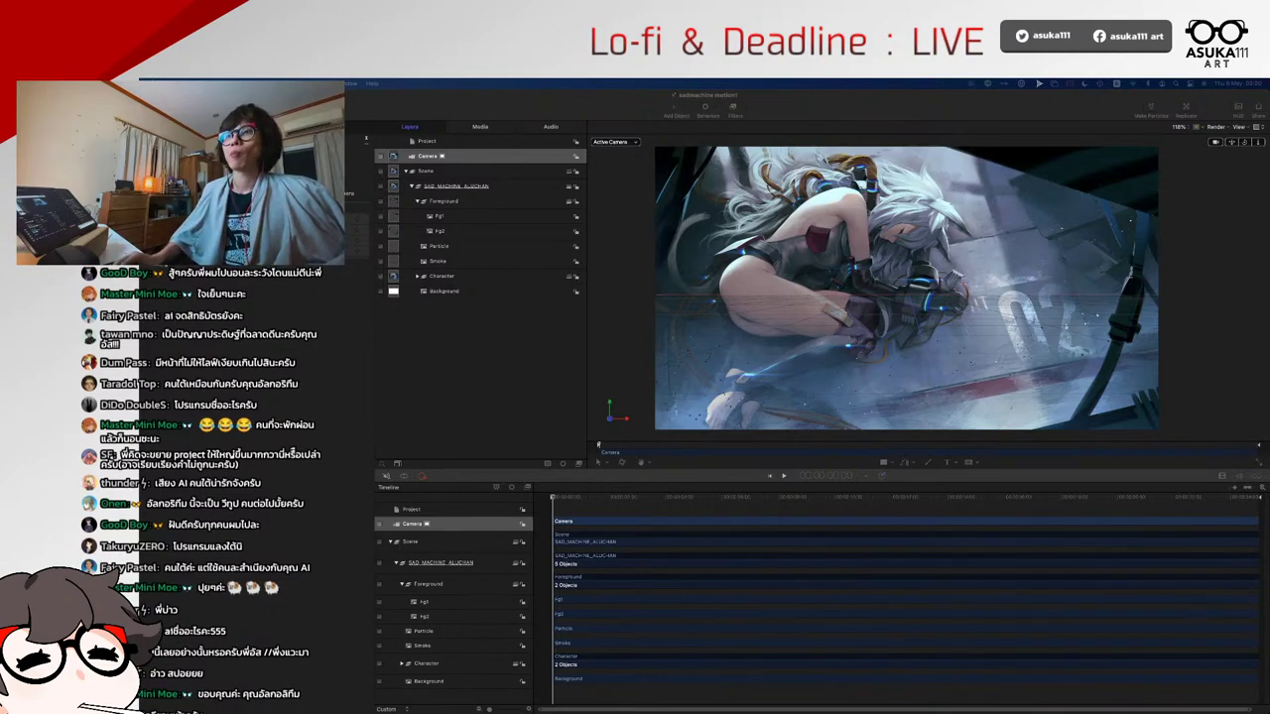
pyautogui.click(555, 499)
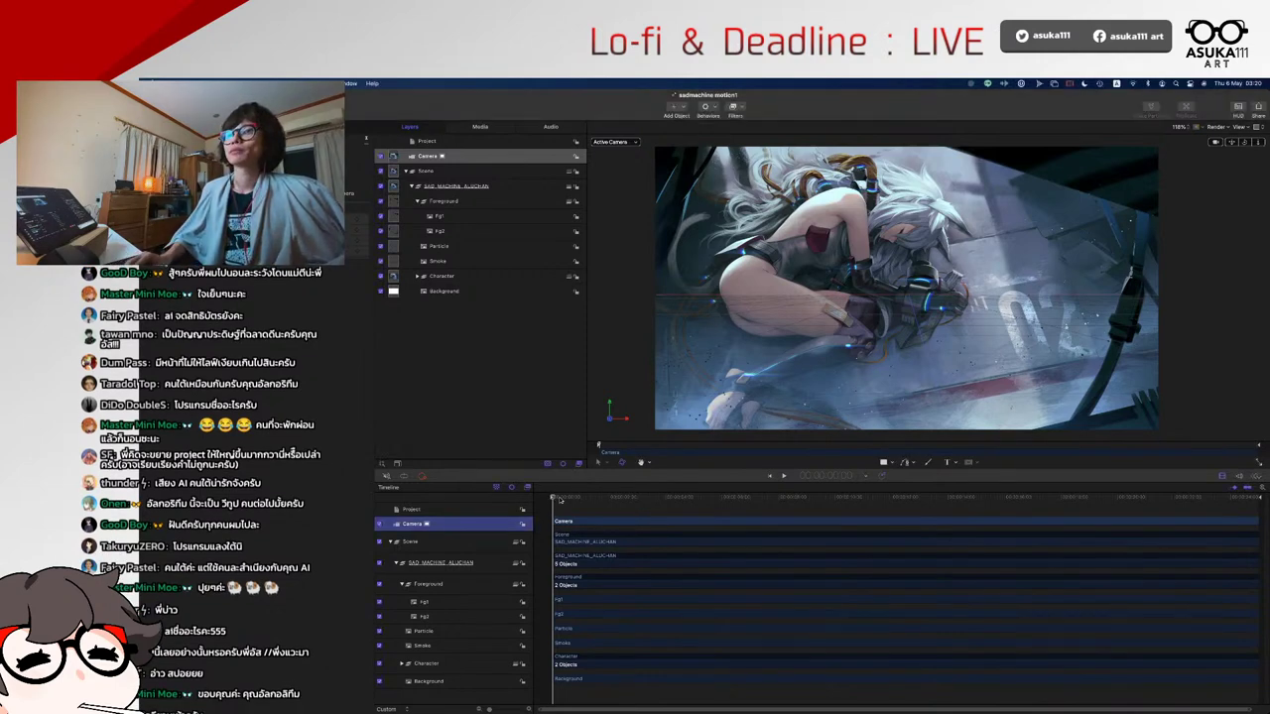
pyautogui.moveTo(559, 499); pyautogui.dragTo(536, 511)
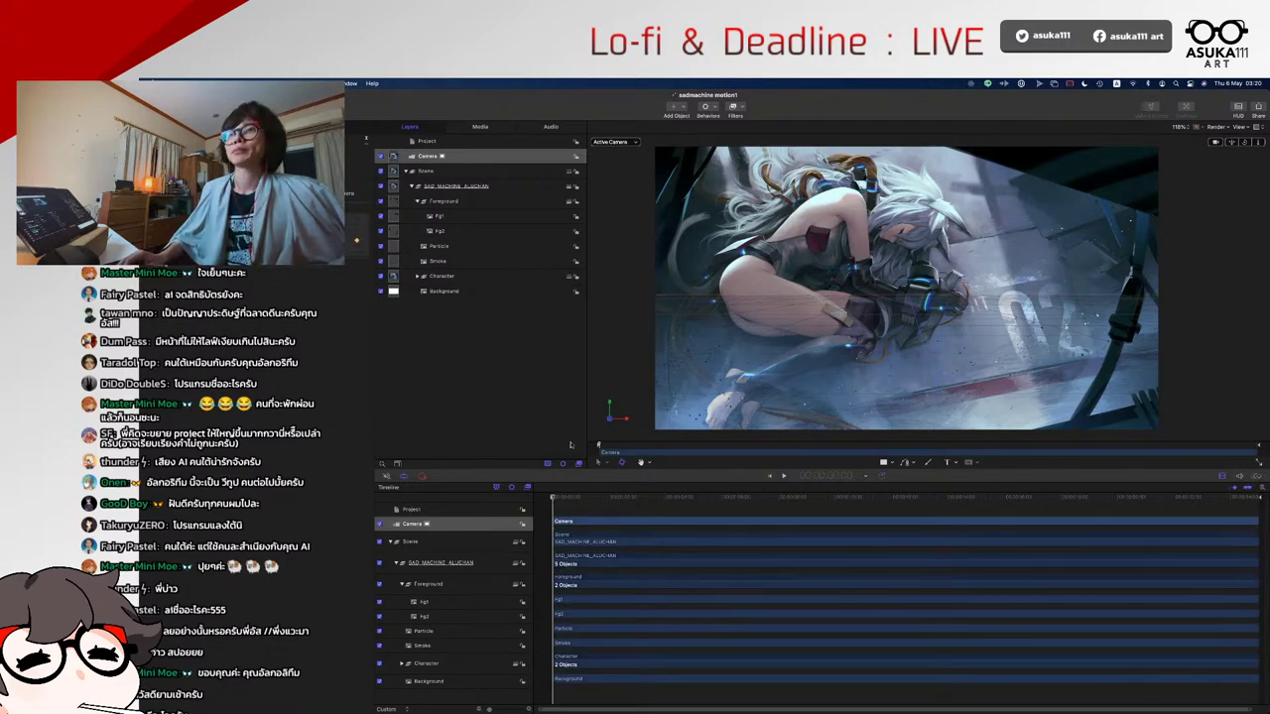
pyautogui.moveTo(1039, 505); pyautogui.dragTo(1263, 508)
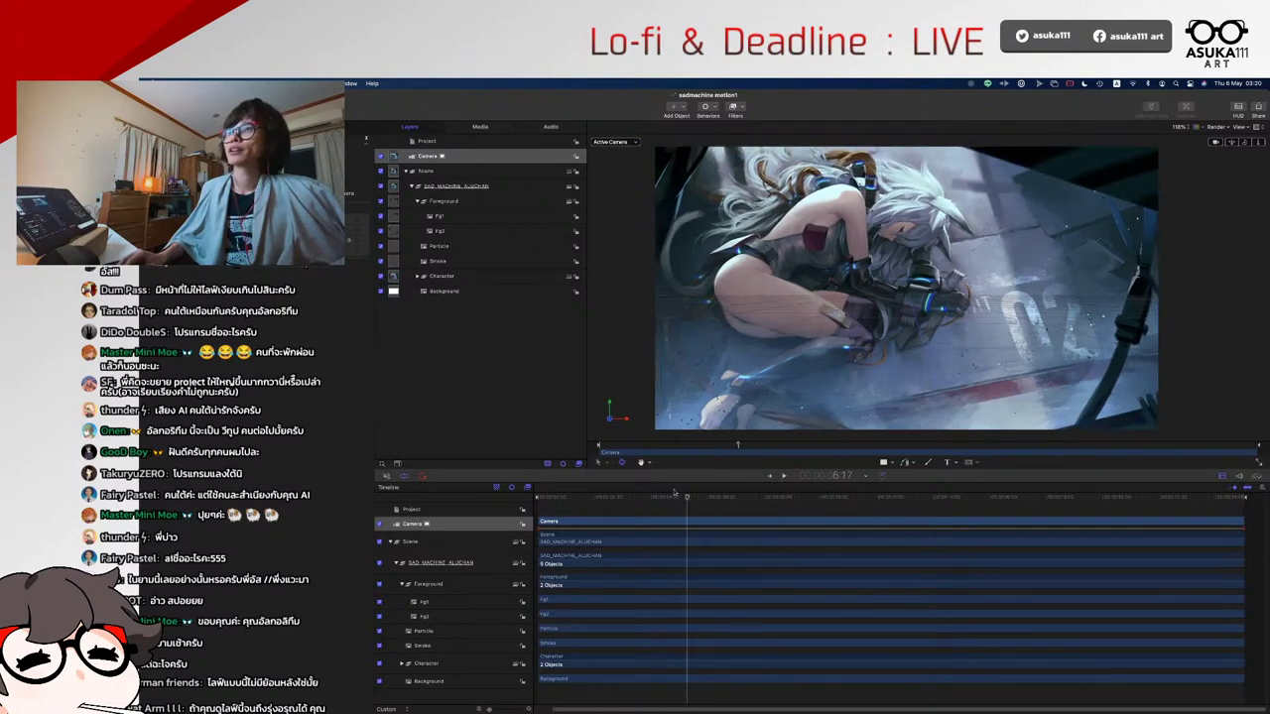
# - Play and scrub through the timeline to examine the camera push-in and the parallax between the layers
pyautogui.click(526, 486)
pyautogui.press('space')
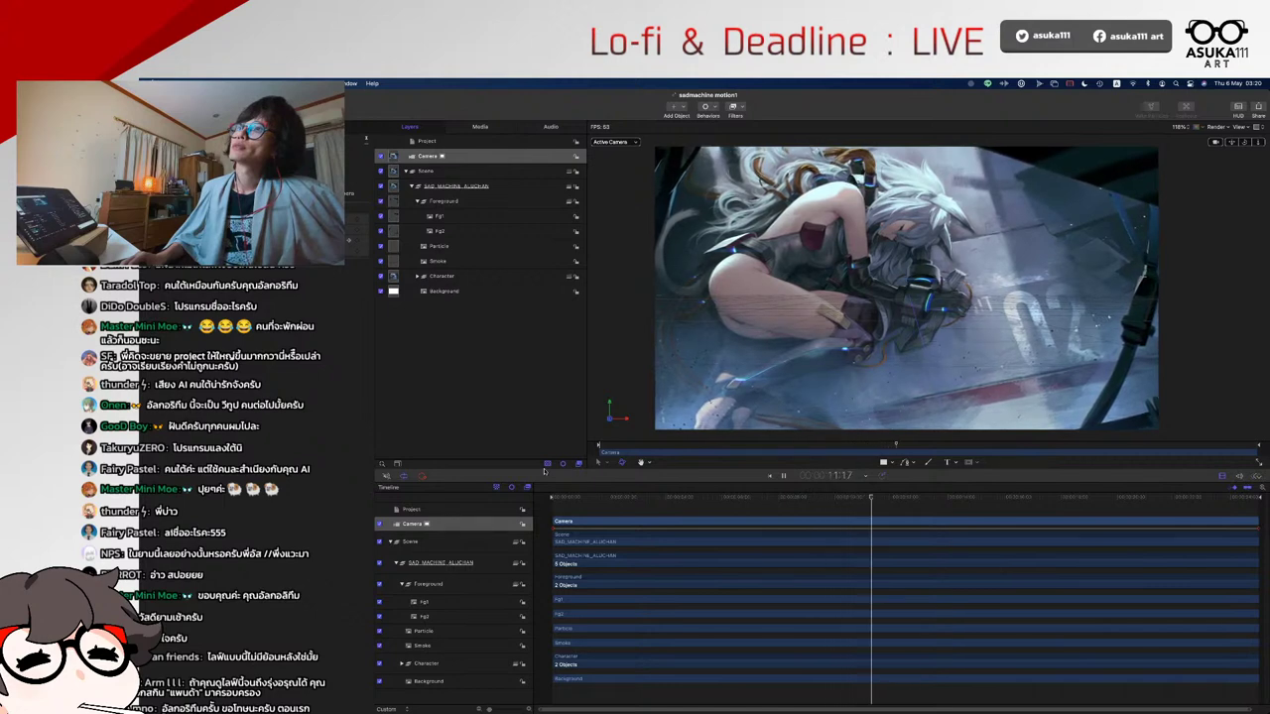
pyautogui.press('space')
pyautogui.moveTo(895, 496); pyautogui.dragTo(1050, 496)
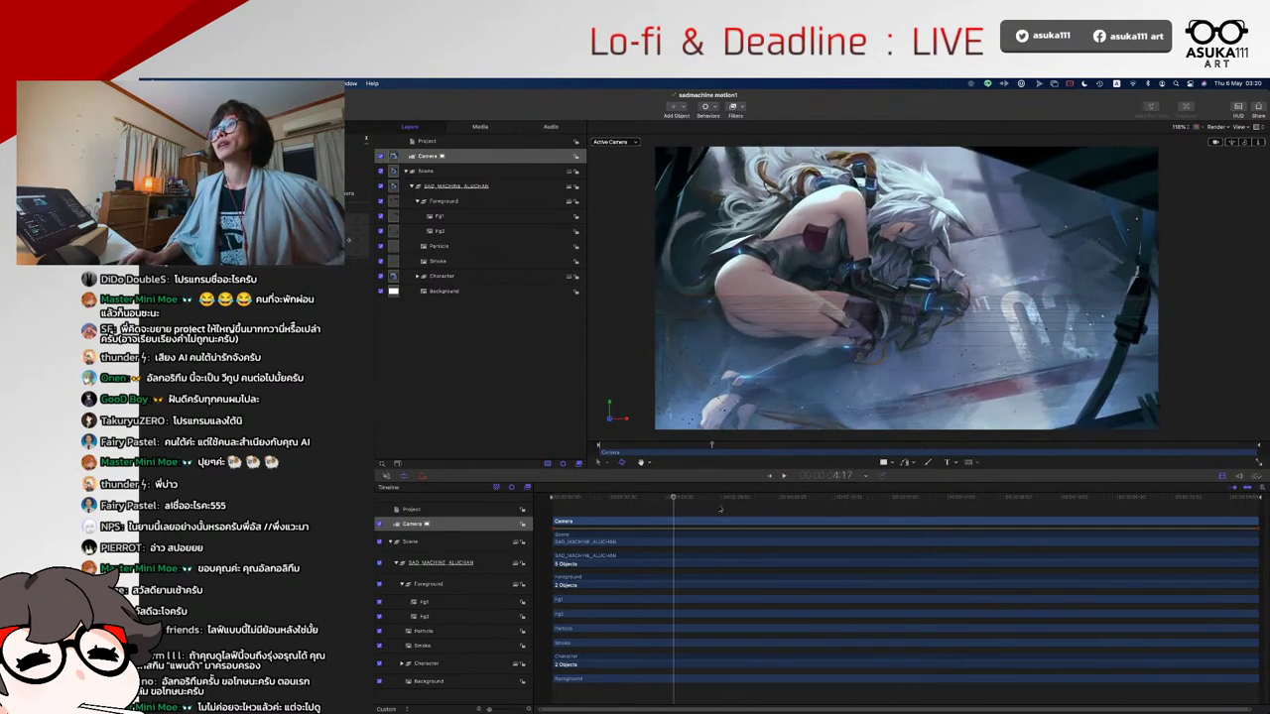
pyautogui.click(698, 496)
pyautogui.click(567, 496)
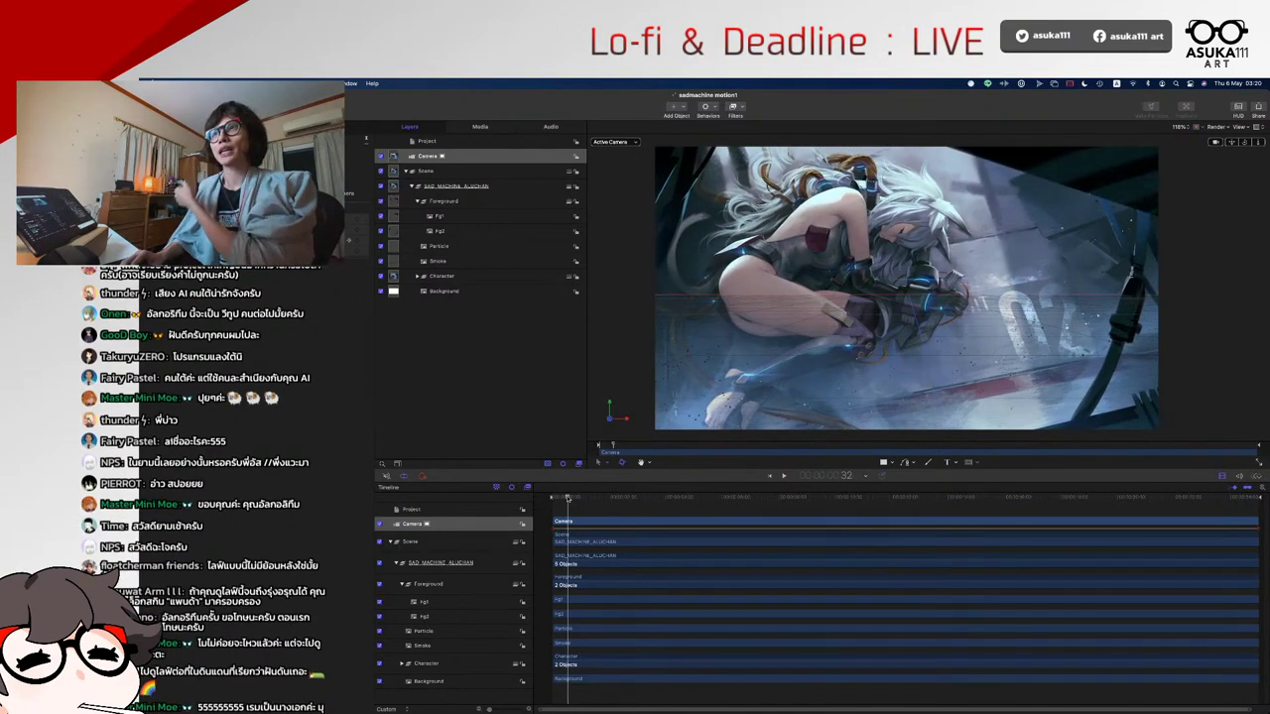
pyautogui.moveTo(567, 496); pyautogui.dragTo(566, 496)
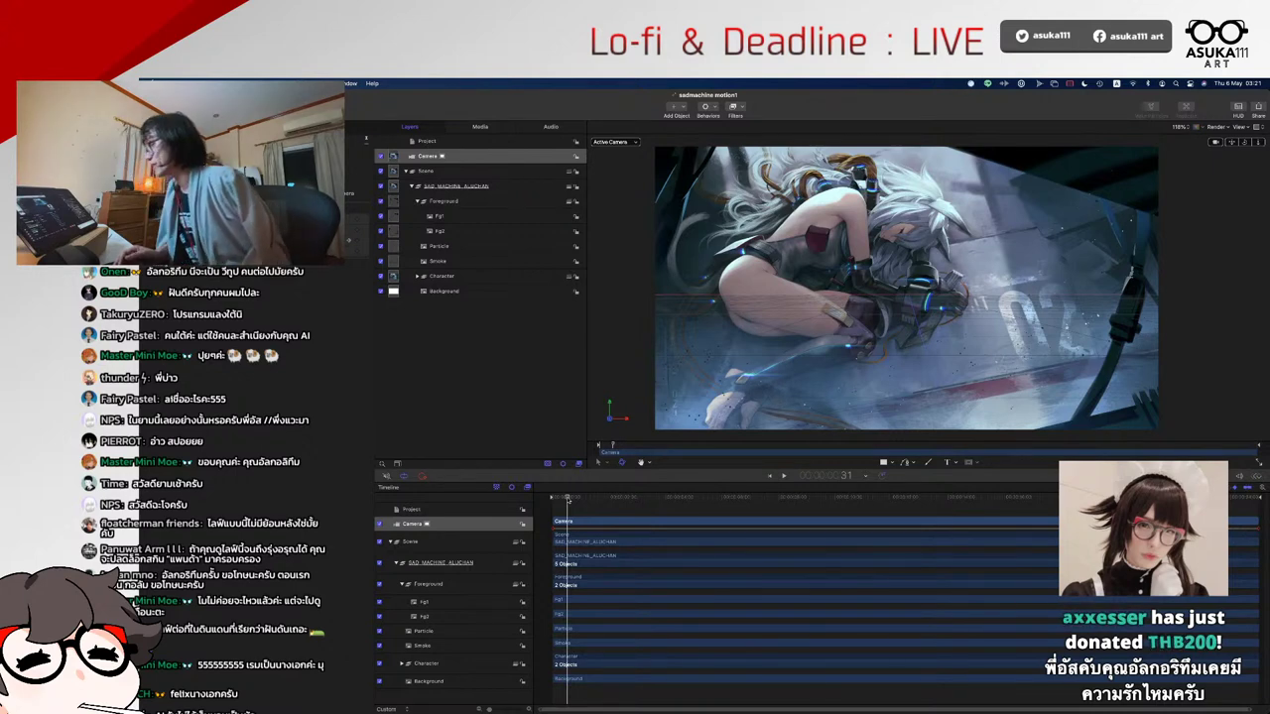
pyautogui.moveTo(567, 496); pyautogui.dragTo(650, 509)
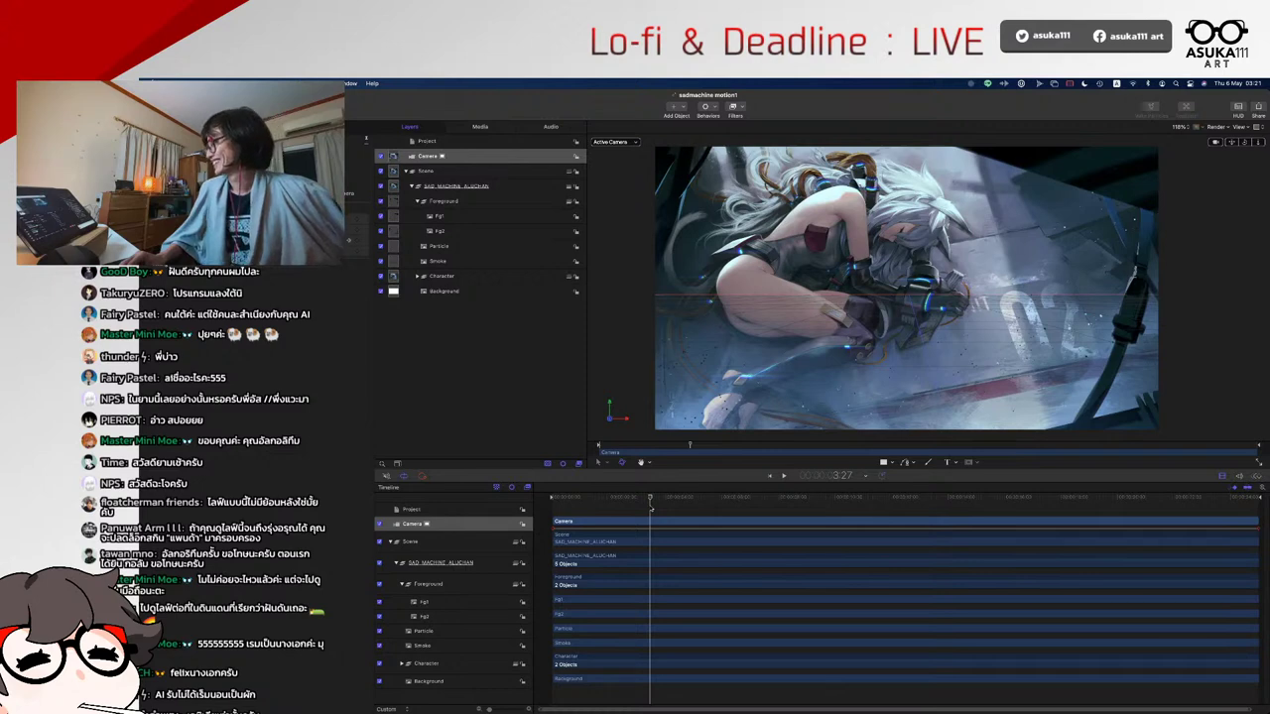
pyautogui.moveTo(650, 506); pyautogui.dragTo(649, 508)
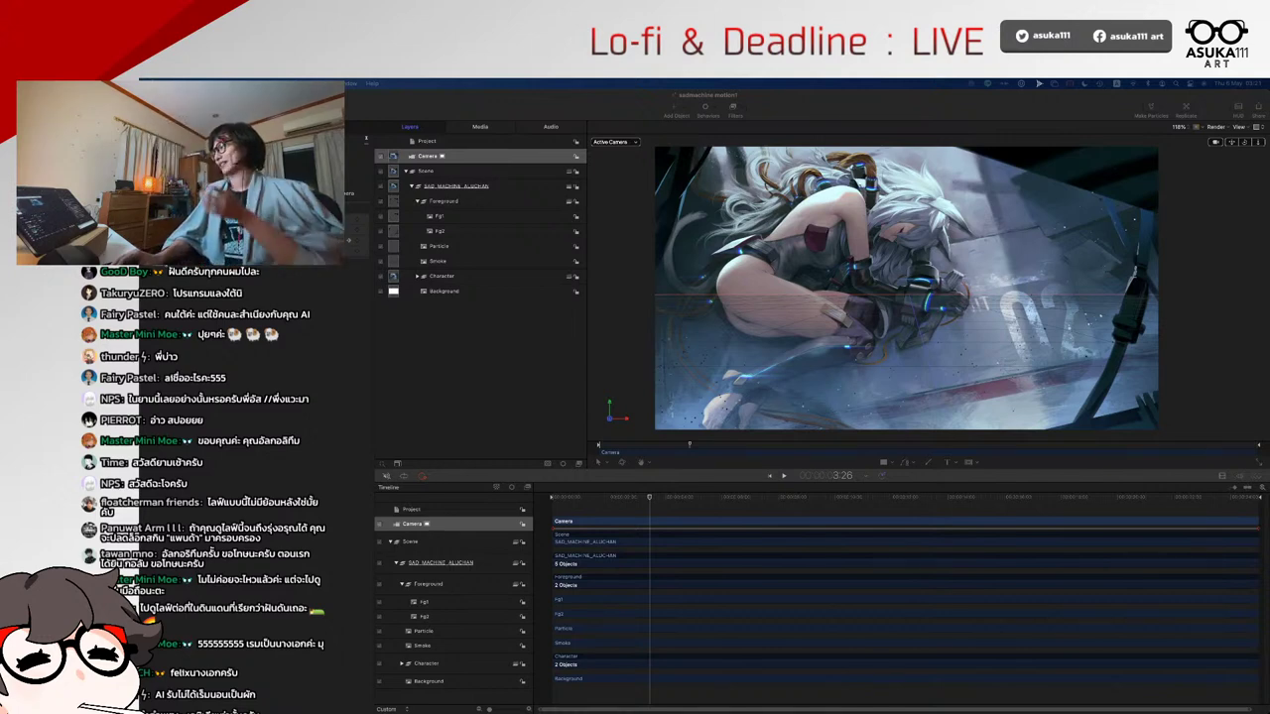
pyautogui.click(662, 475)
pyautogui.moveTo(648, 498); pyautogui.dragTo(902, 498)
# - Add a second pair of camera transform keyframes at the first and last frames to shift the framing during the push-in
pyautogui.press('Home')
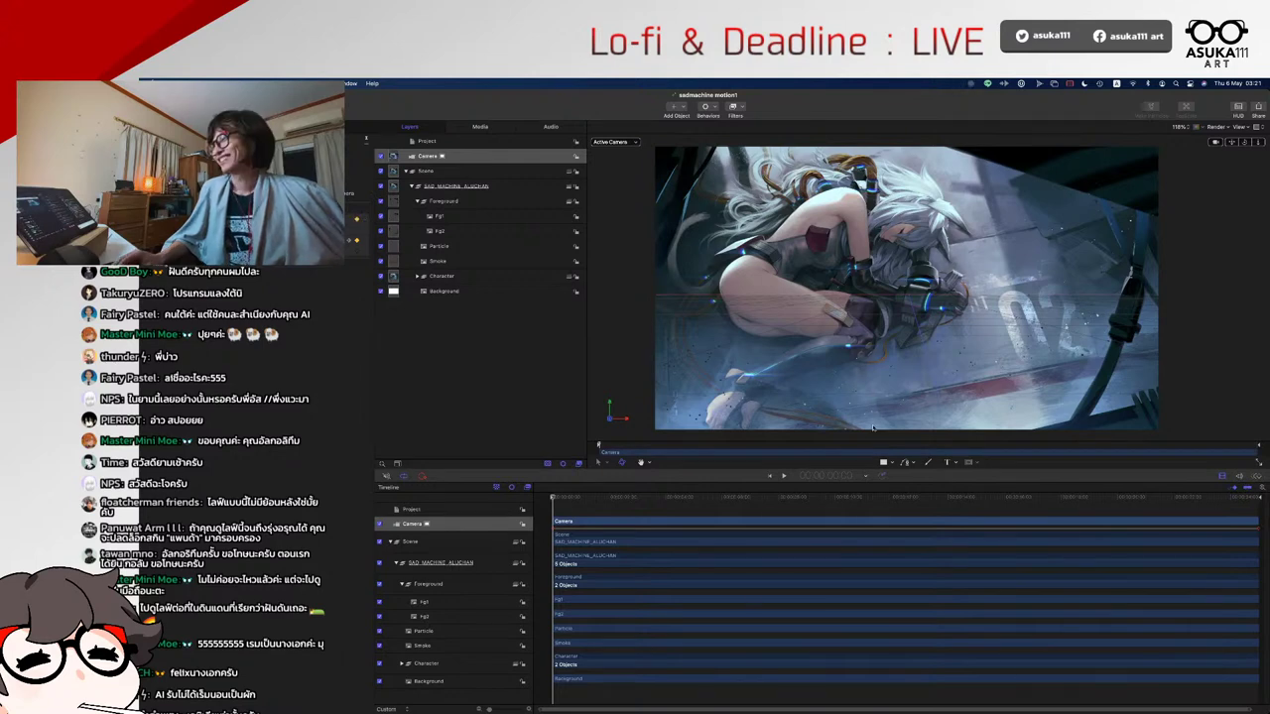
pyautogui.click(1246, 500)
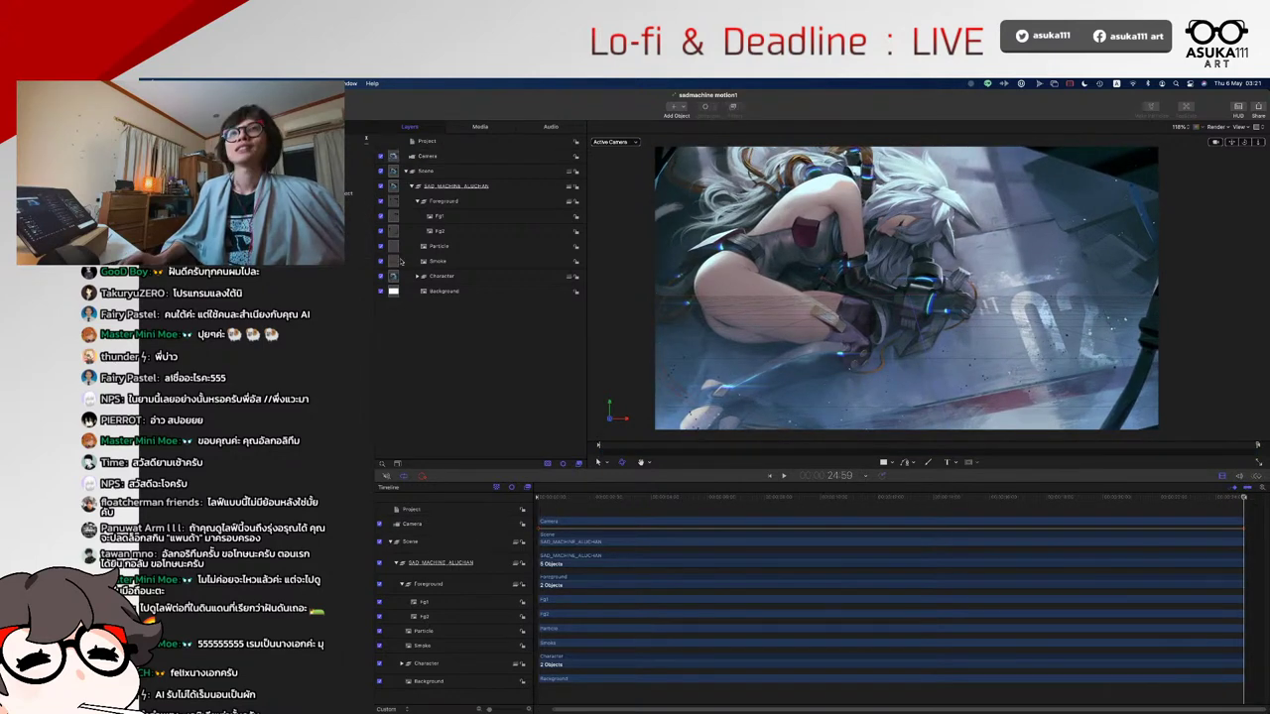
pyautogui.click(433, 525)
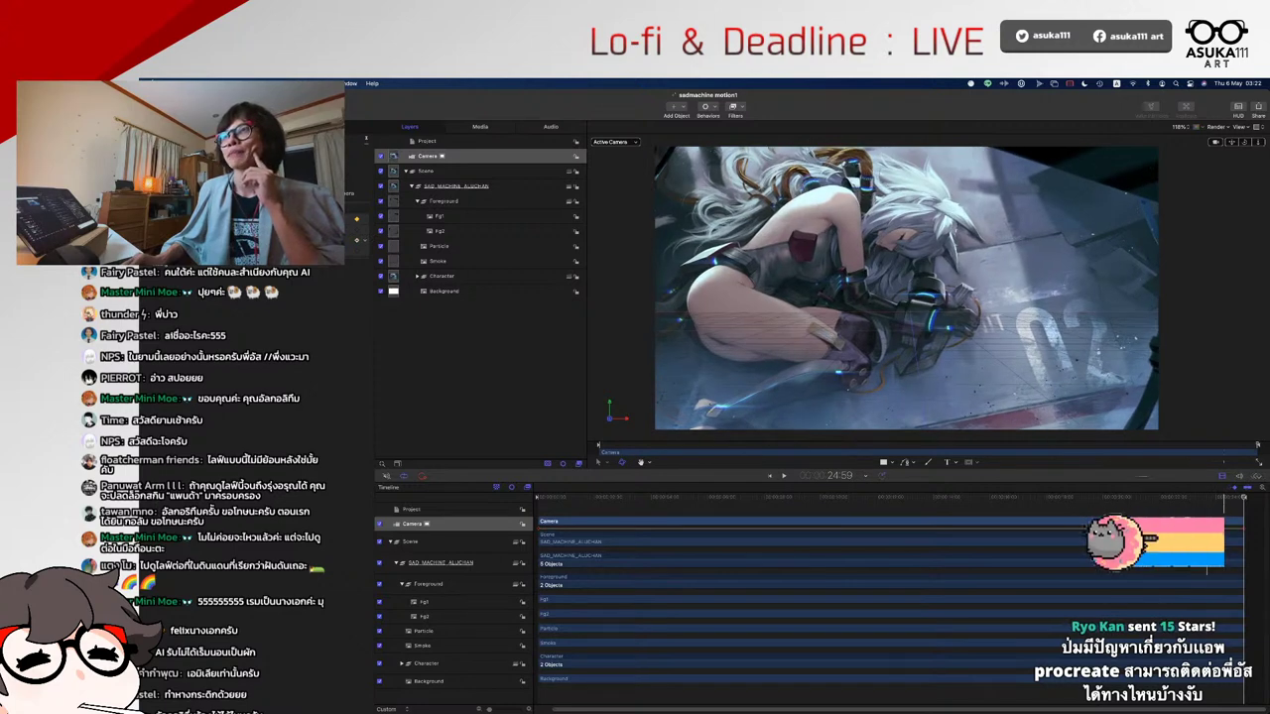
# - Play the animation from the start and scrub back and forth to examine the combined camera movement
pyautogui.click(547, 497)
pyautogui.press('space')
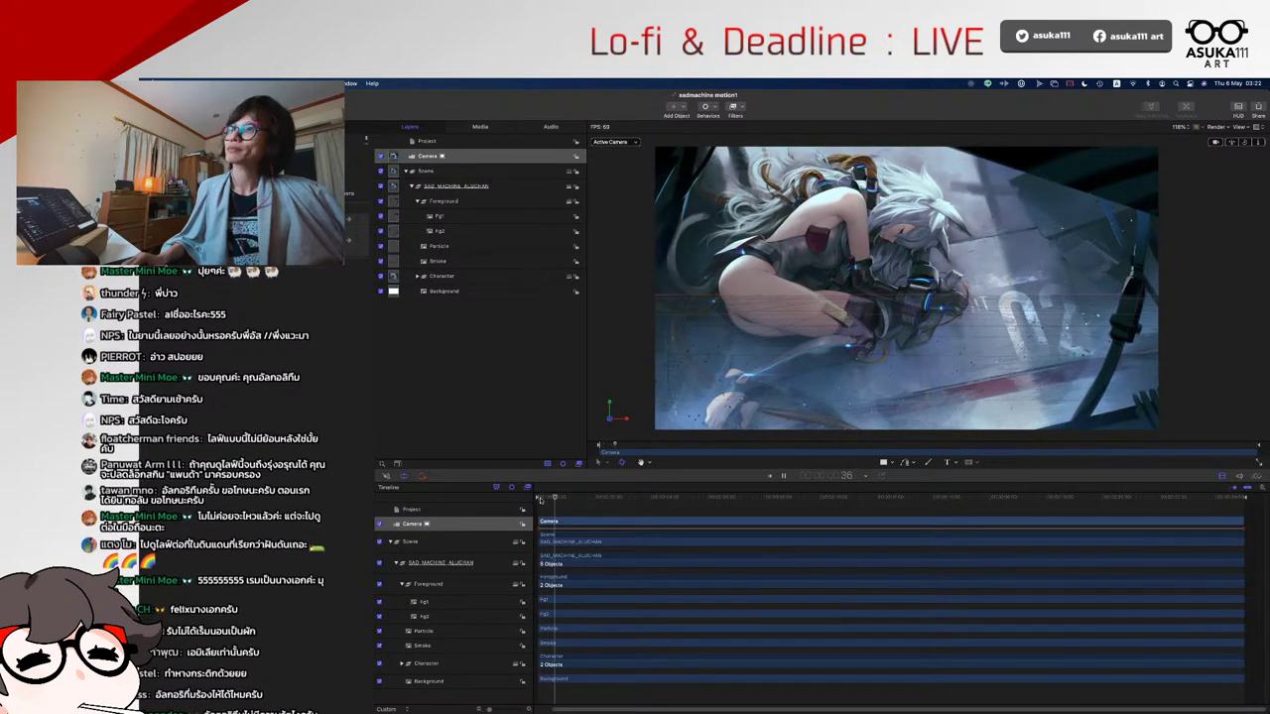
pyautogui.press('space')
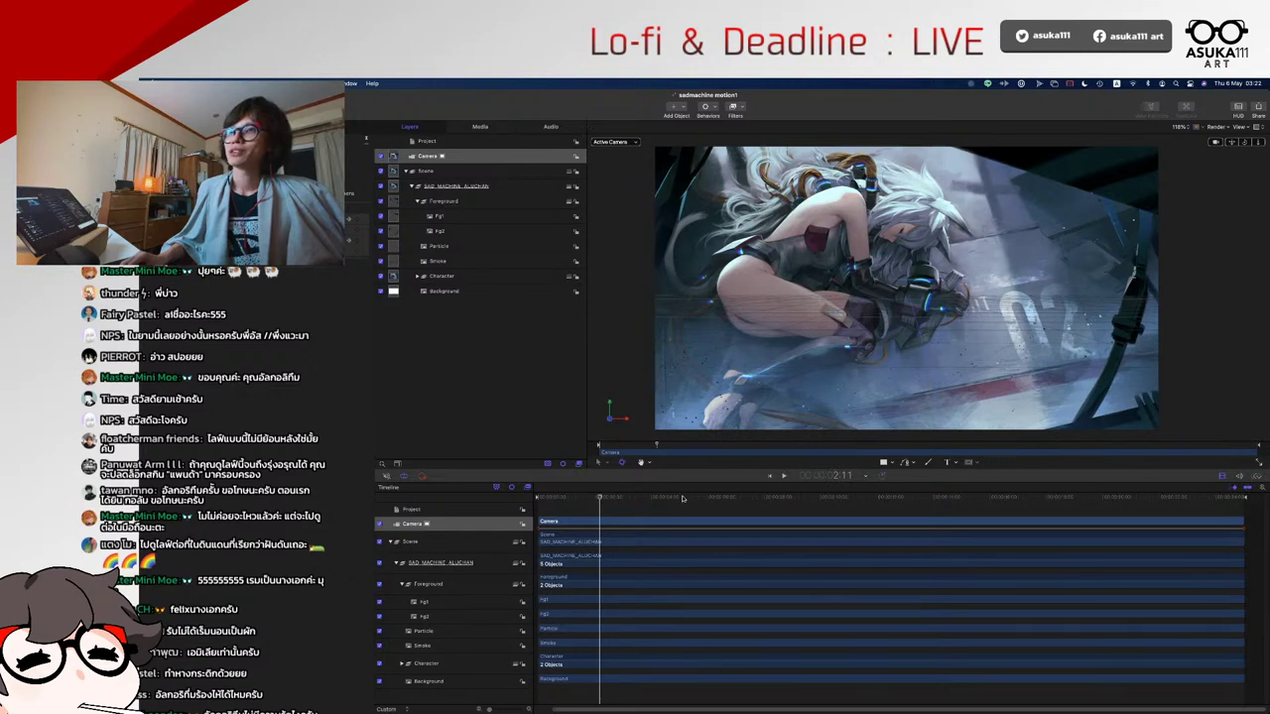
pyautogui.click(759, 498)
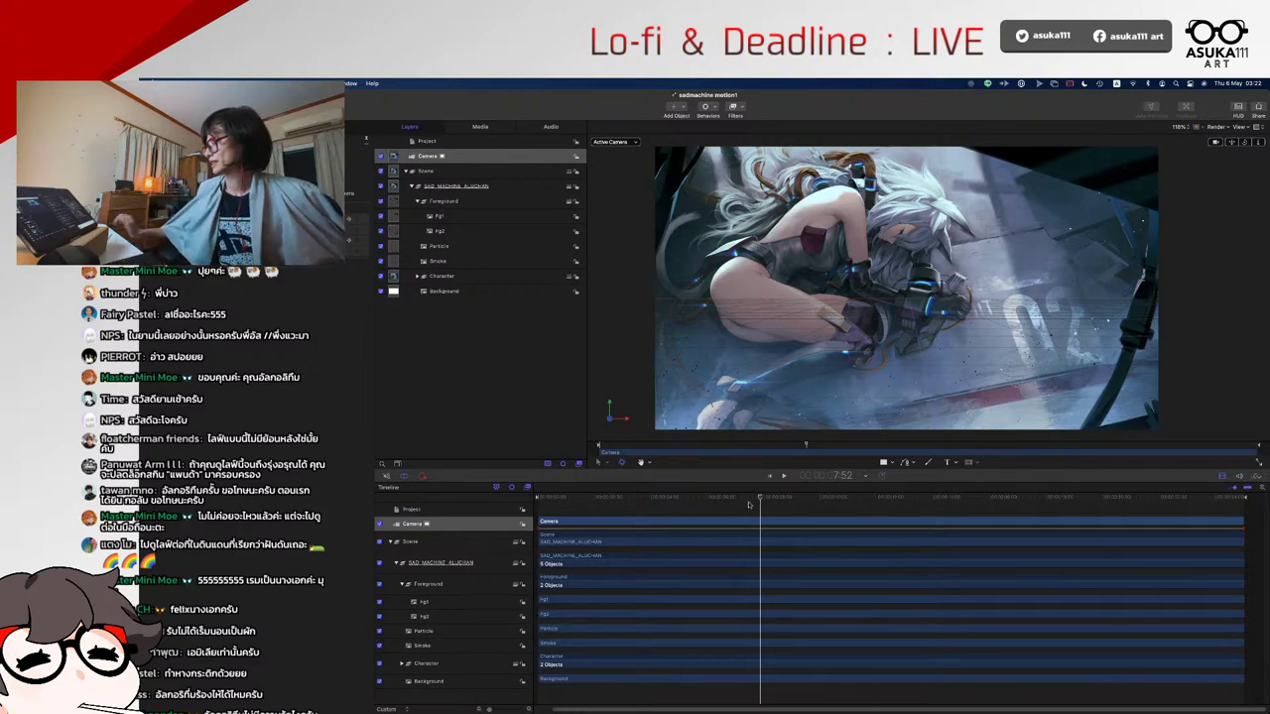
pyautogui.moveTo(760, 498); pyautogui.dragTo(911, 511)
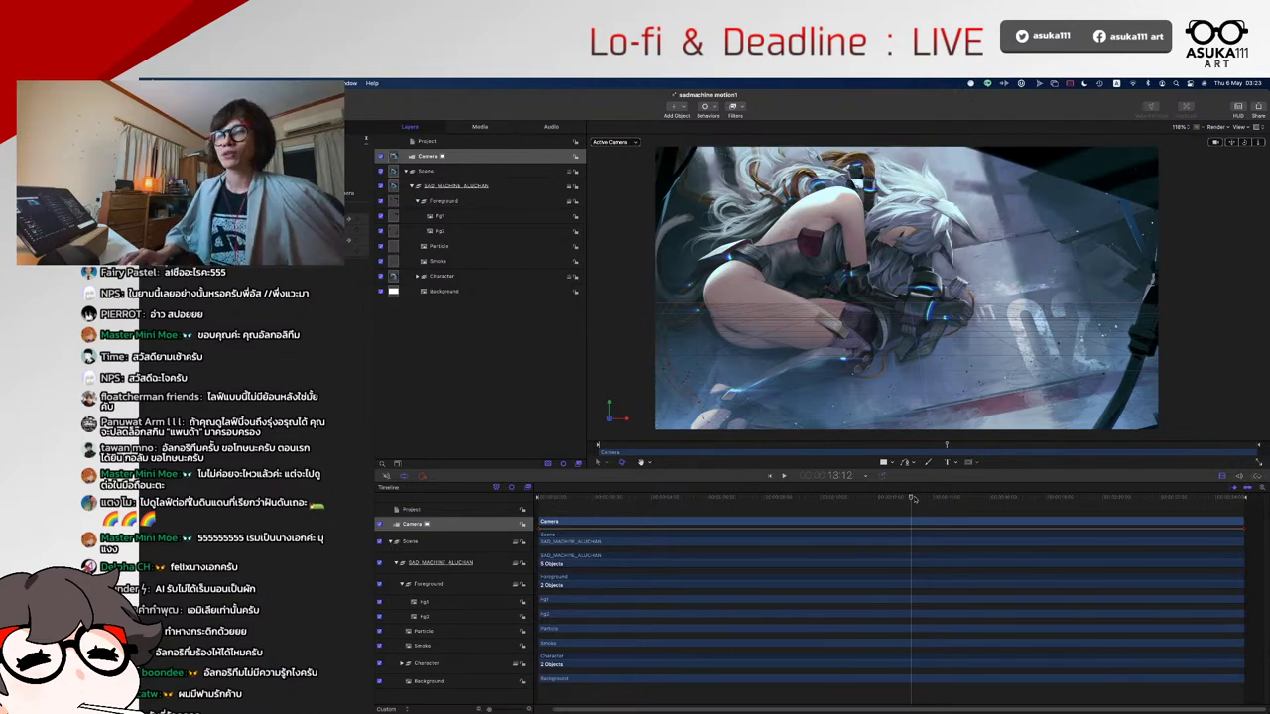
pyautogui.moveTo(912, 499); pyautogui.dragTo(599, 547)
pyautogui.press('space')
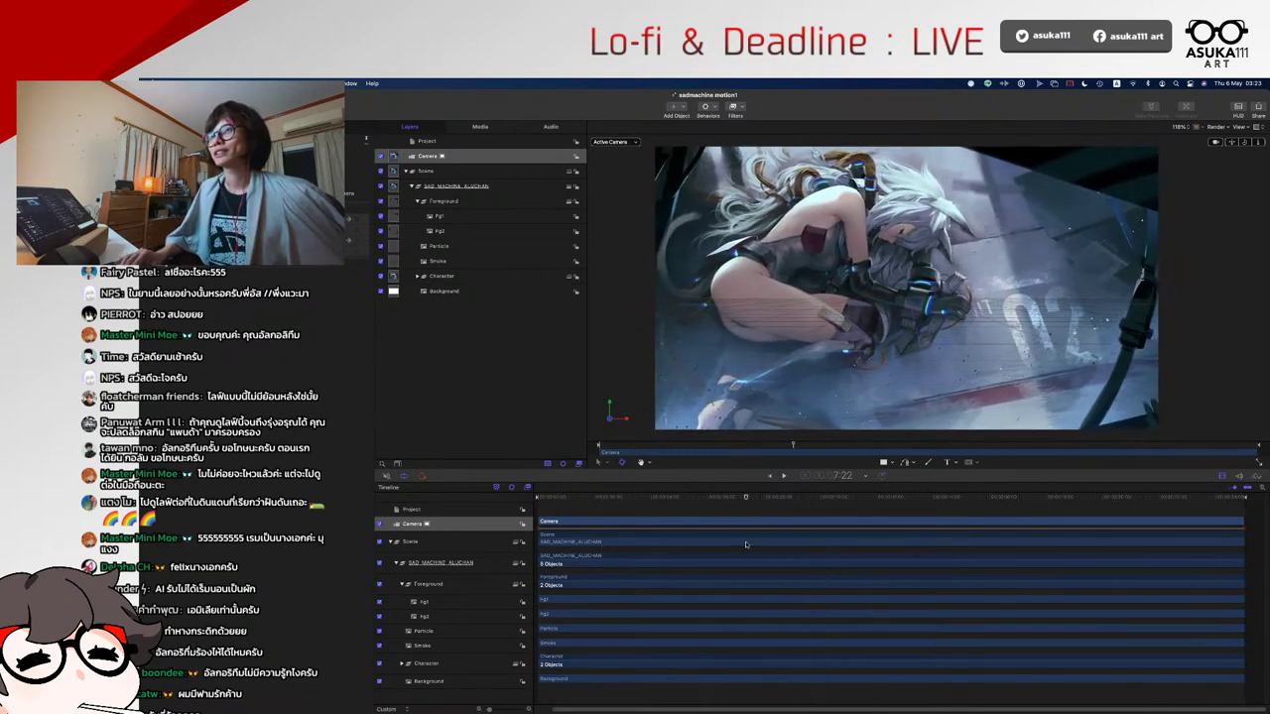
pyautogui.click(838, 499)
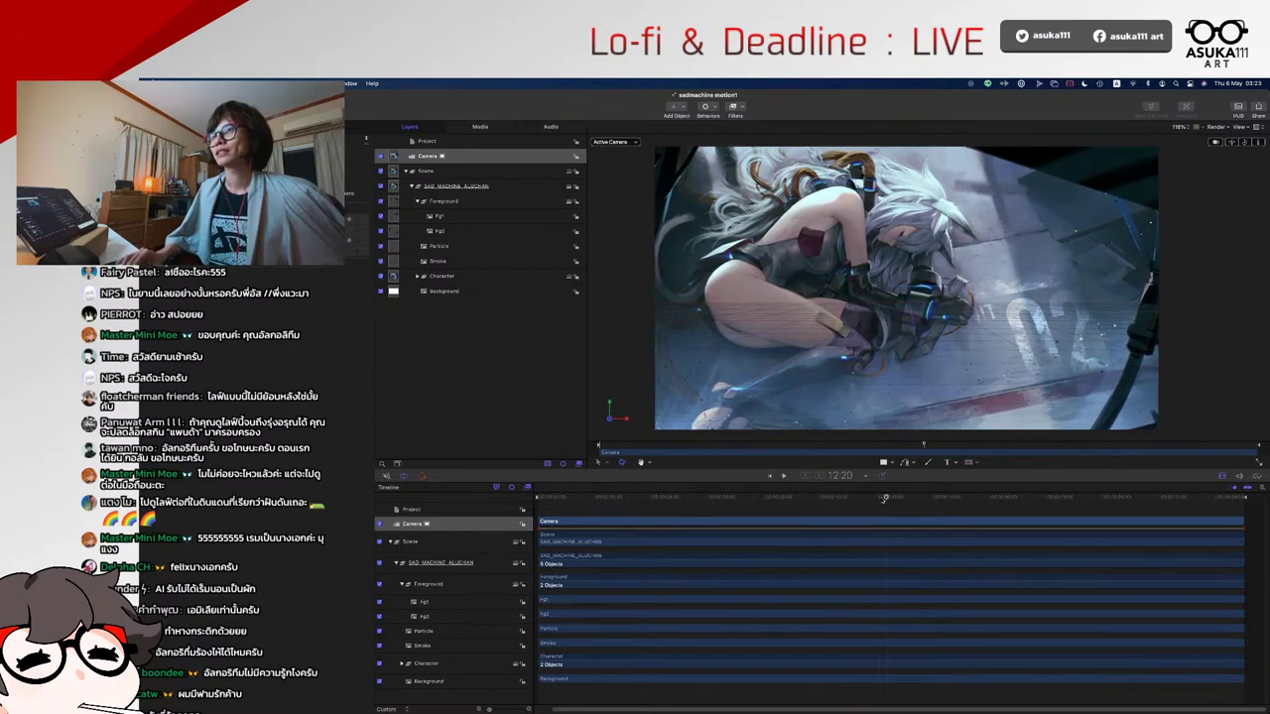
pyautogui.click(717, 498)
pyautogui.click(543, 498)
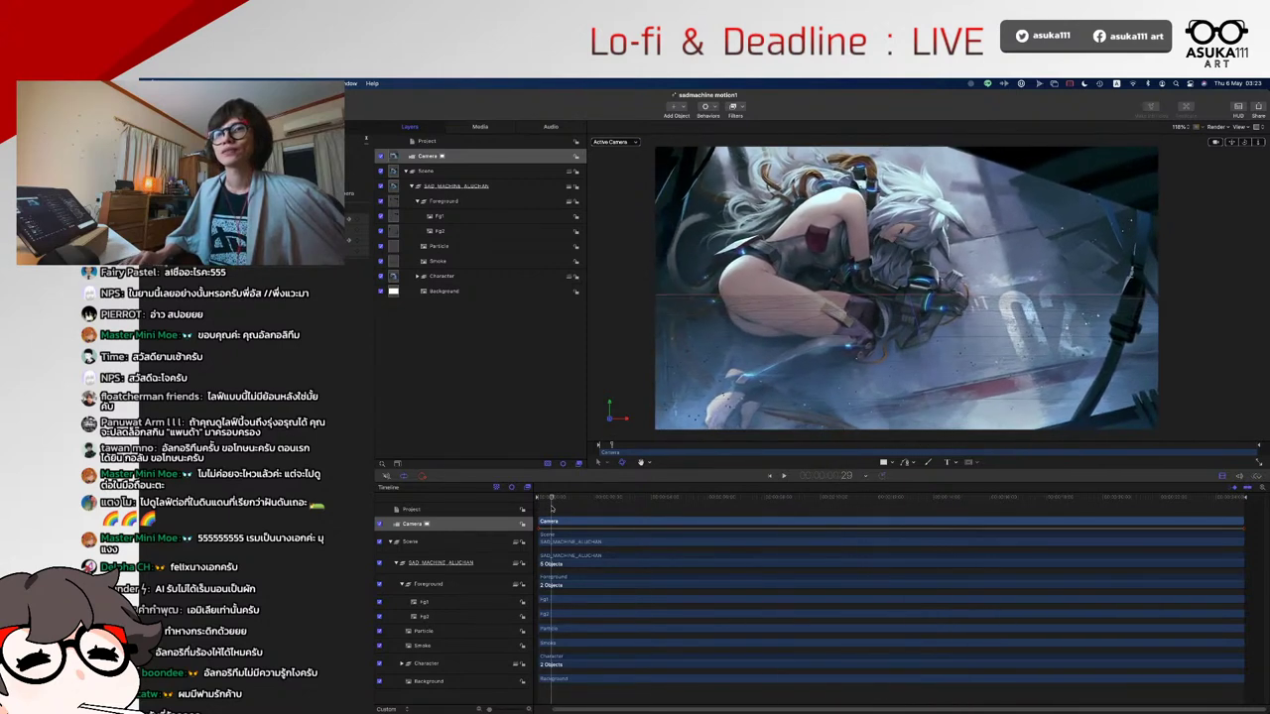
# - Animate the Smoke layer with transform keyframes at the first and last frames, and preview its drift
pyautogui.click(437, 646)
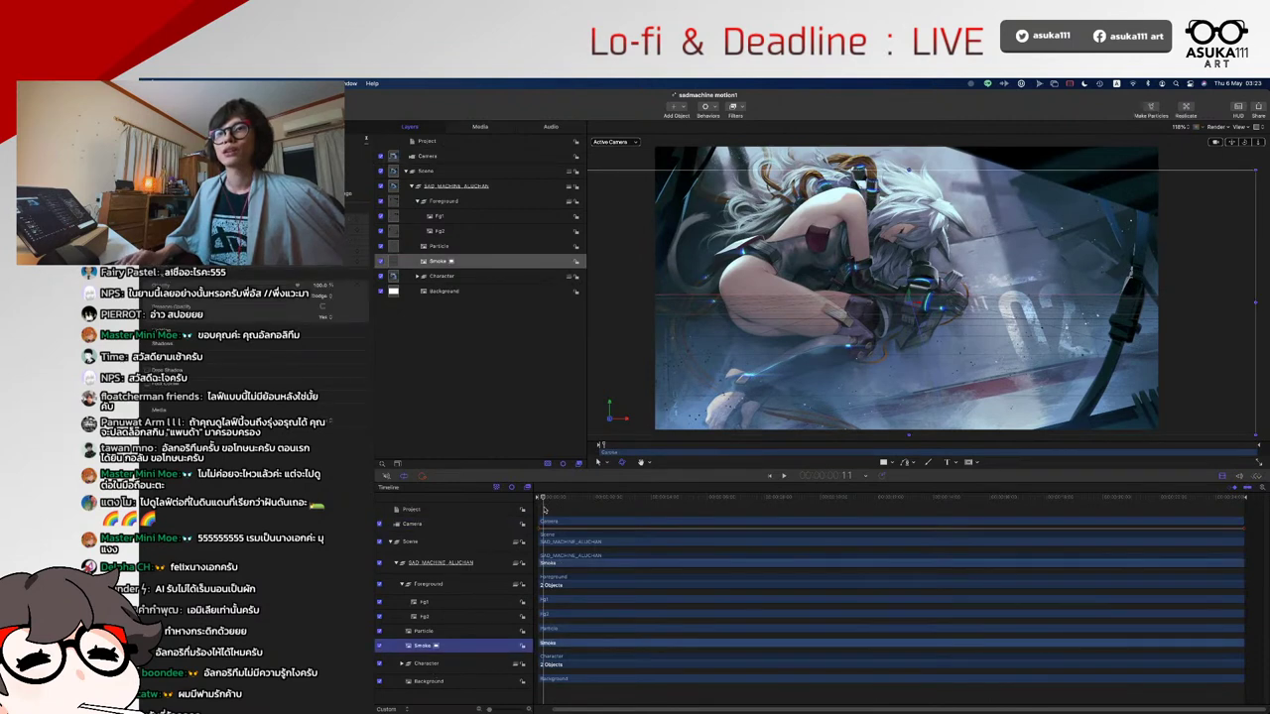
pyautogui.hscroll(-2, 543, 500)
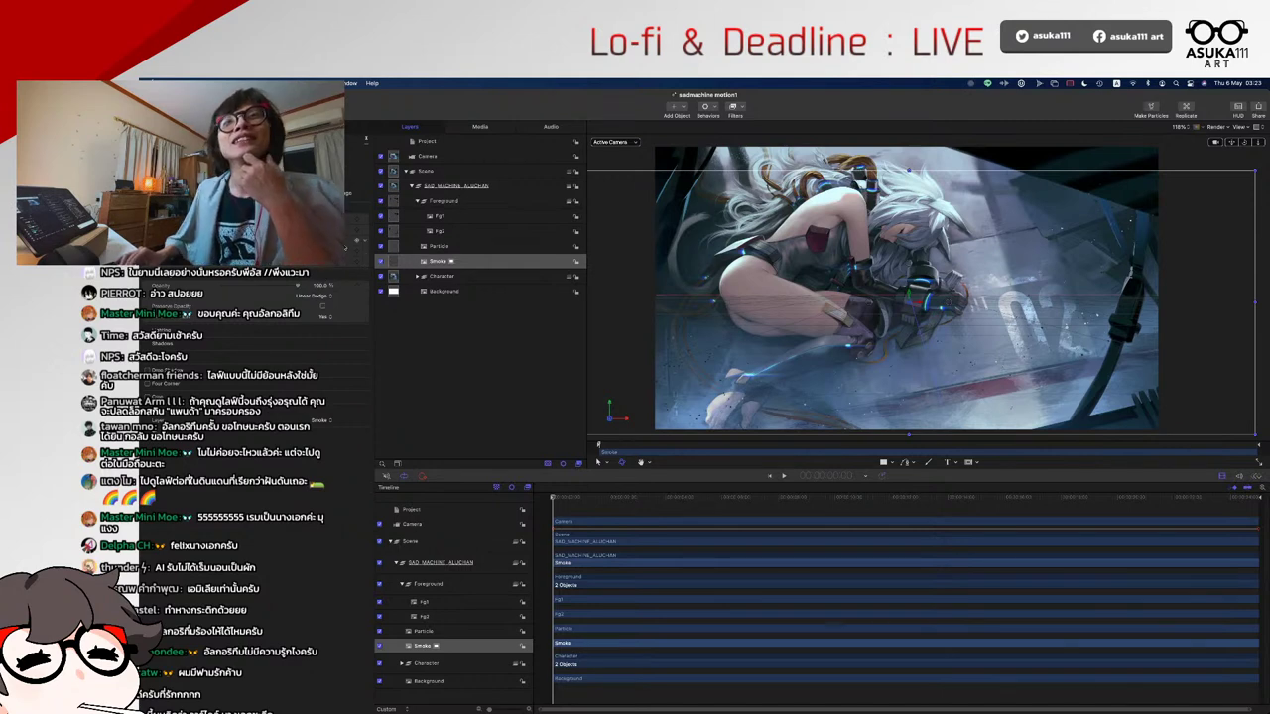
pyautogui.moveTo(704, 496); pyautogui.dragTo(1182, 486)
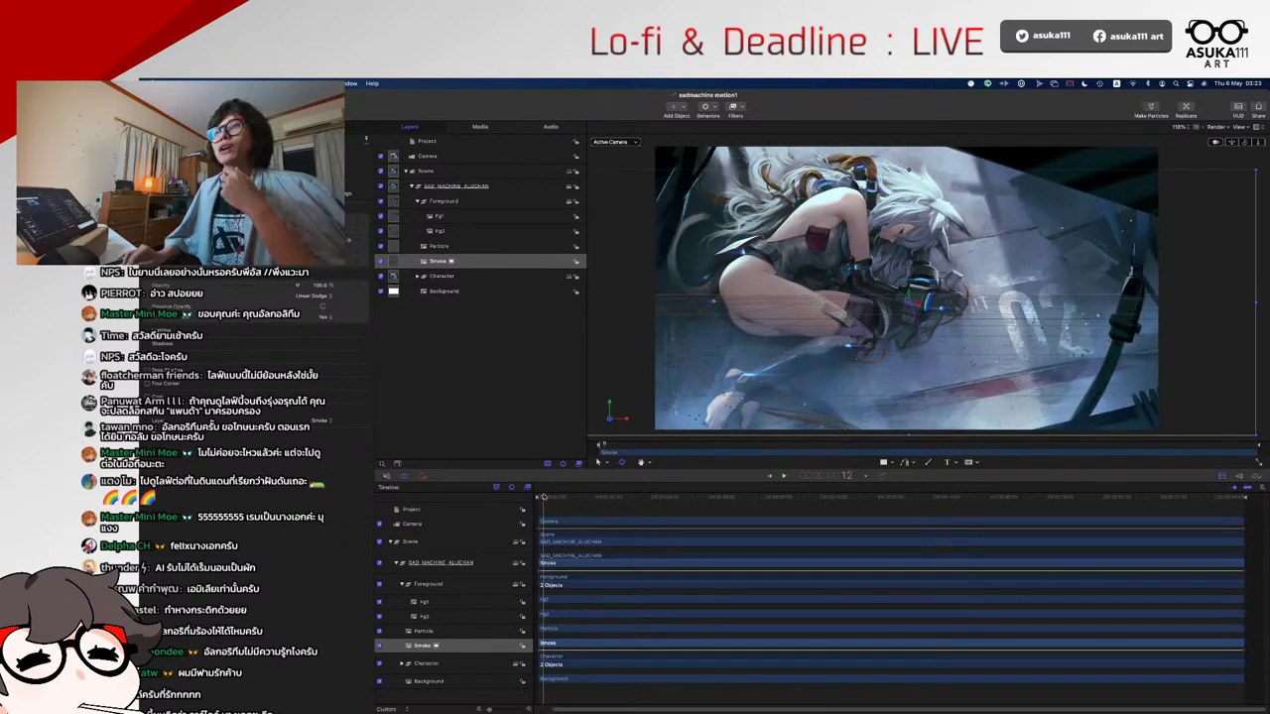
pyautogui.press('space')
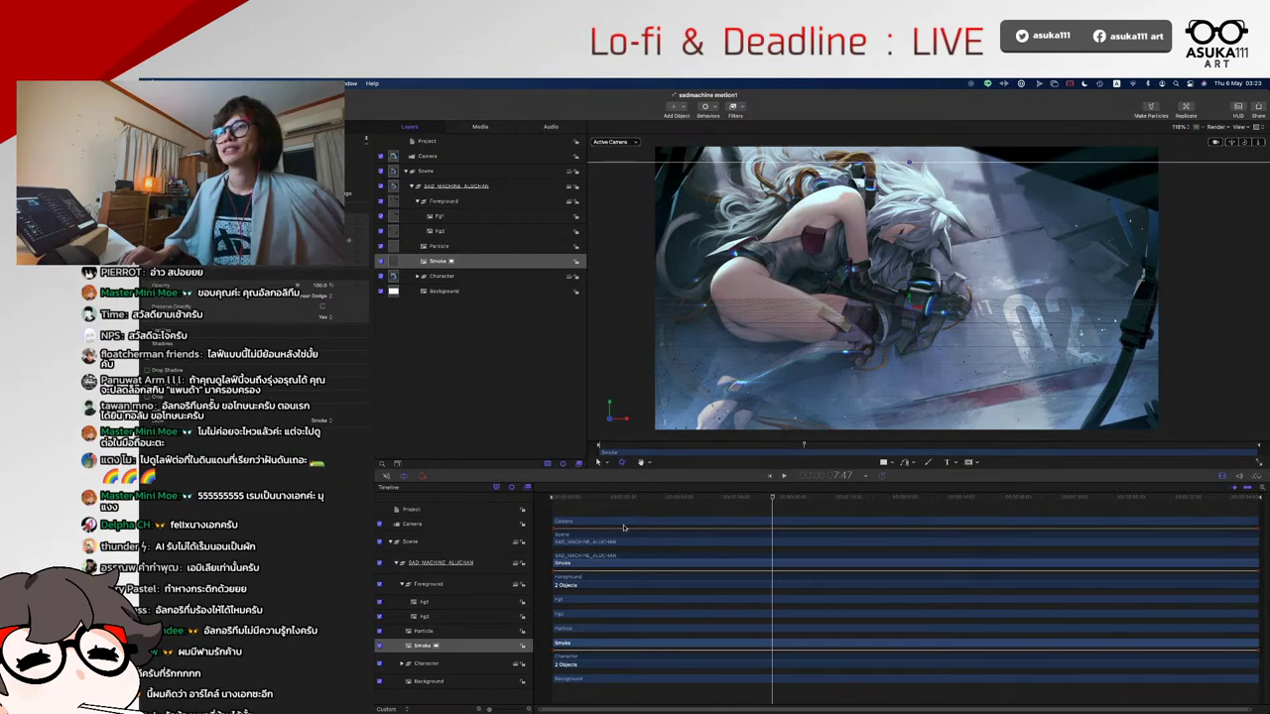
pyautogui.moveTo(806, 496); pyautogui.dragTo(907, 541)
pyautogui.press('Home')
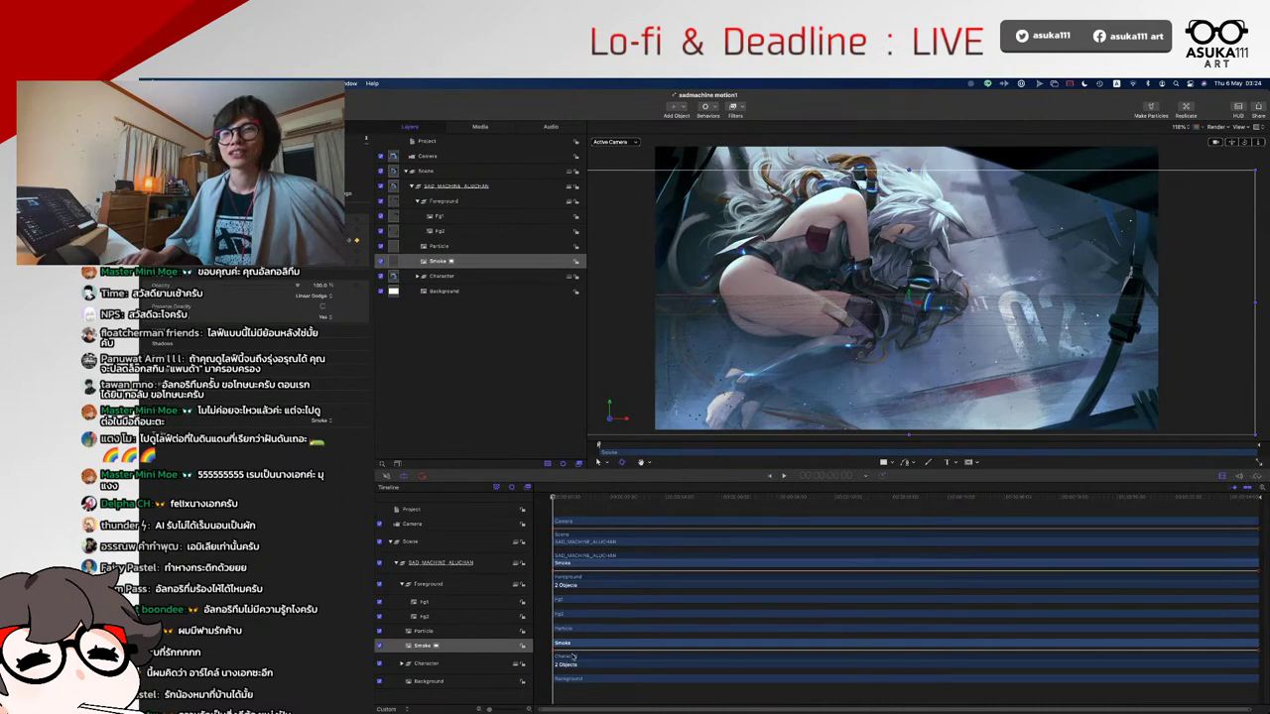
# - Animate the Particle layer with transform keyframes at the first frame and at 24:59, and play back its motion
pyautogui.click(574, 630)
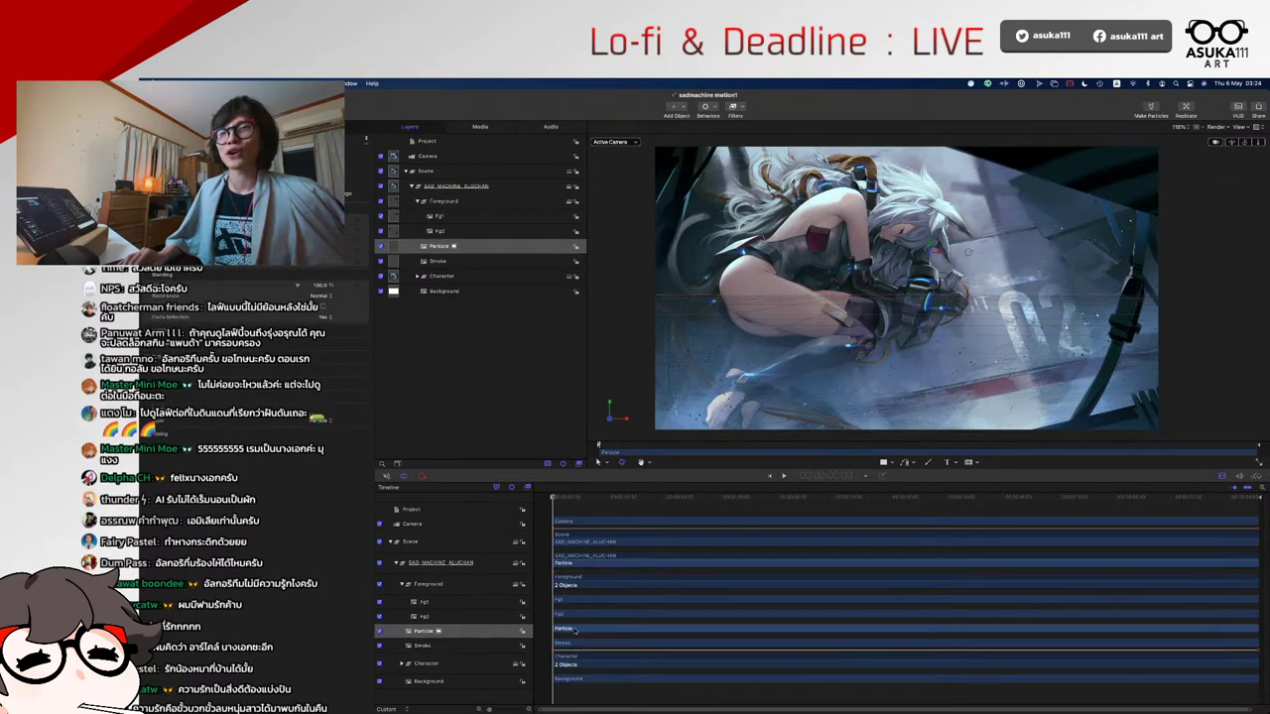
pyautogui.moveTo(559, 499); pyautogui.dragTo(544, 504)
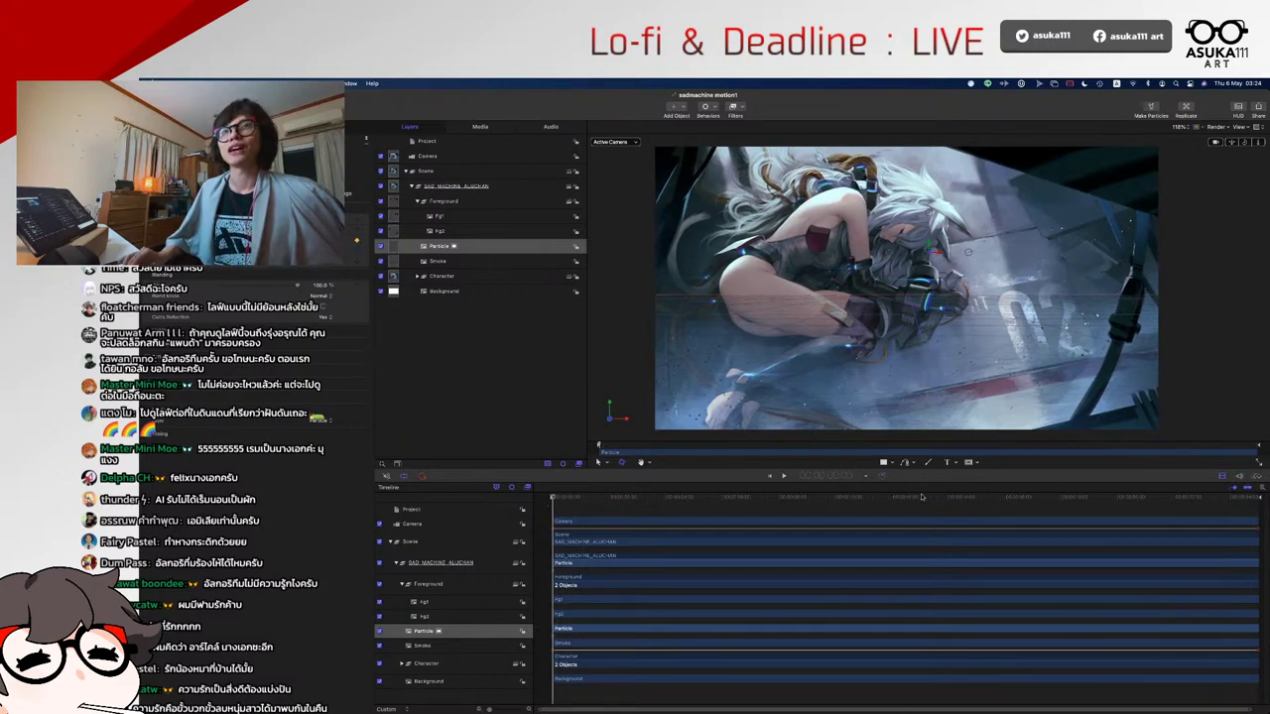
pyautogui.moveTo(1039, 499); pyautogui.dragTo(1243, 498)
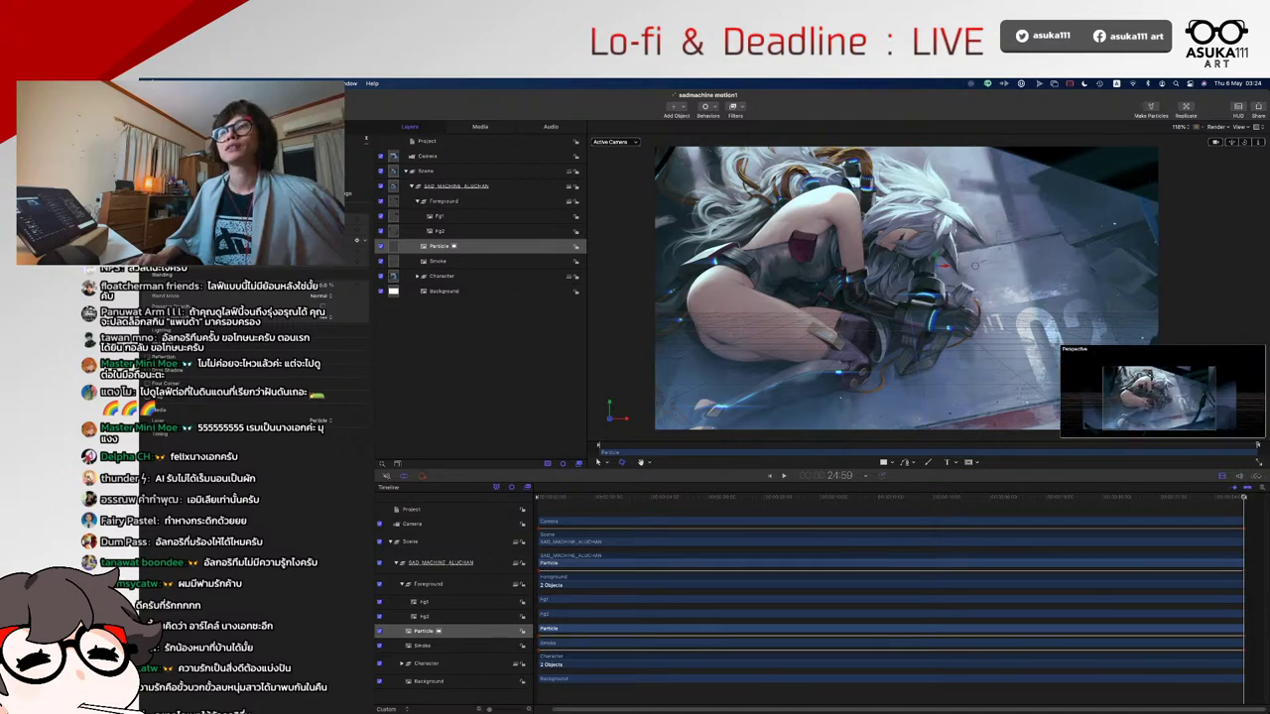
pyautogui.click(557, 496)
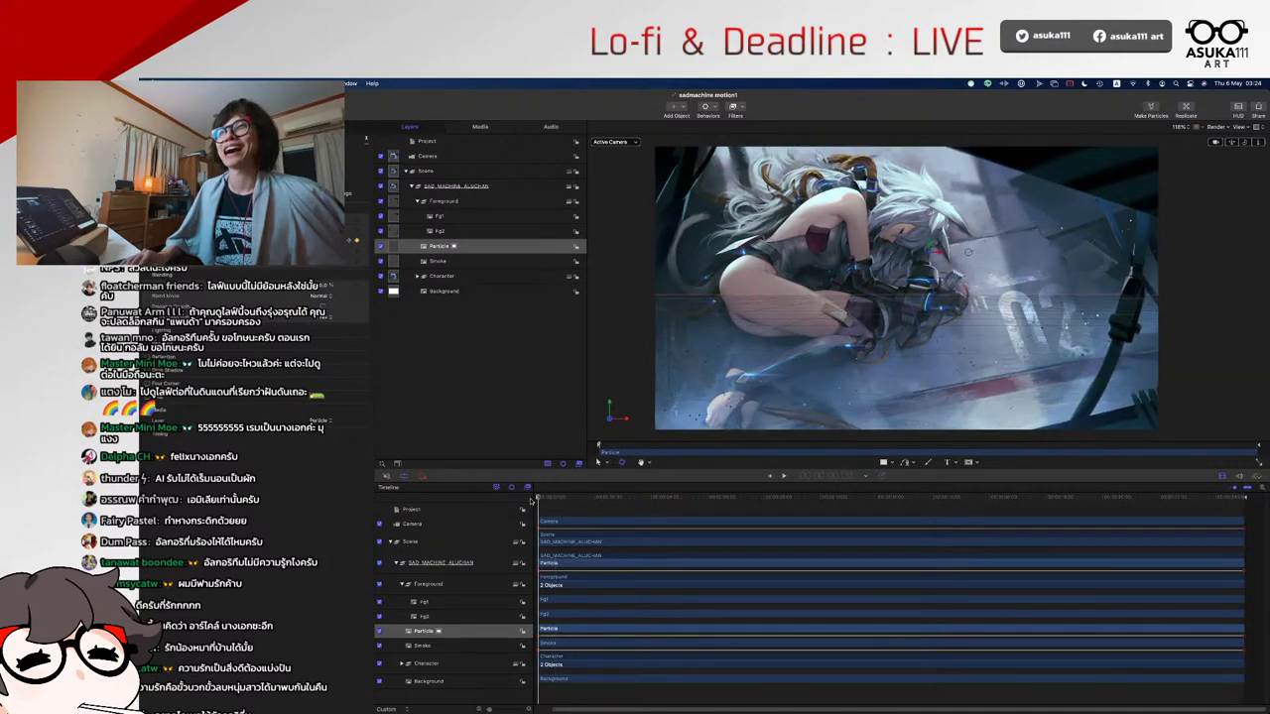
pyautogui.press('space')
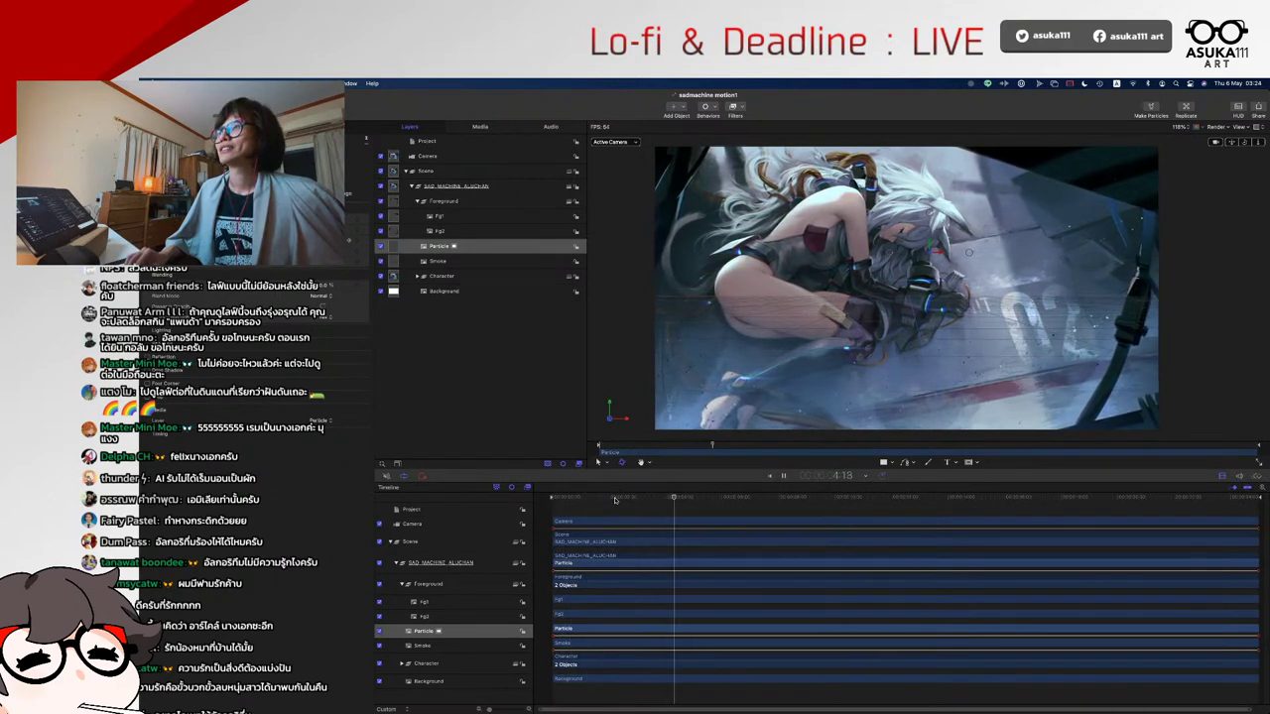
# - Animate the Fg2 layer with transform keyframes at the first frame and at 24:59, and scrub through to preview its shift
pyautogui.press('space')
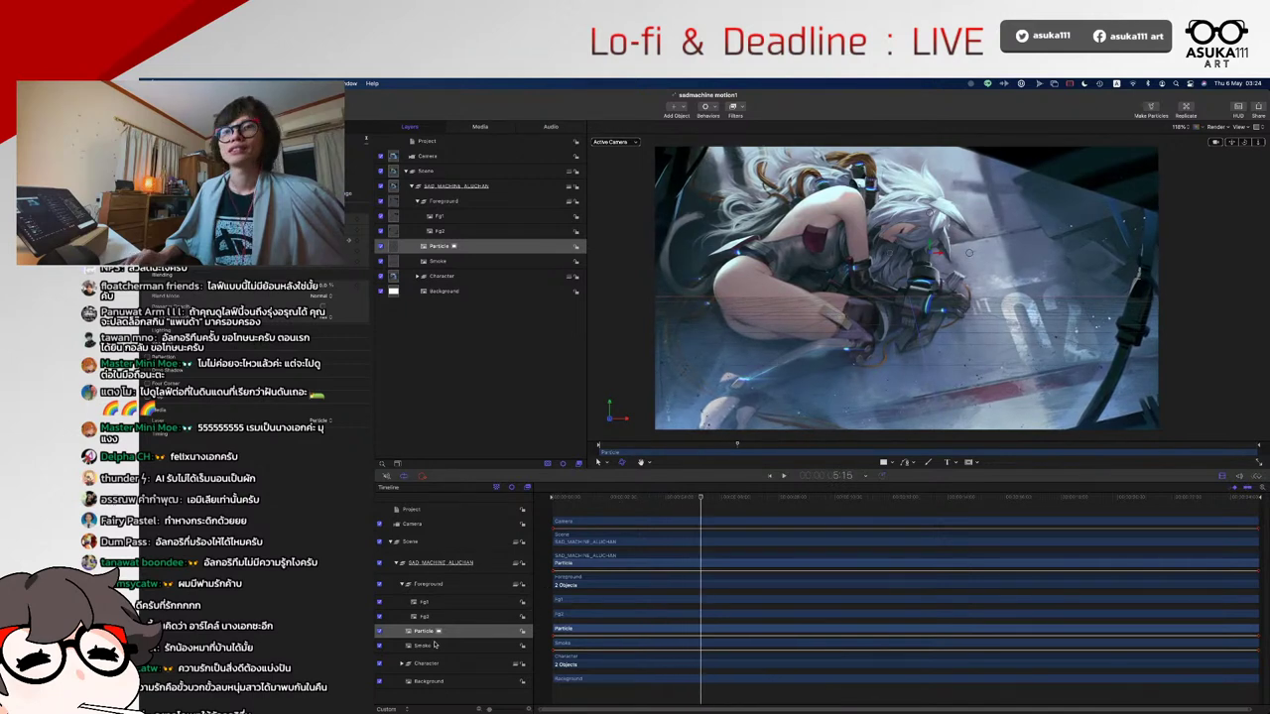
pyautogui.click(443, 616)
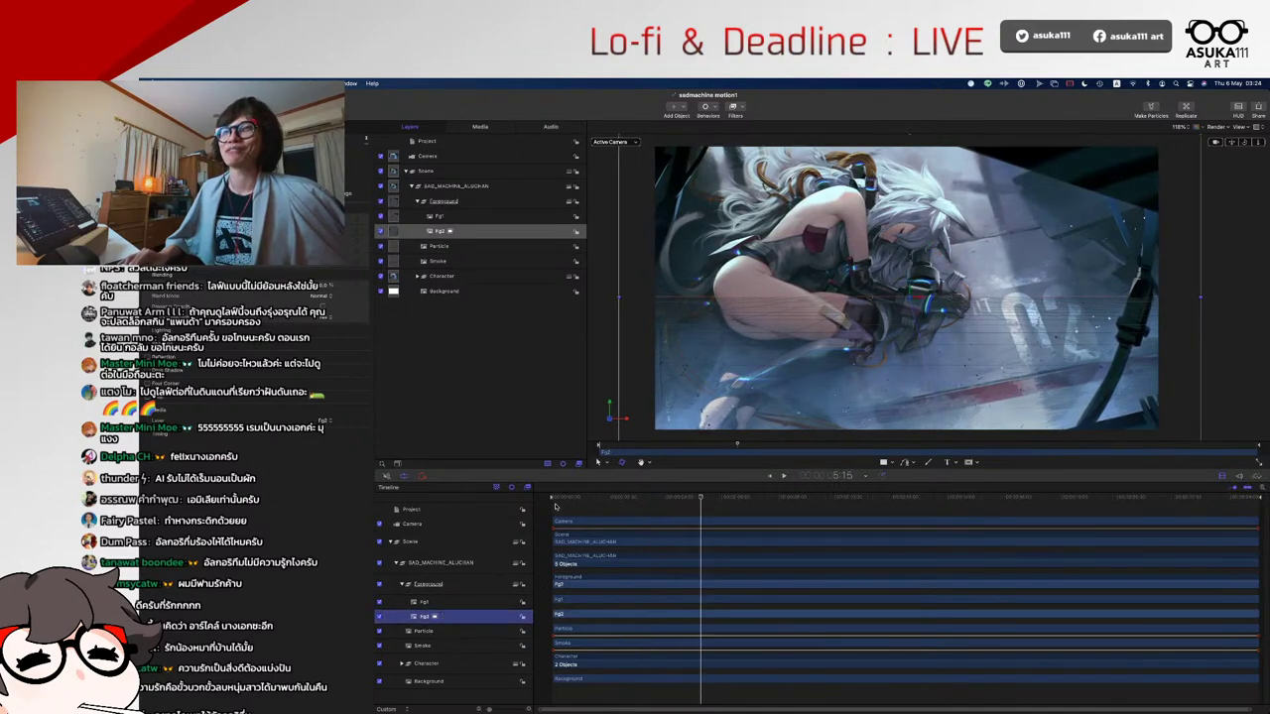
pyautogui.click(553, 511)
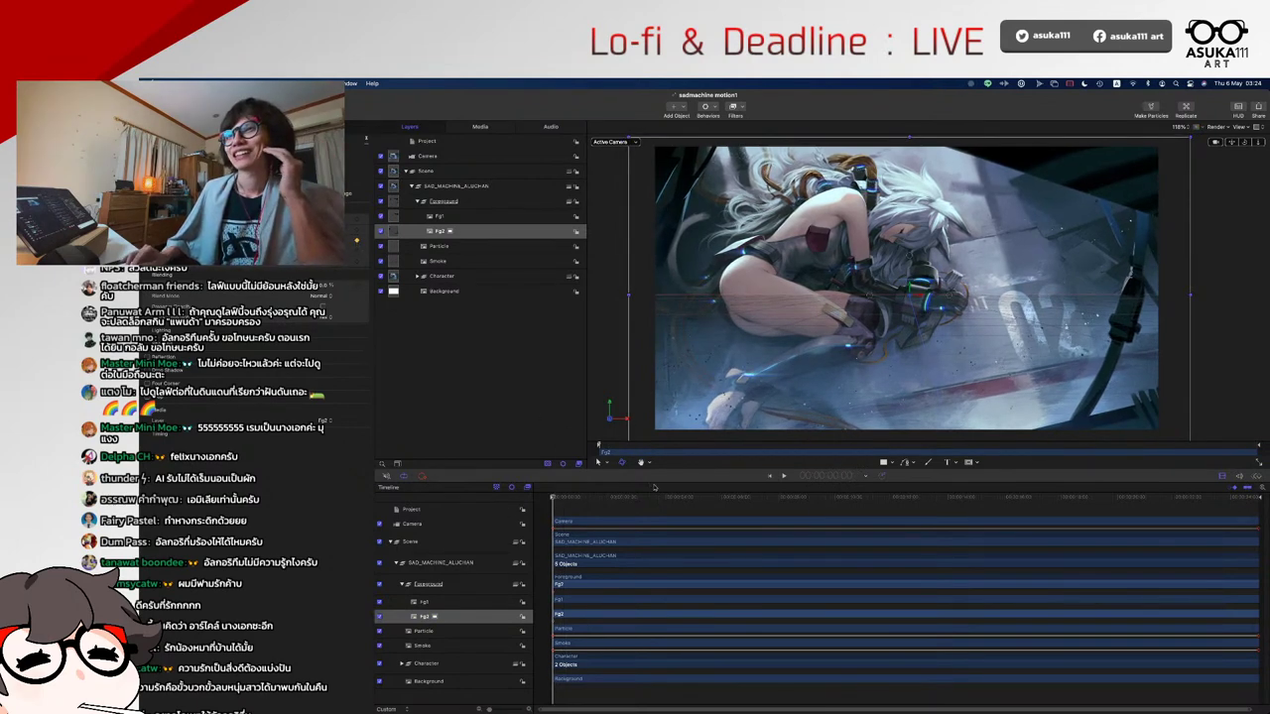
pyautogui.moveTo(664, 501); pyautogui.dragTo(1257, 445)
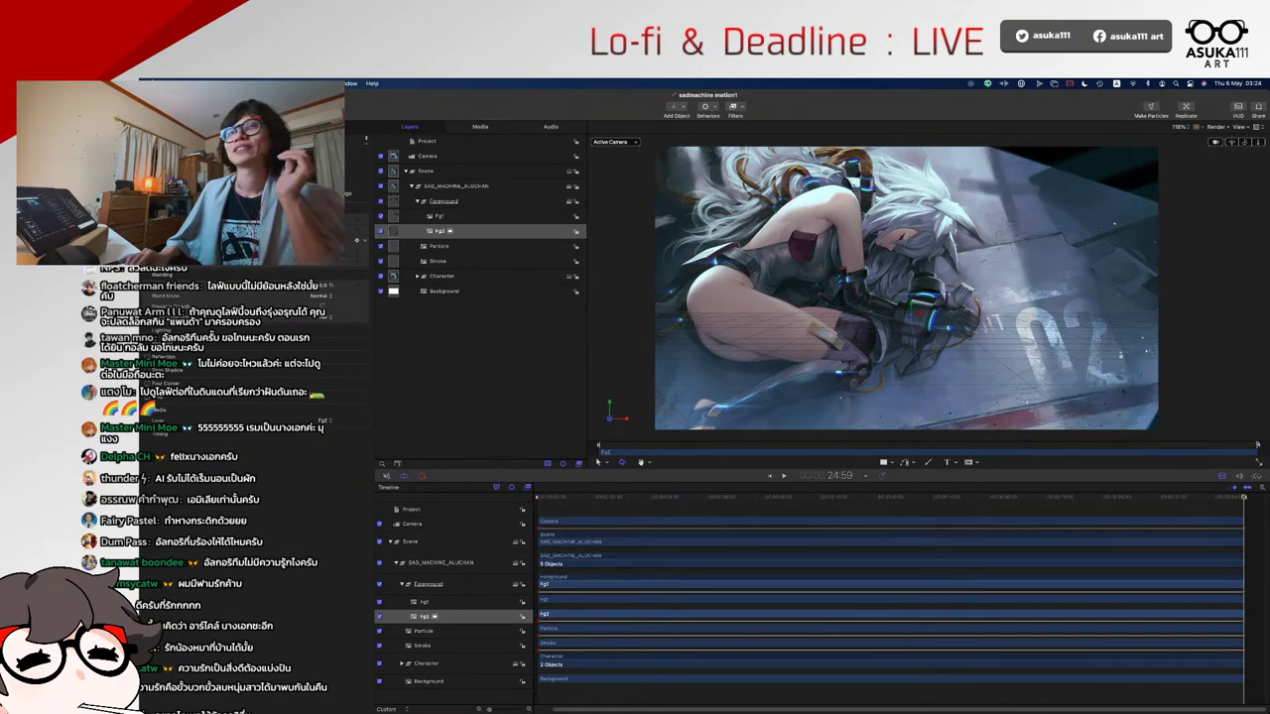
pyautogui.moveTo(547, 493); pyautogui.dragTo(746, 496)
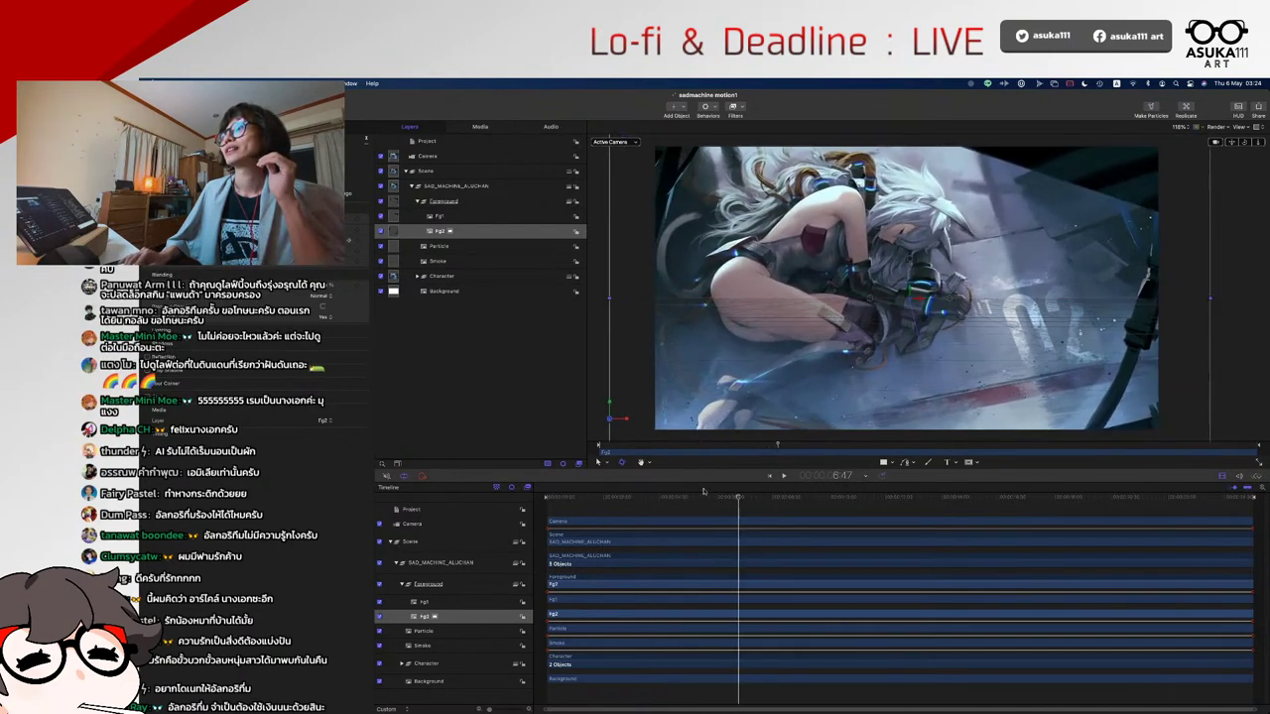
pyautogui.click(591, 497)
pyautogui.press('Home')
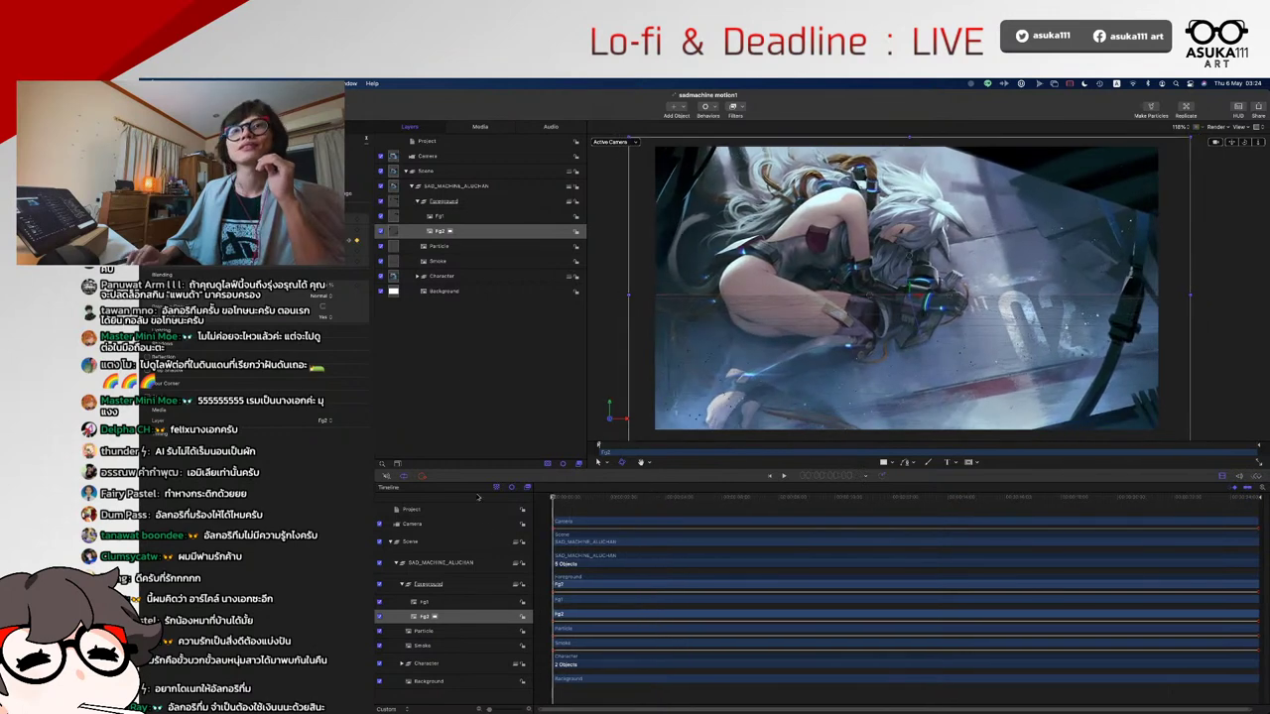
# - Animate the Fg1 layer with transform keyframes at the first frame and at 24:59, and return to the start
pyautogui.click(400, 218)
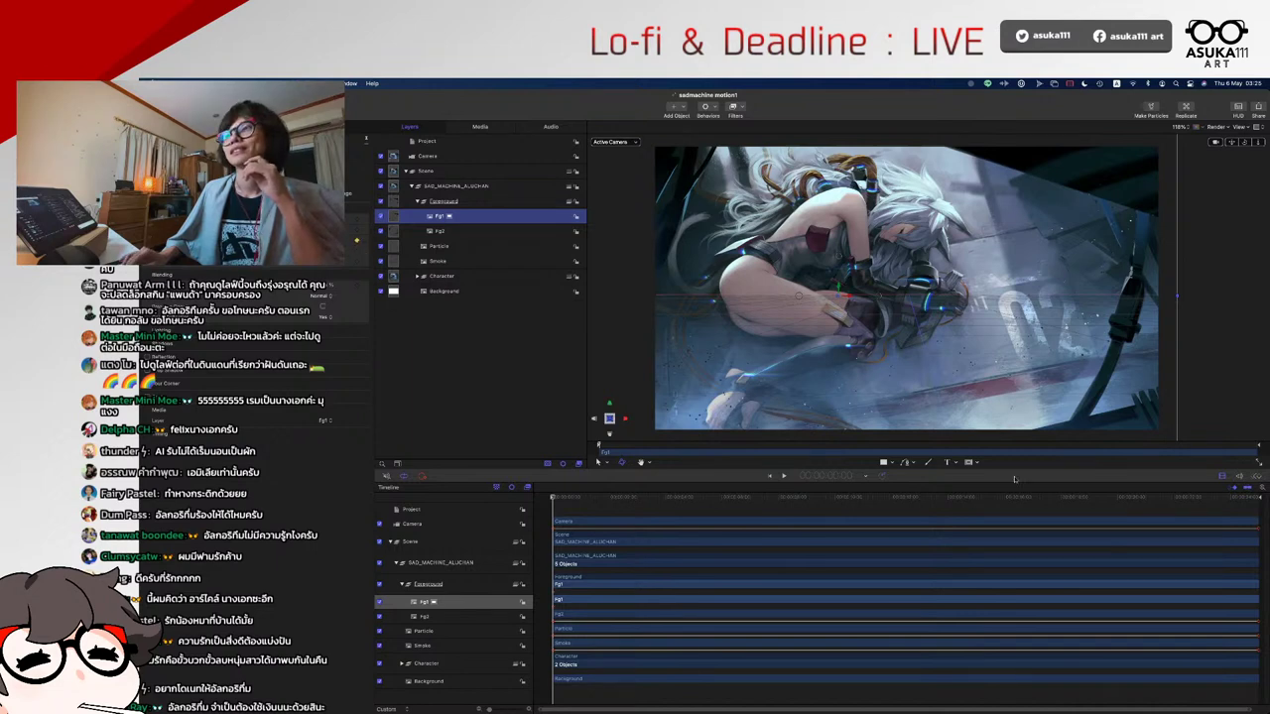
pyautogui.press('End')
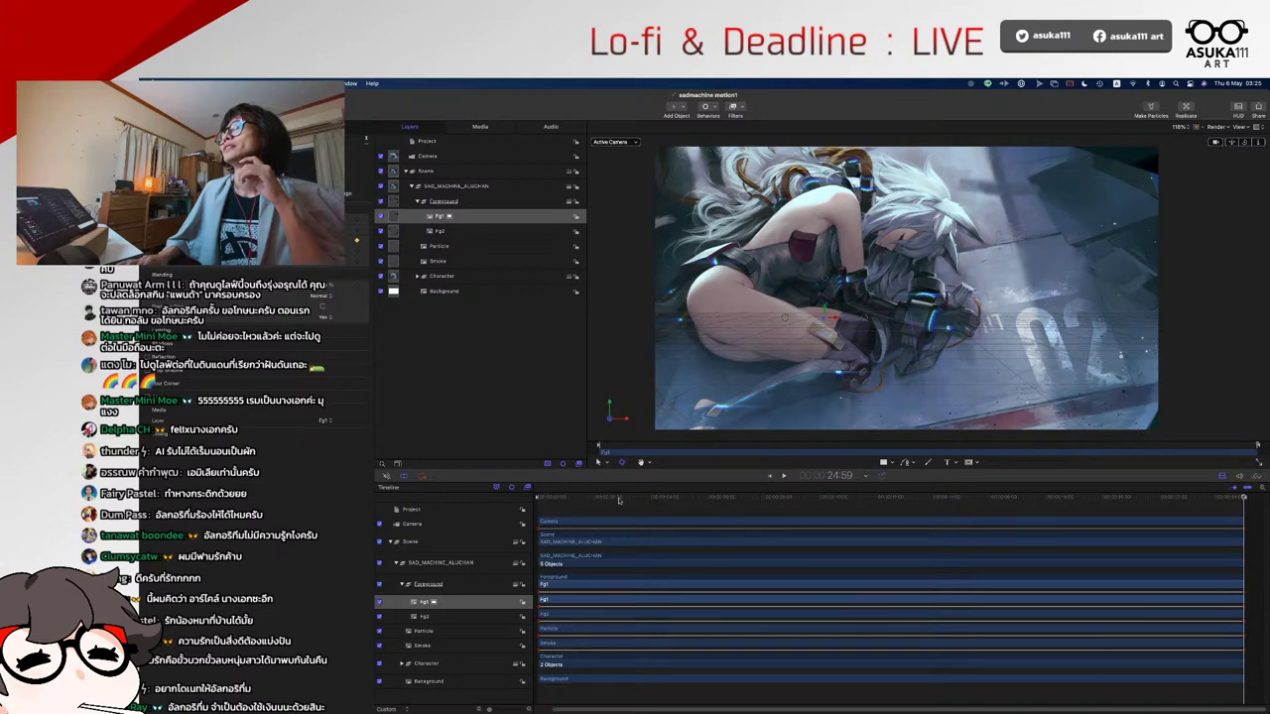
pyautogui.click(536, 498)
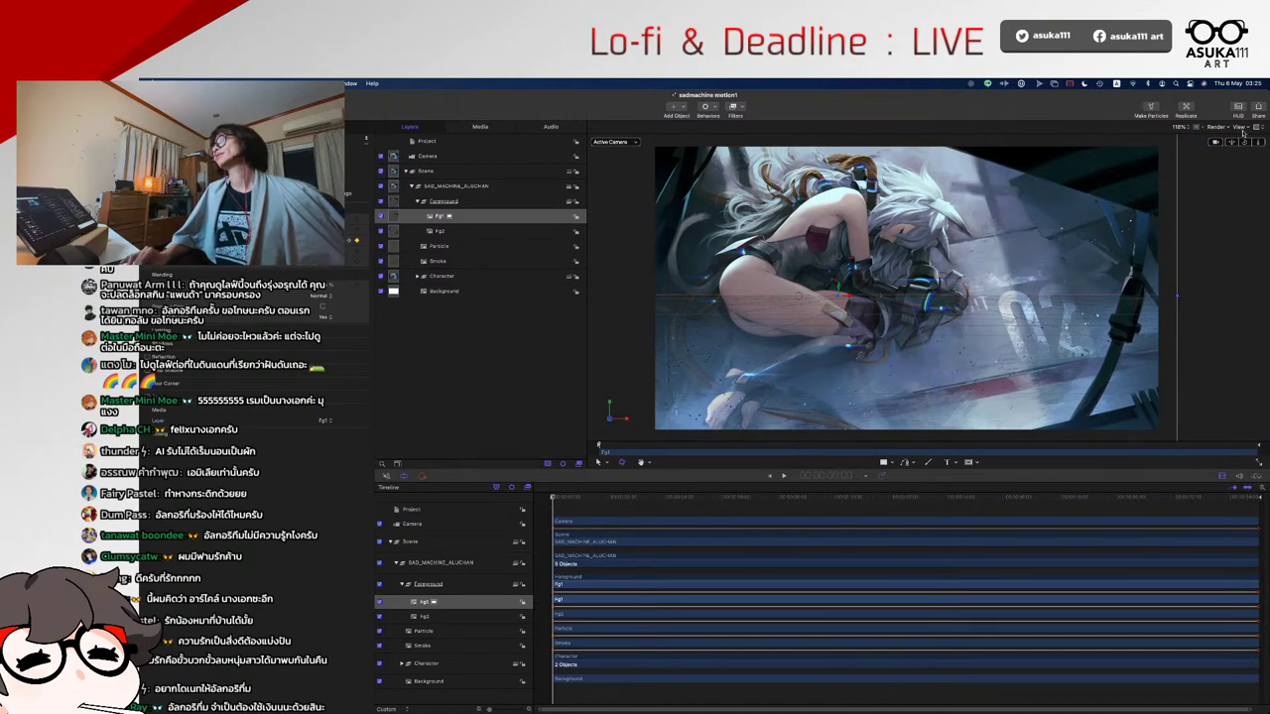
# - Turn off Show Overlays to hide the selection outlines and handles on the canvas
pyautogui.click(1247, 130)
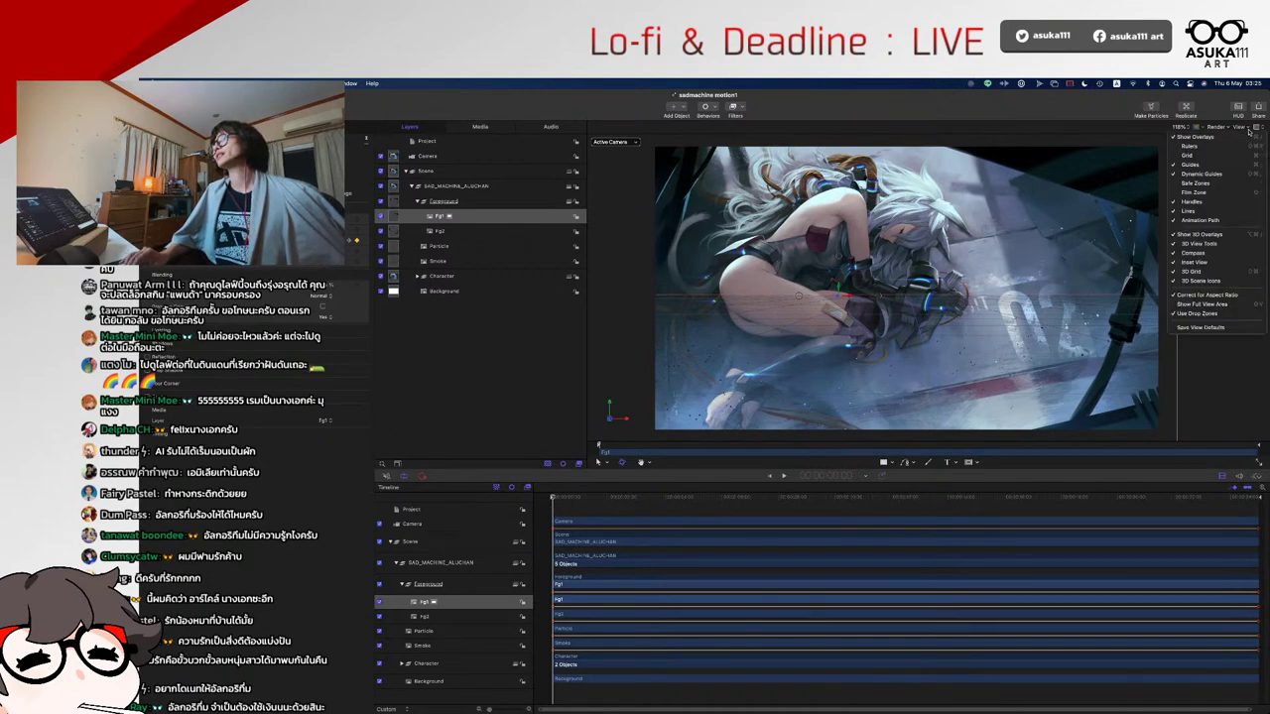
pyautogui.click(1230, 129)
pyautogui.click(1229, 129)
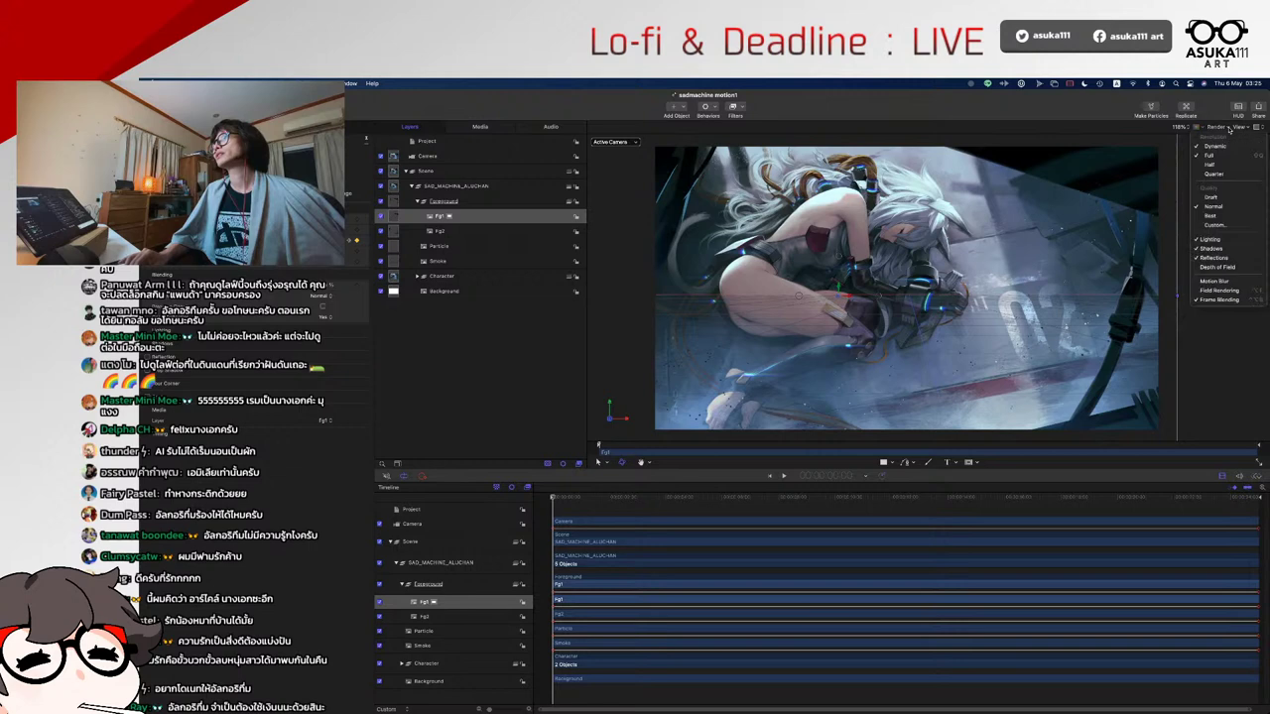
pyautogui.click(1238, 130)
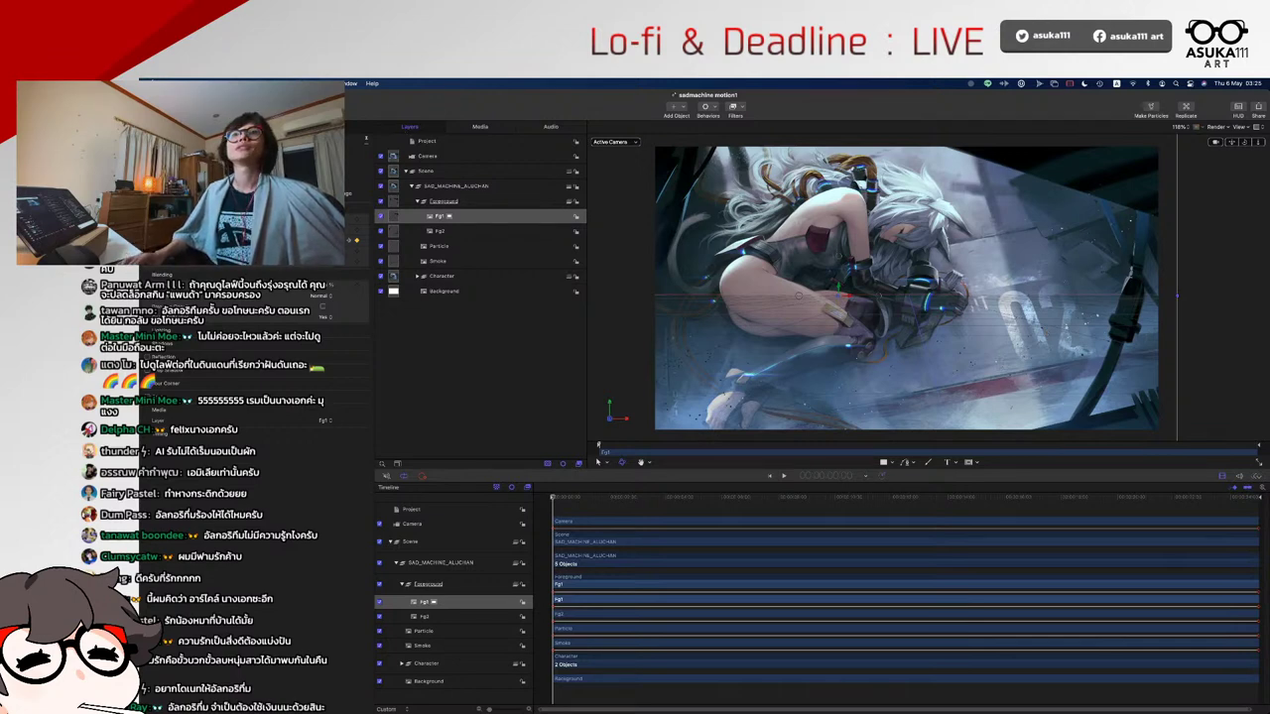
pyautogui.click(319, 83)
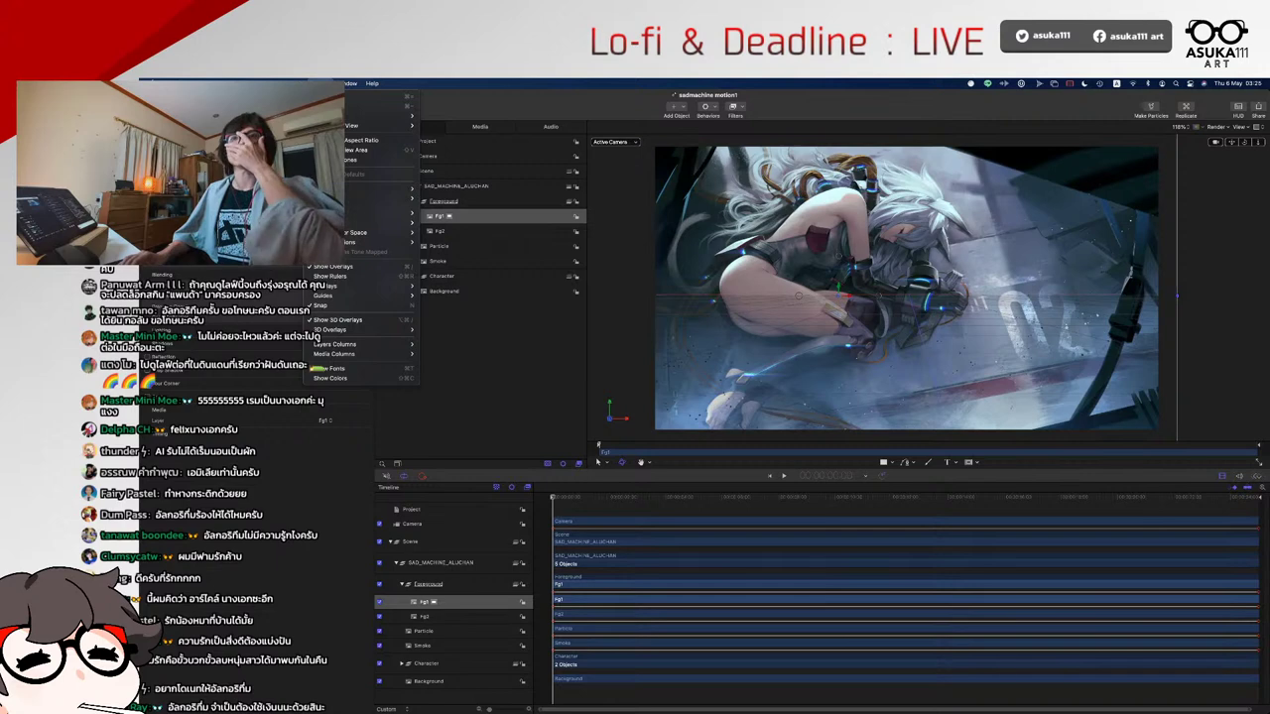
pyautogui.moveTo(356, 286)
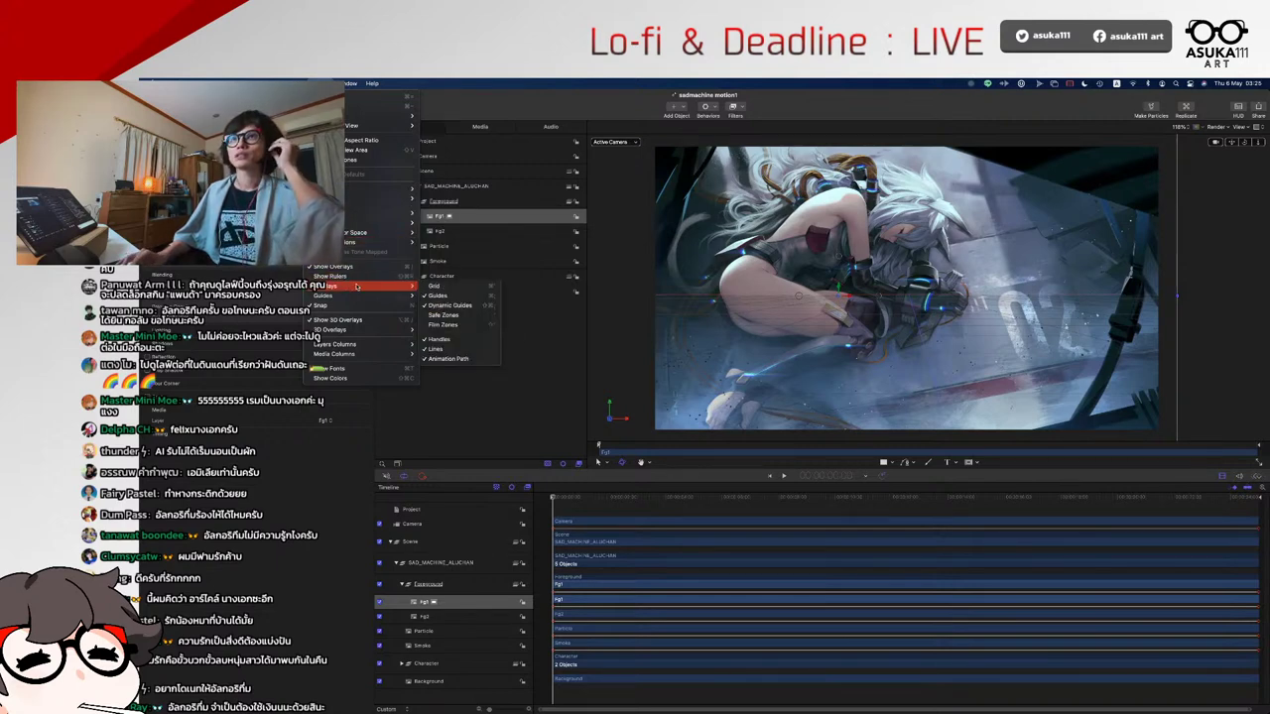
pyautogui.click(355, 264)
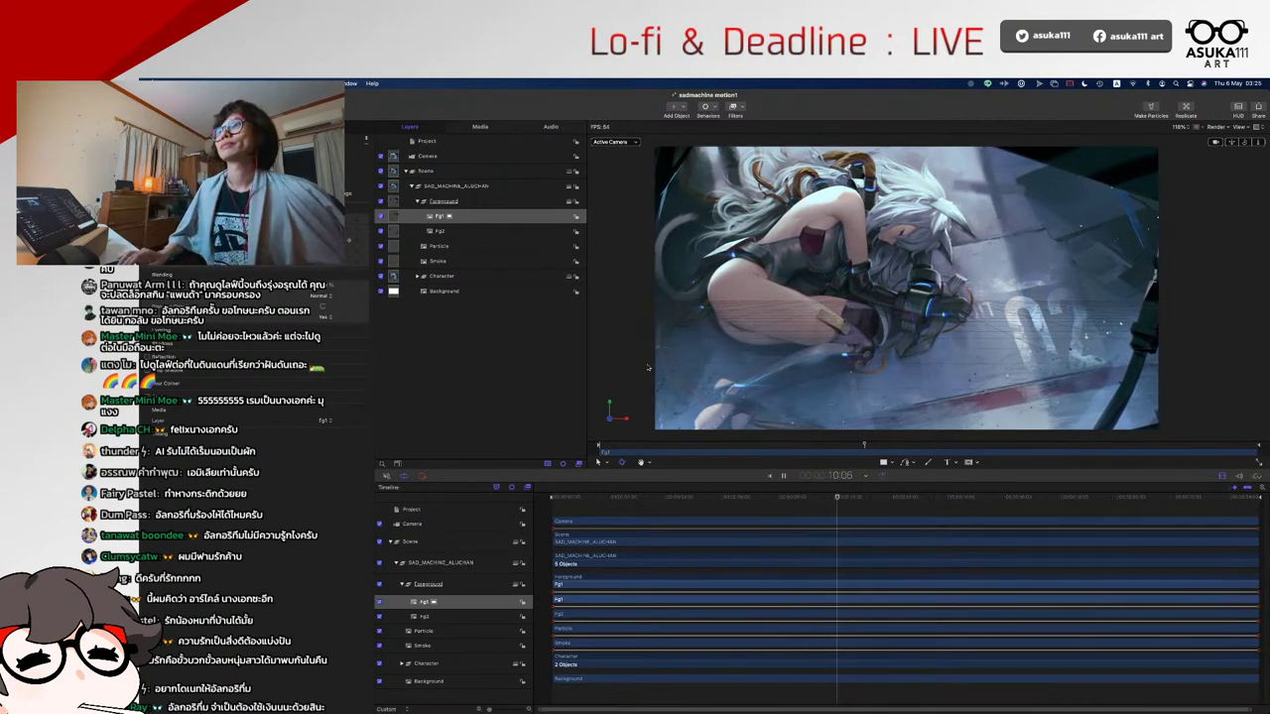
# - Play back the foreground parallax without overlays and return to the first frame
pyautogui.click(783, 477)
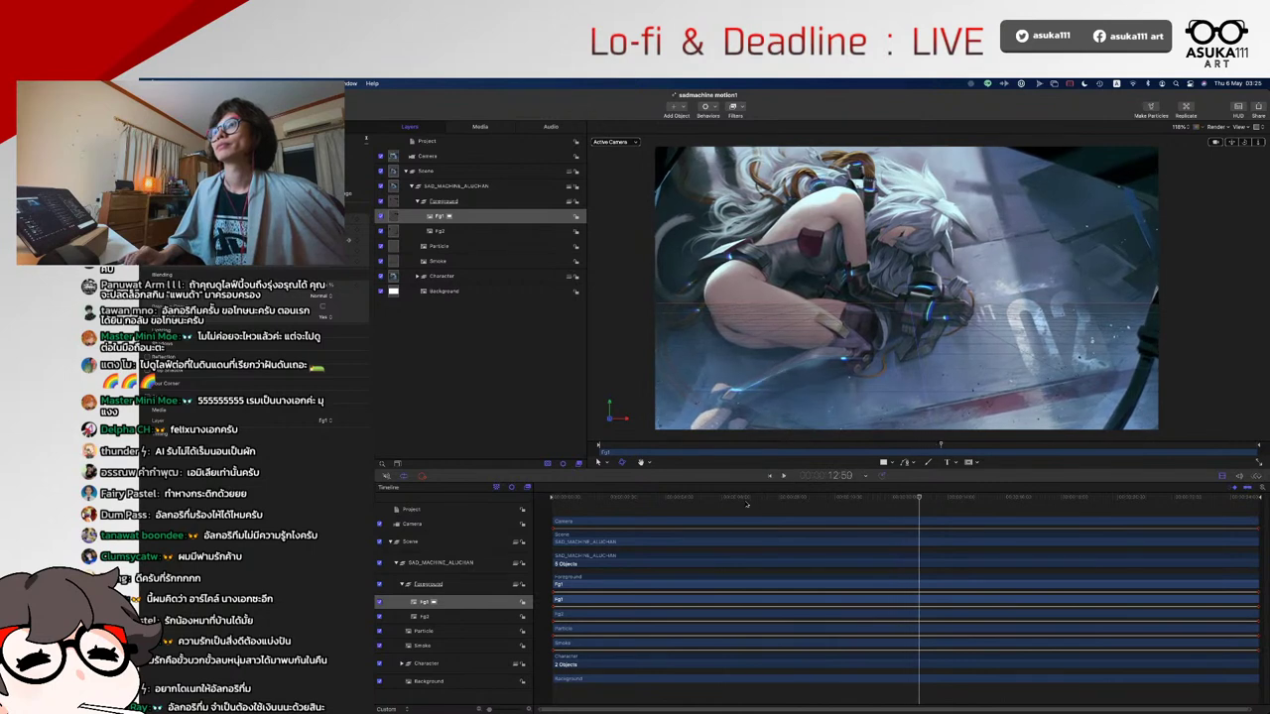
pyautogui.click(746, 499)
pyautogui.moveTo(717, 500); pyautogui.dragTo(541, 506)
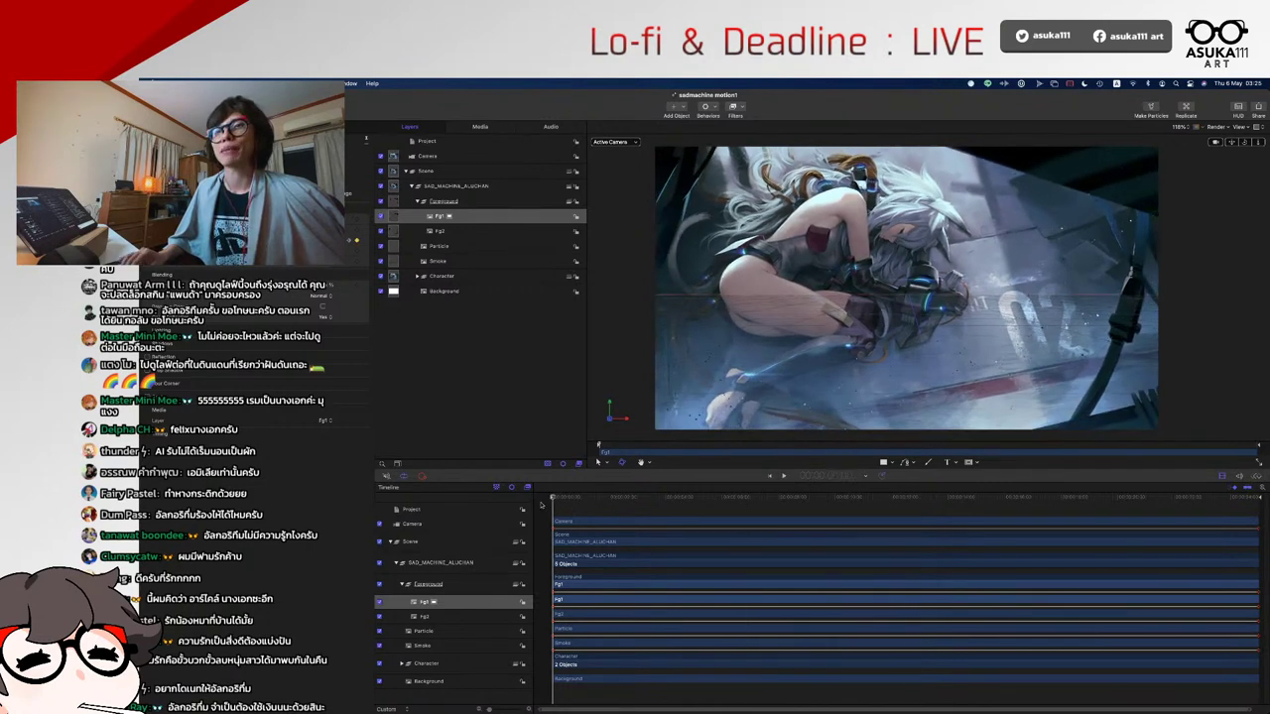
# - Add a third pair of camera transform keyframes at the first frame and 24:59 to tilt the view slightly, and play the result
pyautogui.click(436, 542)
pyautogui.click(437, 523)
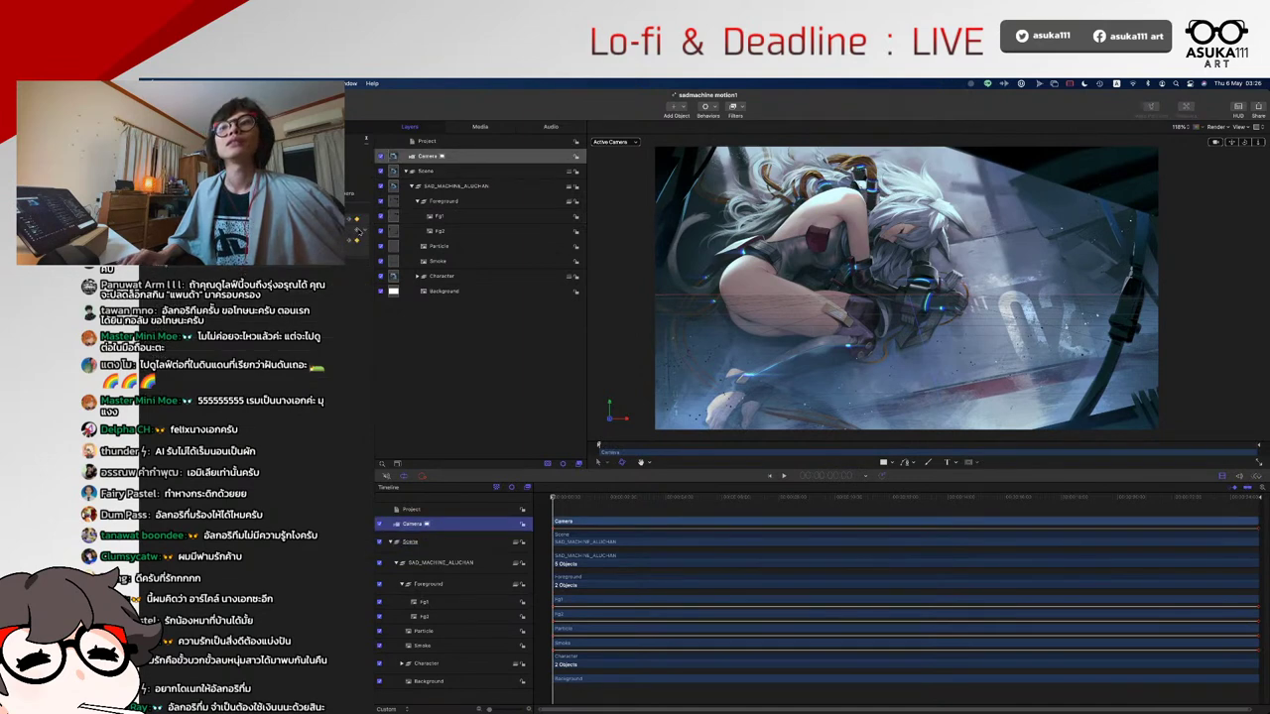
pyautogui.click(1214, 495)
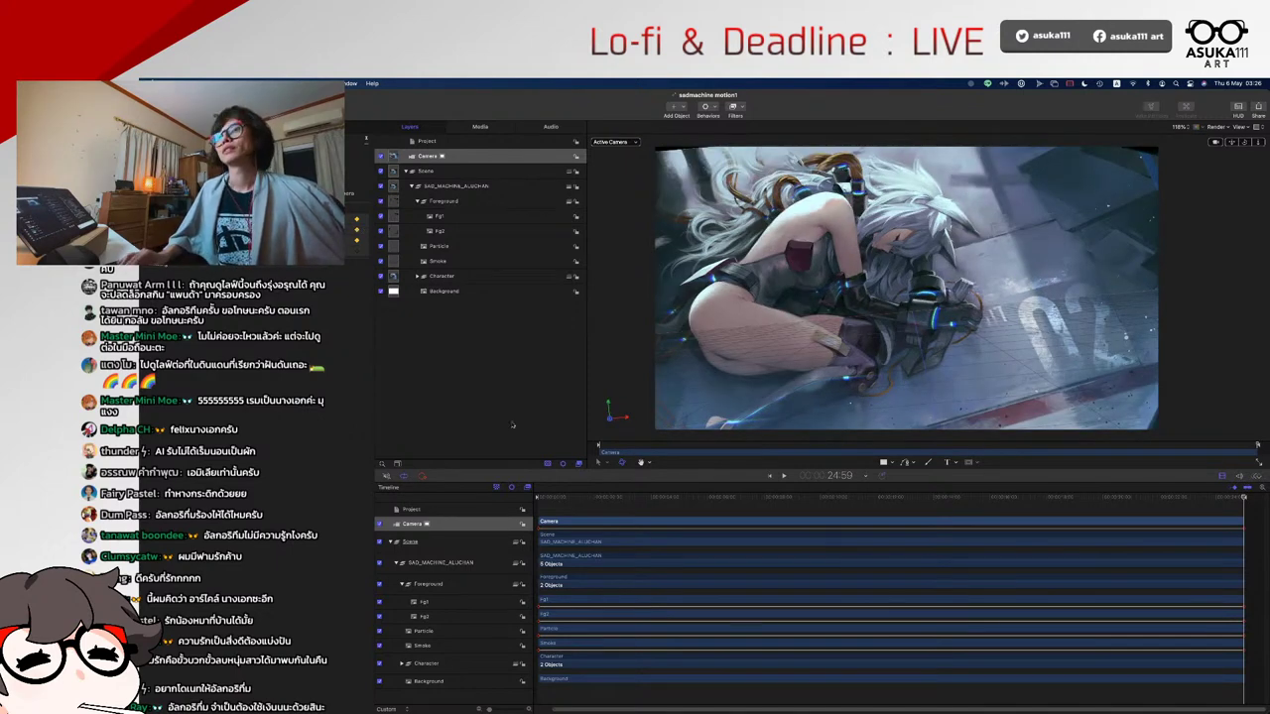
pyautogui.click(562, 497)
pyautogui.click(545, 499)
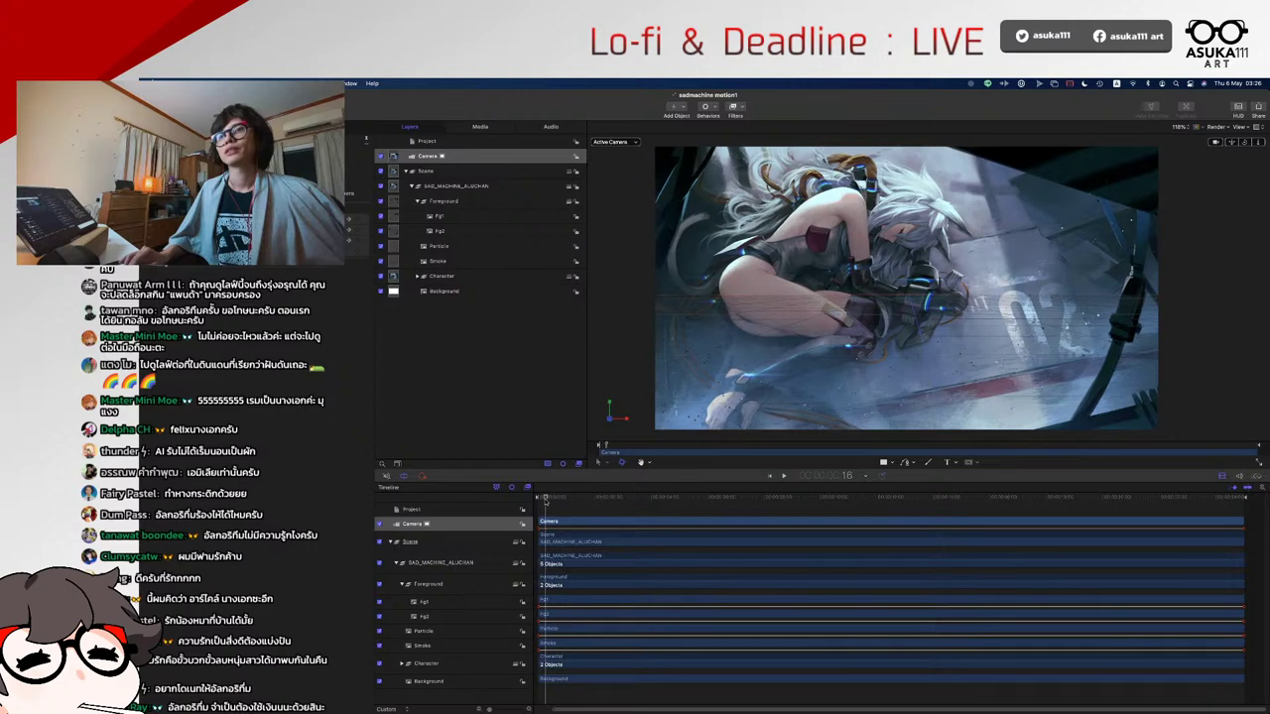
pyautogui.moveTo(543, 500); pyautogui.dragTo(541, 510)
pyautogui.press('space')
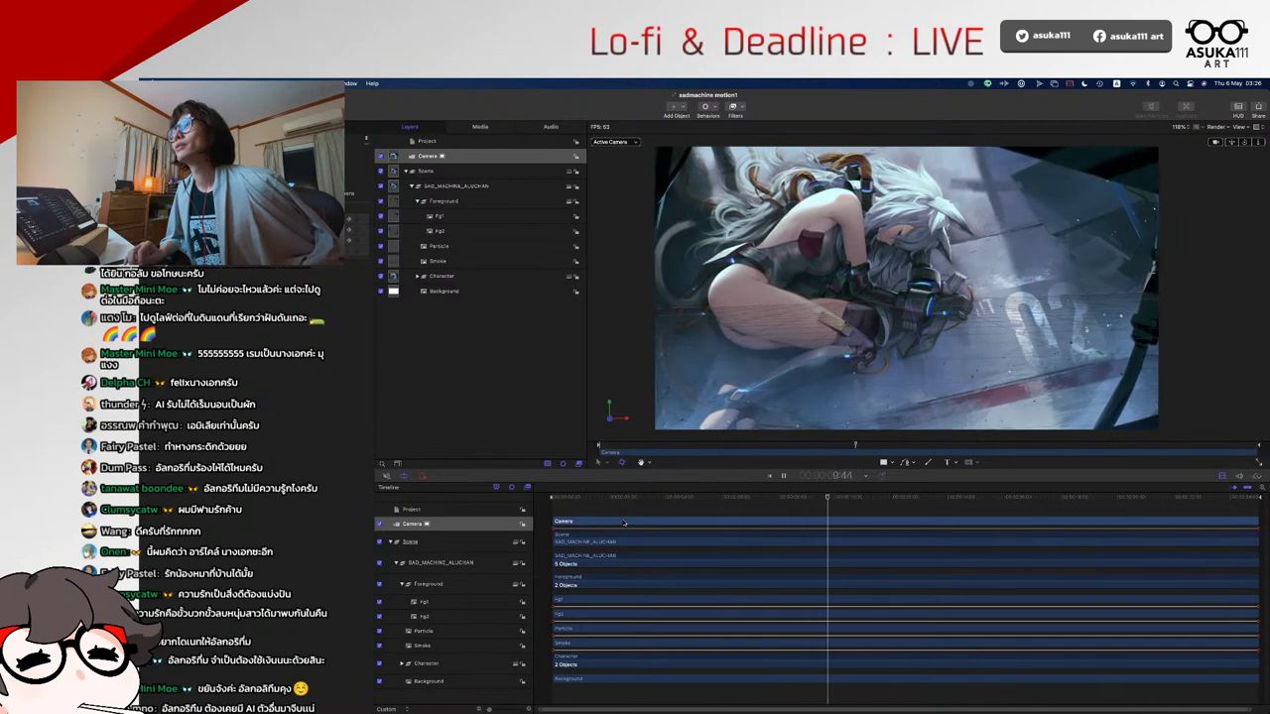
pyautogui.press('space')
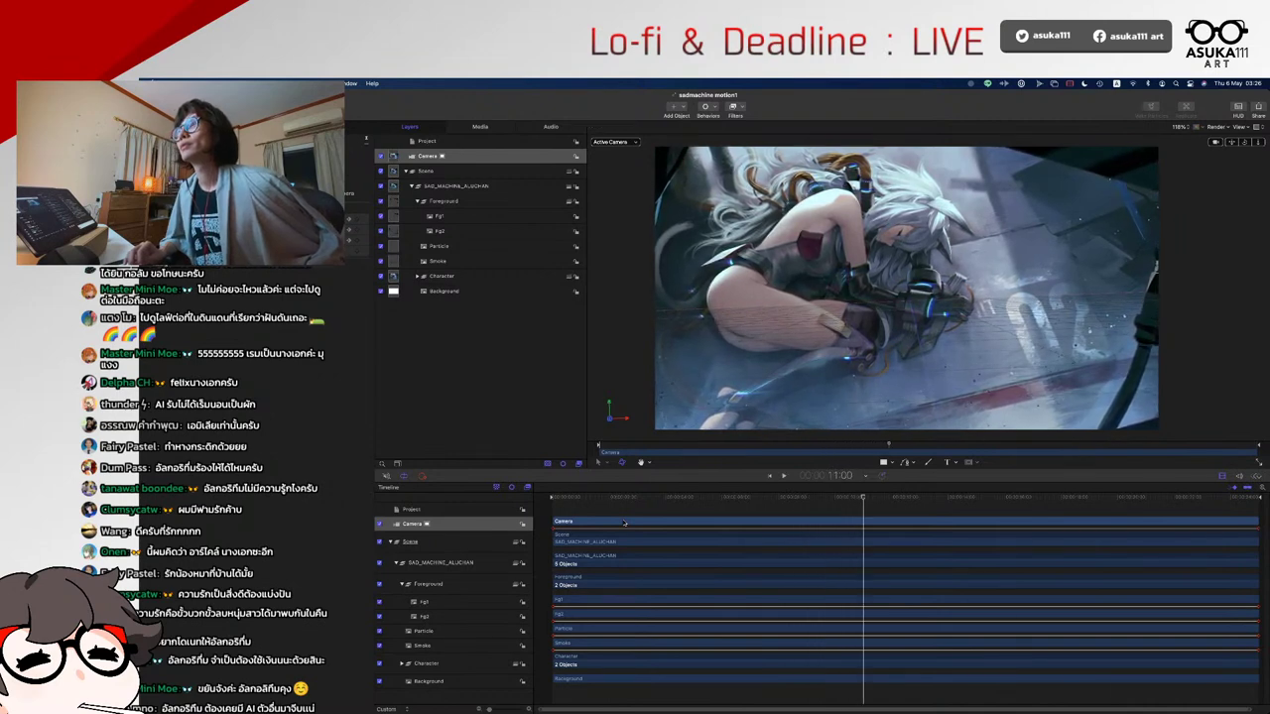
# - Add a glint filter that produces horizontal light streaks to the Led layer in the Character group, and scrub to check it
pyautogui.click(400, 585)
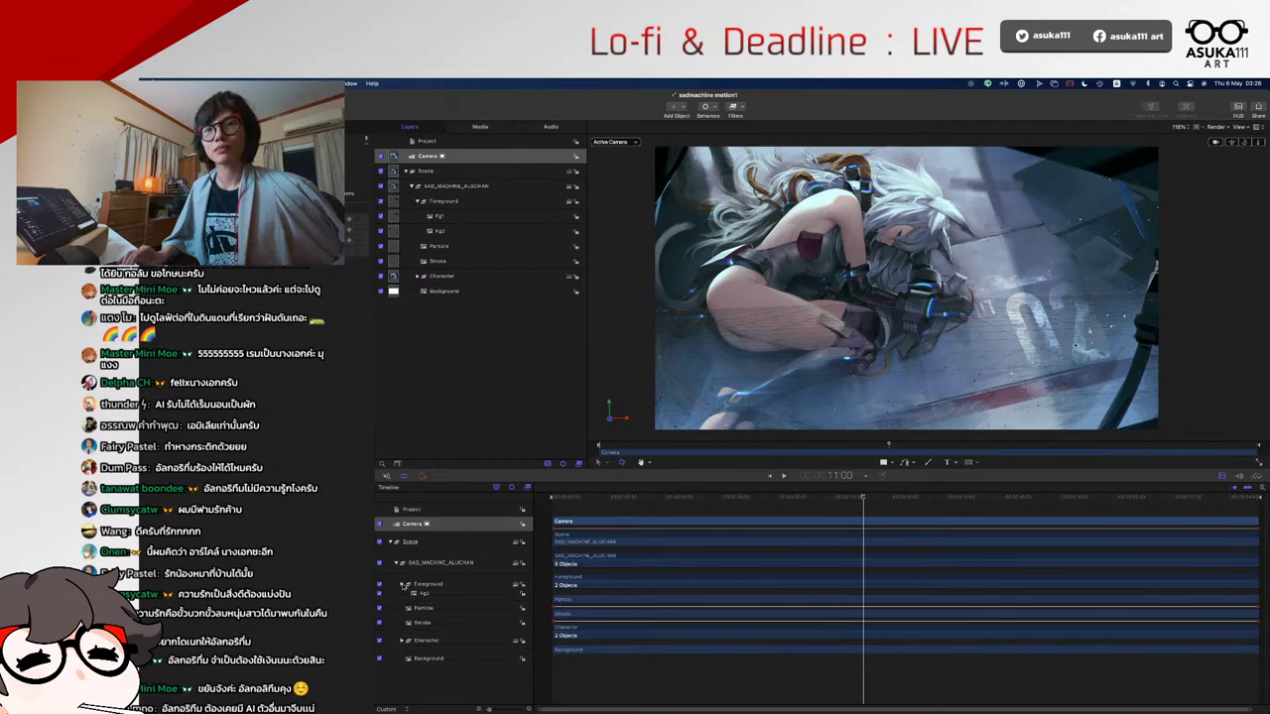
pyautogui.click(432, 602)
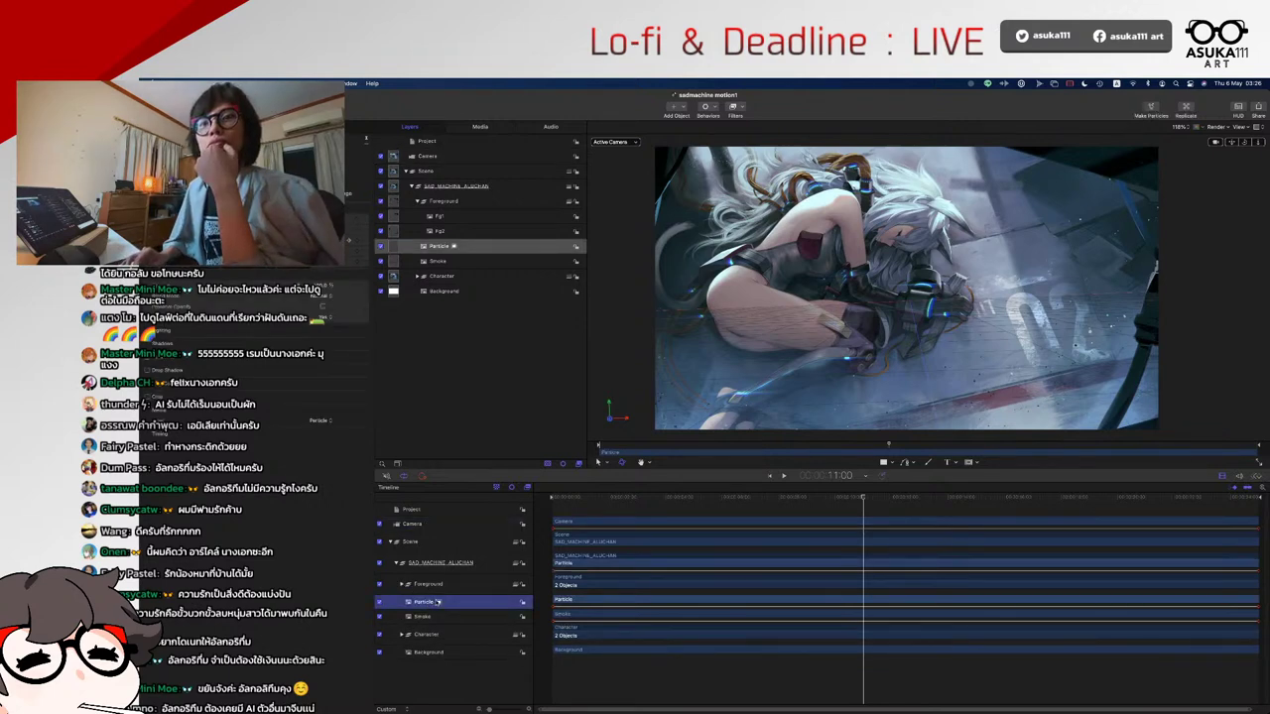
pyautogui.click(413, 634)
pyautogui.click(402, 634)
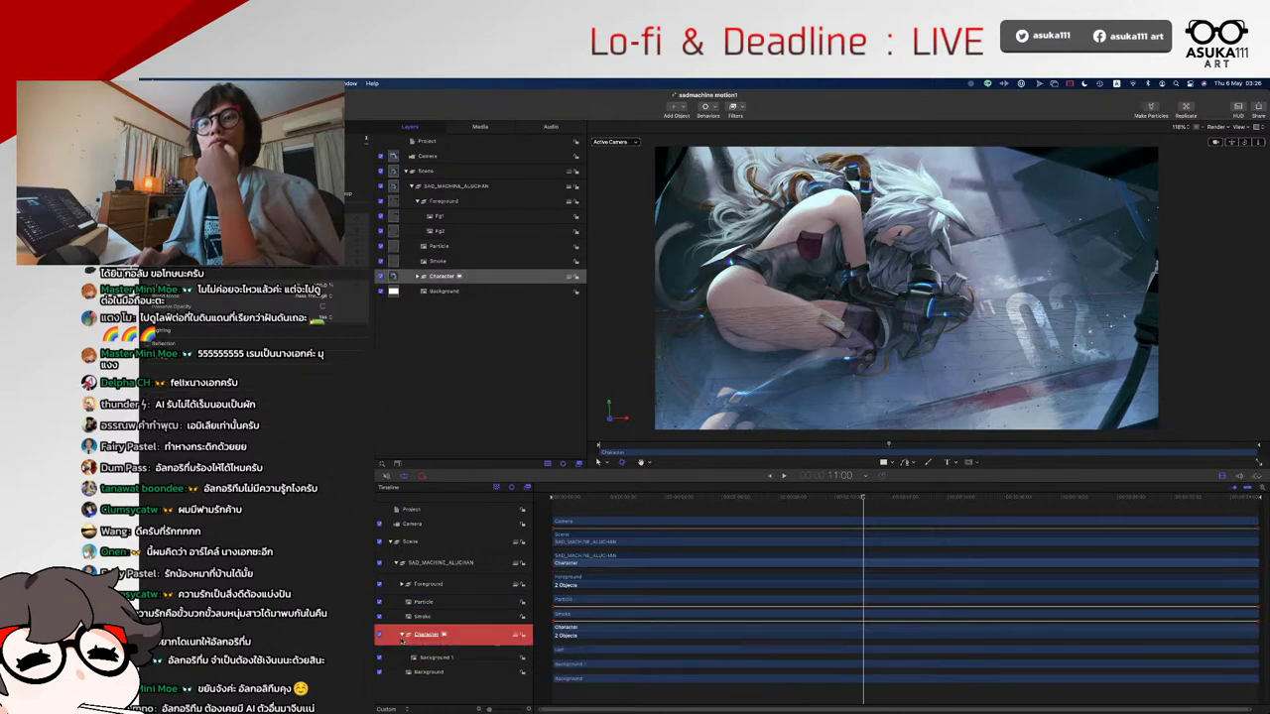
pyautogui.click(426, 650)
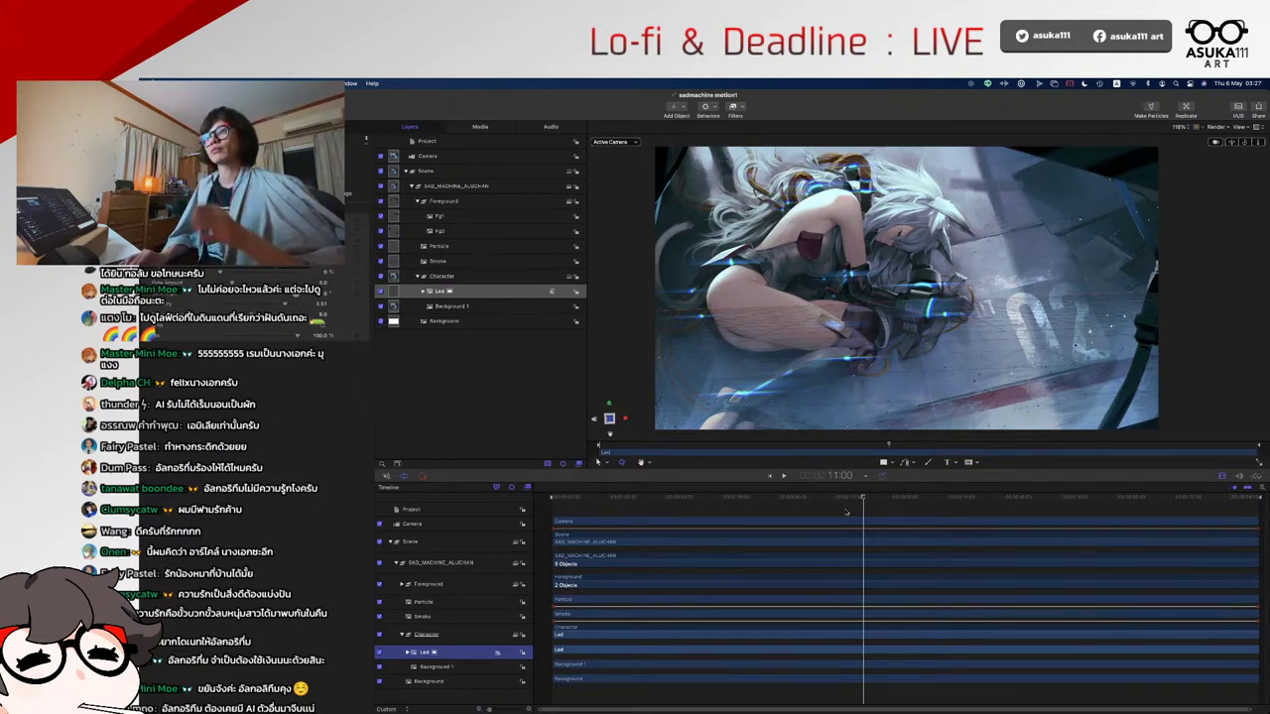
pyautogui.click(609, 418)
pyautogui.moveTo(861, 498); pyautogui.dragTo(675, 527)
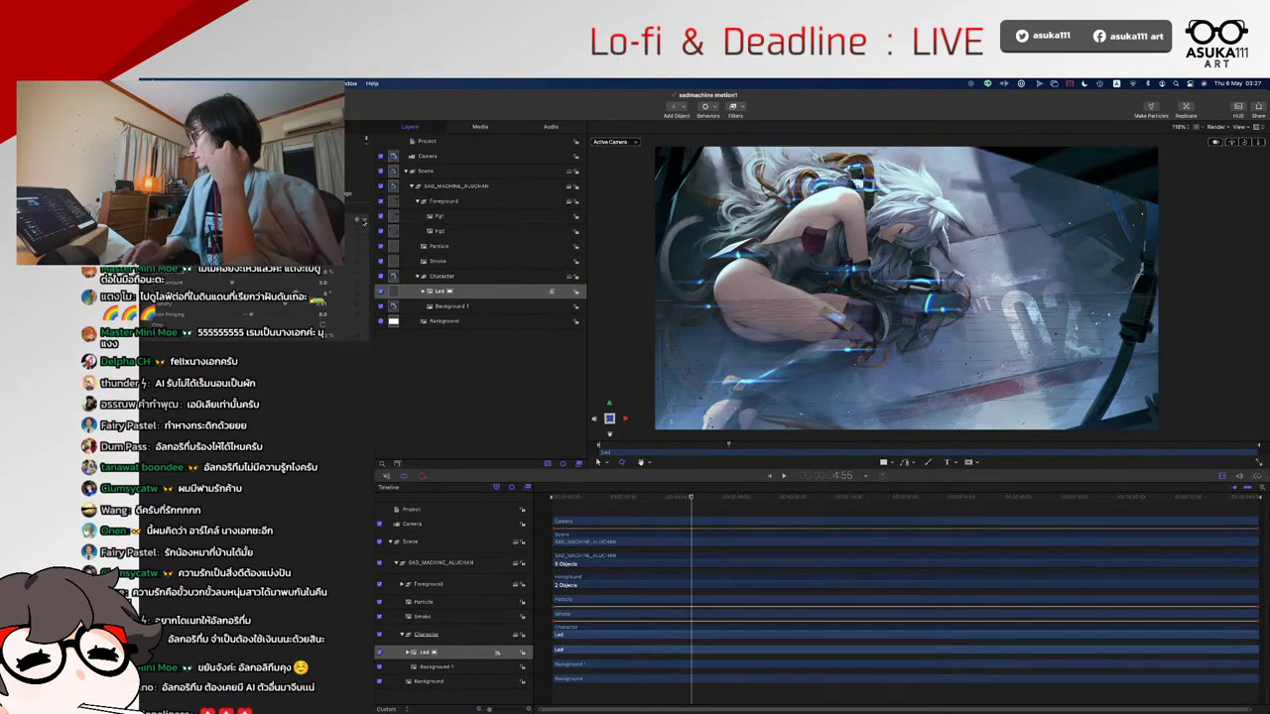
pyautogui.click(362, 220)
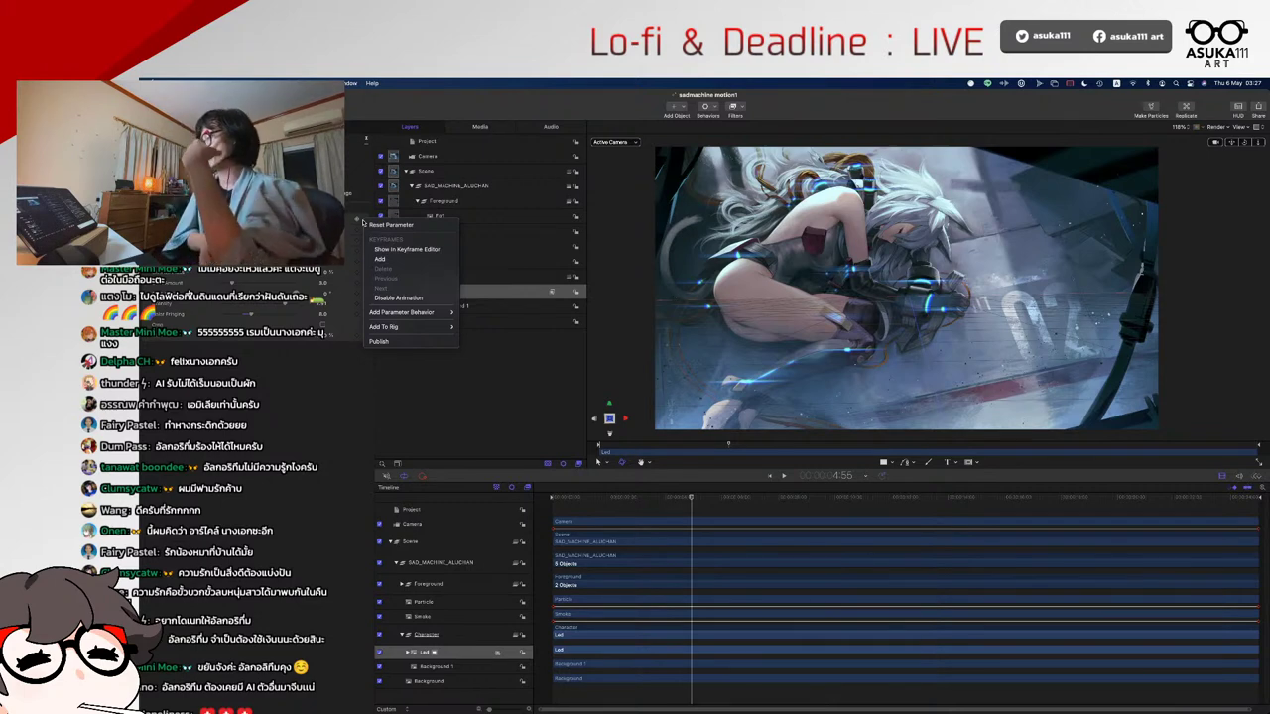
pyautogui.click(420, 96)
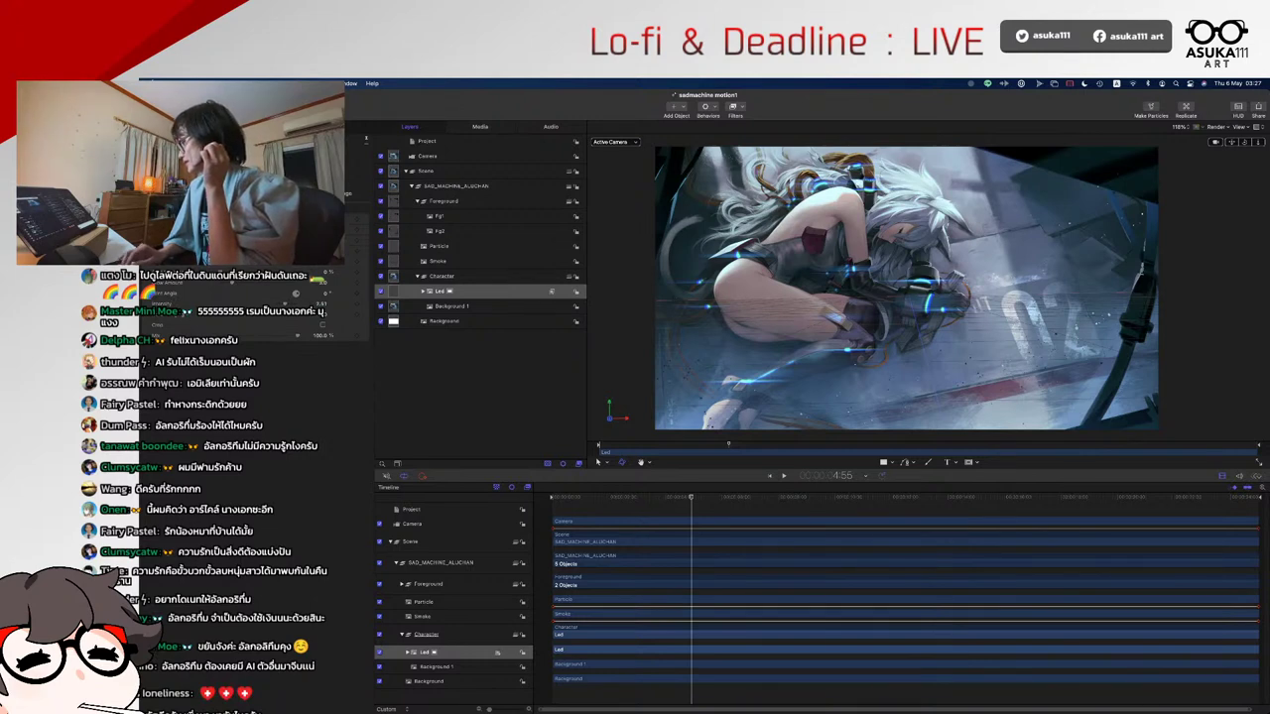
pyautogui.press('super+Tab')
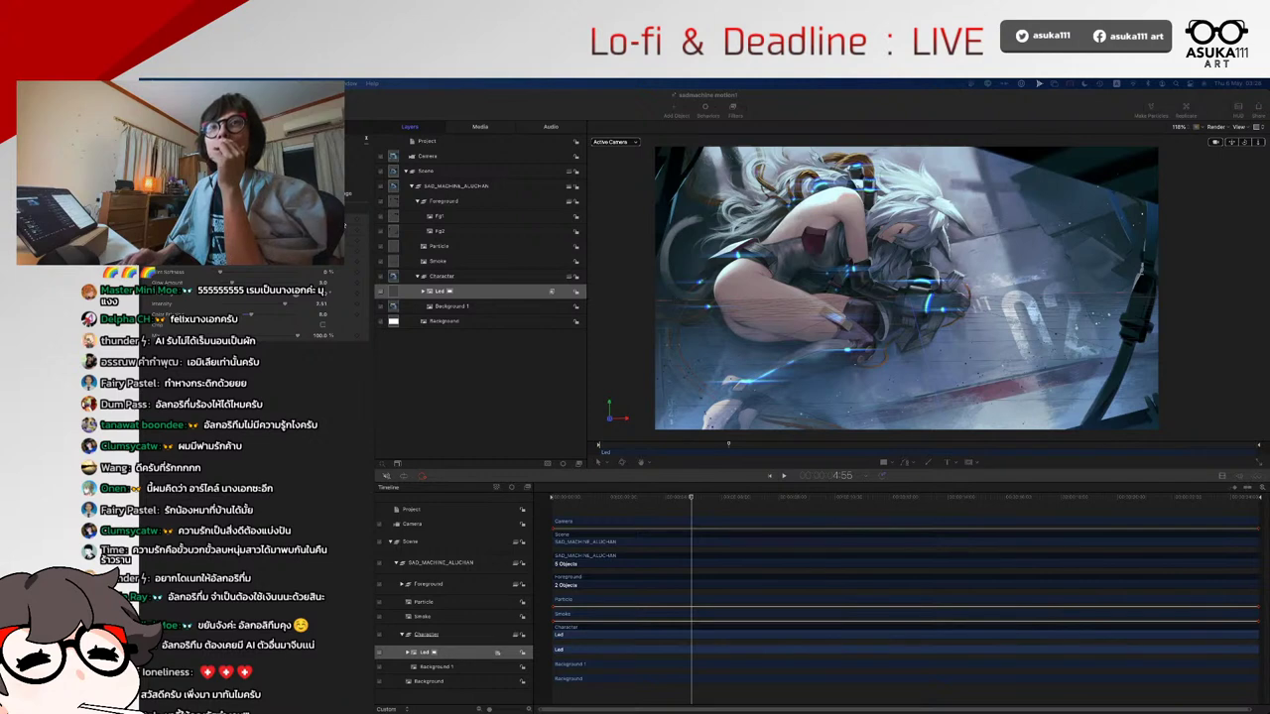
# - Add an Oscillate parameter behavior to the exposure of the Led layer's glint filter, and play from the start to preview the pulsing
pyautogui.click(364, 221)
pyautogui.click(364, 222)
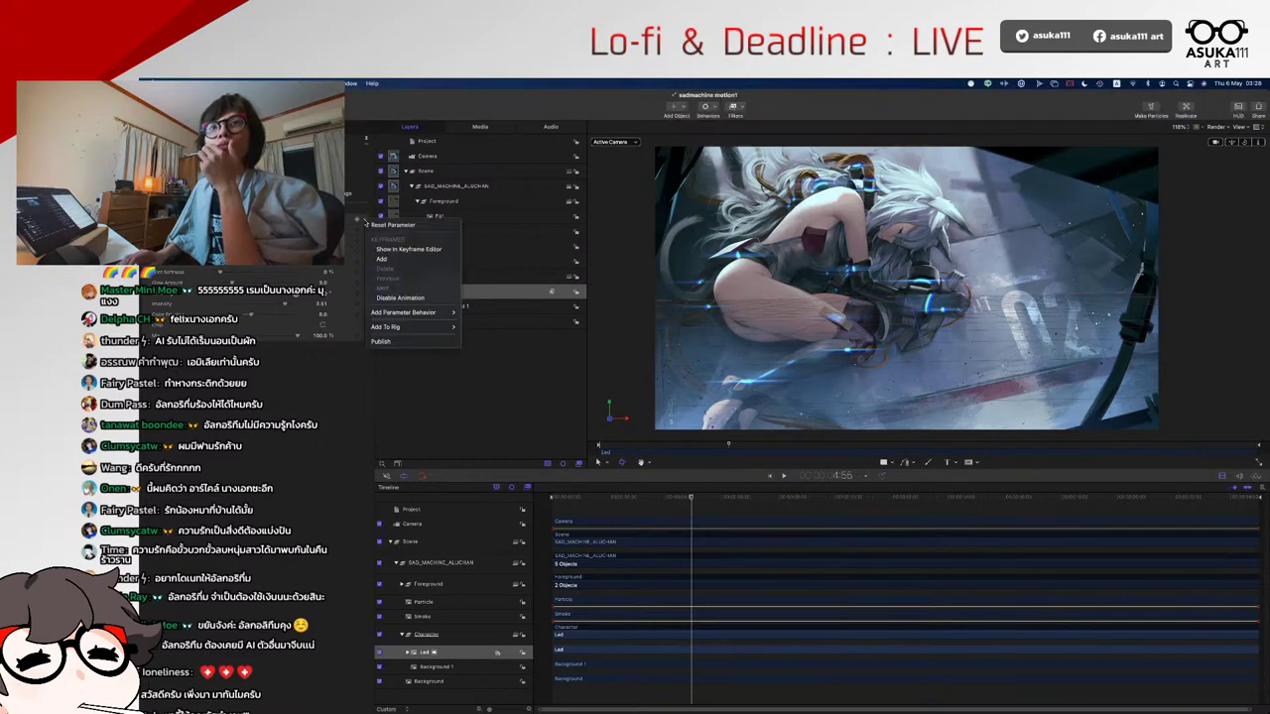
pyautogui.moveTo(428, 328)
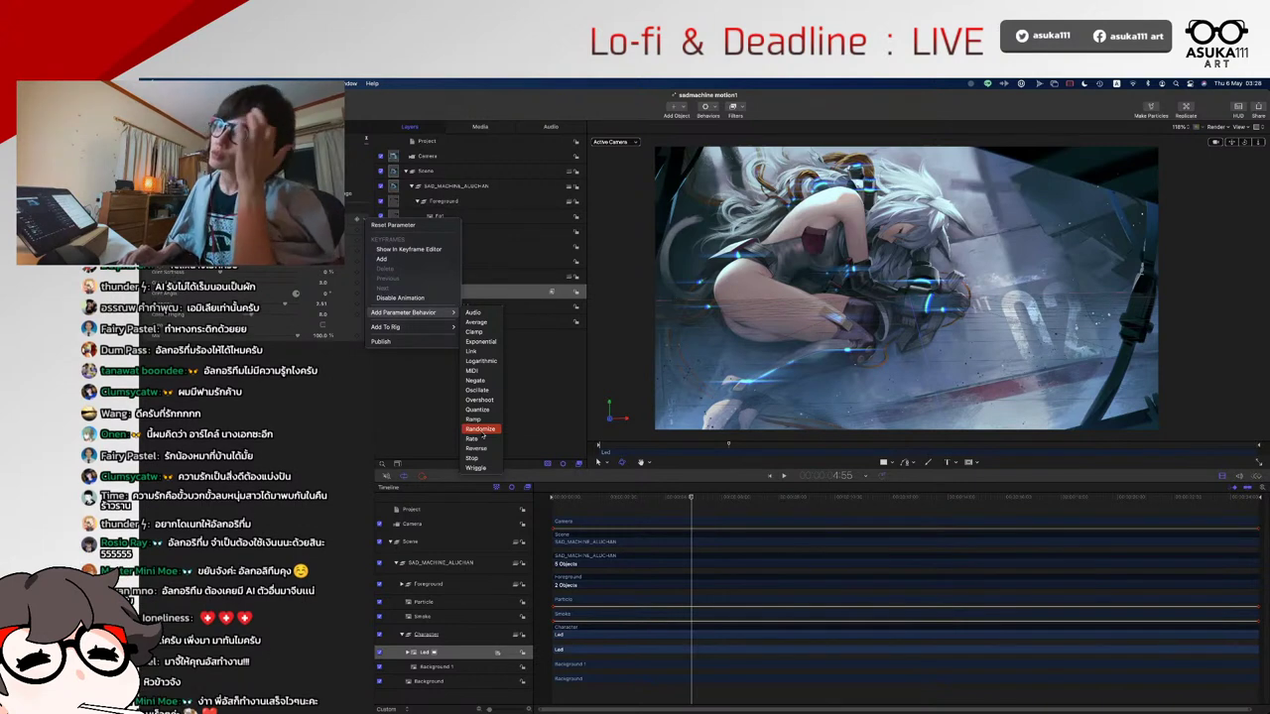
pyautogui.click(482, 393)
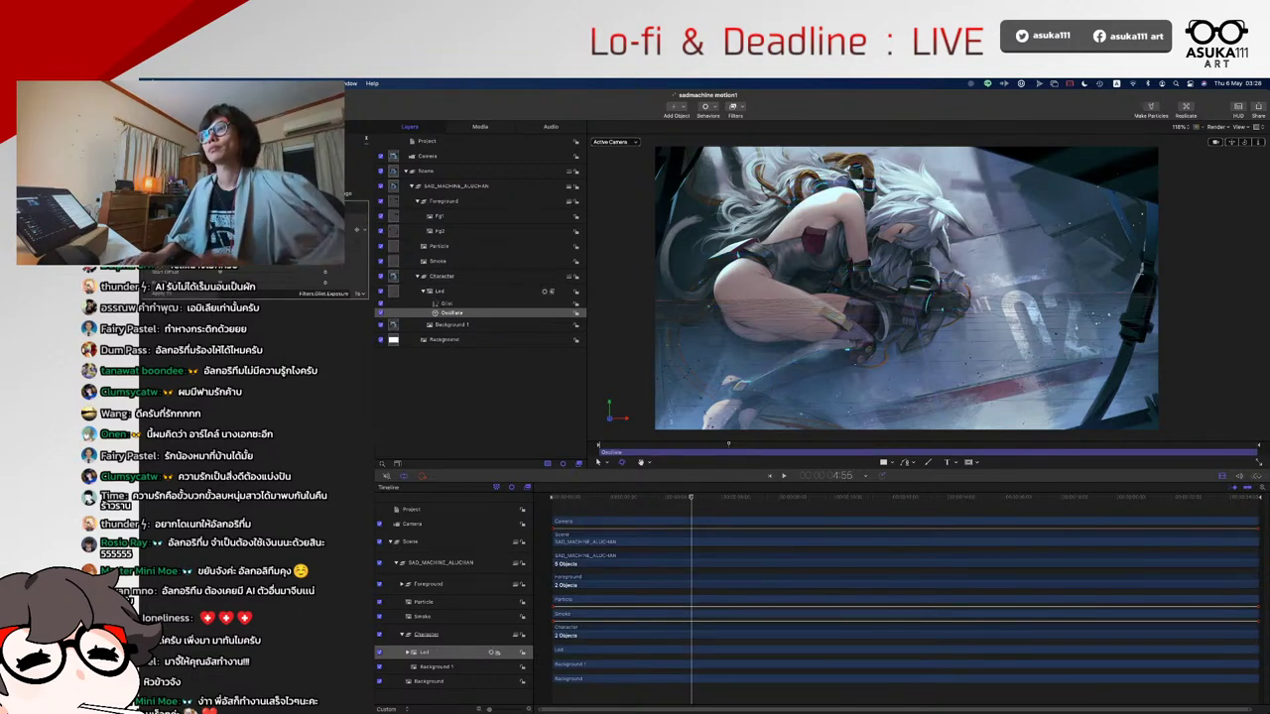
pyautogui.click(563, 498)
pyautogui.press('space')
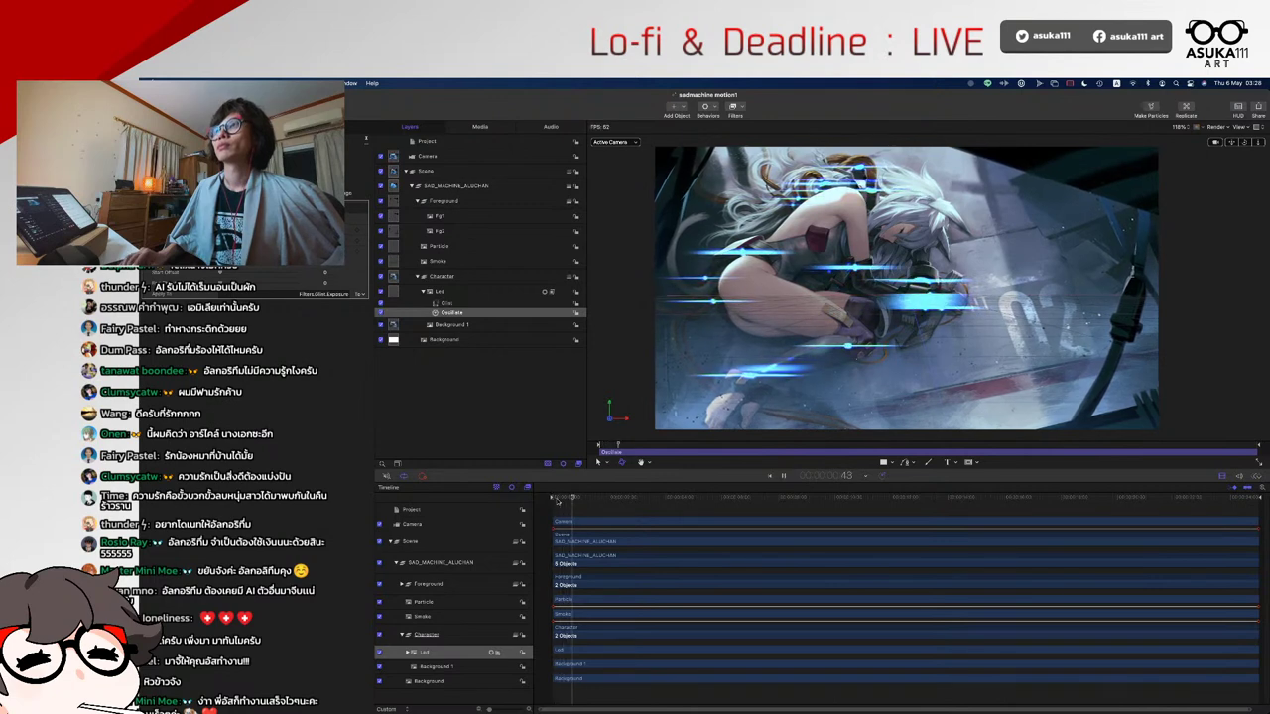
pyautogui.press('space')
pyautogui.press('space')
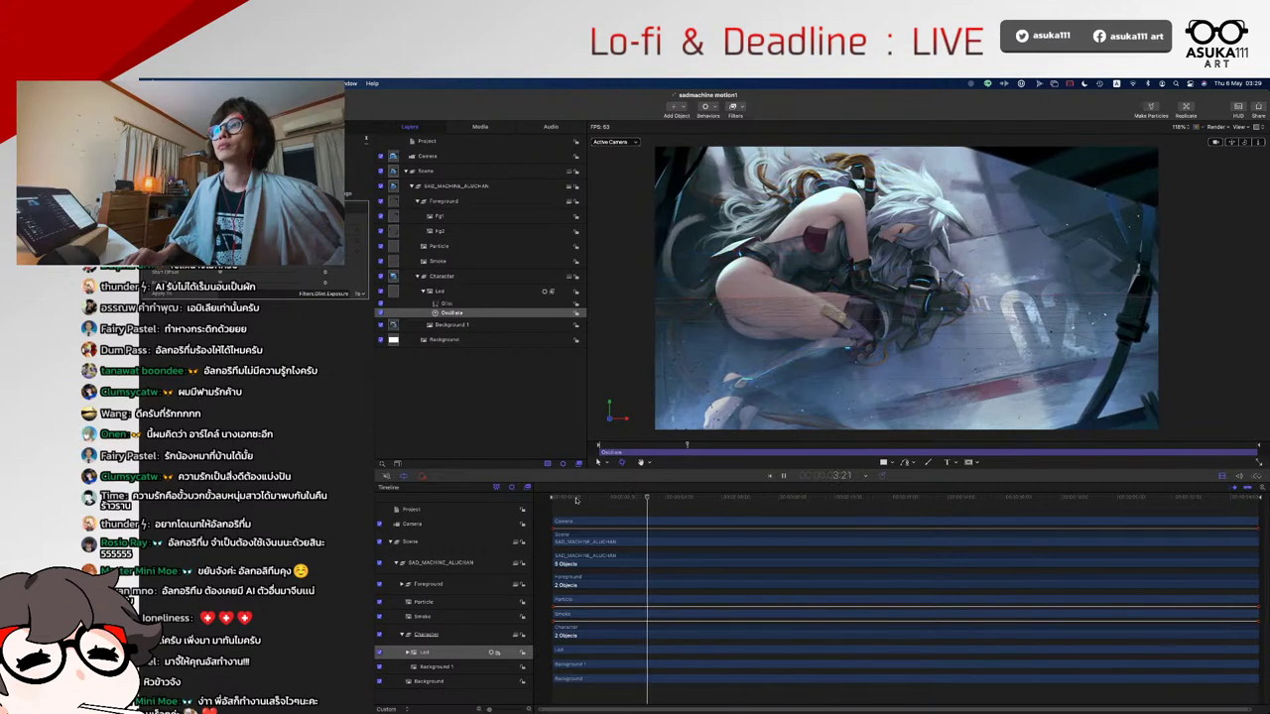
# - Play the animation repeatedly from near or at the first frame to check the pulsing LED glints together with the camera move
pyautogui.press('space')
pyautogui.click(585, 498)
pyautogui.moveTo(585, 498); pyautogui.dragTo(556, 497)
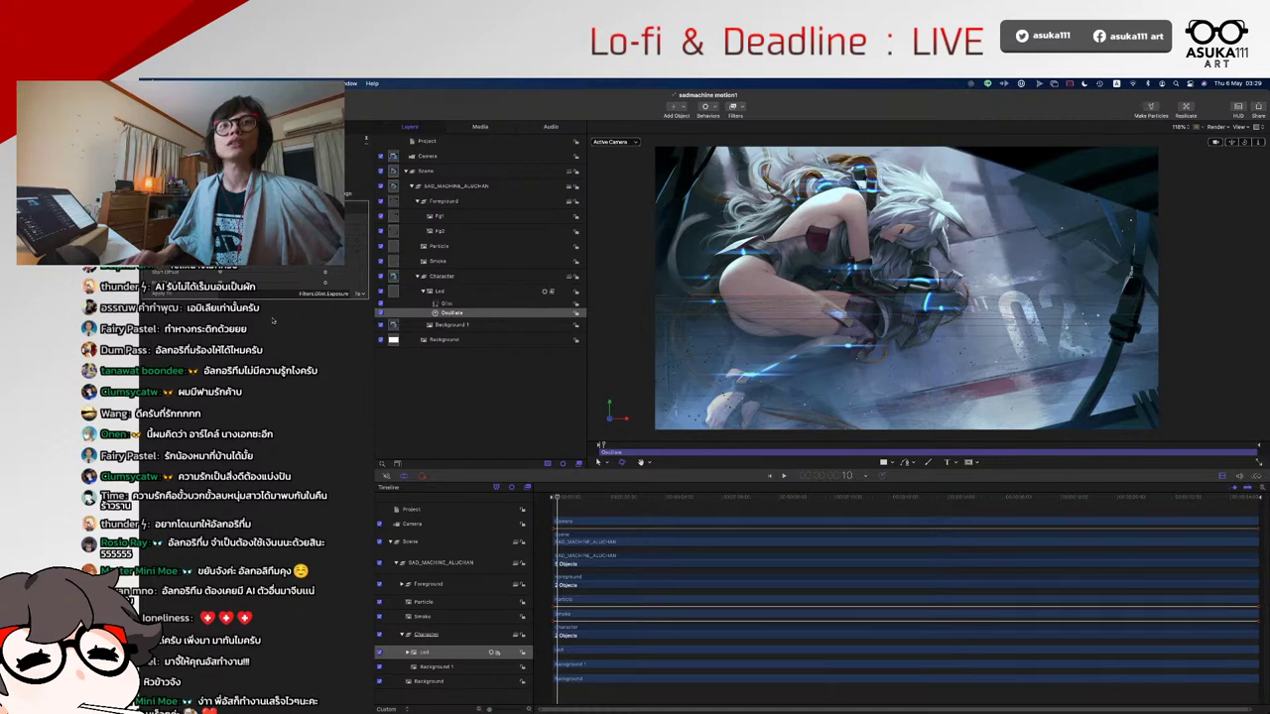
pyautogui.click(552, 498)
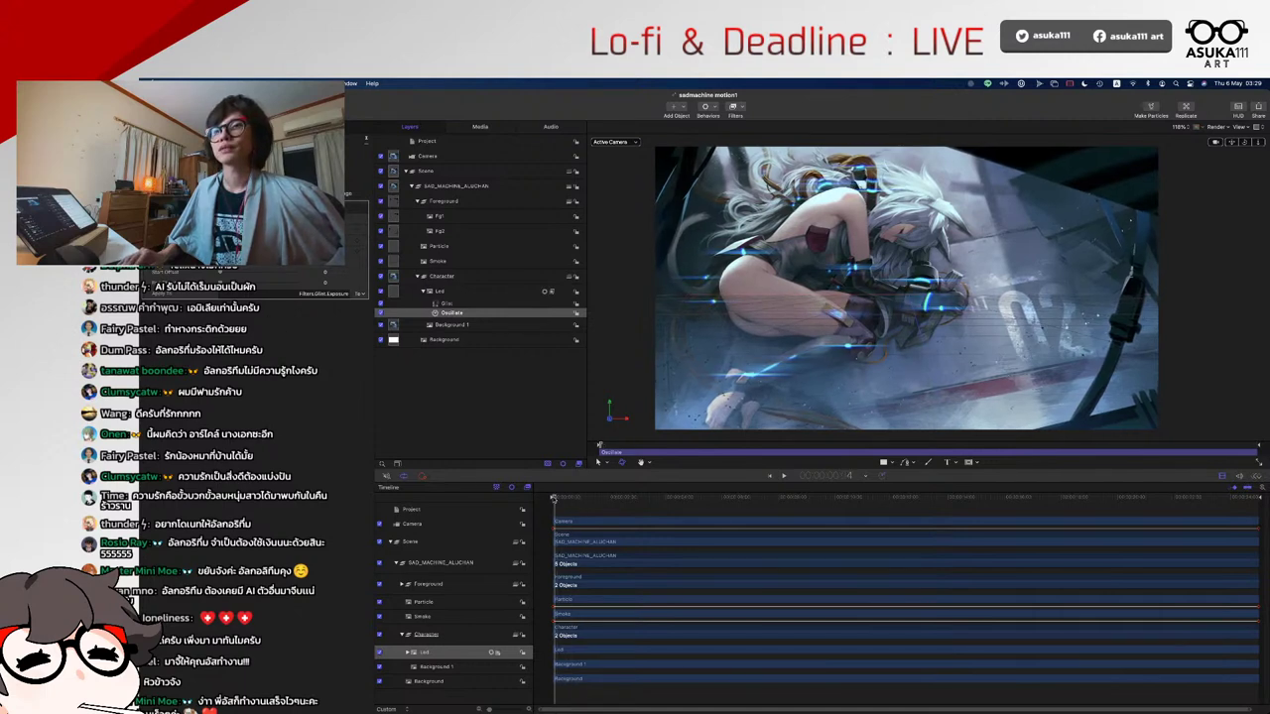
pyautogui.press('space')
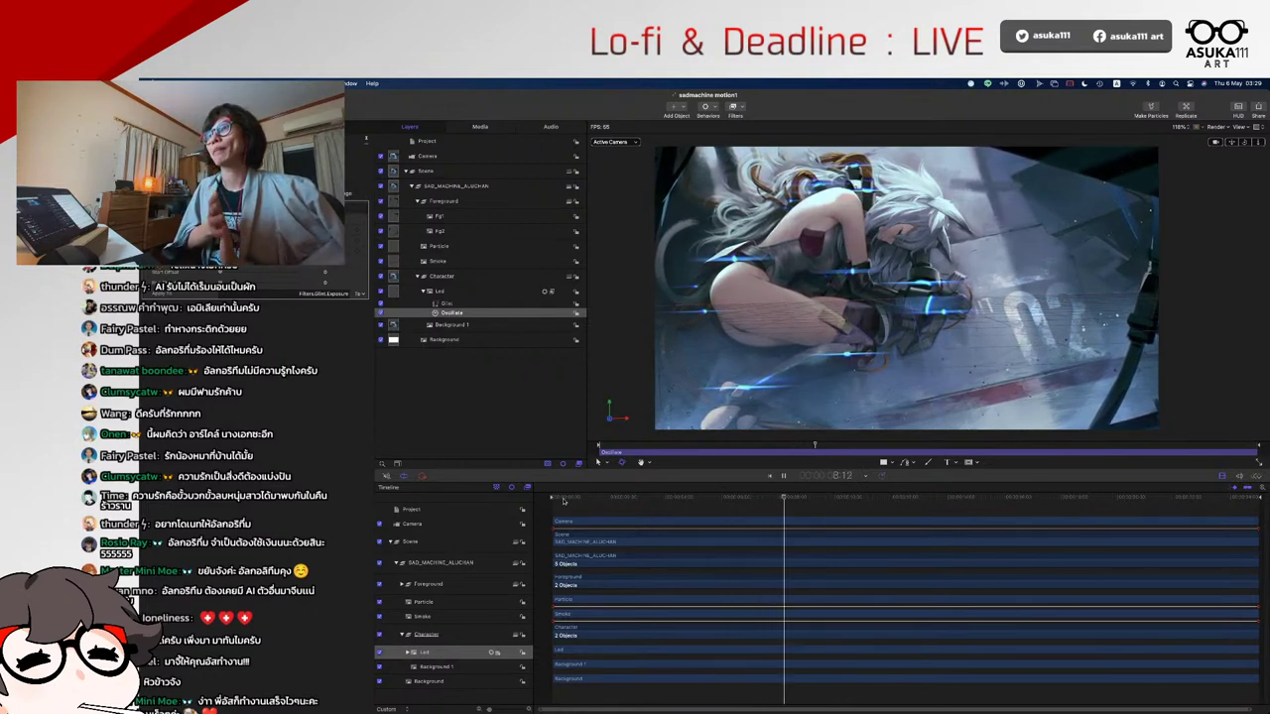
pyautogui.press('space')
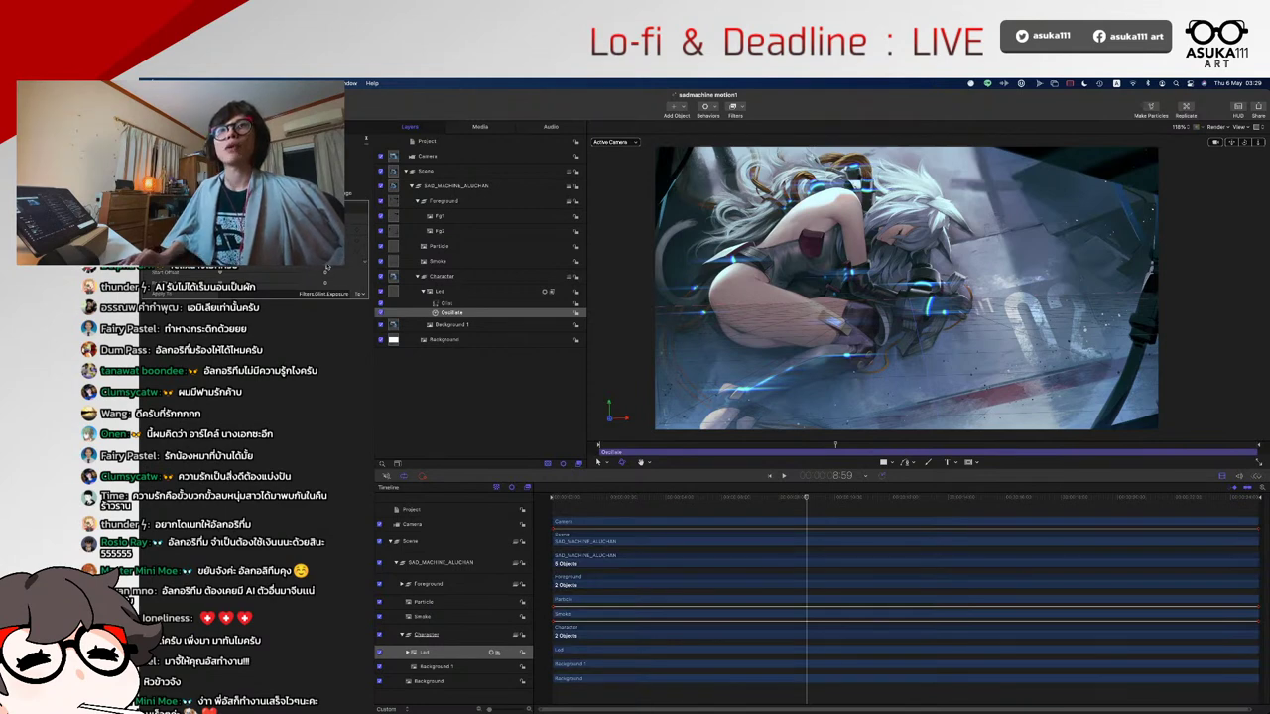
pyautogui.click(592, 496)
pyautogui.press('space')
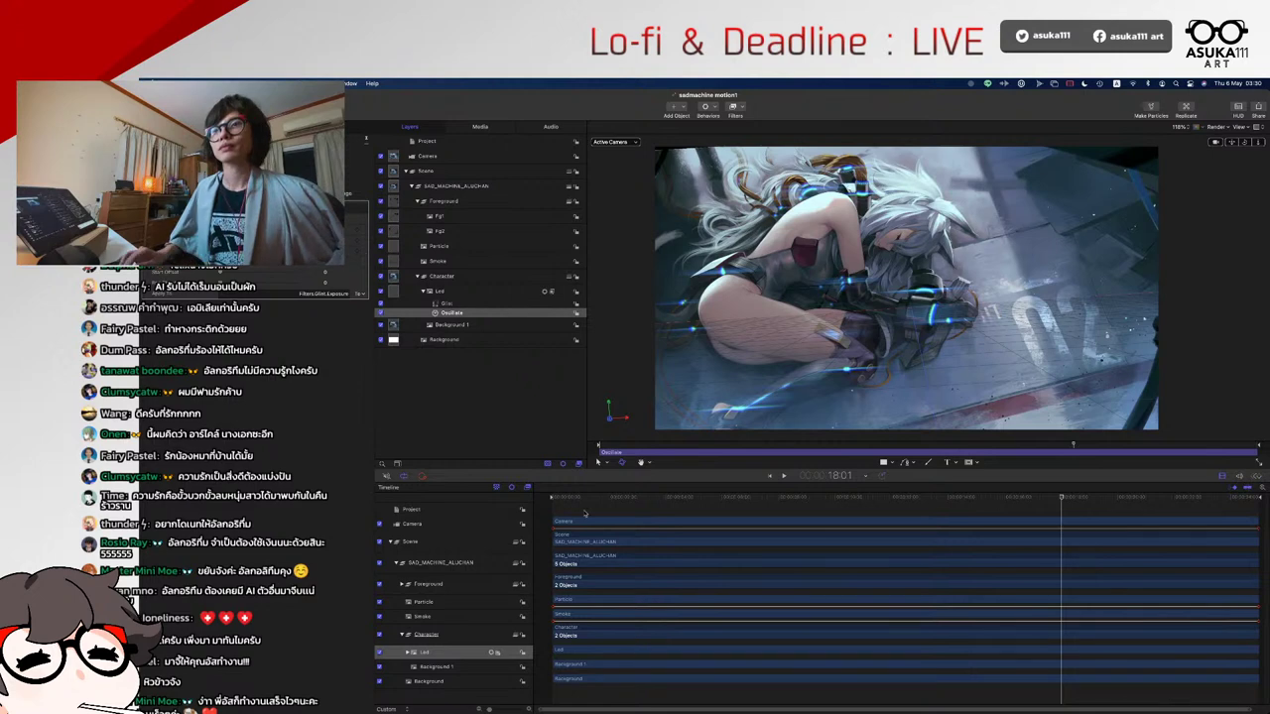
pyautogui.press('Home')
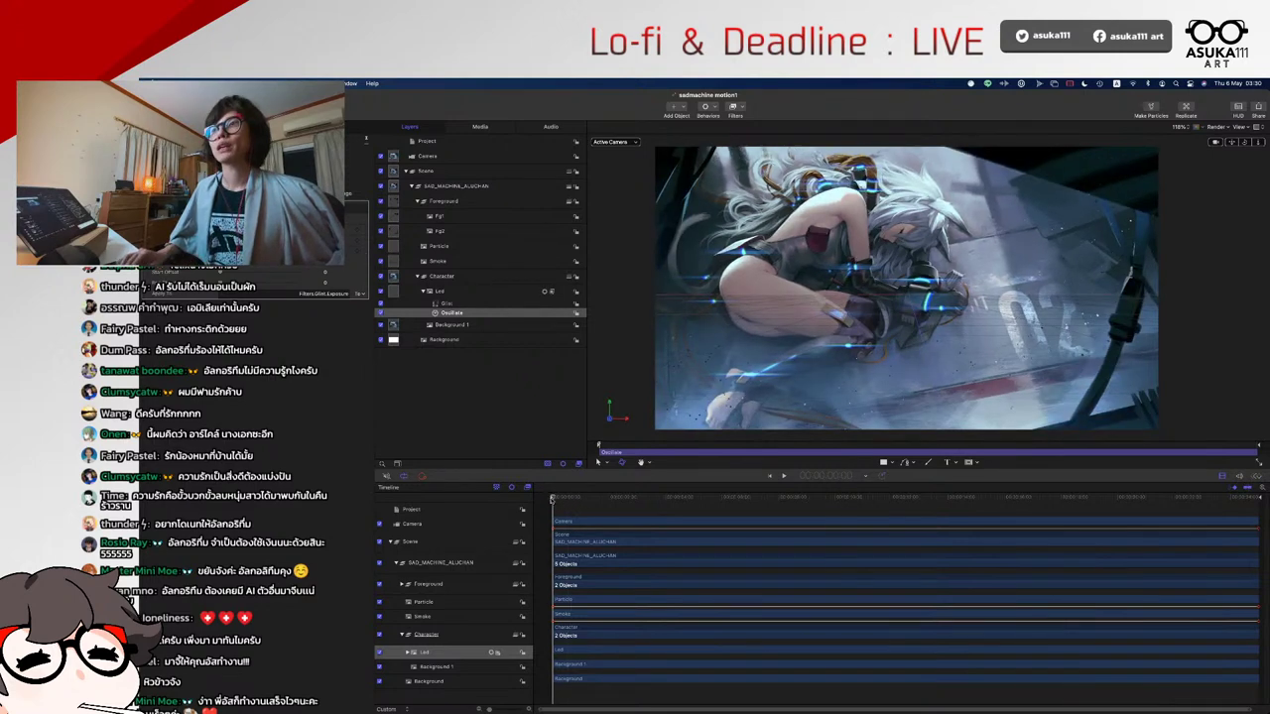
pyautogui.press('space')
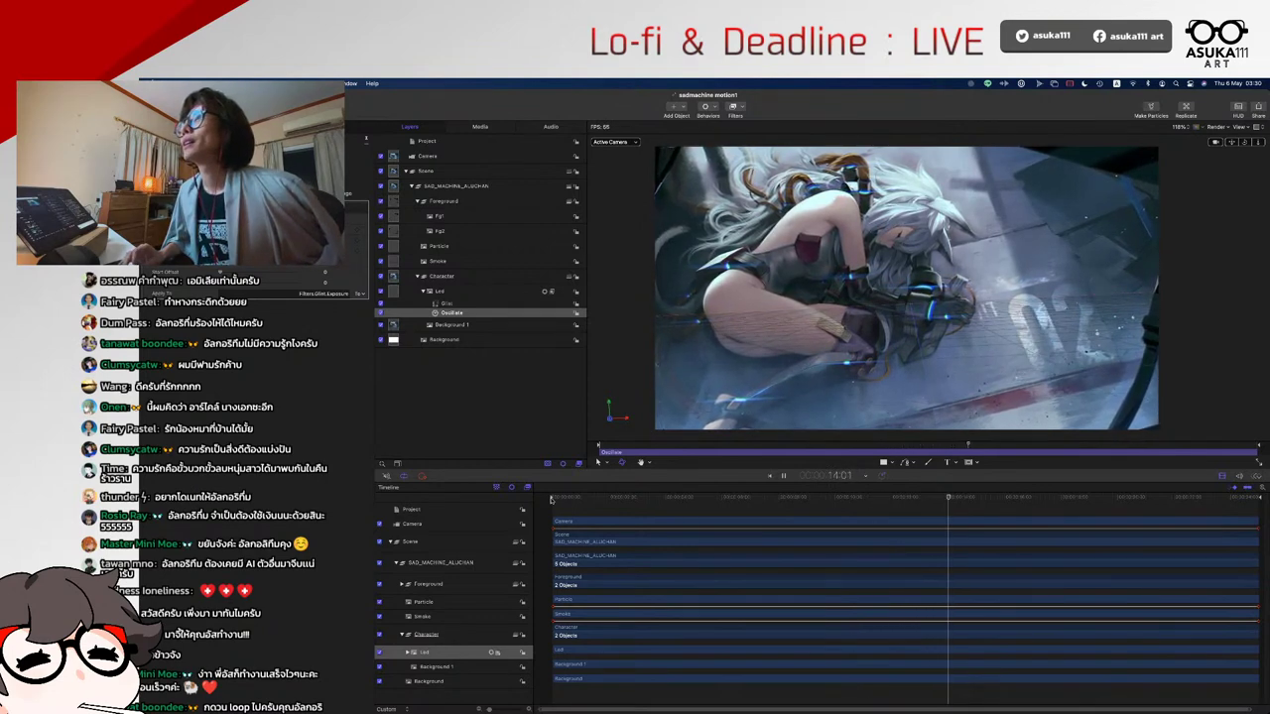
pyautogui.press('space')
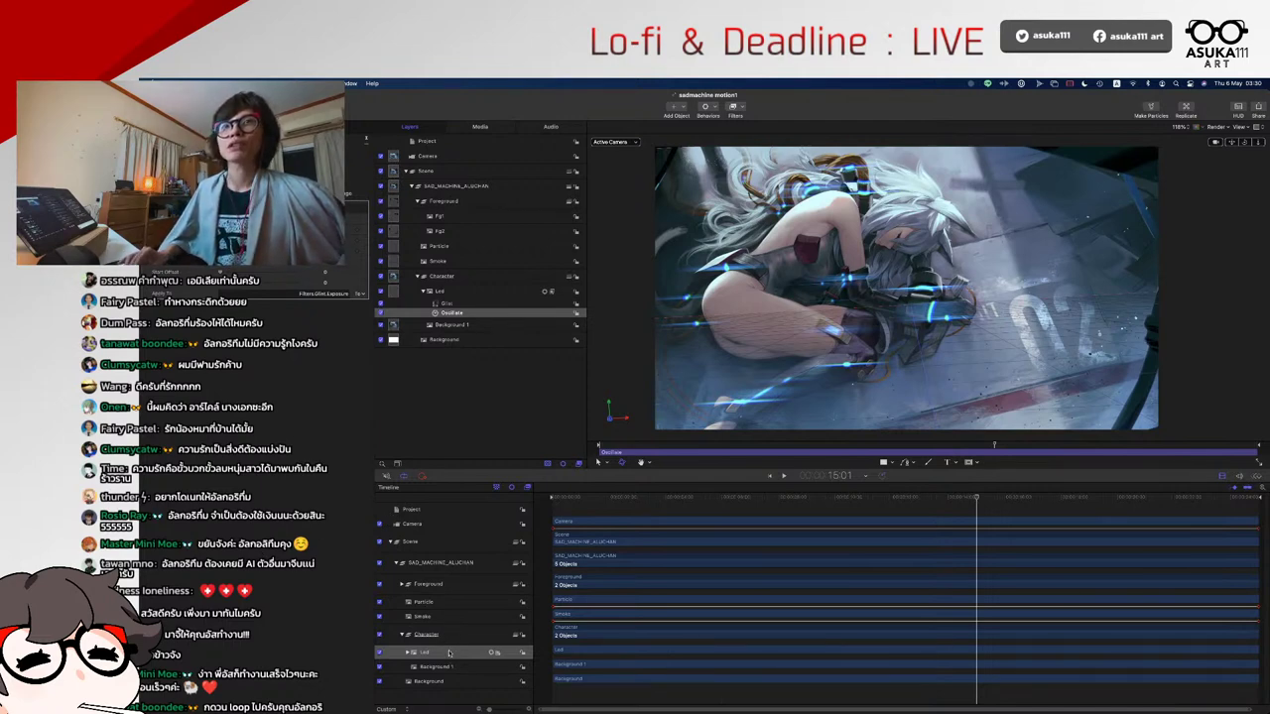
# - Add a Randomize parameter behavior to the opacity of the Led layer and play the animation to check the flicker
pyautogui.rightClick(448, 651)
pyautogui.click(431, 653)
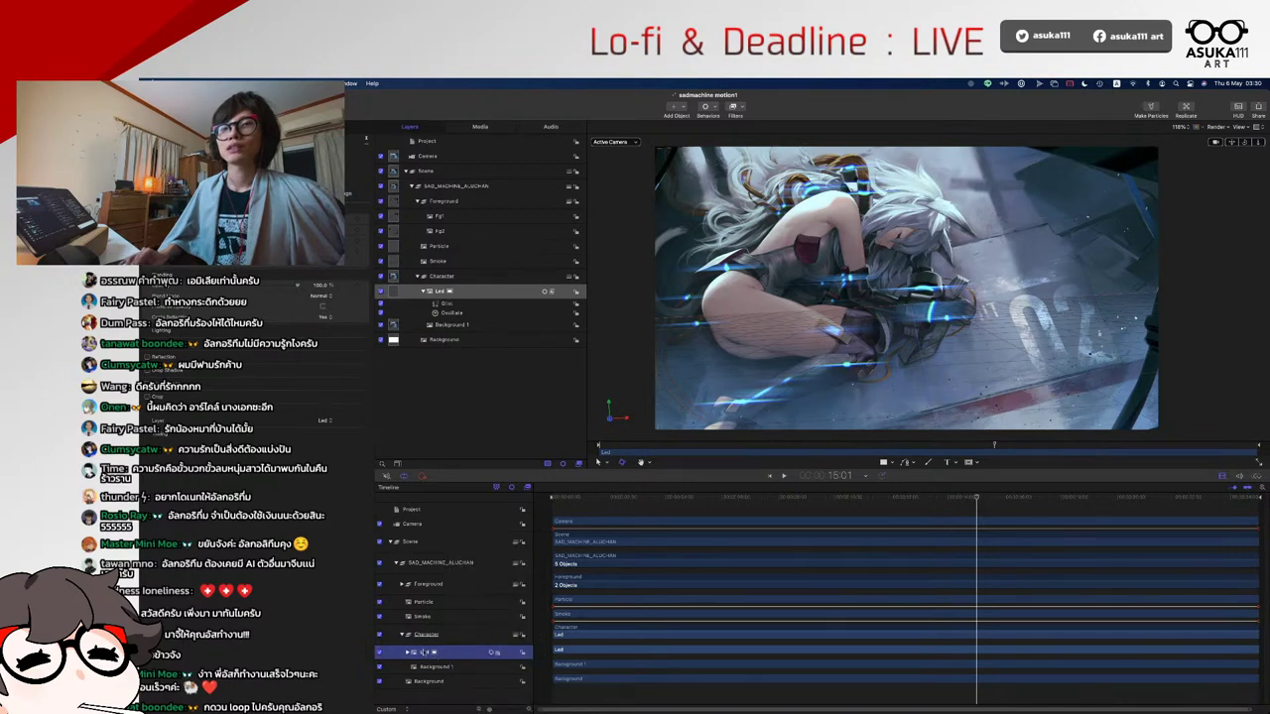
pyautogui.click(367, 289)
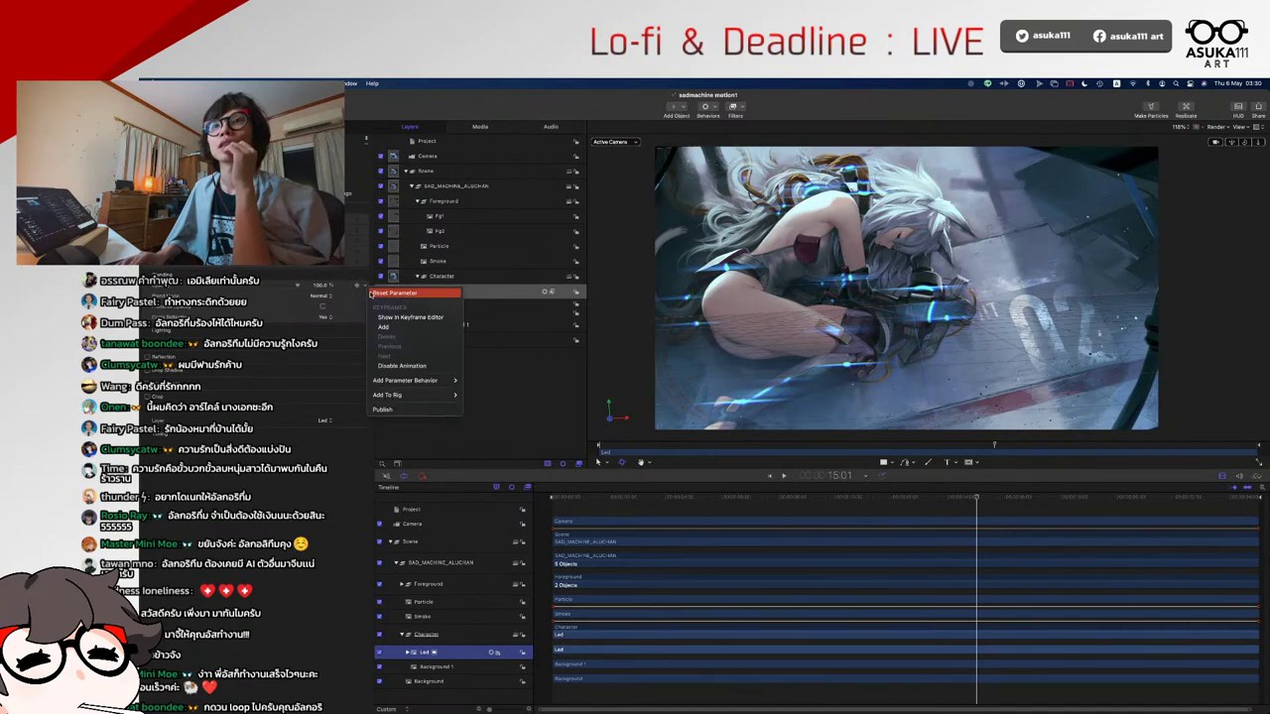
pyautogui.moveTo(465, 397)
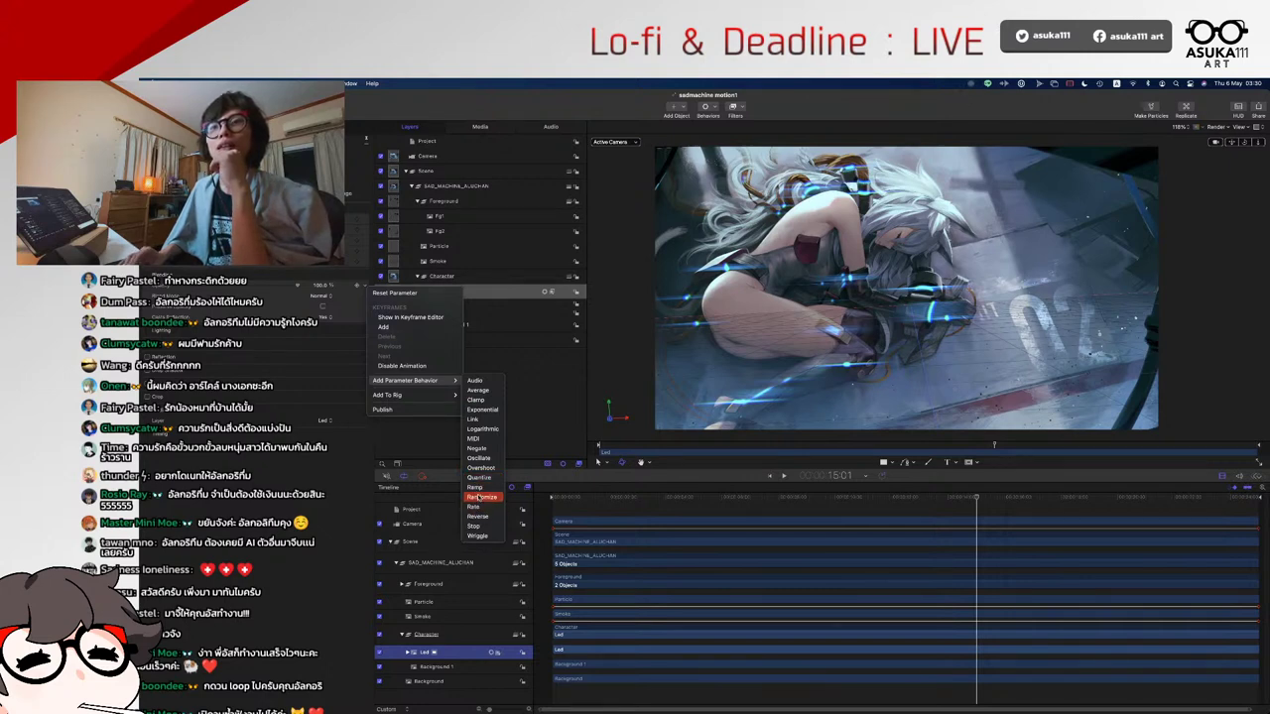
pyautogui.click(479, 496)
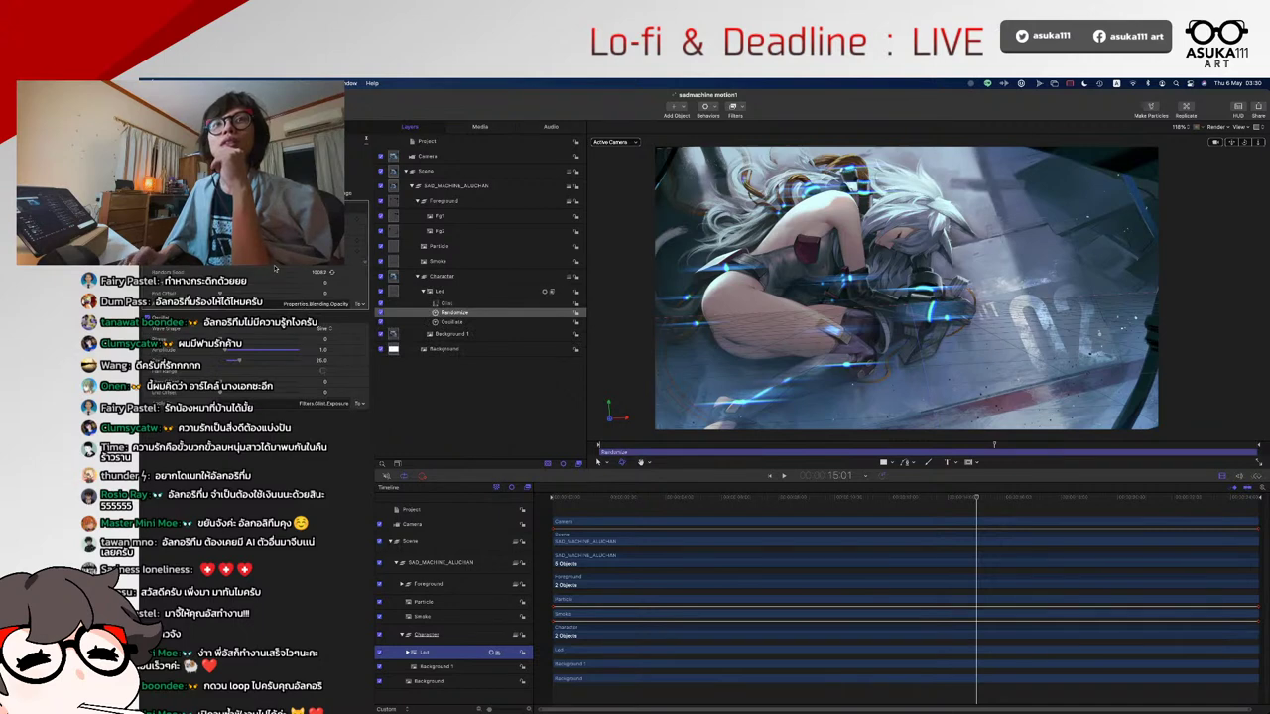
pyautogui.press('space')
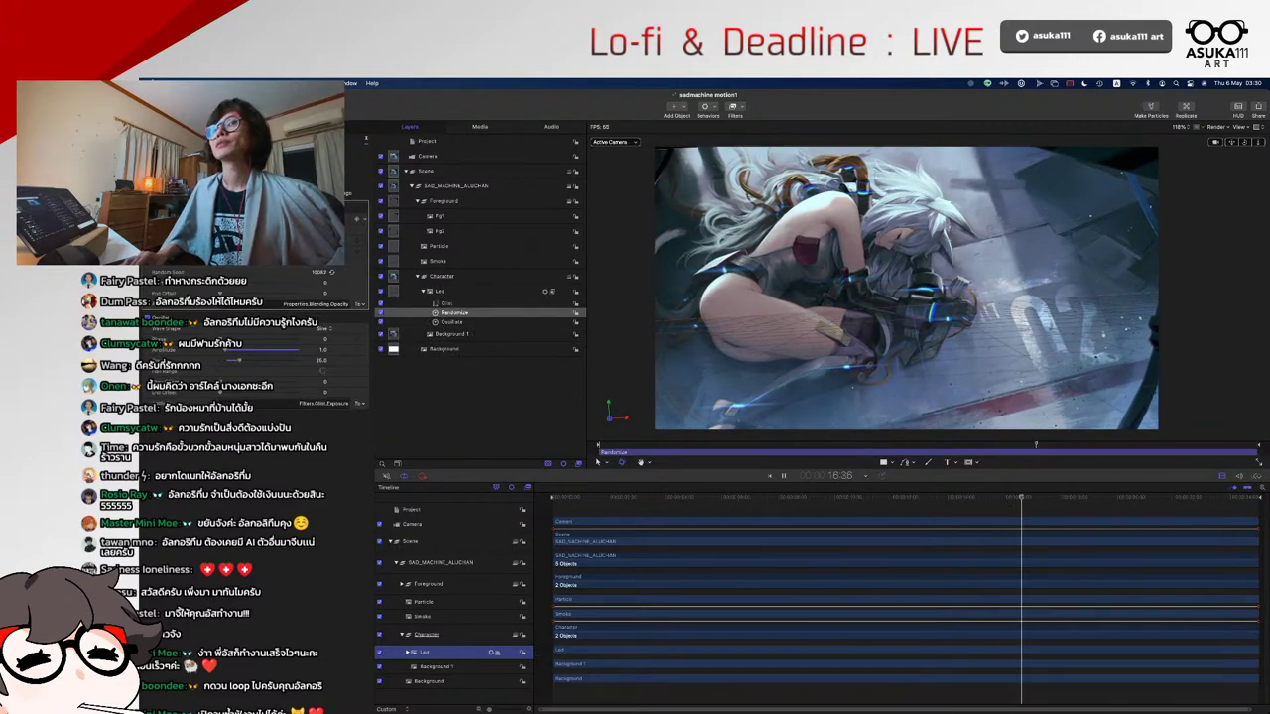
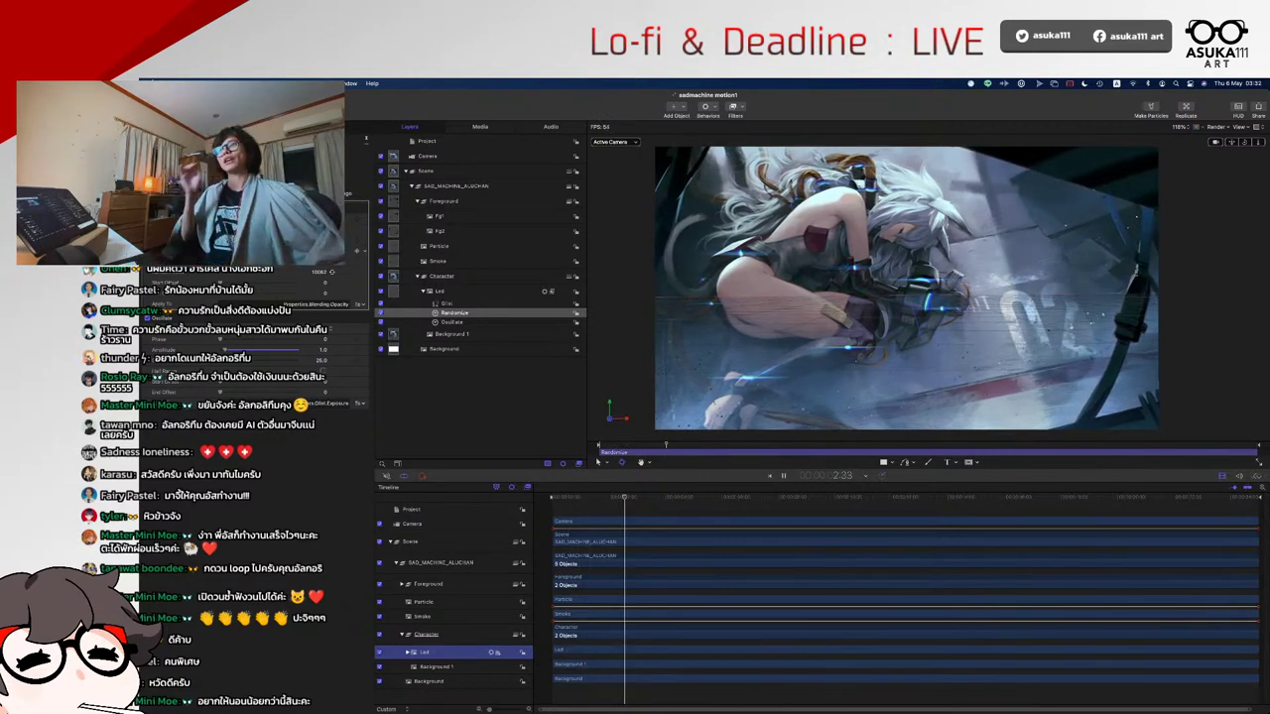
pyautogui.press('space')
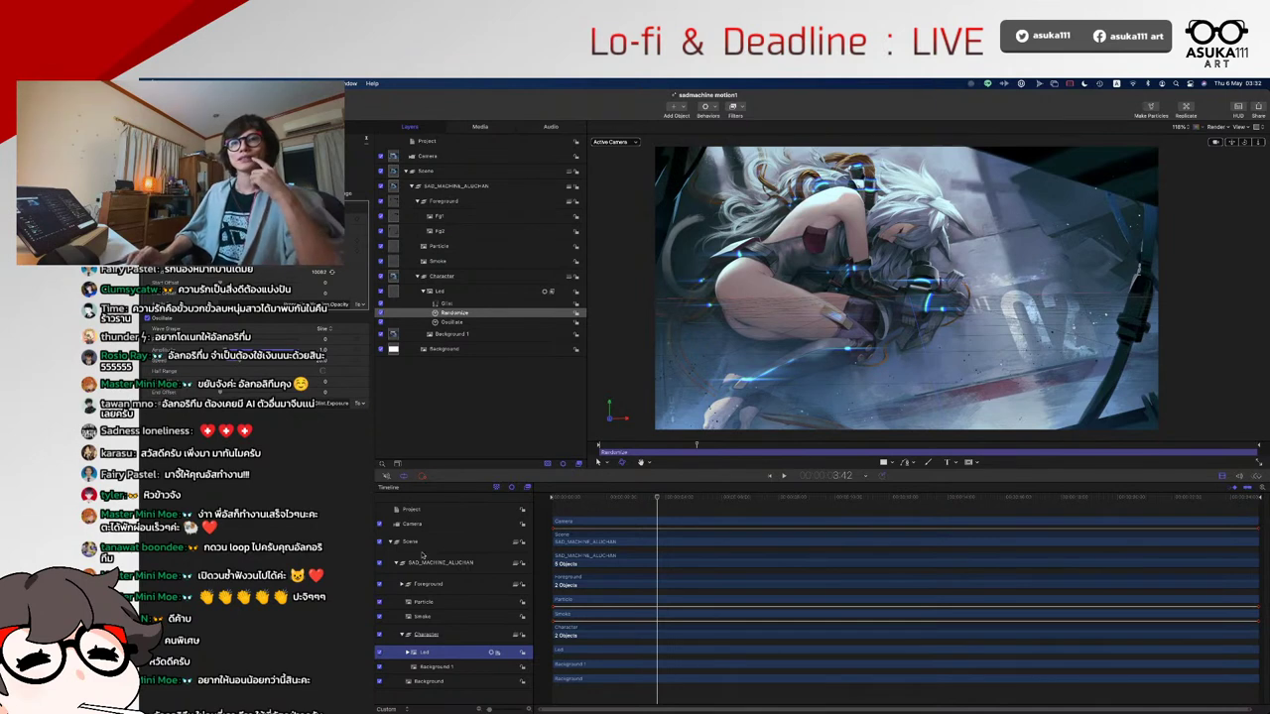
# - Add a Gaussian Blur filter to the Foreground group and move it onto the Fg1 layer
pyautogui.click(398, 563)
pyautogui.click(412, 565)
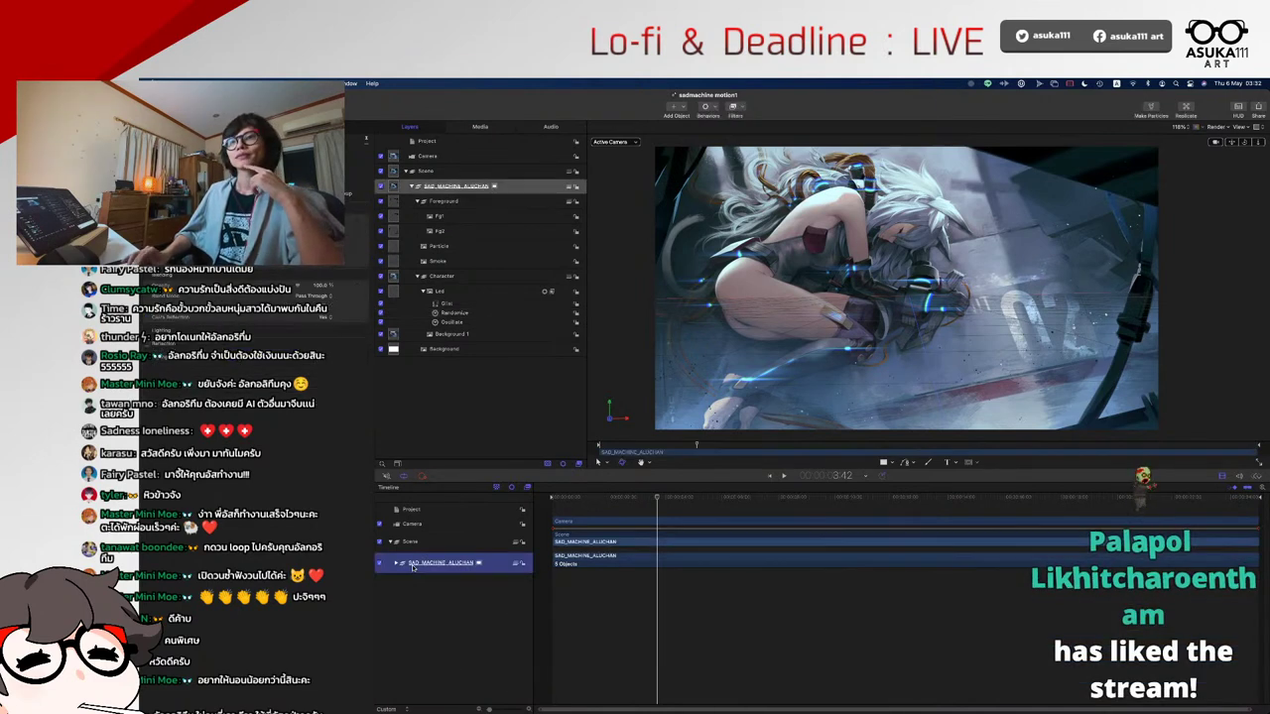
pyautogui.click(396, 563)
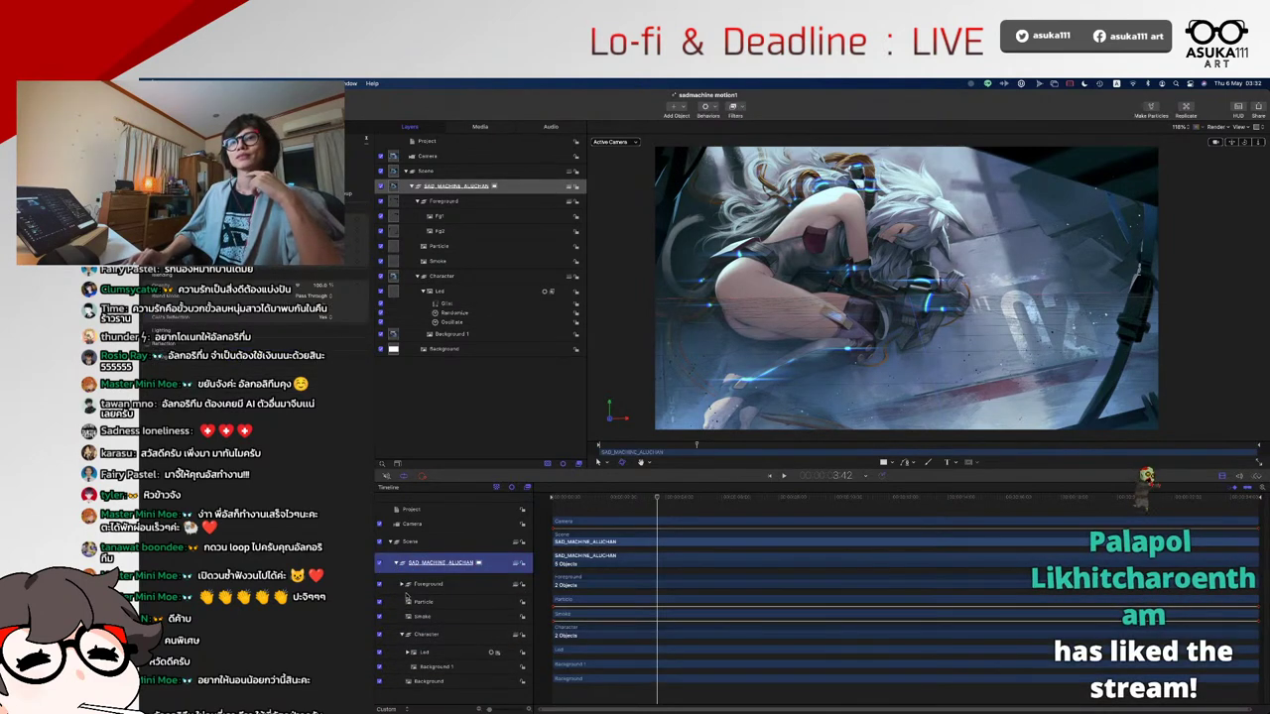
pyautogui.click(401, 634)
pyautogui.click(421, 583)
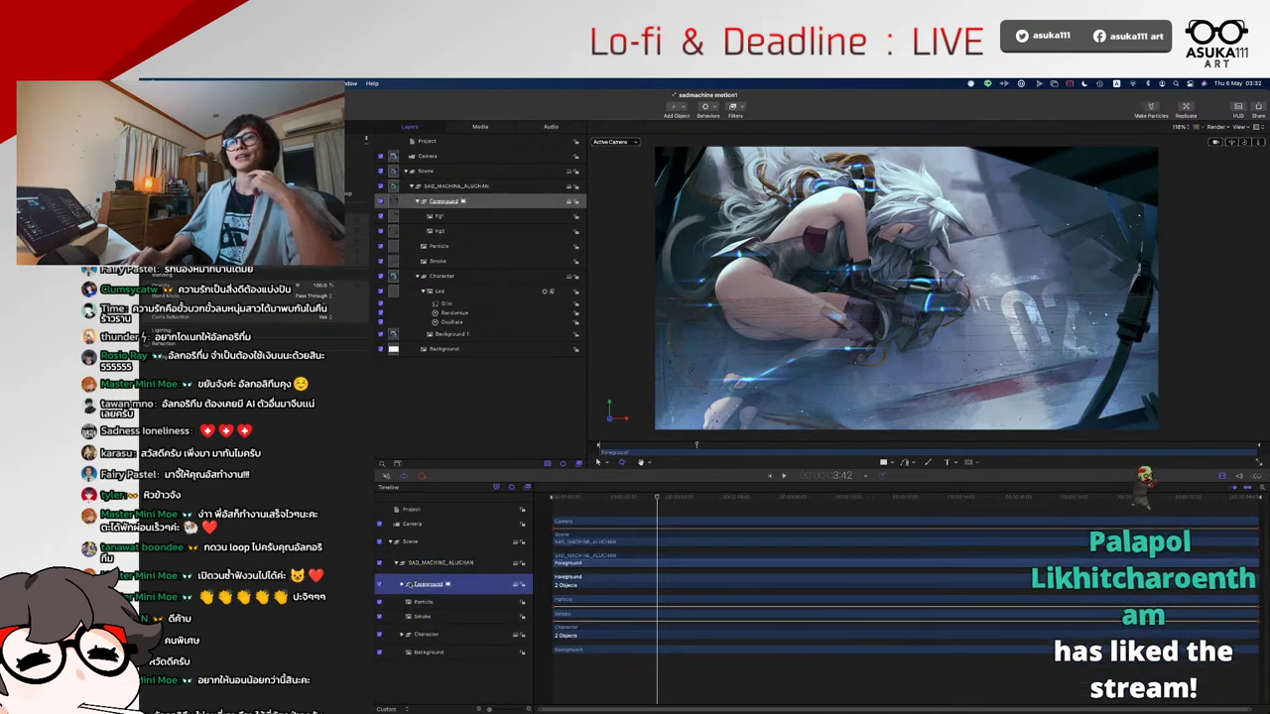
pyautogui.click(706, 106)
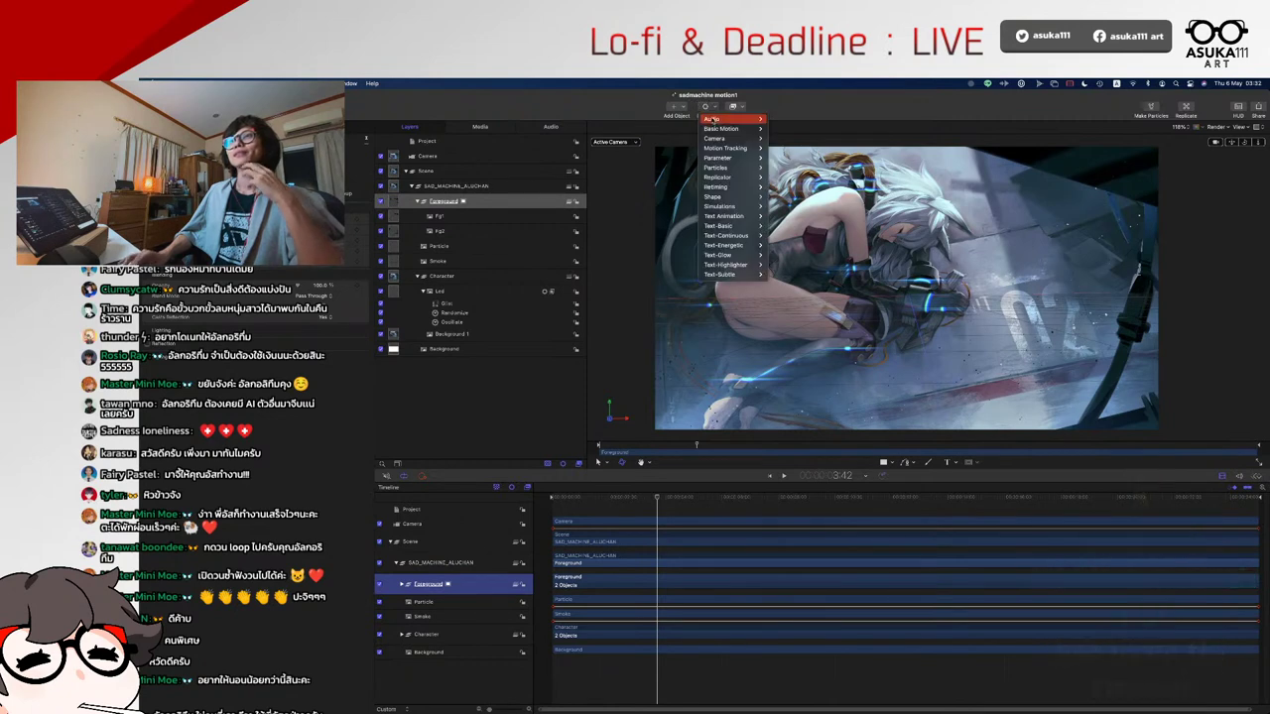
pyautogui.moveTo(716, 129)
pyautogui.click(732, 106)
pyautogui.click(731, 106)
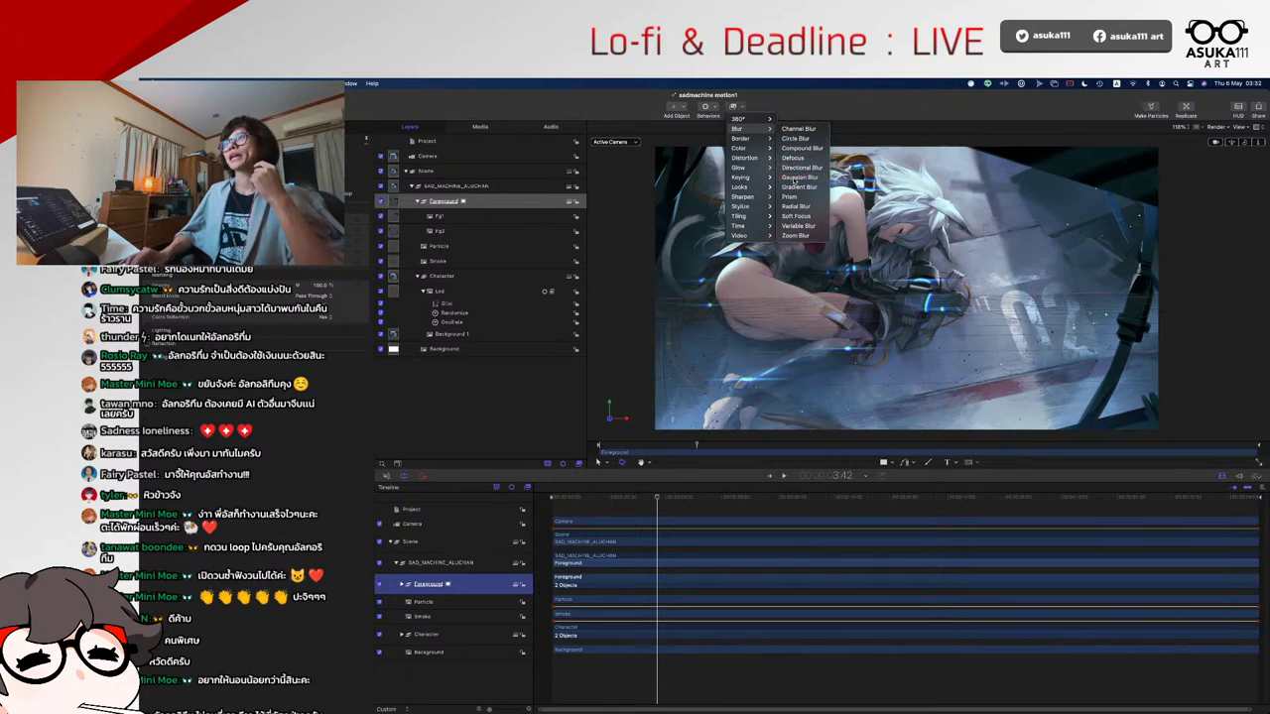
pyautogui.click(798, 176)
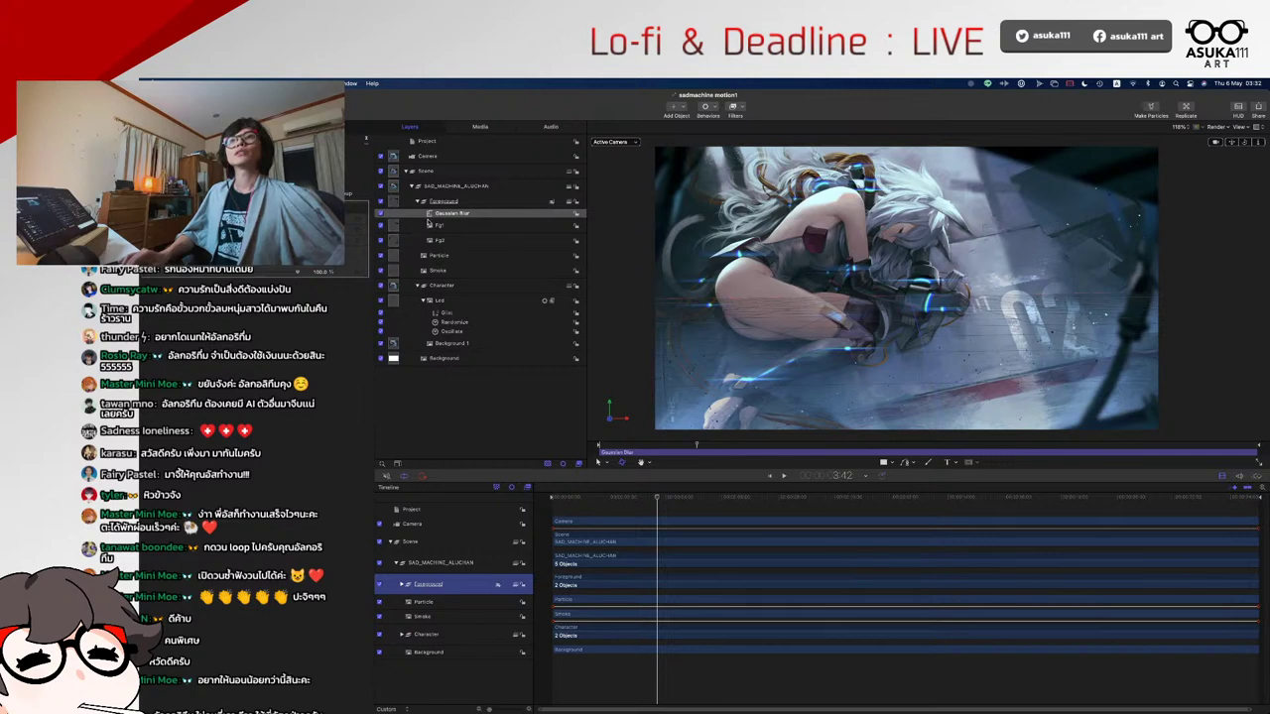
pyautogui.moveTo(430, 217); pyautogui.dragTo(434, 230)
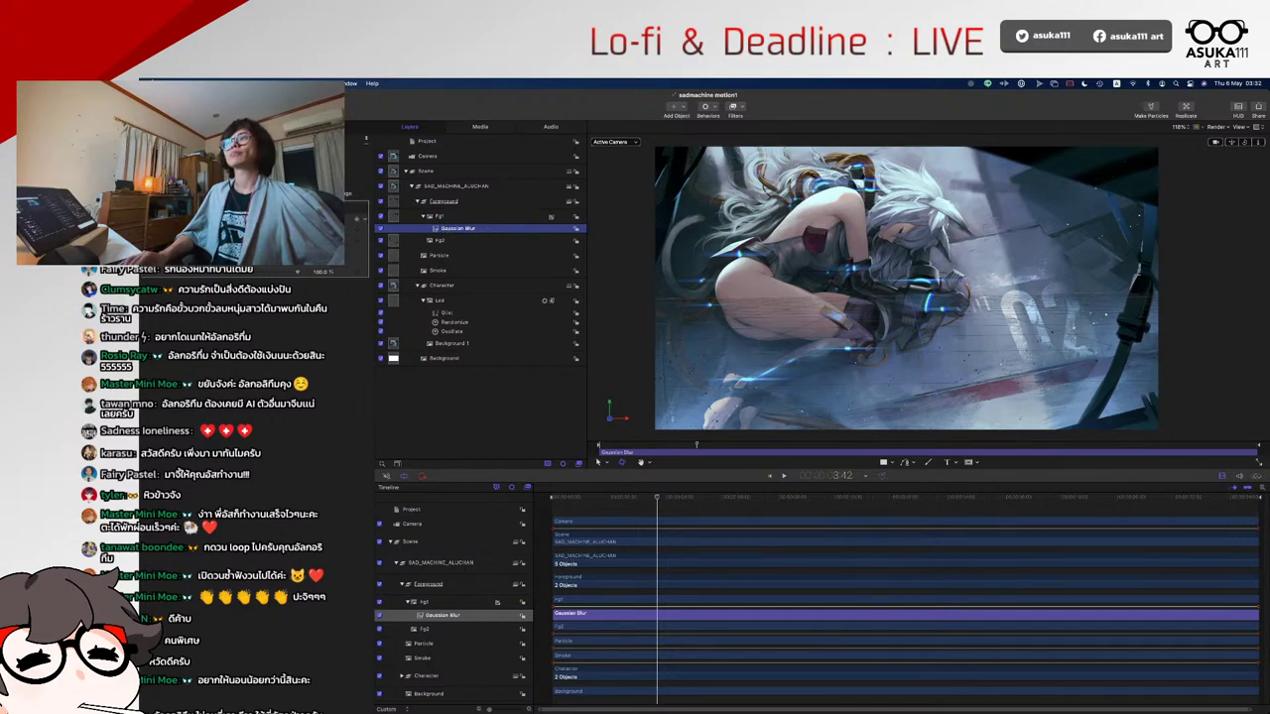
pyautogui.click(357, 216)
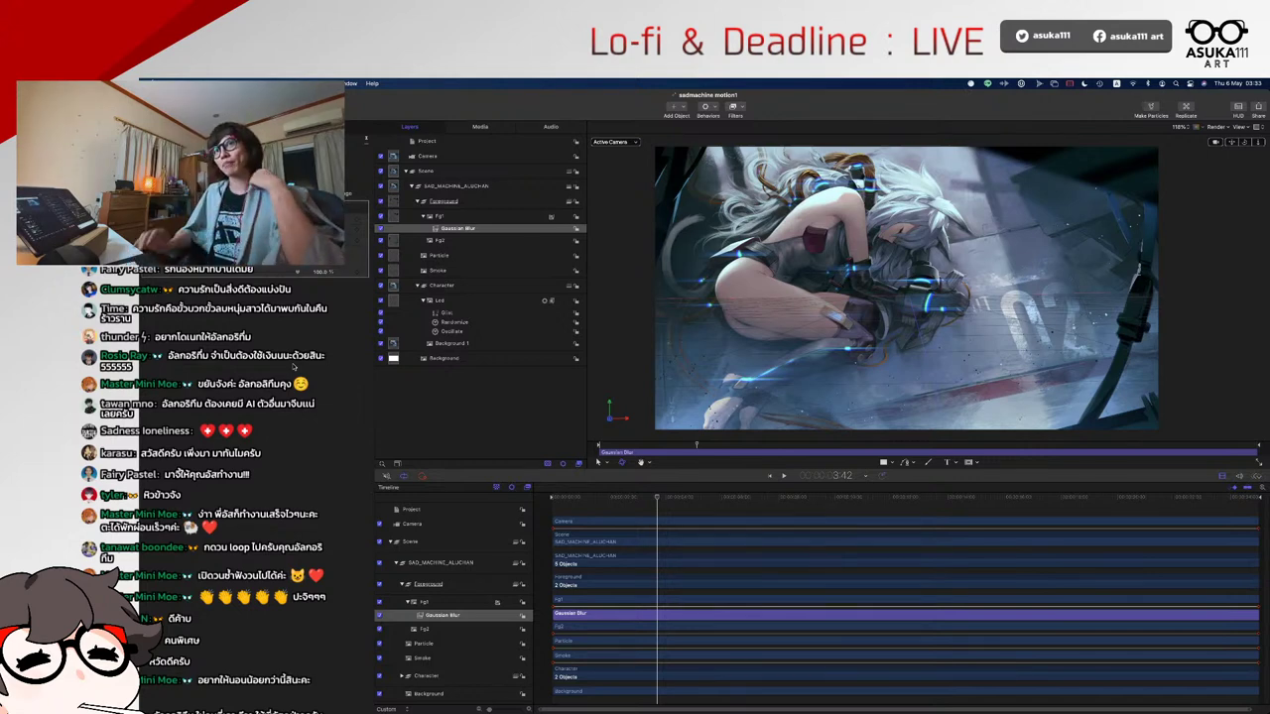
# - Add a Gaussian Blur filter to the Fg2 layer as well and play the animation to check the blurred foreground
pyautogui.click(453, 241)
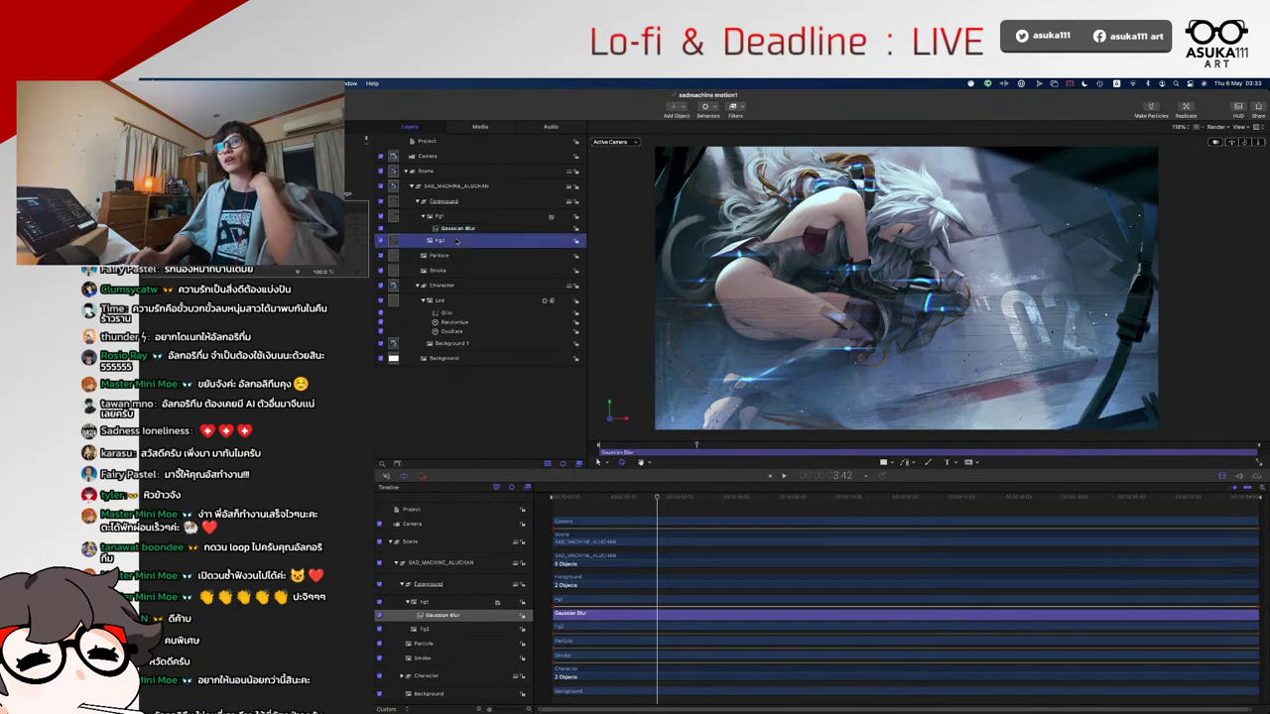
pyautogui.click(735, 107)
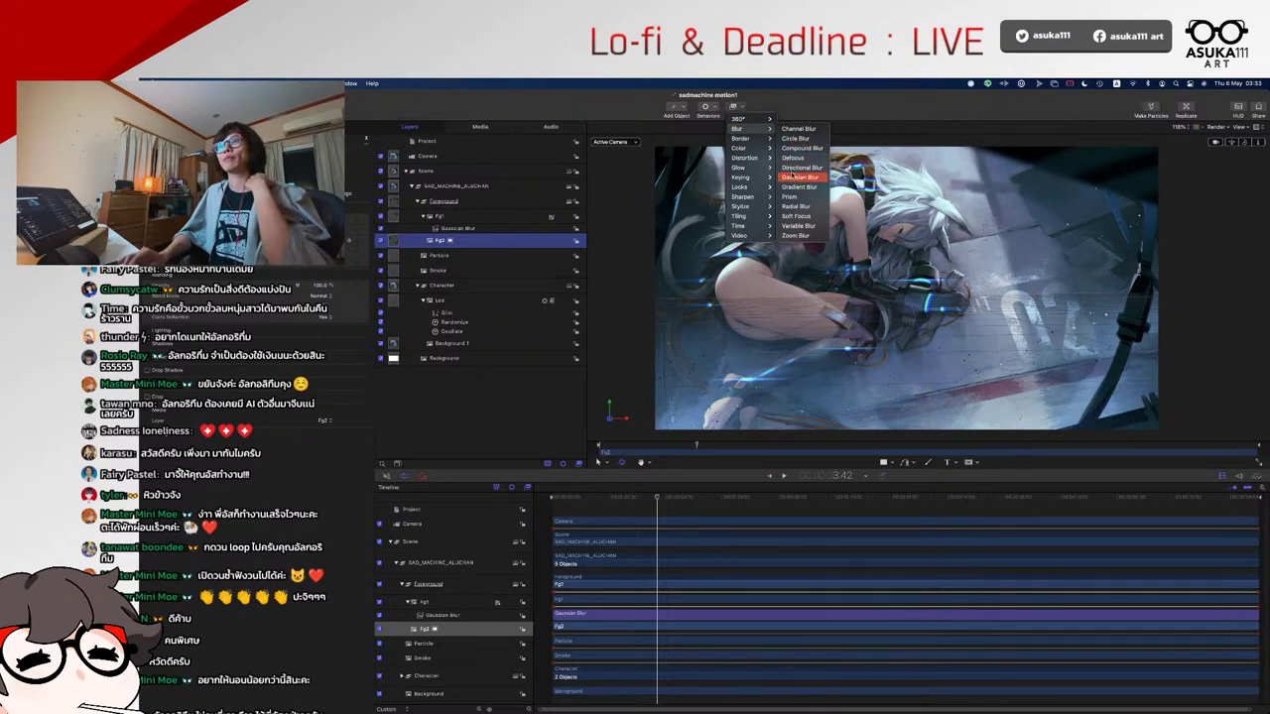
pyautogui.click(798, 176)
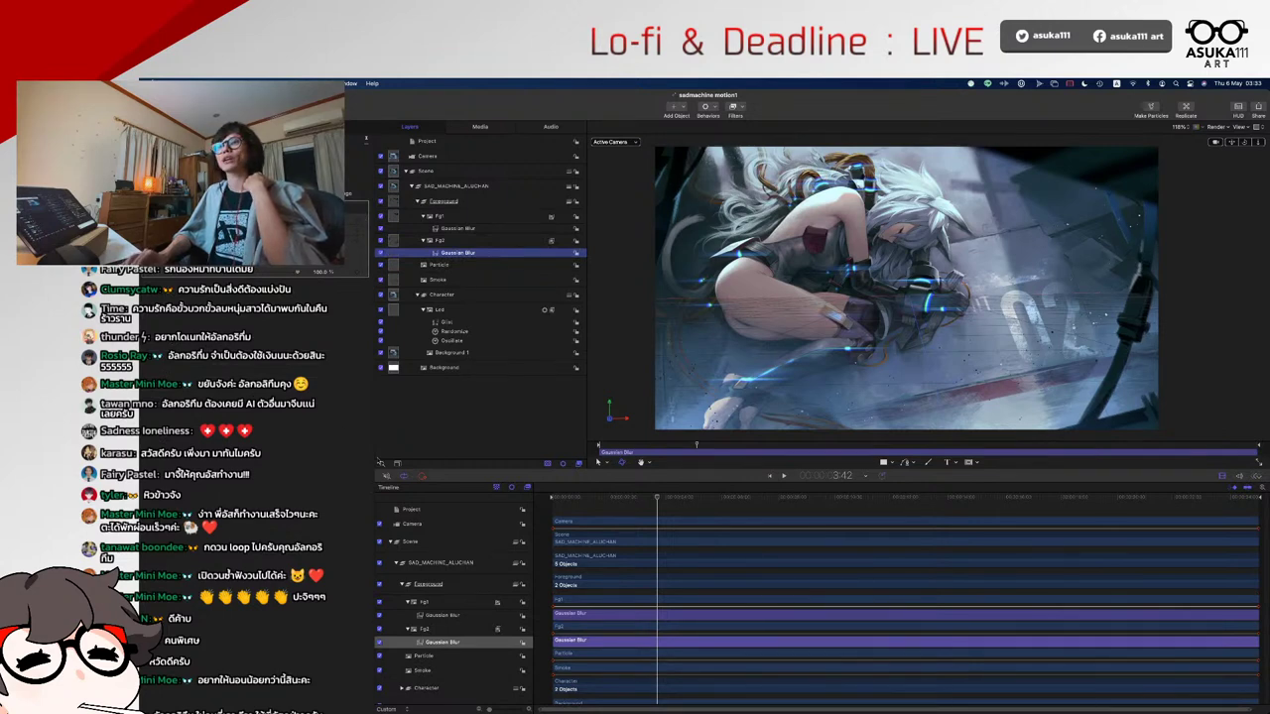
pyautogui.click(593, 498)
pyautogui.press('space')
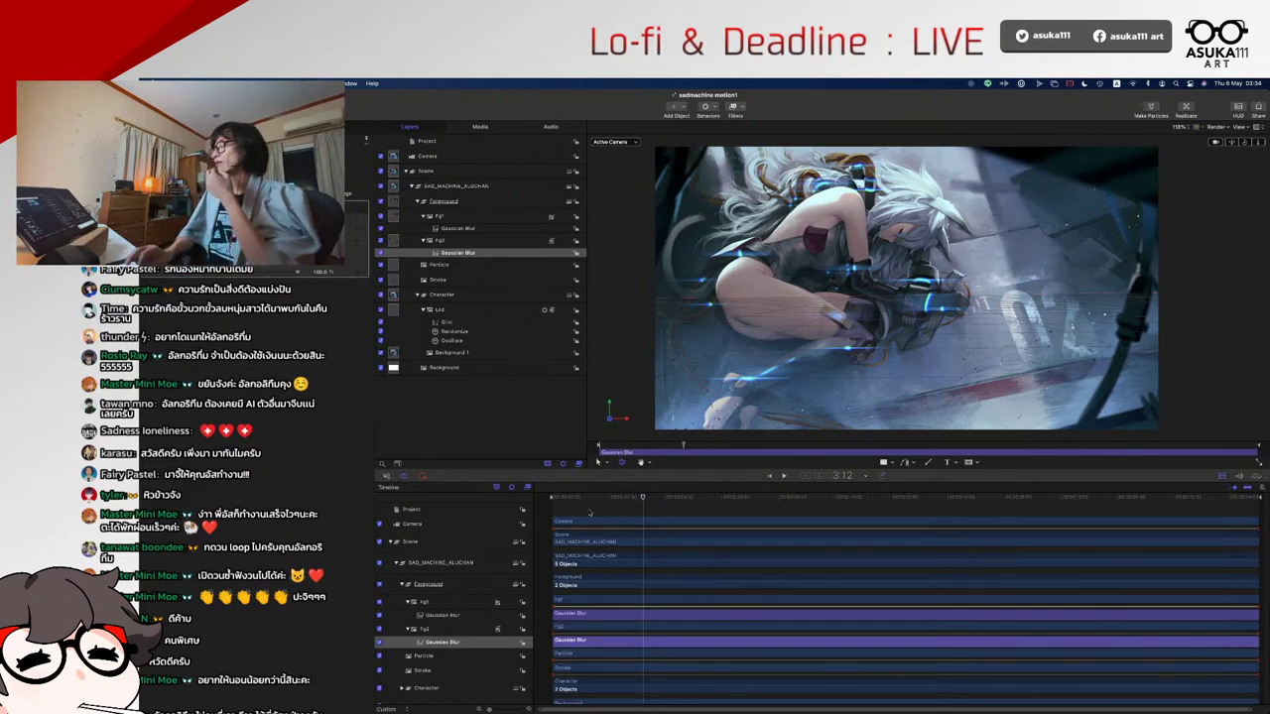
pyautogui.press('space')
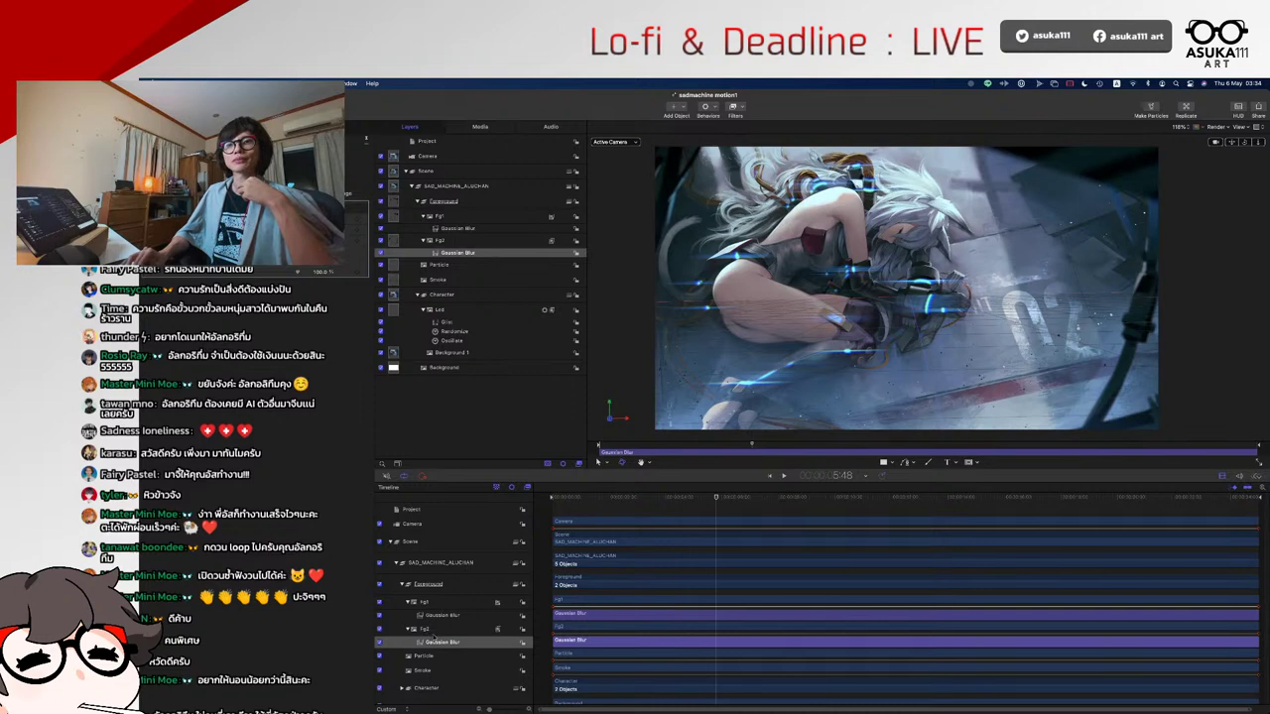
# - Add a Glint filter to the Particle layer and toggle the layer's visibility off and on to compare
pyautogui.click(427, 629)
pyautogui.click(425, 656)
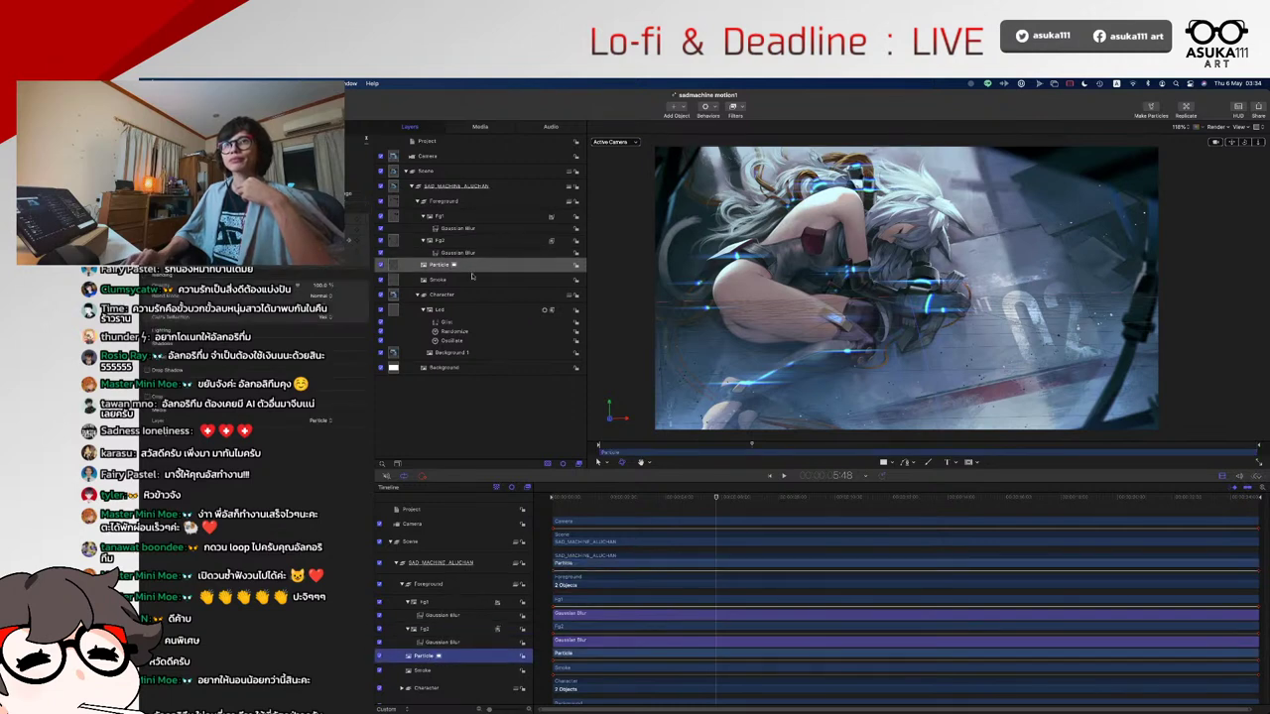
pyautogui.click(733, 108)
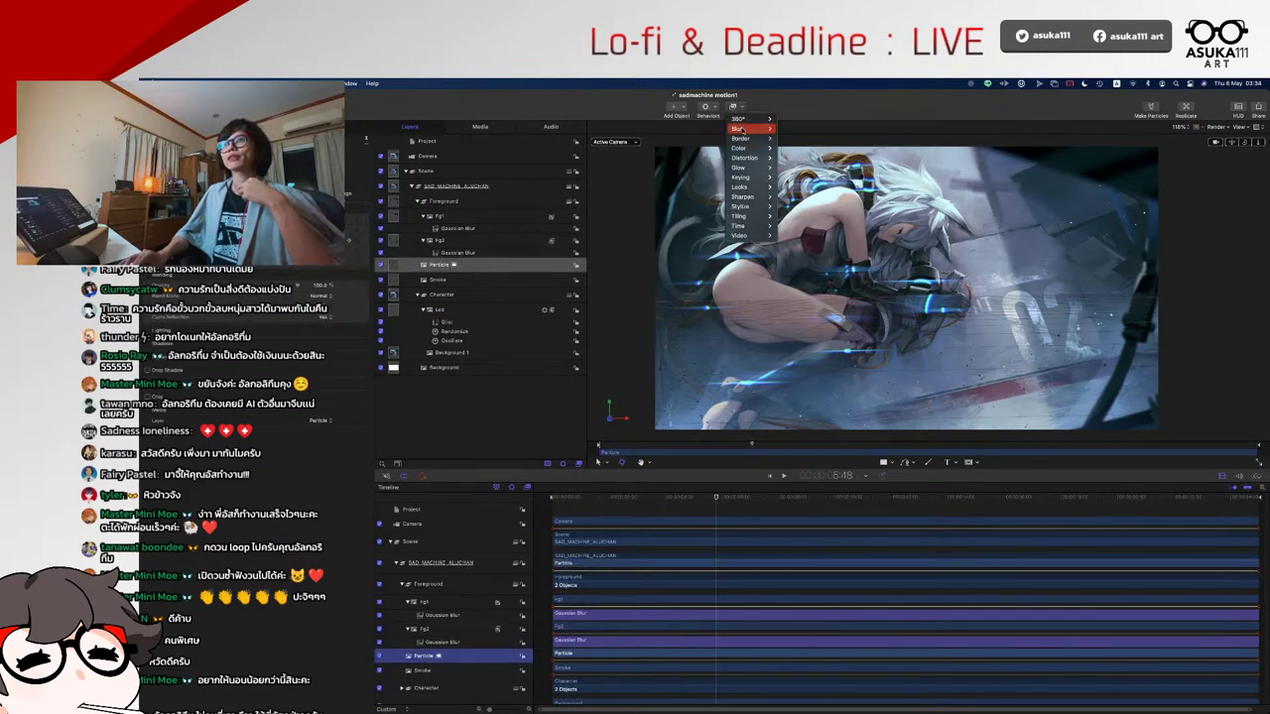
pyautogui.moveTo(744, 148)
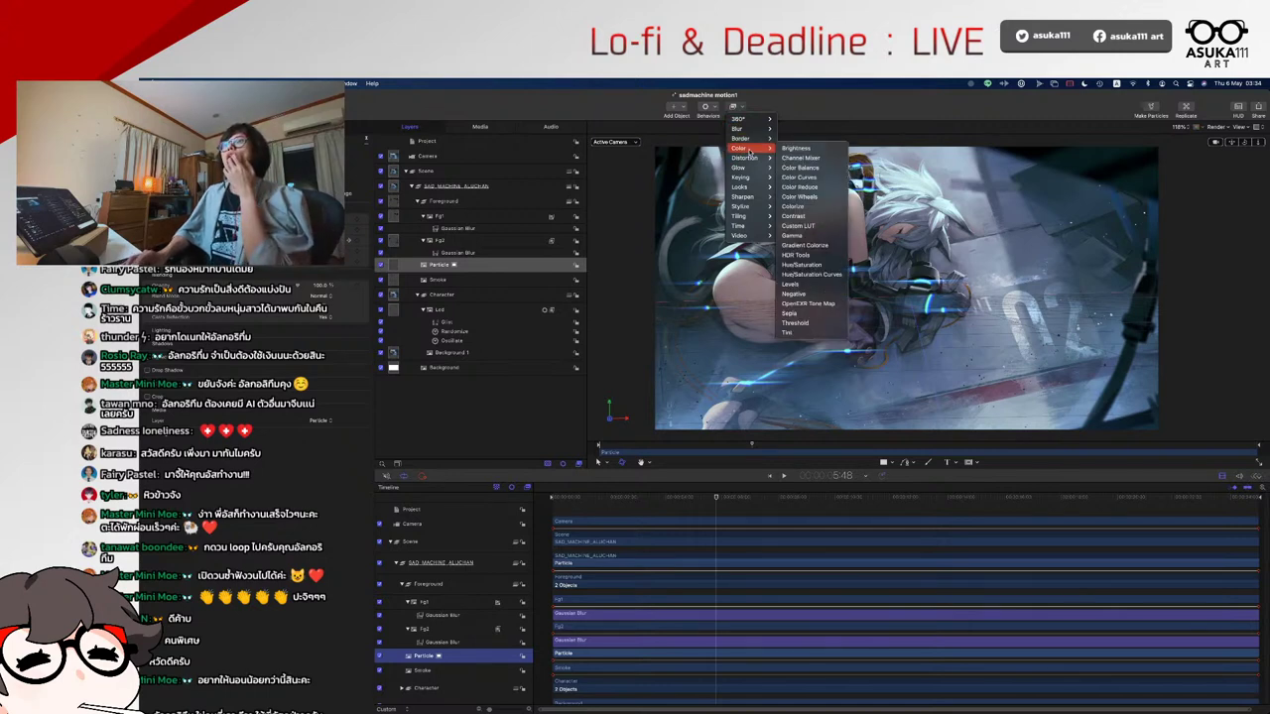
pyautogui.moveTo(755, 170)
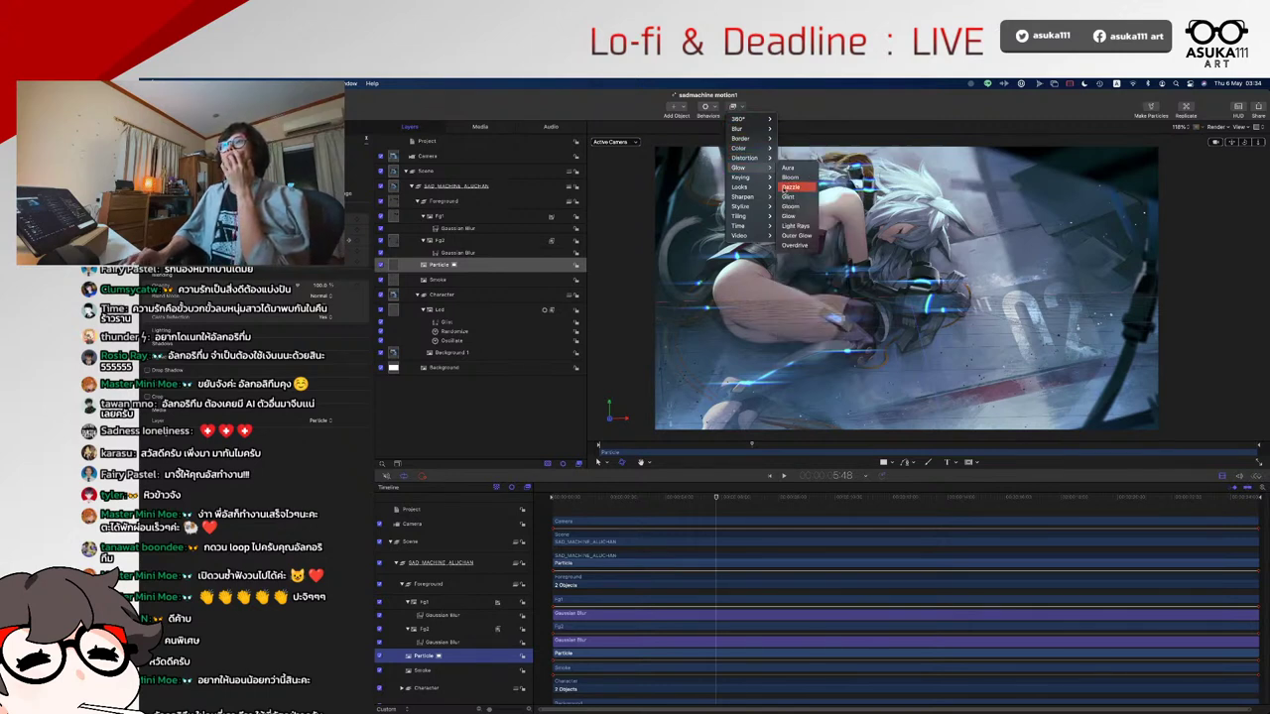
pyautogui.click(788, 196)
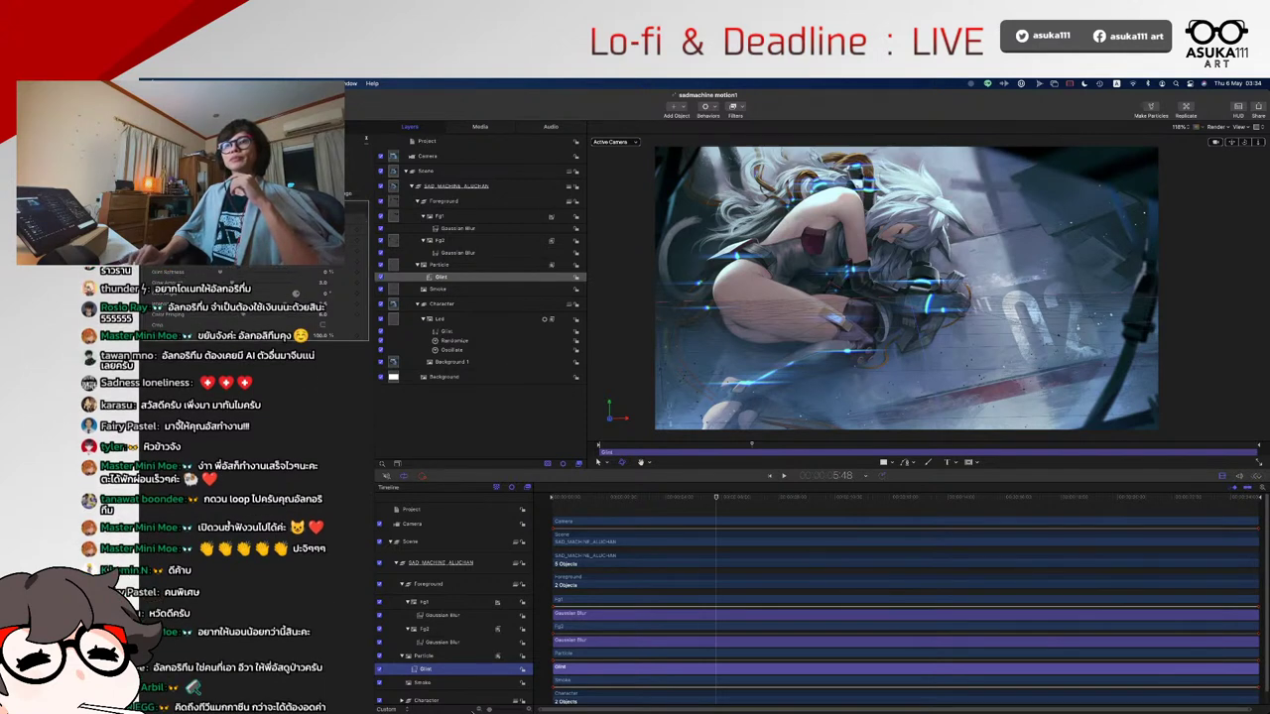
pyautogui.click(378, 656)
pyautogui.click(378, 657)
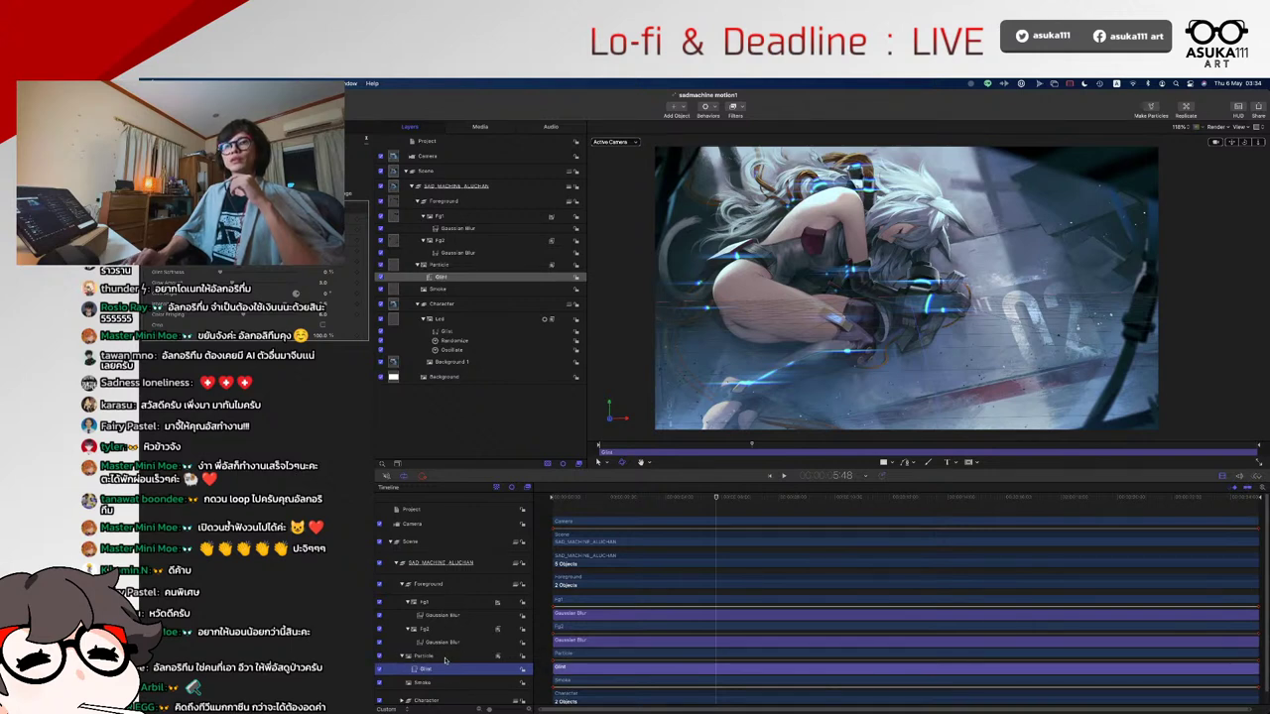
pyautogui.click(430, 663)
pyautogui.click(431, 674)
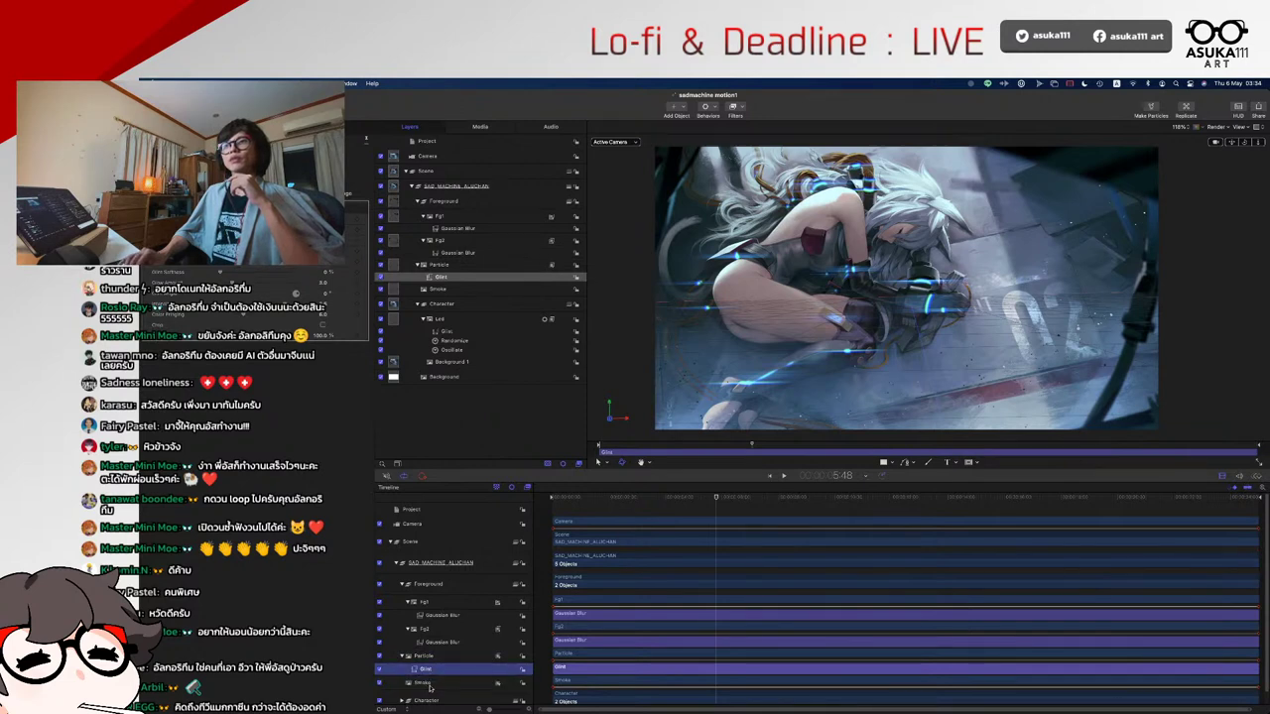
# - Move the Glint filter from the Particle layer onto the Smoke layer and change the filter's colour to red
pyautogui.moveTo(429, 688); pyautogui.dragTo(428, 684)
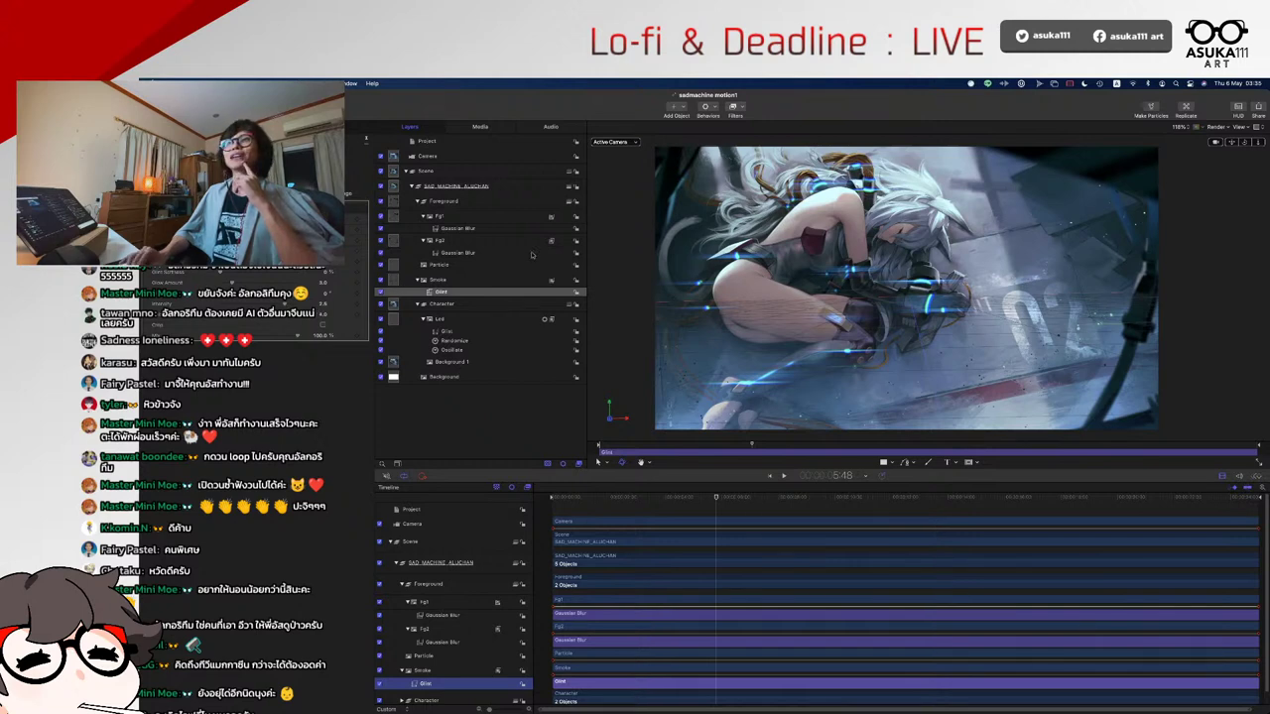
pyautogui.click(357, 240)
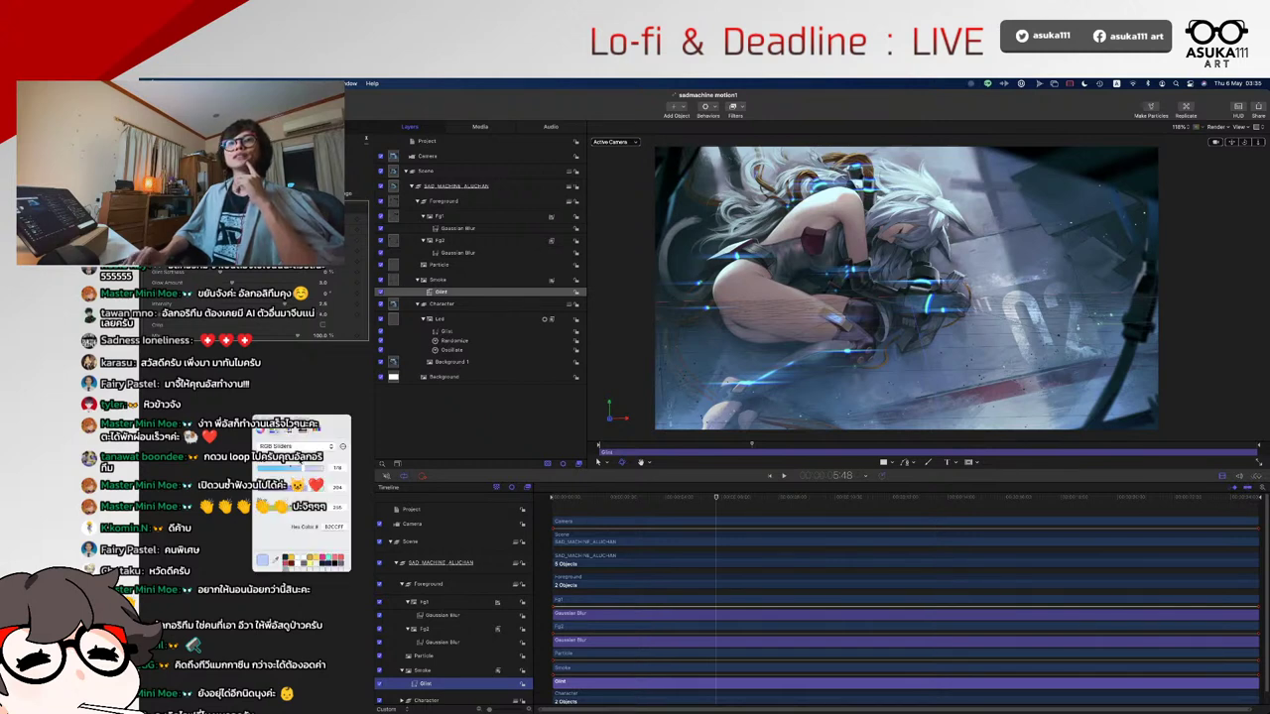
pyautogui.click(285, 563)
pyautogui.moveTo(325, 459); pyautogui.dragTo(255, 511)
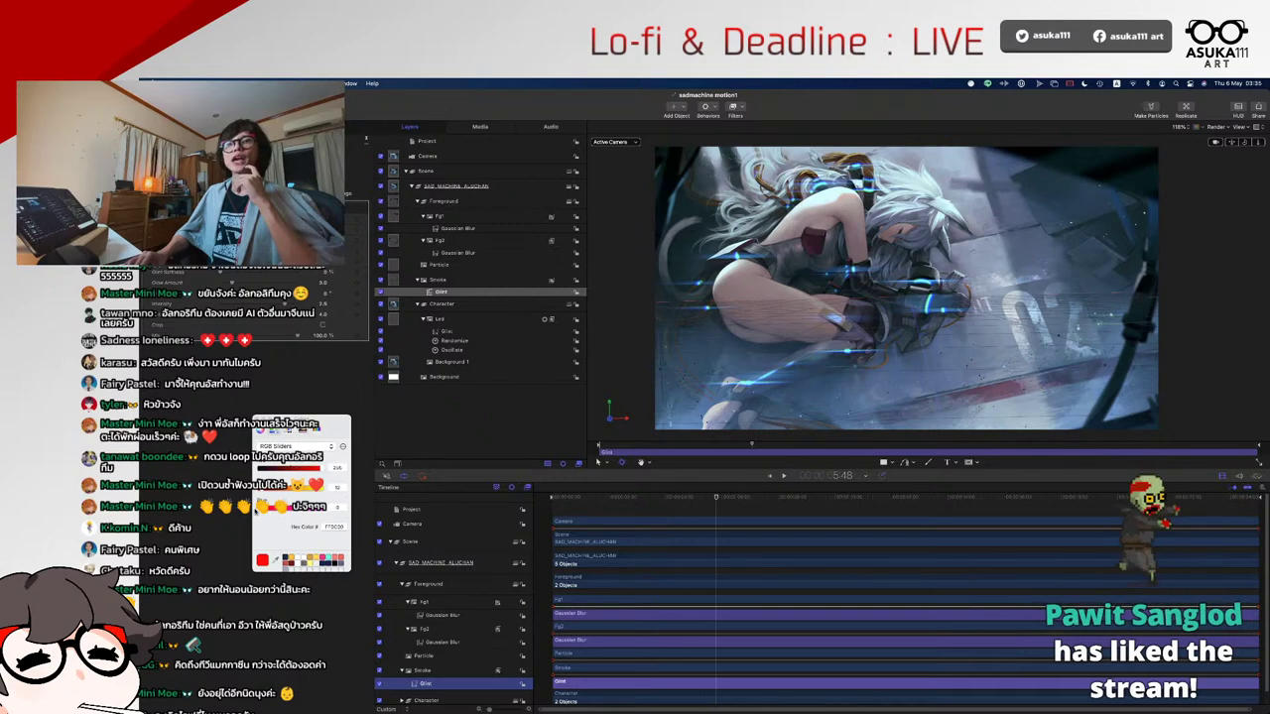
pyautogui.press('Escape')
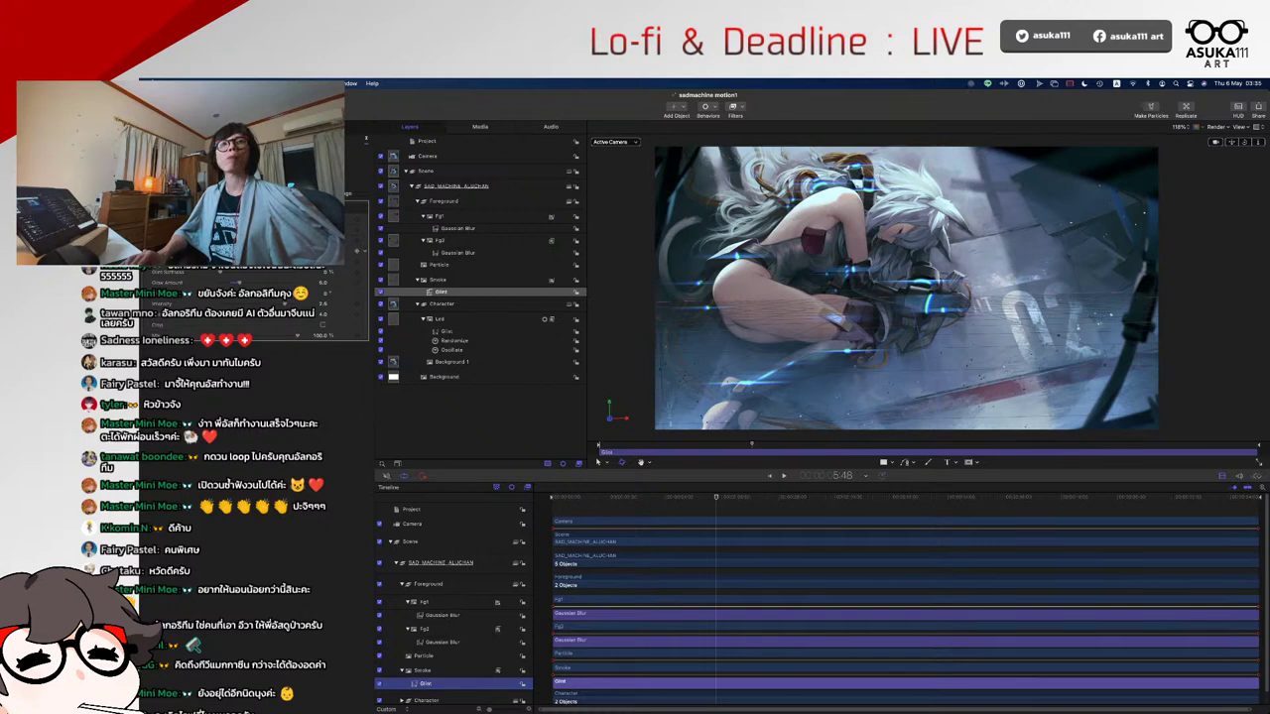
# - Play the animation from near the start to check the glint on the Smoke layer
pyautogui.click(563, 498)
pyautogui.press('space')
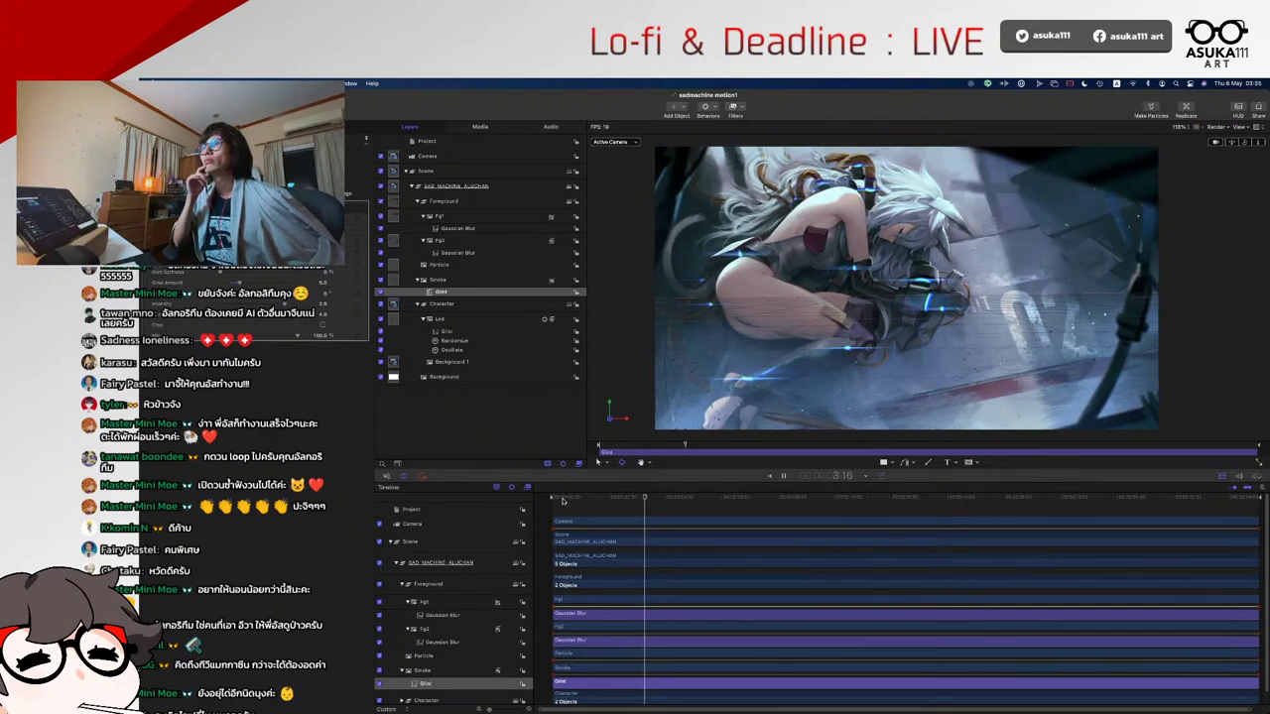
pyautogui.press('space')
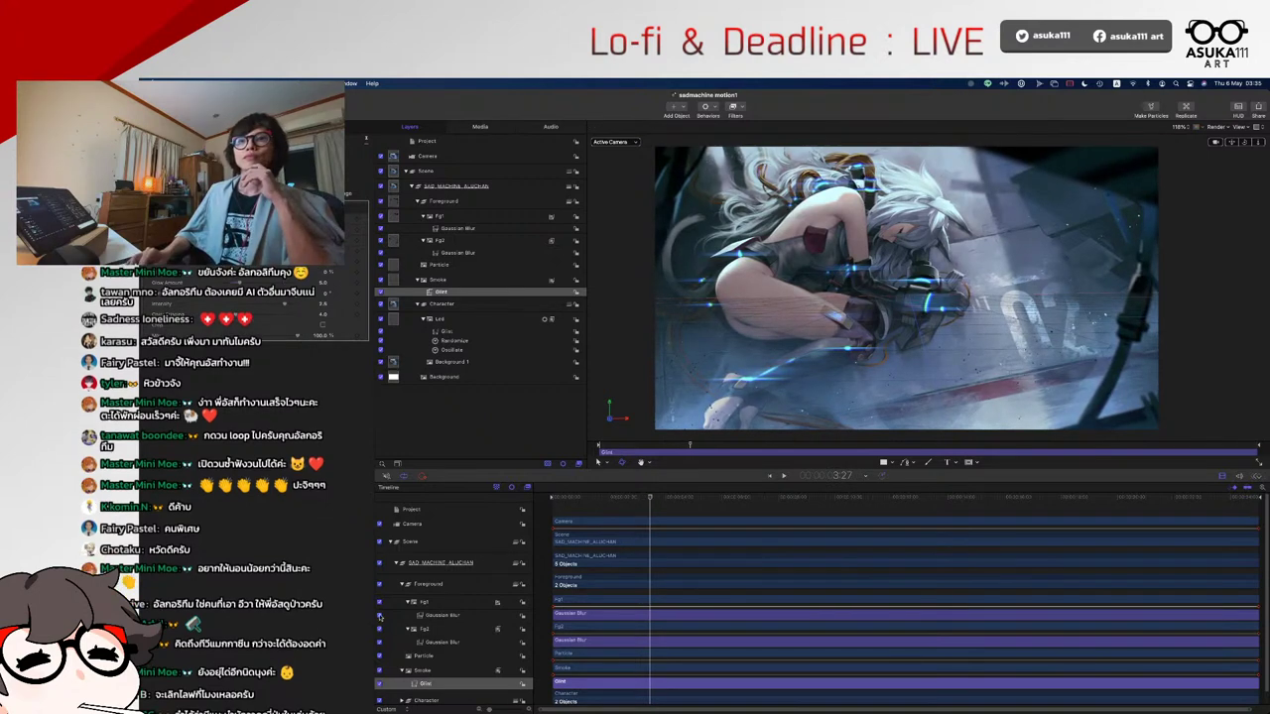
# - Collapse the Foreground group and the Smoke layer in the timeline and expand the Character group
pyautogui.click(402, 584)
pyautogui.click(419, 585)
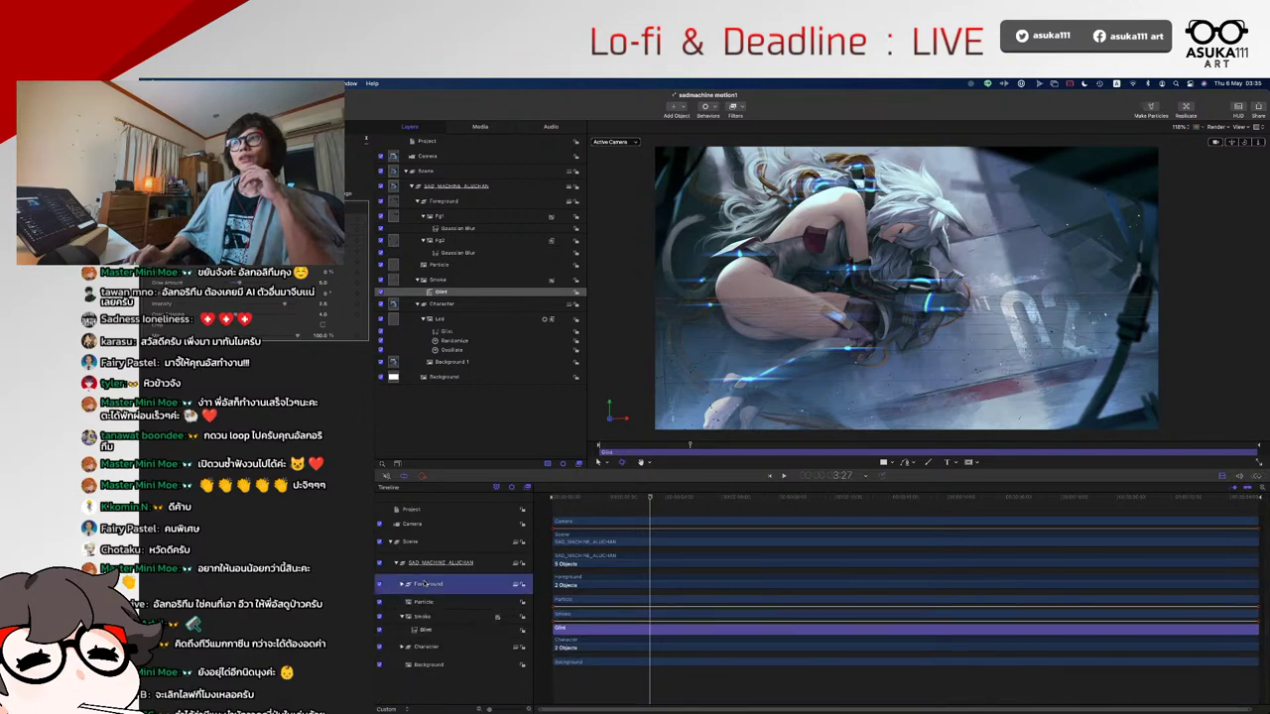
pyautogui.click(403, 616)
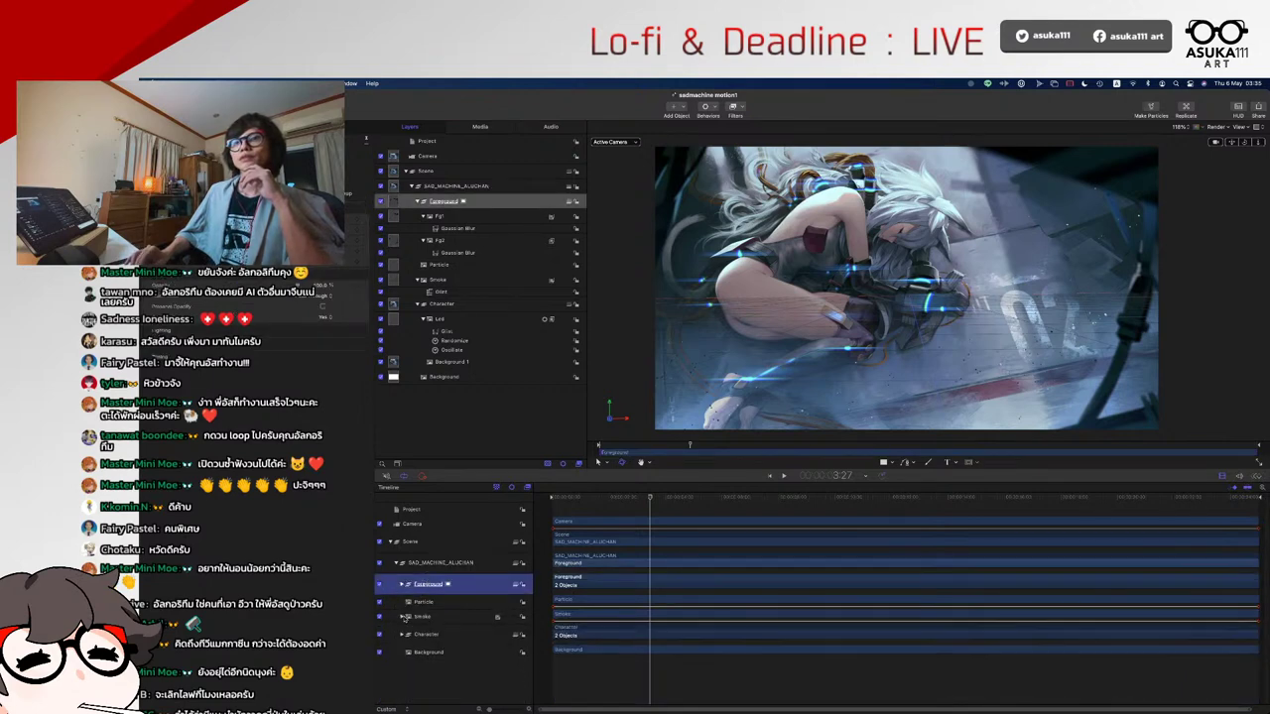
pyautogui.click(409, 617)
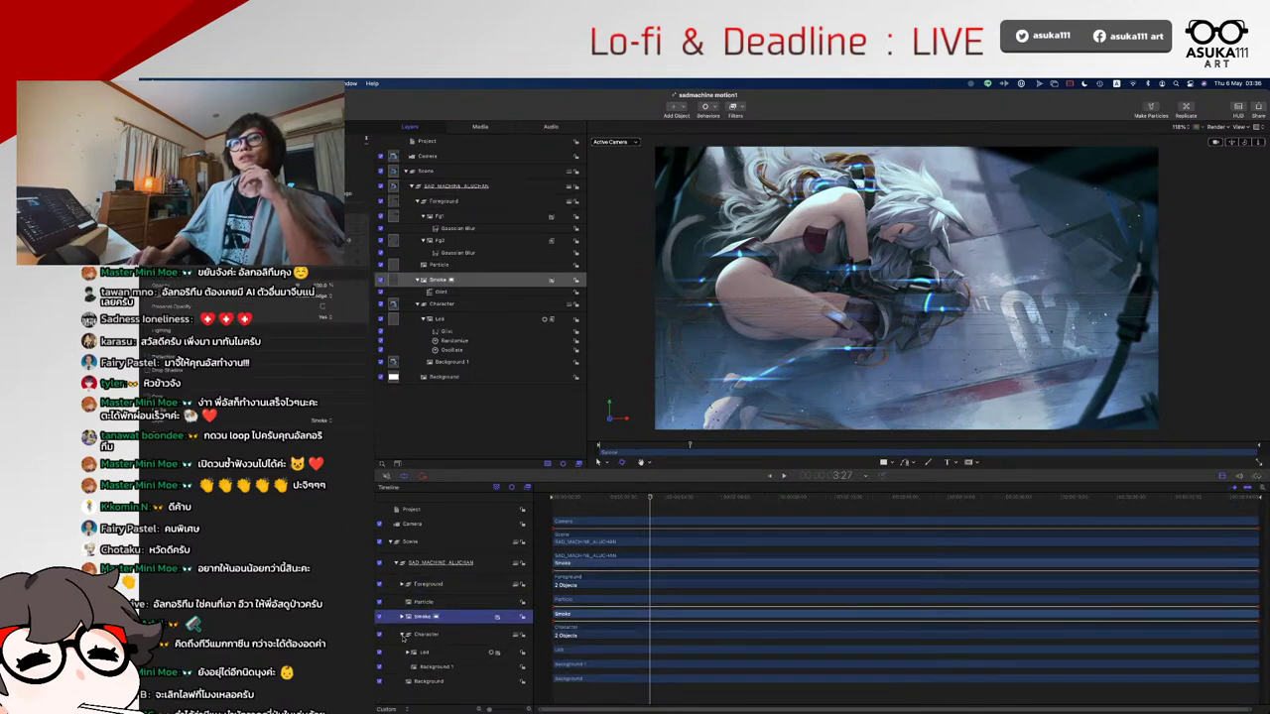
pyautogui.click(423, 636)
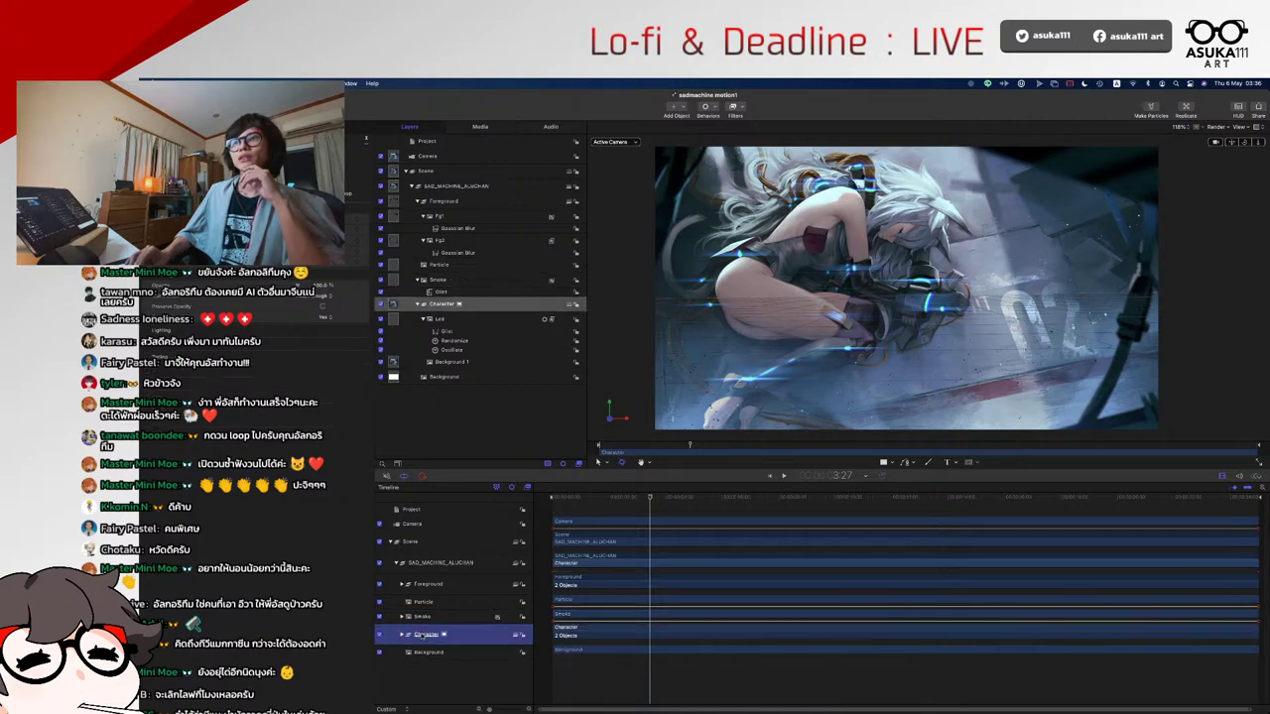
pyautogui.click(402, 635)
# - Add a Glow filter to the Background layer and toggle the layer's visibility off and on to compare
pyautogui.click(427, 681)
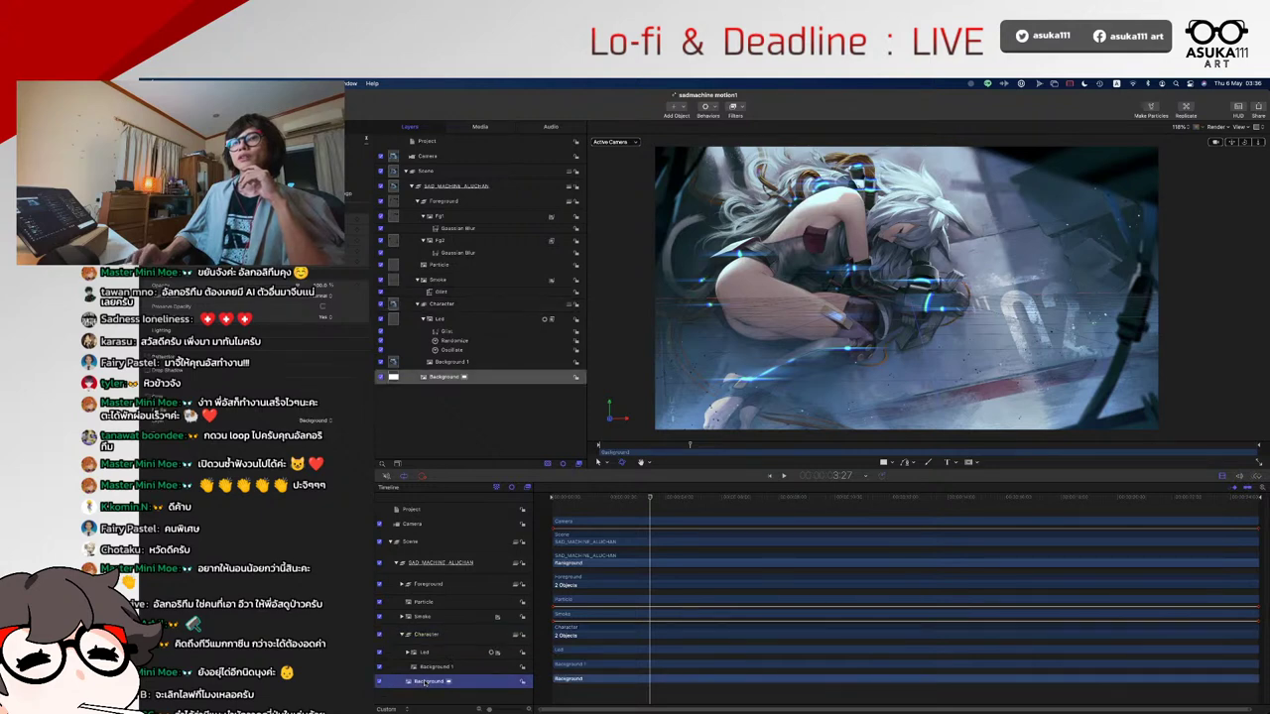
pyautogui.click(732, 106)
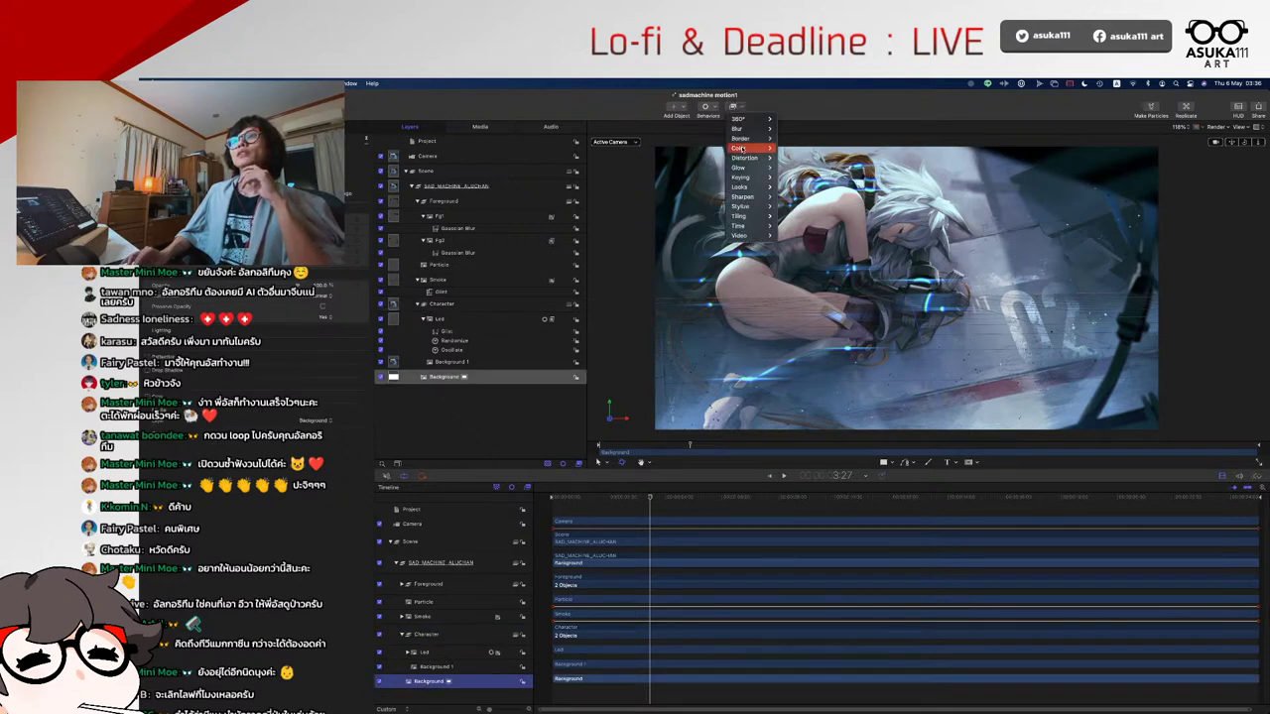
pyautogui.moveTo(742, 149)
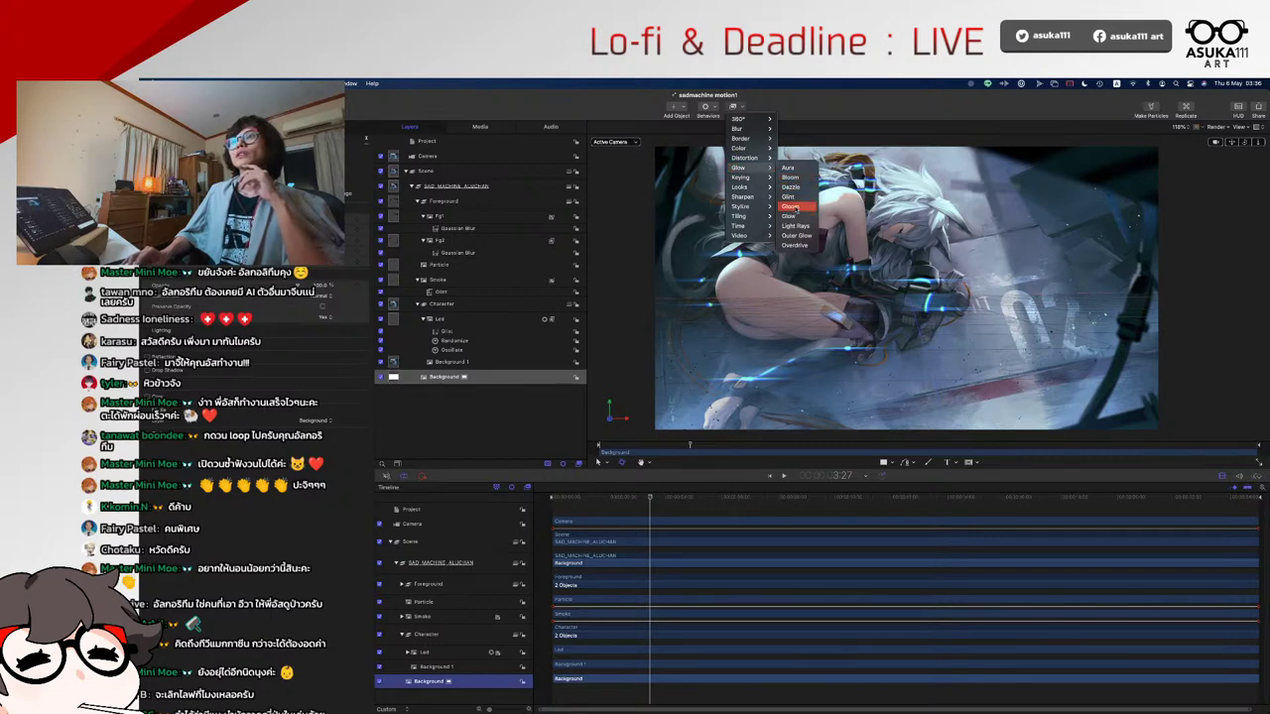
pyautogui.click(796, 212)
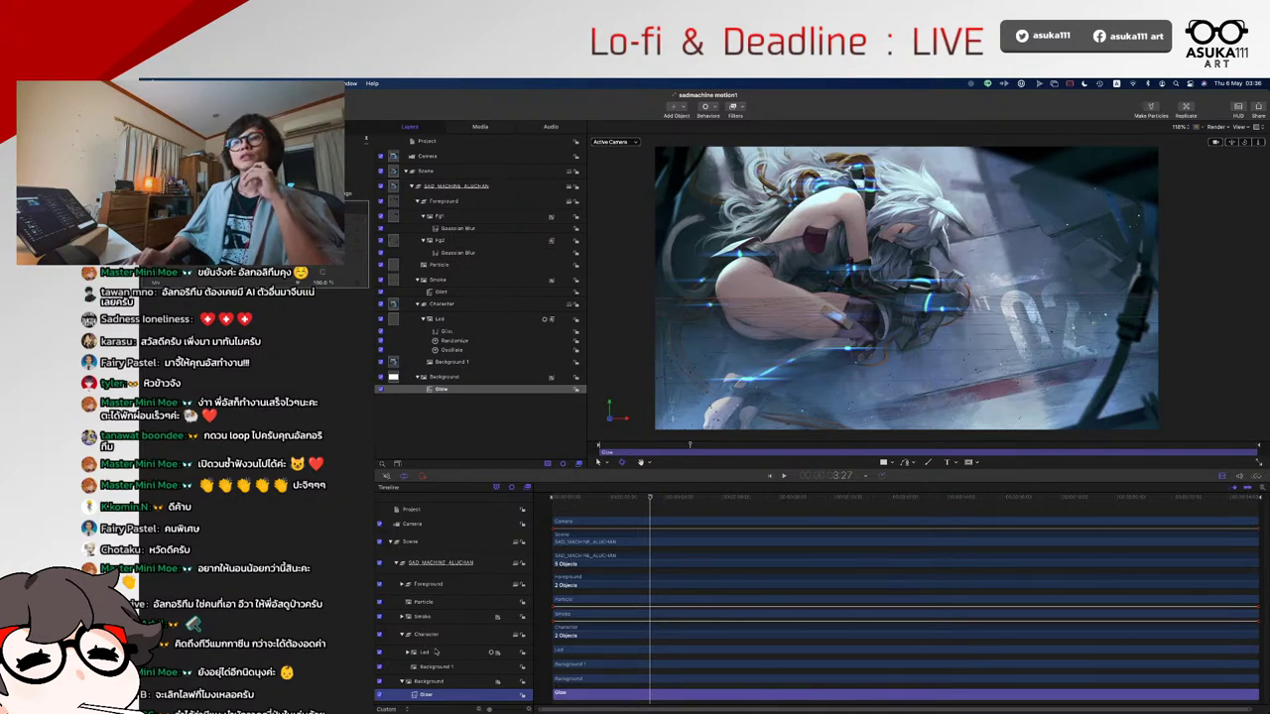
pyautogui.click(379, 683)
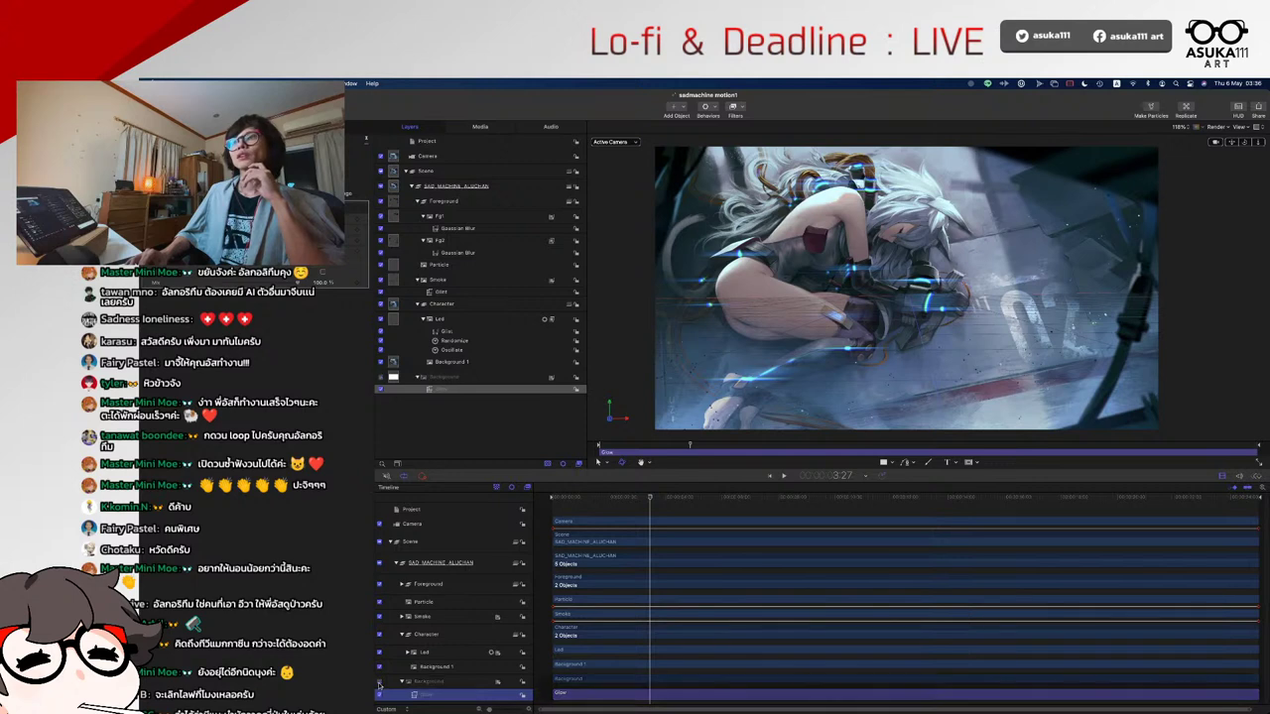
pyautogui.click(379, 682)
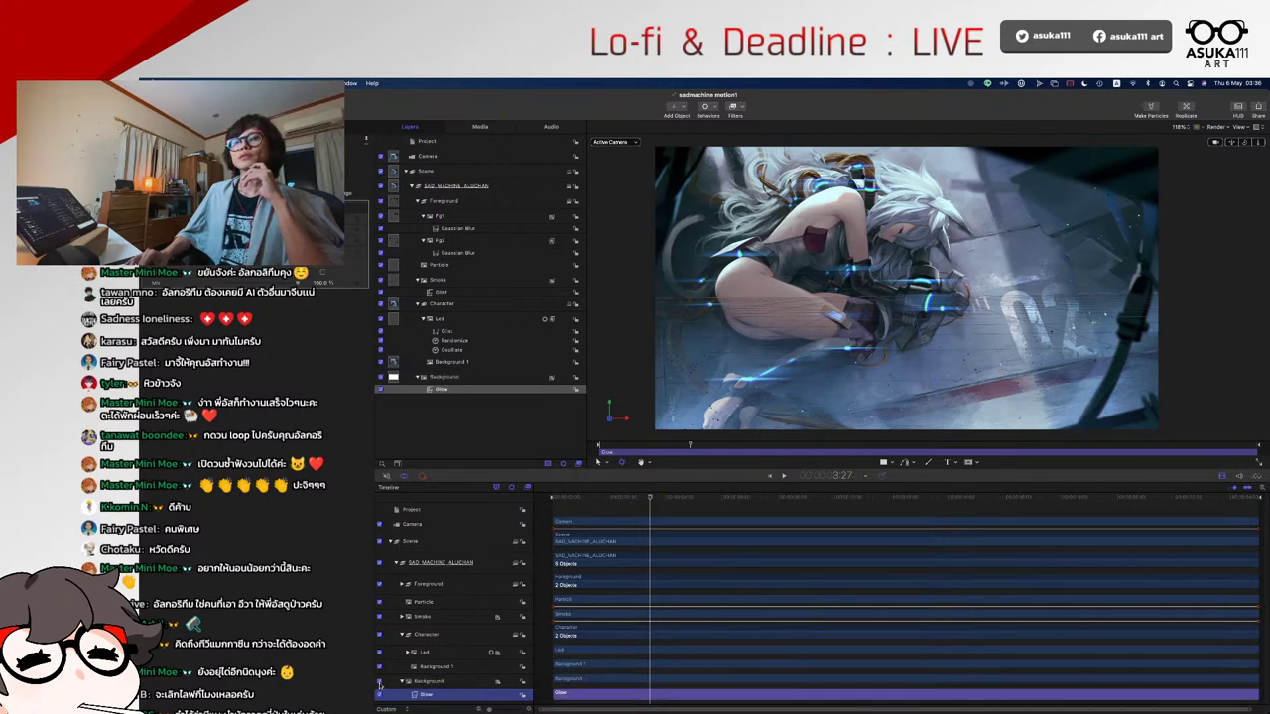
# - Move the Glow filter onto the Background 1 layer in the Character group and toggle that layer's visibility to compare
pyautogui.moveTo(421, 694); pyautogui.dragTo(423, 670)
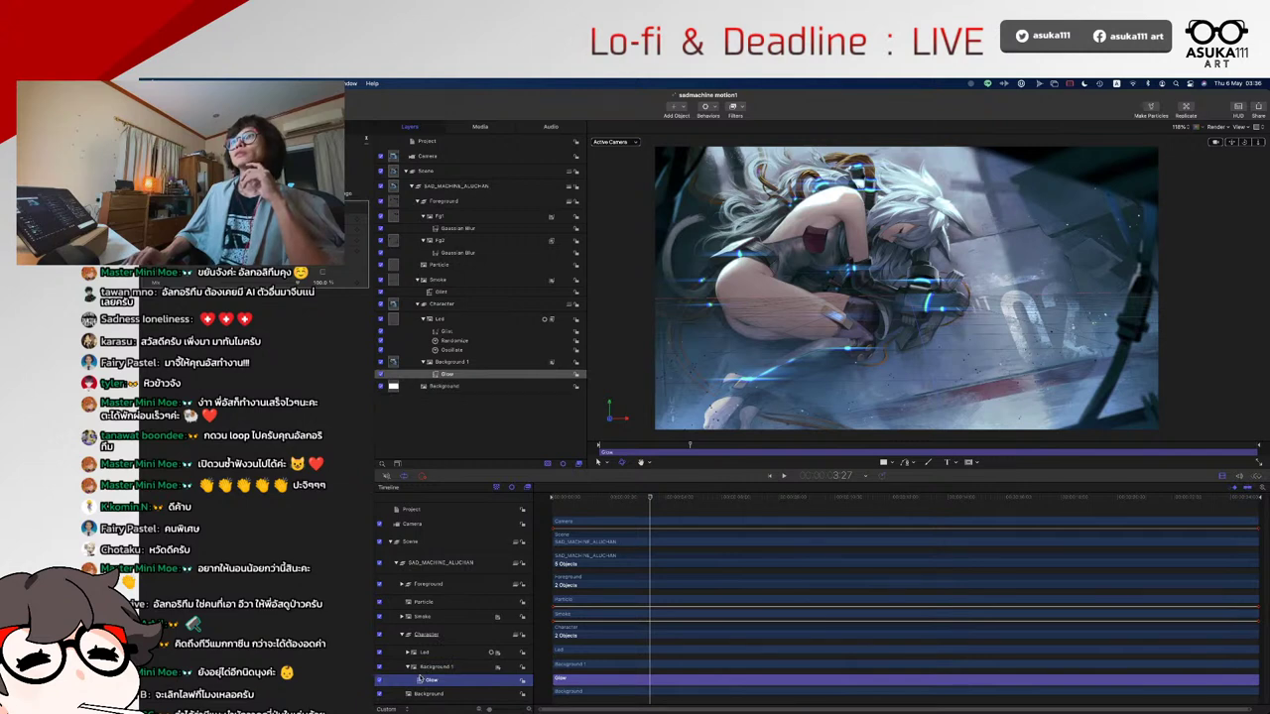
pyautogui.click(379, 666)
pyautogui.click(379, 667)
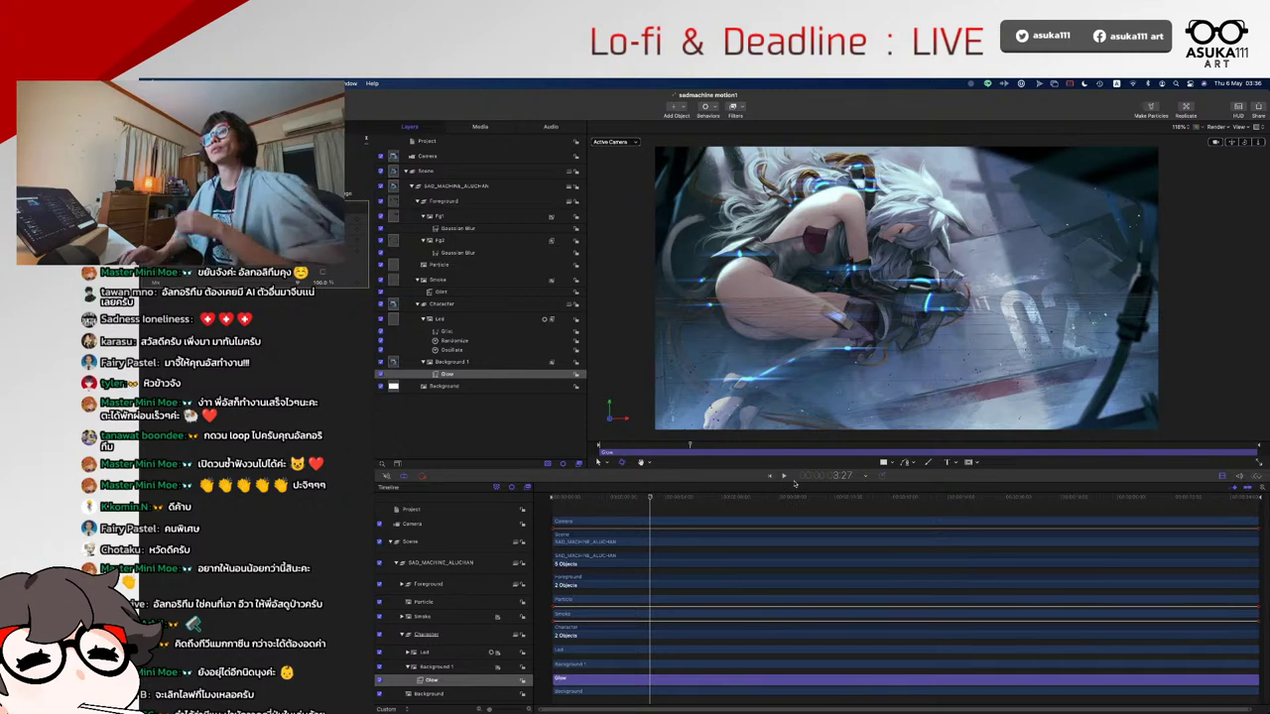
# - Scrub through the animation to check the glow, collapsing the Scene group and returning the playhead to the start
pyautogui.click(606, 499)
pyautogui.moveTo(606, 500); pyautogui.dragTo(637, 498)
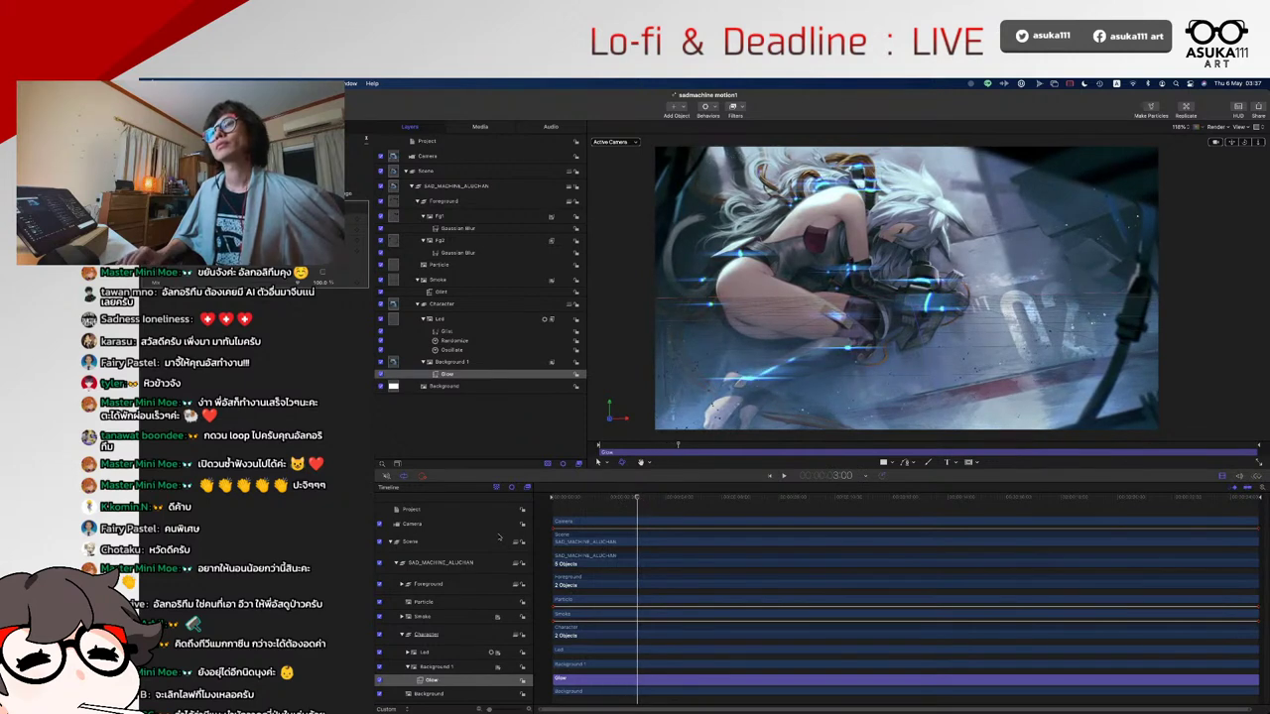
pyautogui.click(392, 541)
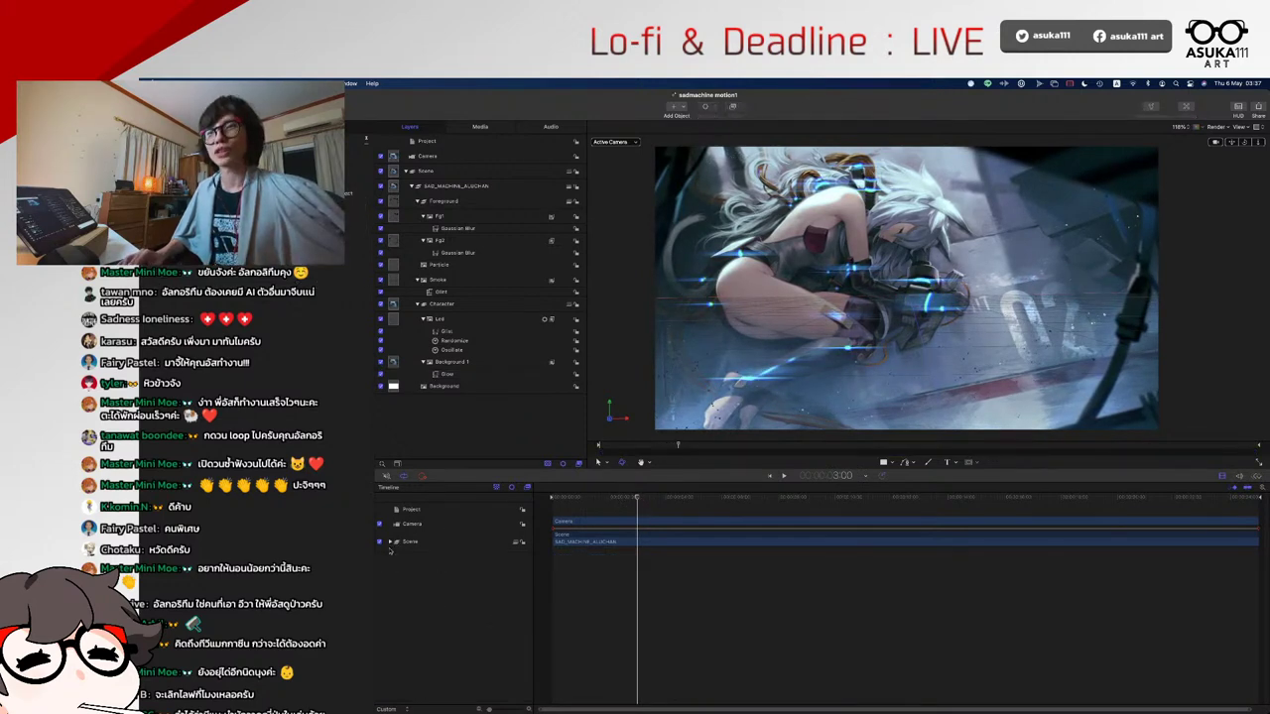
pyautogui.moveTo(608, 501); pyautogui.dragTo(533, 503)
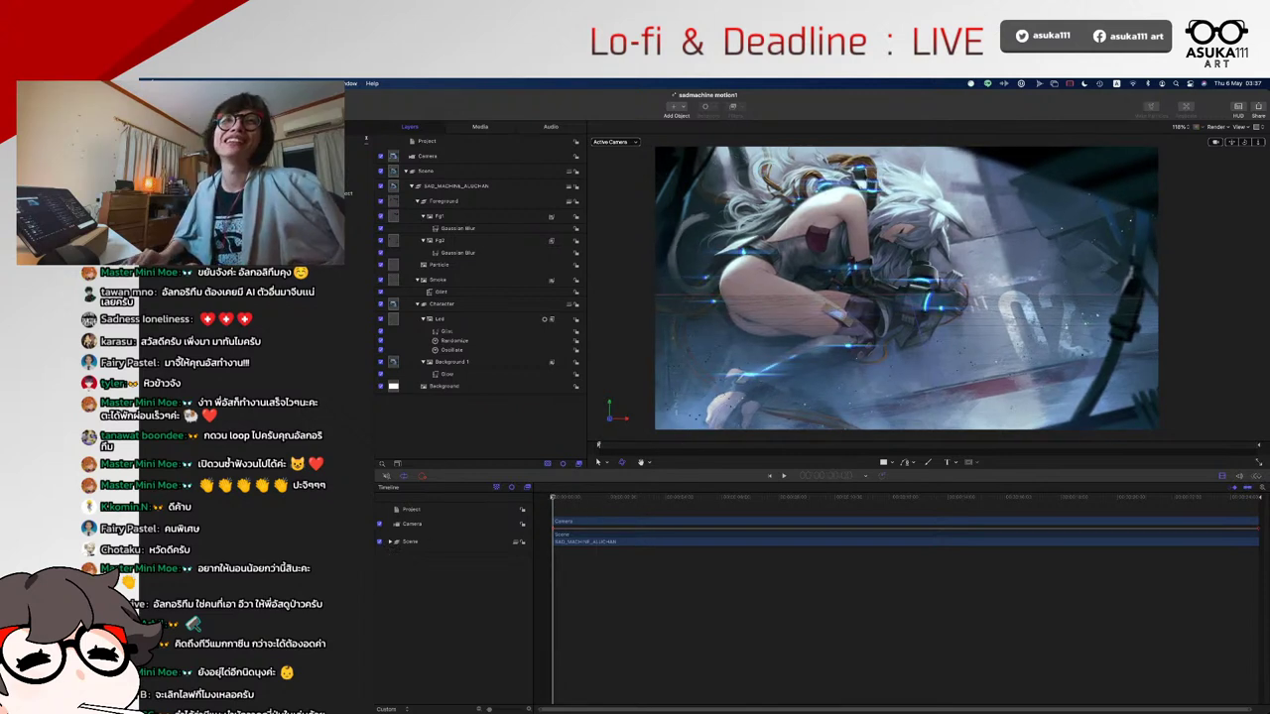
# - Browse the particle emitters in the library and select the Dream Bubbles preset
pyautogui.press('super+2')
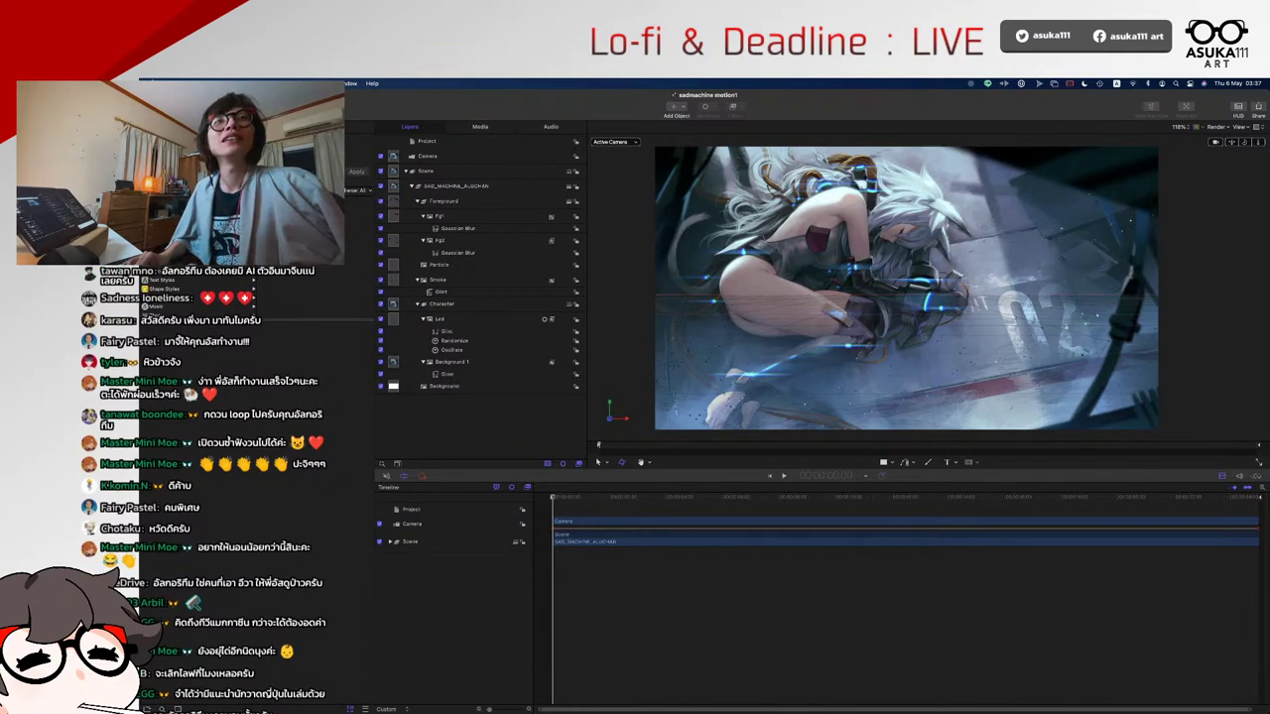
pyautogui.click(359, 201)
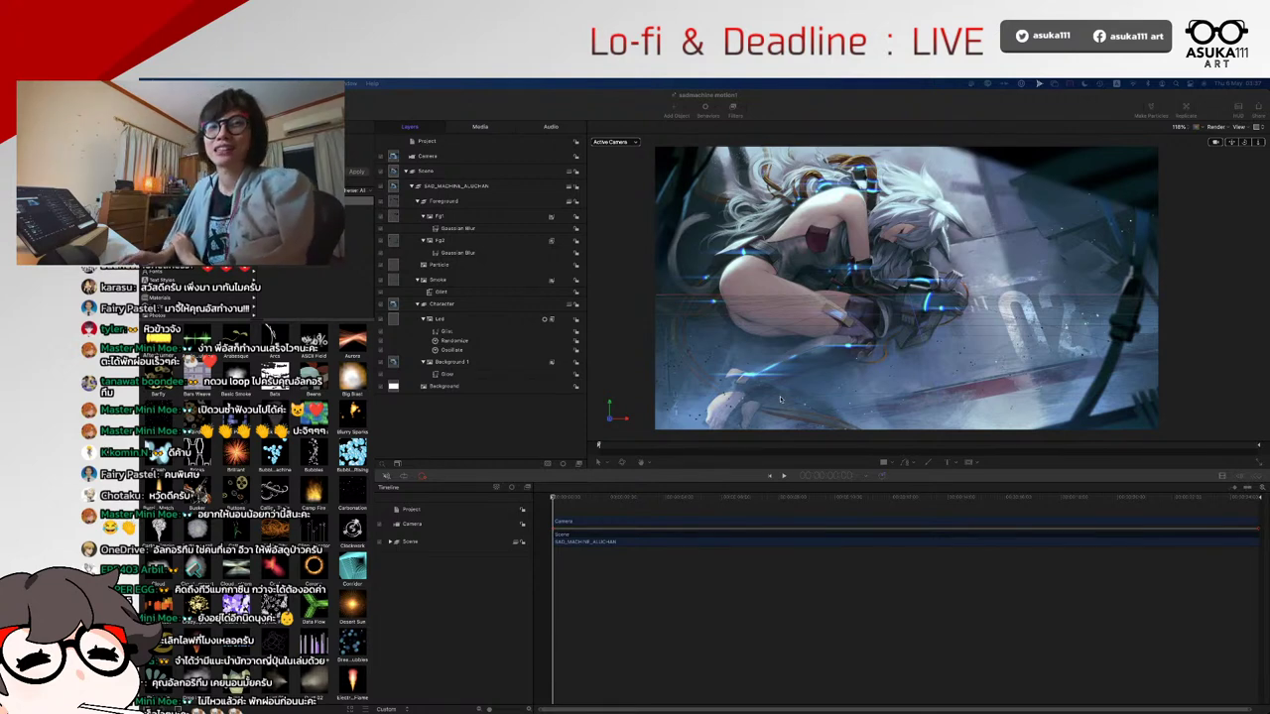
pyautogui.scroll(-1, 347, 467)
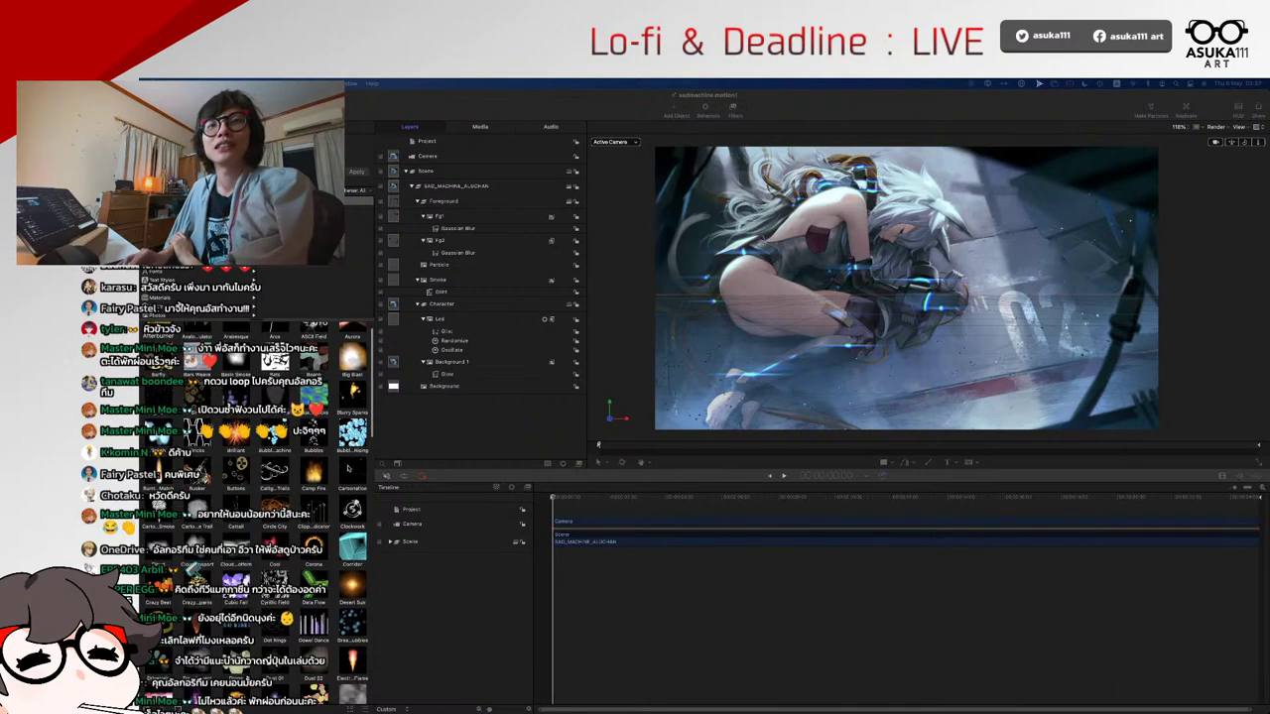
pyautogui.click(348, 468)
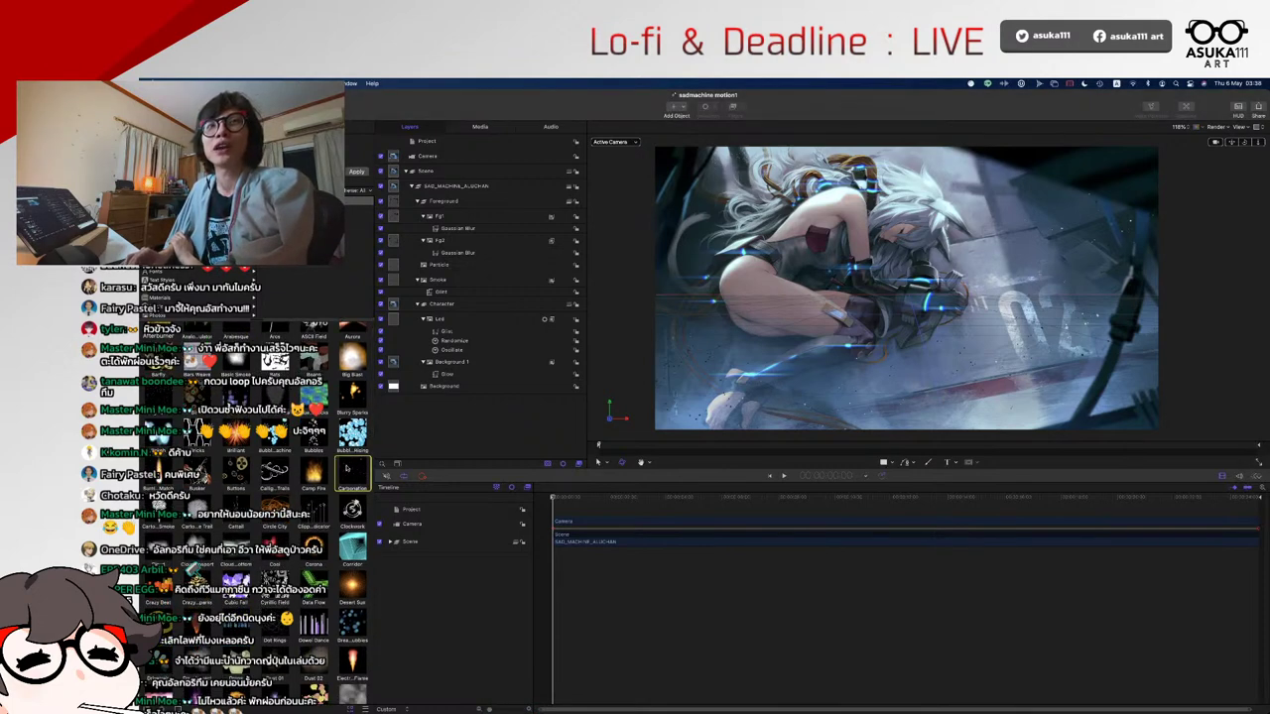
pyautogui.scroll(-3, 284, 490)
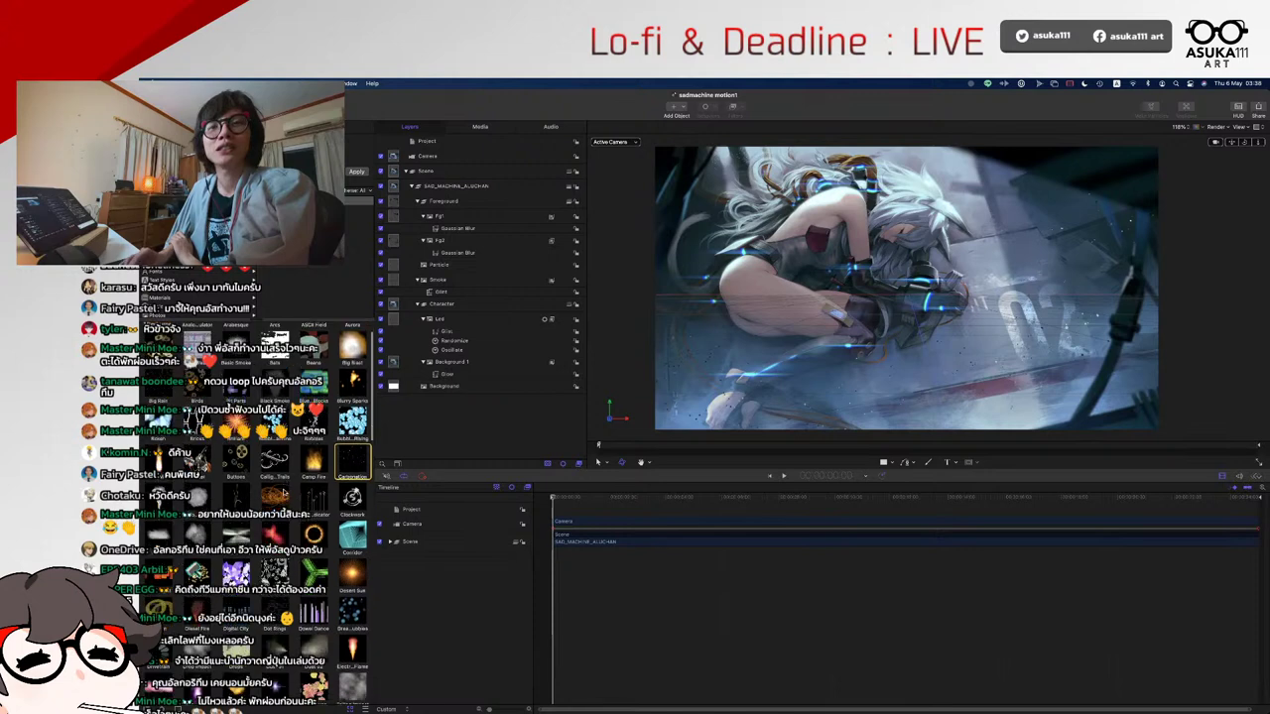
pyautogui.click(347, 568)
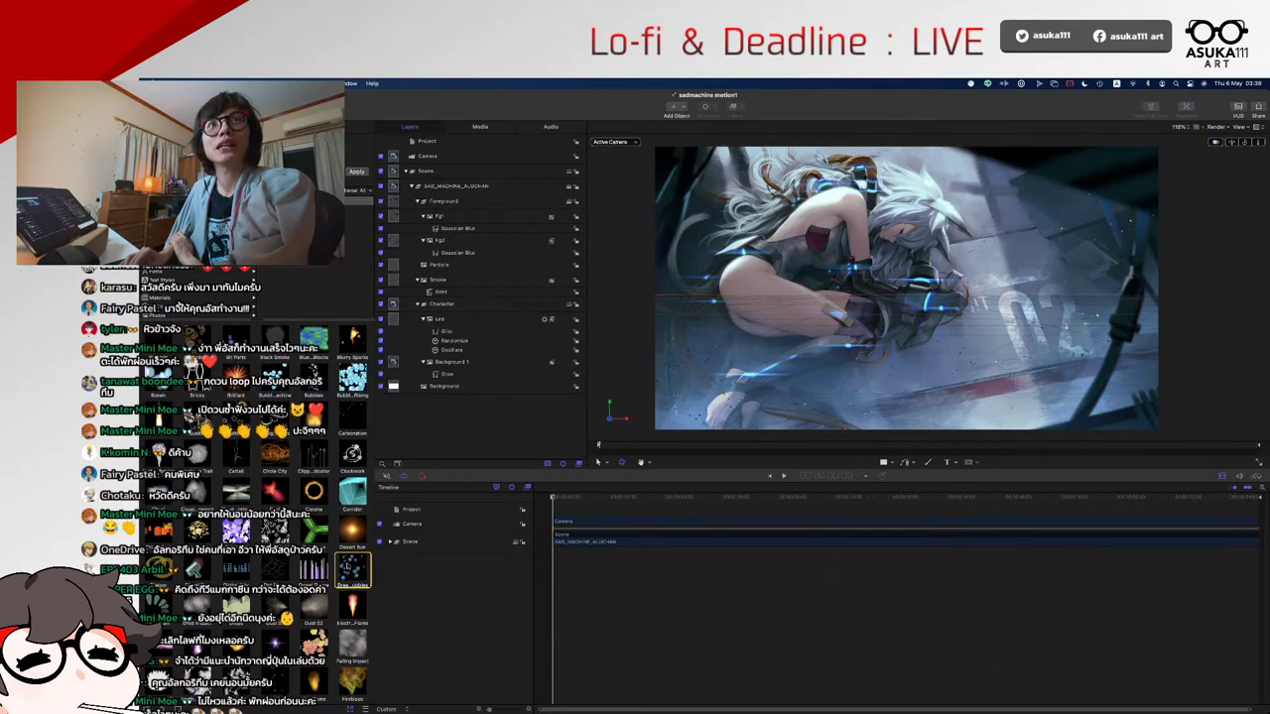
# - Undo a first placement of Dream Bubbles on the collapsed Scene group and place the emitter above SAD_MACHINE_ALUCHAN in the expanded group
pyautogui.moveTo(352, 570); pyautogui.dragTo(590, 545)
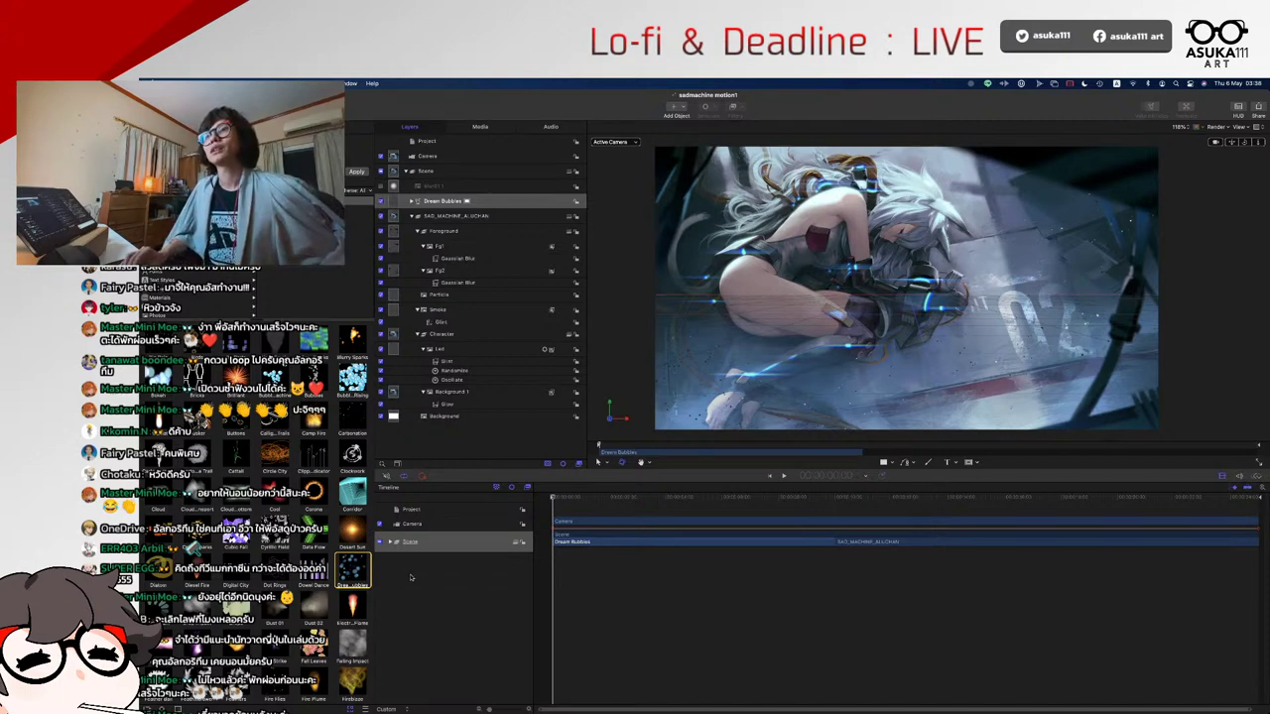
pyautogui.press('super+z')
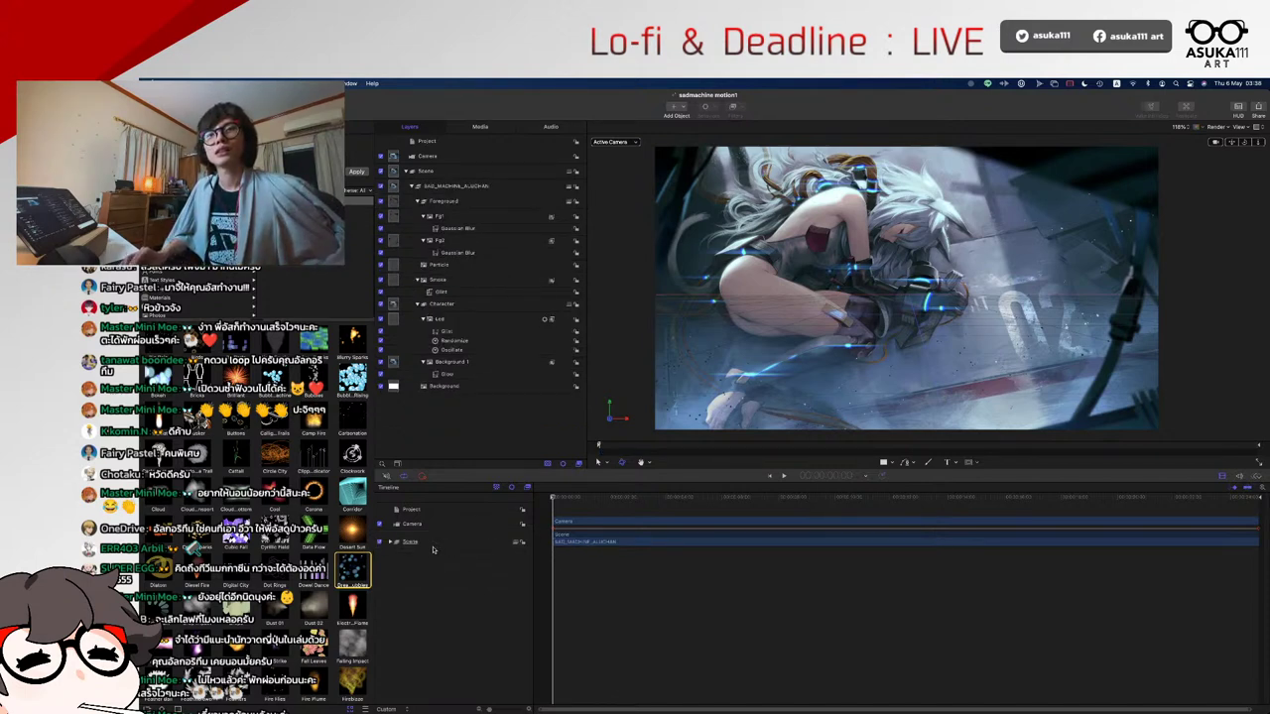
pyautogui.click(390, 541)
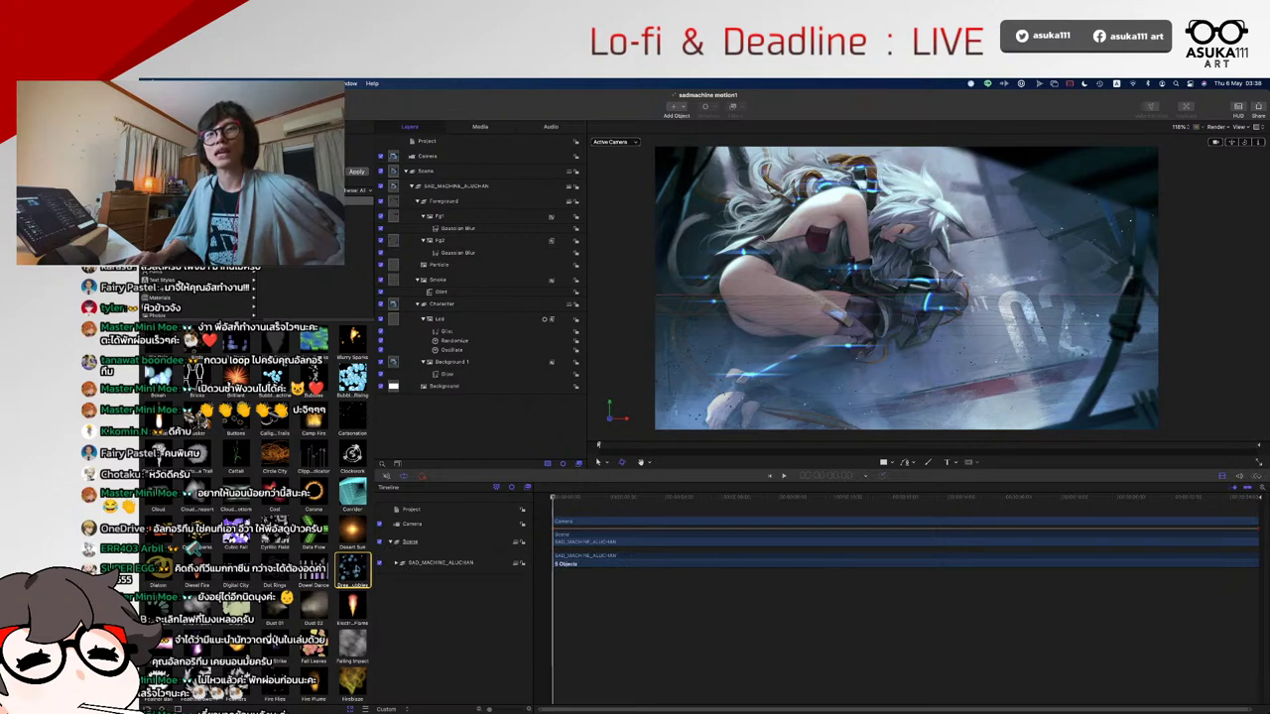
pyautogui.click(398, 562)
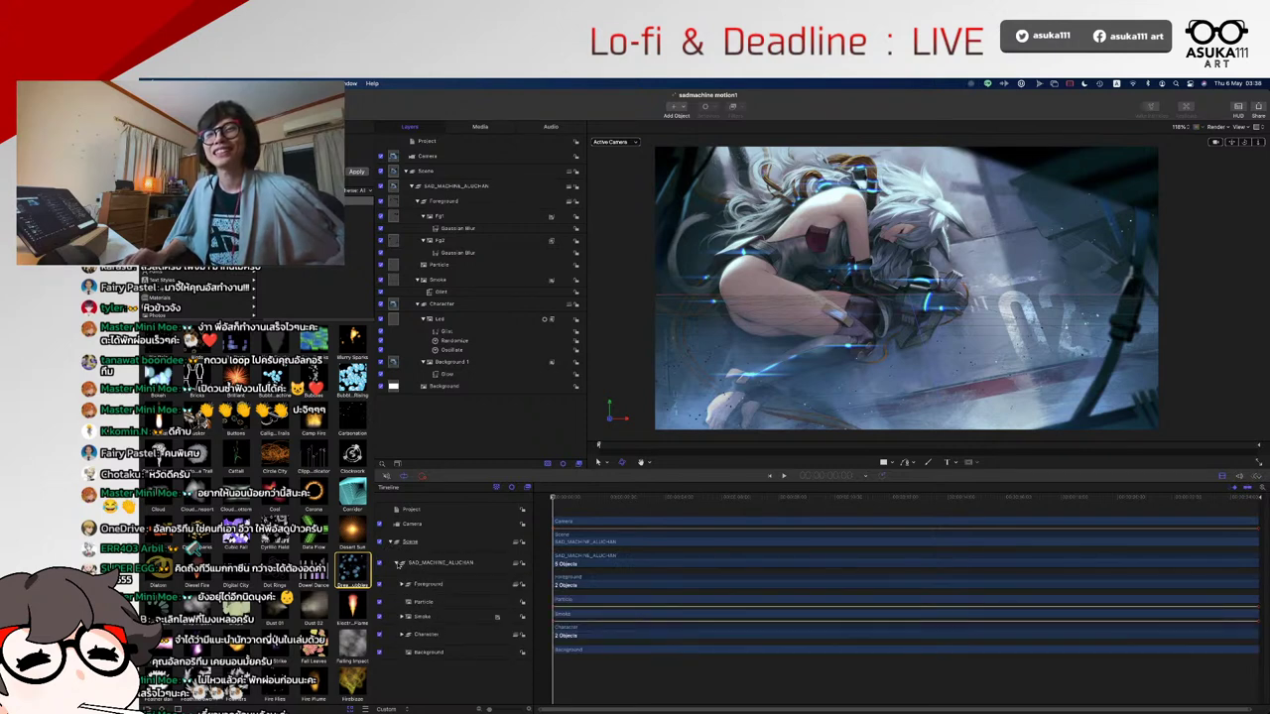
pyautogui.moveTo(353, 570); pyautogui.dragTo(436, 562)
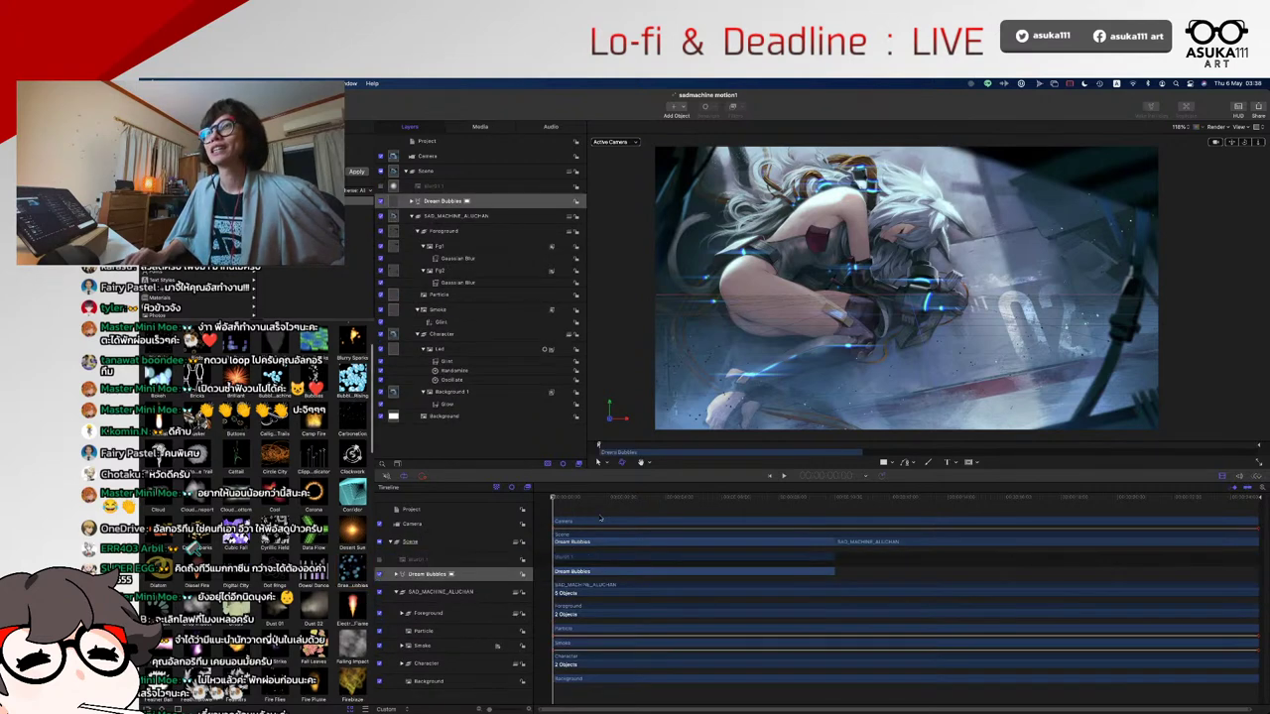
# - Play the opening of the animation and expand the Dream Bubbles emitter to inspect its Blur01 cell
pyautogui.click(552, 497)
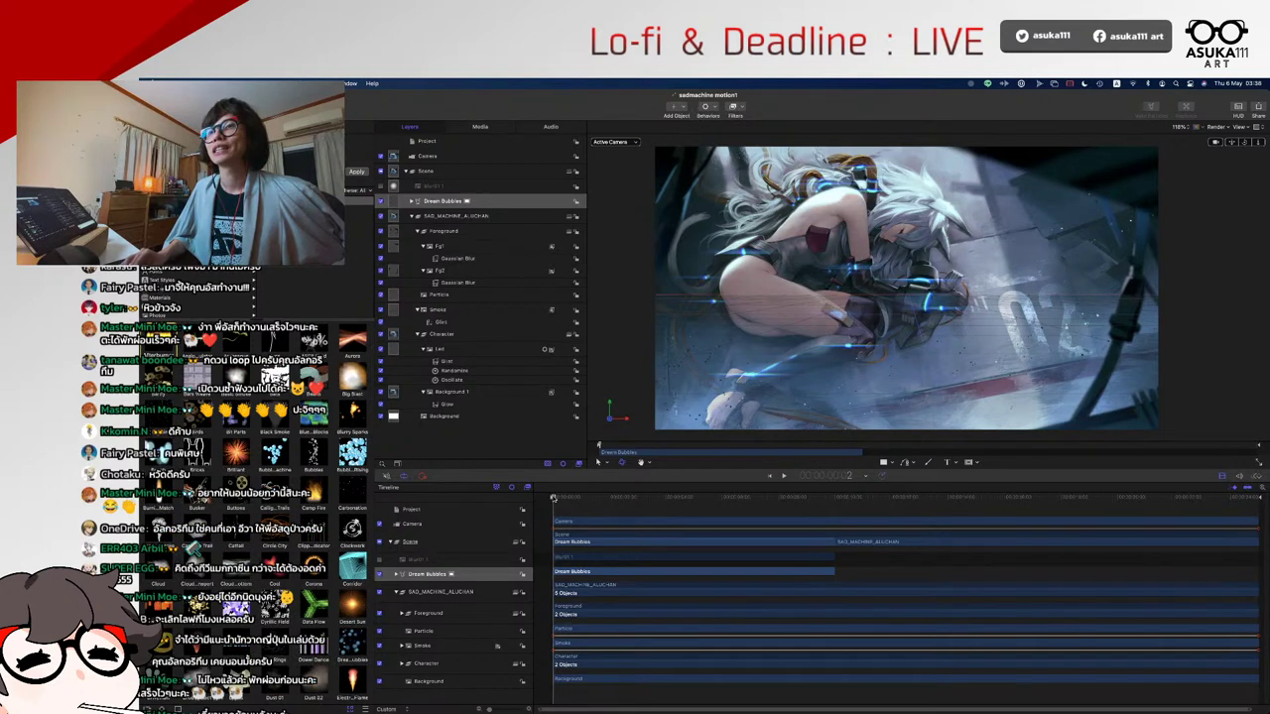
pyautogui.press('space')
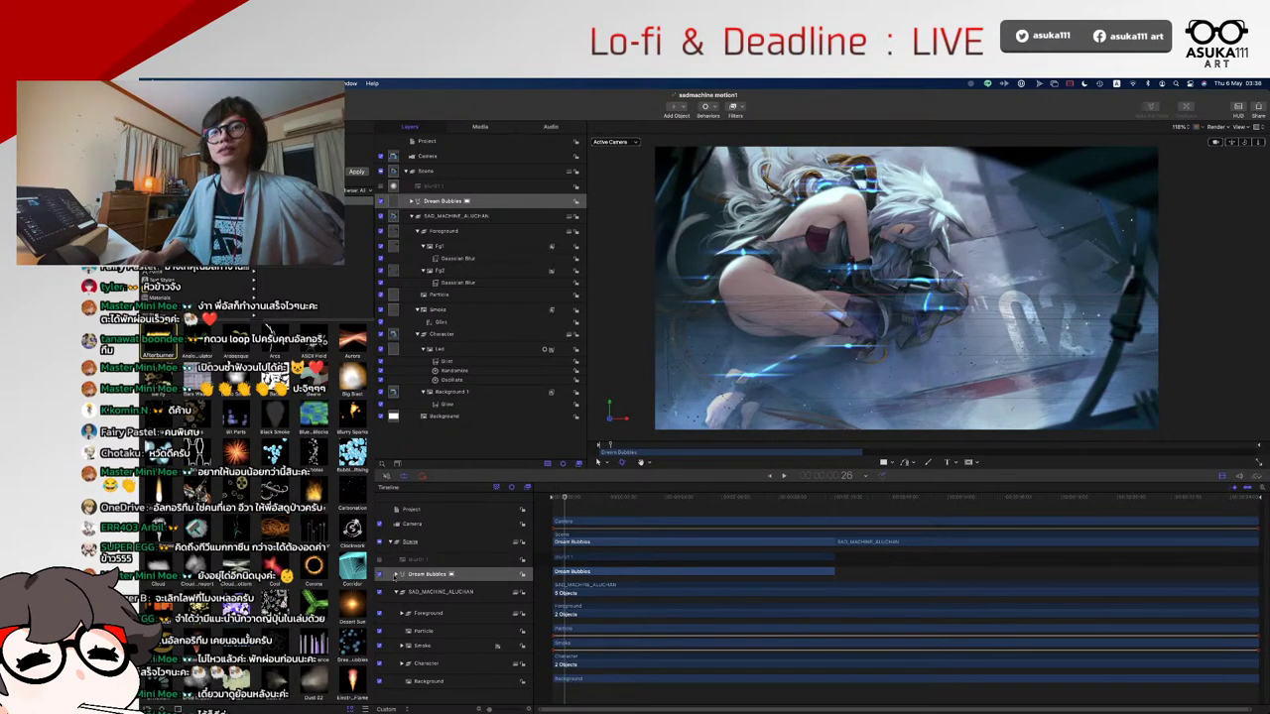
pyautogui.click(395, 574)
pyautogui.click(423, 590)
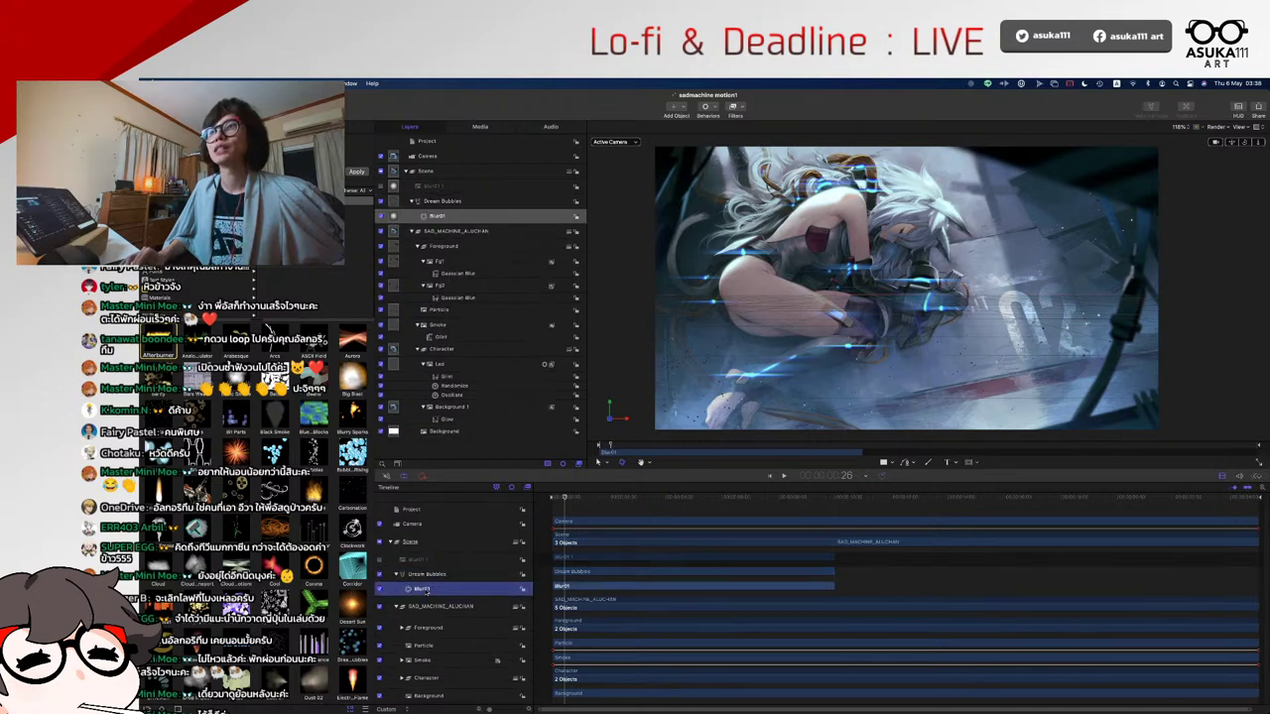
pyautogui.click(426, 575)
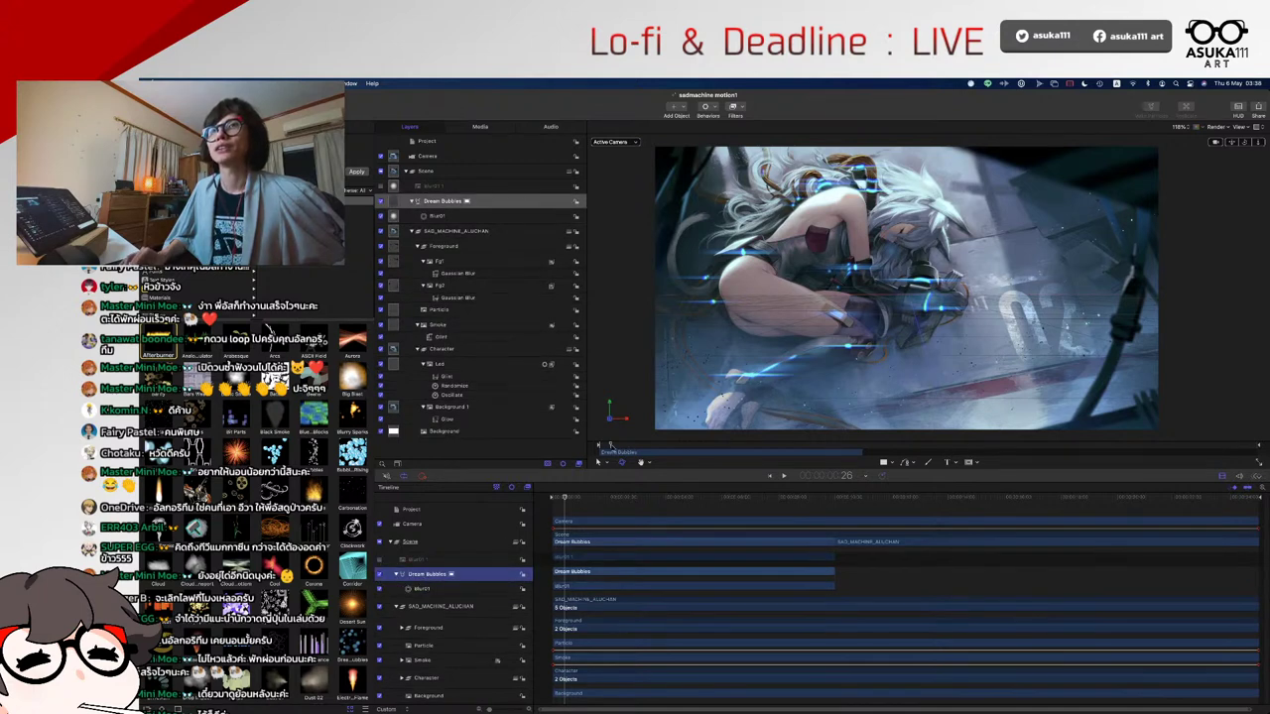
# - View the scene in Perspective with overlays shown and shift the Dream Bubbles emitter slightly within the artwork layers
pyautogui.hotkey('ctrl', 'p')
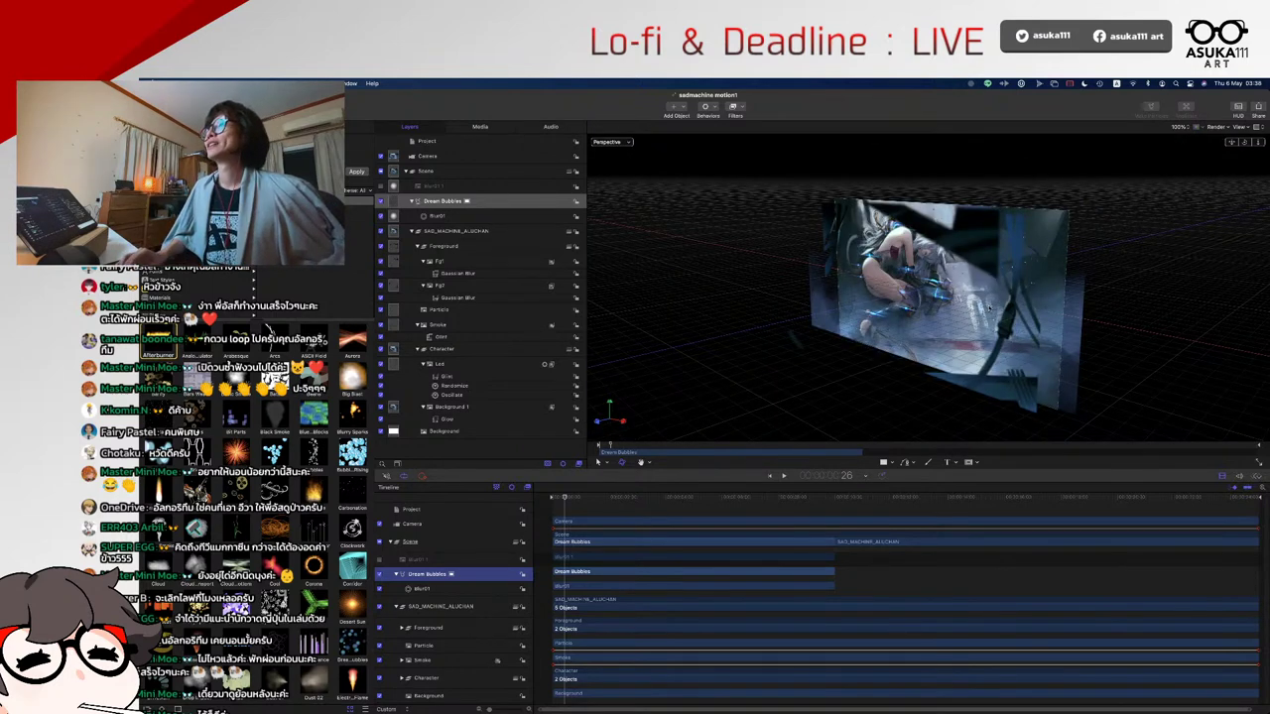
pyautogui.click(589, 588)
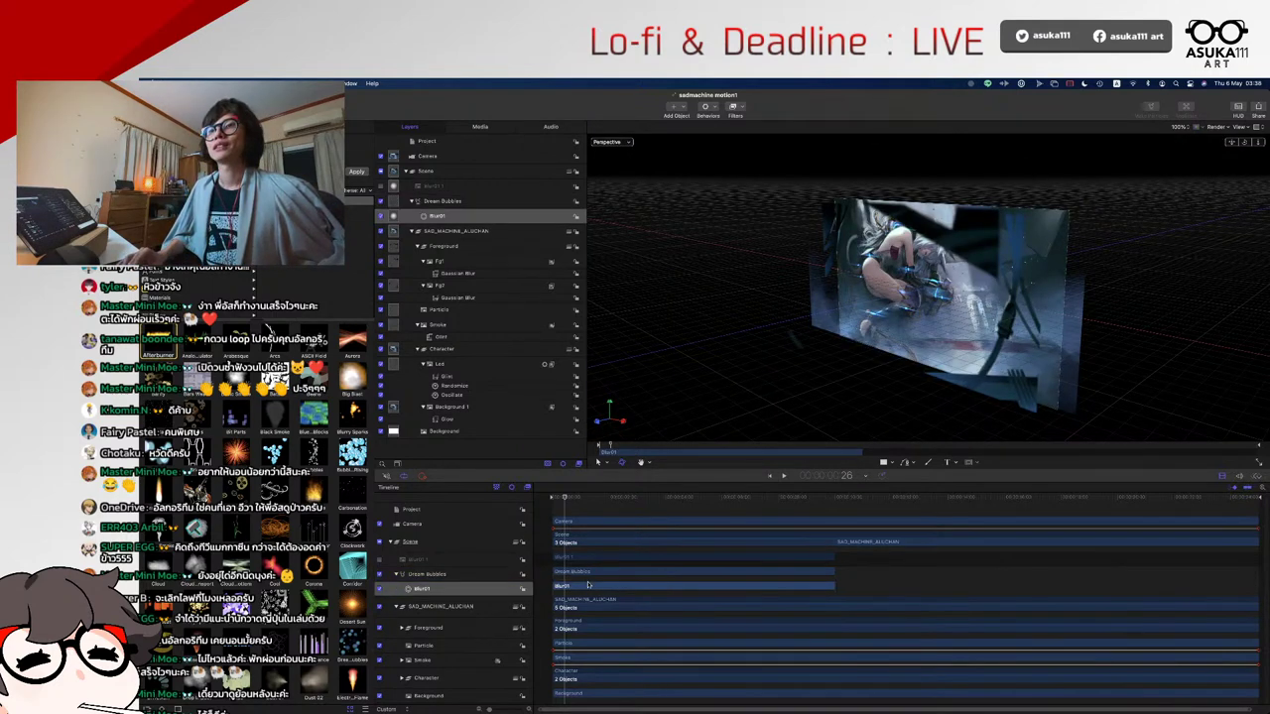
pyautogui.click(588, 579)
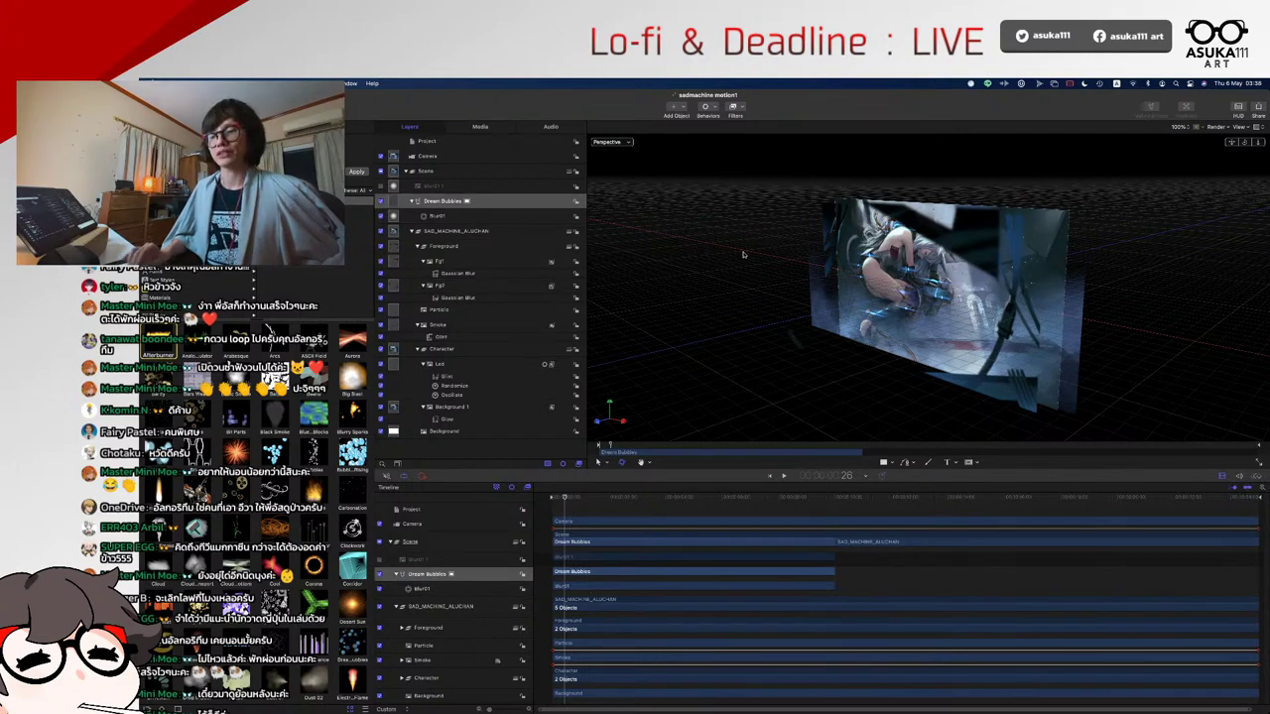
pyautogui.press('super+slash')
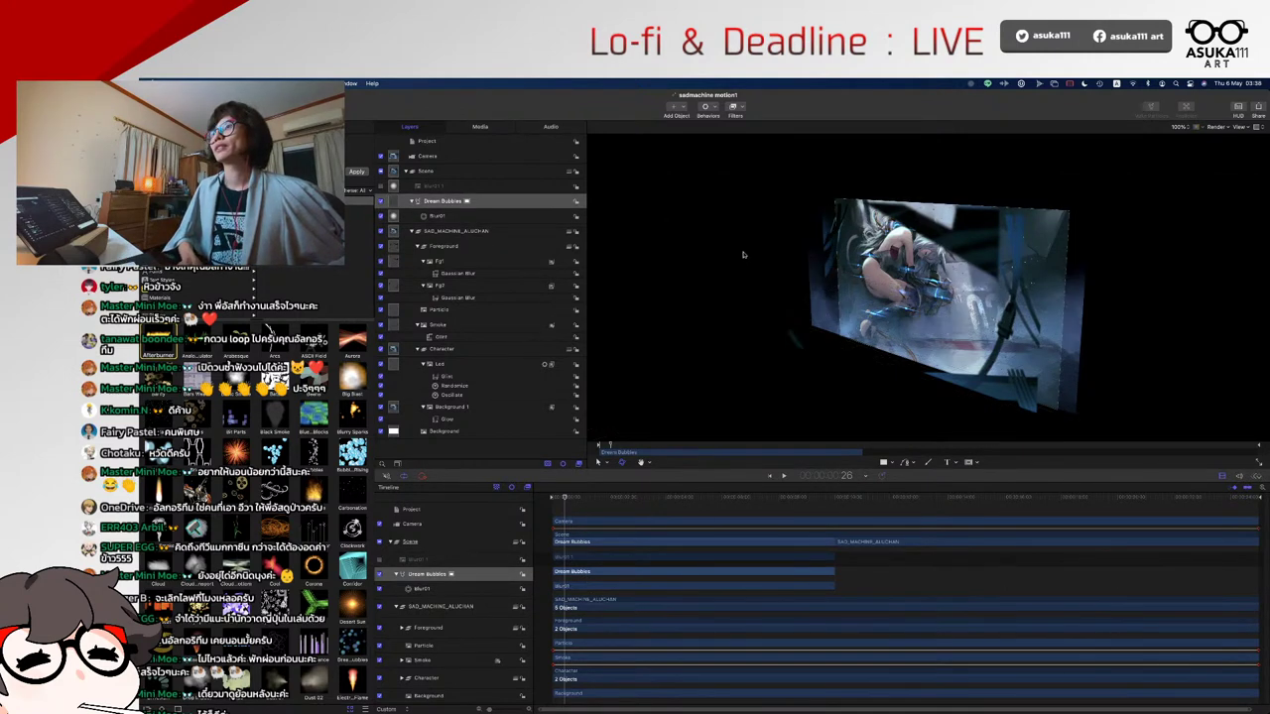
pyautogui.press('super+slash')
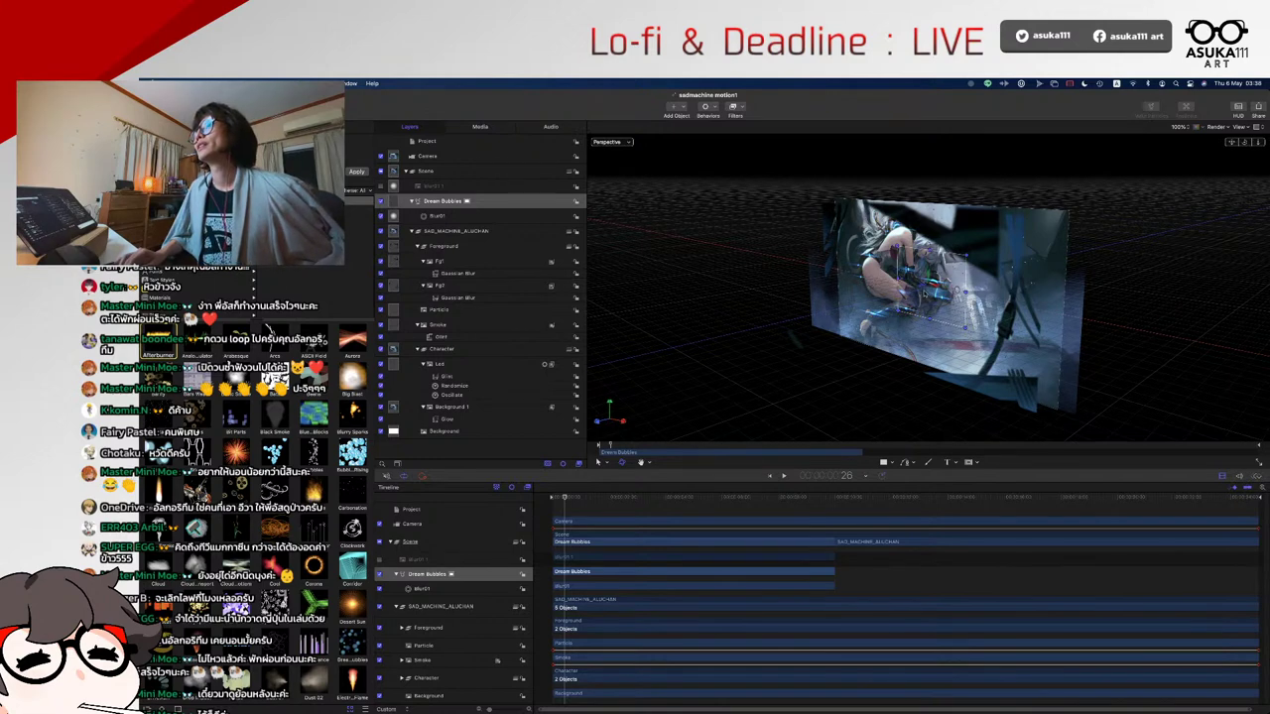
pyautogui.moveTo(915, 288); pyautogui.dragTo(899, 295)
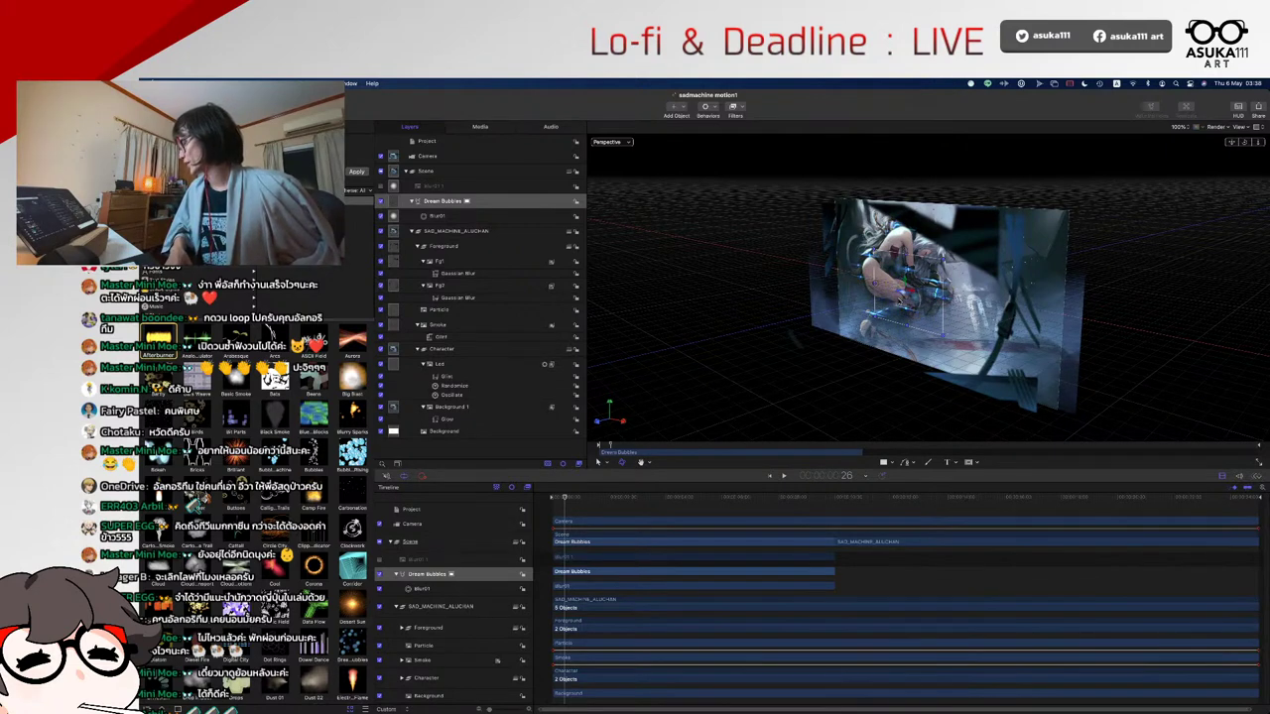
# - In the Active Camera view, move the Dream Bubbles emitter and enlarge its area to span the middle and right of the artwork
pyautogui.hotkey('ctrl', 'a')
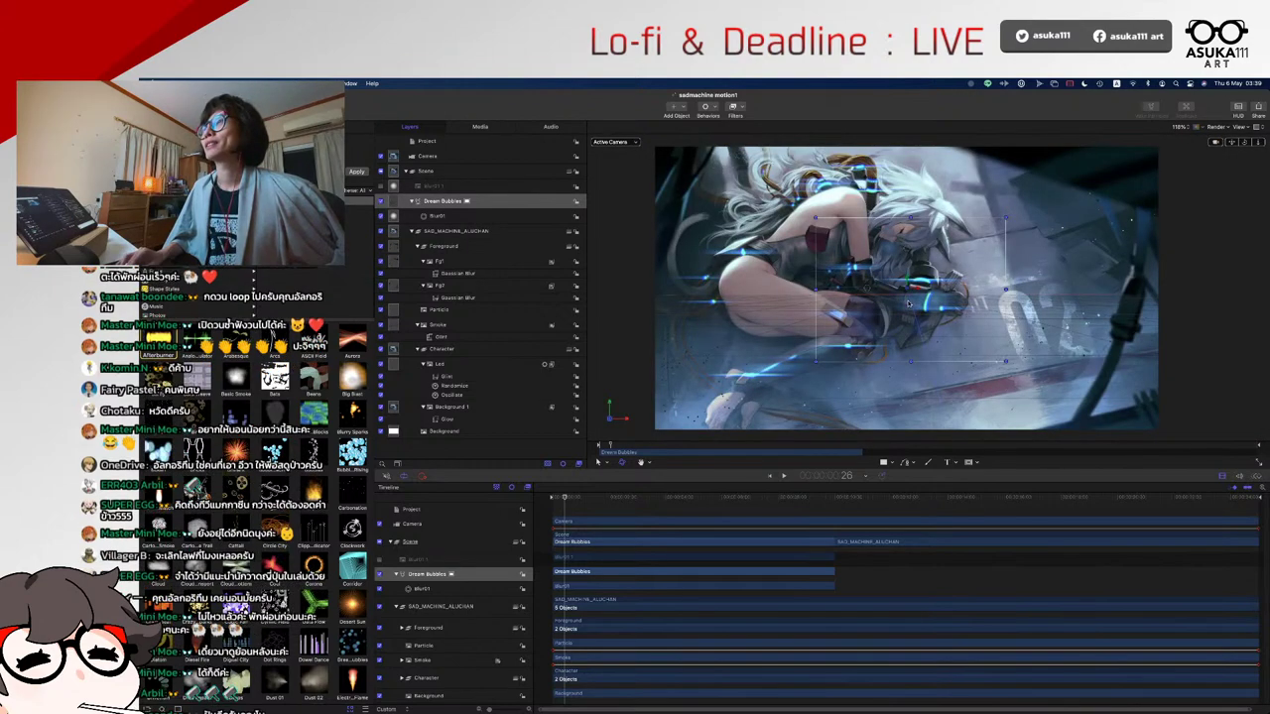
pyautogui.moveTo(908, 302); pyautogui.dragTo(886, 376)
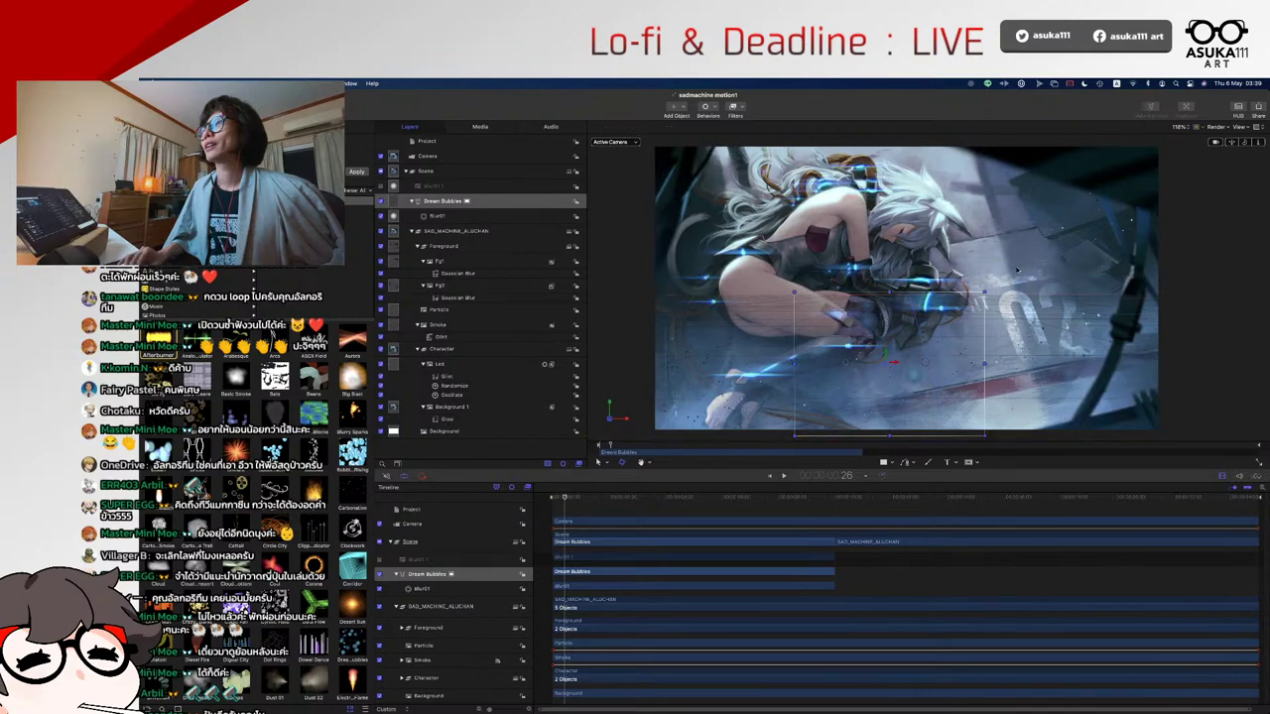
pyautogui.moveTo(985, 292); pyautogui.dragTo(1142, 172)
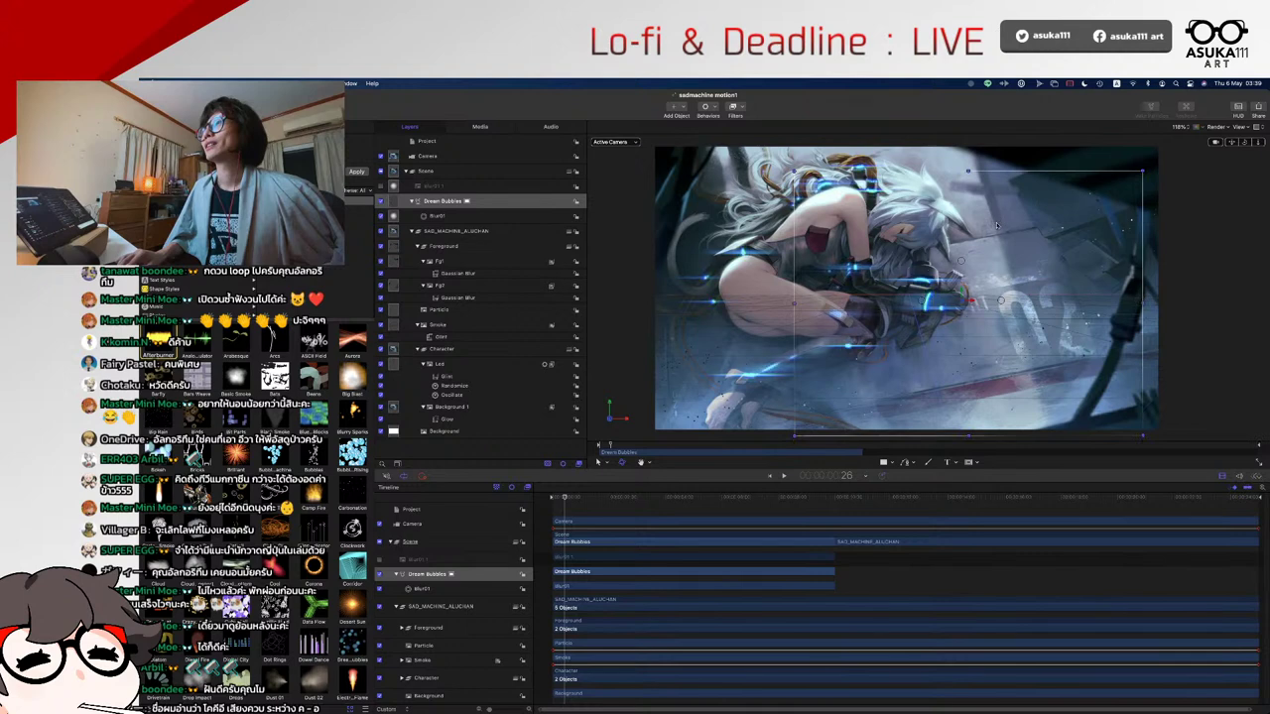
pyautogui.moveTo(924, 294); pyautogui.dragTo(972, 242)
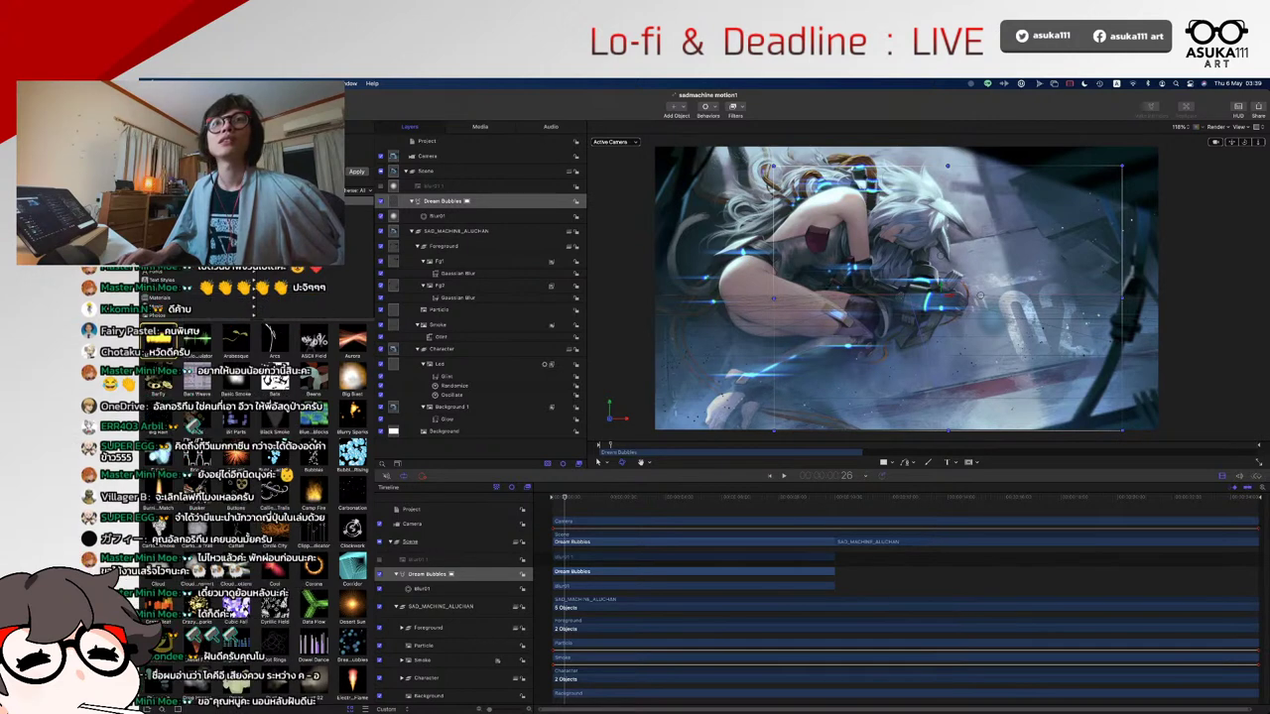
# - Set the Dream Bubbles emitter's blend mode to Add and scrub to 2:07 to check the bubbles
pyautogui.press('super+3')
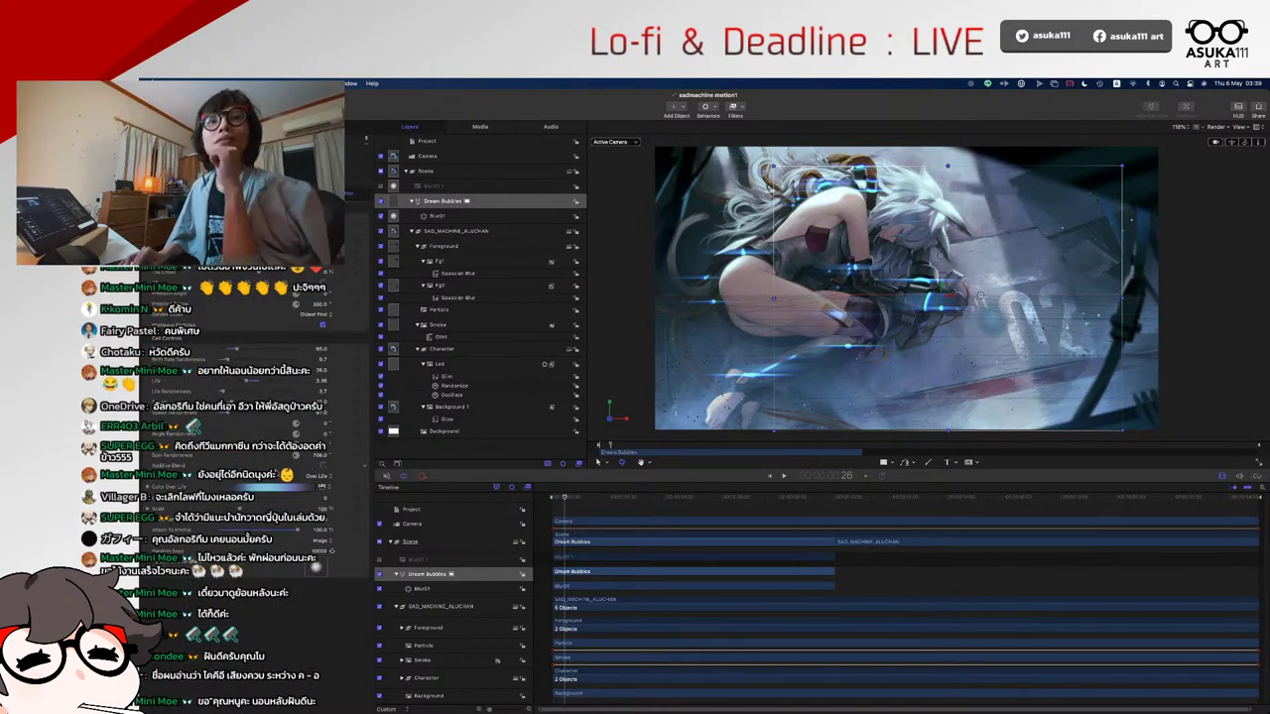
pyautogui.press('F1')
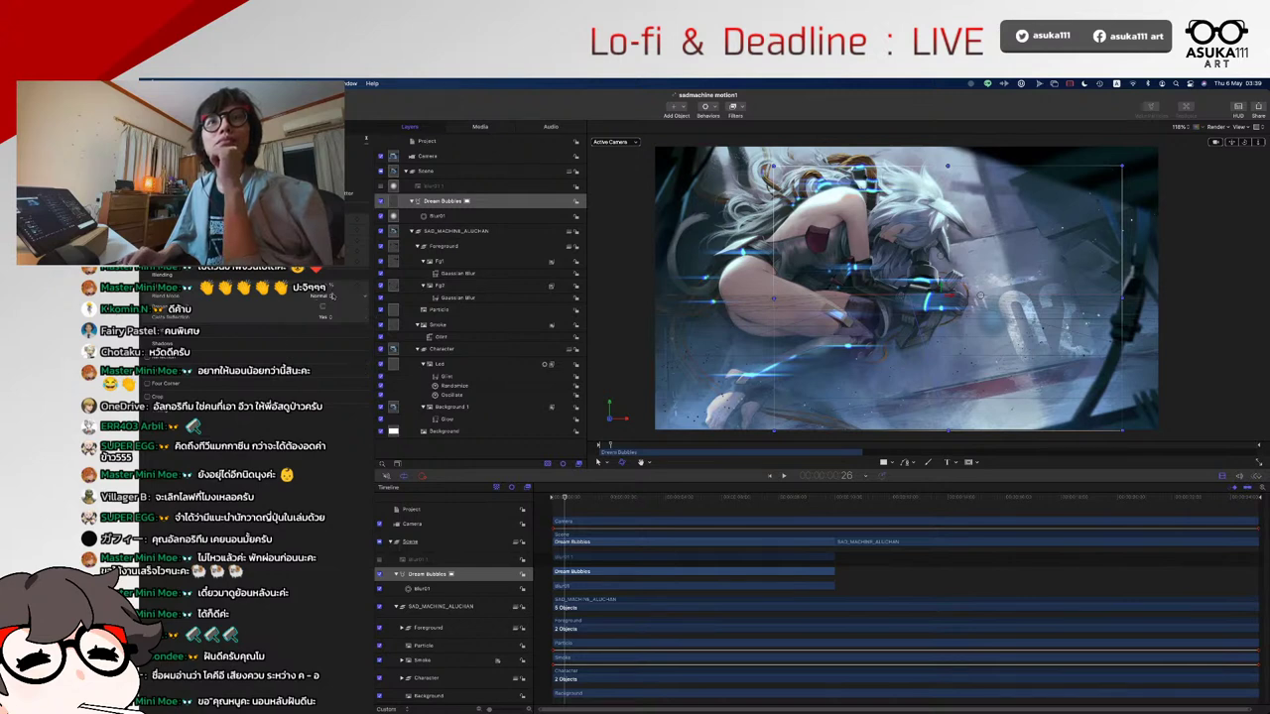
pyautogui.click(330, 297)
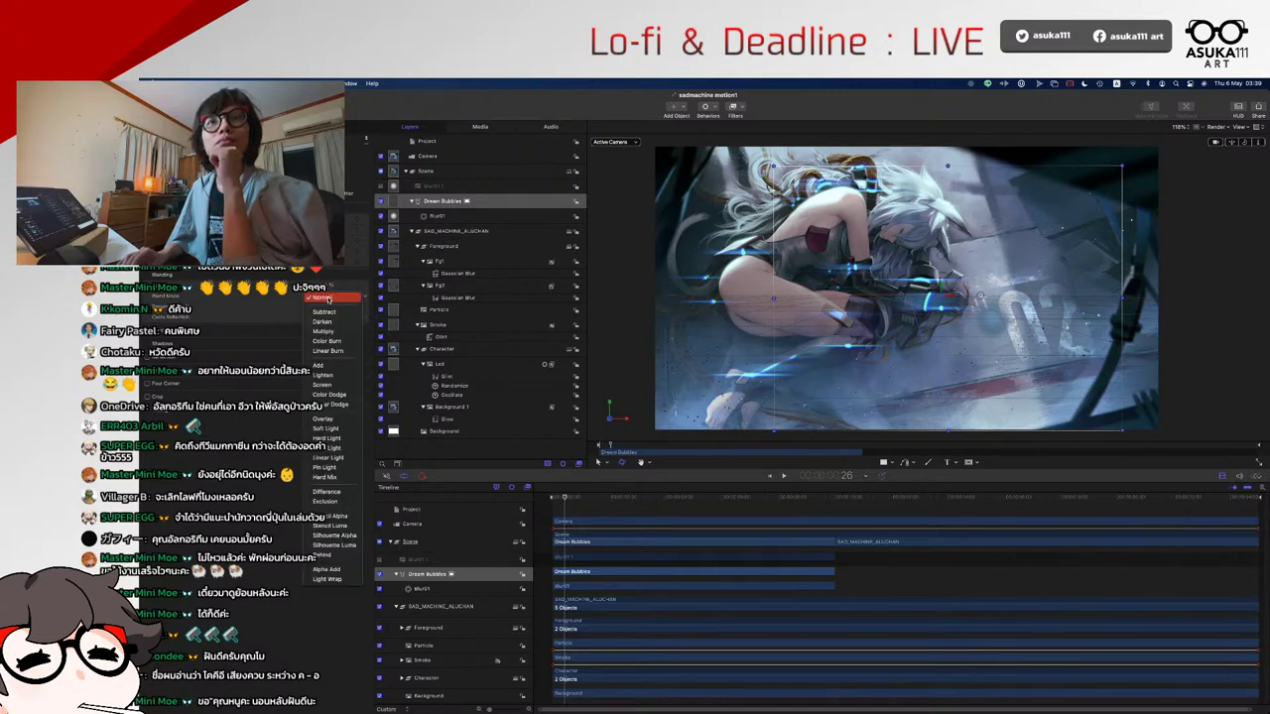
pyautogui.click(323, 374)
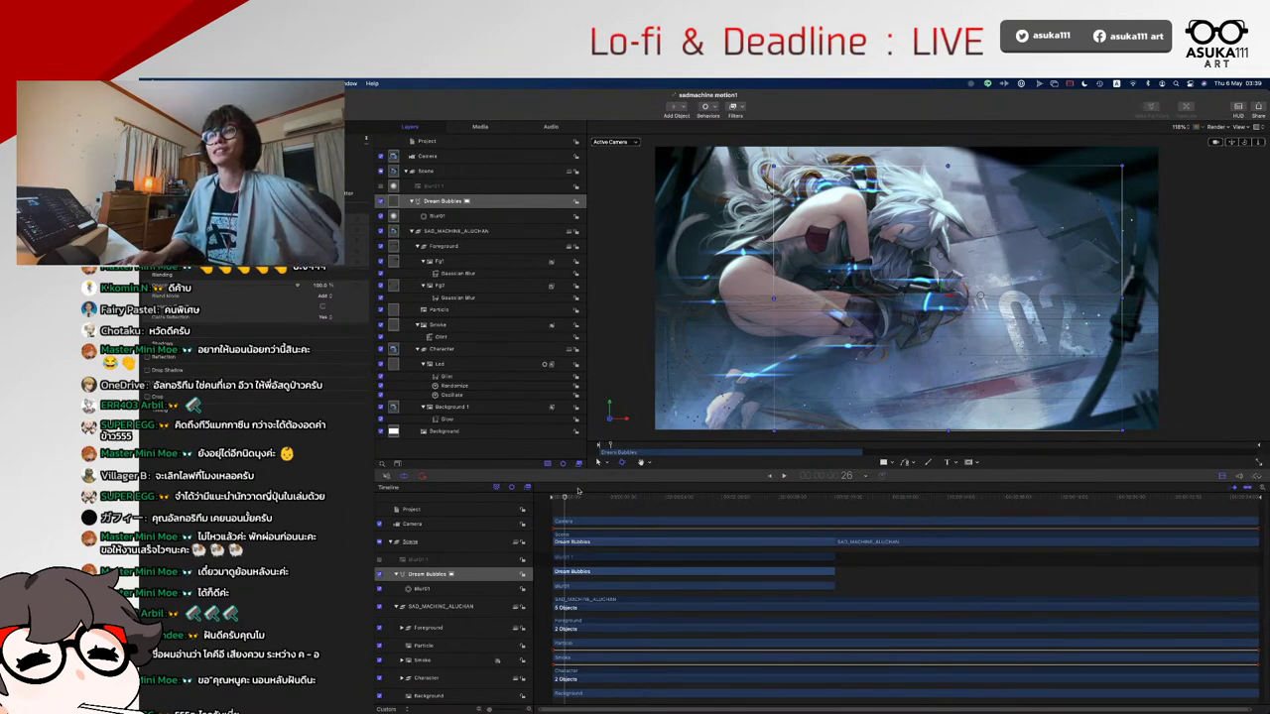
pyautogui.moveTo(583, 496); pyautogui.dragTo(612, 503)
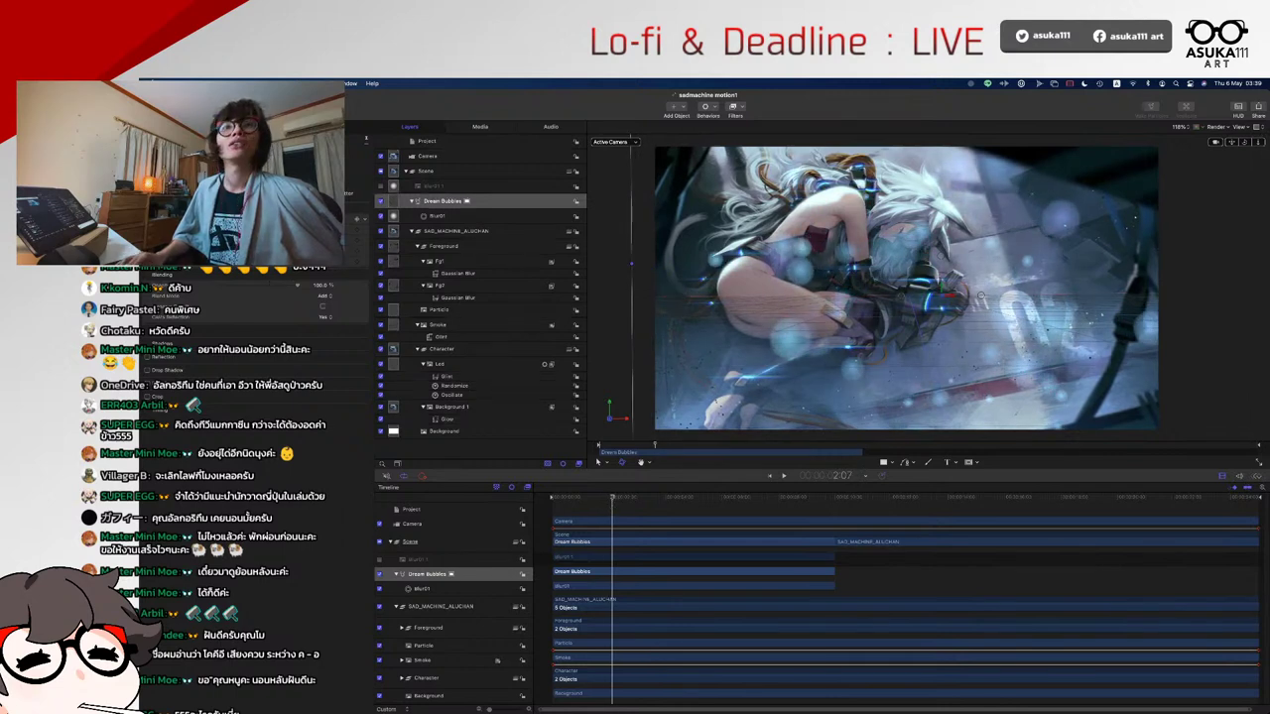
# - Reduce the scale and scale randomness of the Blur01 cell so the bubbles become small particles
pyautogui.click(437, 215)
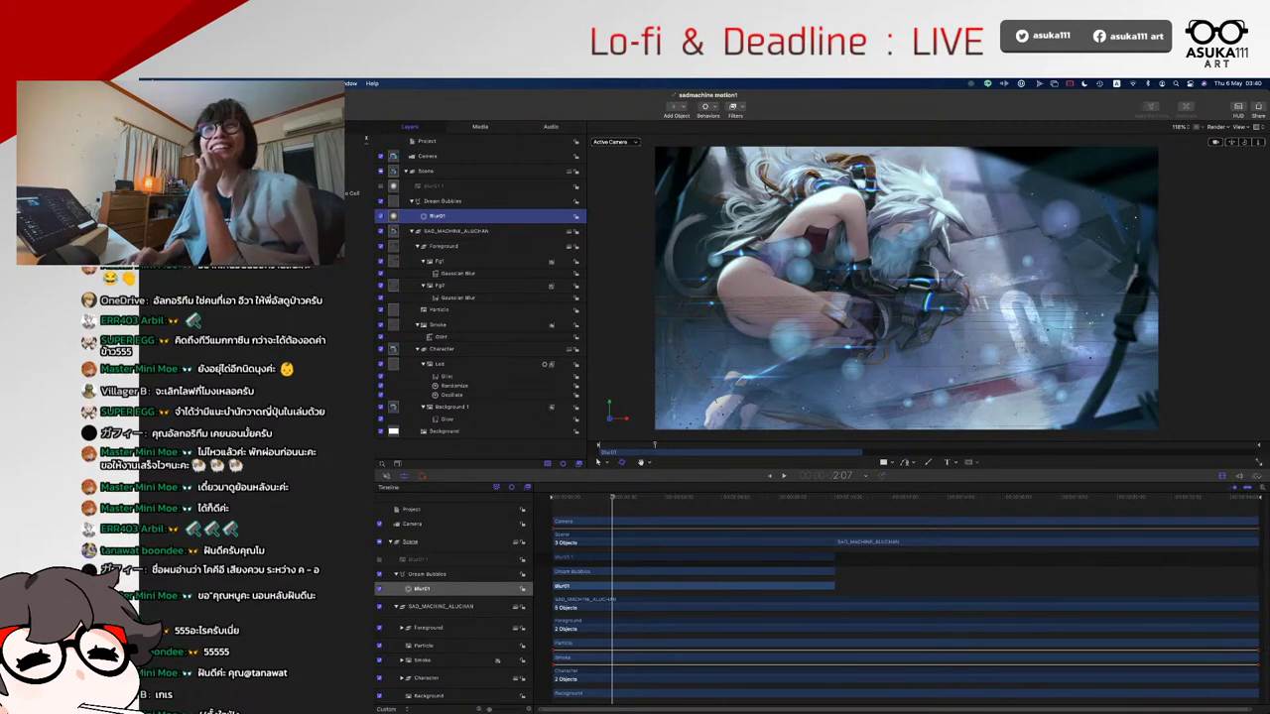
pyautogui.press('Up')
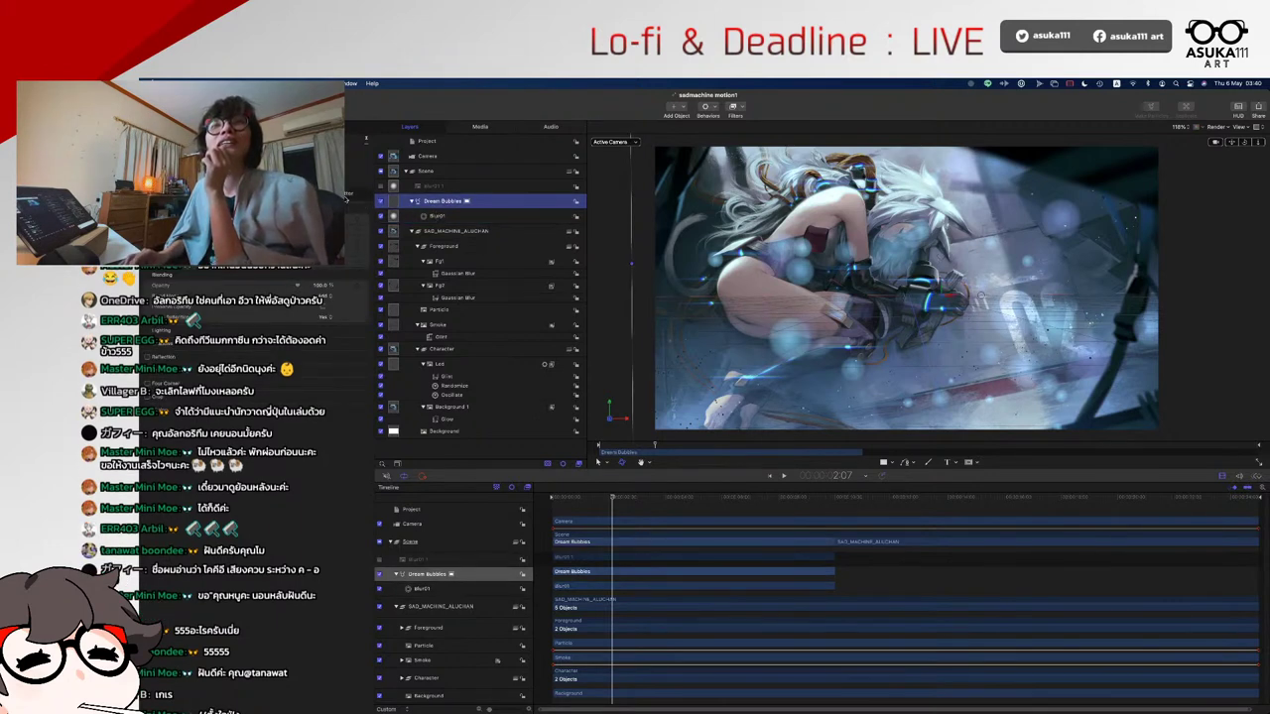
pyautogui.click(345, 199)
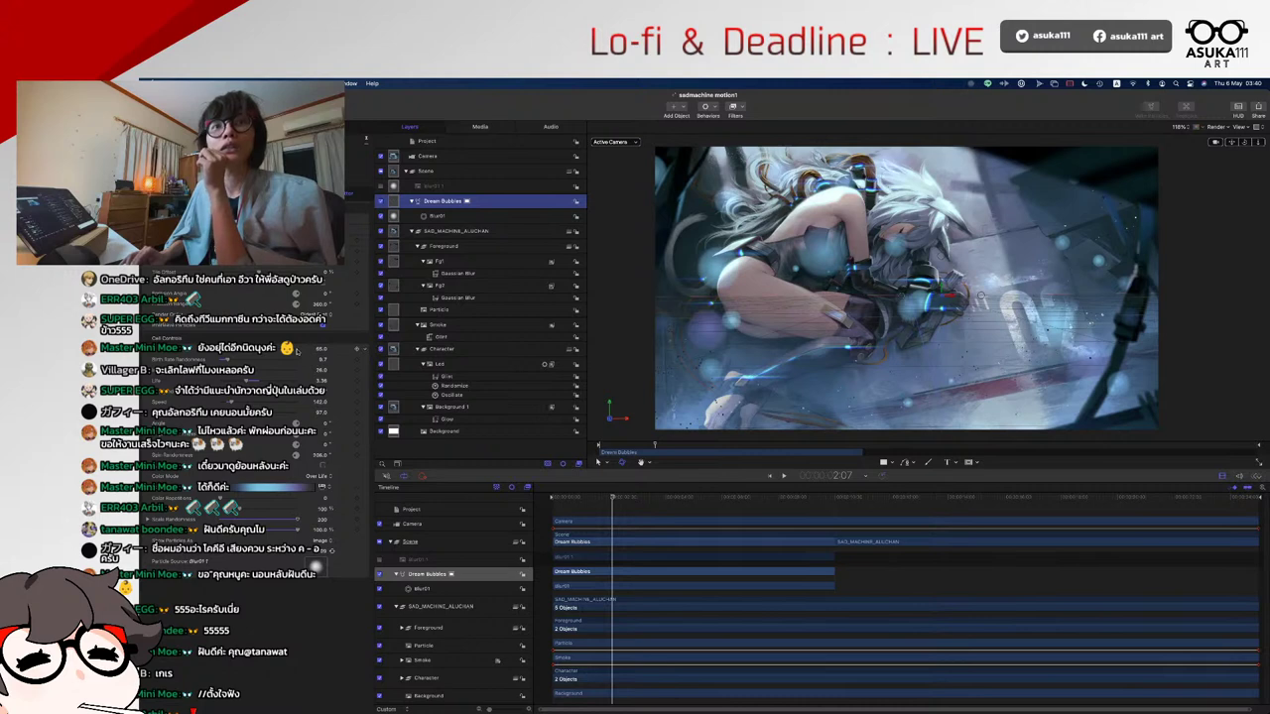
pyautogui.click(436, 216)
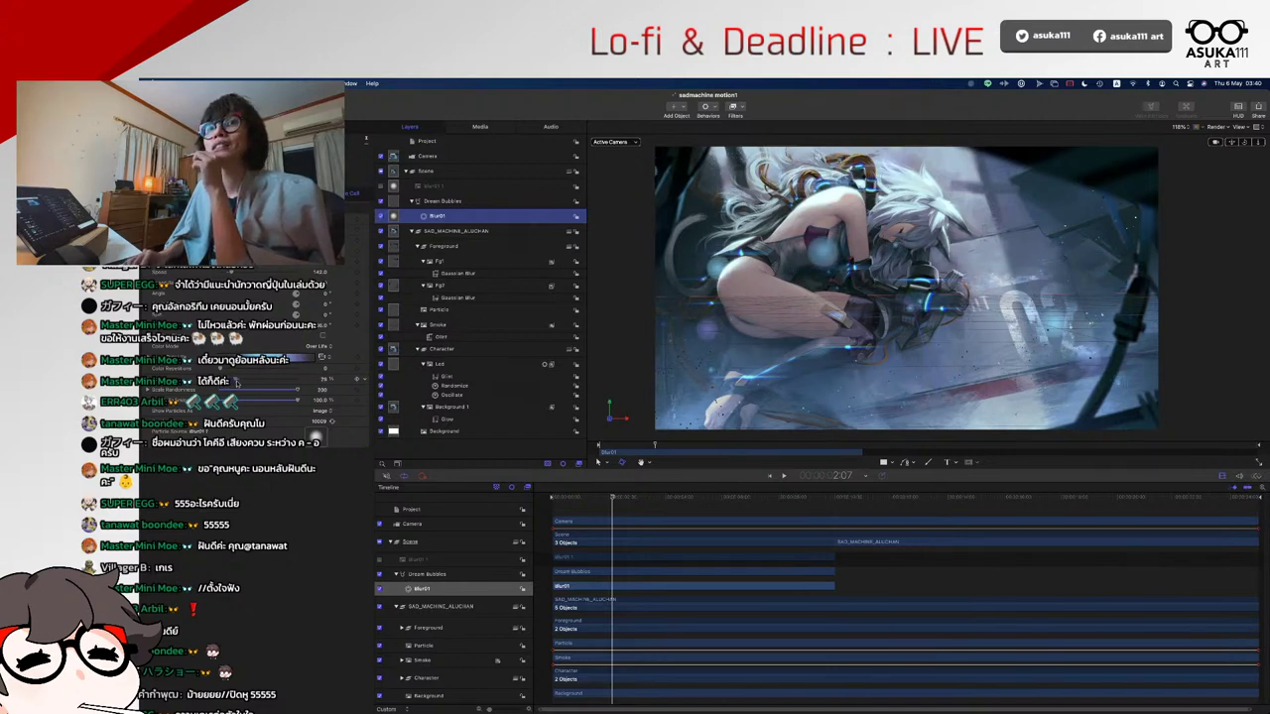
pyautogui.moveTo(238, 380)
pyautogui.mouseDown()
pyautogui.moveTo(228, 390)
pyautogui.moveTo(236, 381)
pyautogui.mouseUp()
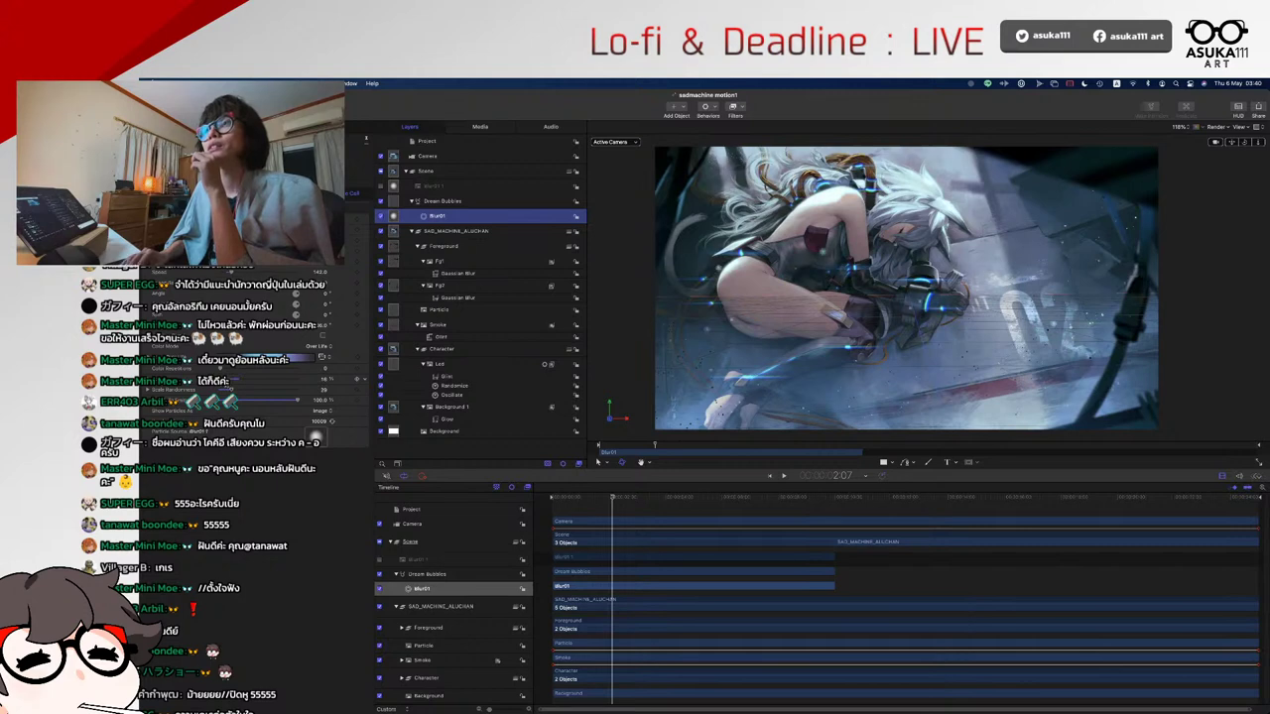
# - Play the animation from near the start to check the smaller bubbles over the artwork
pyautogui.click(567, 498)
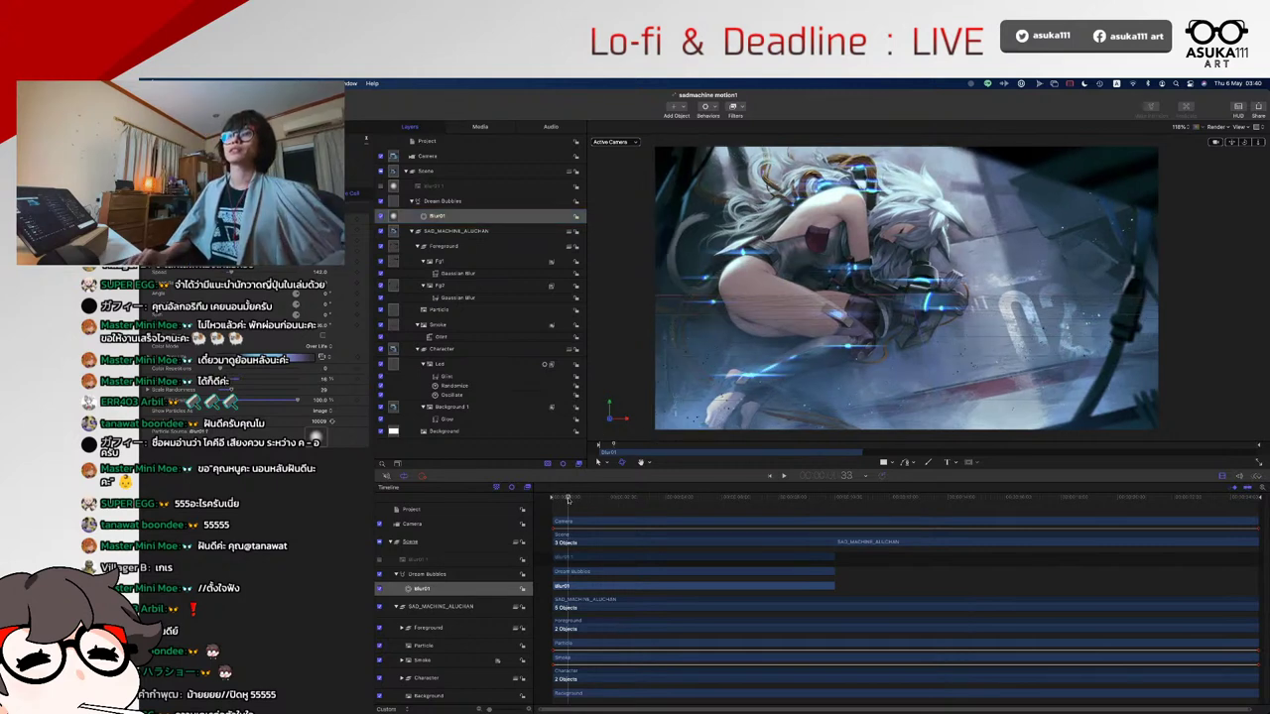
pyautogui.press('space')
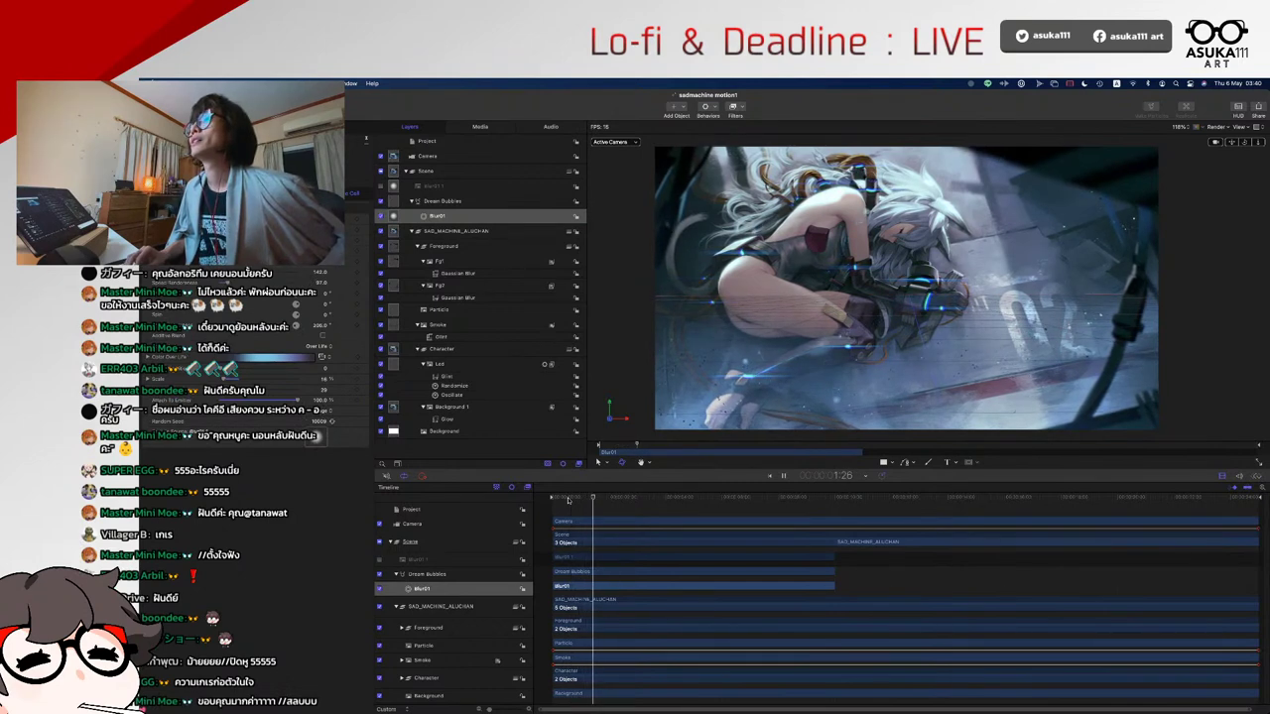
pyautogui.press('space')
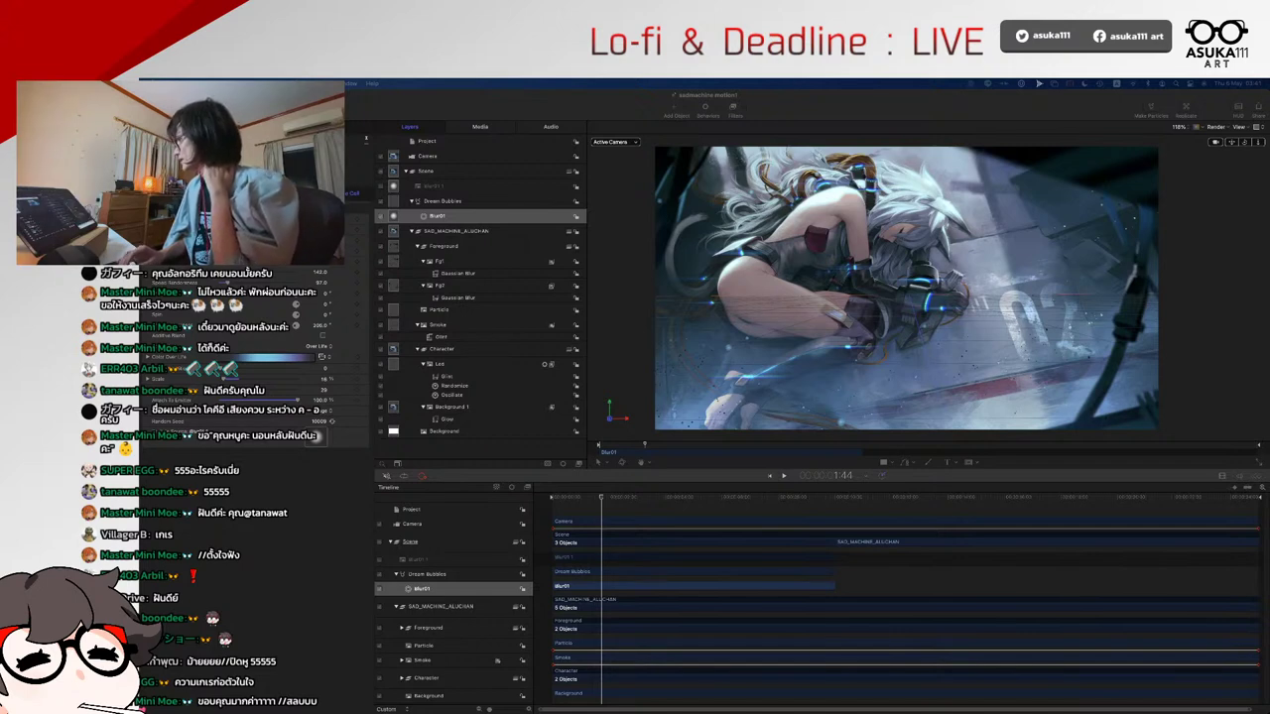
pyautogui.click(826, 112)
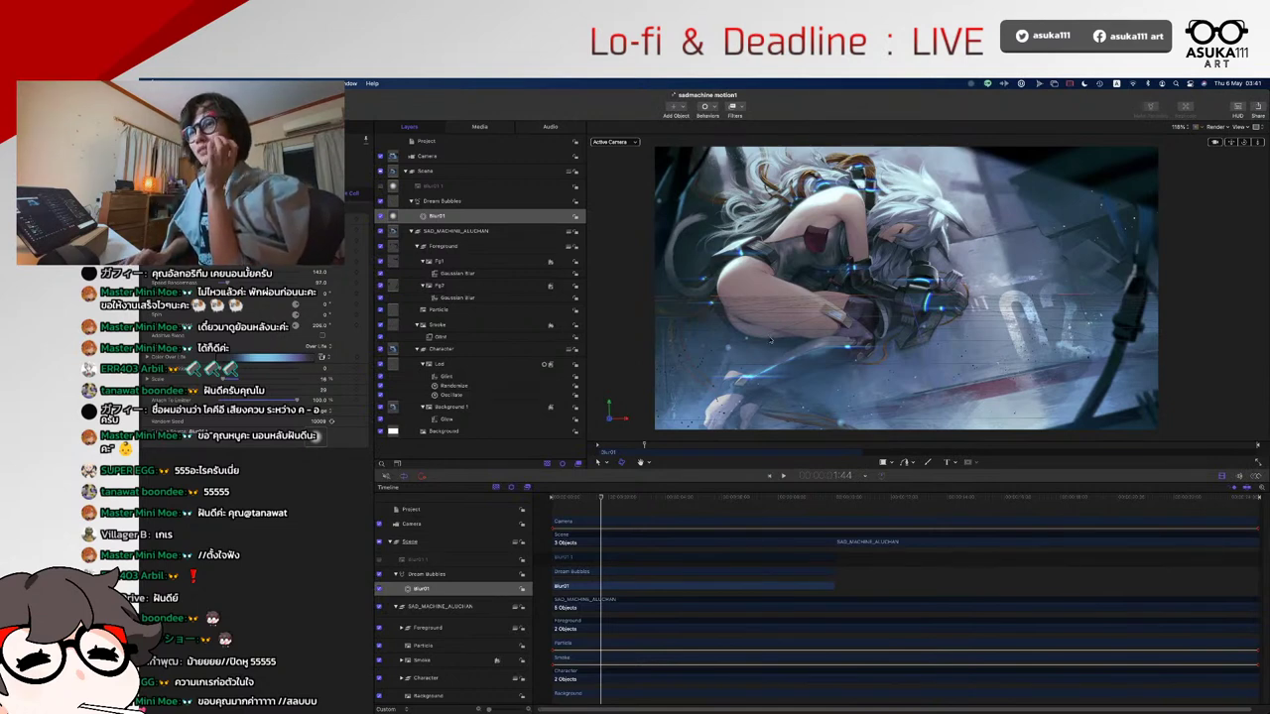
# - Extend the Blur01 1 source layer in the Scene group to the end of the project
pyautogui.click(823, 559)
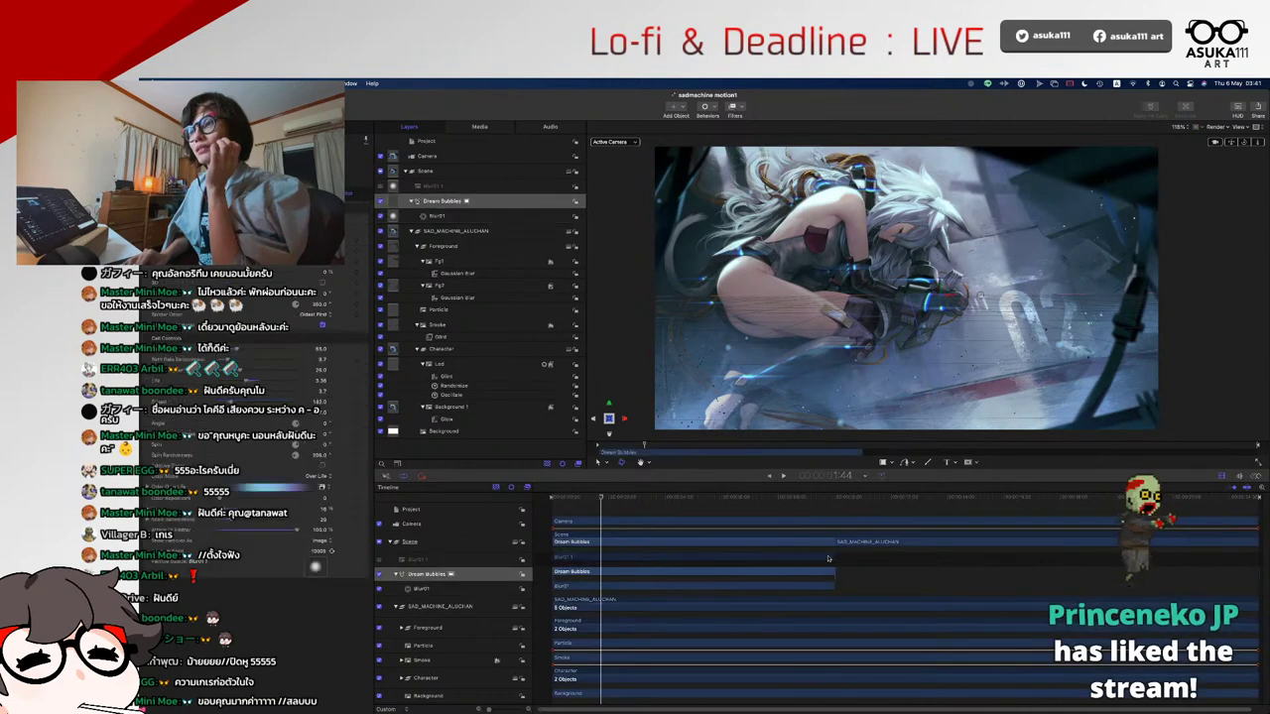
pyautogui.moveTo(833, 557); pyautogui.dragTo(1250, 571)
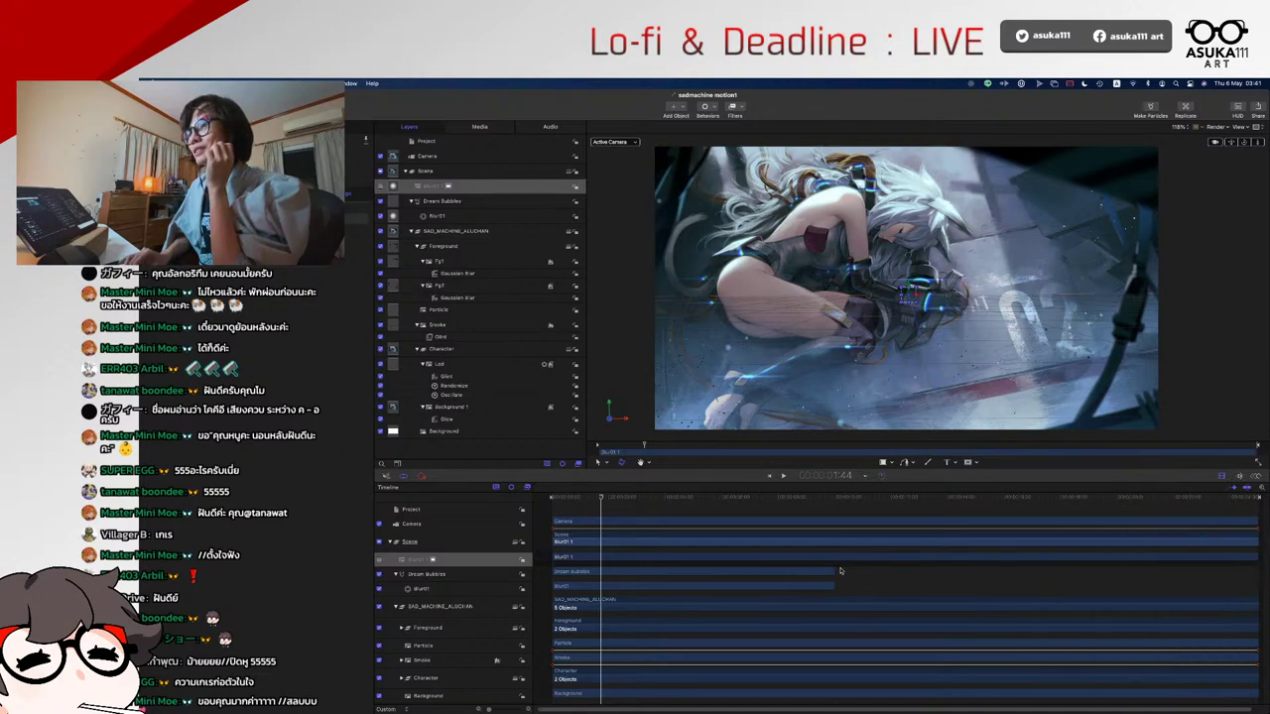
# - Extend the Dream Bubbles emitter to the end of the project timeline and collapse the SAD_MACHINE_ALUCHAN group
pyautogui.moveTo(835, 571); pyautogui.dragTo(1257, 577)
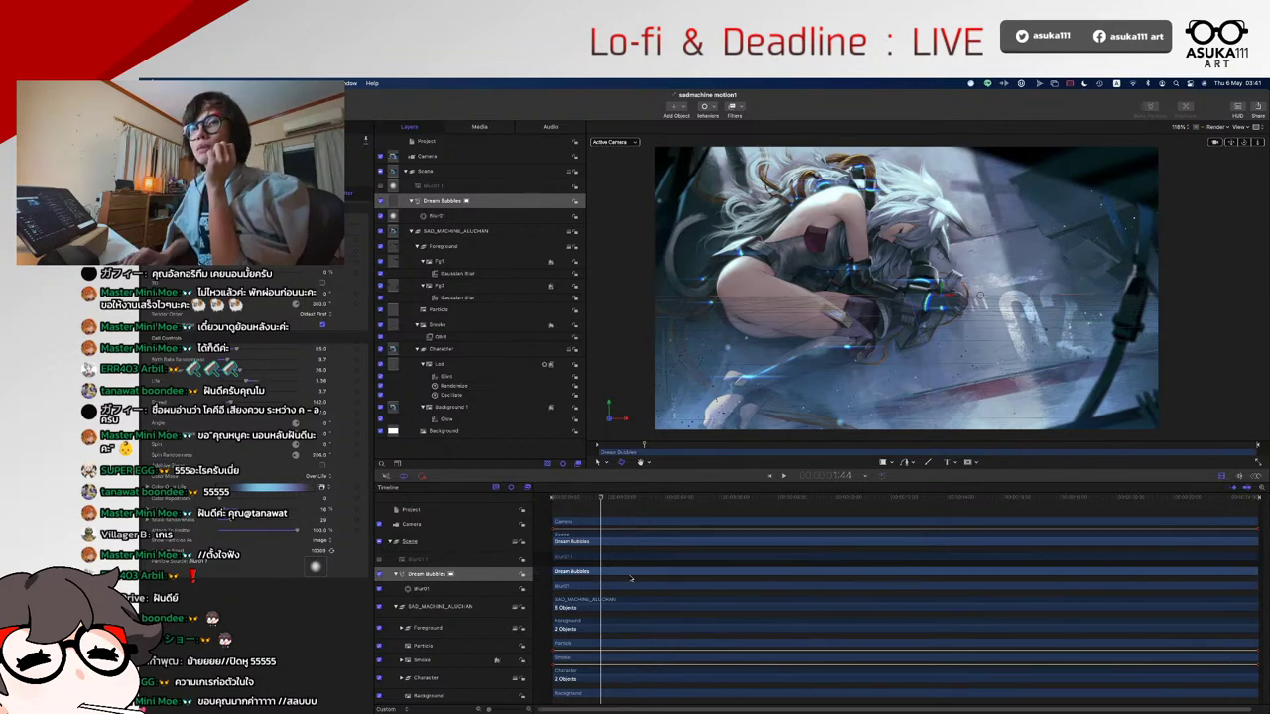
pyautogui.click(390, 543)
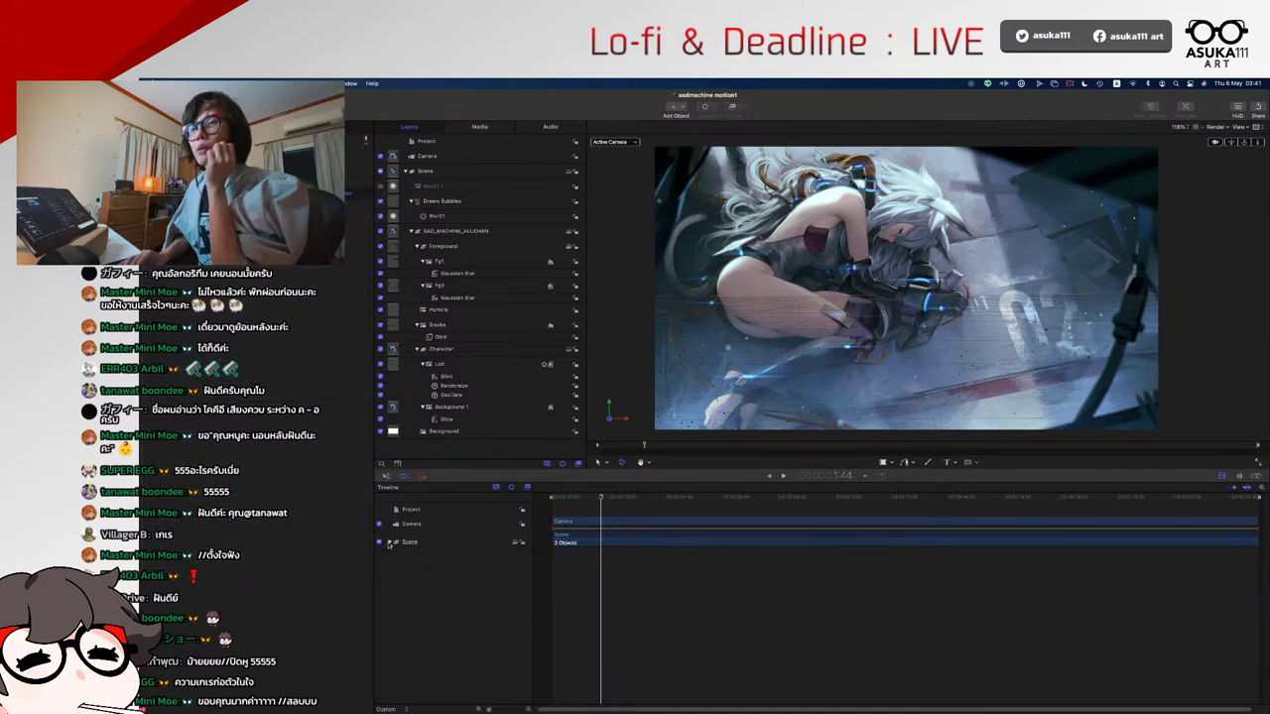
pyautogui.click(389, 543)
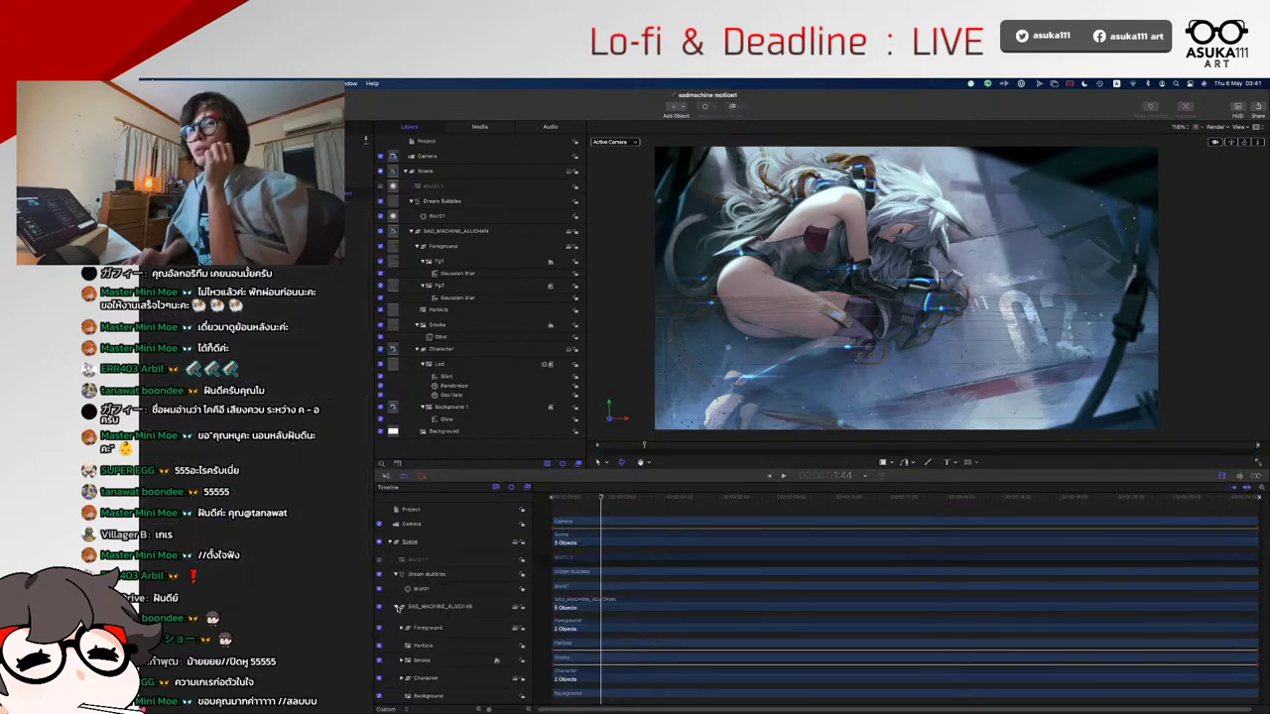
pyautogui.click(397, 606)
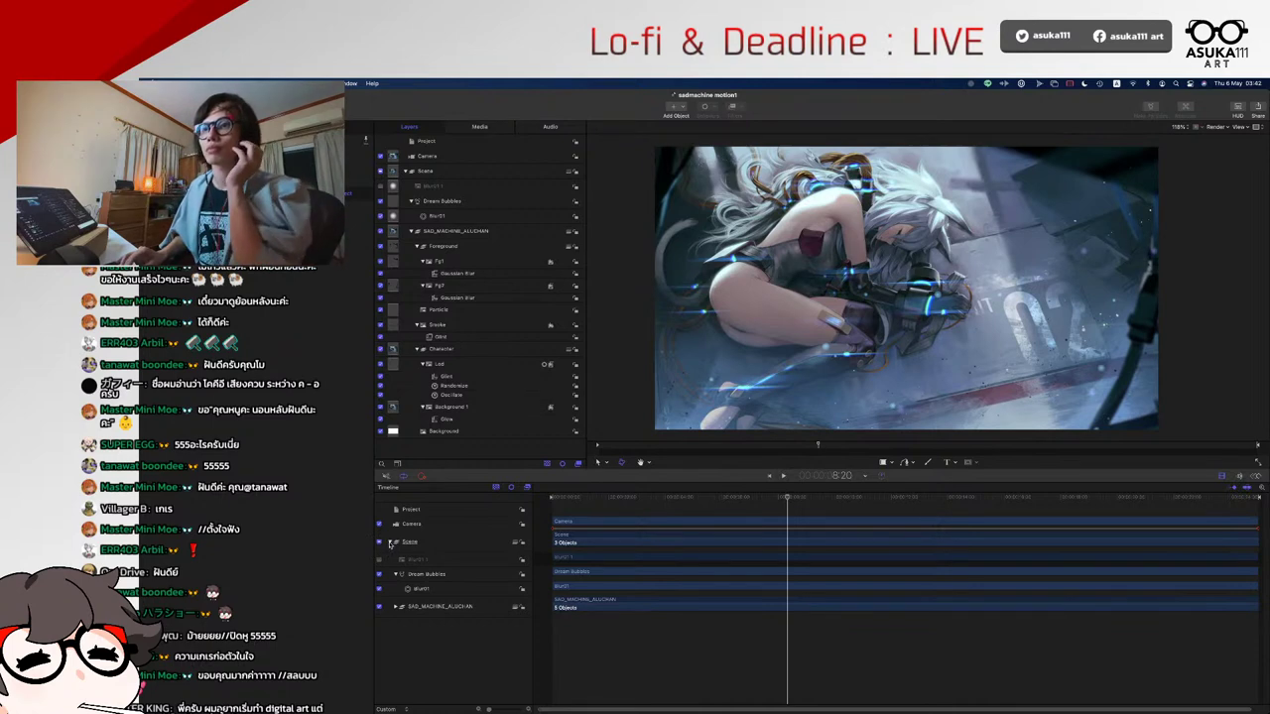
pyautogui.click(392, 542)
pyautogui.click(392, 543)
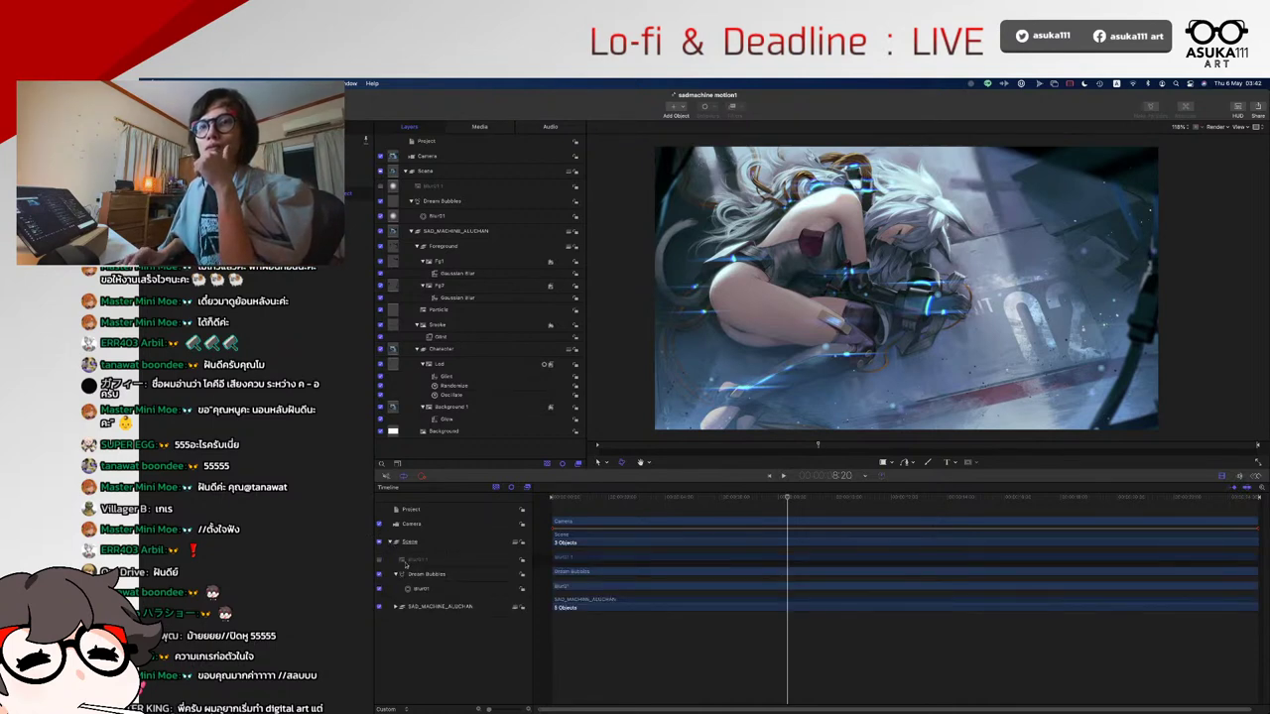
pyautogui.click(397, 575)
pyautogui.click(398, 574)
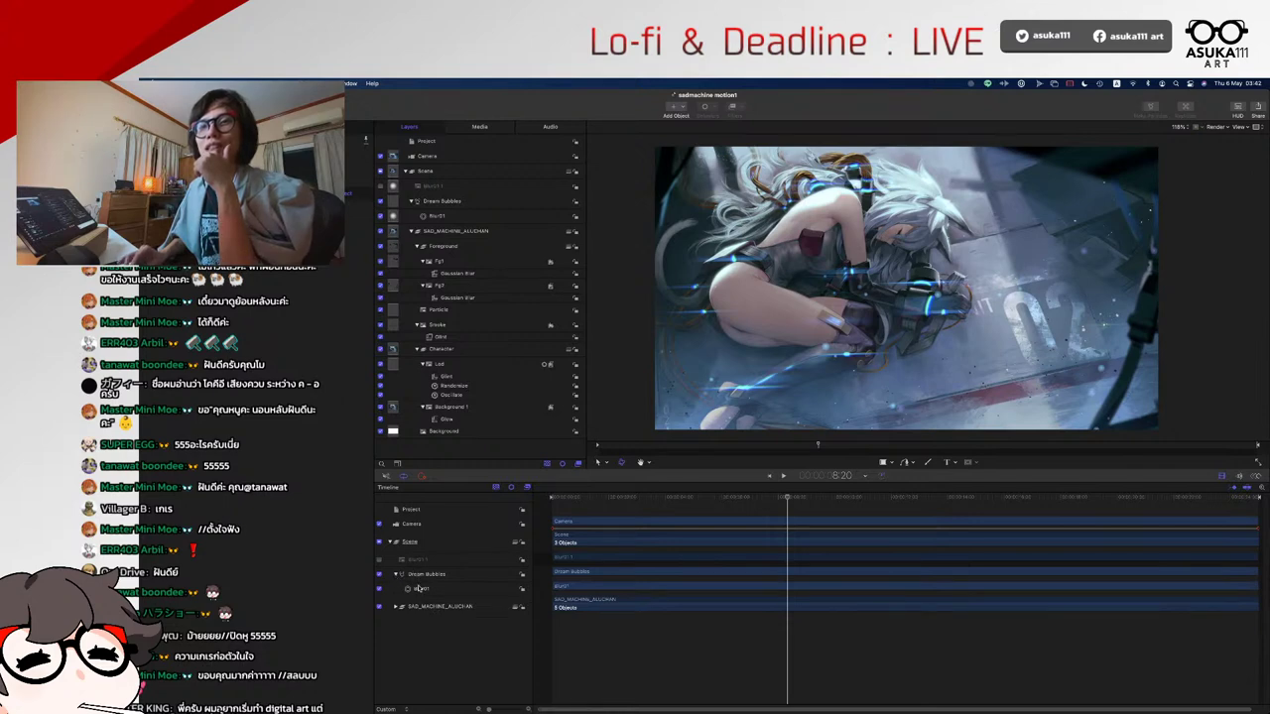
# - Select the Blur01 cell under Dream Bubbles and play back the animation from around the six-second mark to check the particles
pyautogui.click(420, 588)
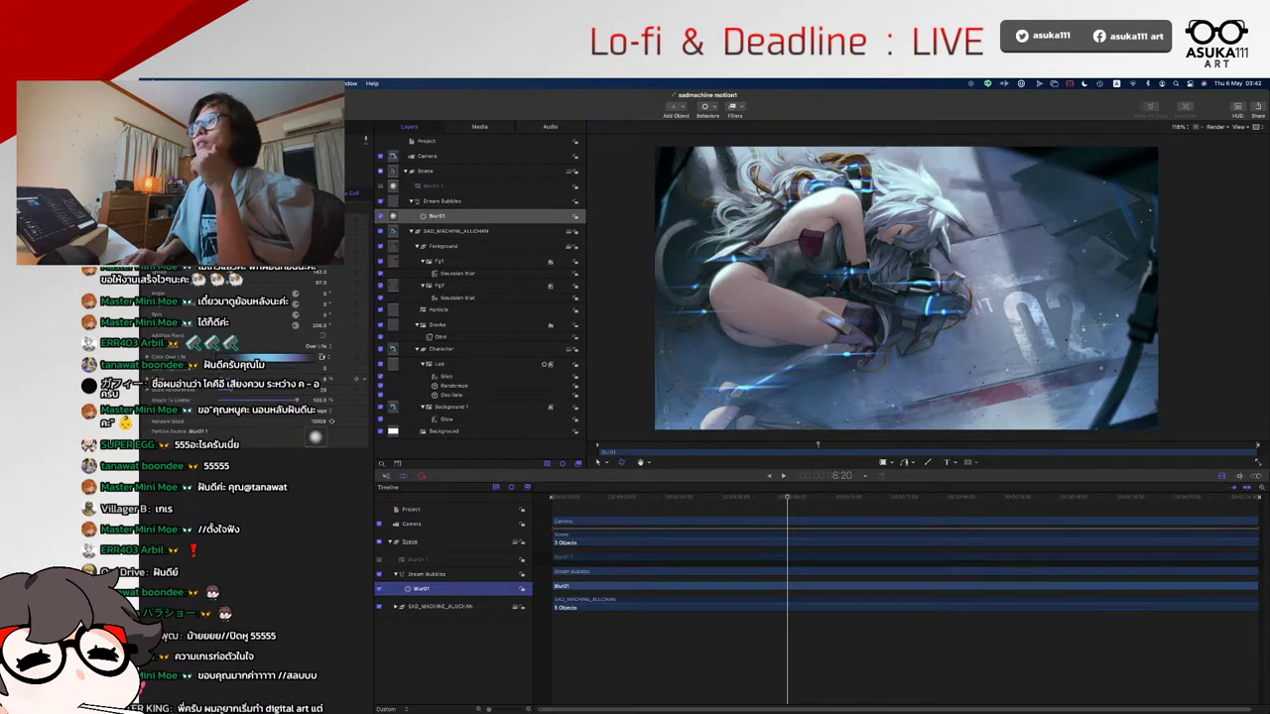
pyautogui.press('space')
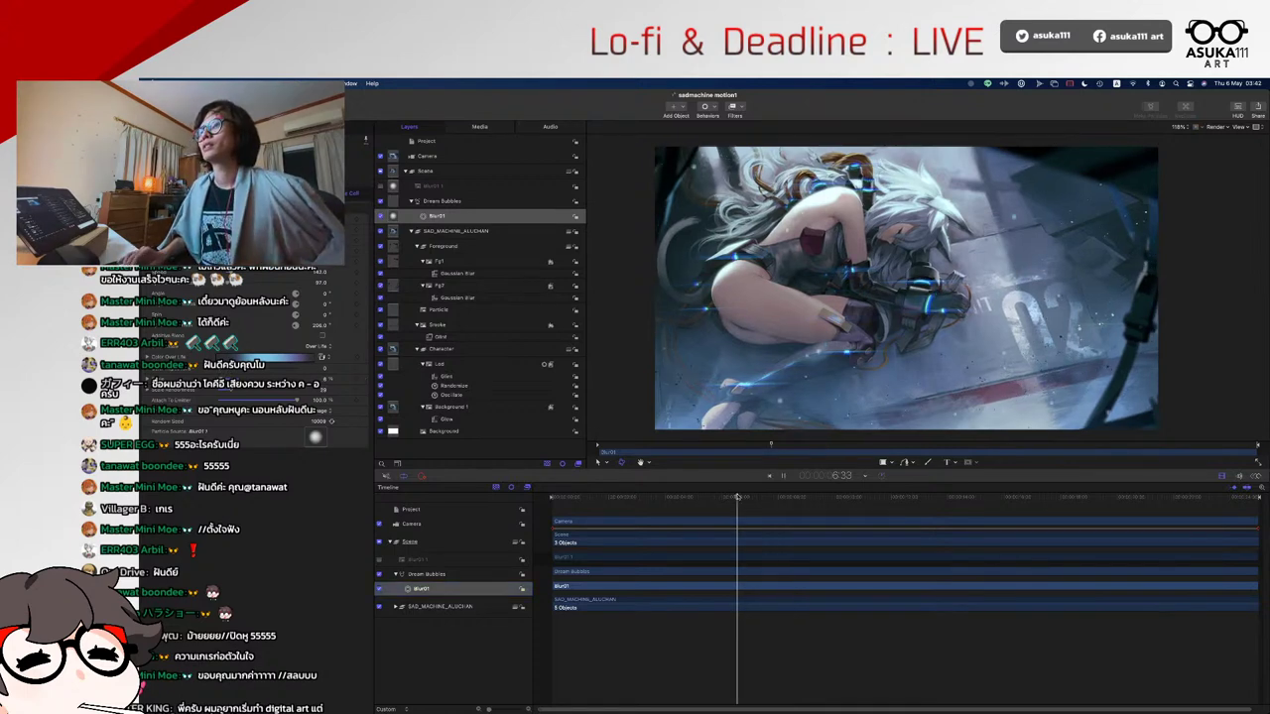
pyautogui.press('space')
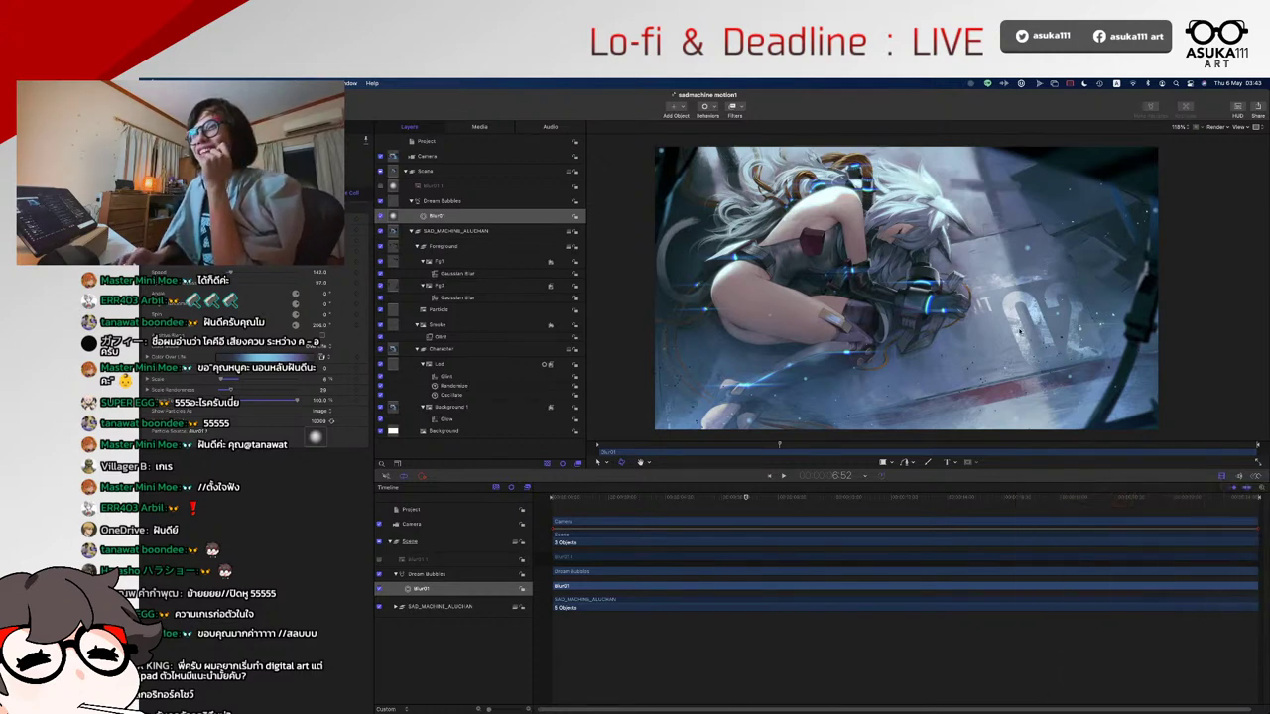
pyautogui.moveTo(747, 499)
pyautogui.mouseDown()
pyautogui.moveTo(849, 509)
pyautogui.moveTo(734, 499)
pyautogui.mouseUp()
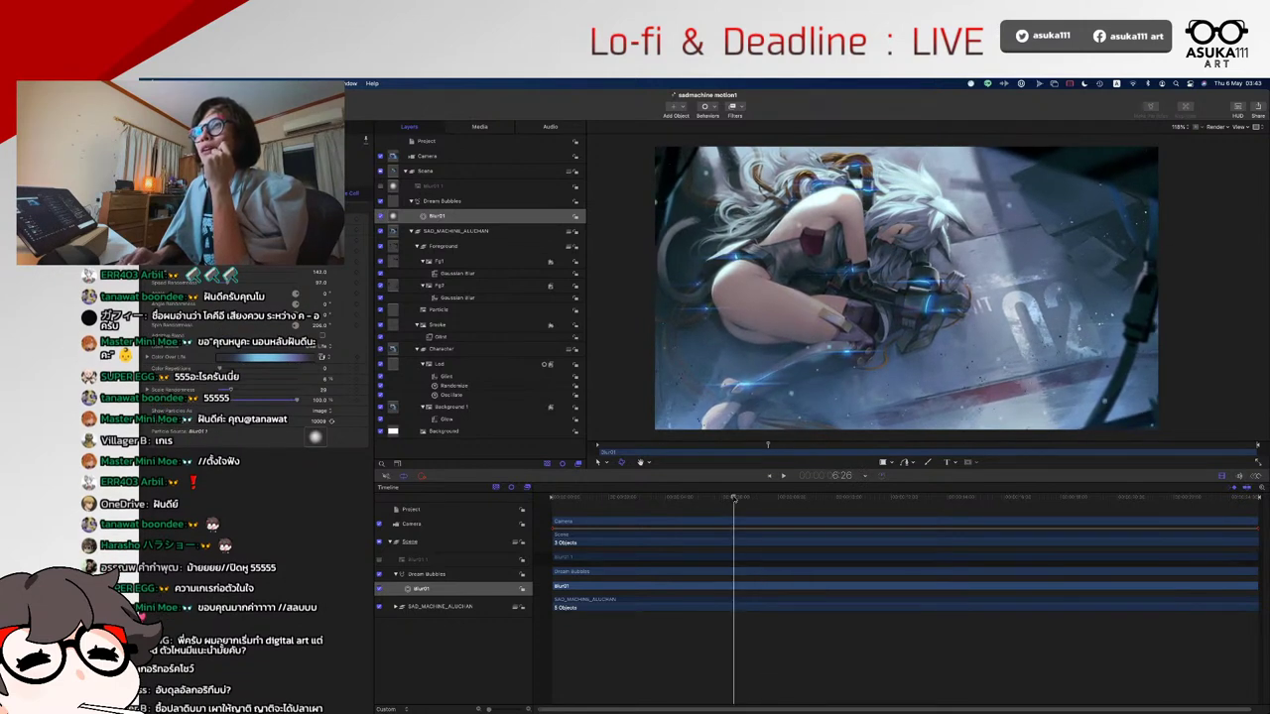
pyautogui.press('space')
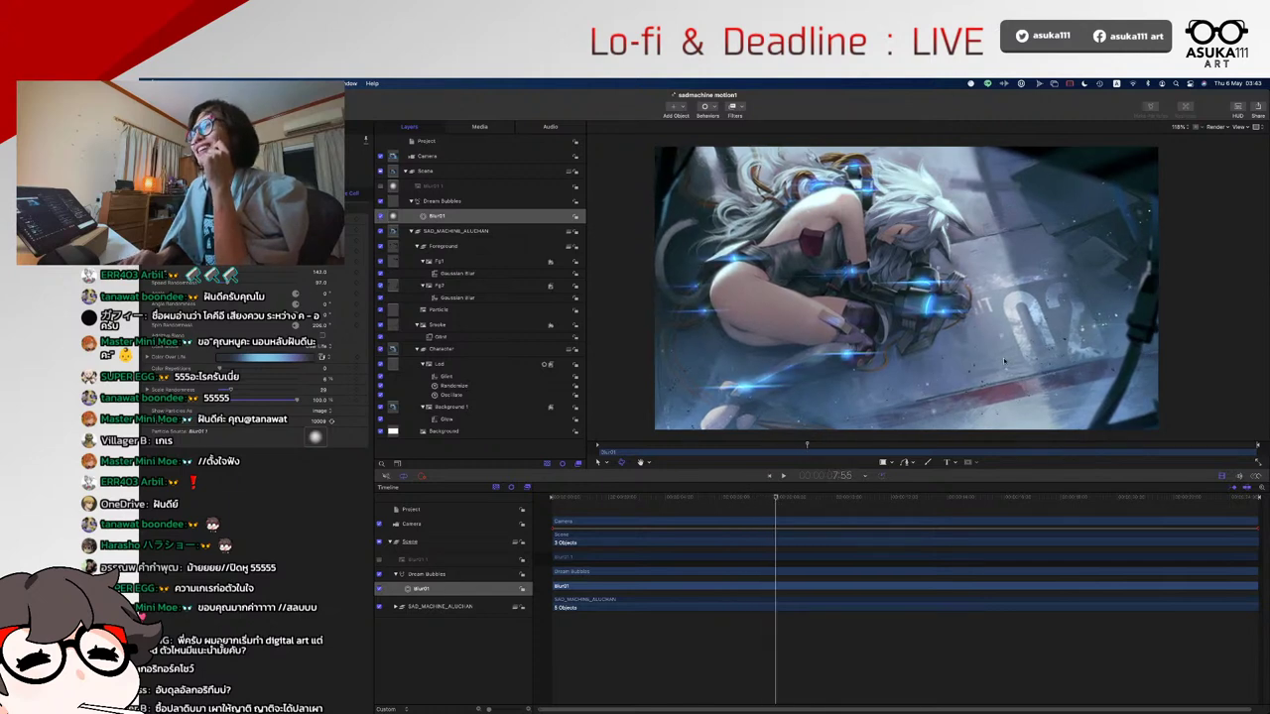
# - Export the project as a movie with highest-quality render settings, saving it as sadmachine motion1 in the Movies folder
pyautogui.click(1256, 107)
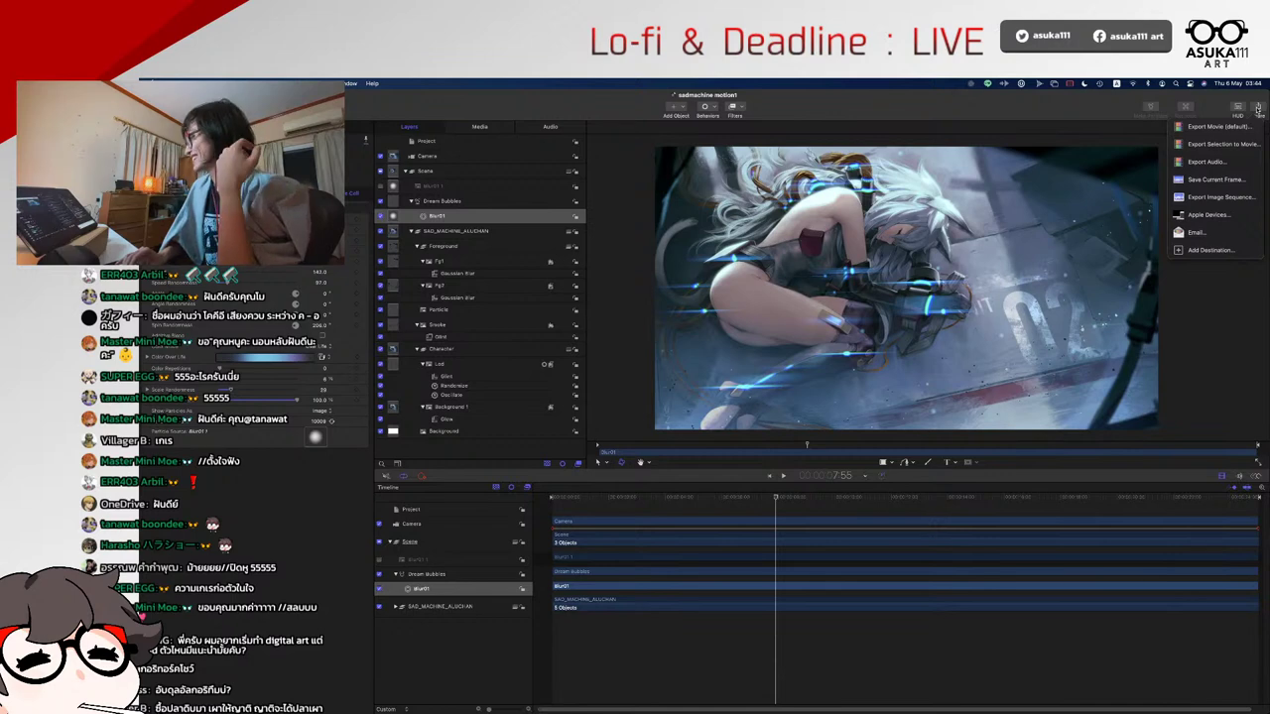
pyautogui.click(1205, 127)
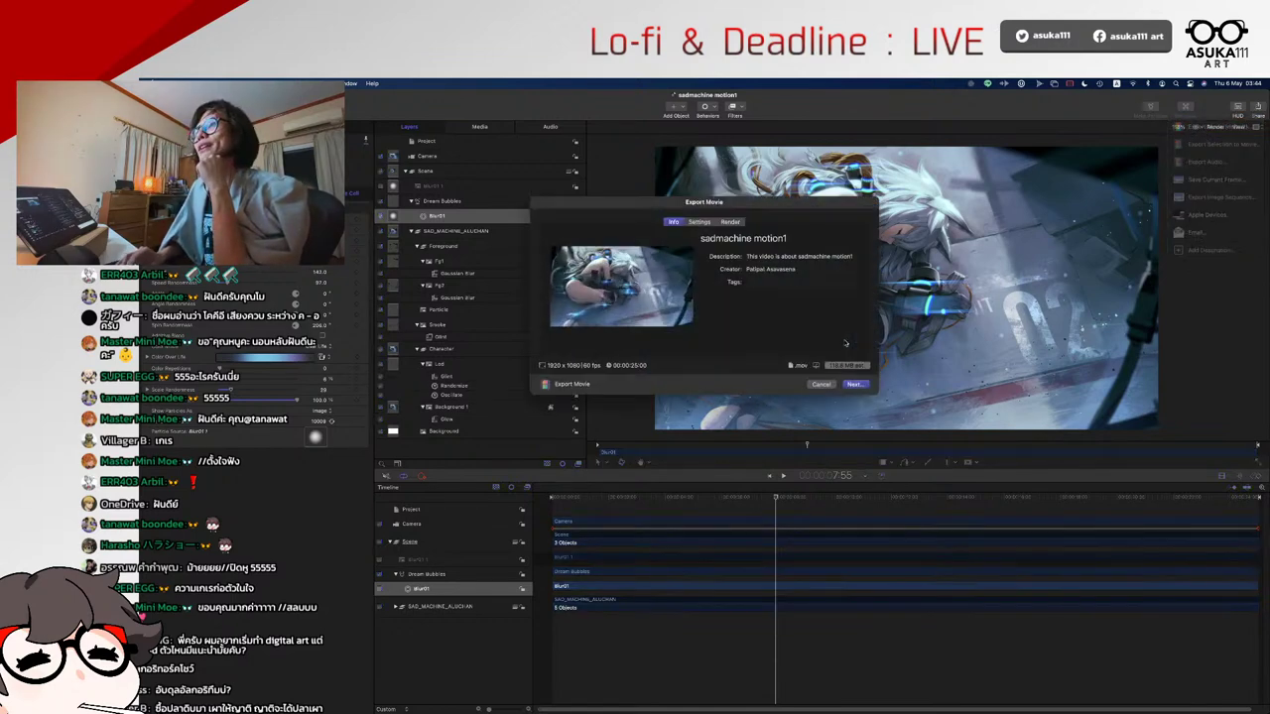
pyautogui.click(729, 221)
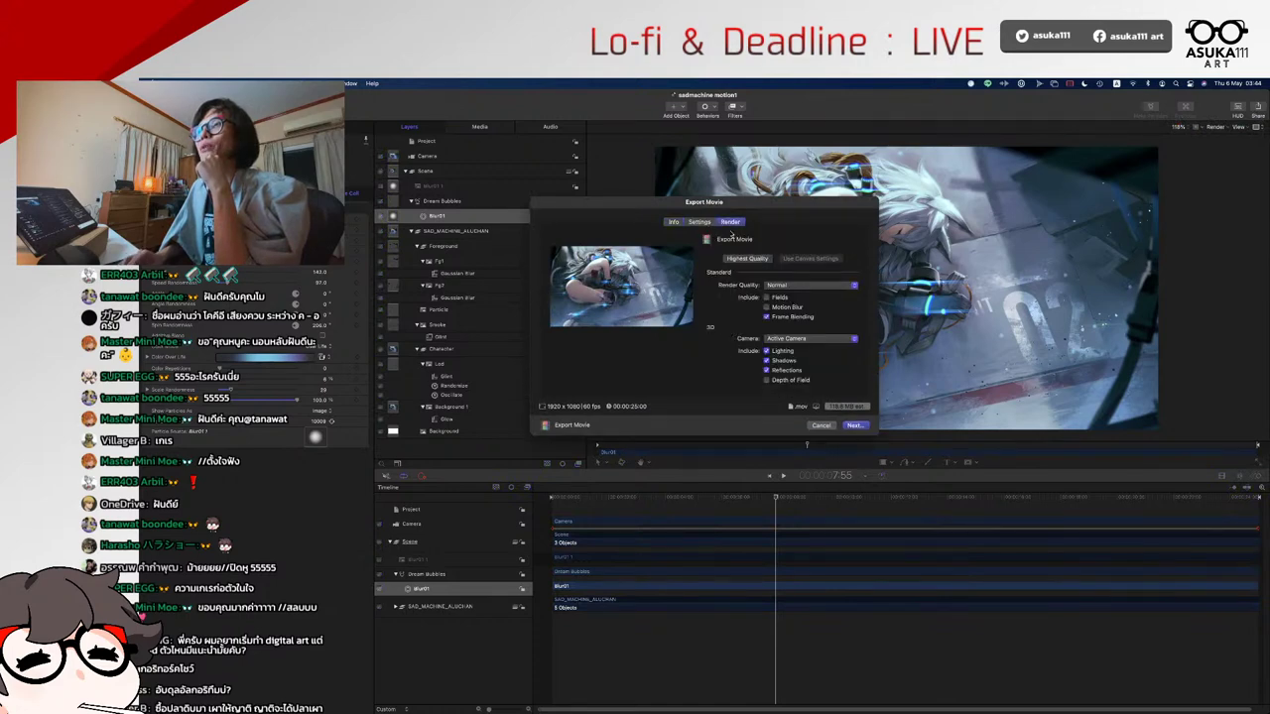
pyautogui.click(745, 257)
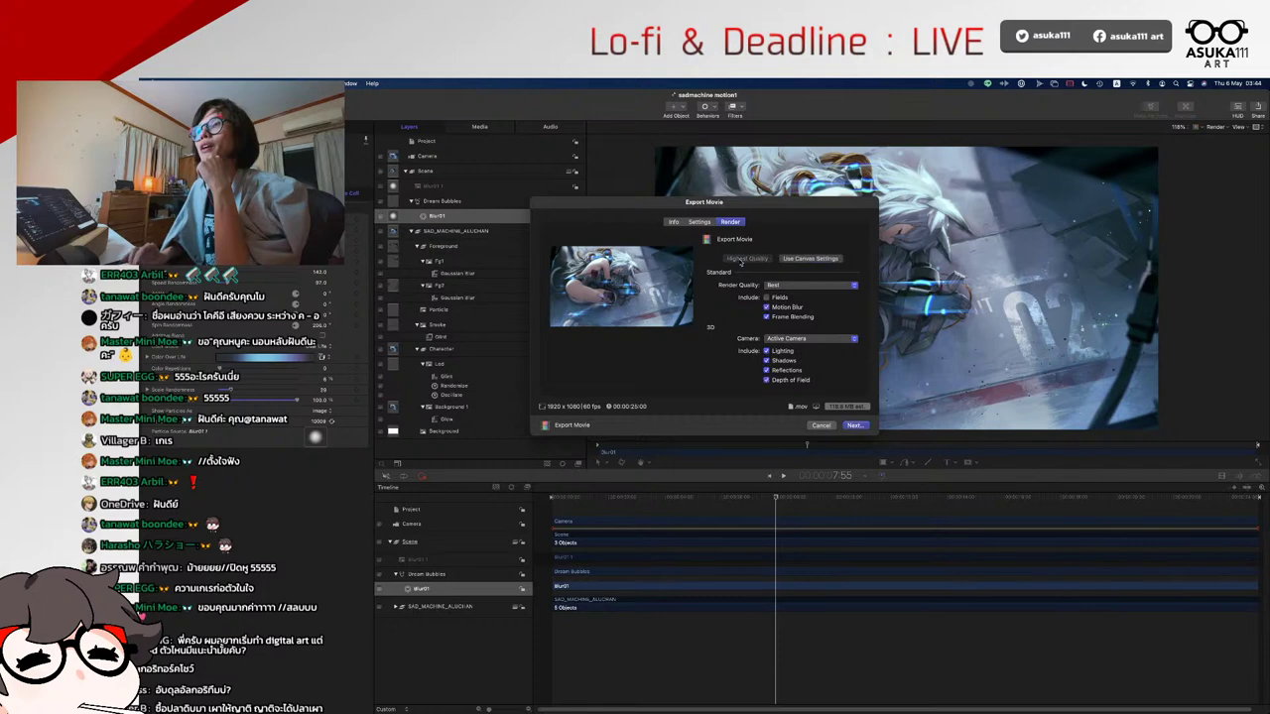
pyautogui.click(853, 425)
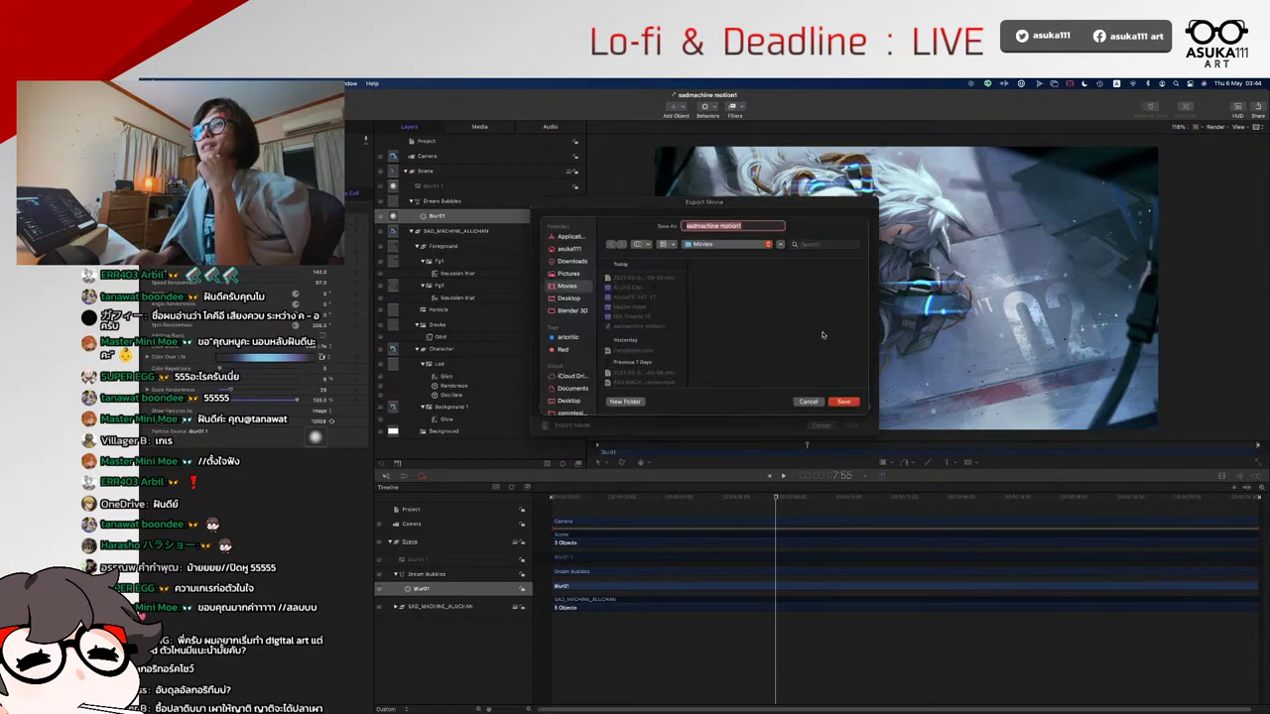
pyautogui.click(846, 405)
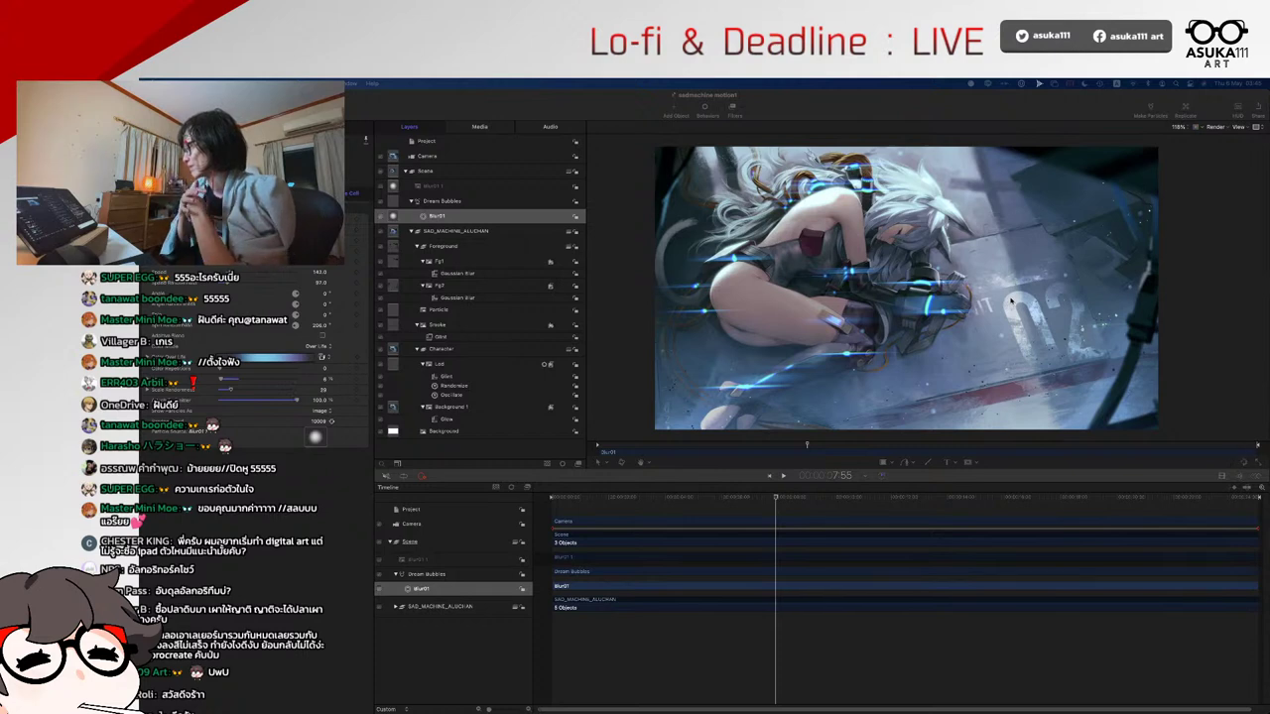
pyautogui.click(1243, 461)
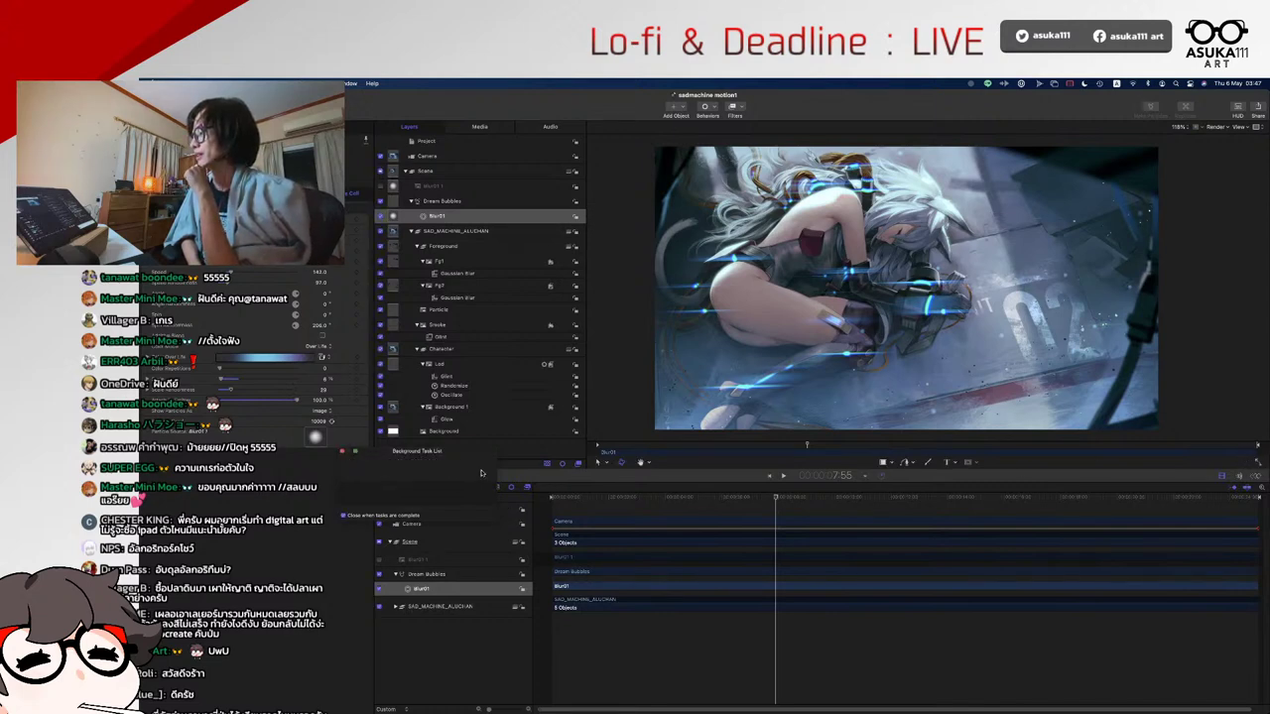
pyautogui.click(394, 464)
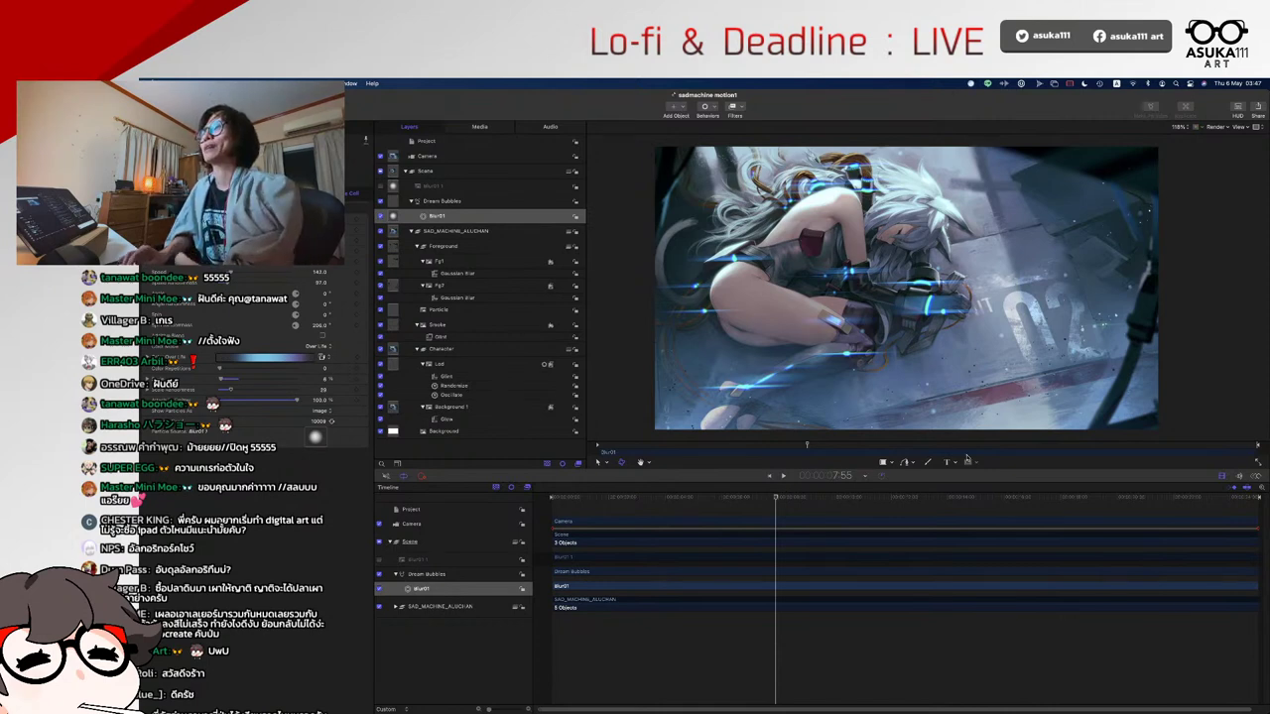
pyautogui.click(204, 82)
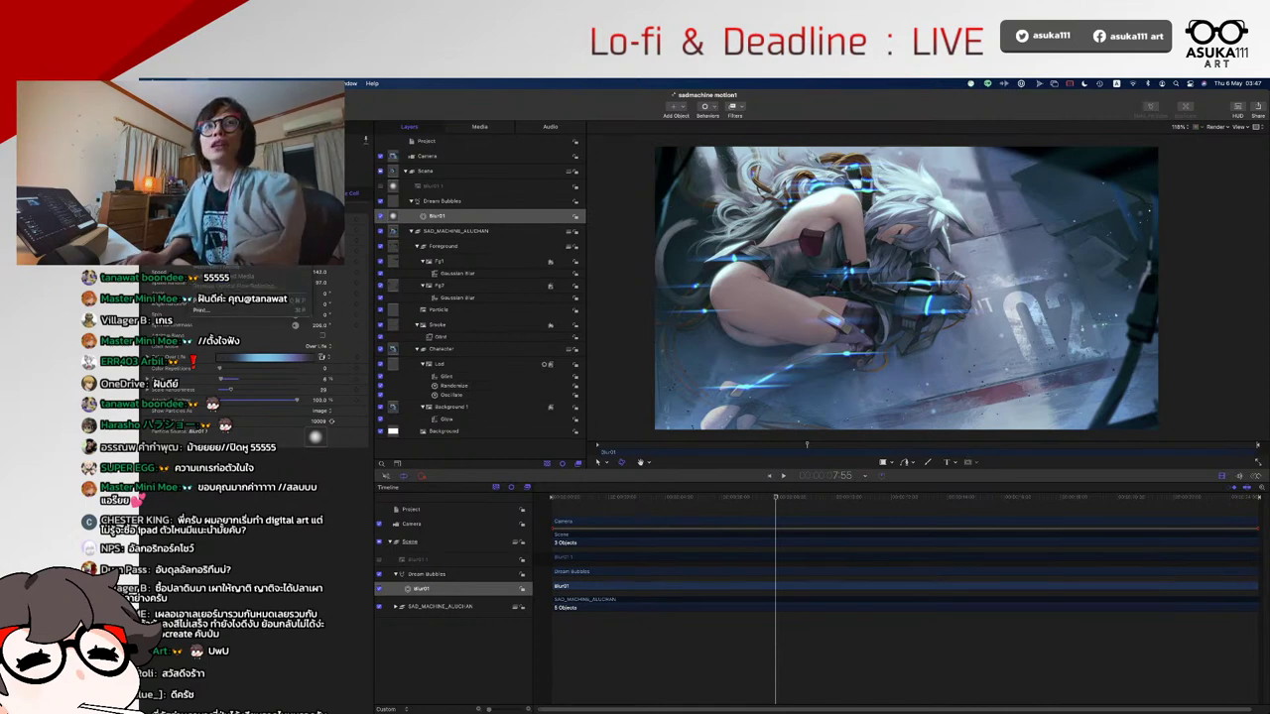
pyautogui.click(612, 114)
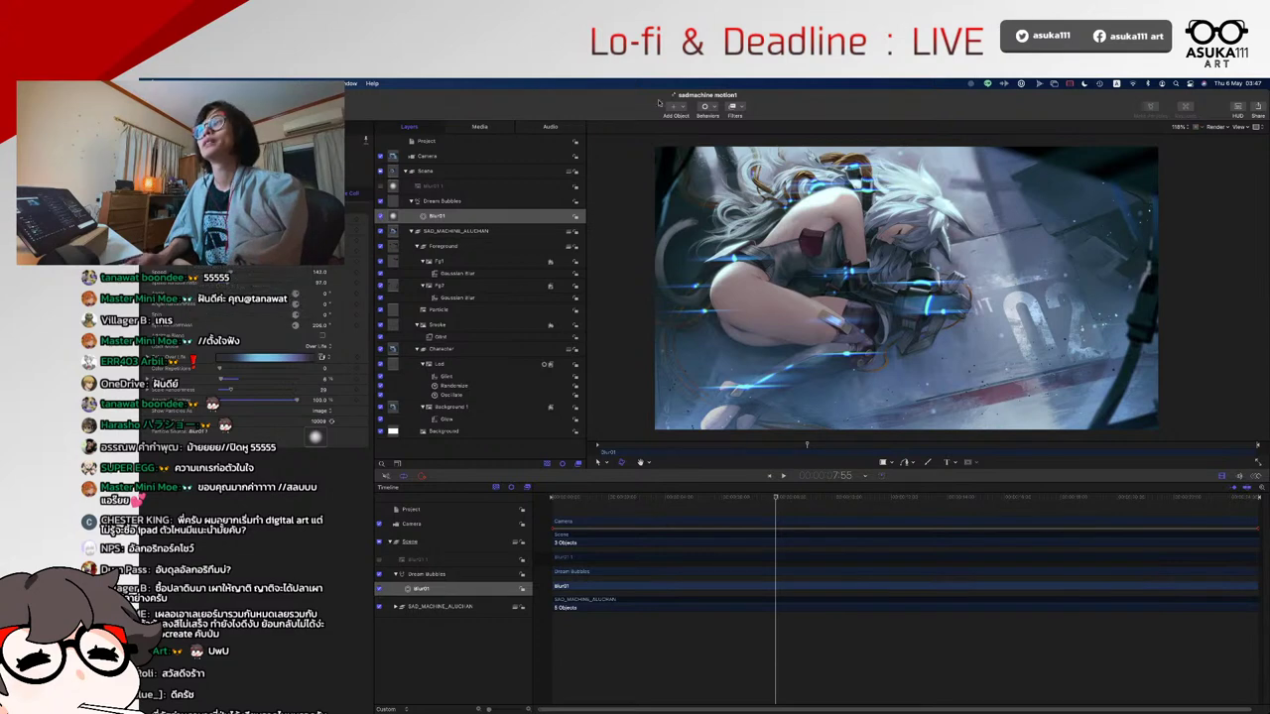
pyautogui.click(1255, 107)
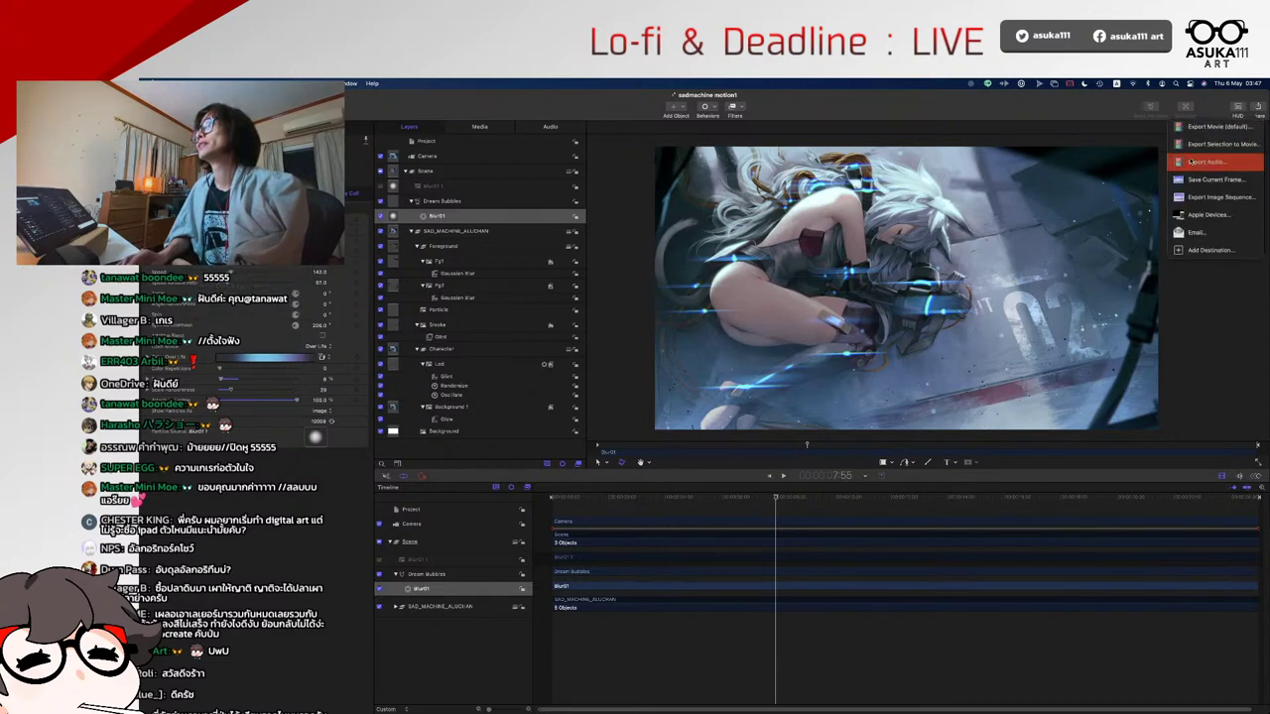
pyautogui.click(1209, 110)
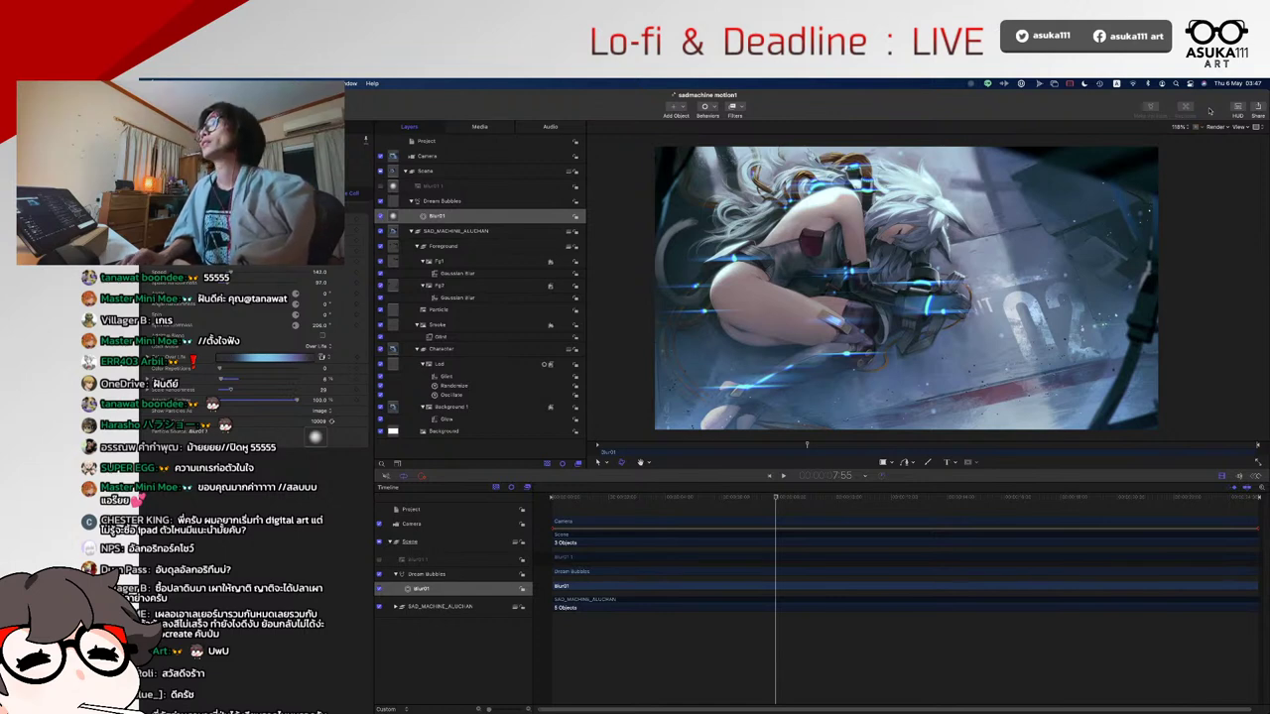
pyautogui.click(1256, 107)
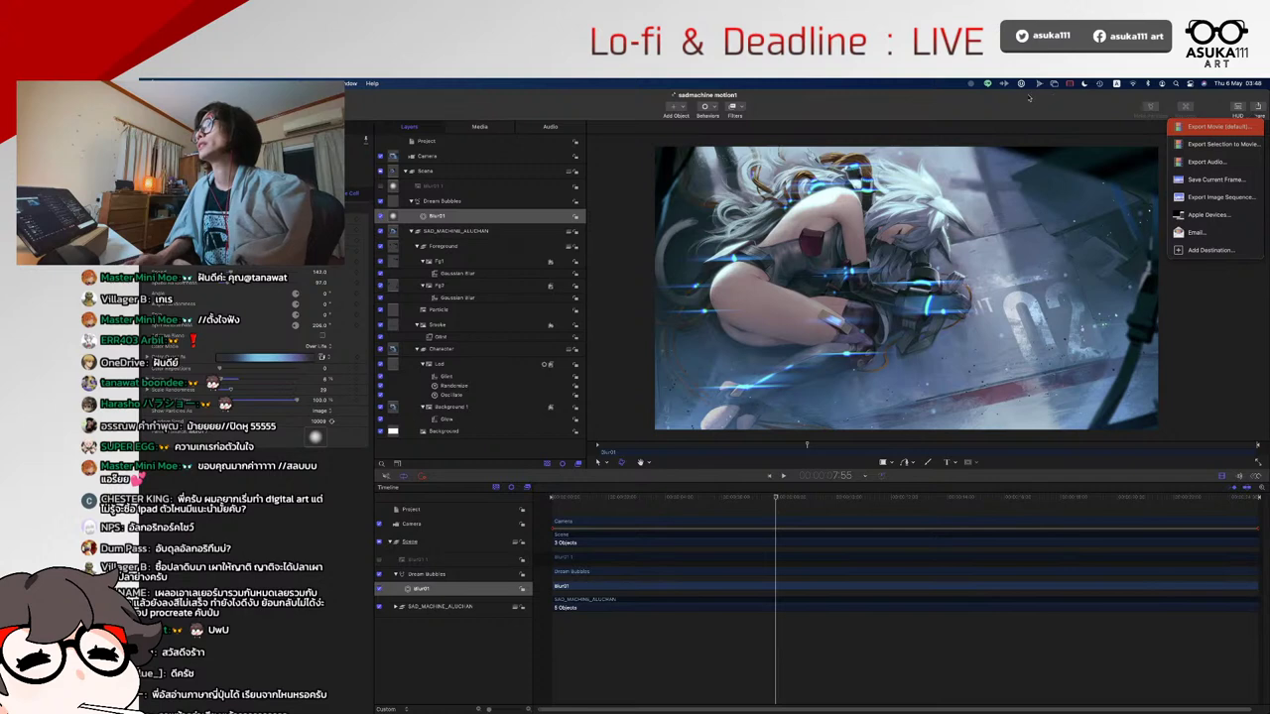
pyautogui.press('Return')
pyautogui.click(820, 384)
# - Quit Final Cut Pro while keeping the motion project open
pyautogui.moveTo(657, 708)
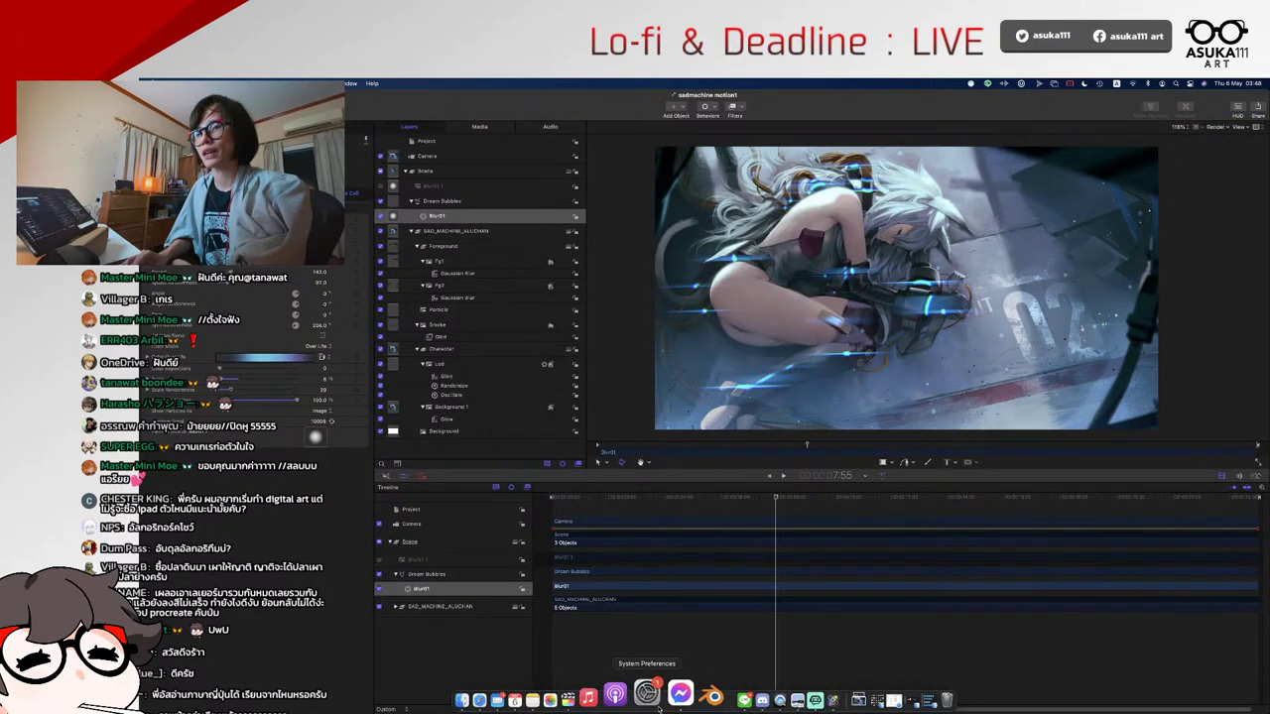
pyautogui.rightClick(599, 697)
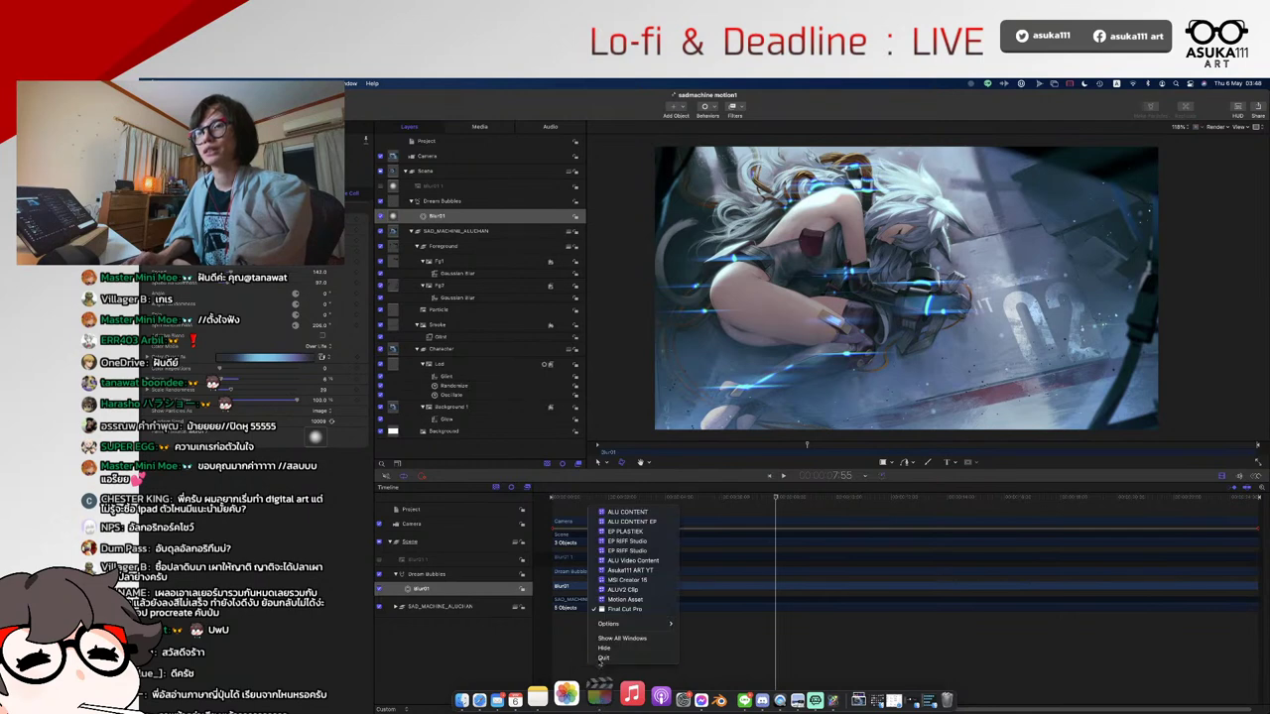
pyautogui.click(602, 658)
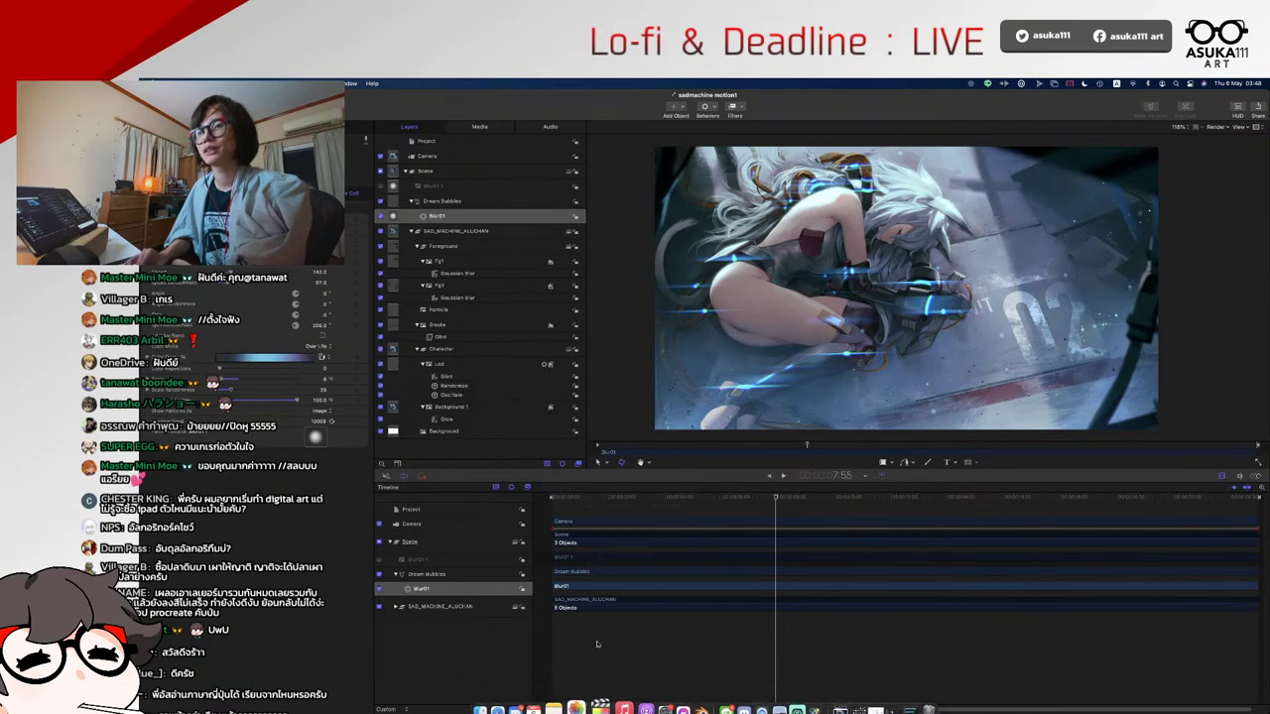
# - Review the animation by playing and scrubbing from about 4 seconds to past 10 seconds
pyautogui.click(1258, 106)
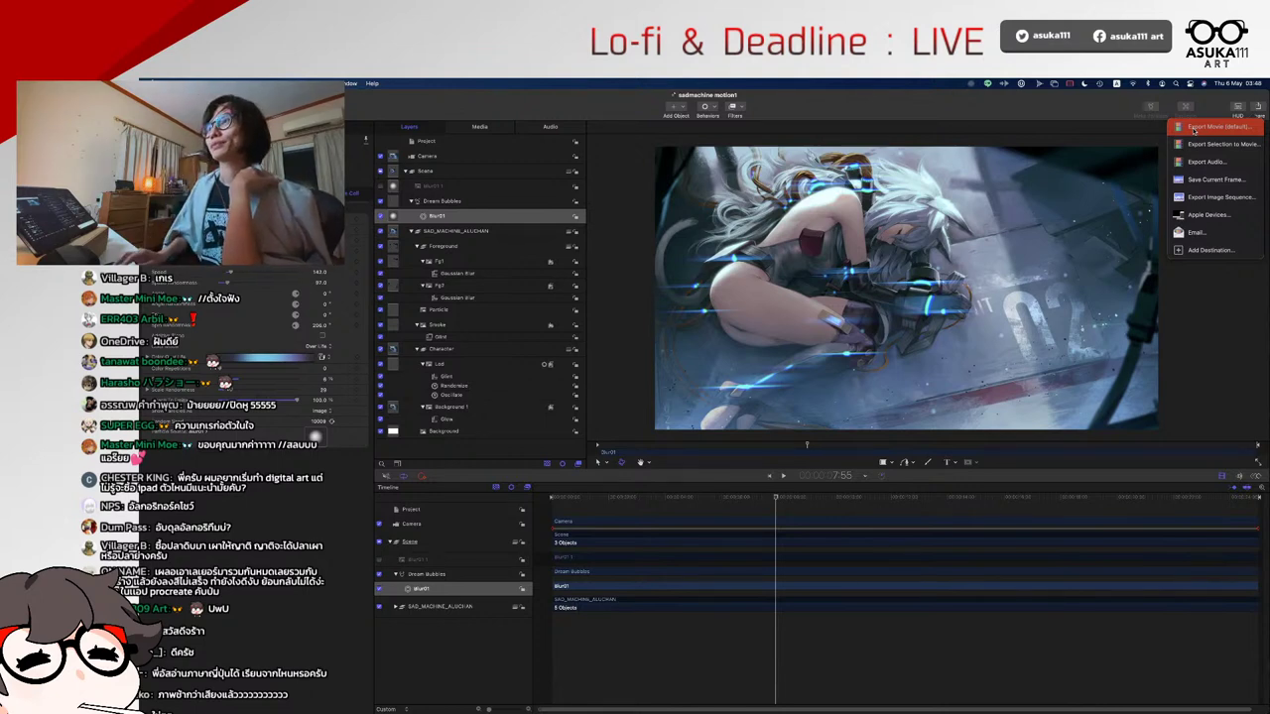
pyautogui.click(703, 430)
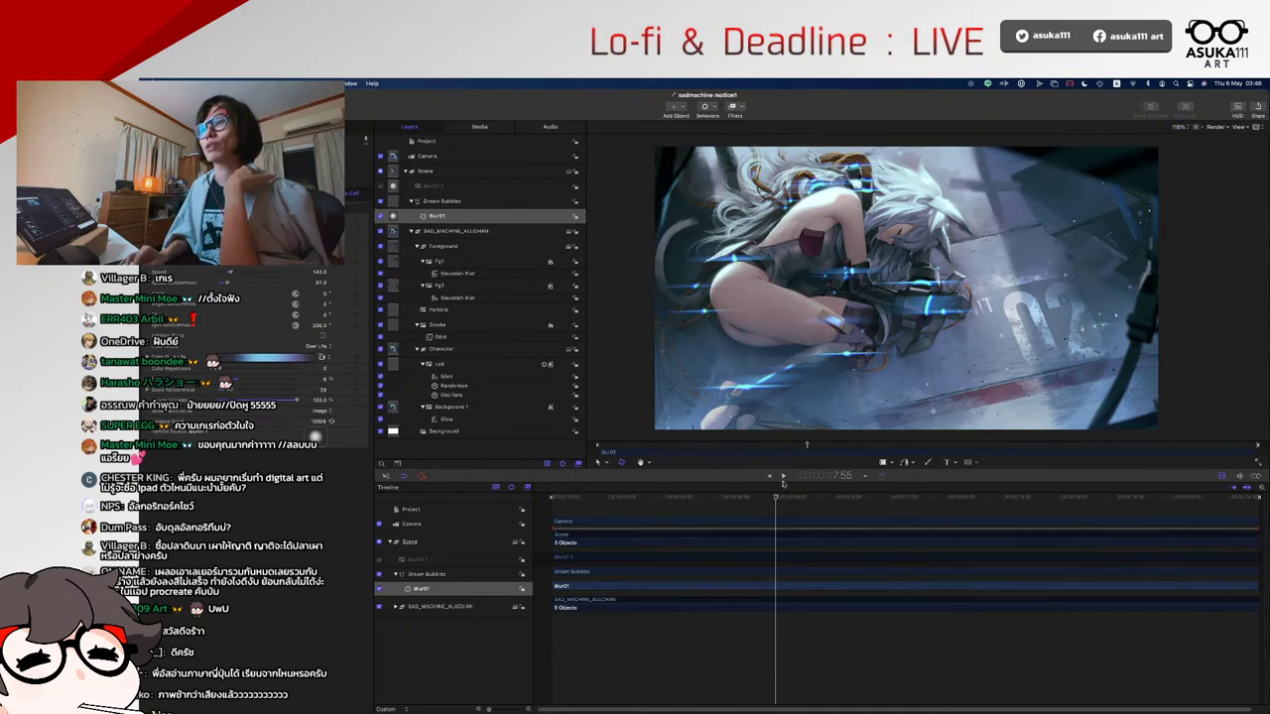
pyautogui.click(660, 496)
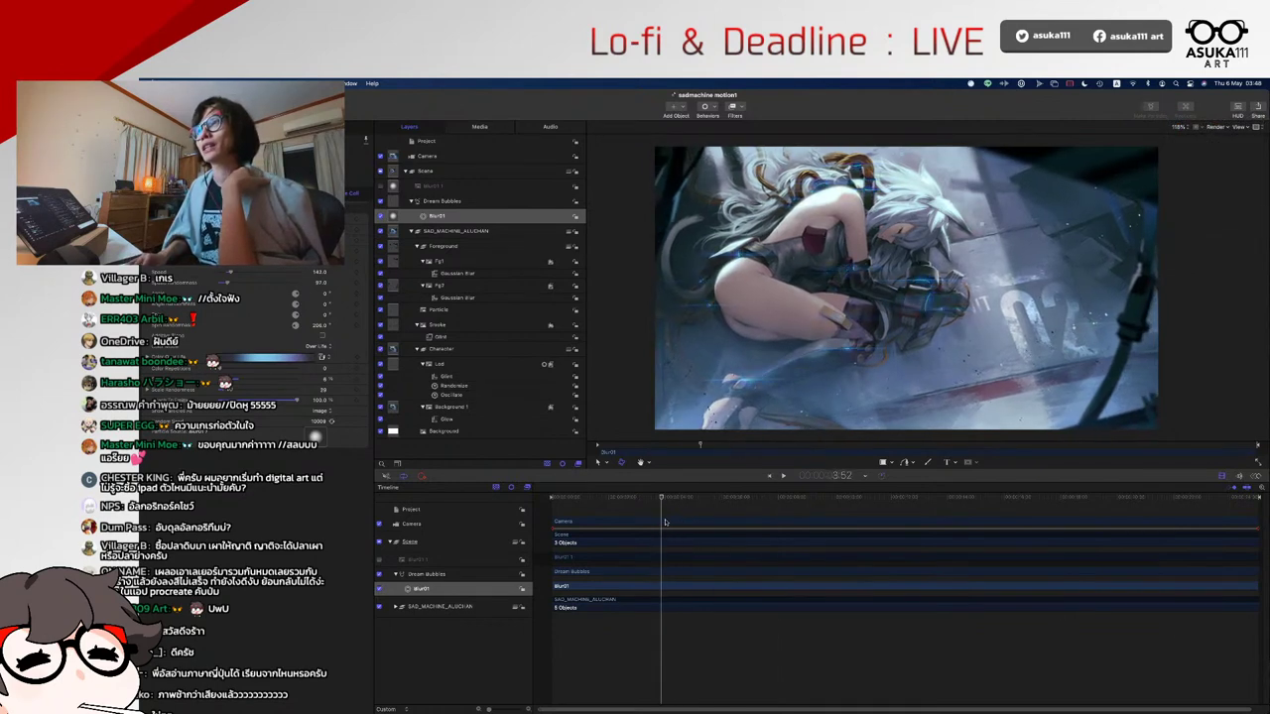
pyautogui.click(727, 498)
pyautogui.press('space')
pyautogui.moveTo(795, 496); pyautogui.dragTo(849, 493)
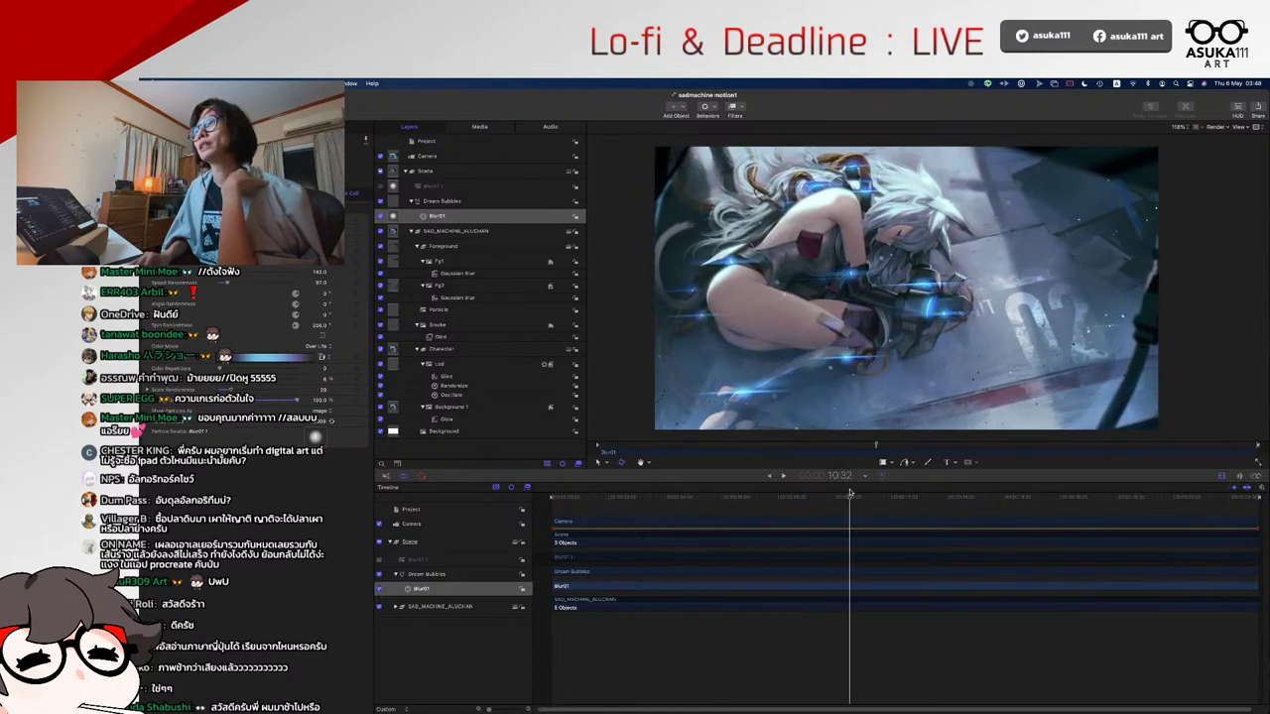
pyautogui.click(1256, 106)
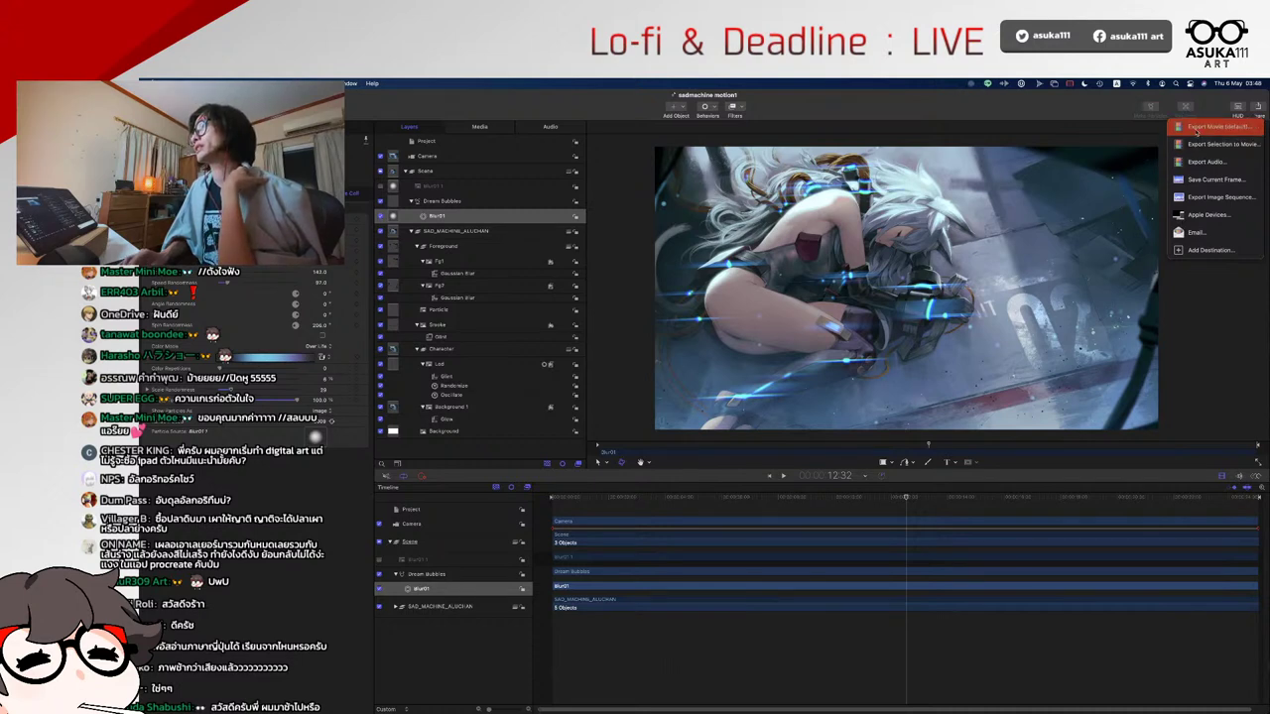
pyautogui.click(1196, 129)
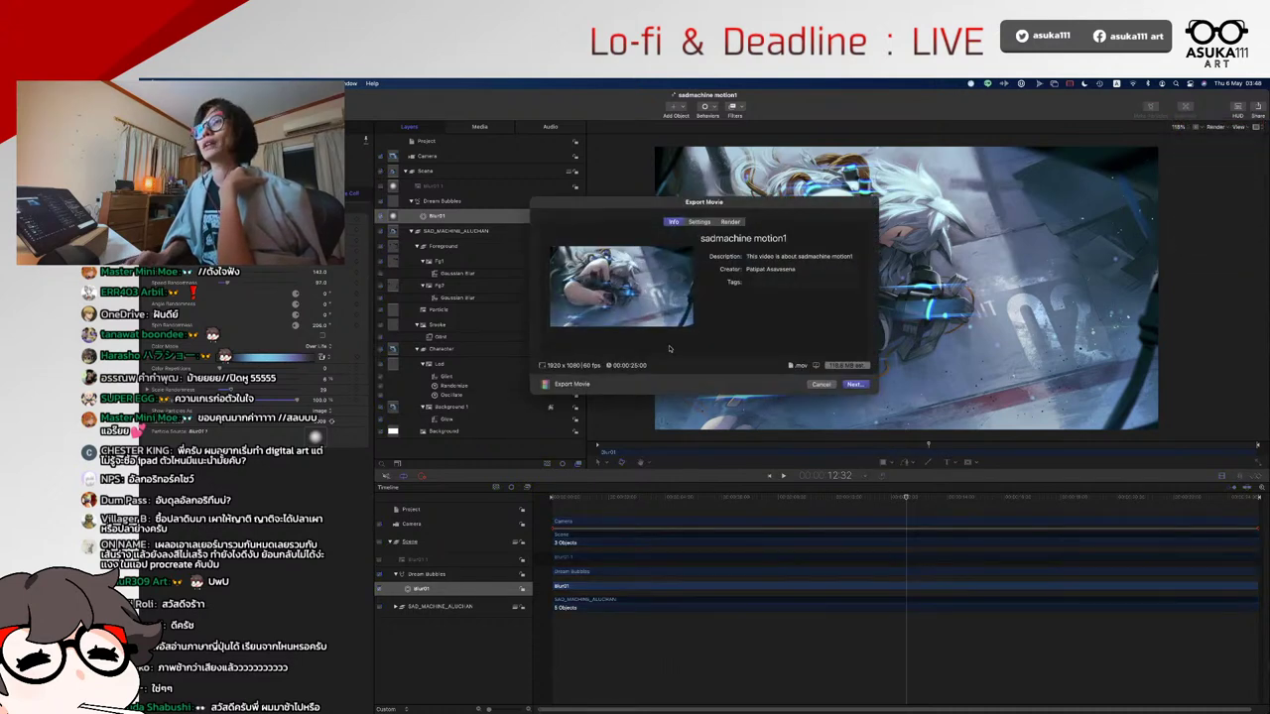
pyautogui.click(731, 221)
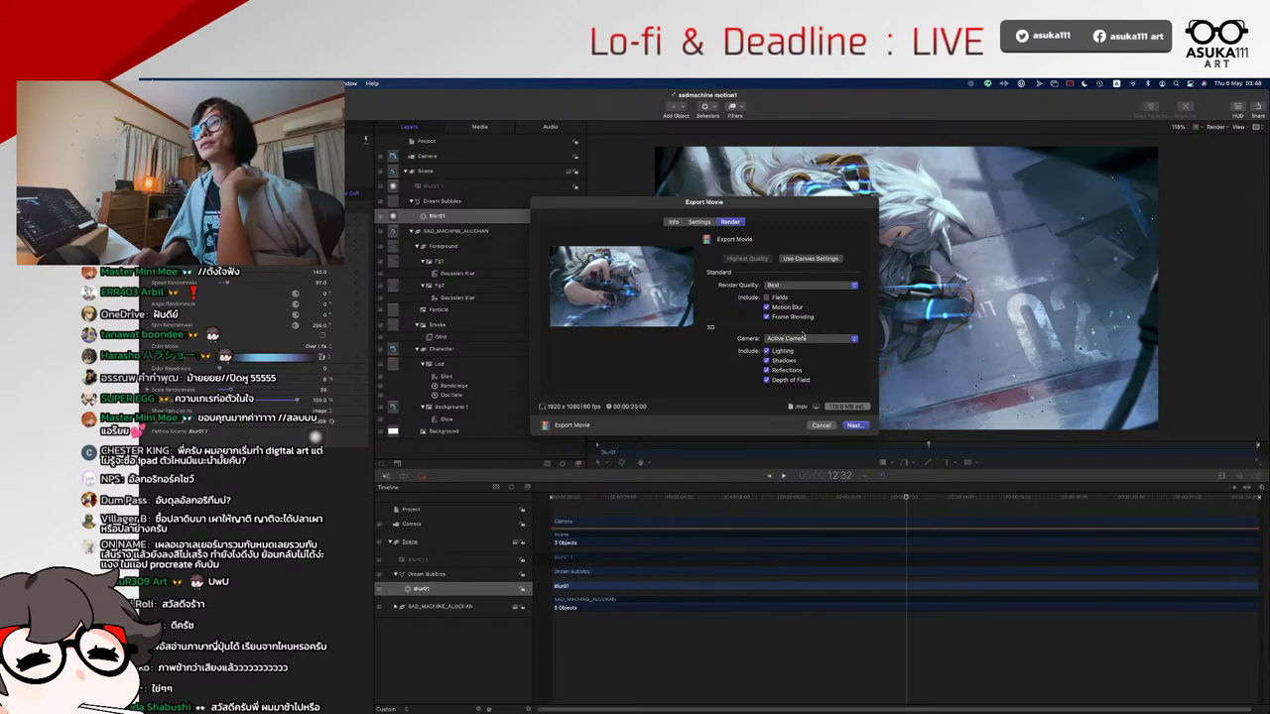
pyautogui.click(854, 426)
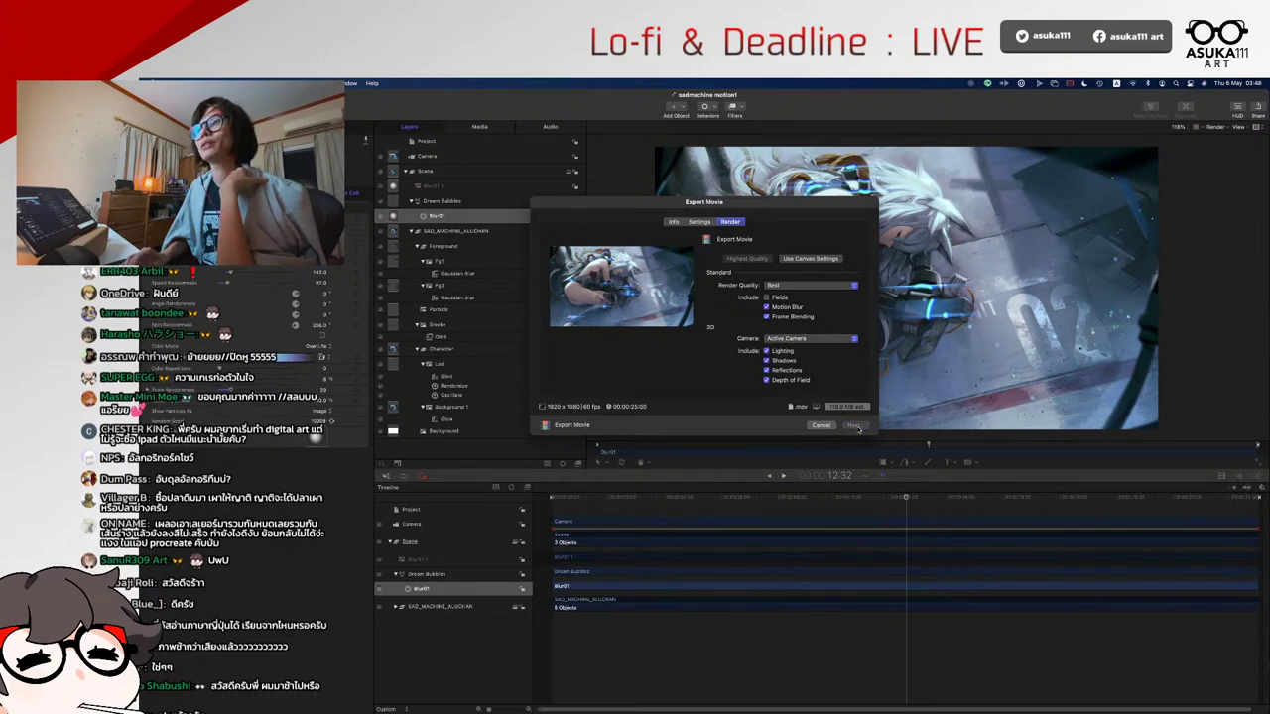
pyautogui.press('Return')
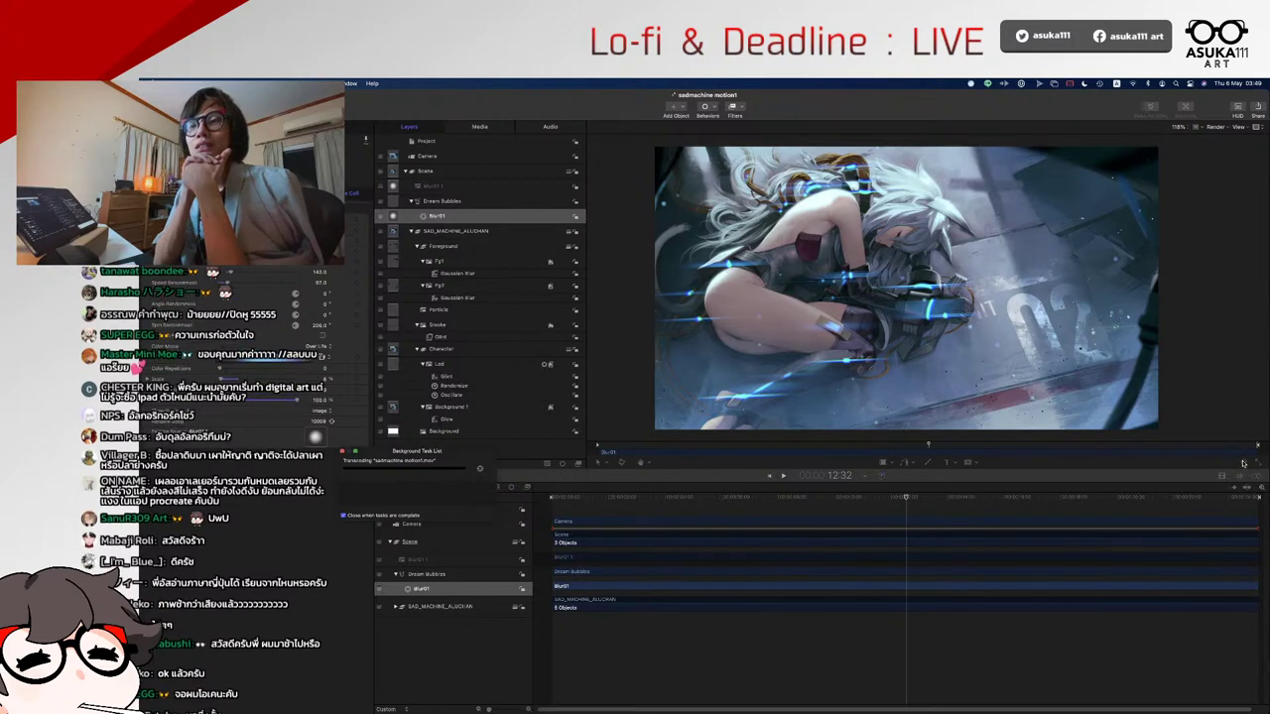
pyautogui.click(480, 470)
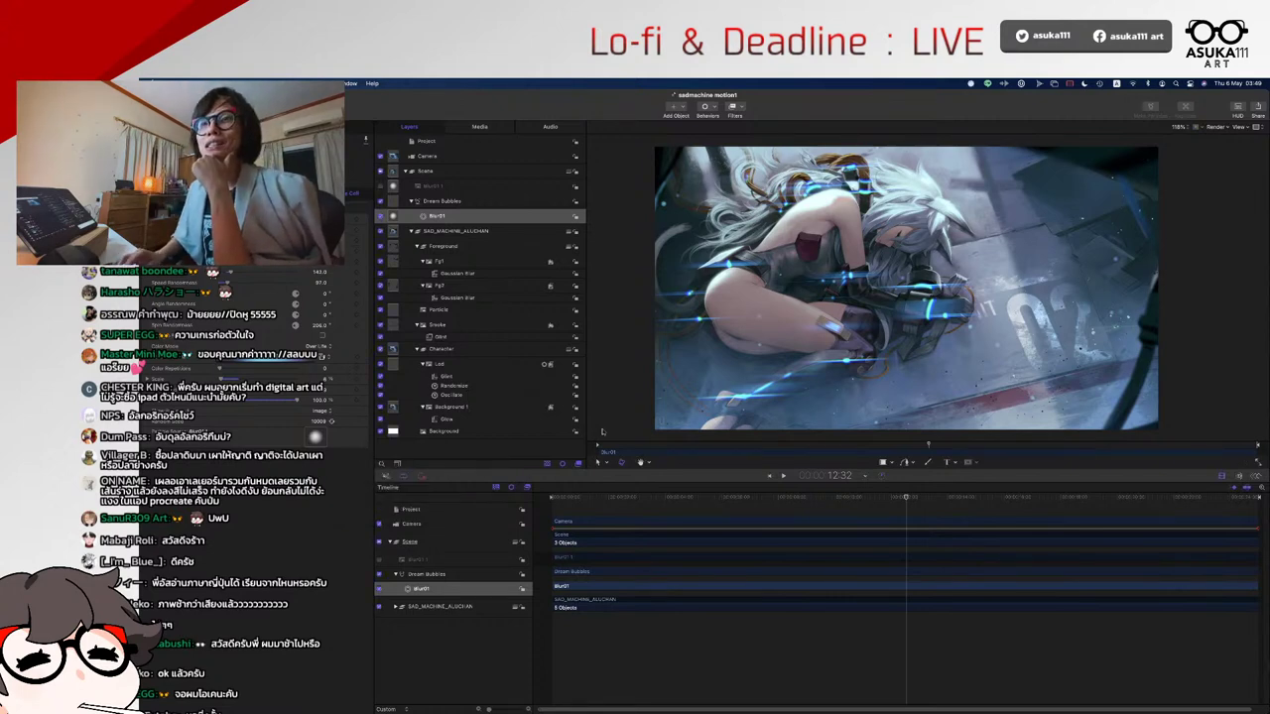
# - Start saving the project as a copy in the Movies folder with Collect Media set to Copy to Folder
pyautogui.click(198, 83)
pyautogui.moveTo(258, 227)
pyautogui.moveTo(228, 83)
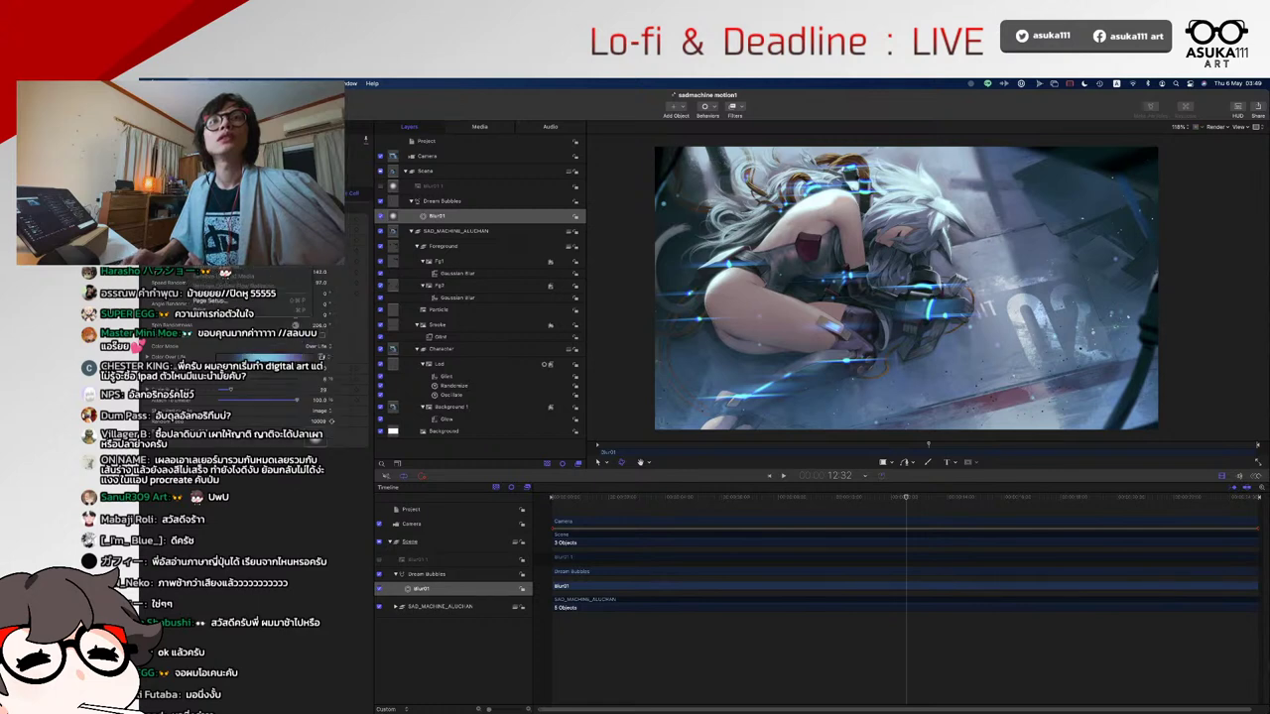
pyautogui.moveTo(369, 84)
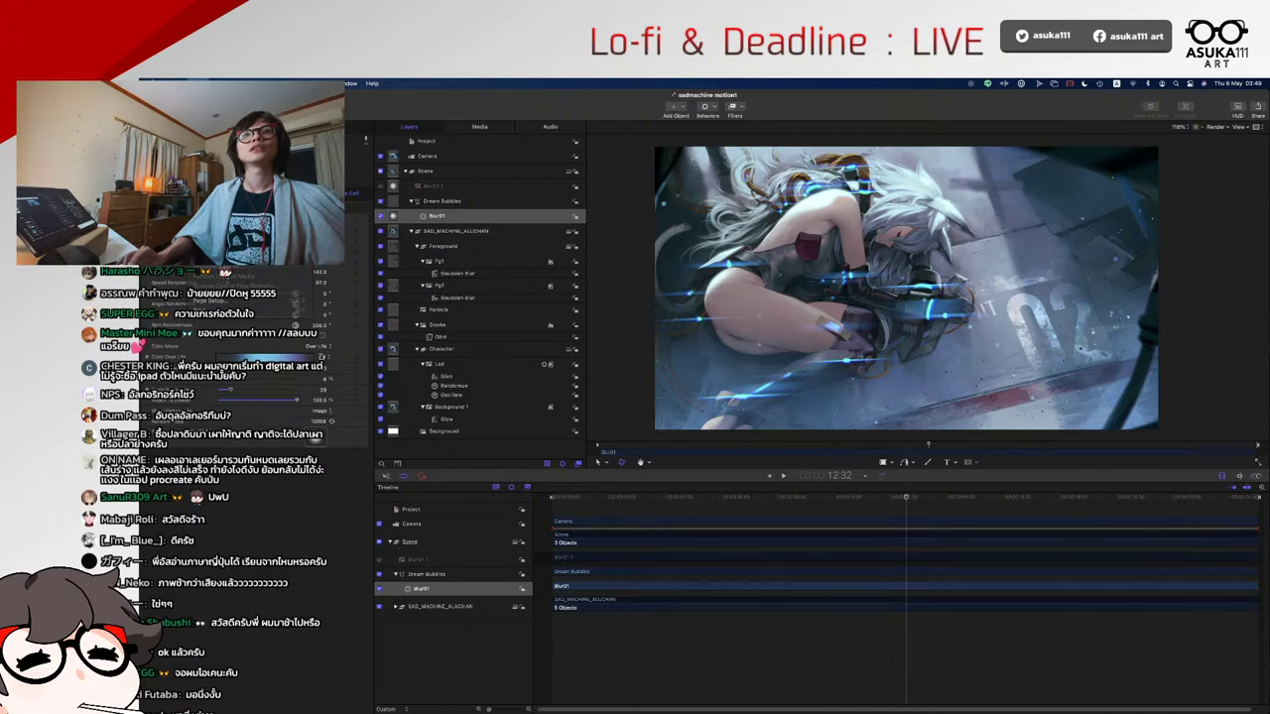
pyautogui.click(198, 78)
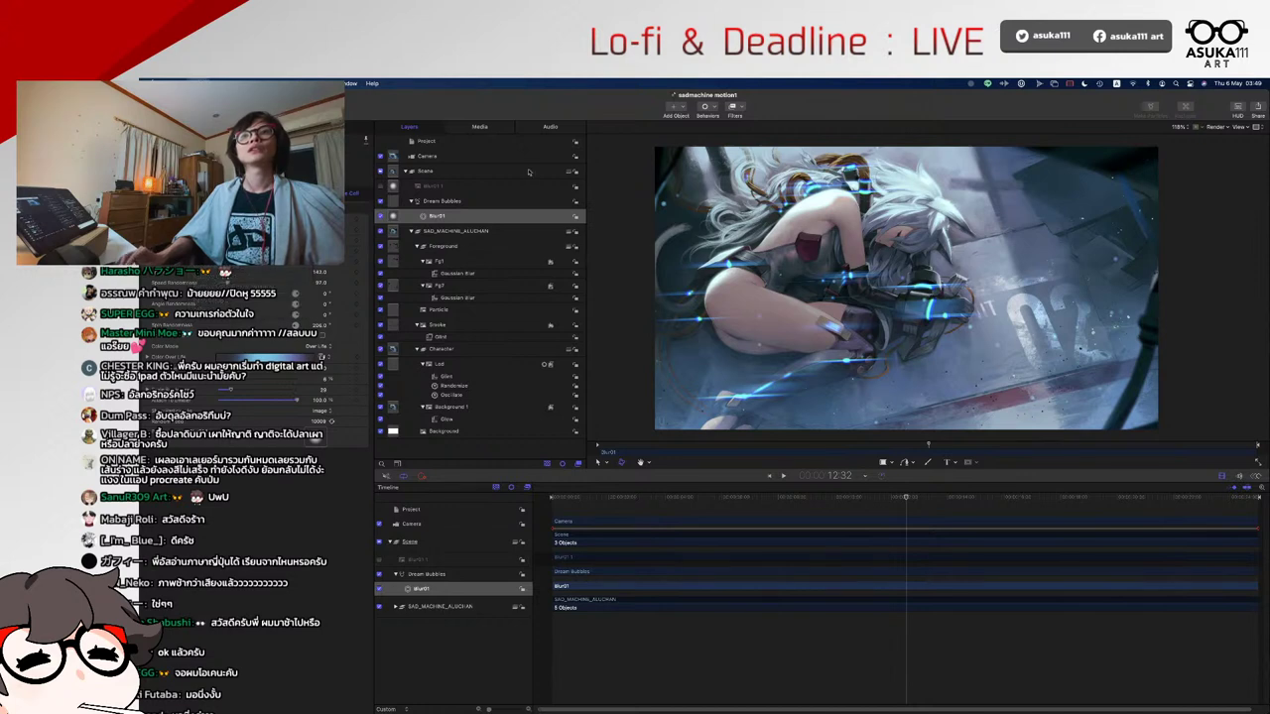
pyautogui.press('super+s')
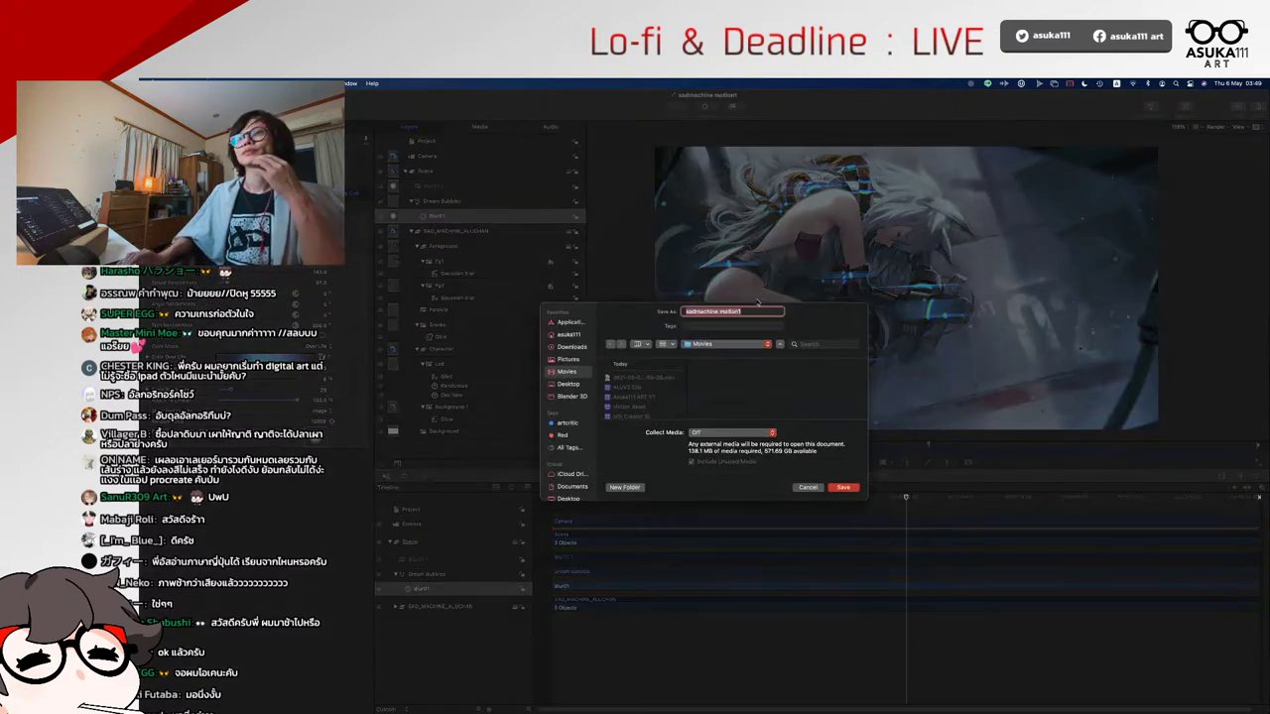
pyautogui.click(704, 433)
pyautogui.click(709, 444)
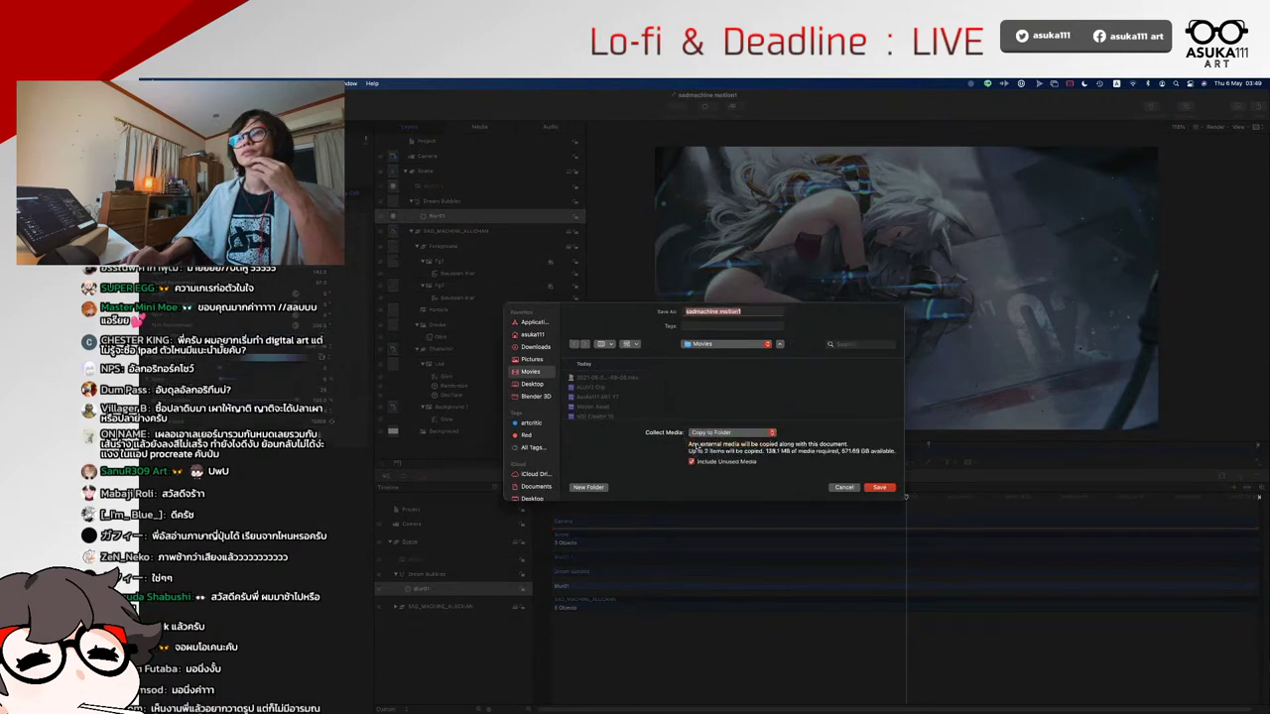
# - Name the project copy sadmachine motion cut1 and save it with its collected media
pyautogui.press('Right')
pyautogui.press('BackSpace')
pyautogui.write('cu')
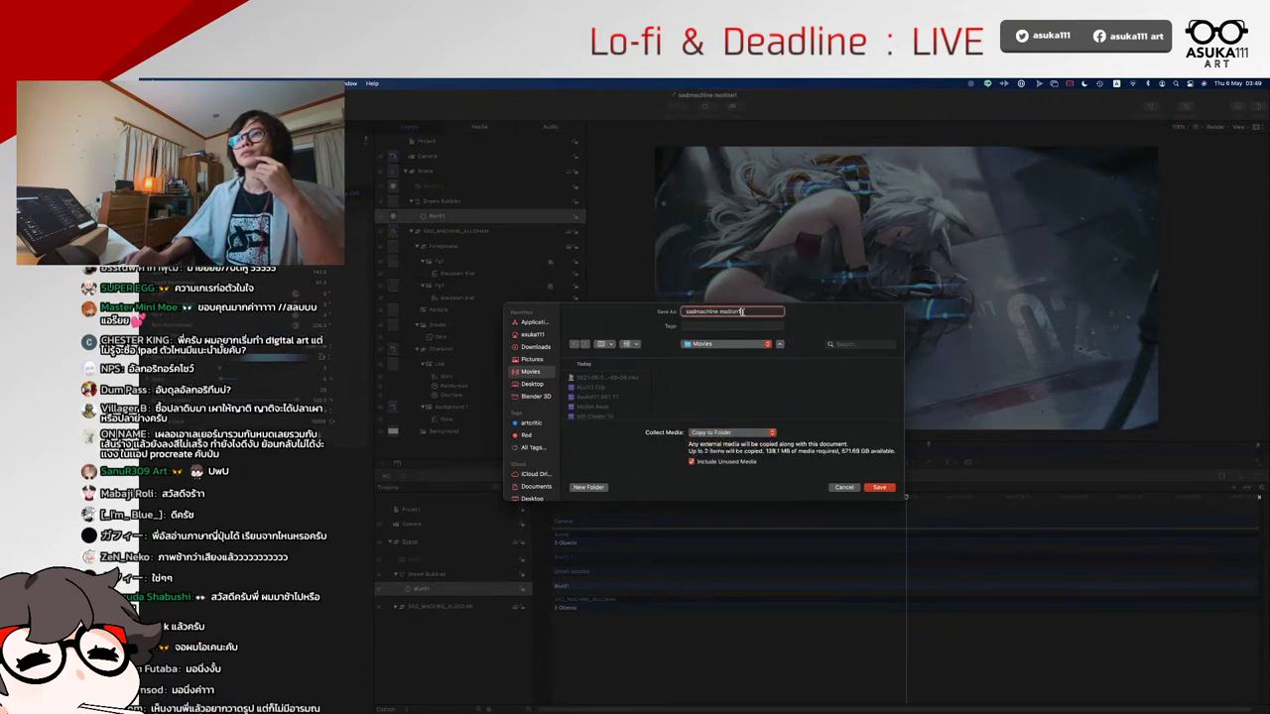
pyautogui.write('t1')
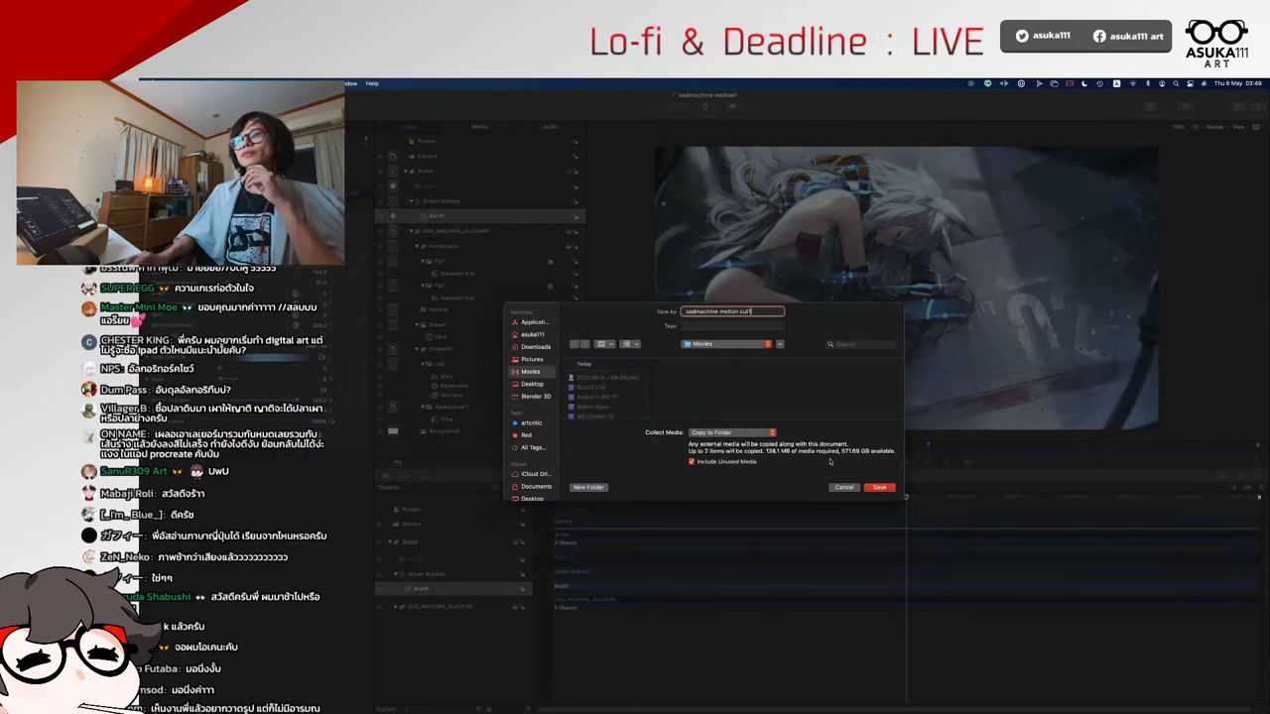
pyautogui.click(880, 488)
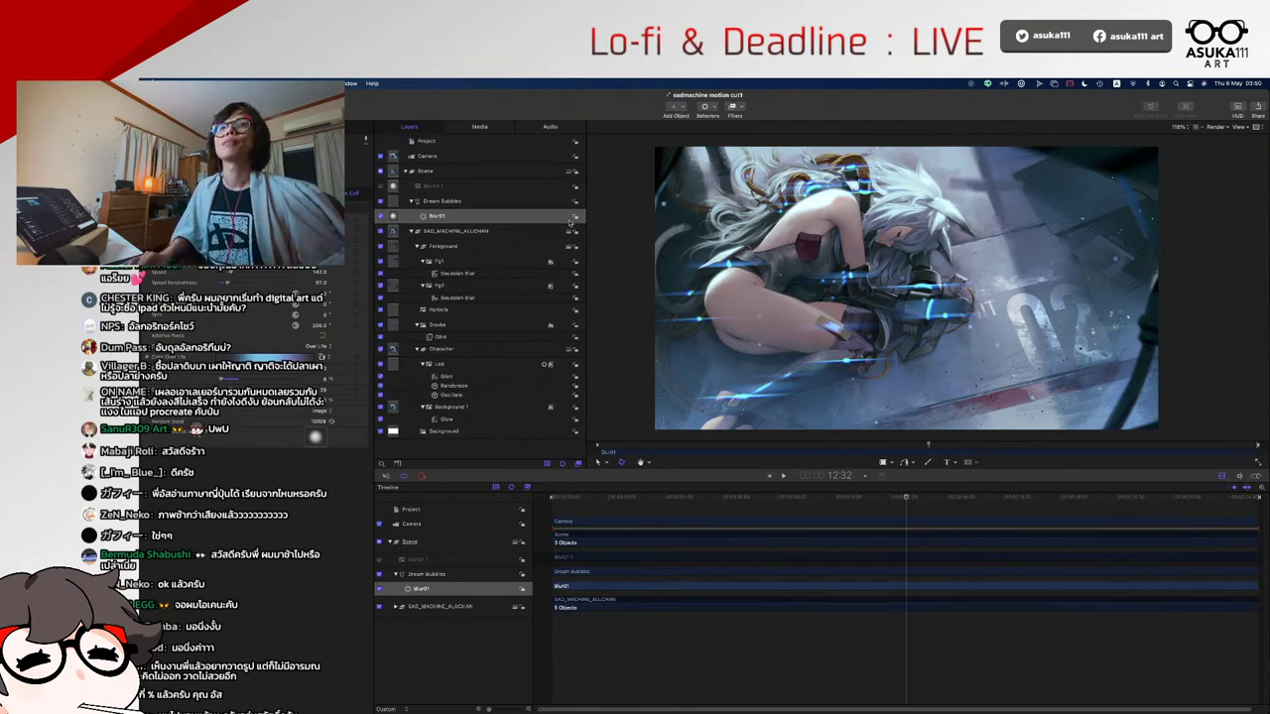
# - Switch to Finder, show the Movies folder and select the sadmachine motion cut1 folder
pyautogui.moveTo(510, 706)
pyautogui.click(478, 694)
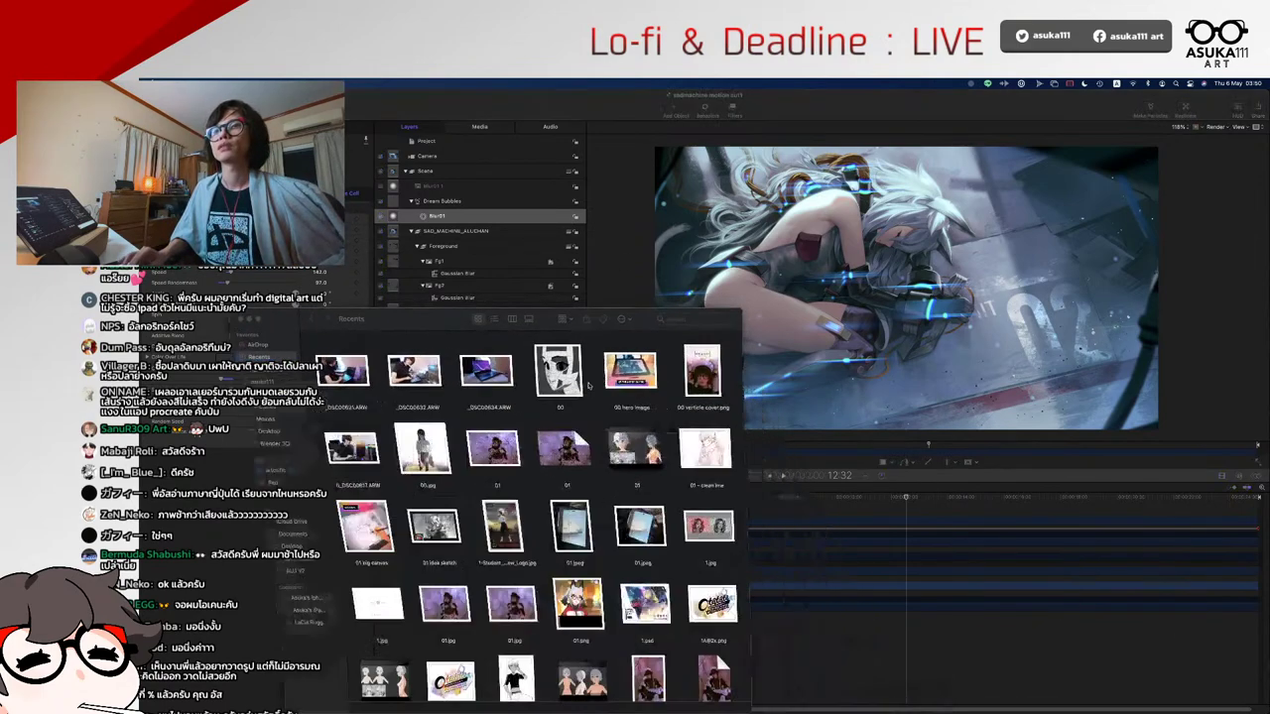
pyautogui.click(256, 419)
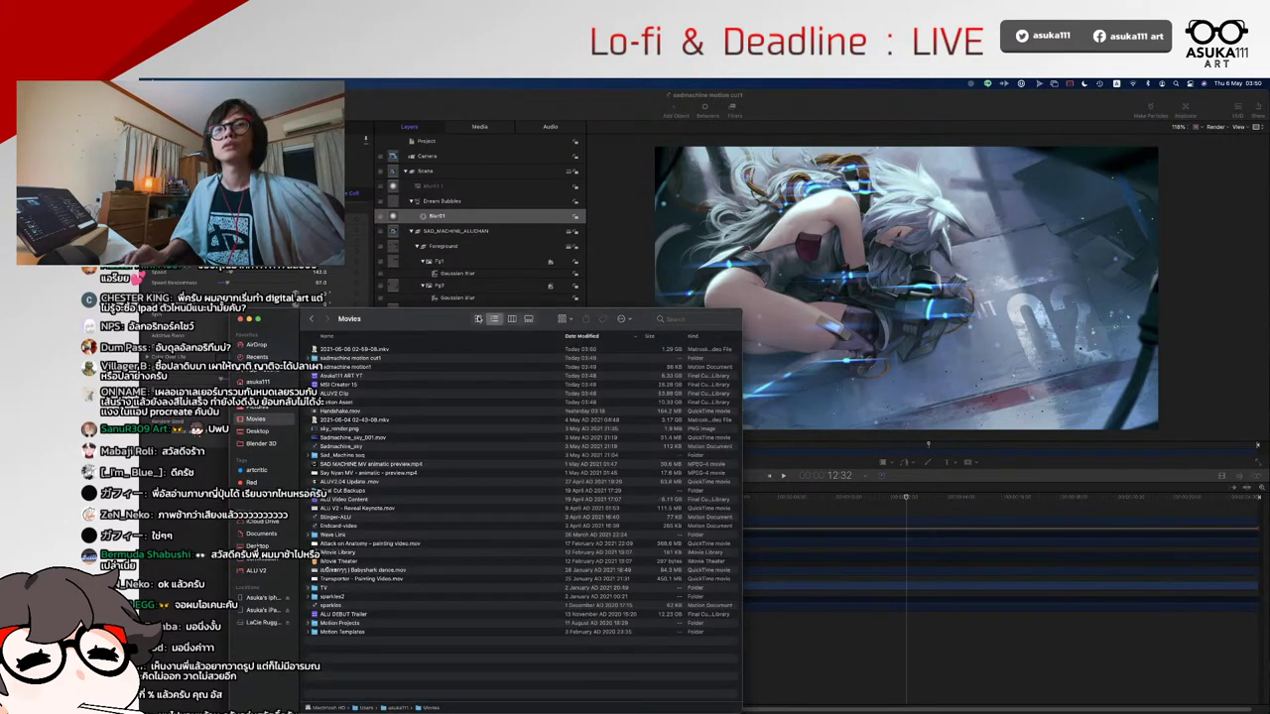
pyautogui.click(477, 318)
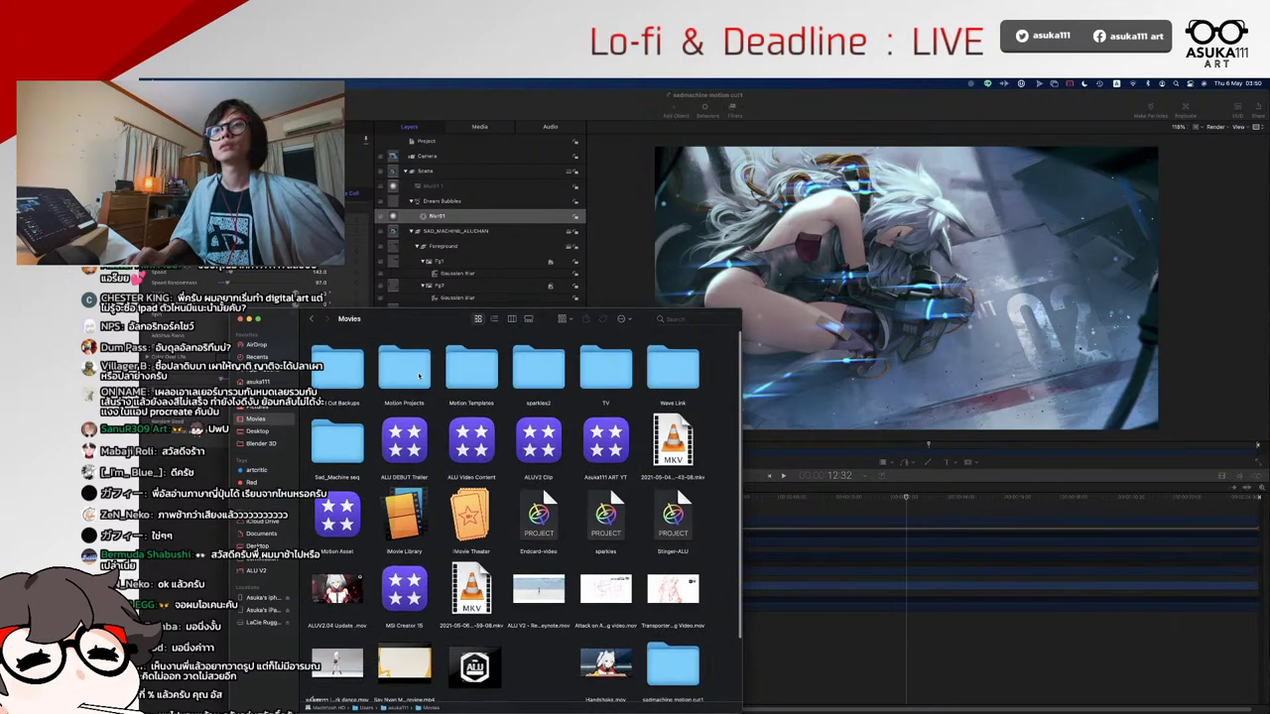
pyautogui.click(337, 442)
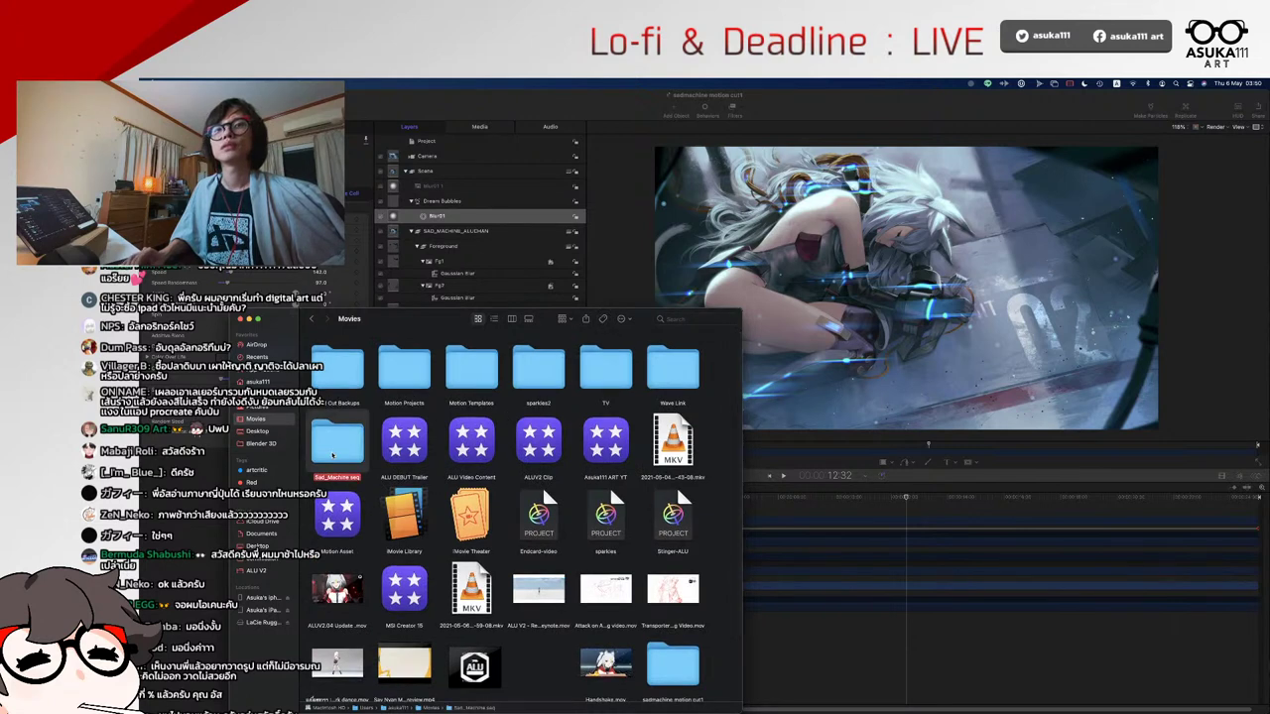
pyautogui.scroll(-3, 415, 449)
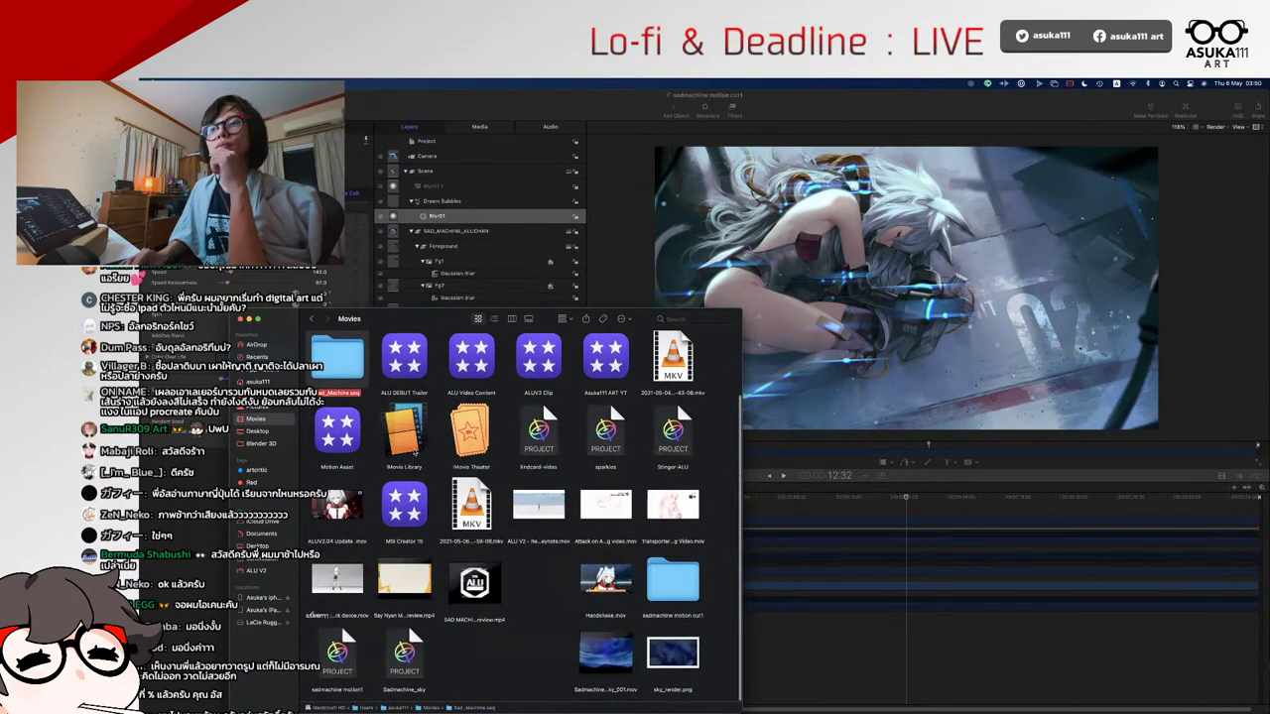
pyautogui.click(659, 581)
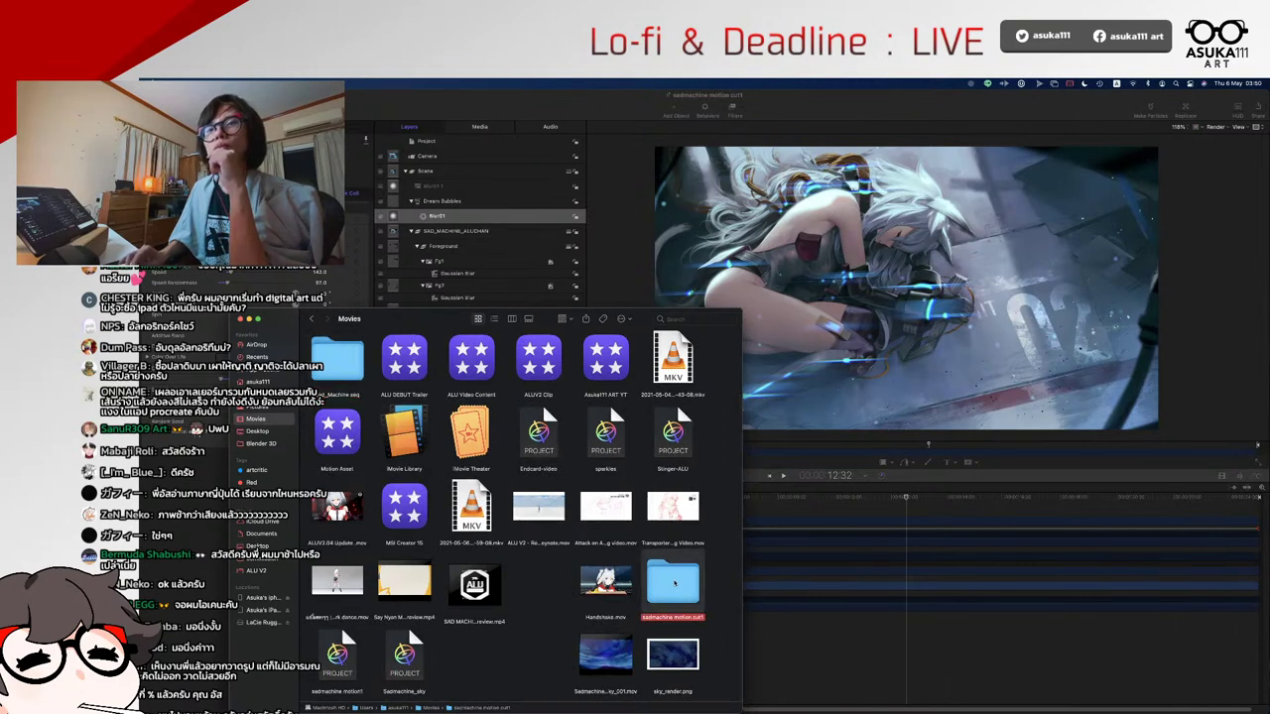
# - List the Movies folder by Date Modified and open the sadmachine motion cut1 folder
pyautogui.click(493, 318)
pyautogui.click(583, 337)
pyautogui.click(583, 336)
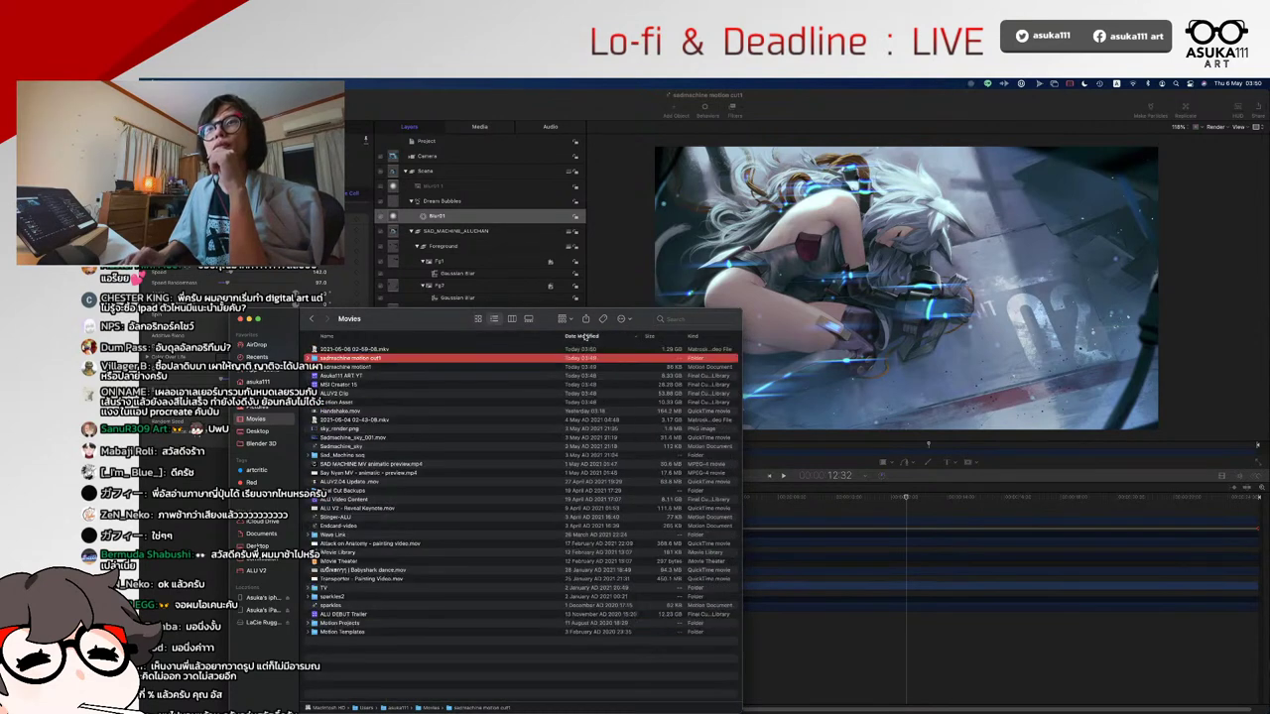
pyautogui.click(364, 359)
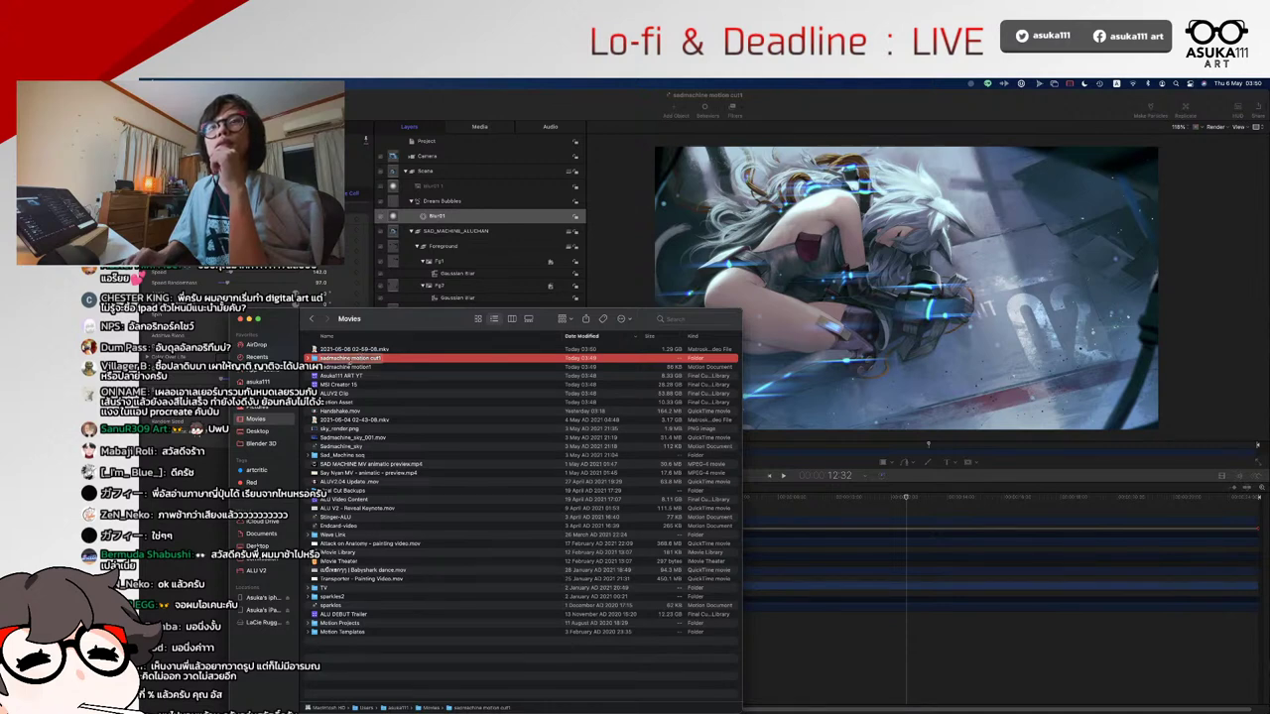
pyautogui.doubleClick(330, 359)
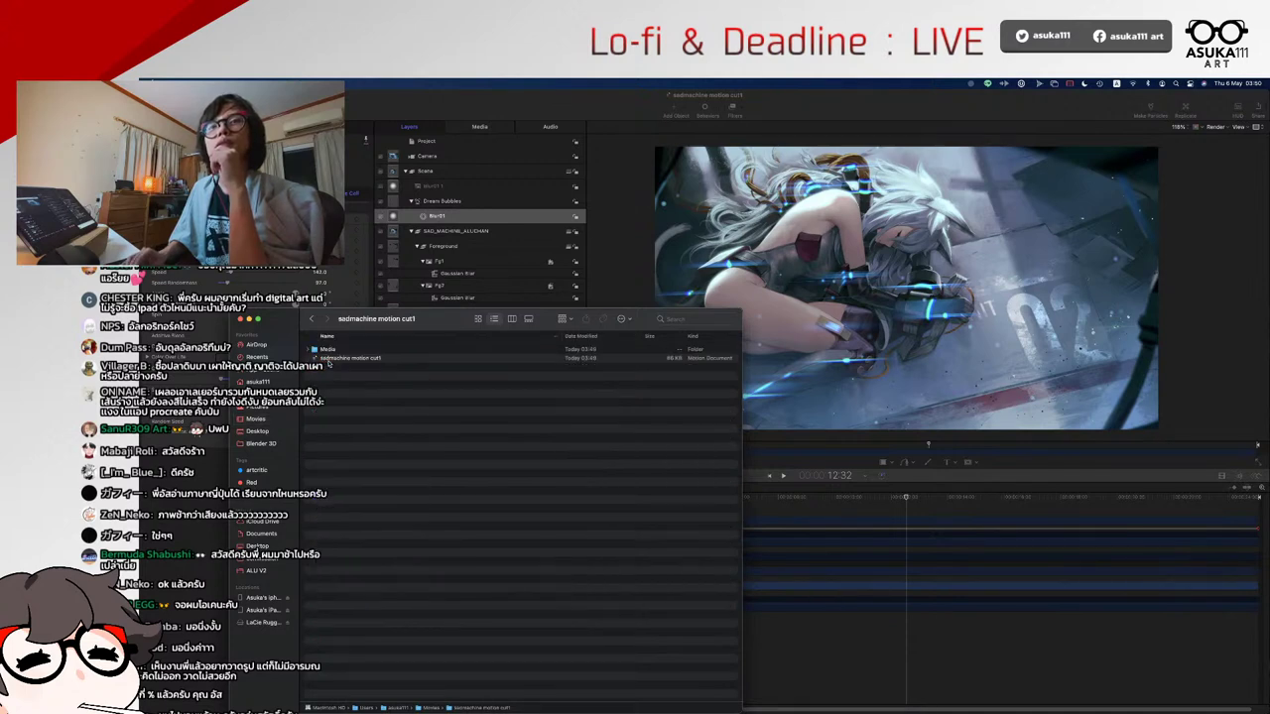
# - Check the collected files in the Media subfolder of sadmachine motion cut1, and return to the Movies folder
pyautogui.click(327, 359)
pyautogui.click(318, 350)
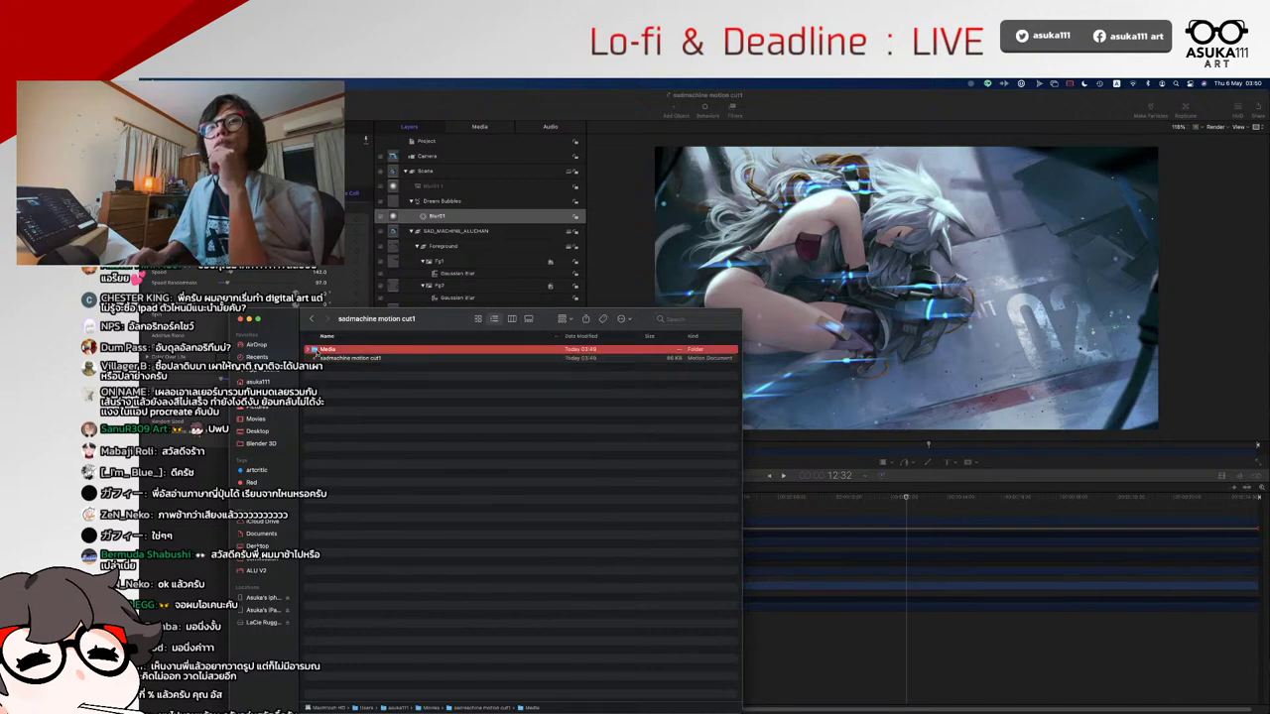
pyautogui.doubleClick(317, 350)
pyautogui.click(316, 349)
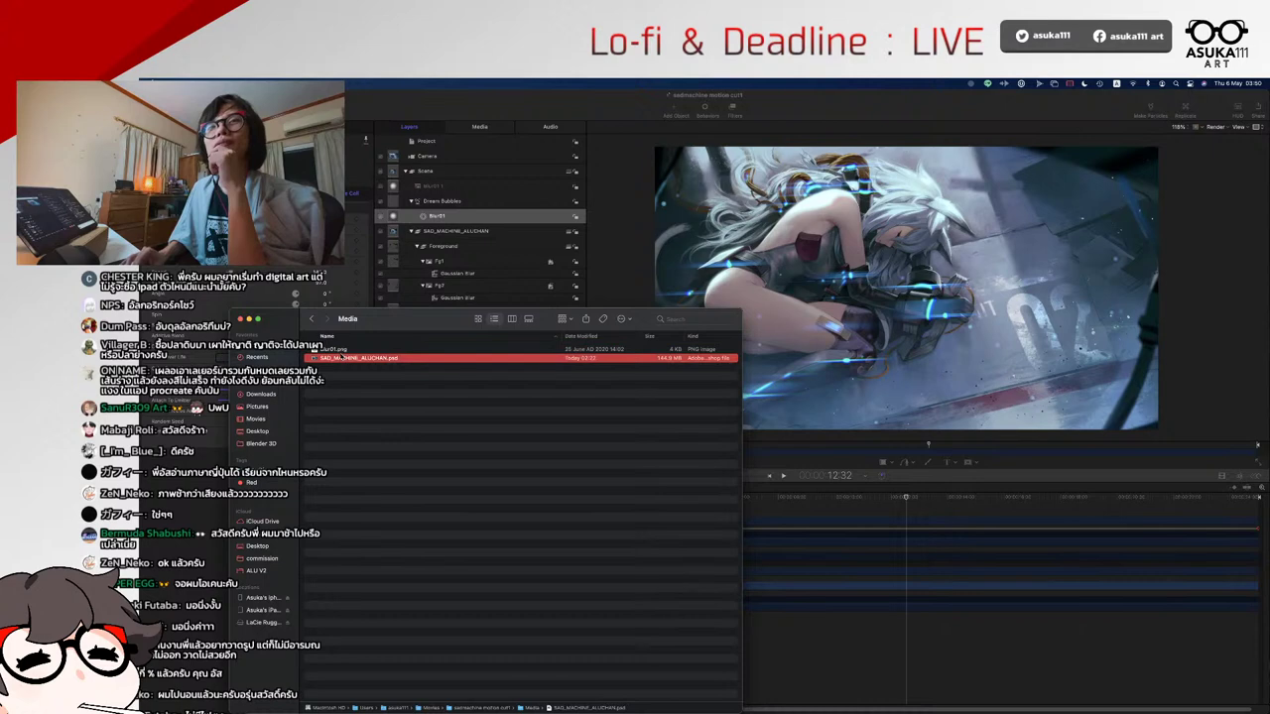
pyautogui.click(313, 320)
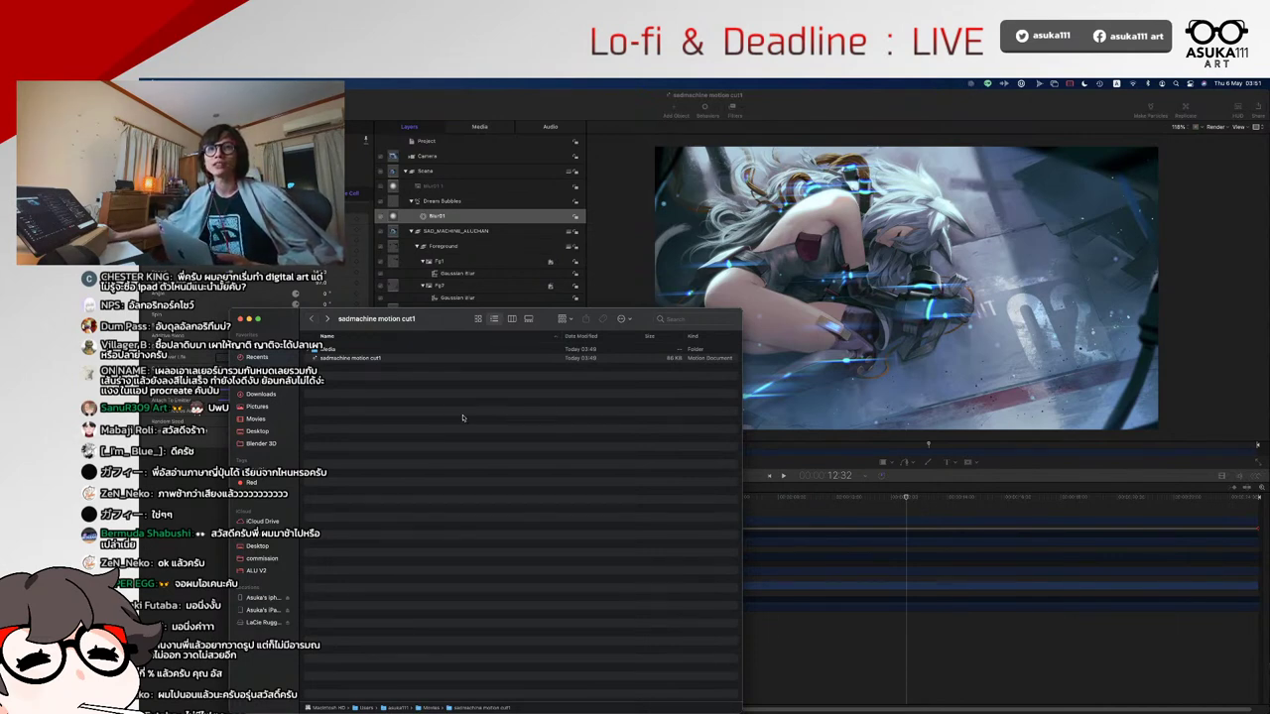
pyautogui.moveTo(422, 418); pyautogui.dragTo(334, 351)
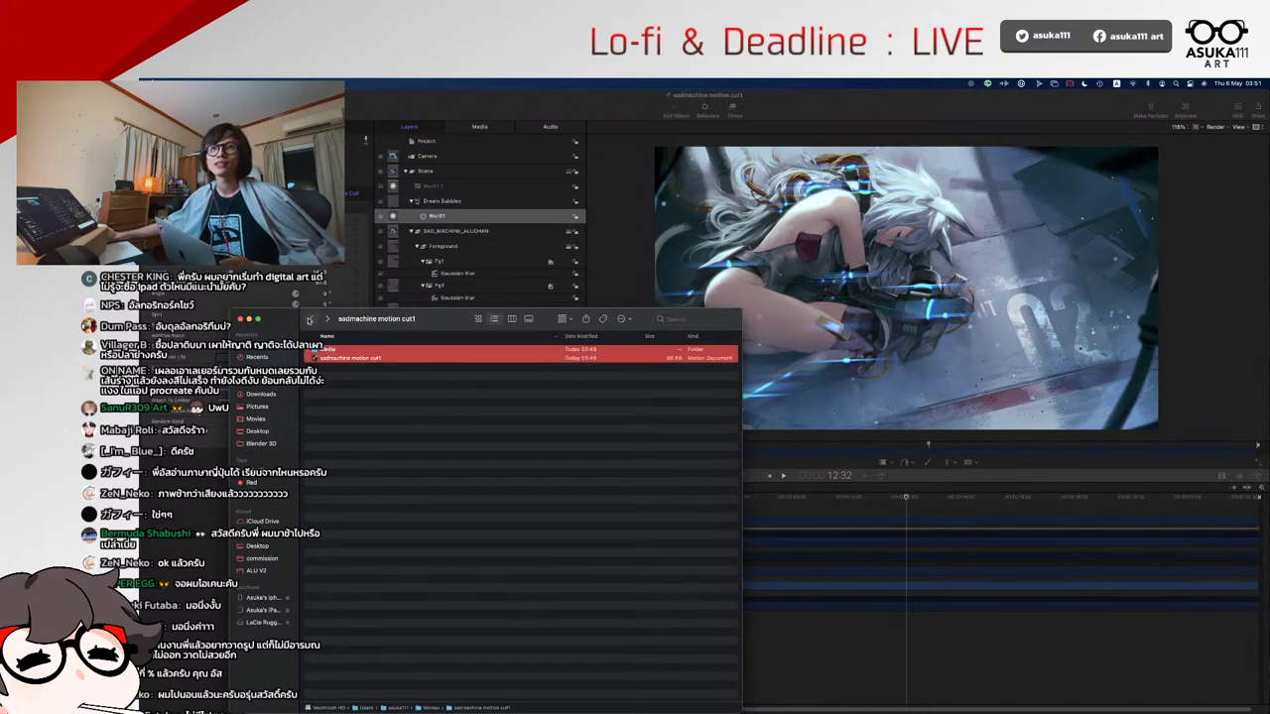
pyautogui.click(309, 319)
# - Try to share the sadmachine motion cut1 folder from its Quick Look preview
pyautogui.click(381, 358)
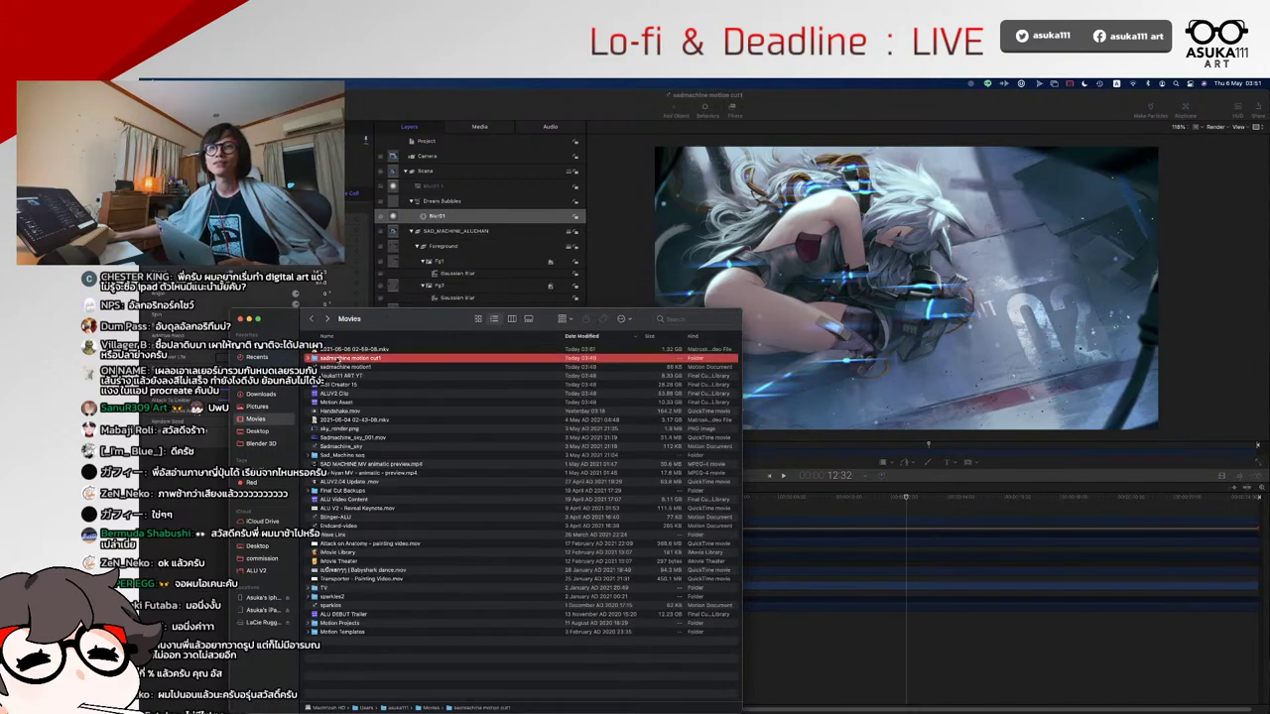
pyautogui.press('space')
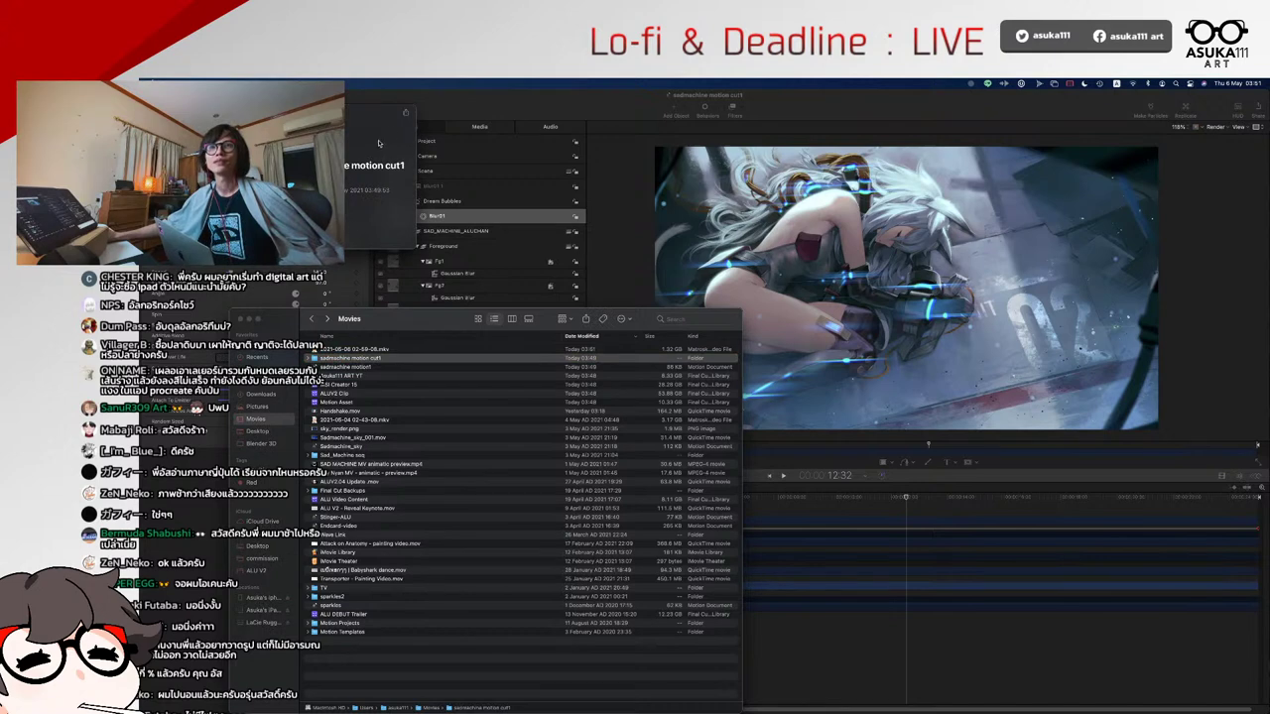
pyautogui.click(404, 112)
pyautogui.click(417, 145)
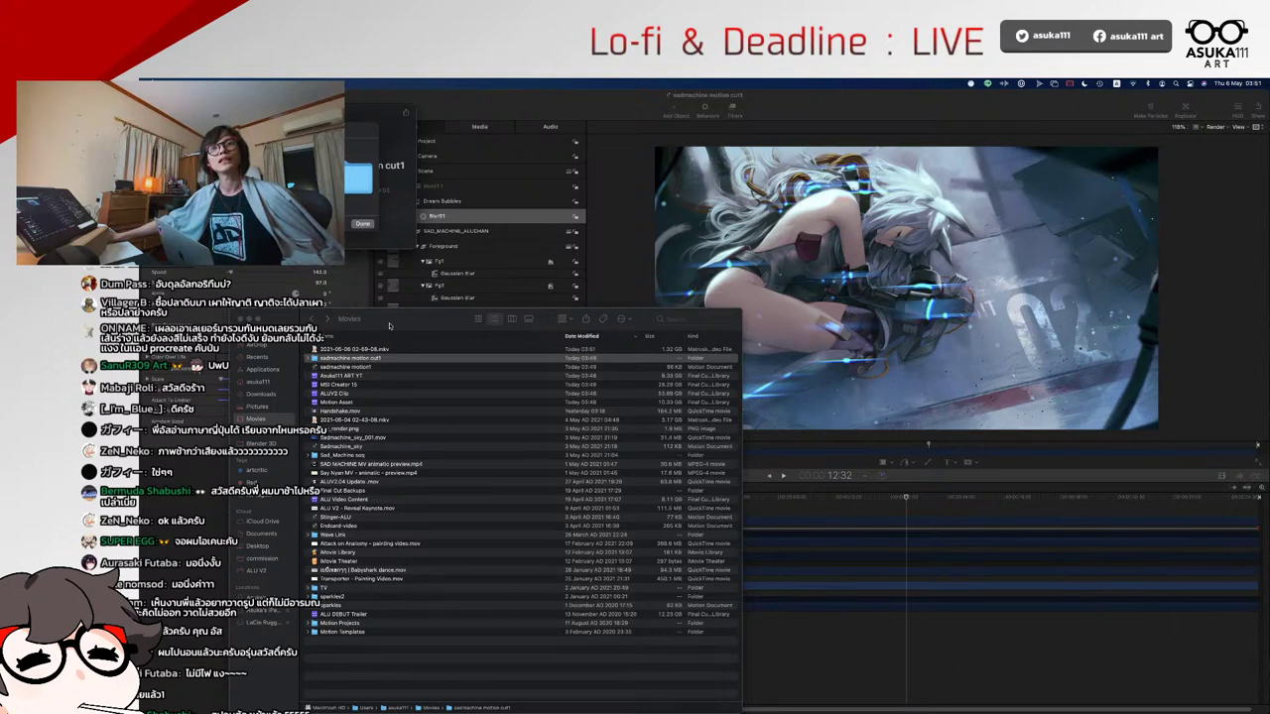
pyautogui.click(367, 231)
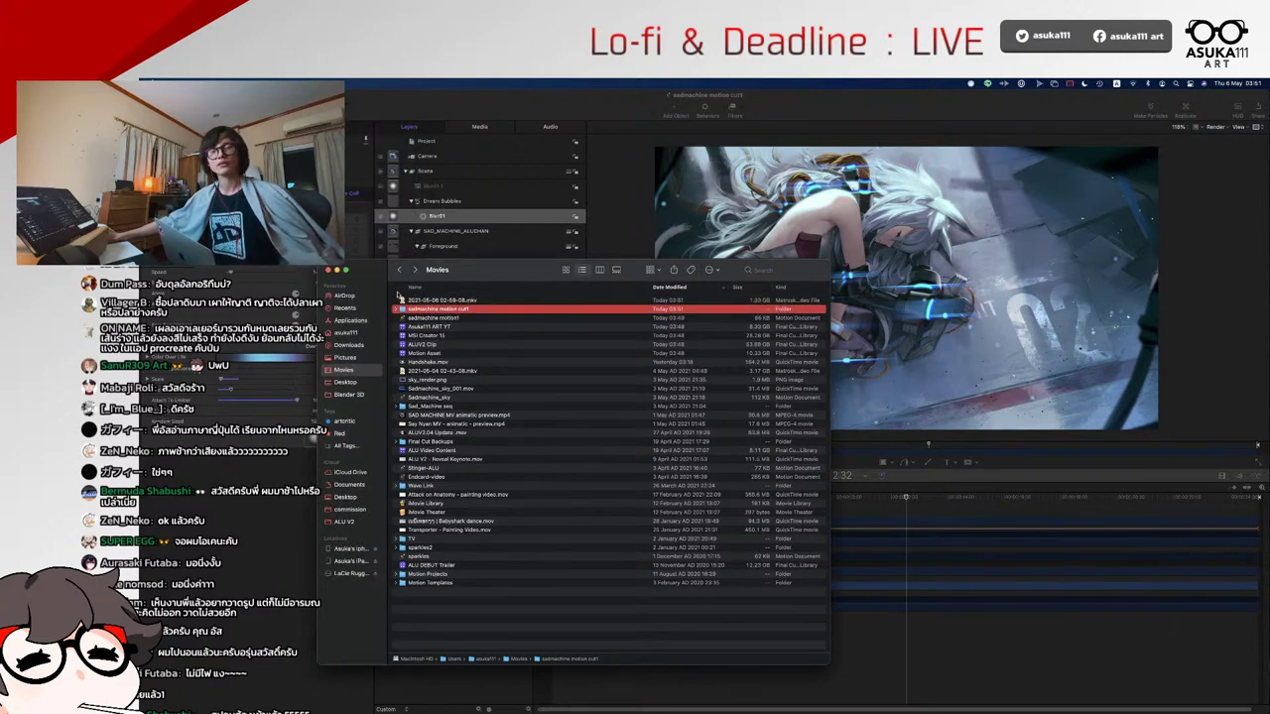
# - Open AirDrop in a window beside the Movies folder and send the sadmachine motion cut1 folder to the MacBook Air
pyautogui.moveTo(485, 270); pyautogui.dragTo(531, 272)
pyautogui.press('super+t')
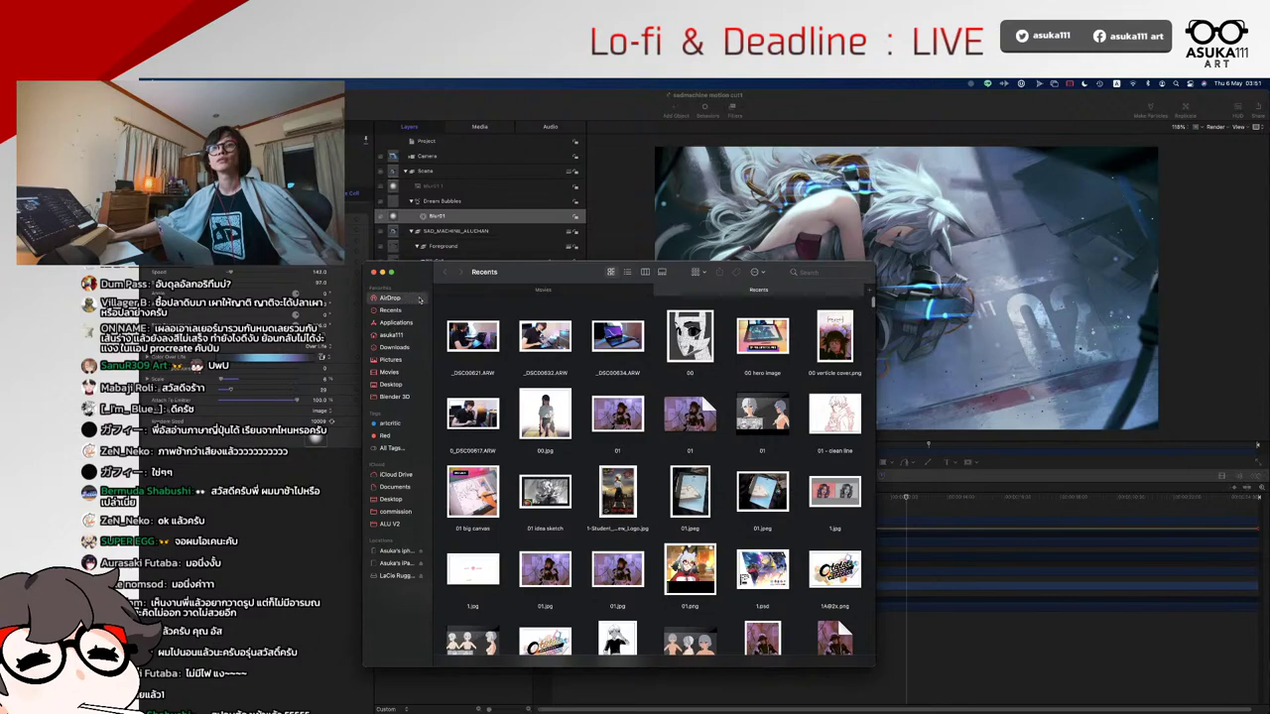
pyautogui.press('super+shift+r')
pyautogui.click(588, 291)
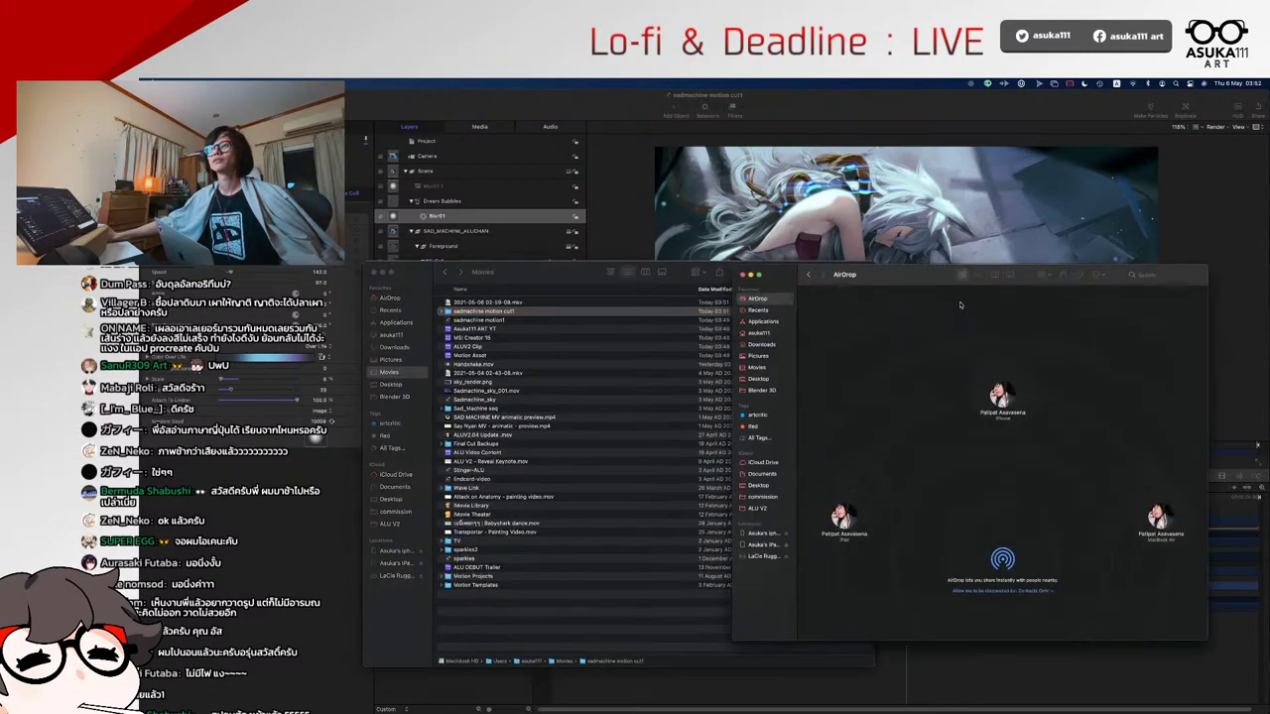
pyautogui.moveTo(646, 287); pyautogui.dragTo(527, 277)
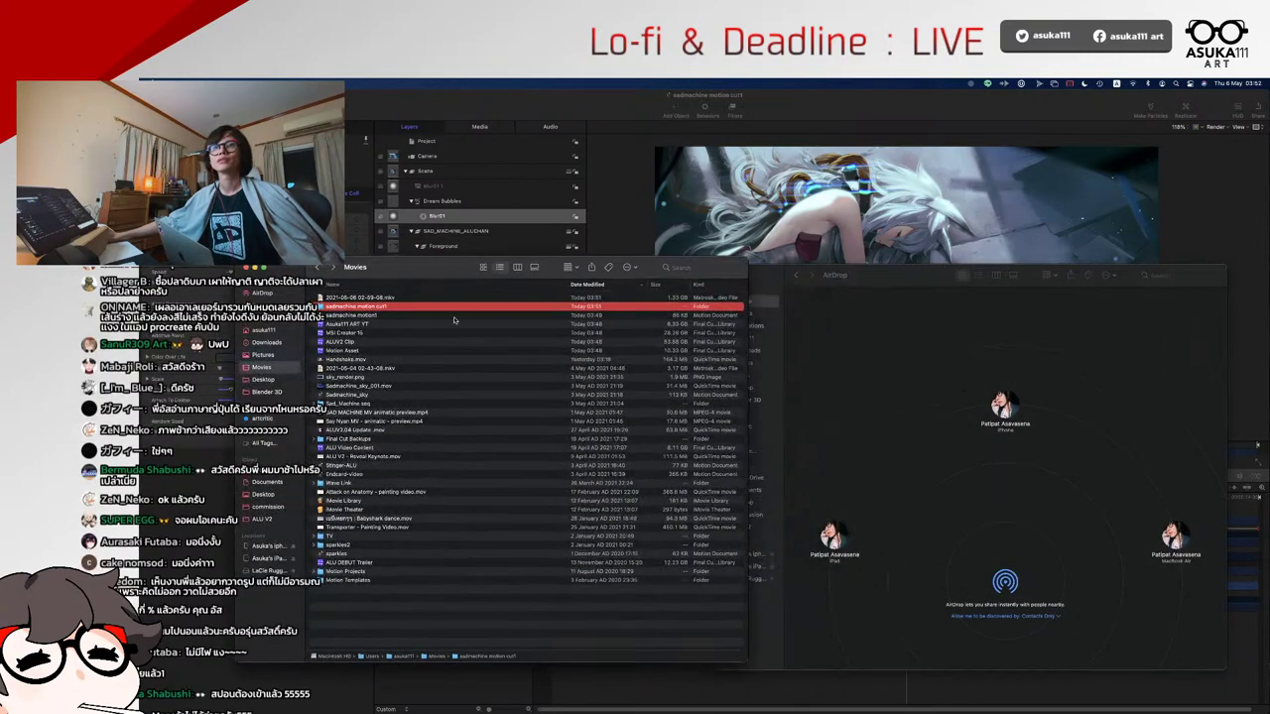
pyautogui.moveTo(371, 307); pyautogui.dragTo(1174, 540)
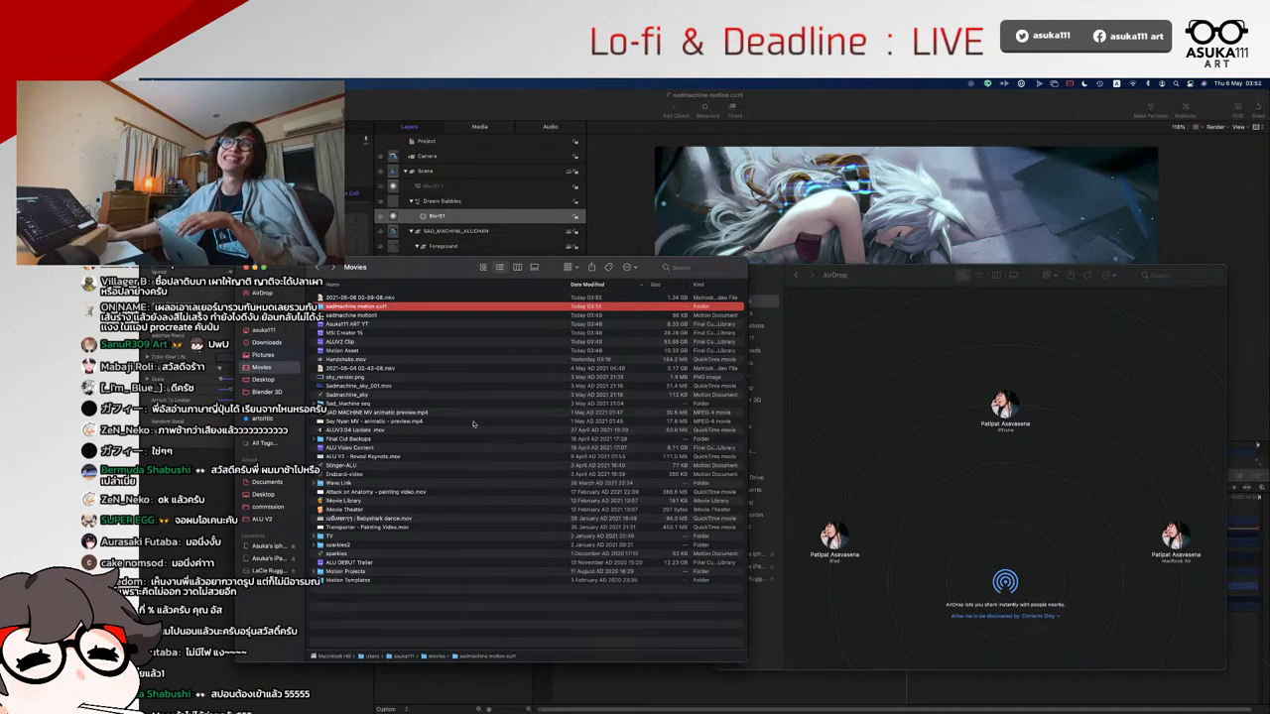
# - Return to the Motion project and scrub through the cut1 animation, ending on its first frame
pyautogui.click(562, 102)
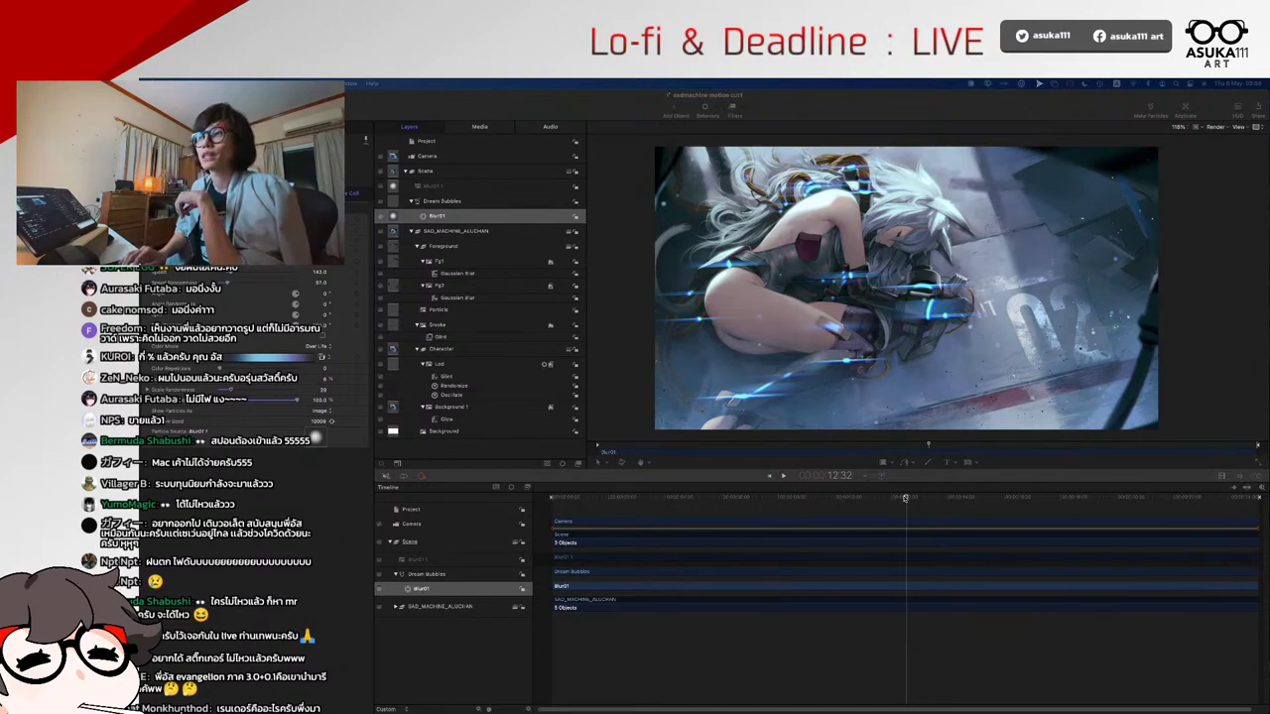
pyautogui.click(887, 500)
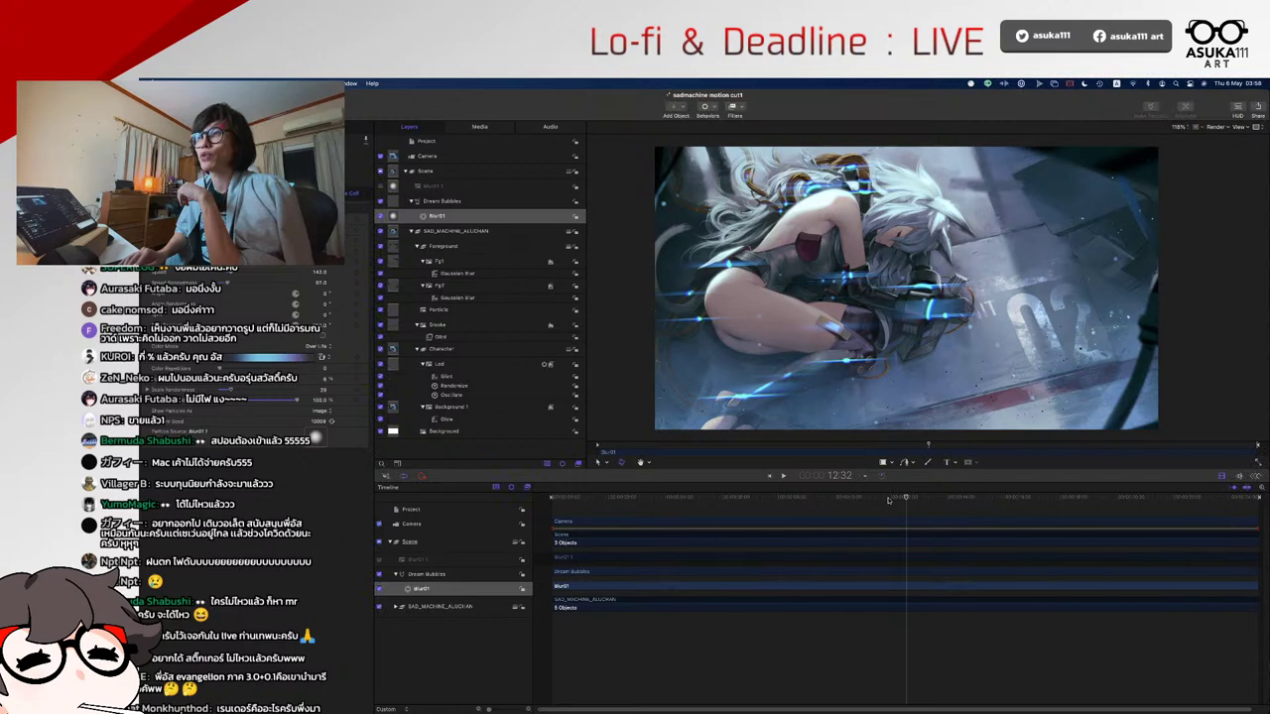
pyautogui.moveTo(906, 498); pyautogui.dragTo(830, 526)
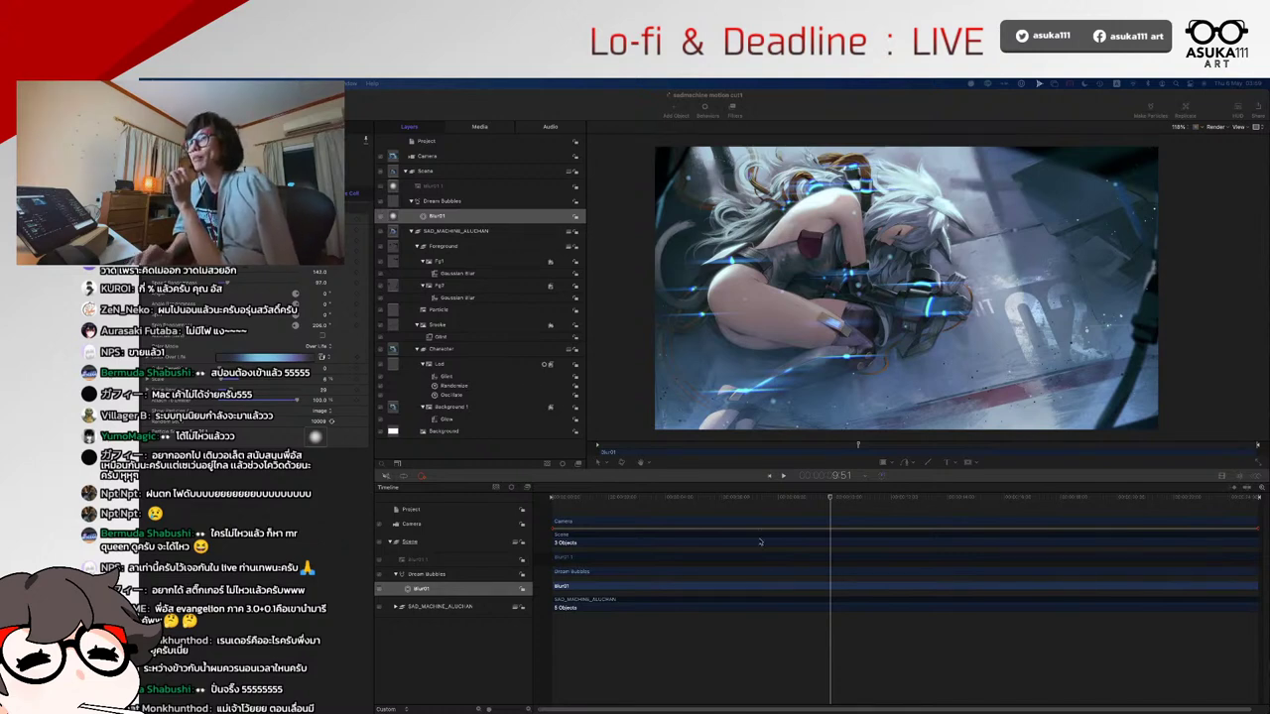
pyautogui.click(798, 503)
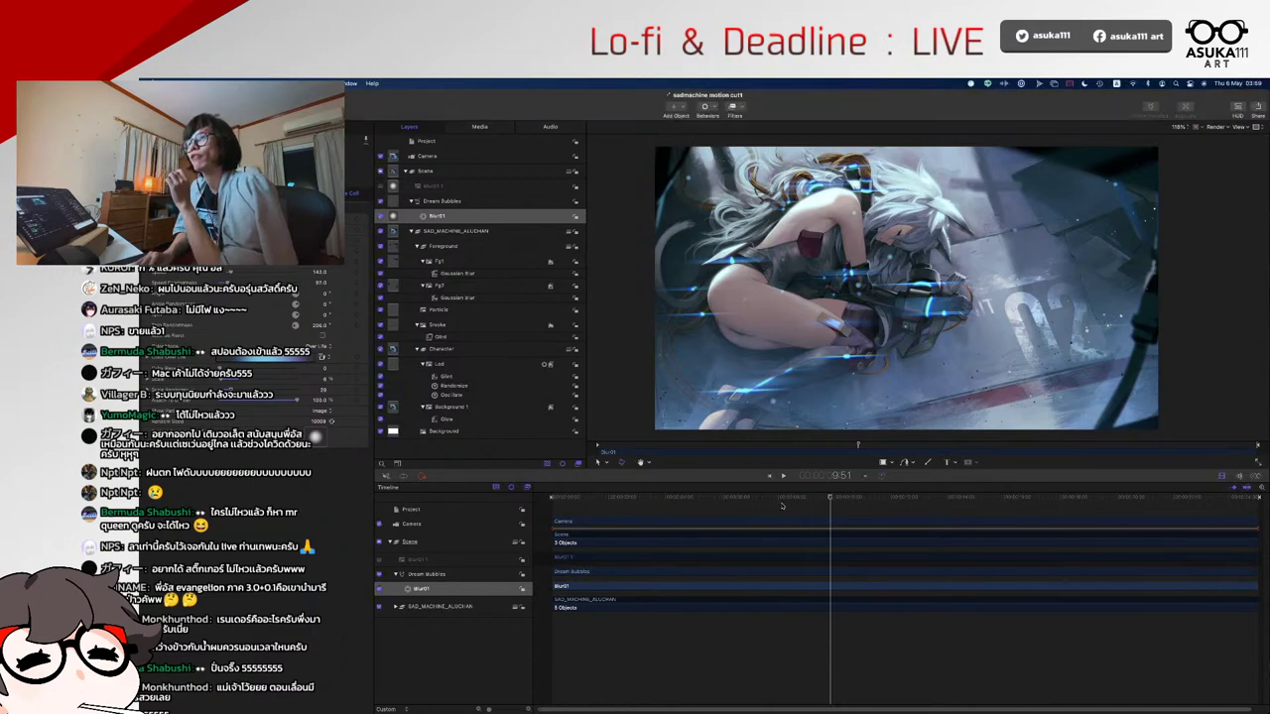
pyautogui.moveTo(830, 500); pyautogui.dragTo(776, 513)
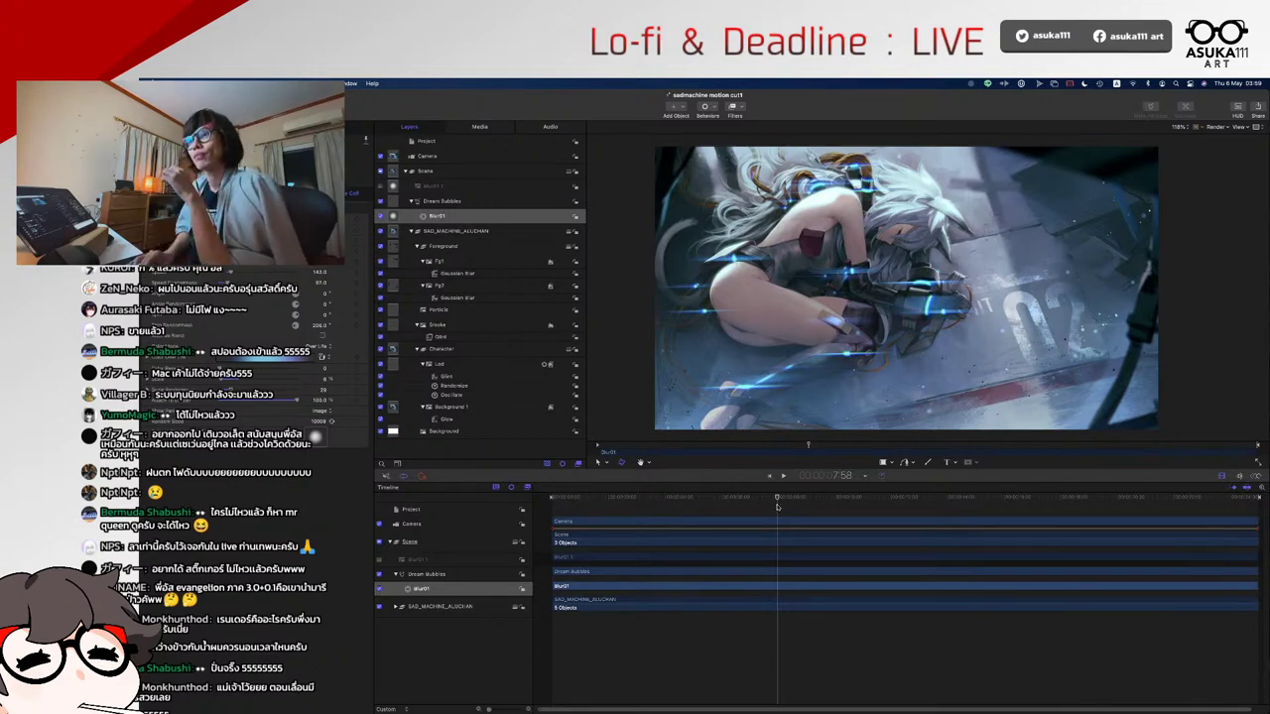
pyautogui.moveTo(778, 498); pyautogui.dragTo(803, 510)
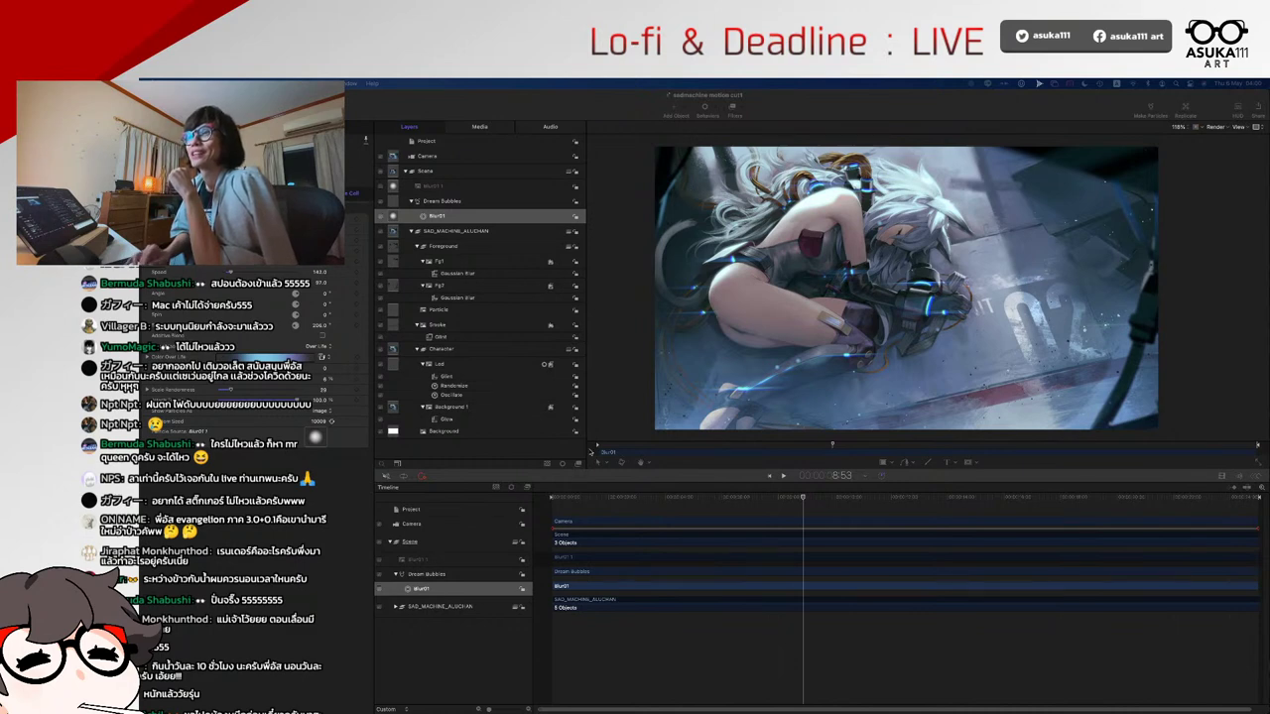
pyautogui.click(705, 468)
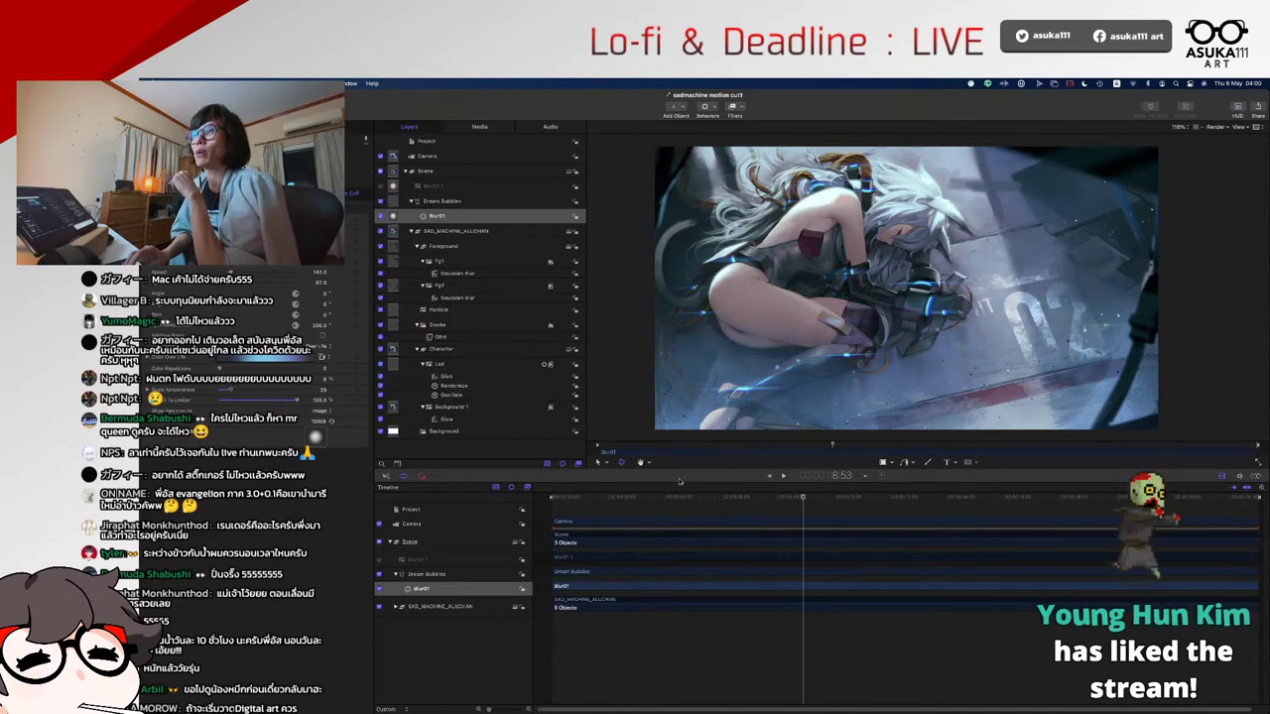
pyautogui.moveTo(596, 700)
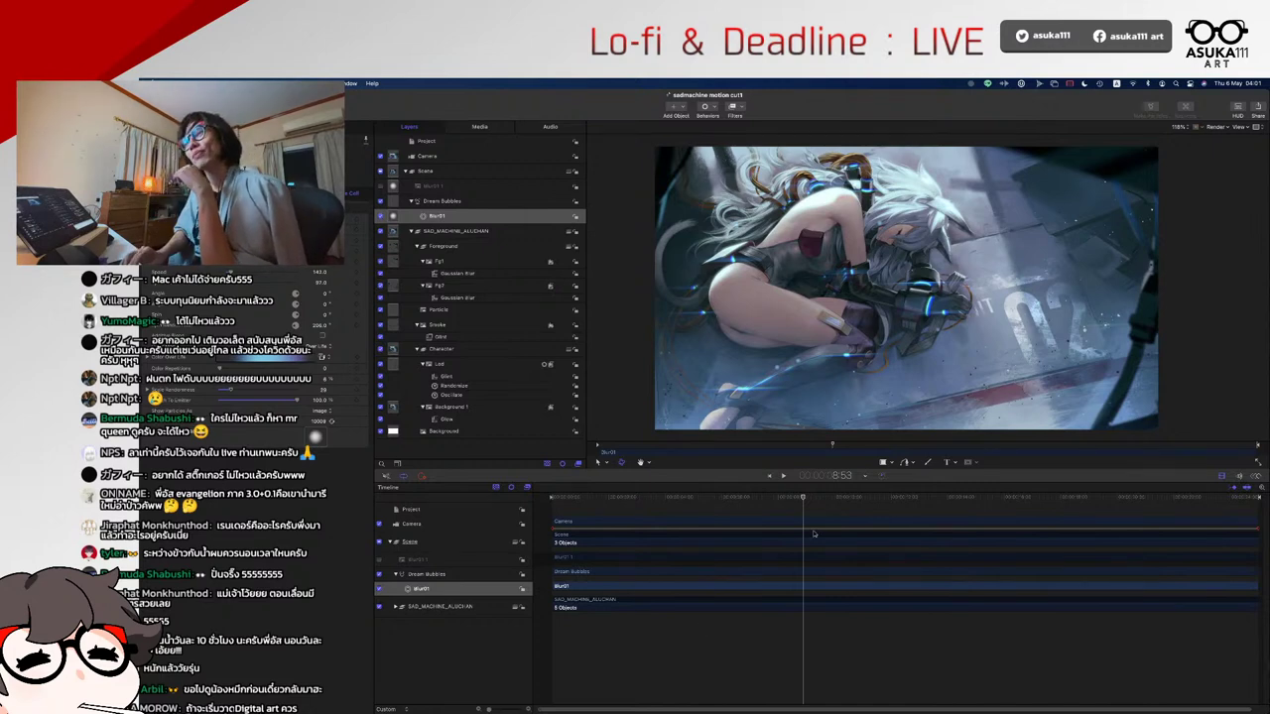
pyautogui.moveTo(829, 500); pyautogui.dragTo(526, 498)
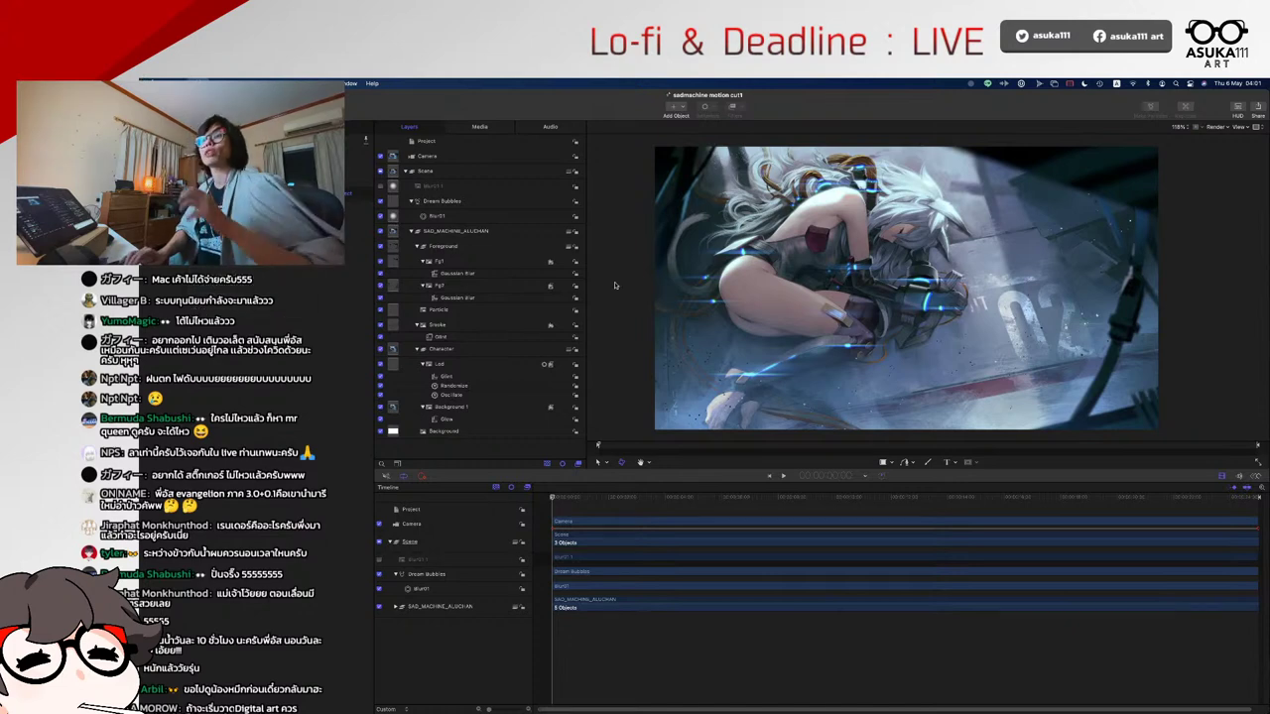
# - Save a copy of the project as sadmachine motion cut2 in the Movies folder, changing the Collect Media option
pyautogui.press('super+shift+s')
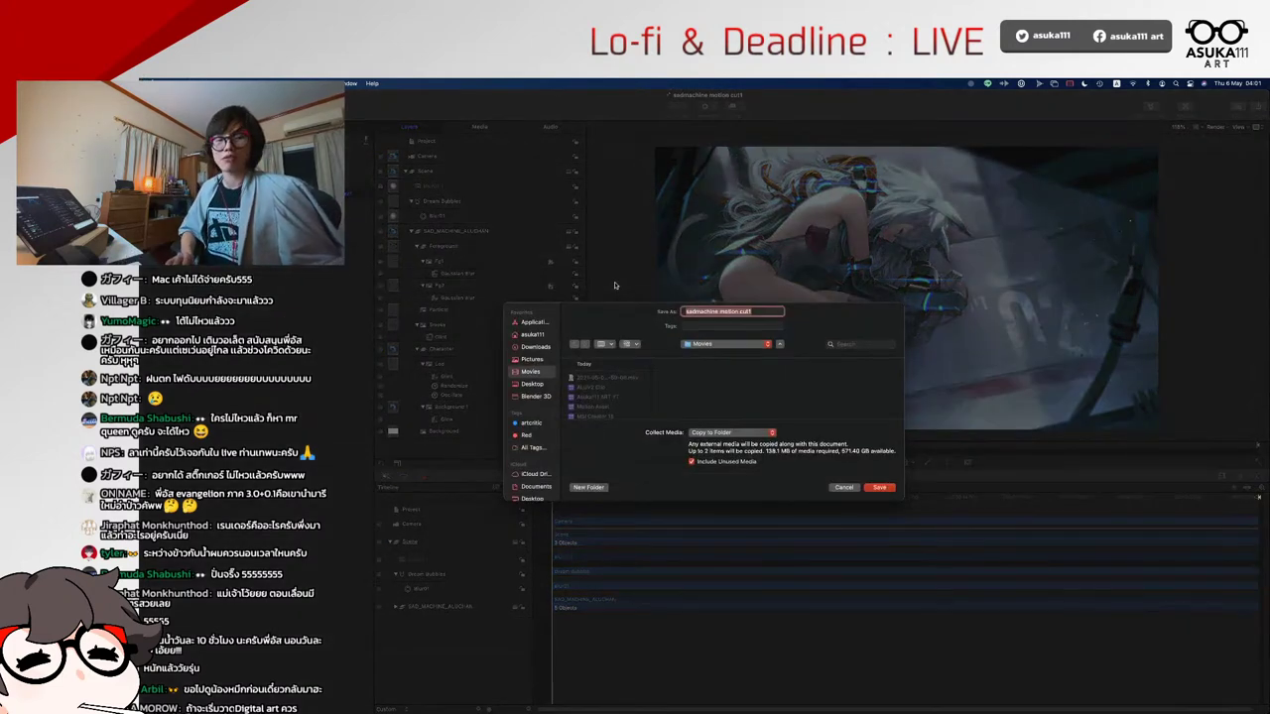
pyautogui.press('Right')
pyautogui.press('BackSpace')
pyautogui.write('3')
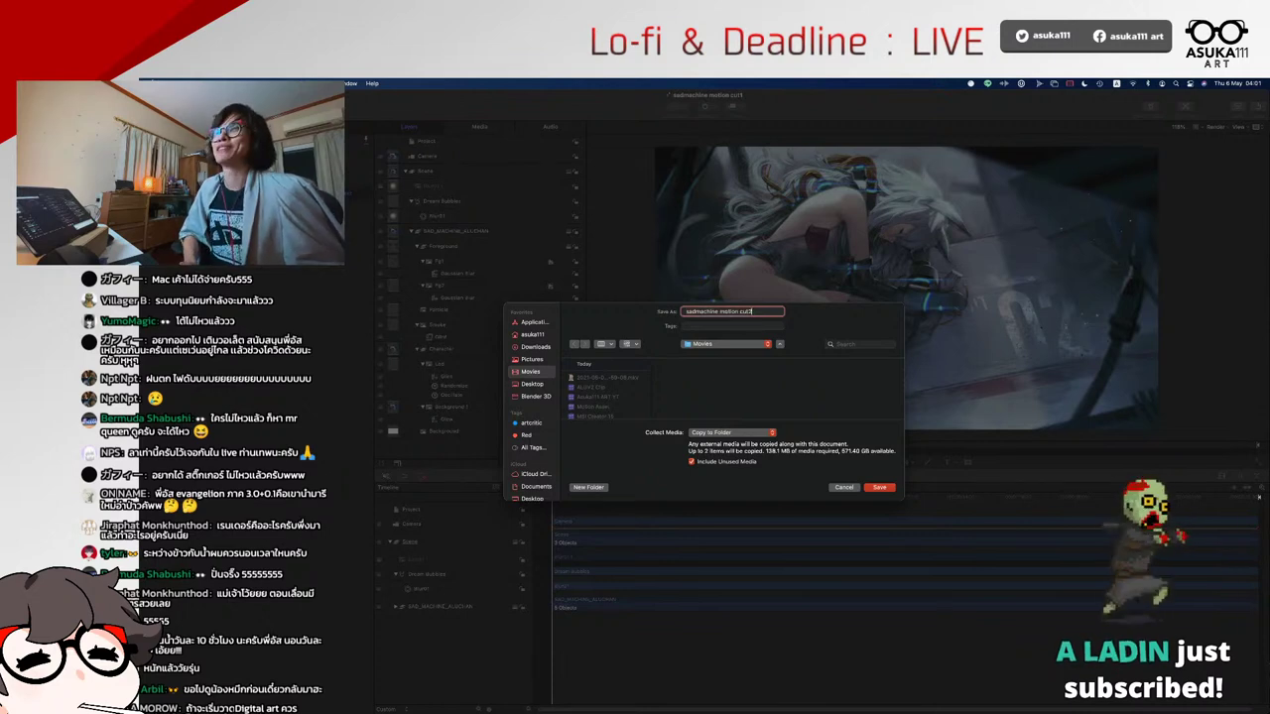
pyautogui.press('BackSpace')
pyautogui.write('2')
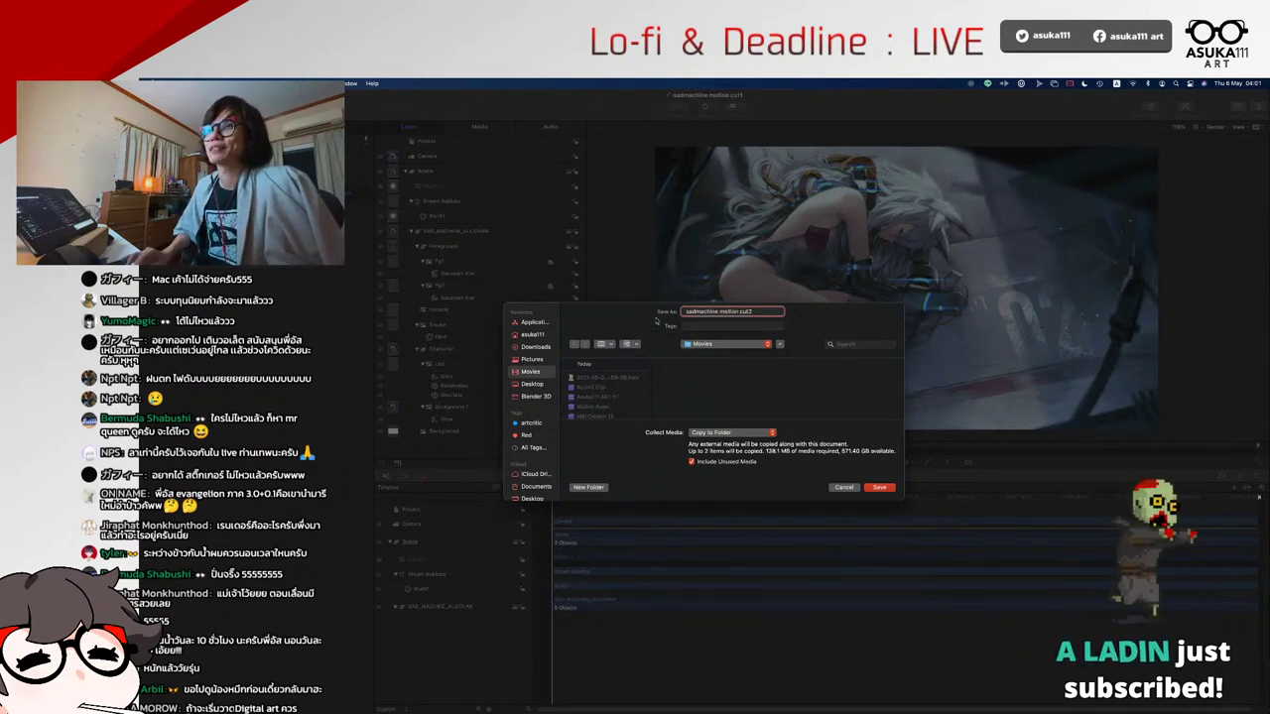
pyautogui.click(732, 432)
pyautogui.click(714, 423)
pyautogui.click(878, 487)
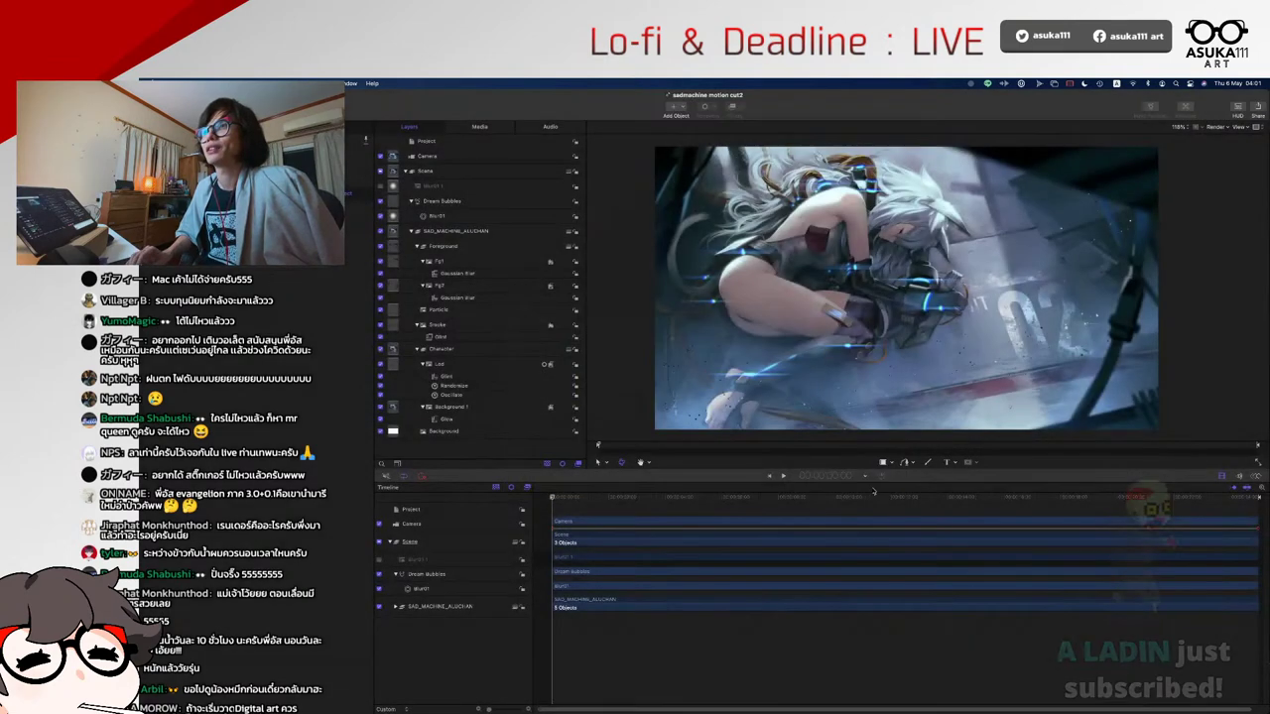
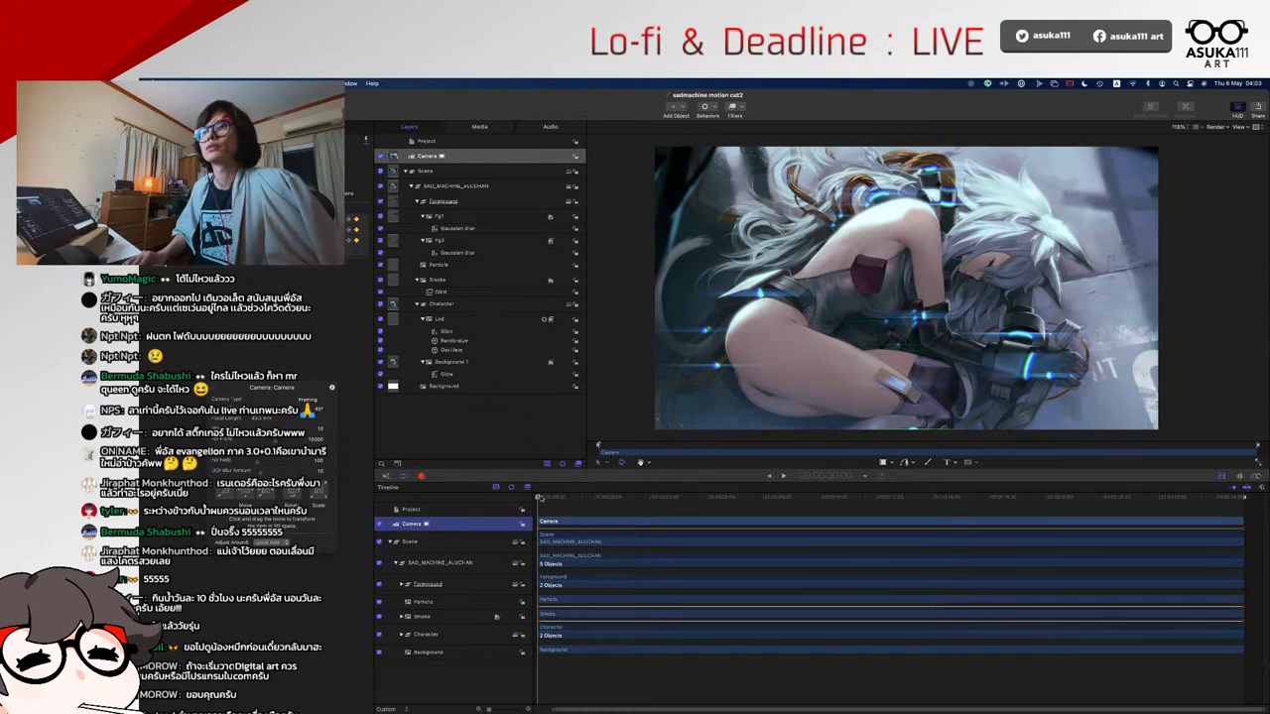
# - Move the camera at the last frame, 24:59, so the character shifts toward the left of the view
pyautogui.click(669, 505)
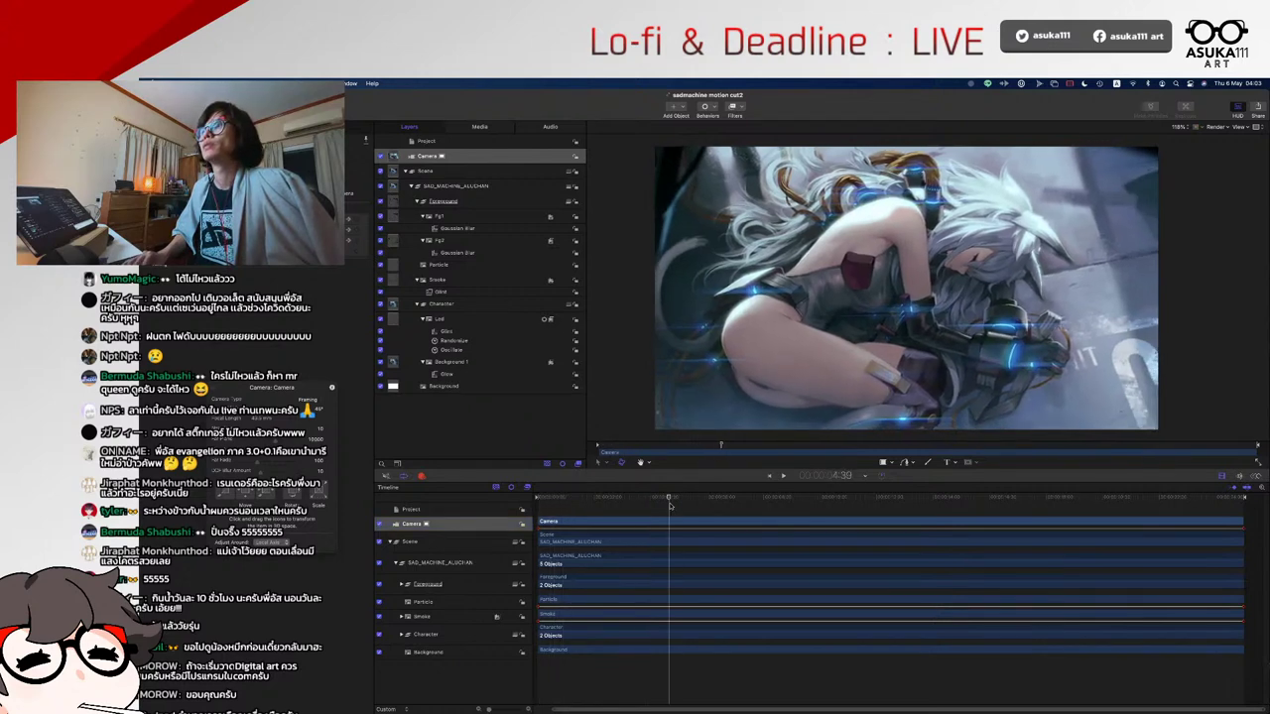
pyautogui.moveTo(670, 505); pyautogui.dragTo(1257, 486)
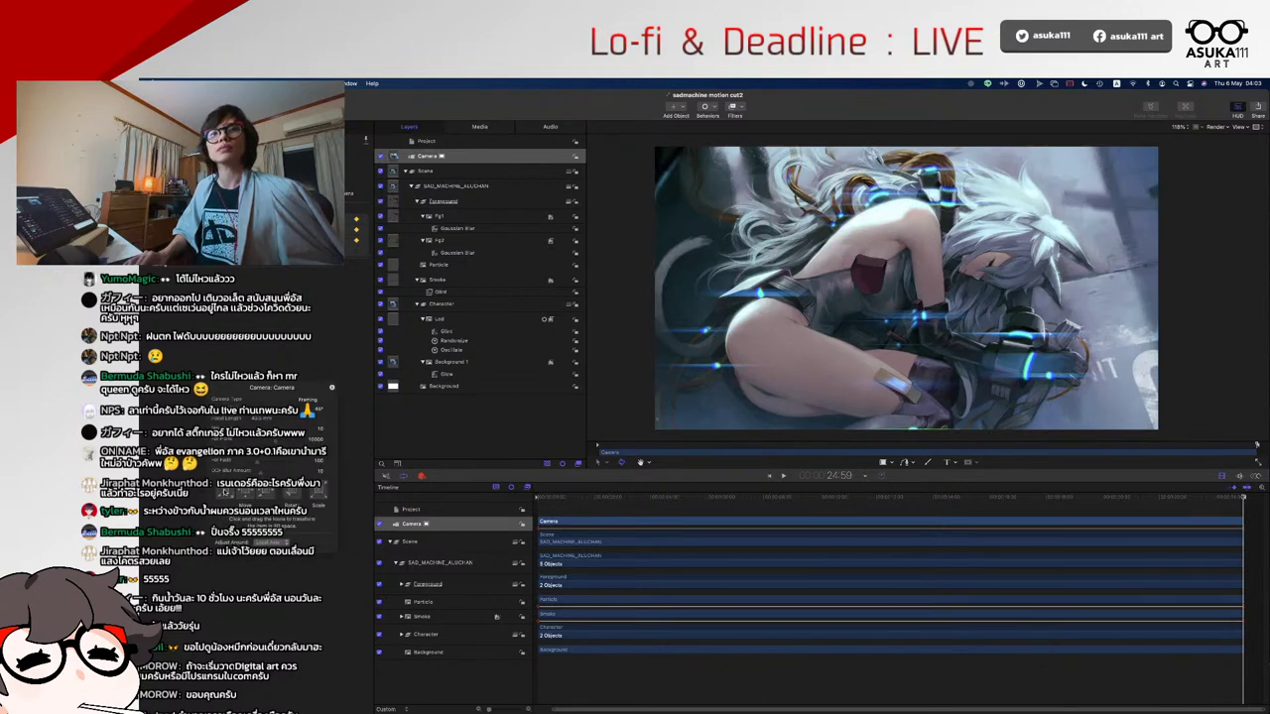
pyautogui.moveTo(324, 510); pyautogui.dragTo(335, 502)
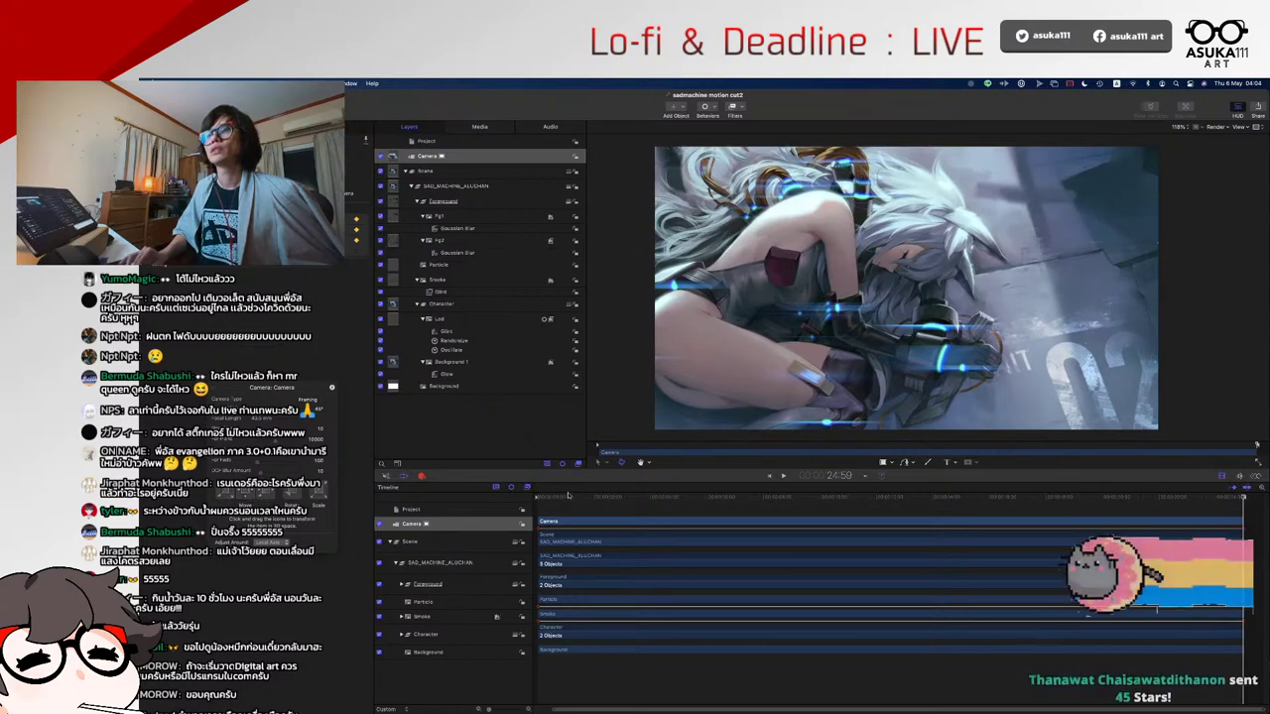
# - Play the cut2 animation from the start and review the opening seconds of the camera move
pyautogui.press('Home')
pyautogui.press('space')
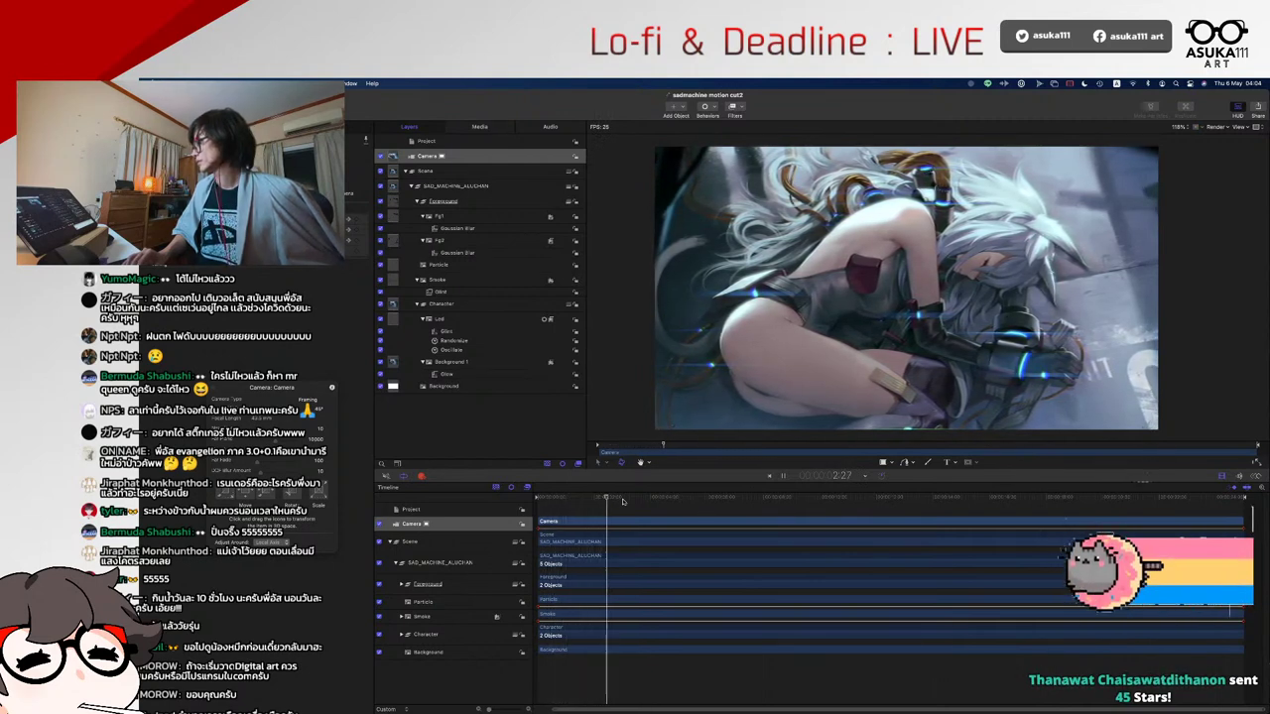
pyautogui.press('space')
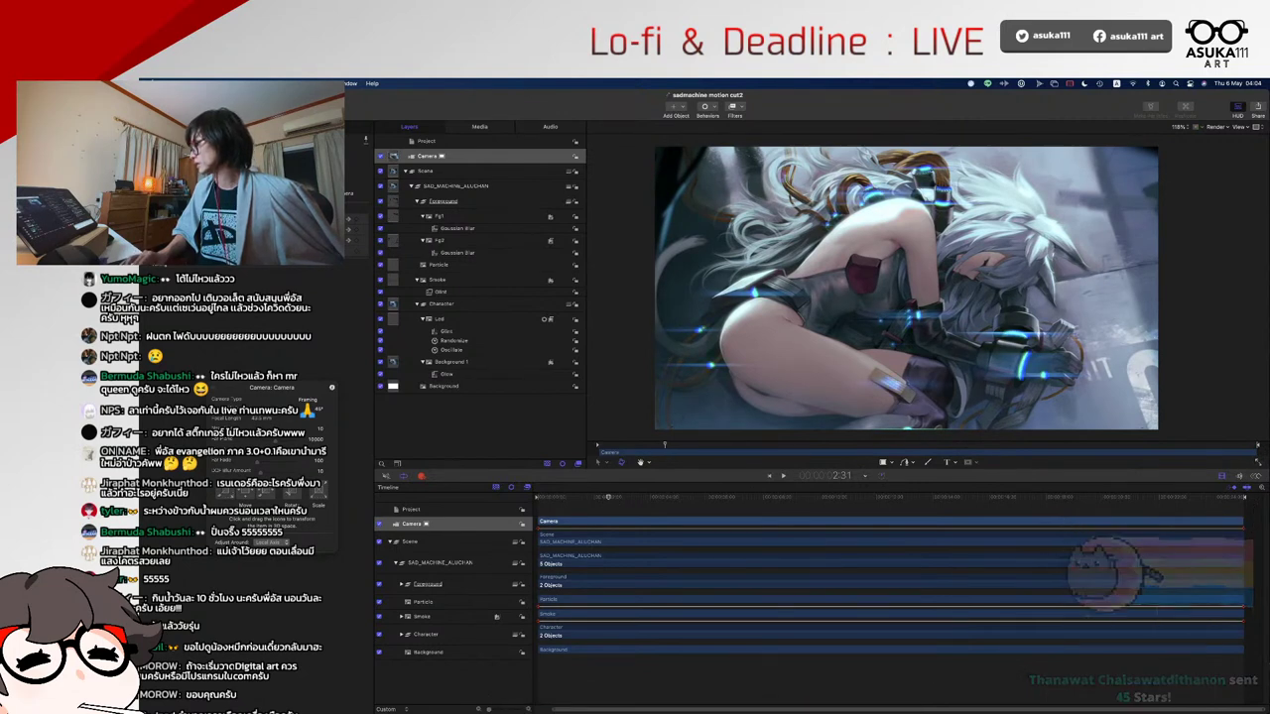
pyautogui.press('super+Tab')
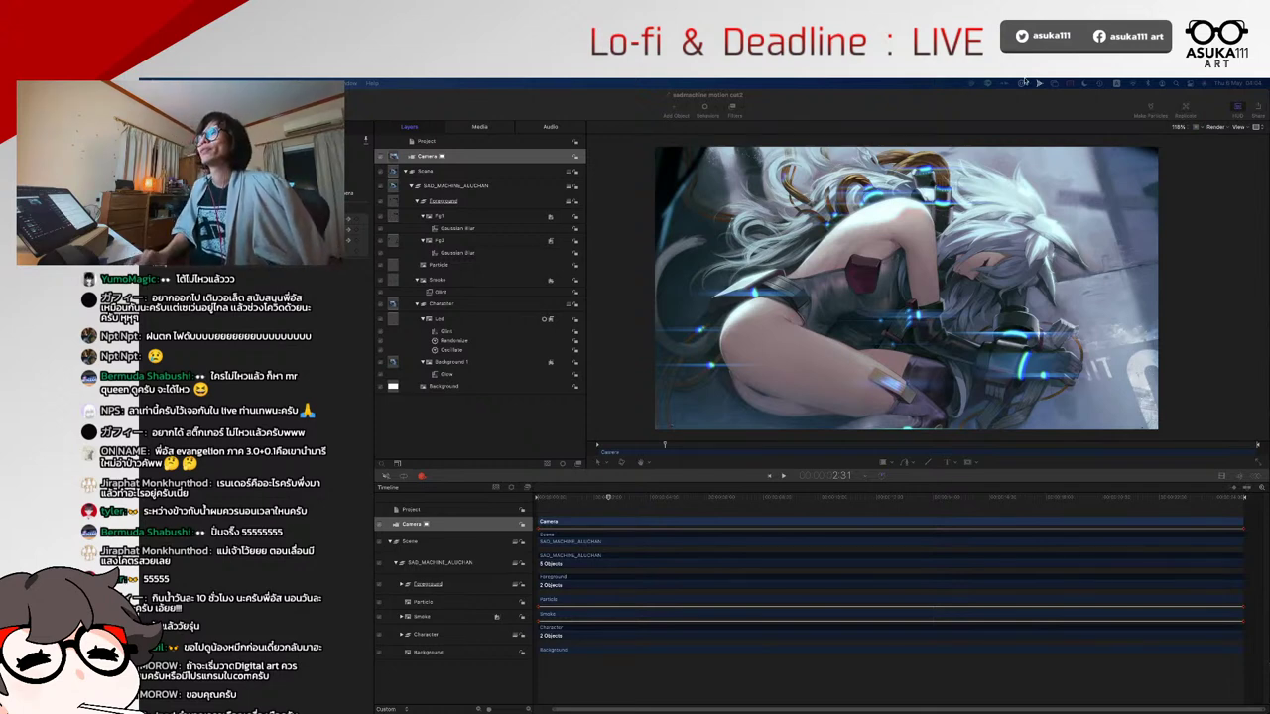
pyautogui.click(706, 95)
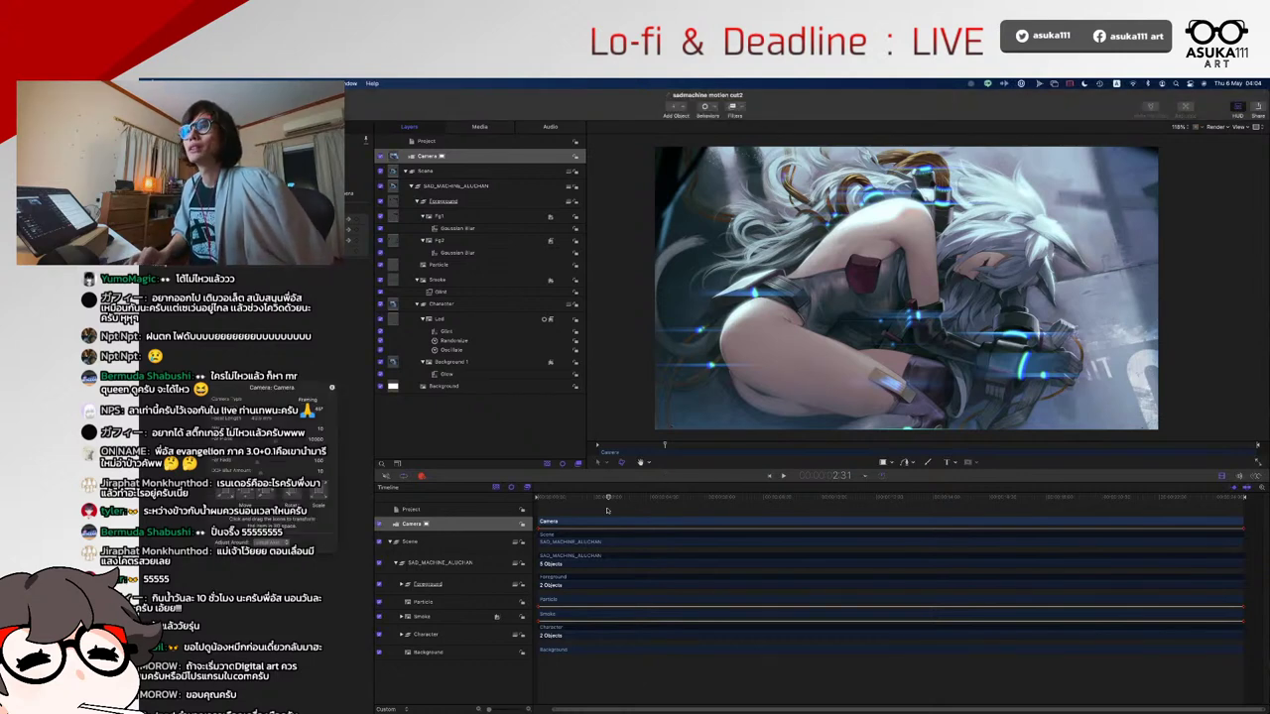
pyautogui.press('space')
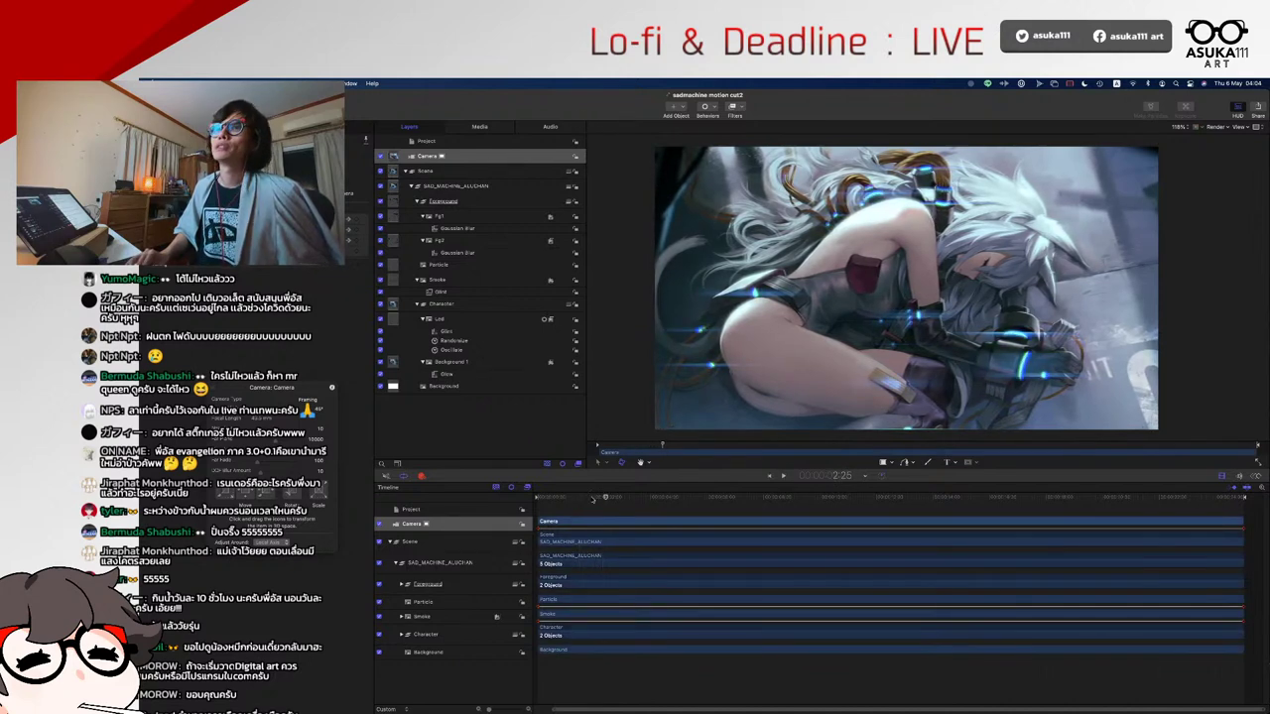
# - Replay the closer camera framing from the start and compare the first frame, the last frame and 20:15
pyautogui.click(598, 445)
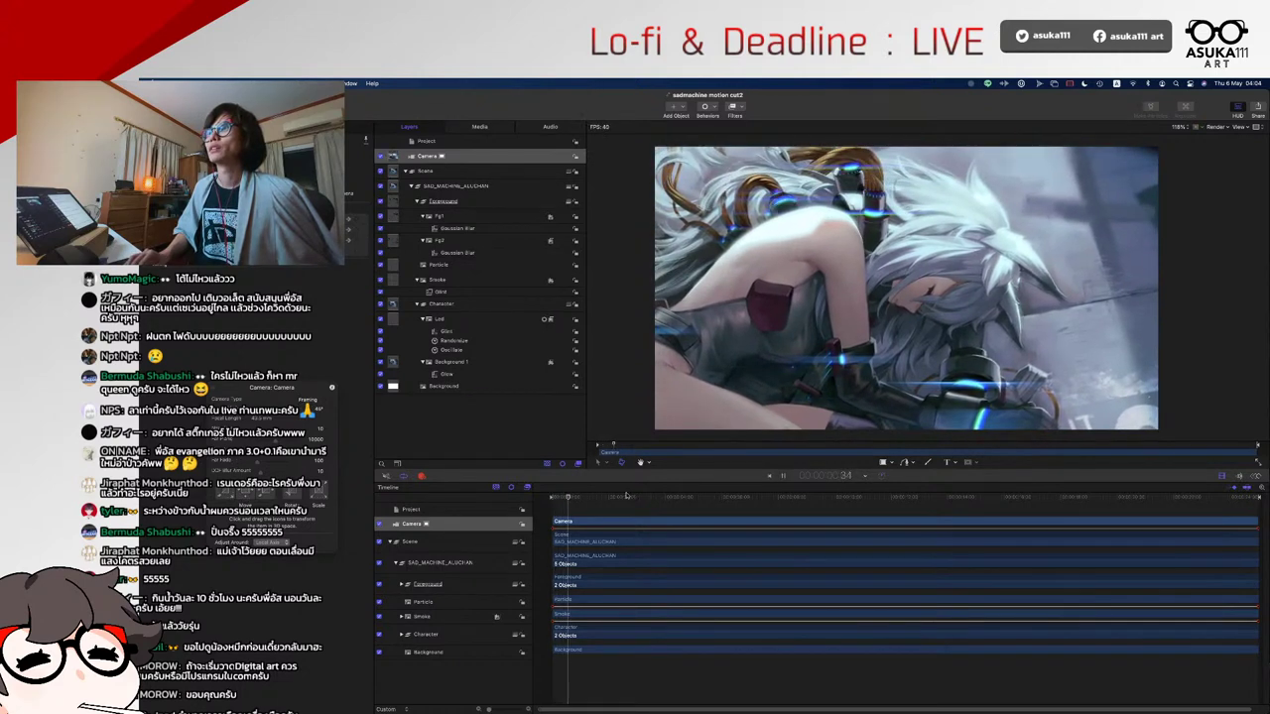
pyautogui.press('space')
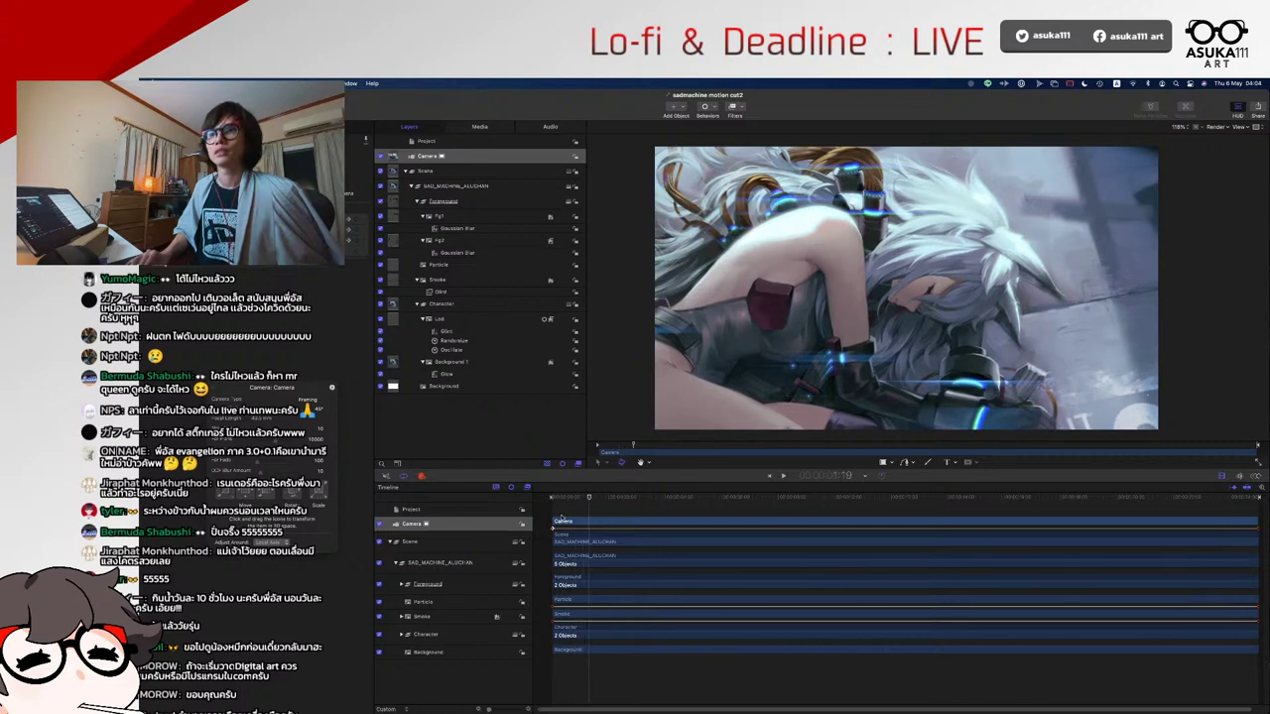
pyautogui.moveTo(567, 496); pyautogui.dragTo(545, 501)
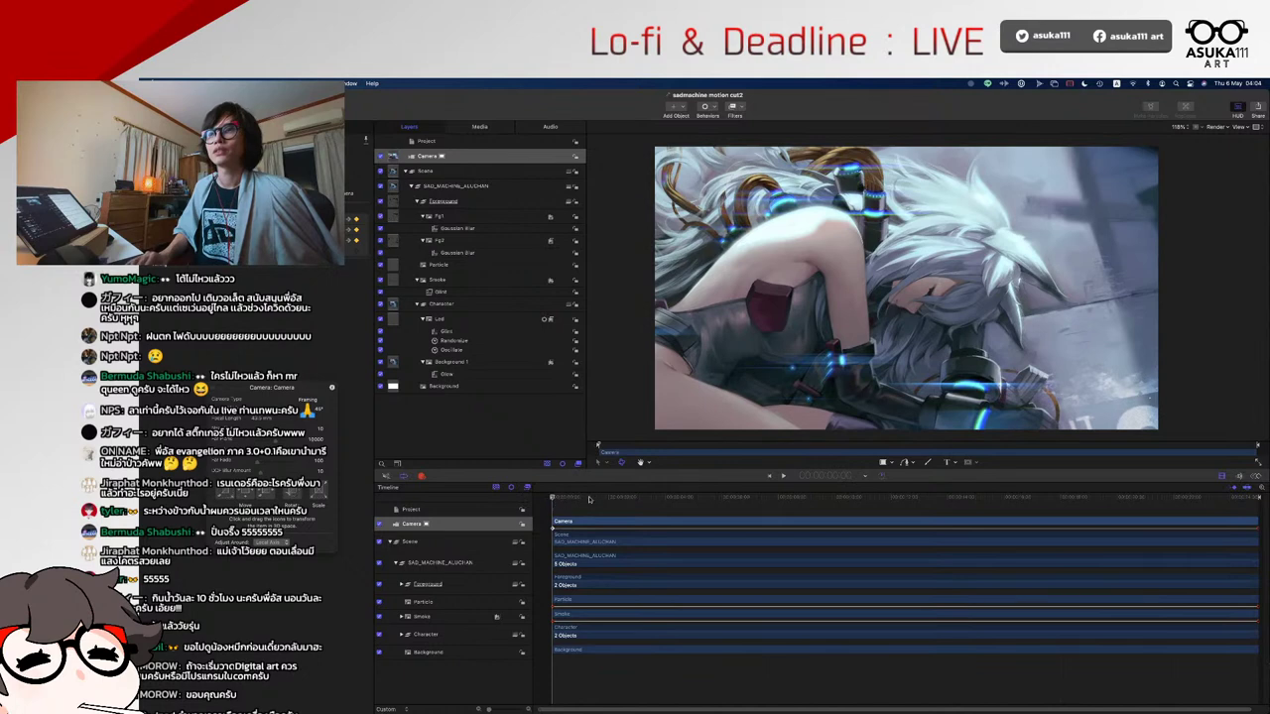
pyautogui.moveTo(872, 496); pyautogui.dragTo(1245, 495)
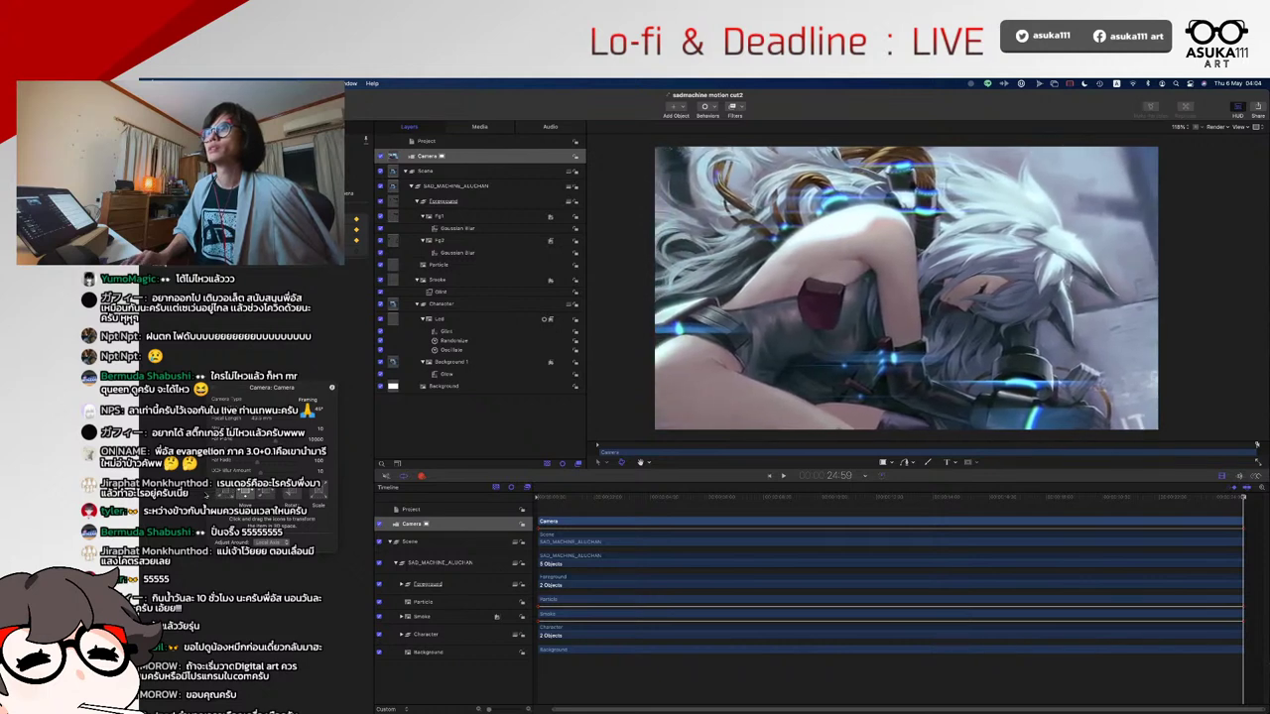
pyautogui.press('space')
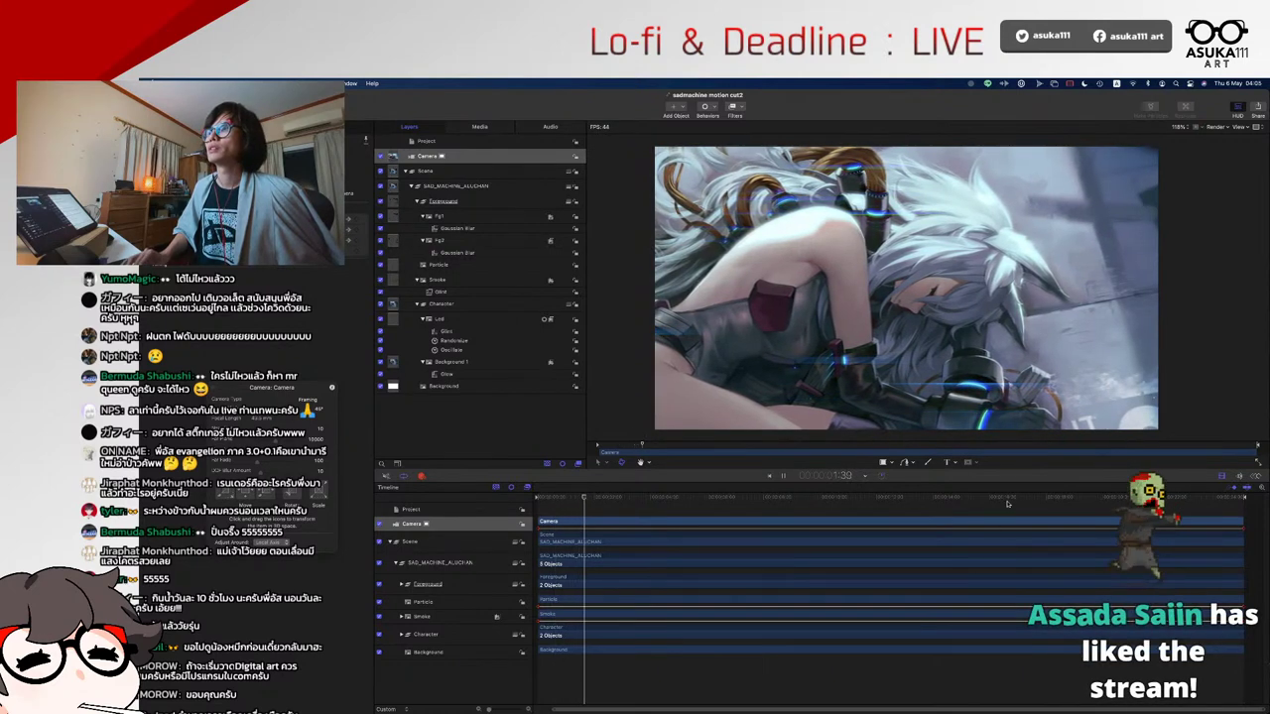
pyautogui.moveTo(1010, 497); pyautogui.dragTo(1109, 501)
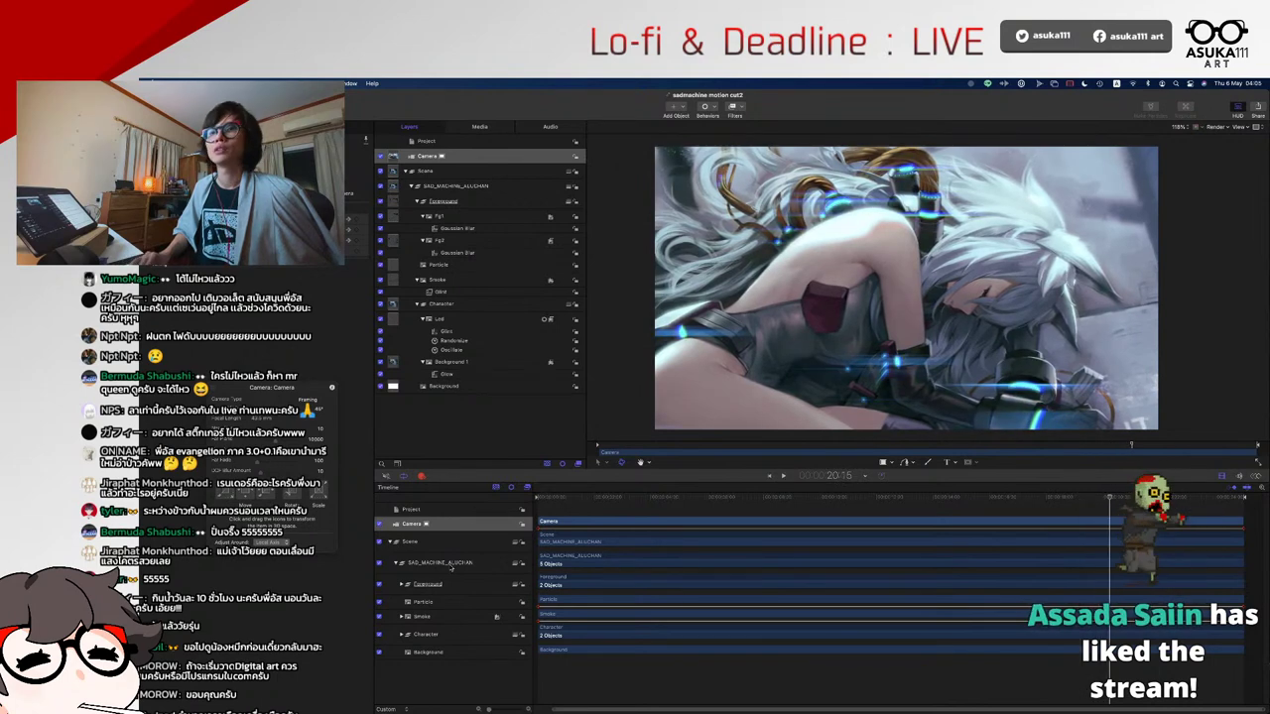
# - Select the Smoke layer and move it upward over the character at the first frame
pyautogui.click(434, 616)
pyautogui.hotkey('ctrl', 'i')
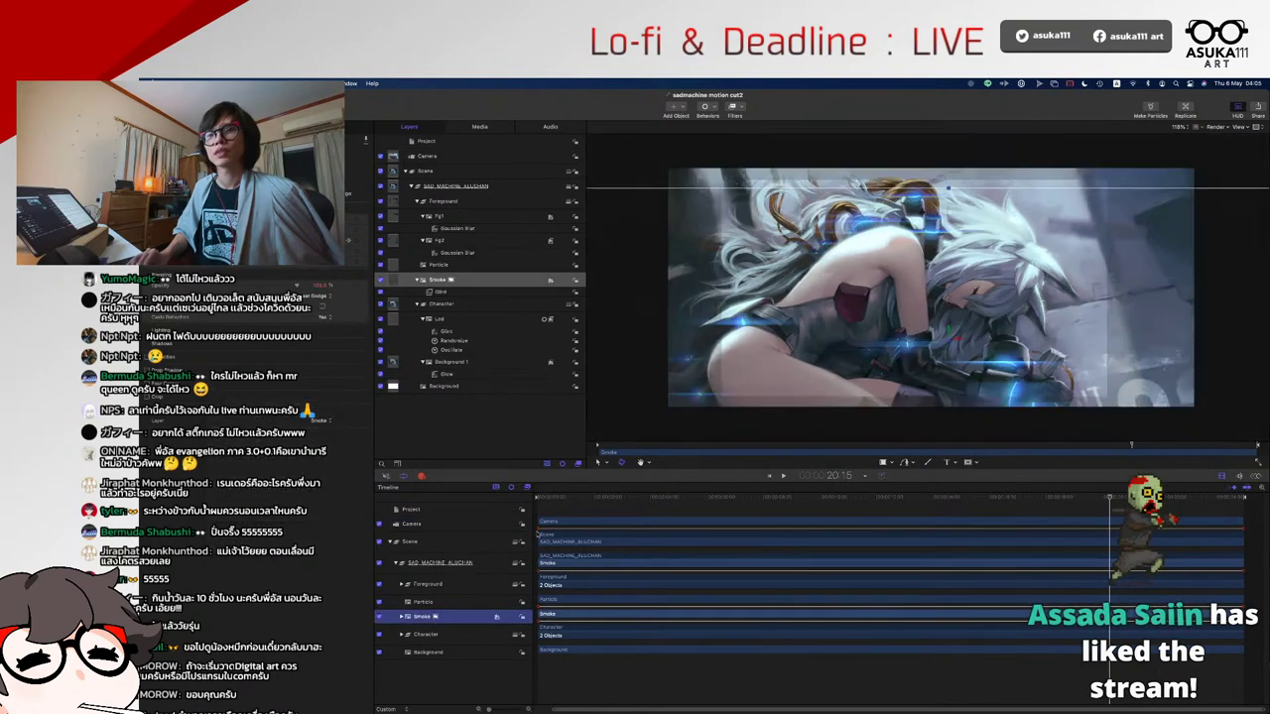
pyautogui.moveTo(564, 499); pyautogui.dragTo(530, 499)
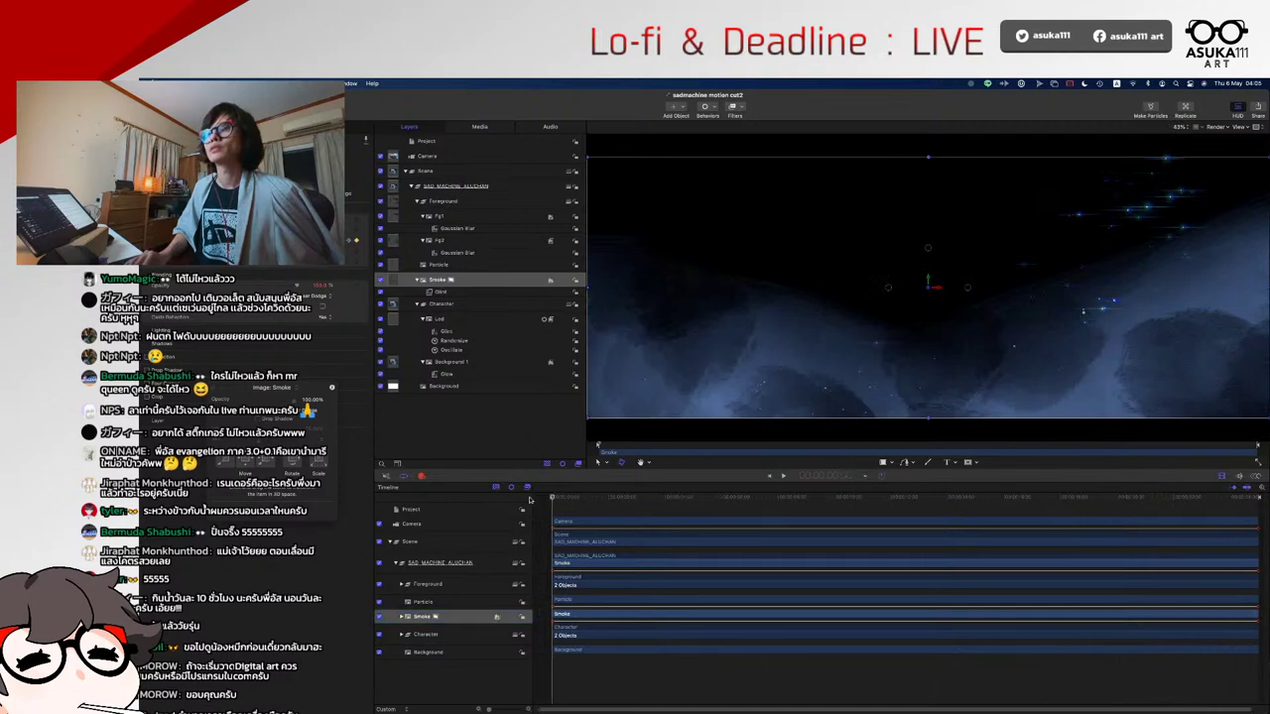
pyautogui.click(426, 526)
pyautogui.click(396, 525)
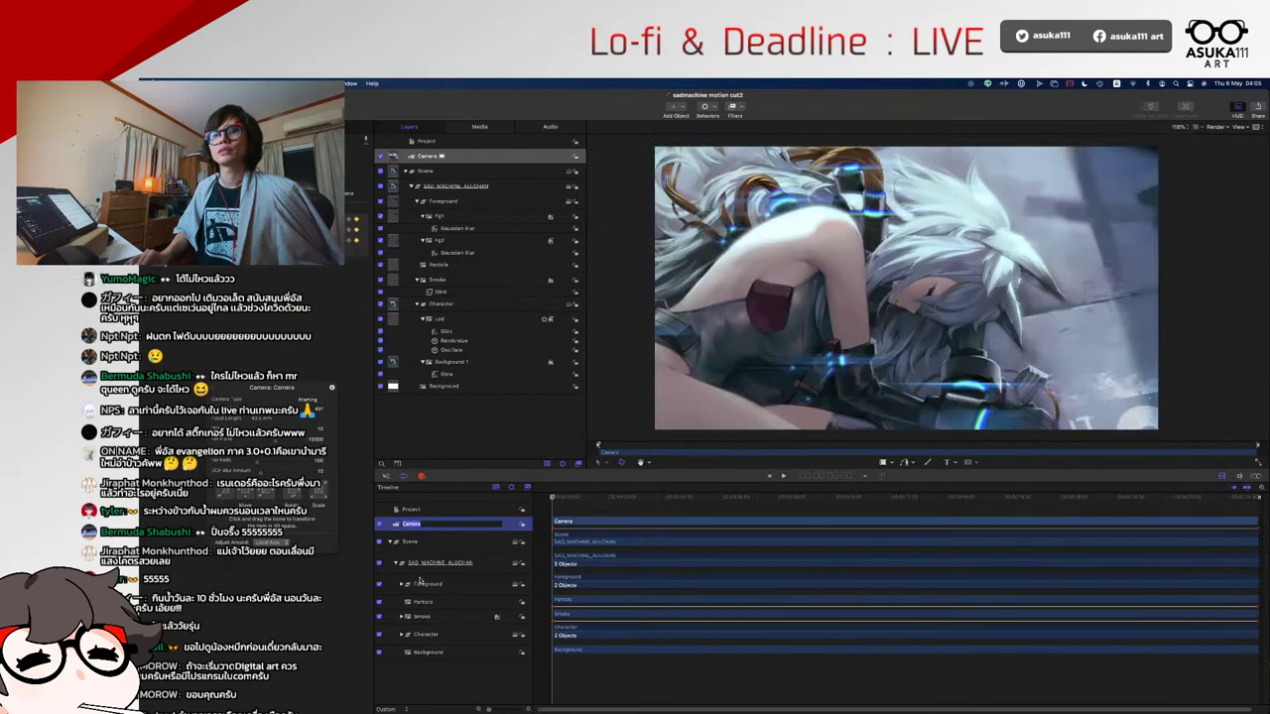
pyautogui.click(423, 617)
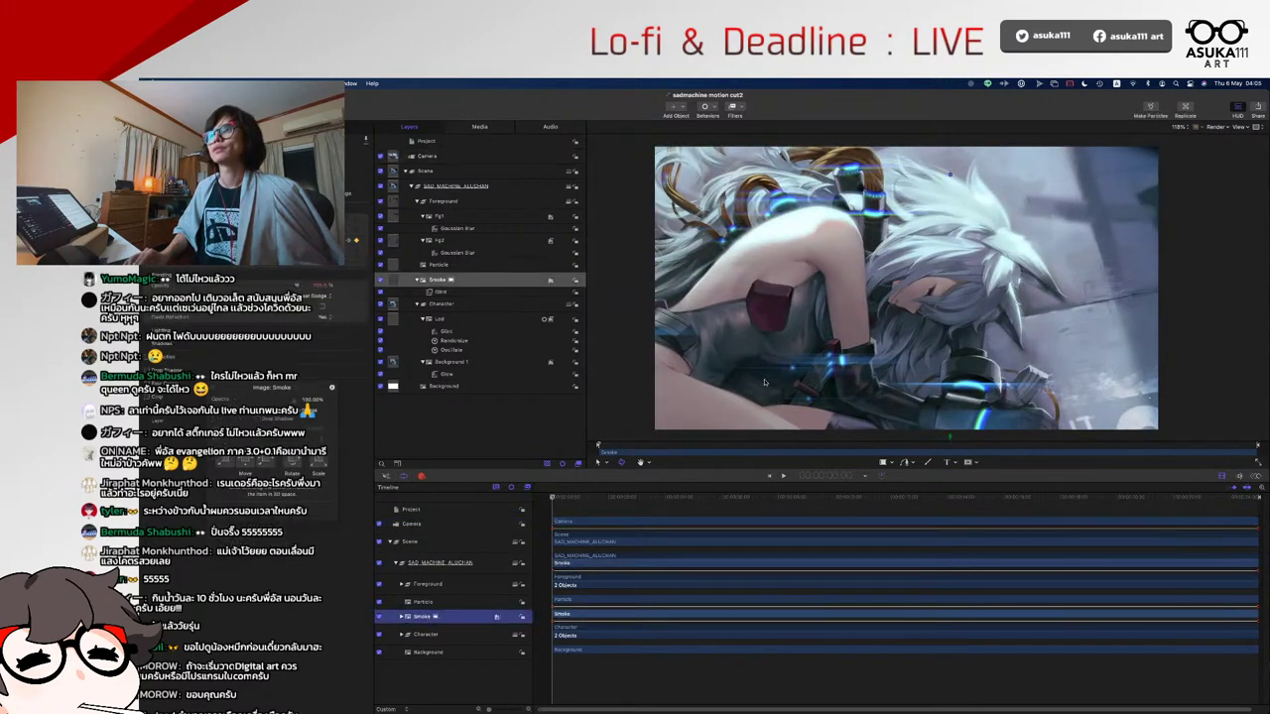
pyautogui.hotkey('ctrl', 'i')
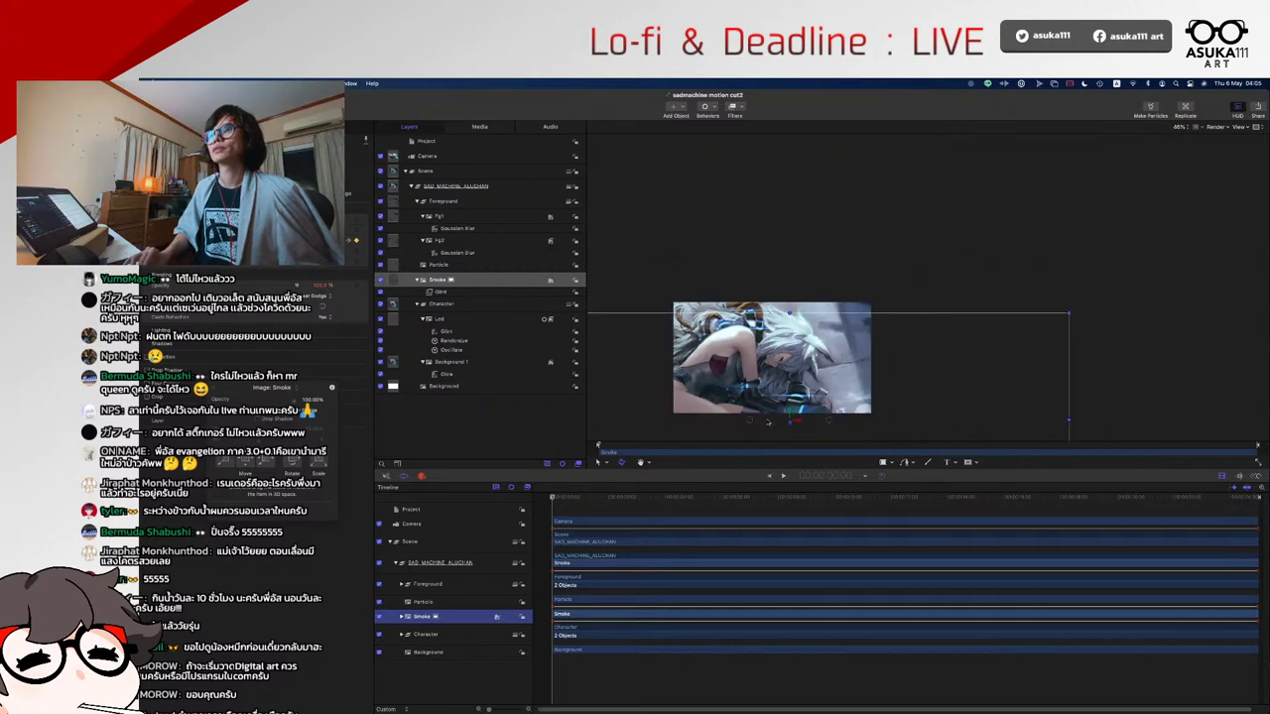
pyautogui.moveTo(766, 422); pyautogui.dragTo(761, 351)
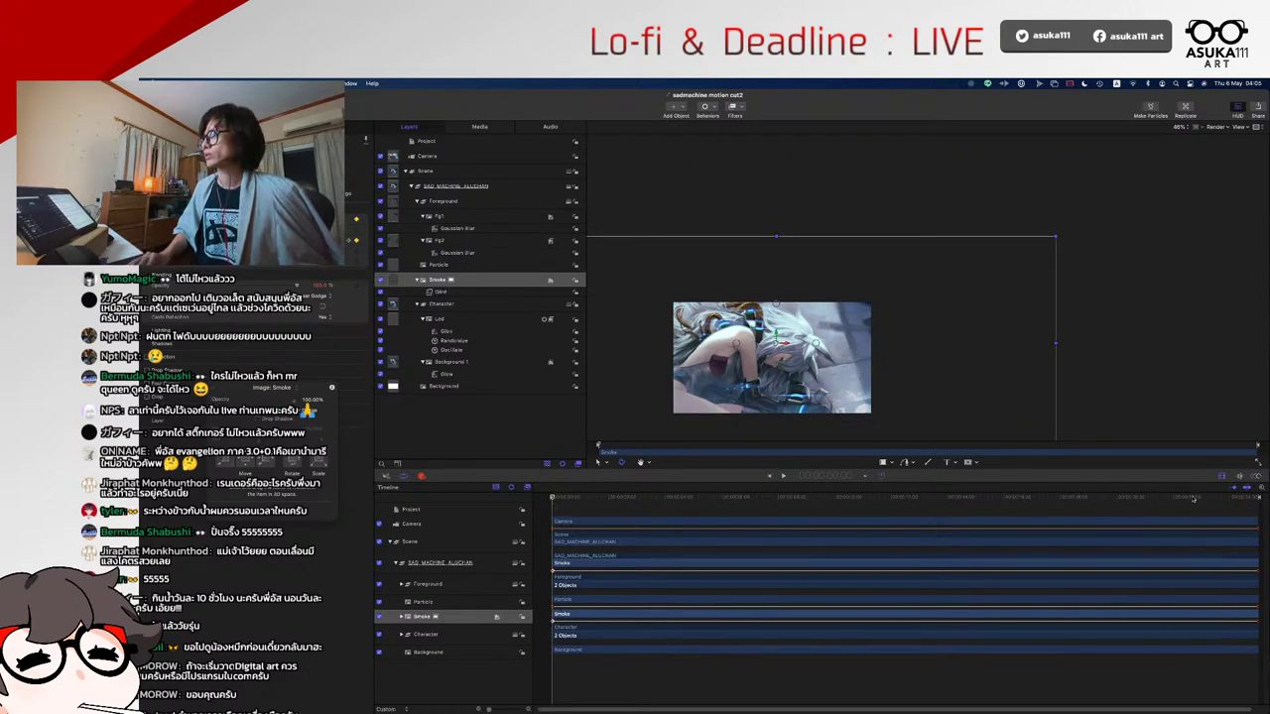
# - Move the Smoke layer up and to the left at the last frame, 24:59, and return to the first frame
pyautogui.moveTo(1193, 499); pyautogui.dragTo(1243, 496)
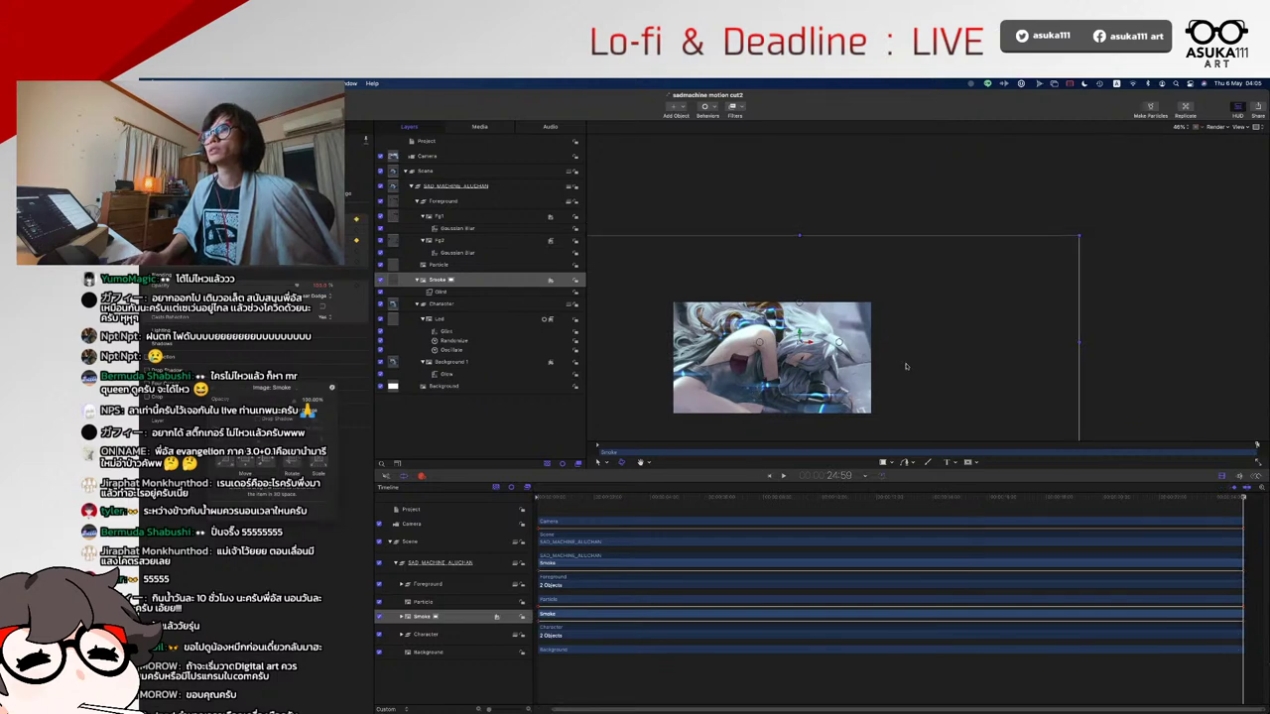
pyautogui.moveTo(904, 366); pyautogui.dragTo(907, 348)
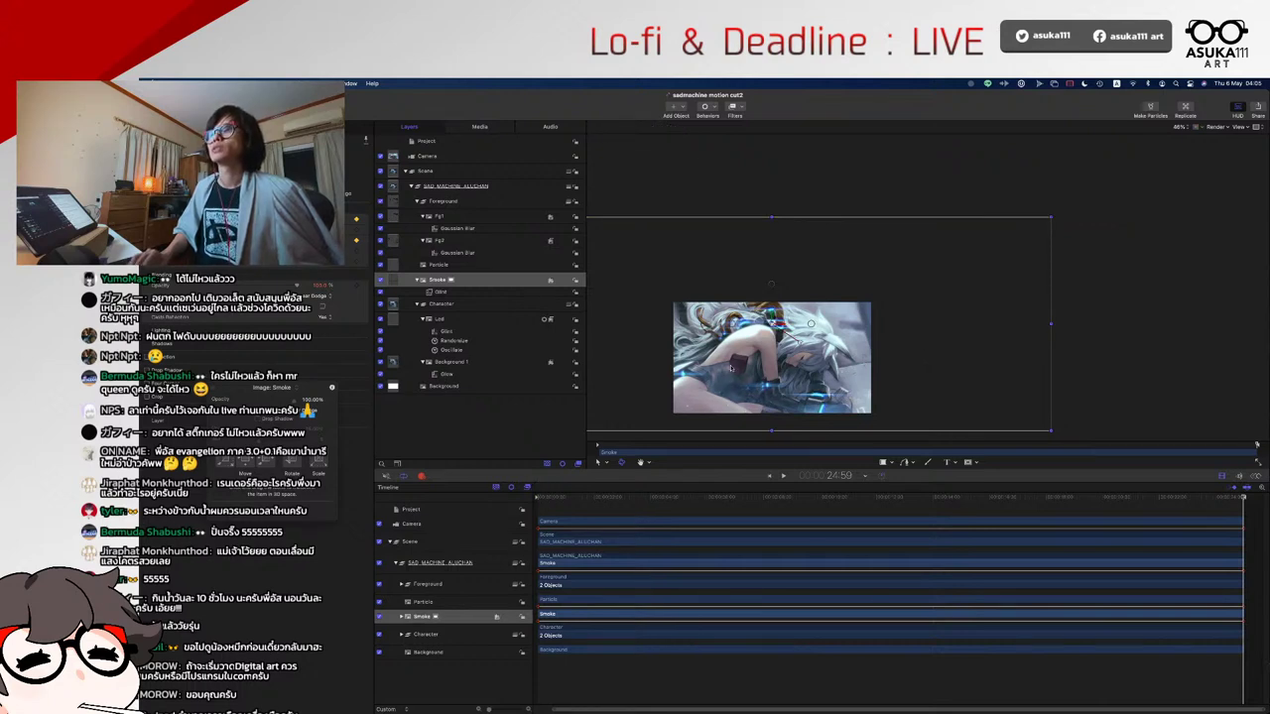
pyautogui.click(597, 445)
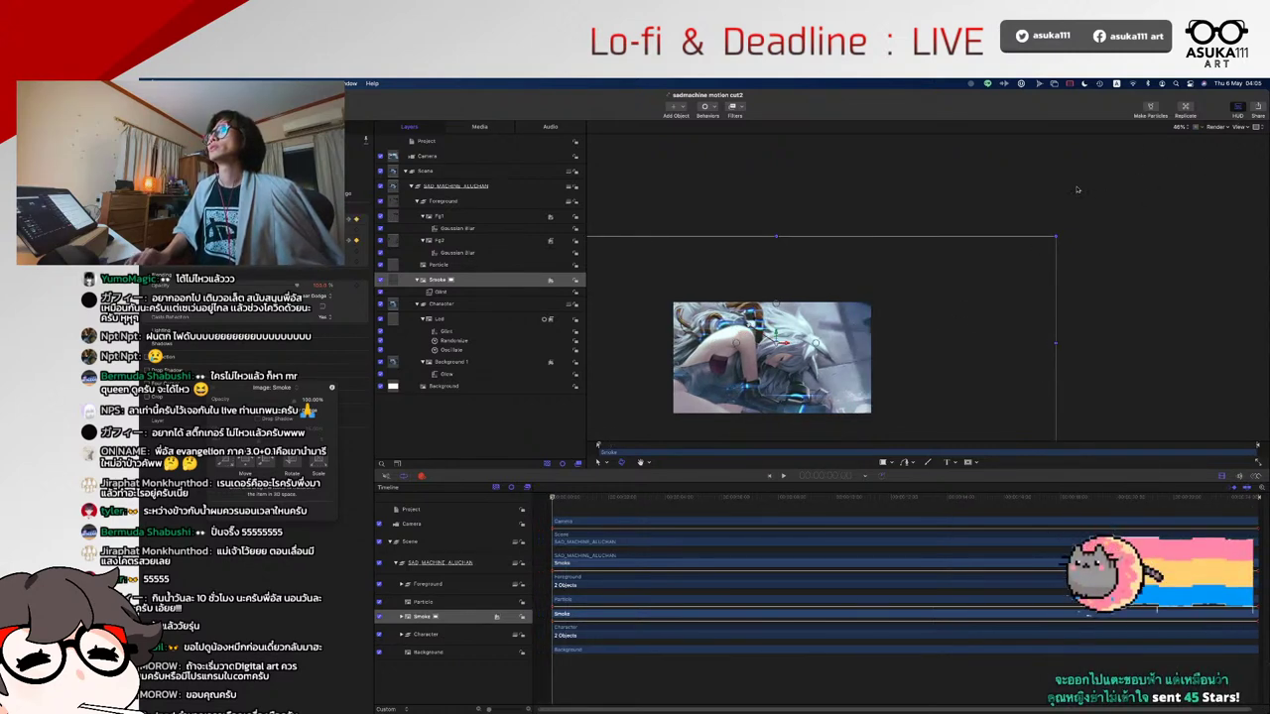
# - Fit the shot to the canvas with nothing selected, play it from the start and compare frames 16:00 and 1:59
pyautogui.click(1008, 219)
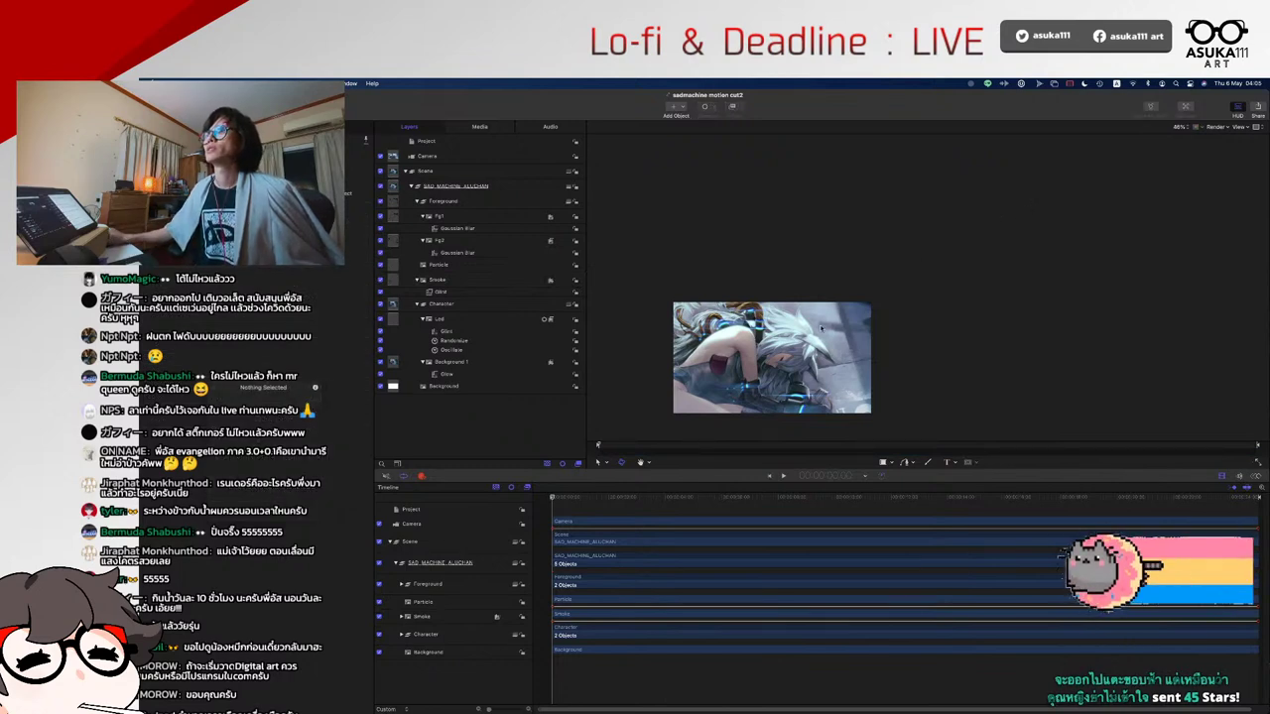
pyautogui.hotkey('shift', 'z')
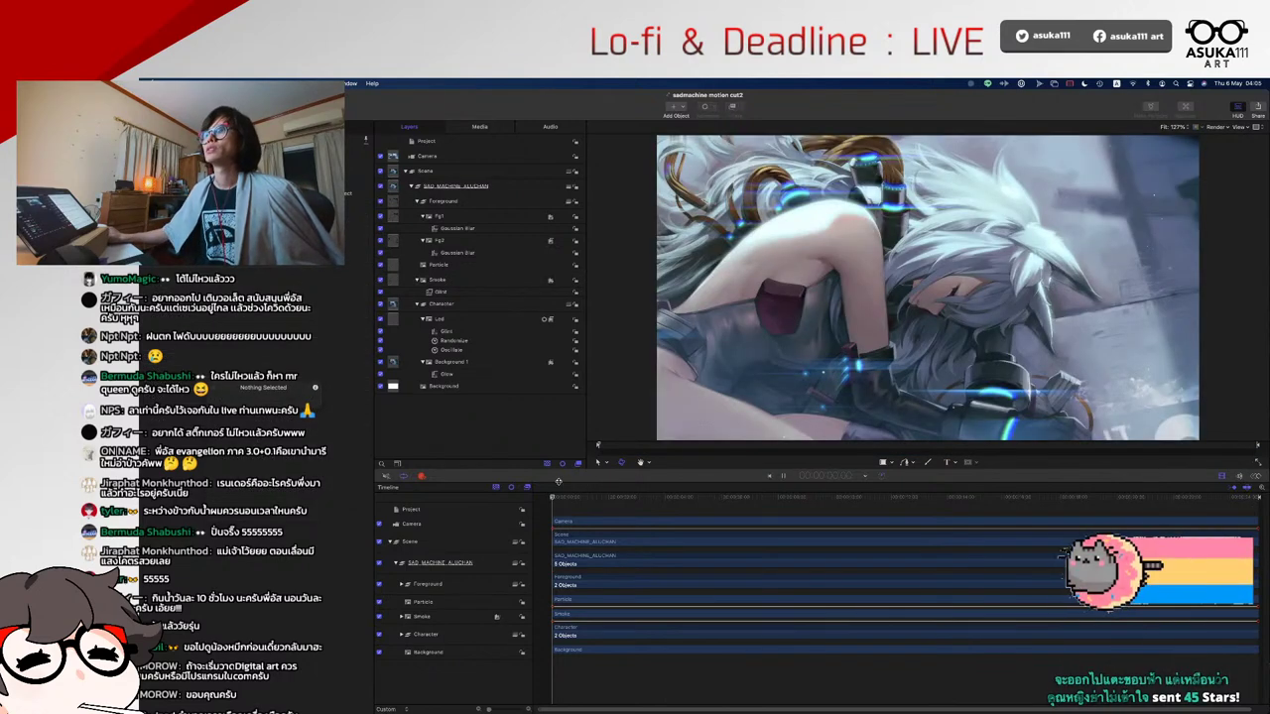
pyautogui.press('space')
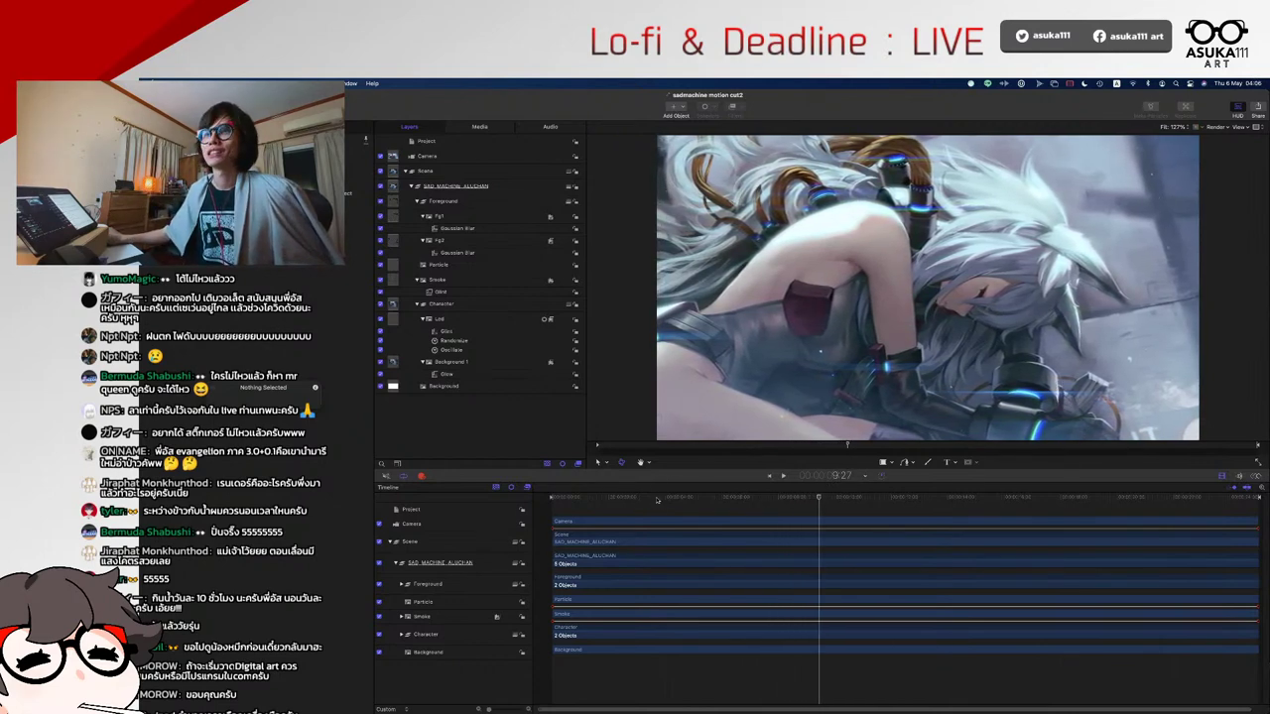
pyautogui.click(898, 495)
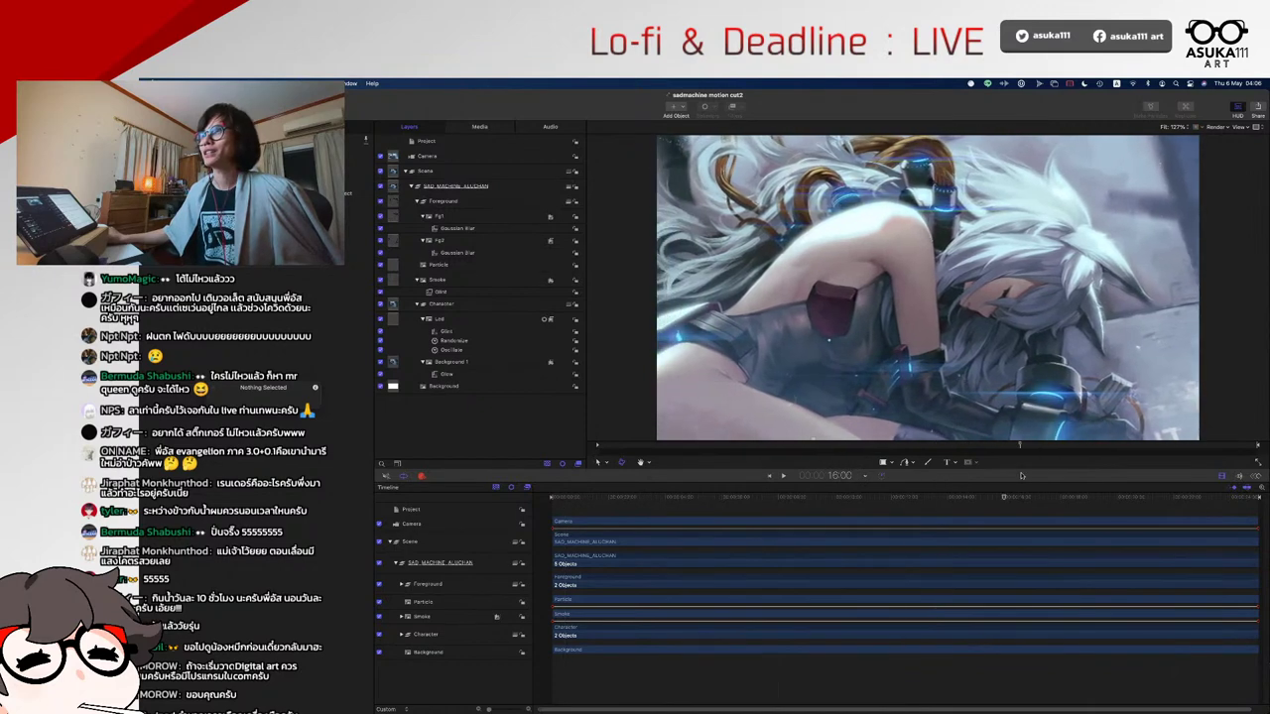
pyautogui.click(609, 495)
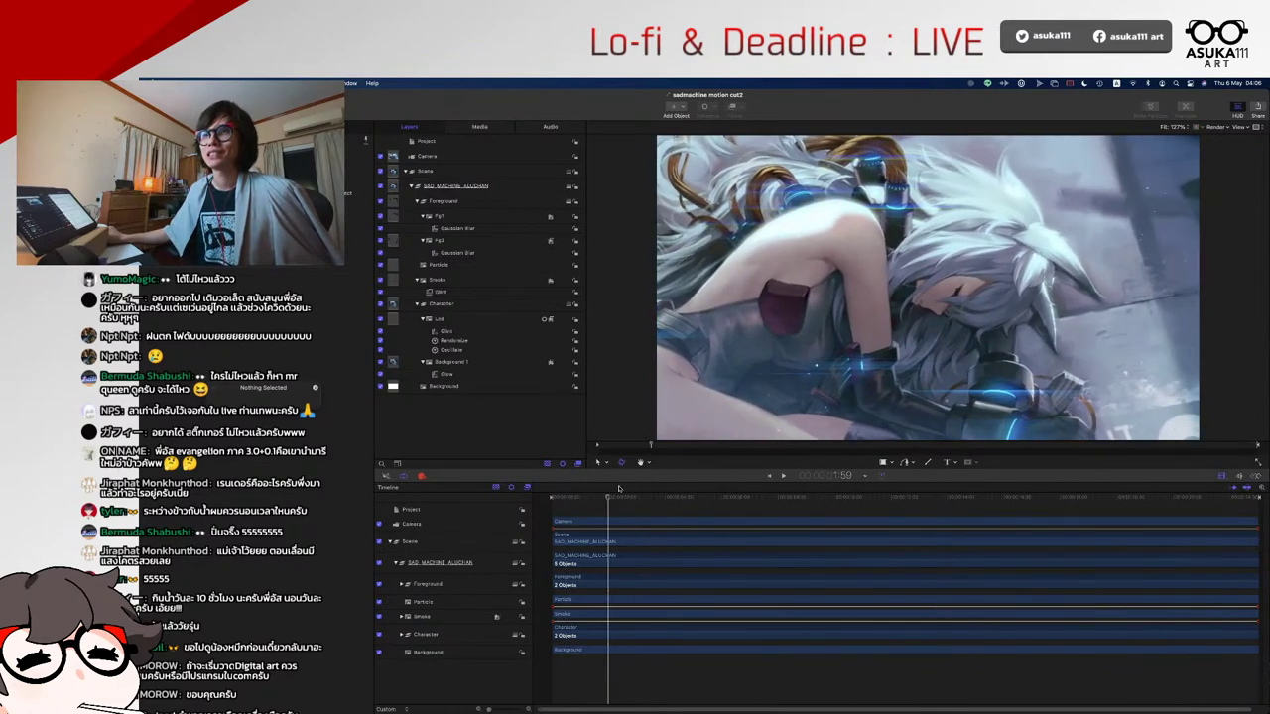
# - Undo the accidental shift of the SAD_MACHINE_ALUCHAN group and move the Smoke layer to the left at the last frame, 24:59
pyautogui.press('End')
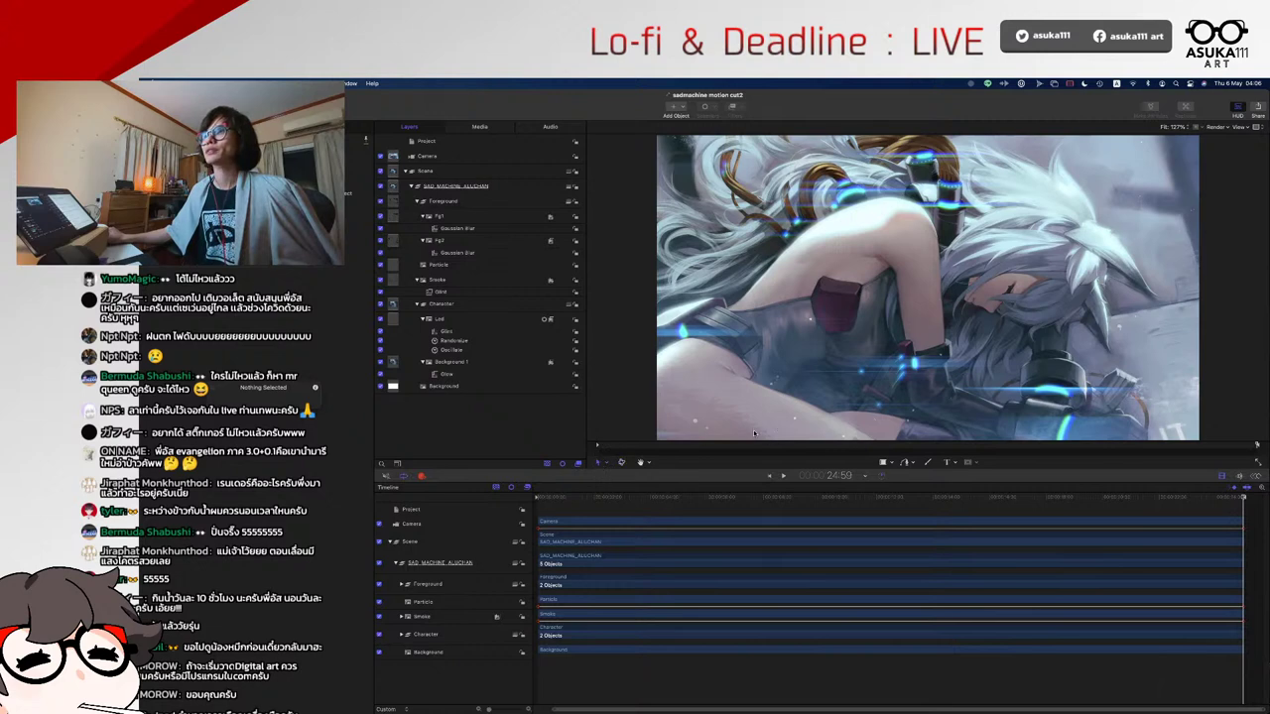
pyautogui.click(746, 396)
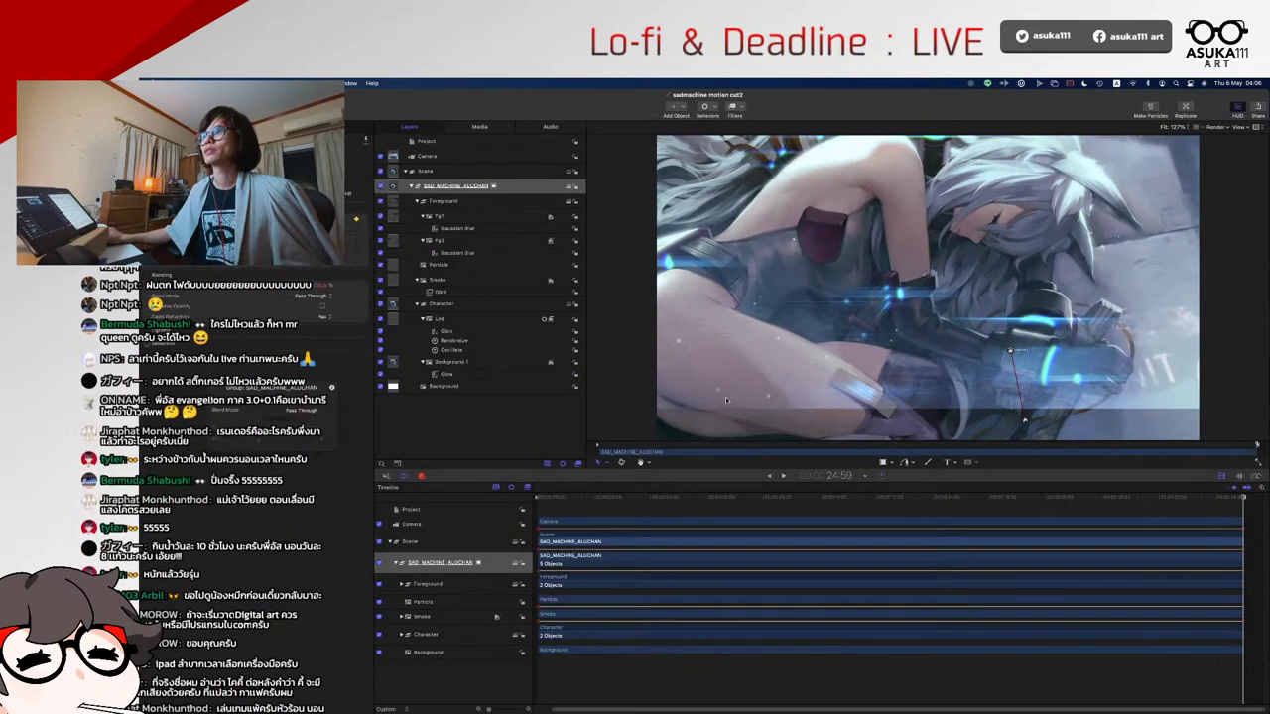
pyautogui.click(466, 616)
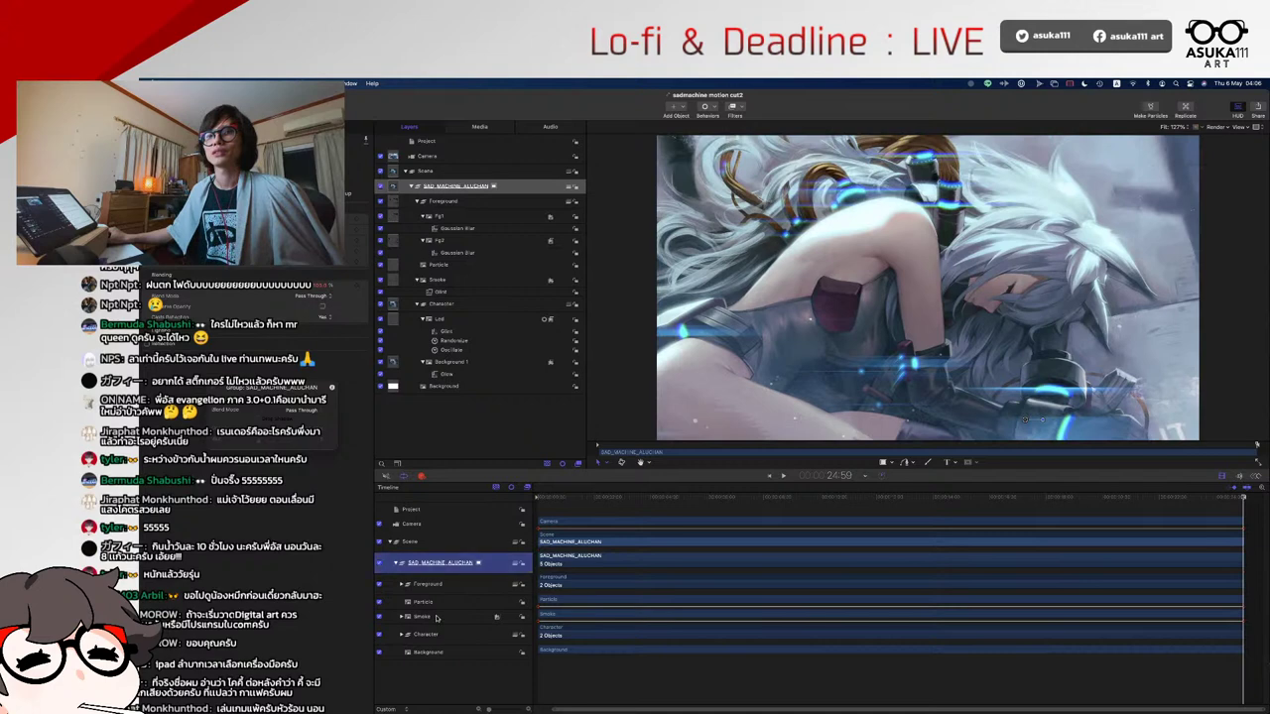
pyautogui.moveTo(806, 417); pyautogui.dragTo(676, 414)
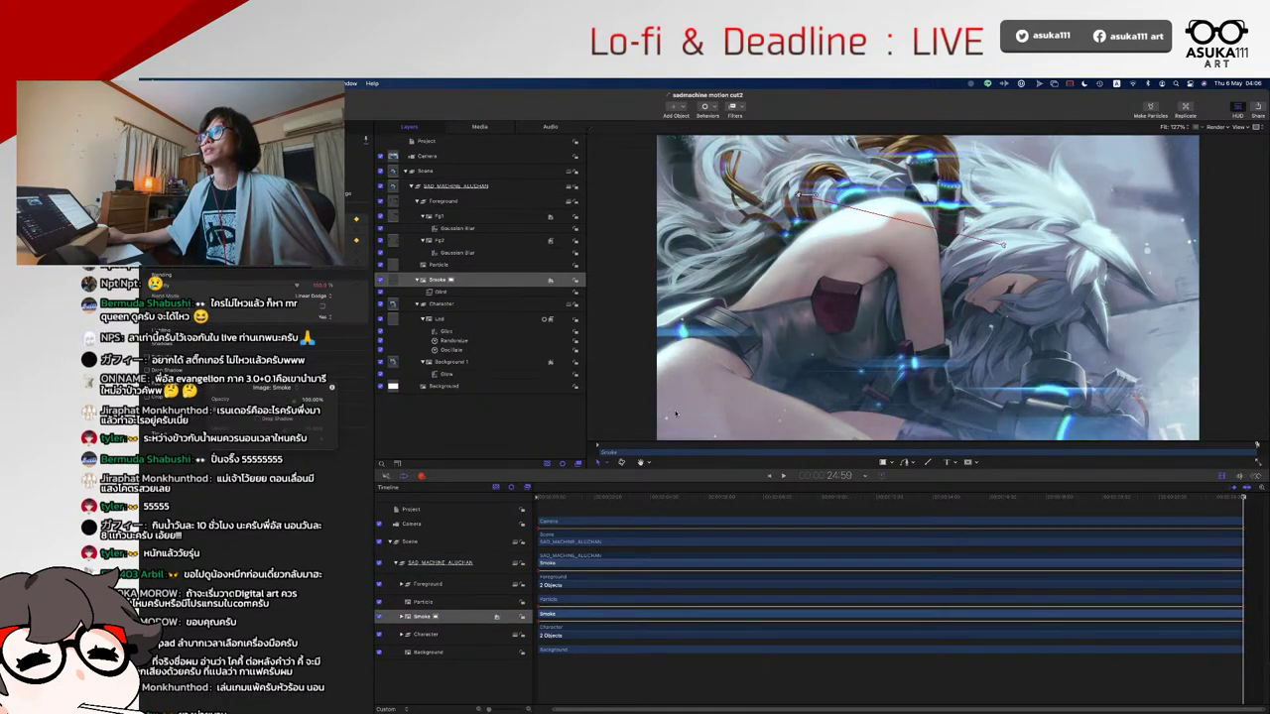
# - Replay and scrub the cut2 animation through to 24:59 to examine the smoke drift together with the camera move
pyautogui.press('space')
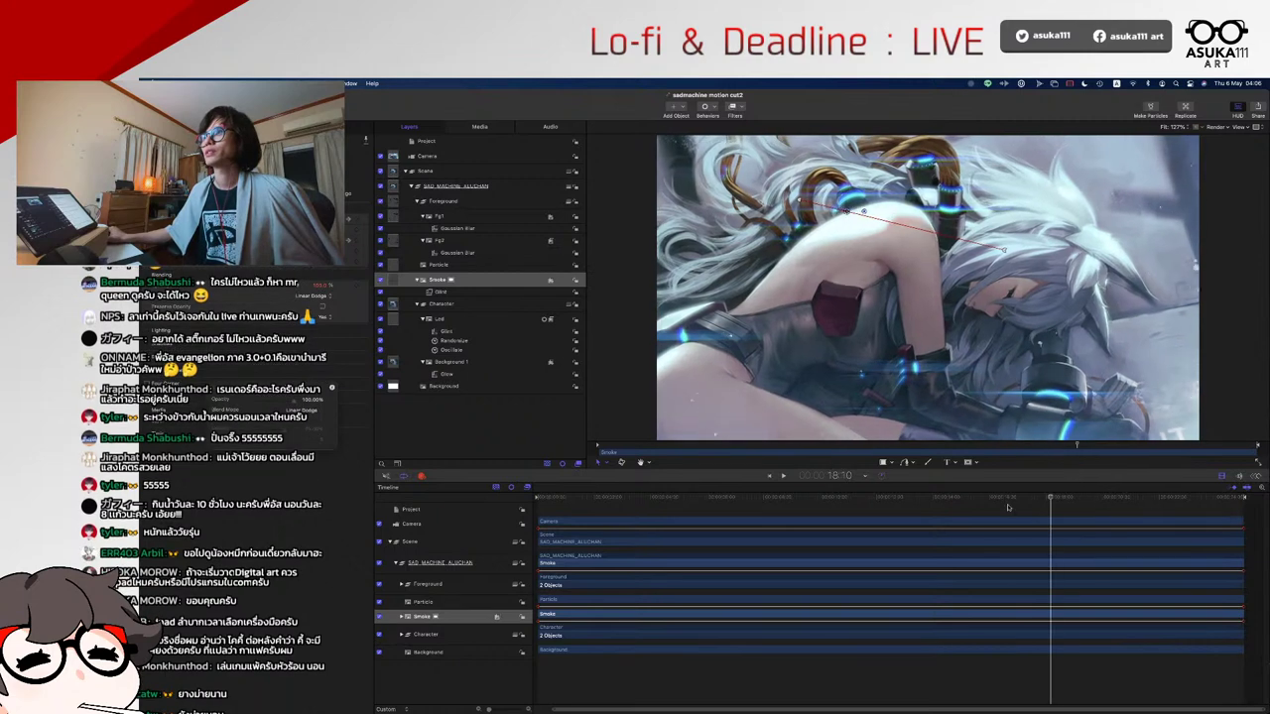
pyautogui.moveTo(900, 496); pyautogui.dragTo(860, 513)
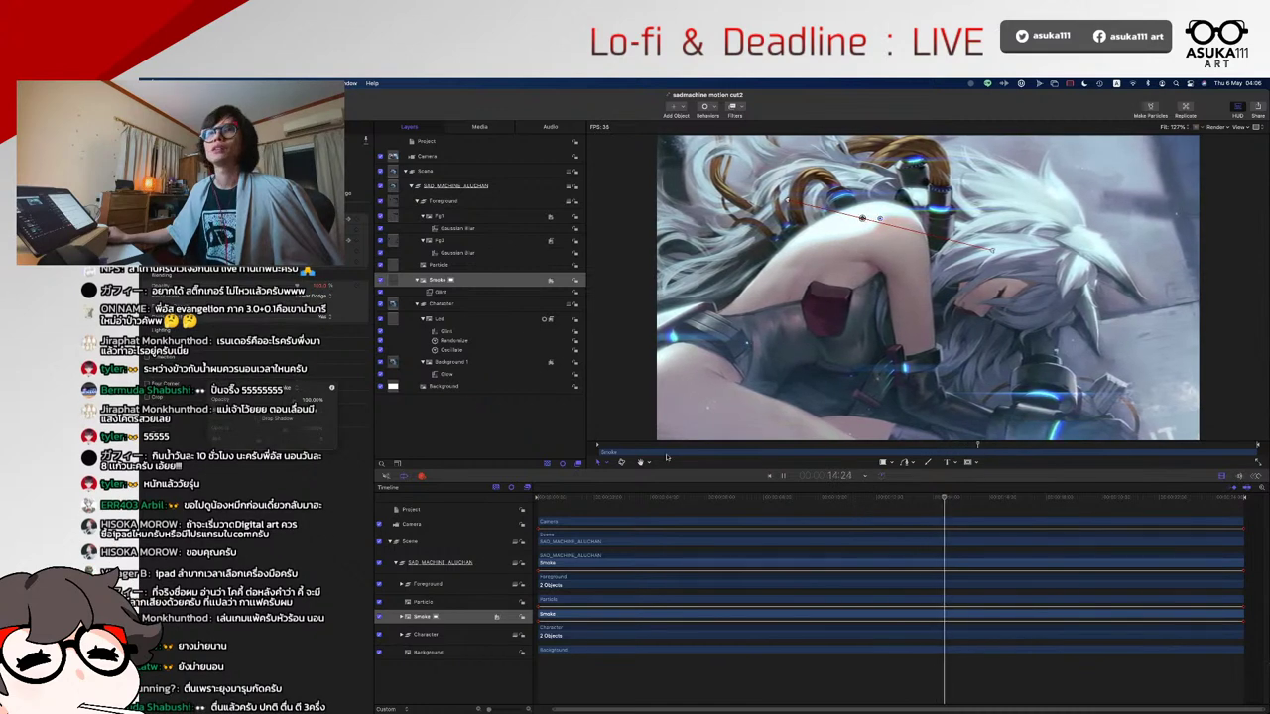
pyautogui.press('space')
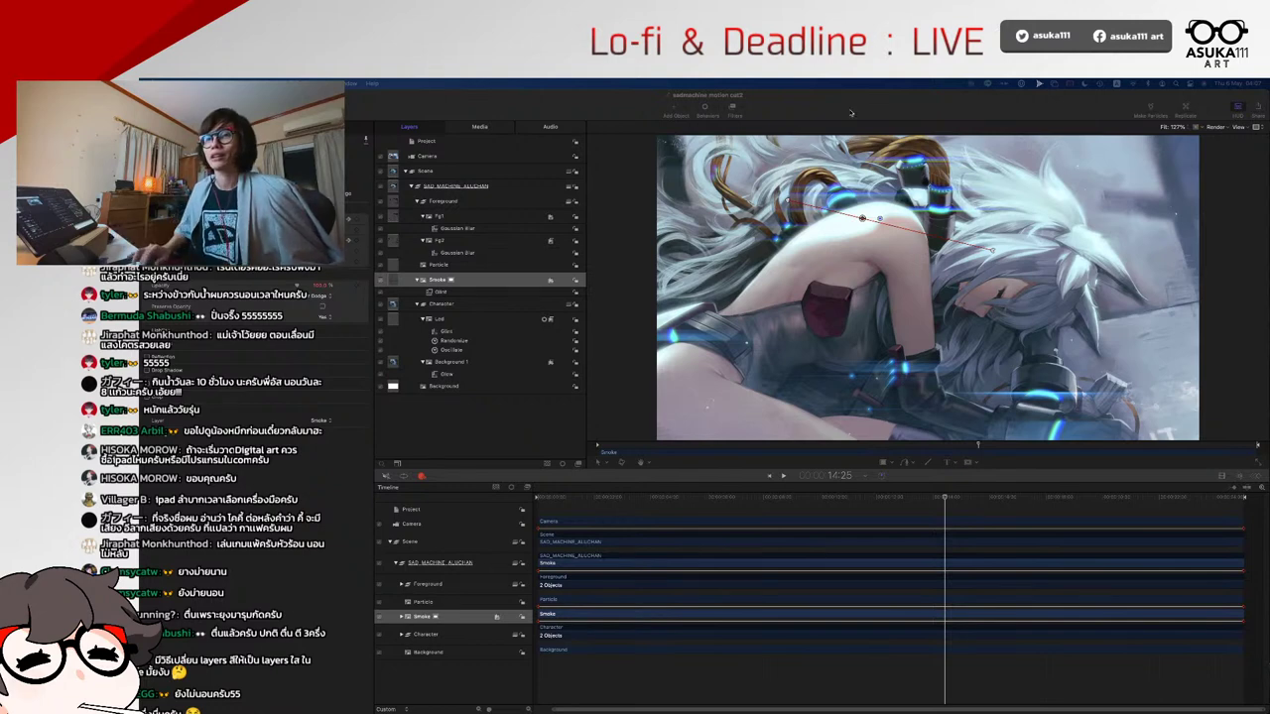
pyautogui.click(635, 500)
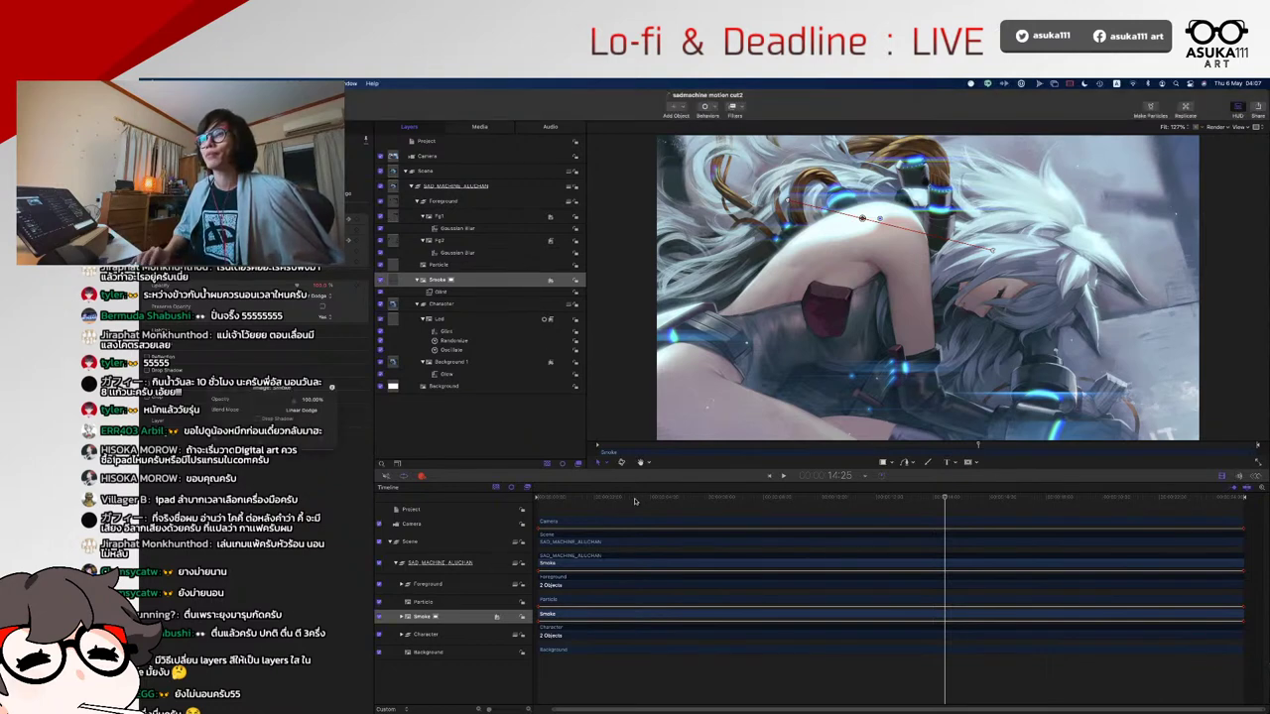
pyautogui.moveTo(636, 501); pyautogui.dragTo(893, 523)
pyautogui.press('Home')
pyautogui.press('space')
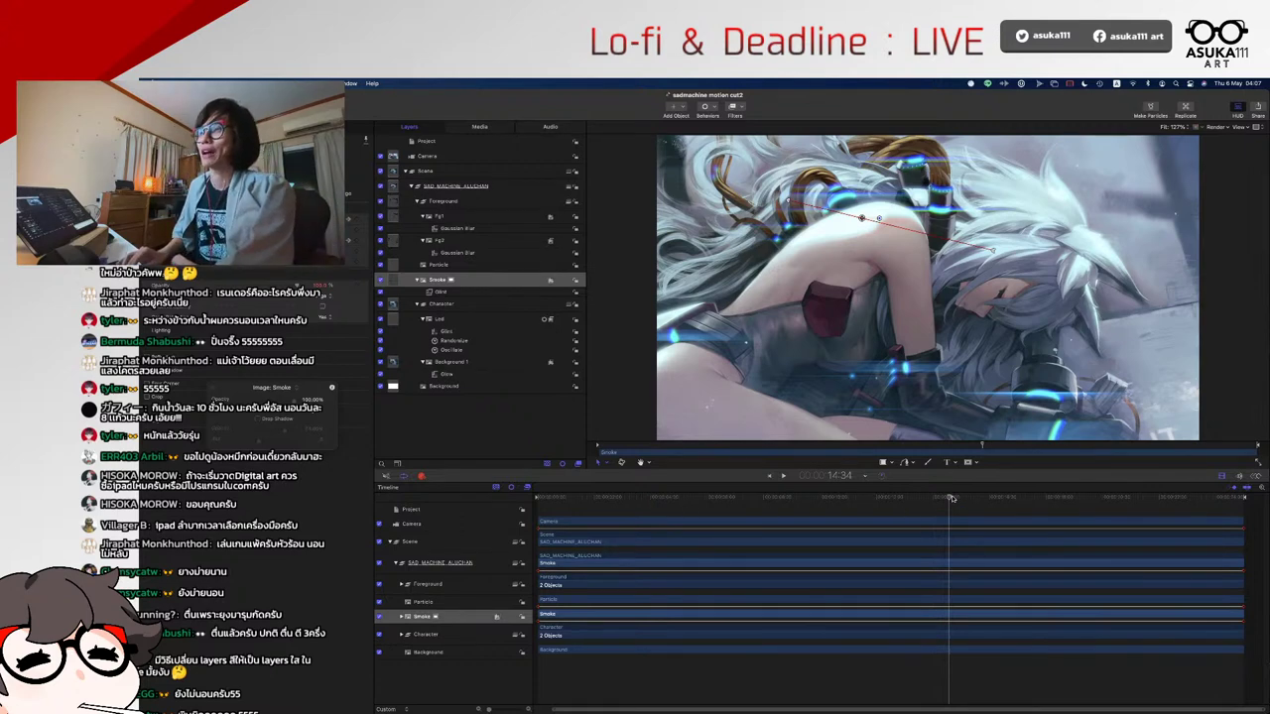
pyautogui.moveTo(951, 498); pyautogui.dragTo(1252, 464)
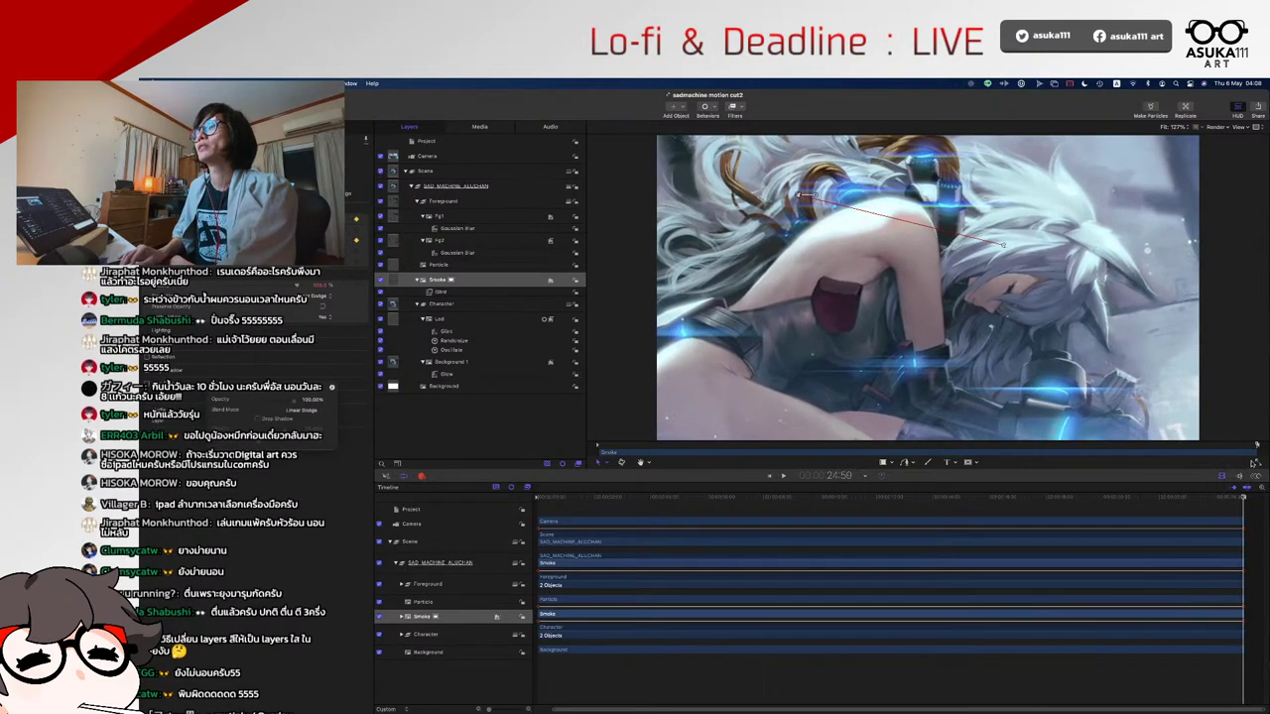
pyautogui.press('space')
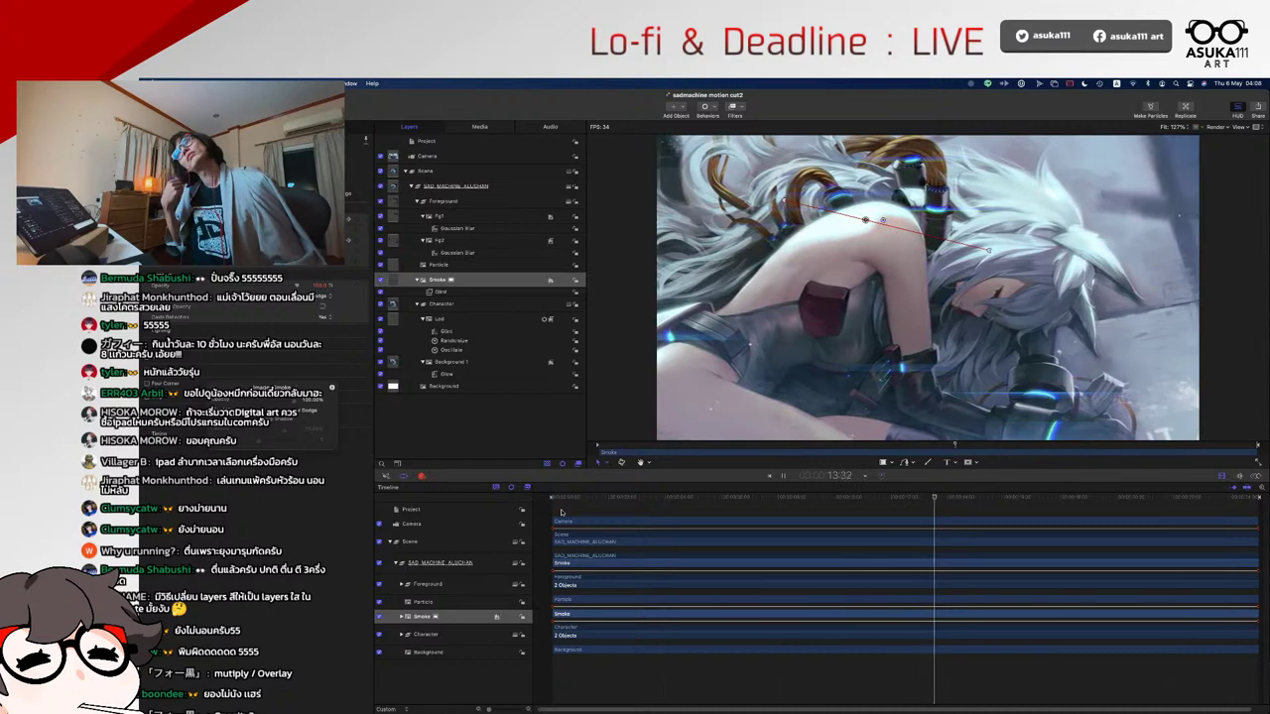
pyautogui.press('space')
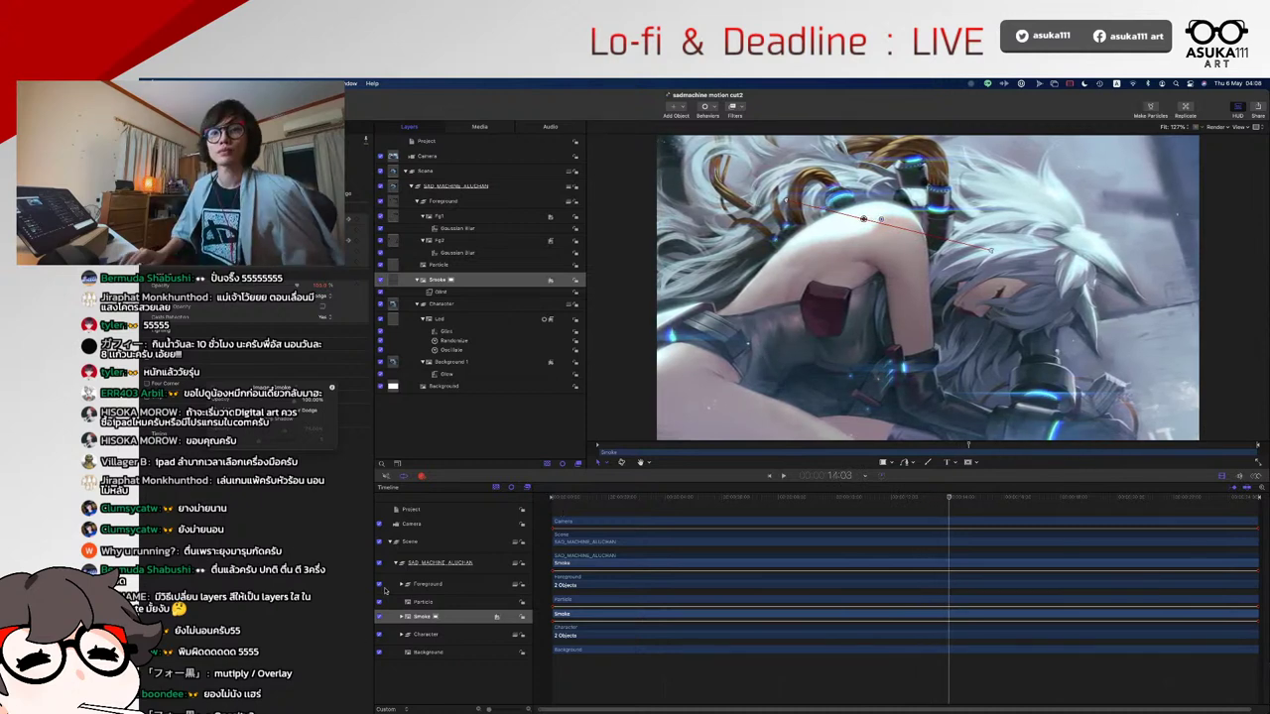
# - Draw a wide rectangle across the upper part of the shot at the first frame, inside the SAD_MACHINE_ALUCHAN group
pyautogui.click(399, 563)
pyautogui.click(439, 563)
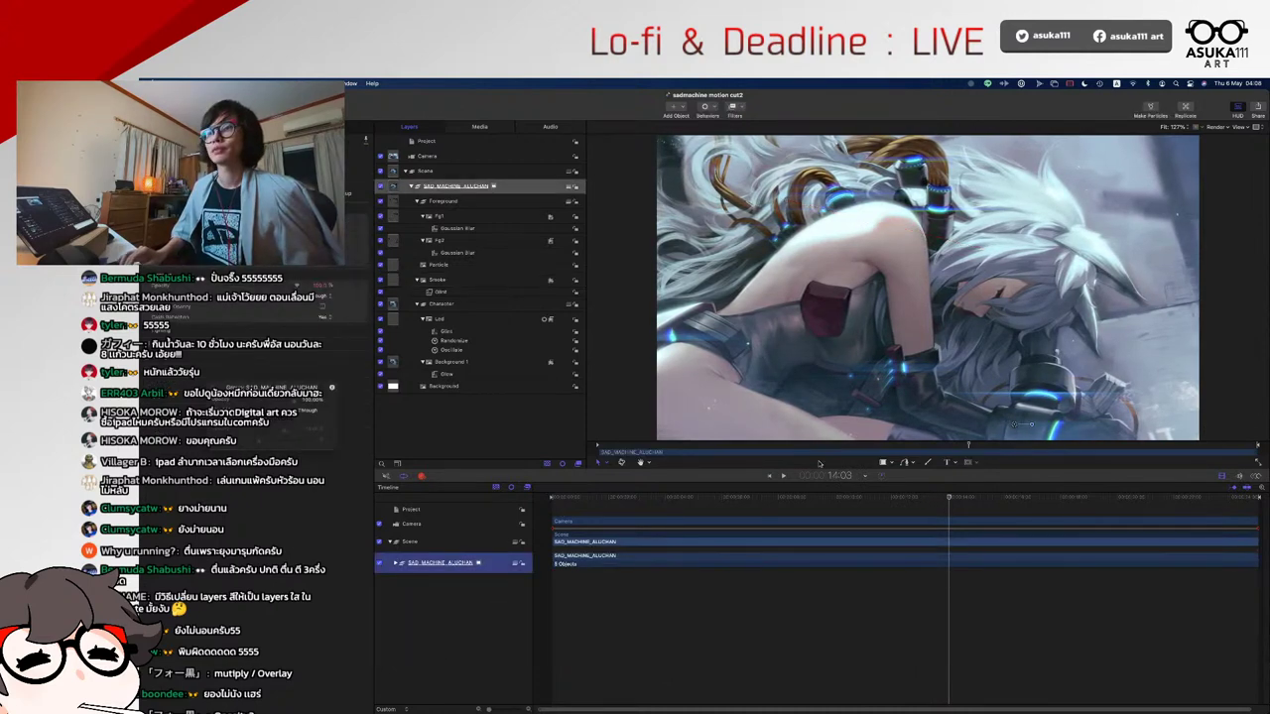
pyautogui.press('Home')
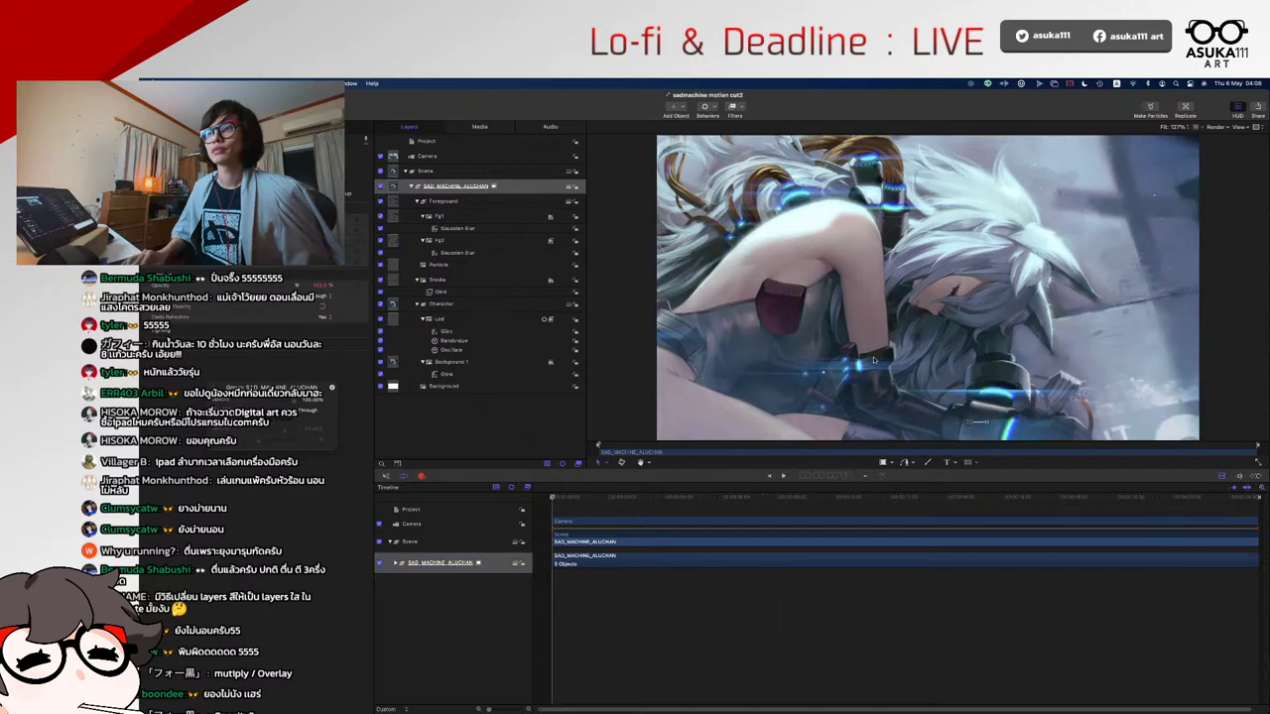
pyautogui.click(879, 460)
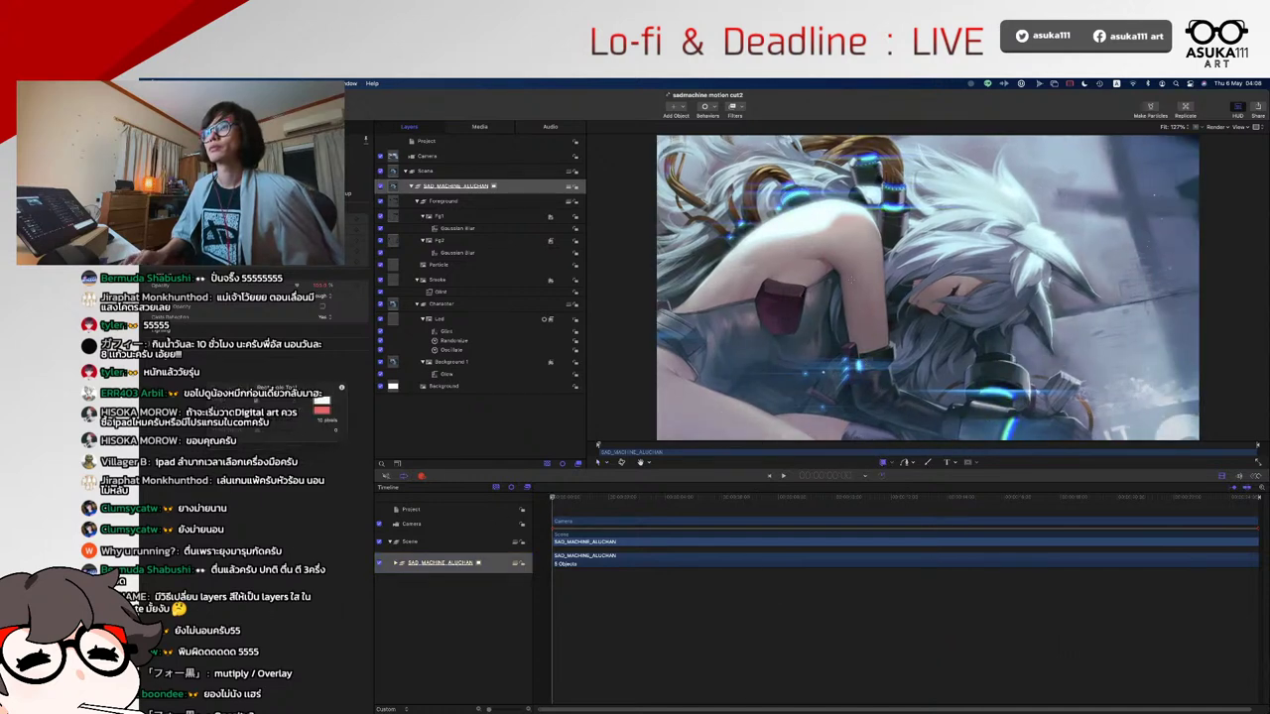
pyautogui.moveTo(724, 175); pyautogui.dragTo(1248, 298)
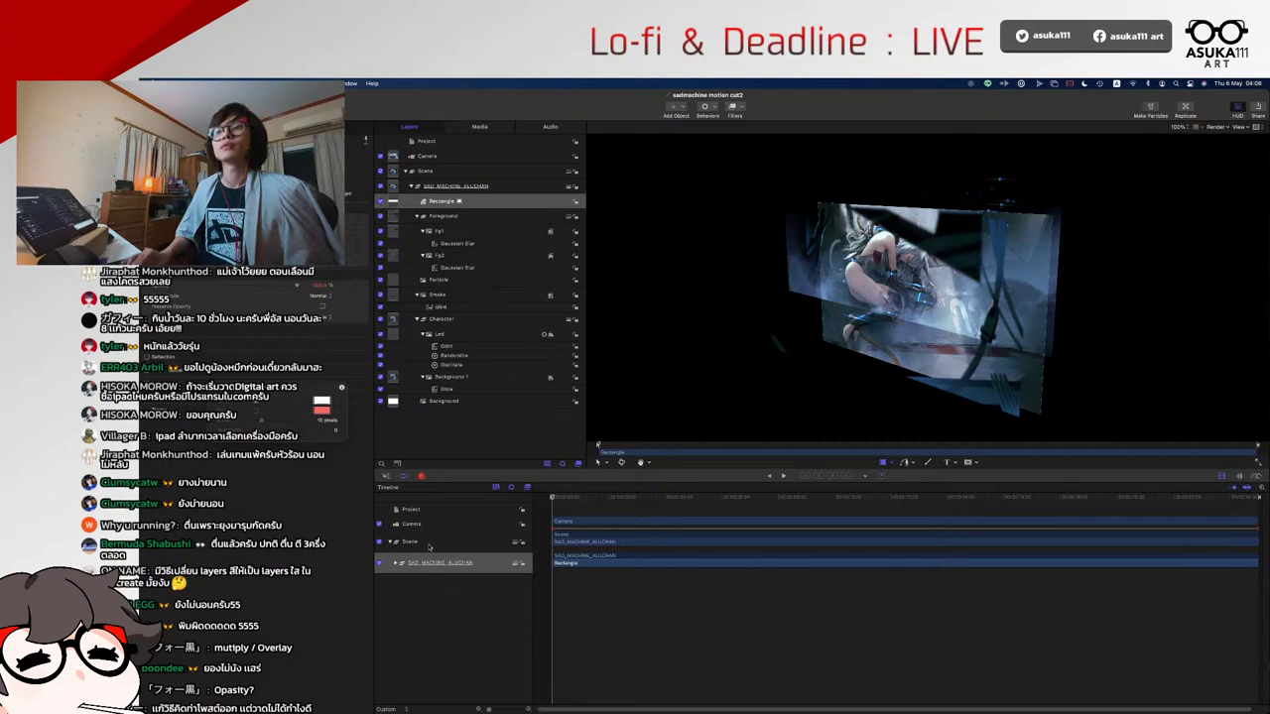
# - Move the Rectangle layer out of the SAD_MACHINE_ALUCHAN group so it sits directly under Scene
pyautogui.click(392, 544)
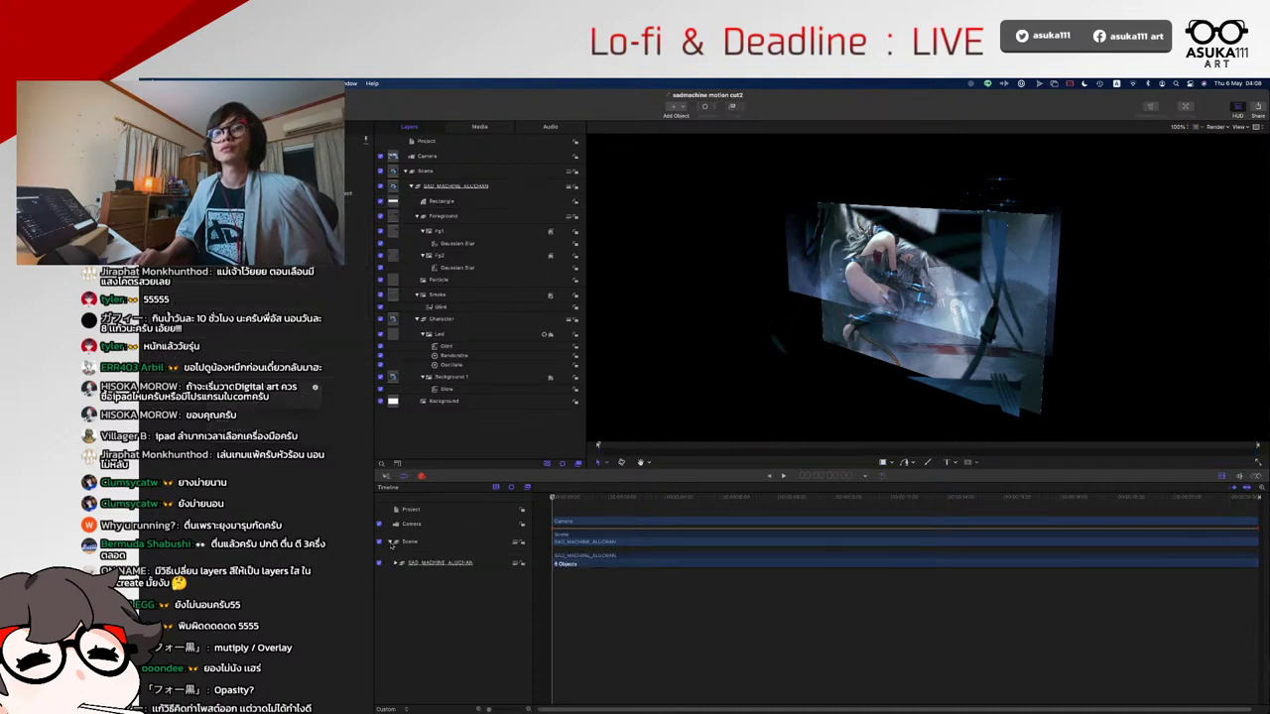
pyautogui.click(395, 563)
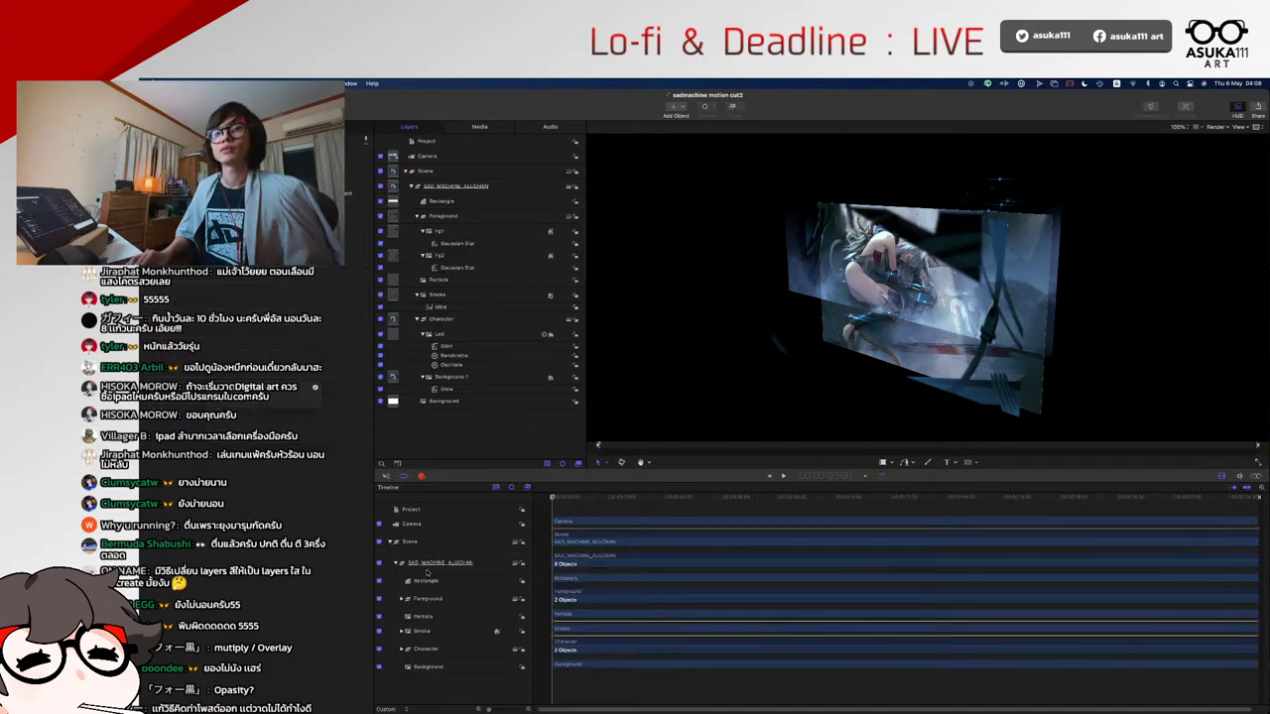
pyautogui.moveTo(420, 585); pyautogui.dragTo(390, 543)
pyautogui.click(389, 542)
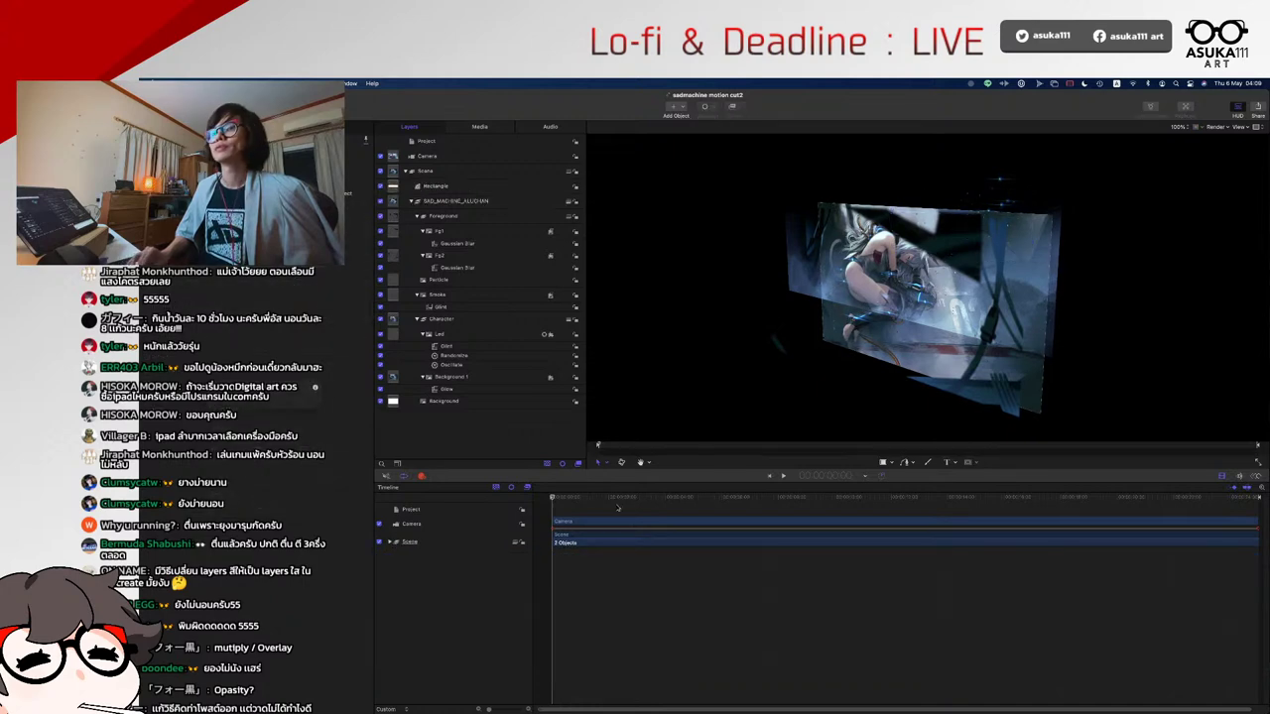
pyautogui.click(390, 542)
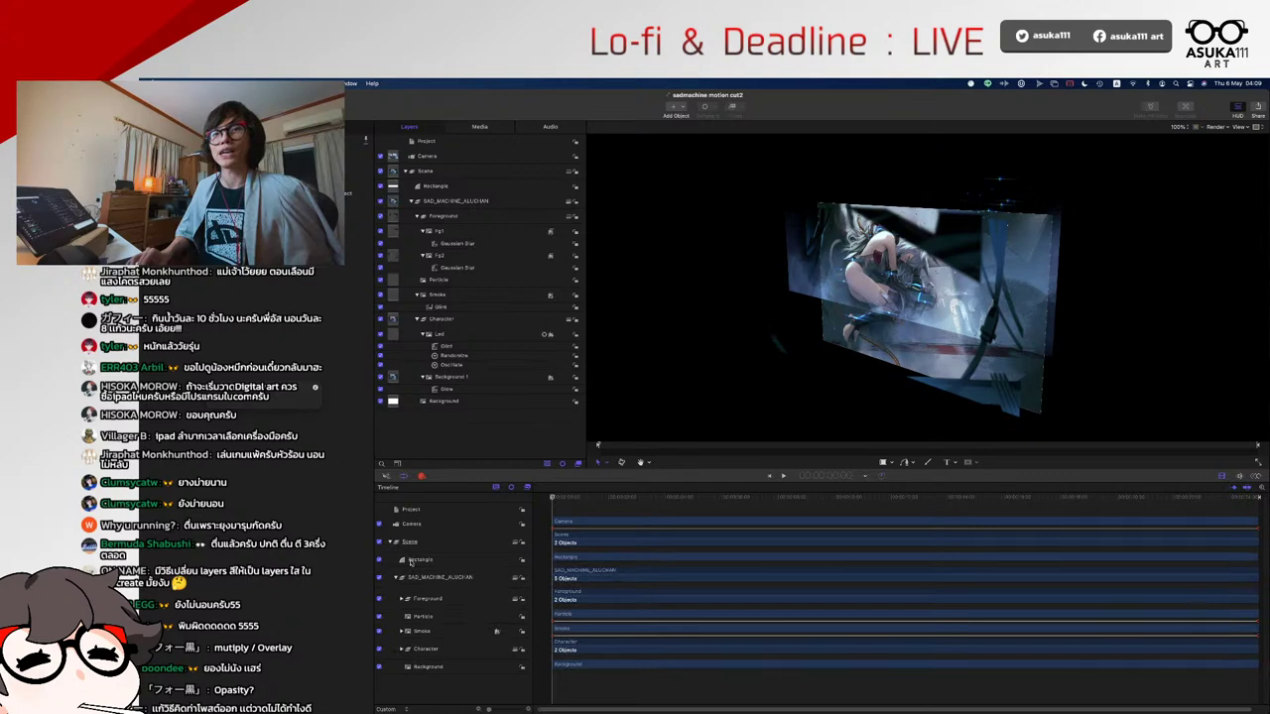
# - Try to shift the Rectangle's anchor point in depth with the Anchor Point tool
pyautogui.click(409, 562)
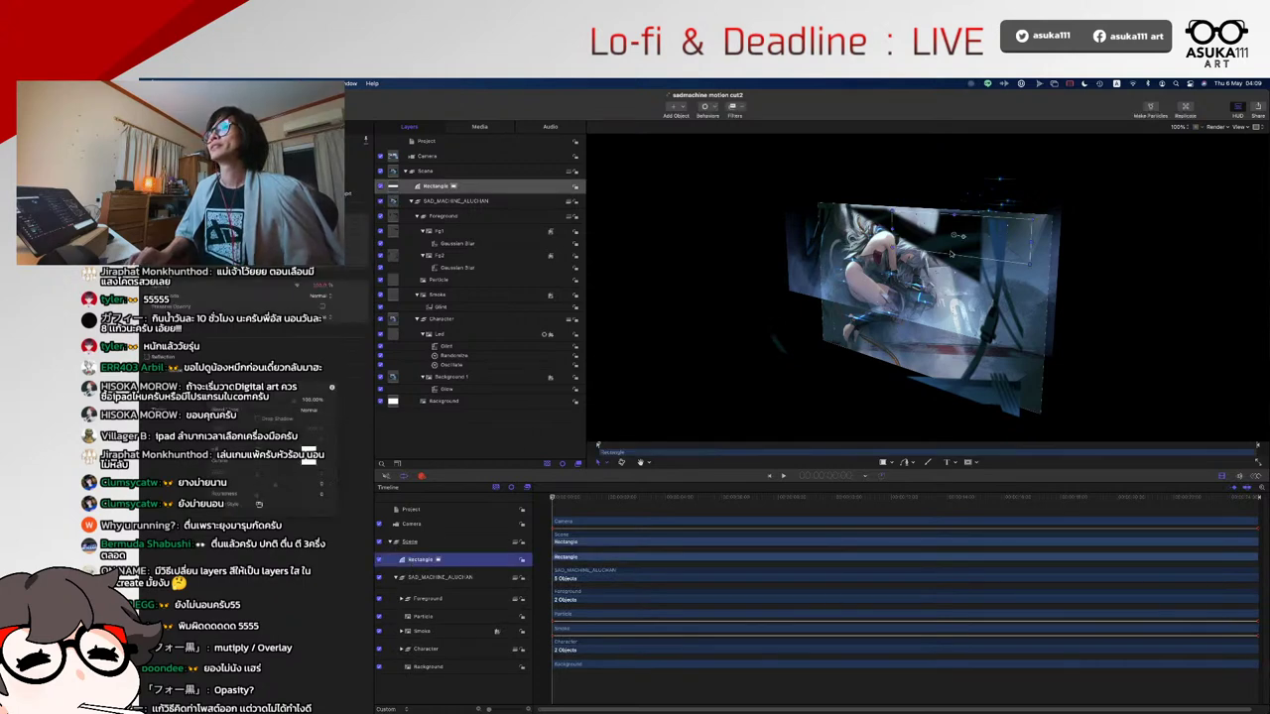
pyautogui.click(605, 461)
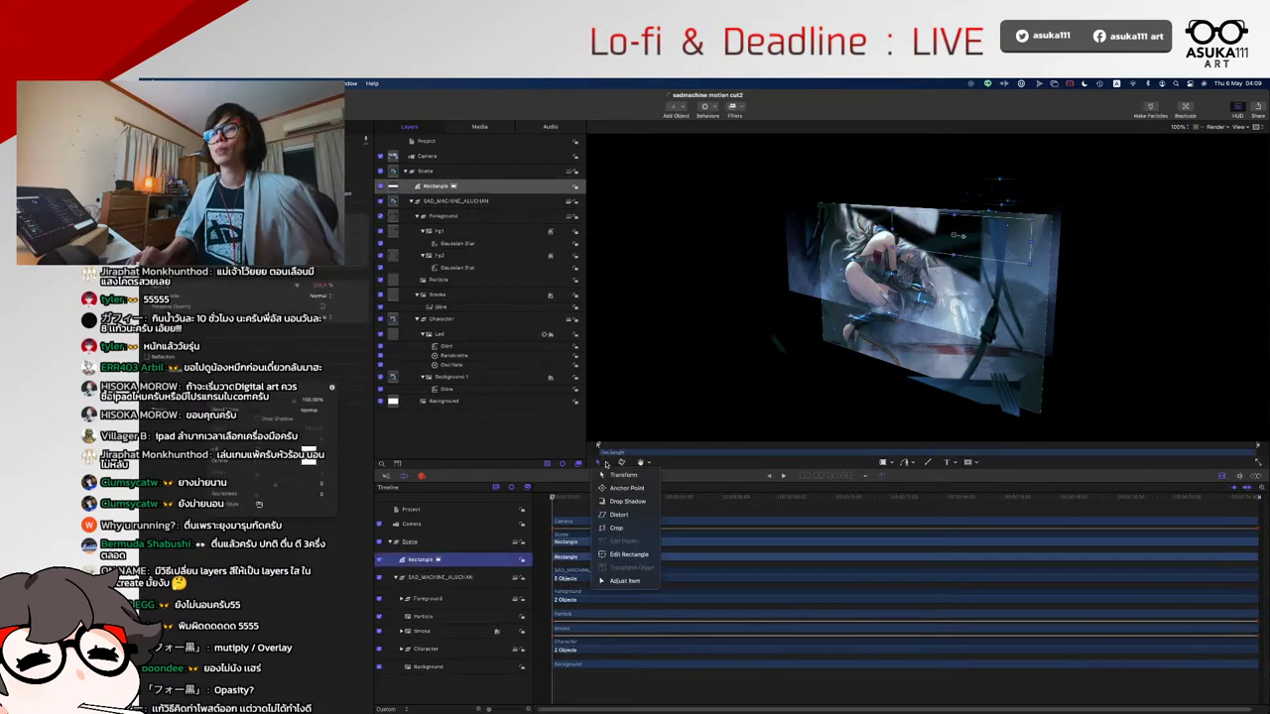
pyautogui.click(624, 488)
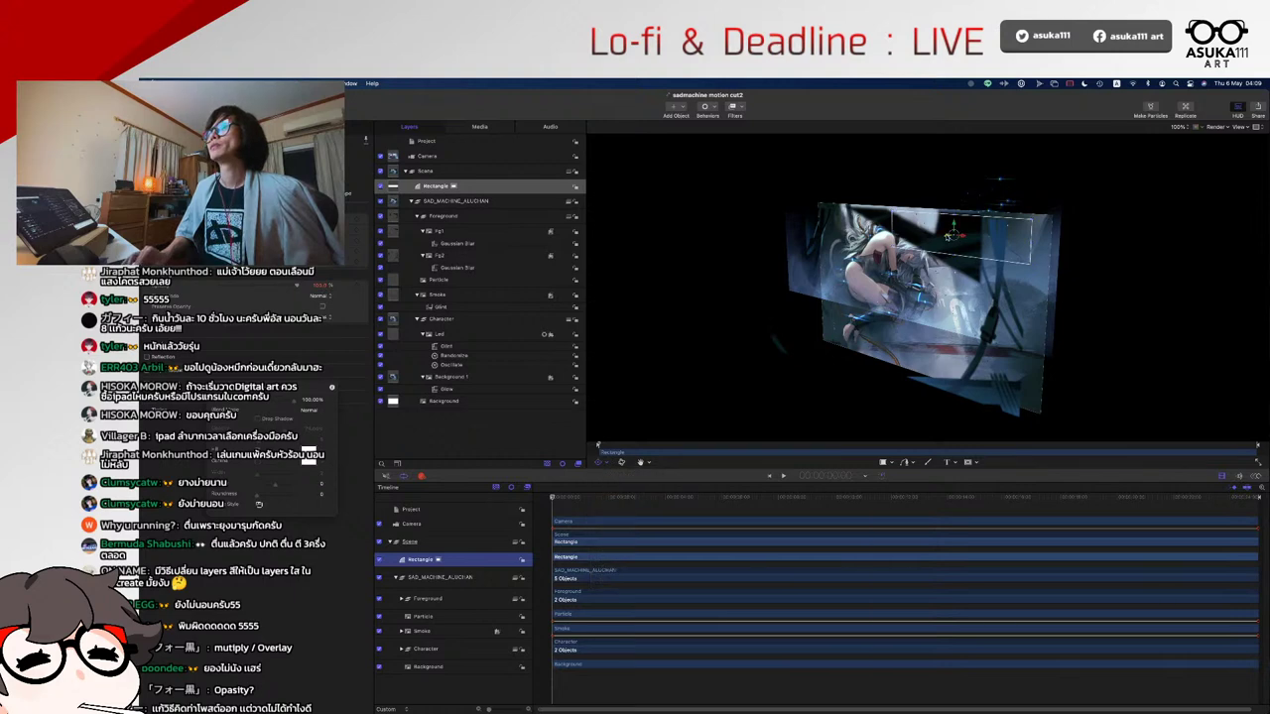
pyautogui.moveTo(950, 236); pyautogui.dragTo(934, 247)
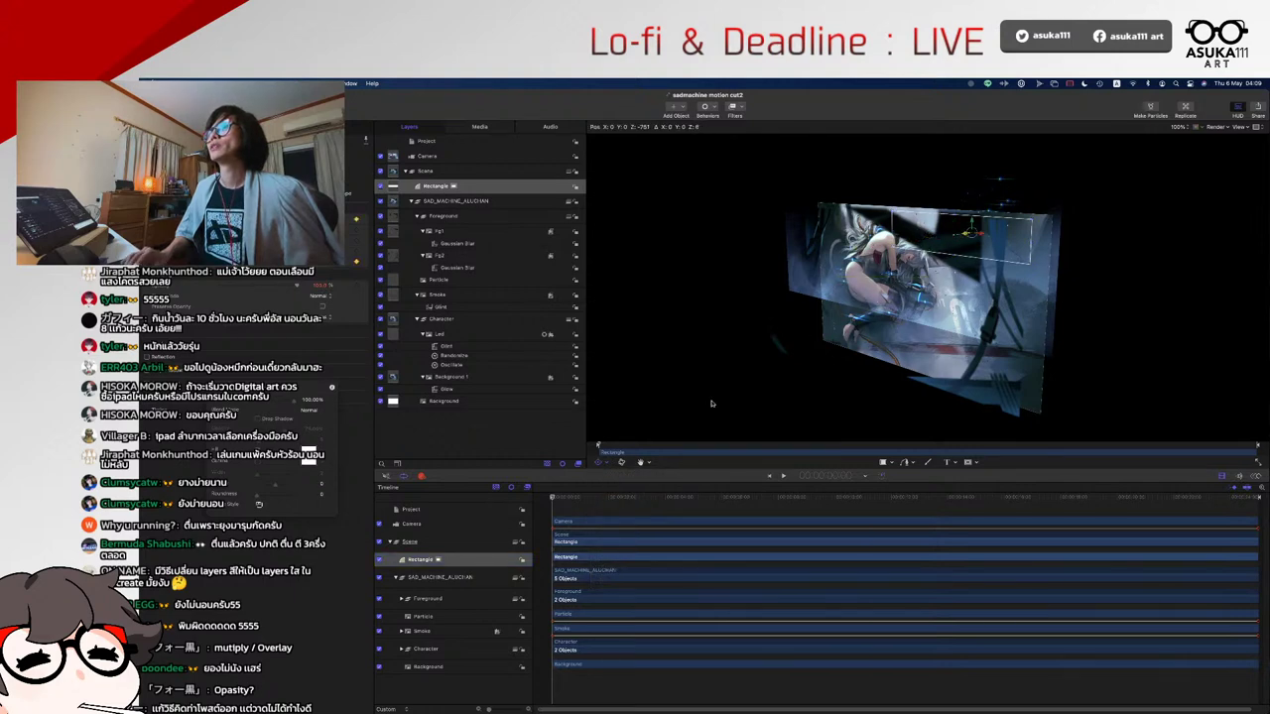
# - Move the Rectangle forward in depth with the Transform tool so it covers the upper part of the artwork
pyautogui.click(607, 463)
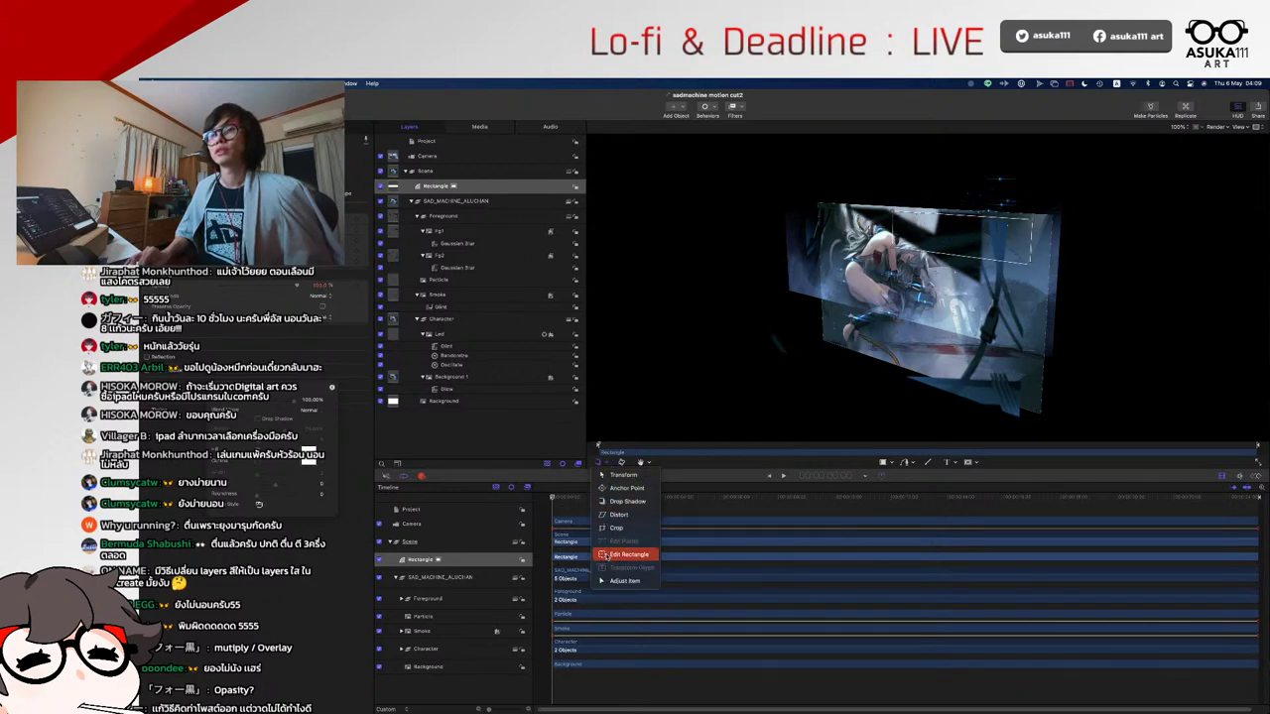
pyautogui.click(619, 475)
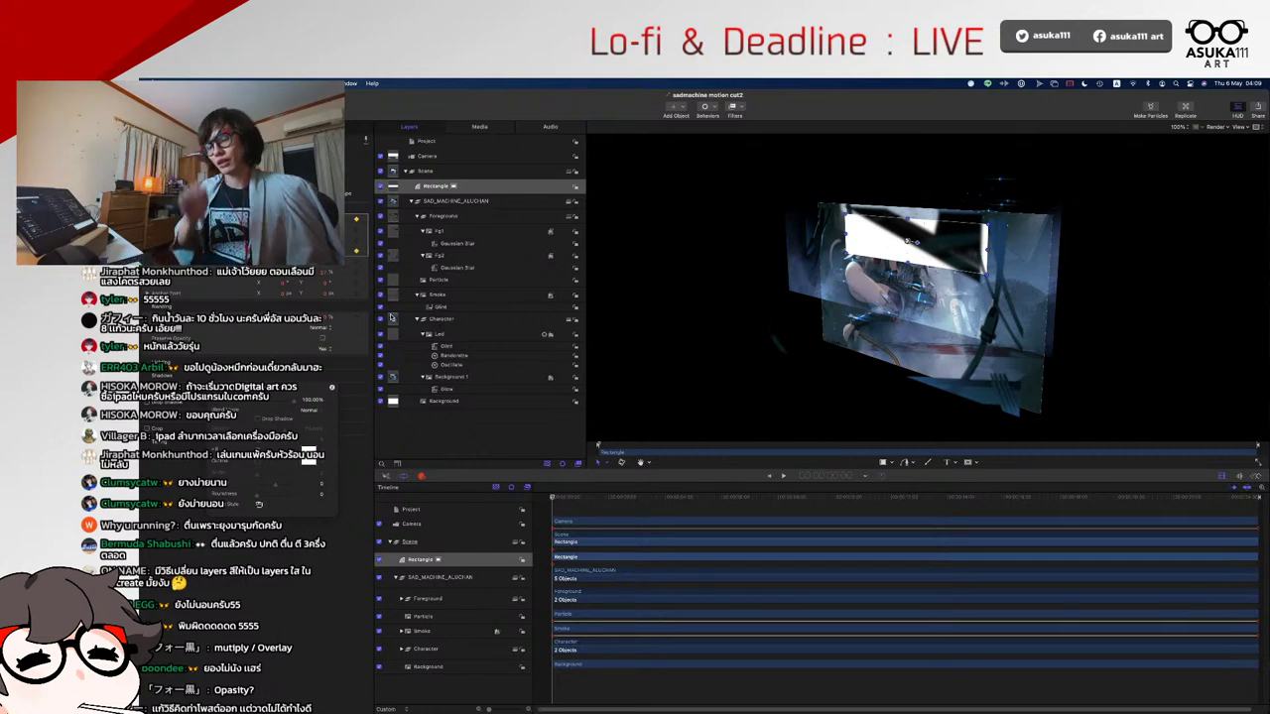
pyautogui.hotkey('shift', 'z')
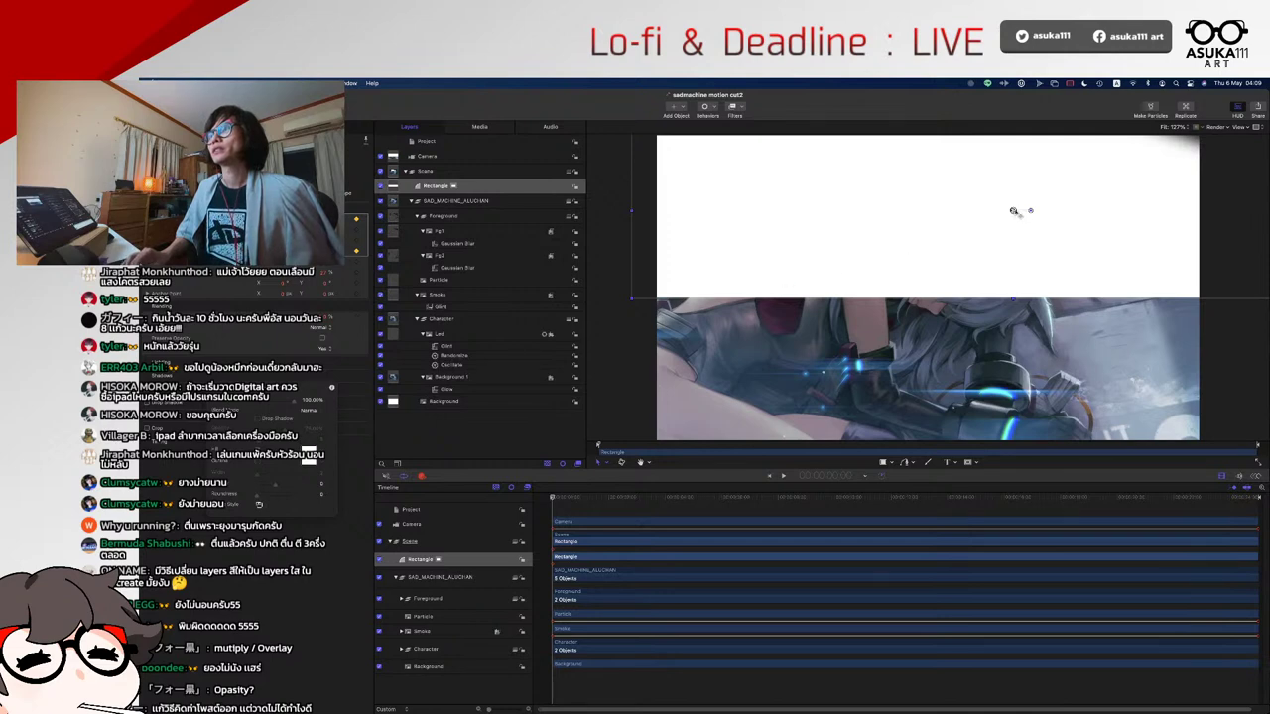
# - Resize and reposition the Rectangle so it covers the upper half of the frame and reaches just past both side edges
pyautogui.moveTo(1013, 210); pyautogui.dragTo(1007, 238)
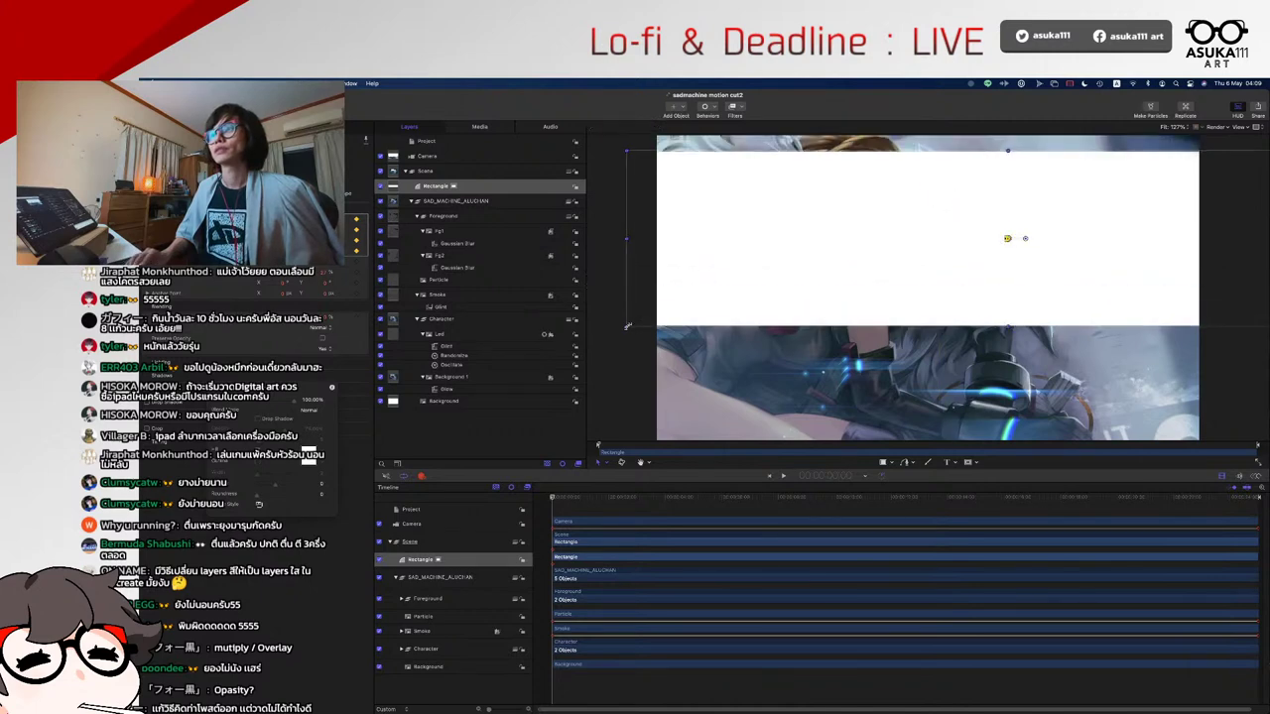
pyautogui.moveTo(626, 325); pyautogui.dragTo(790, 329)
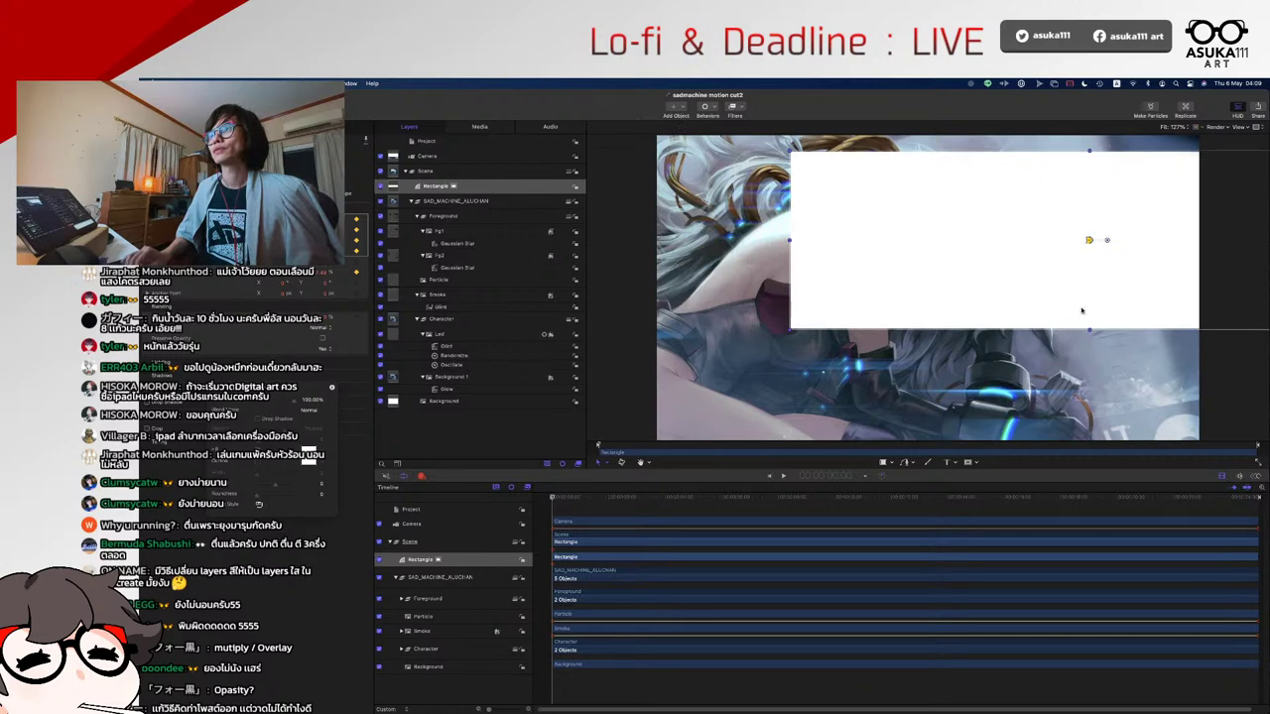
pyautogui.hotkey('ctrl', 'z')
pyautogui.moveTo(901, 291); pyautogui.dragTo(917, 265)
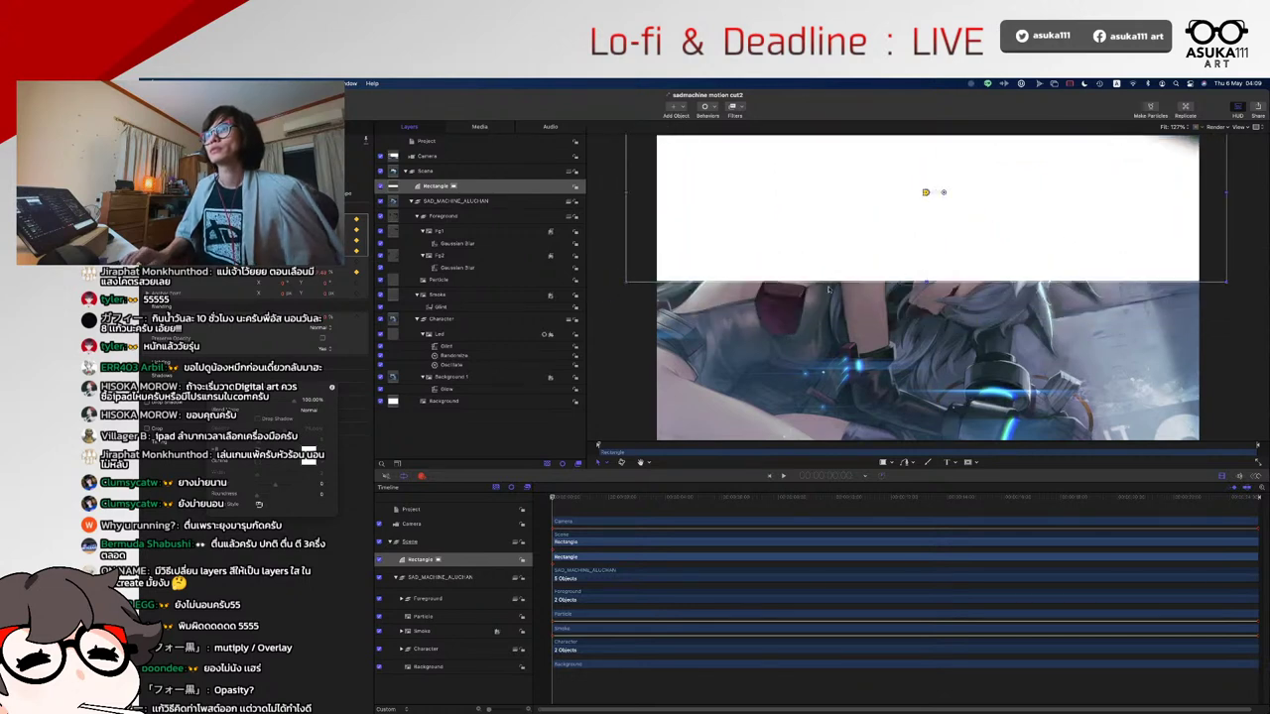
pyautogui.click(737, 110)
pyautogui.moveTo(739, 129)
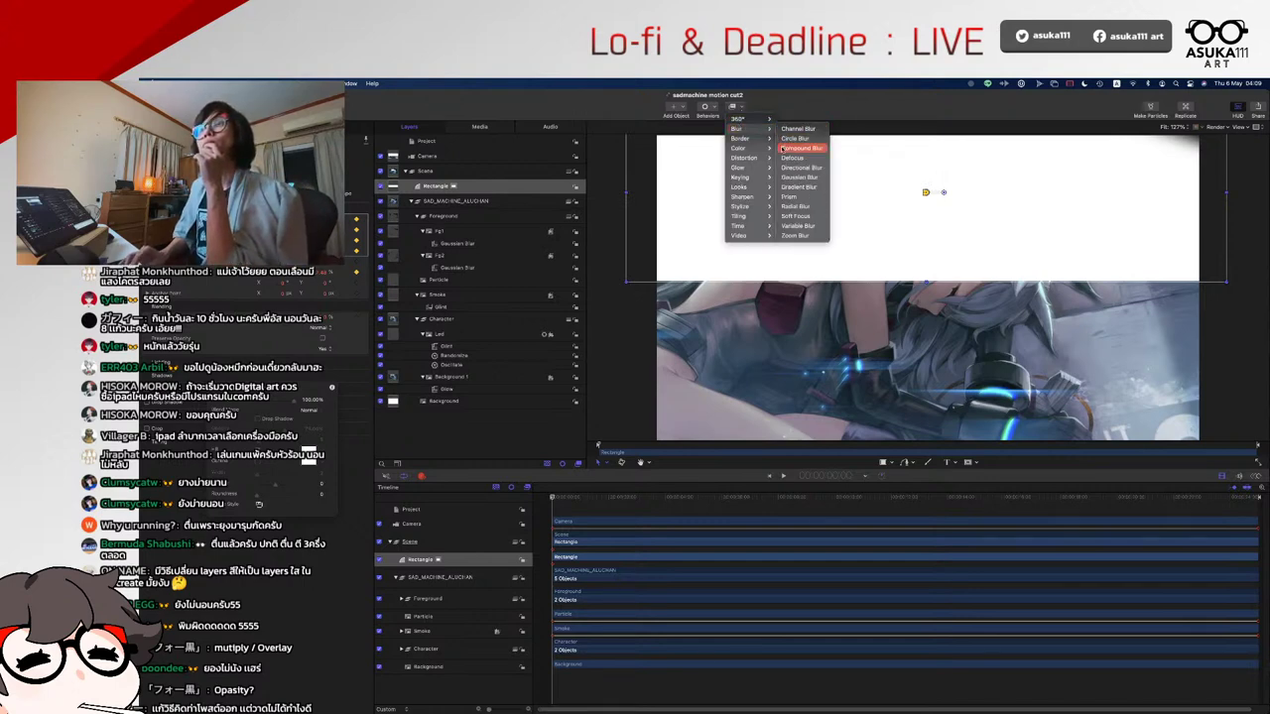
pyautogui.click(597, 445)
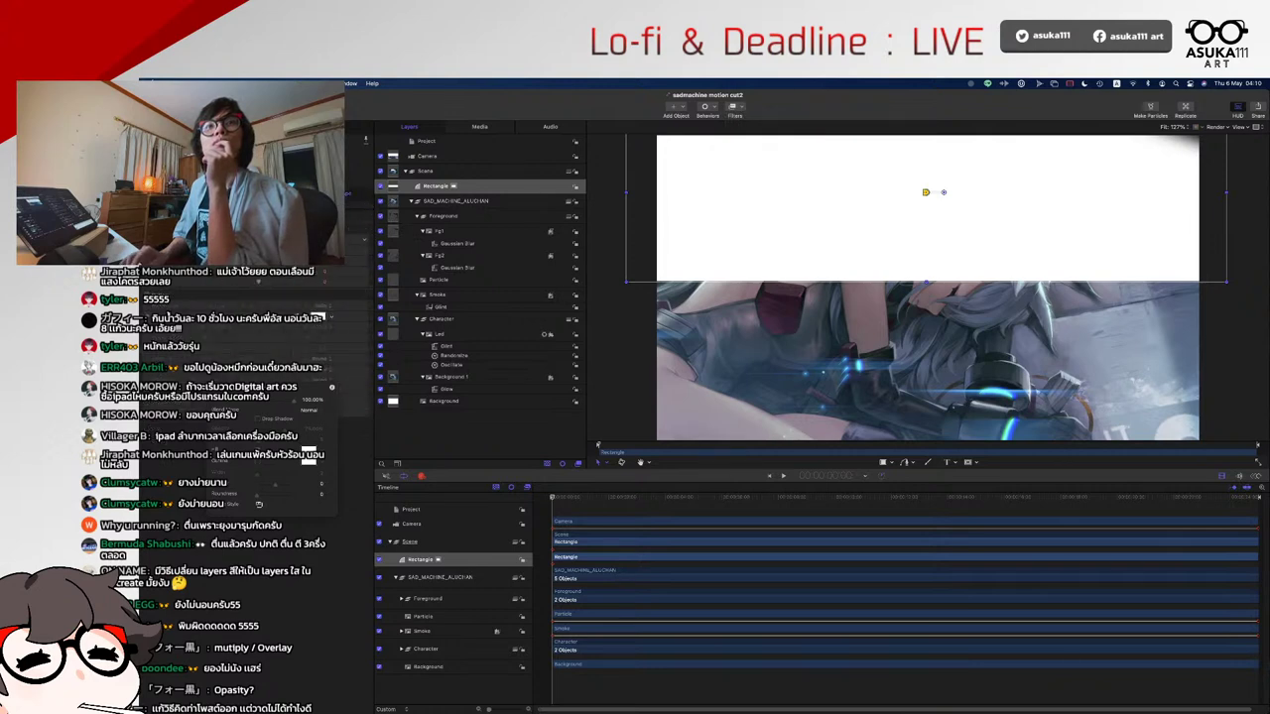
# - Switch the Rectangle's fill to a gradient and load the pale blue, white and yellow preset
pyautogui.click(294, 306)
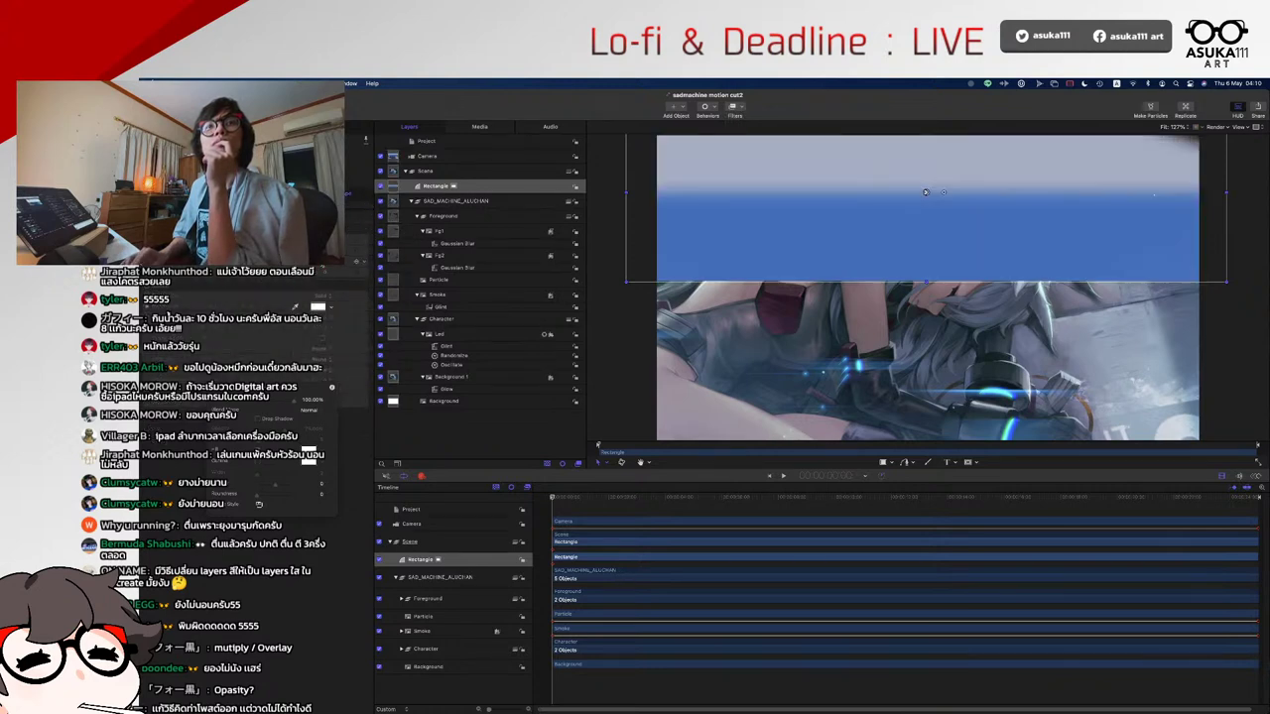
pyautogui.click(293, 307)
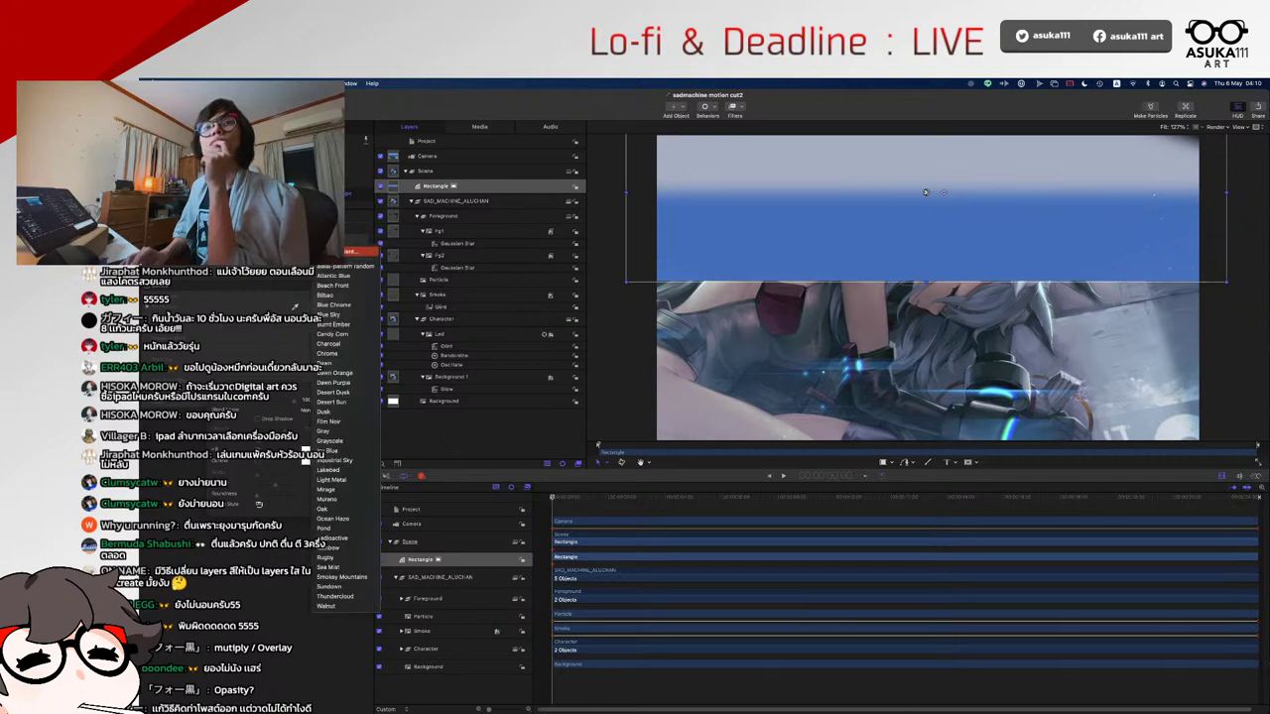
pyautogui.click(332, 358)
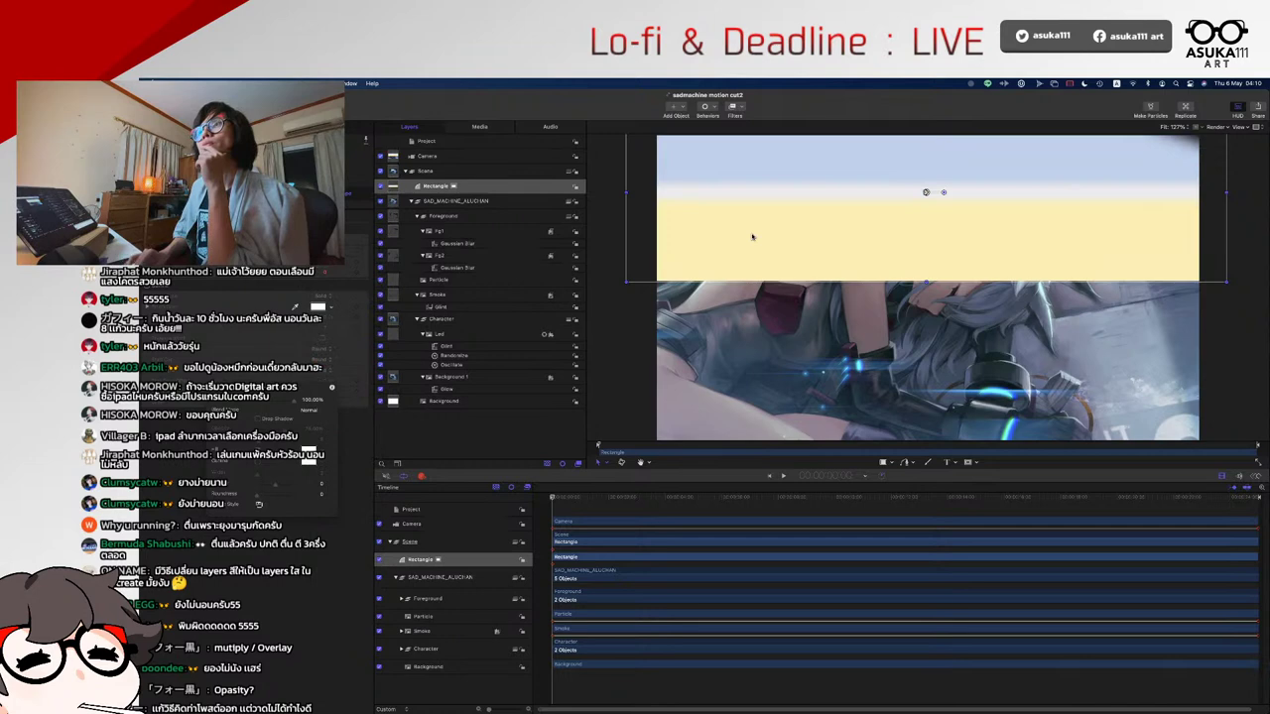
# - Rotate the Rectangle about half a turn so the yellow is on top, enlarge it and reposition it over the upper frame
pyautogui.moveTo(938, 196); pyautogui.dragTo(771, 194)
pyautogui.moveTo(929, 284); pyautogui.dragTo(906, 503)
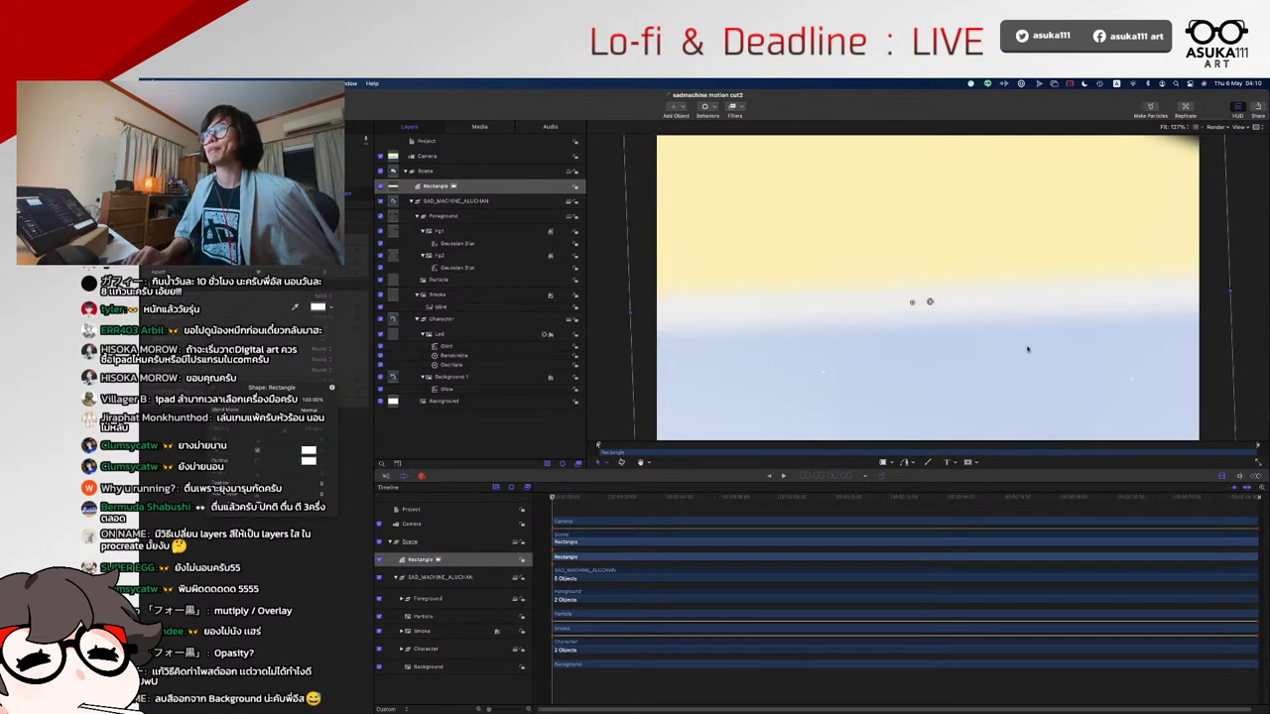
pyautogui.moveTo(1027, 350); pyautogui.dragTo(1010, 229)
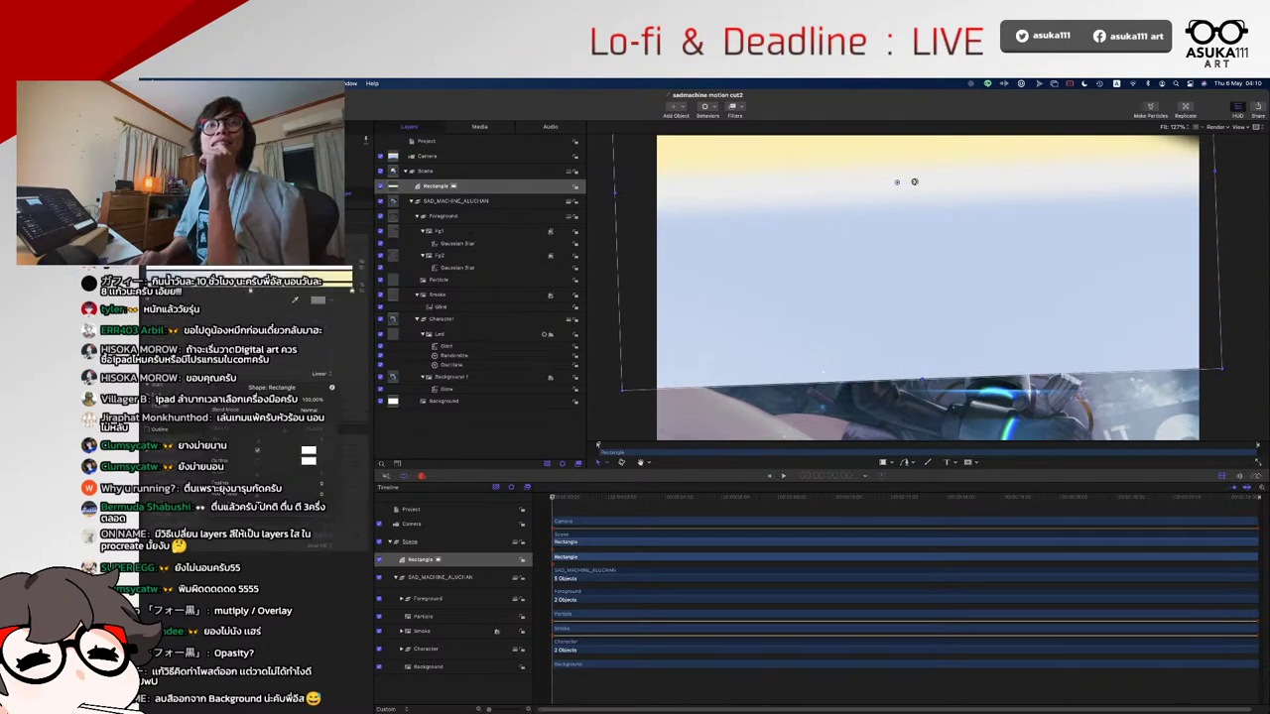
# - Change the gradient's light blue stop to black (000000) and shift the white stop towards the yellow end
pyautogui.click(317, 300)
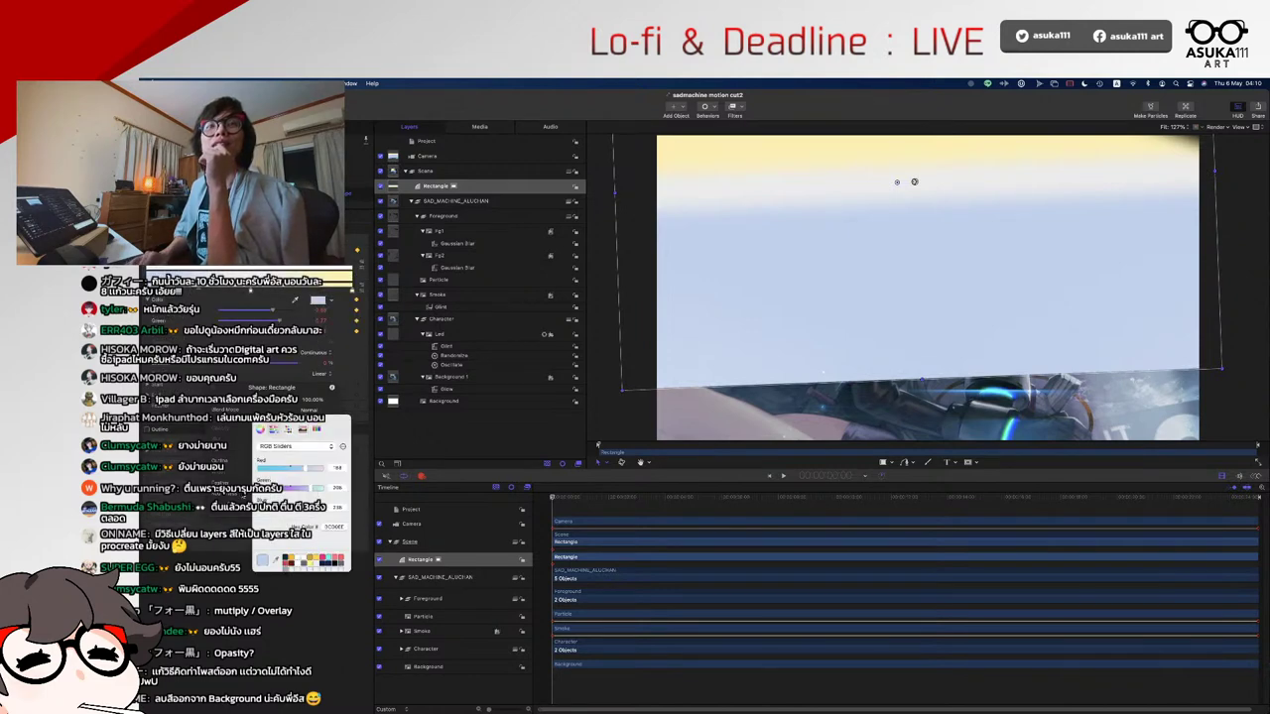
pyautogui.moveTo(320, 507); pyautogui.dragTo(256, 467)
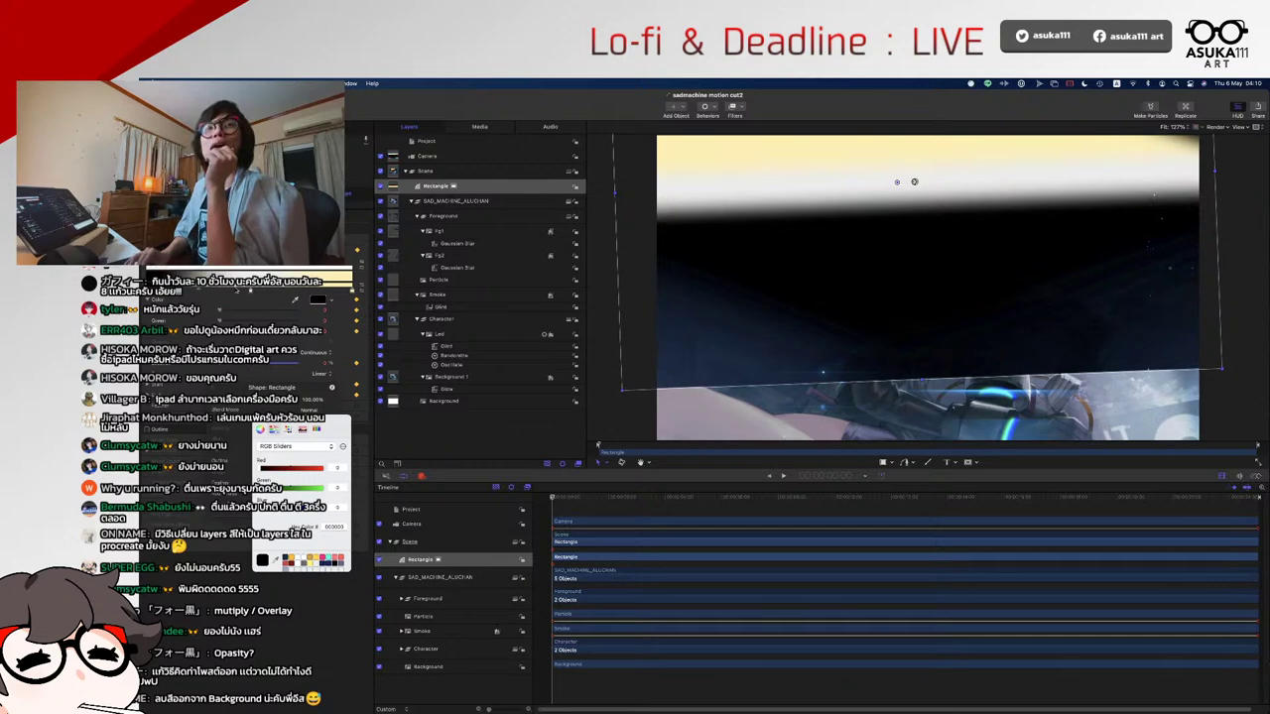
pyautogui.click(249, 292)
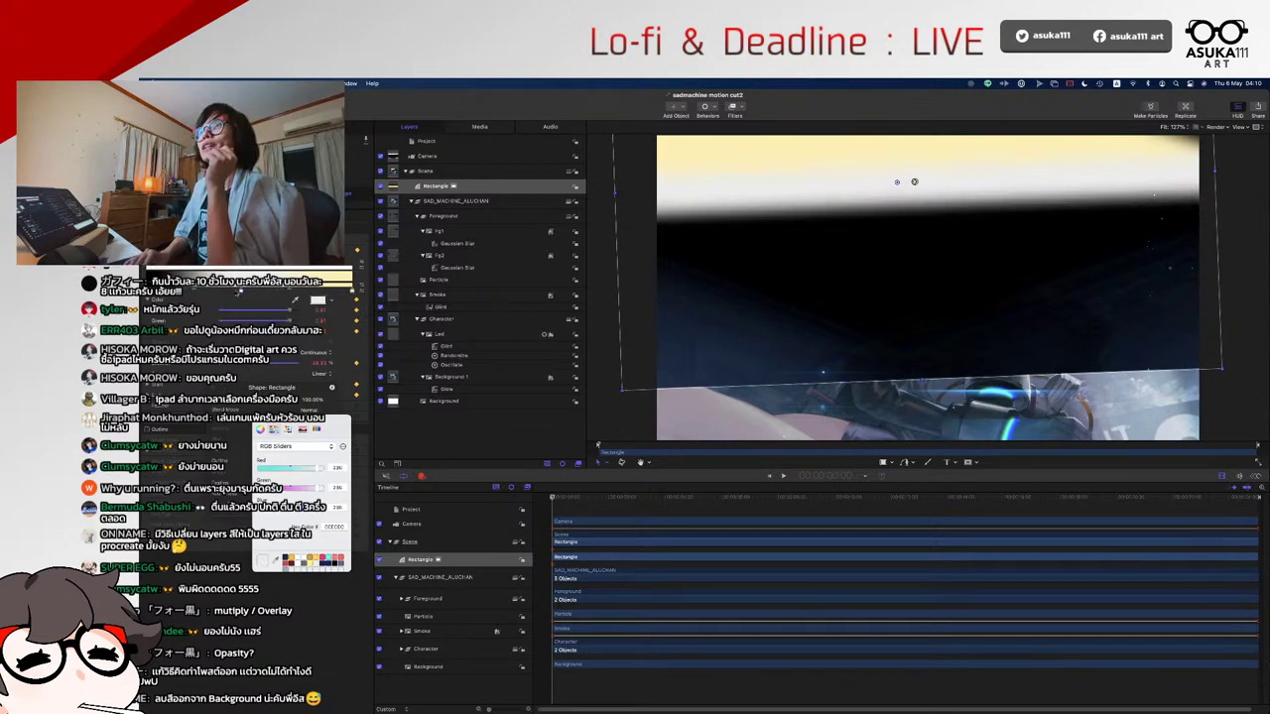
pyautogui.moveTo(201, 291); pyautogui.dragTo(297, 298)
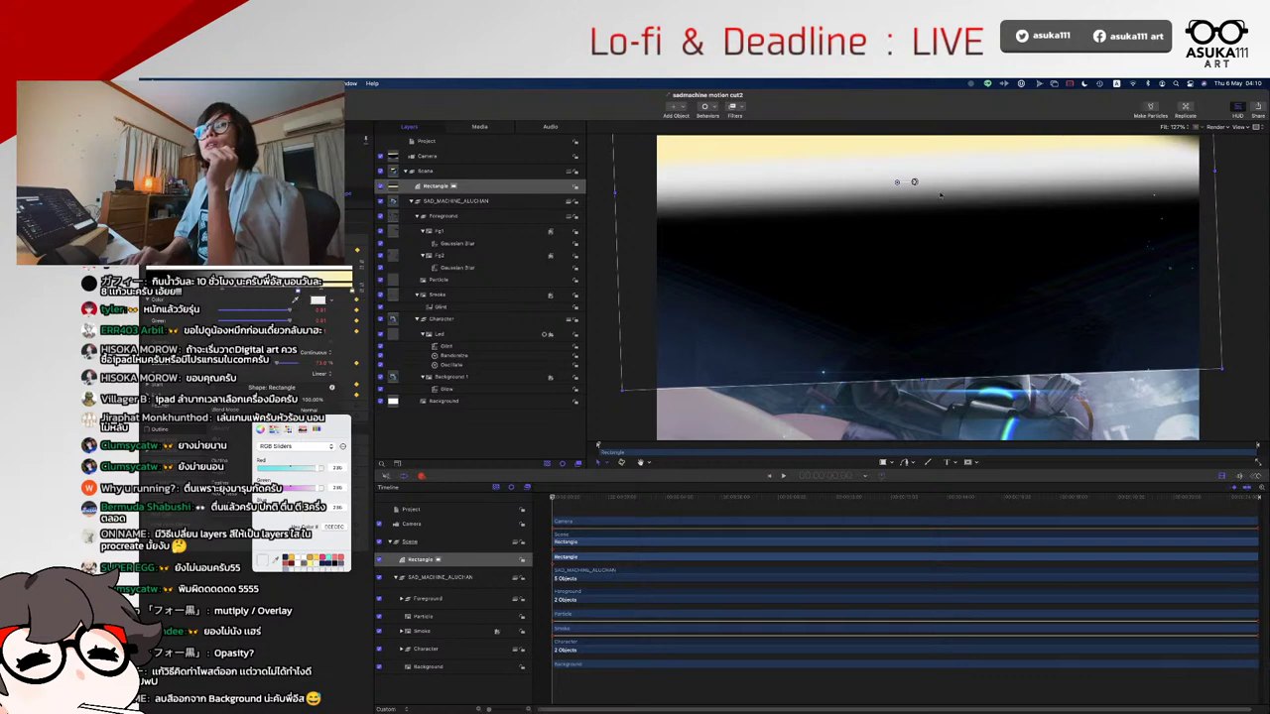
# - Move the Rectangle lower in the frame and fine-tune the white gradient stop's location to soften the transition into black
pyautogui.moveTo(913, 181); pyautogui.dragTo(908, 227)
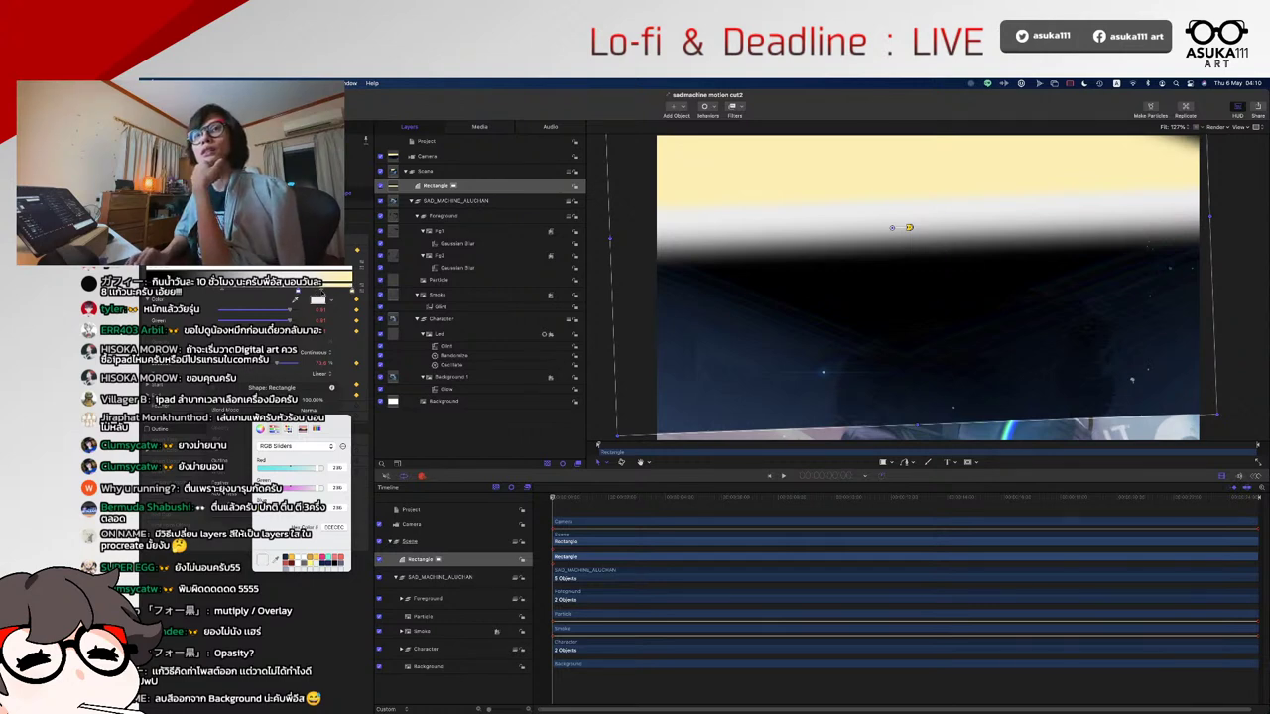
pyautogui.click(325, 294)
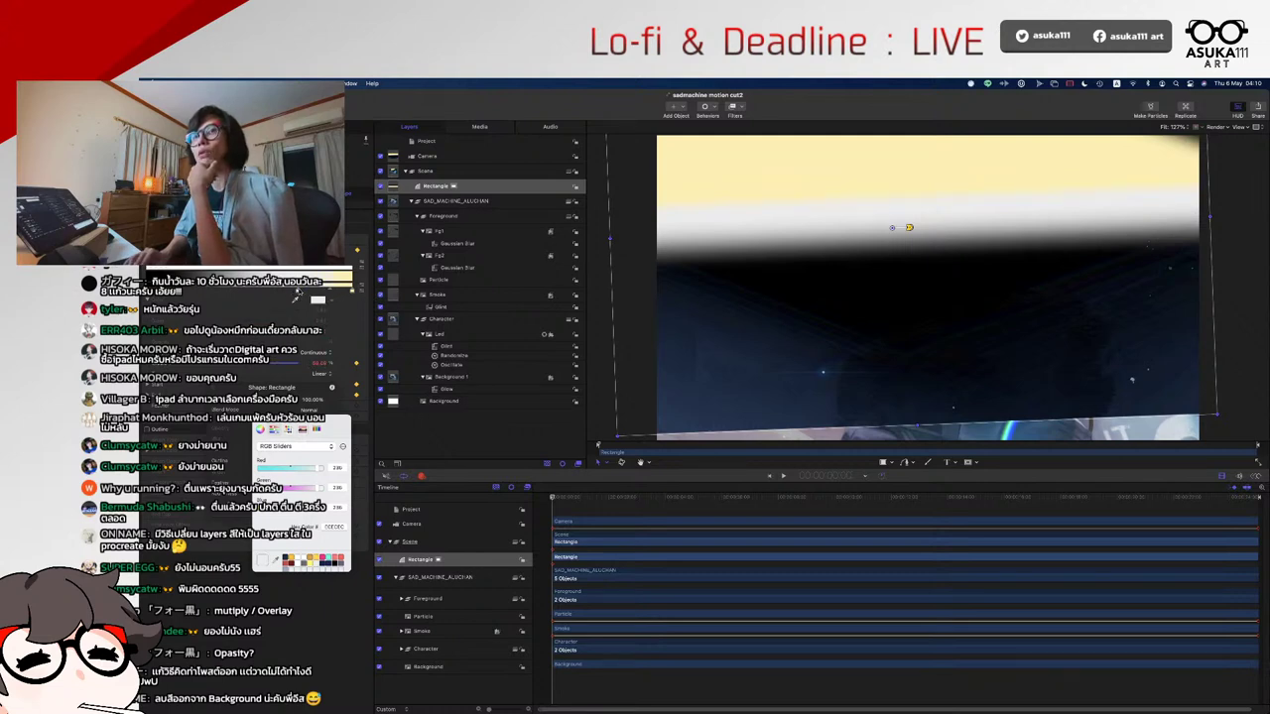
pyautogui.click(296, 295)
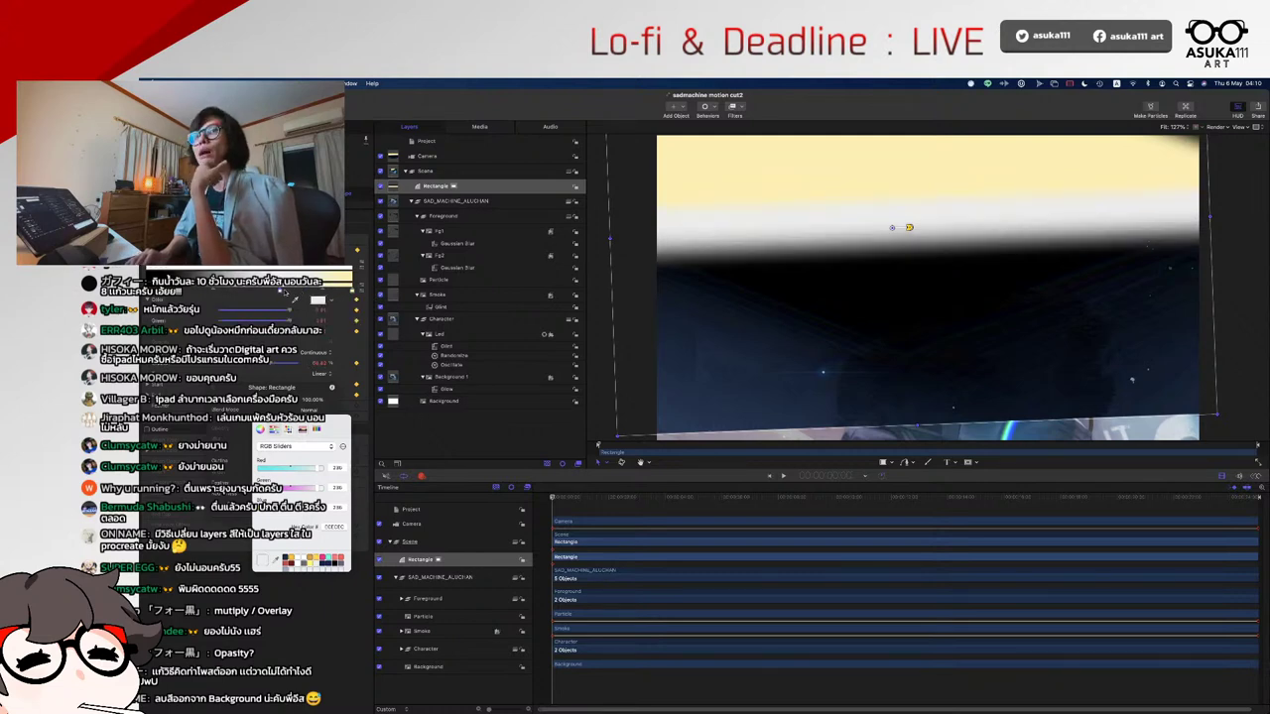
pyautogui.moveTo(285, 294); pyautogui.dragTo(248, 298)
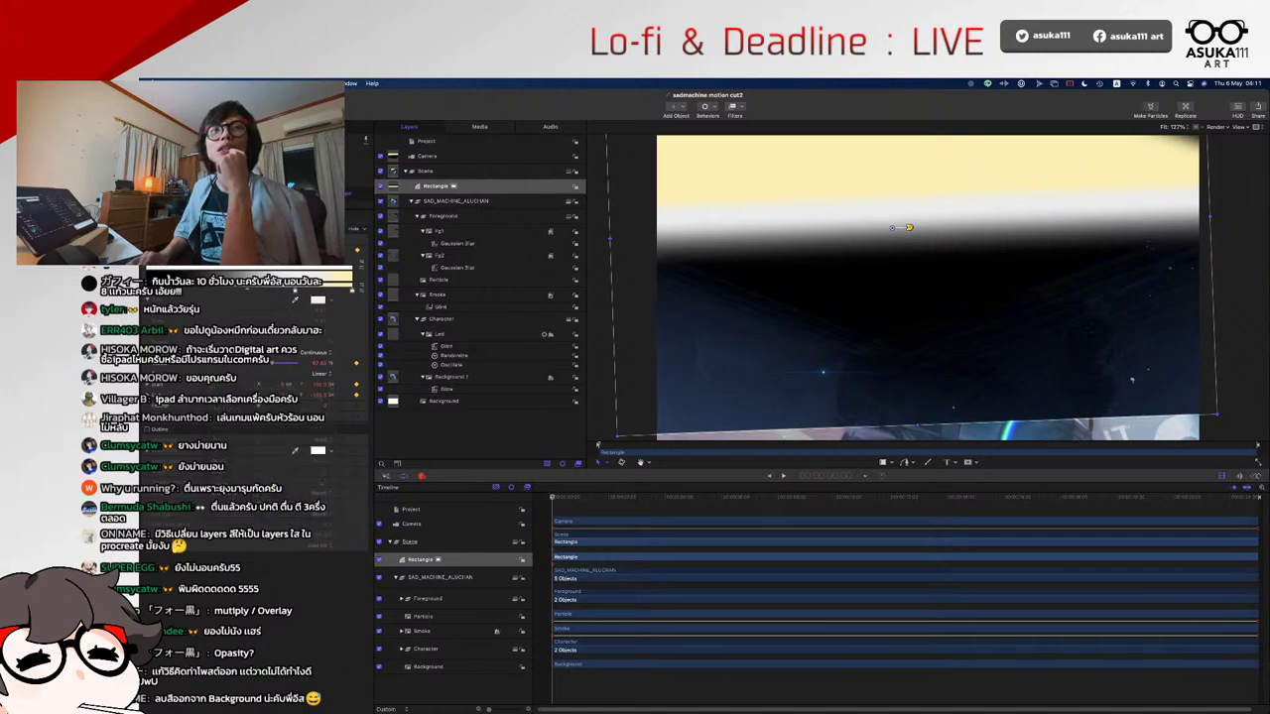
# - Change the Rectangle's blend mode so only its bright gradient lights the artwork and the black drops out
pyautogui.press('F1')
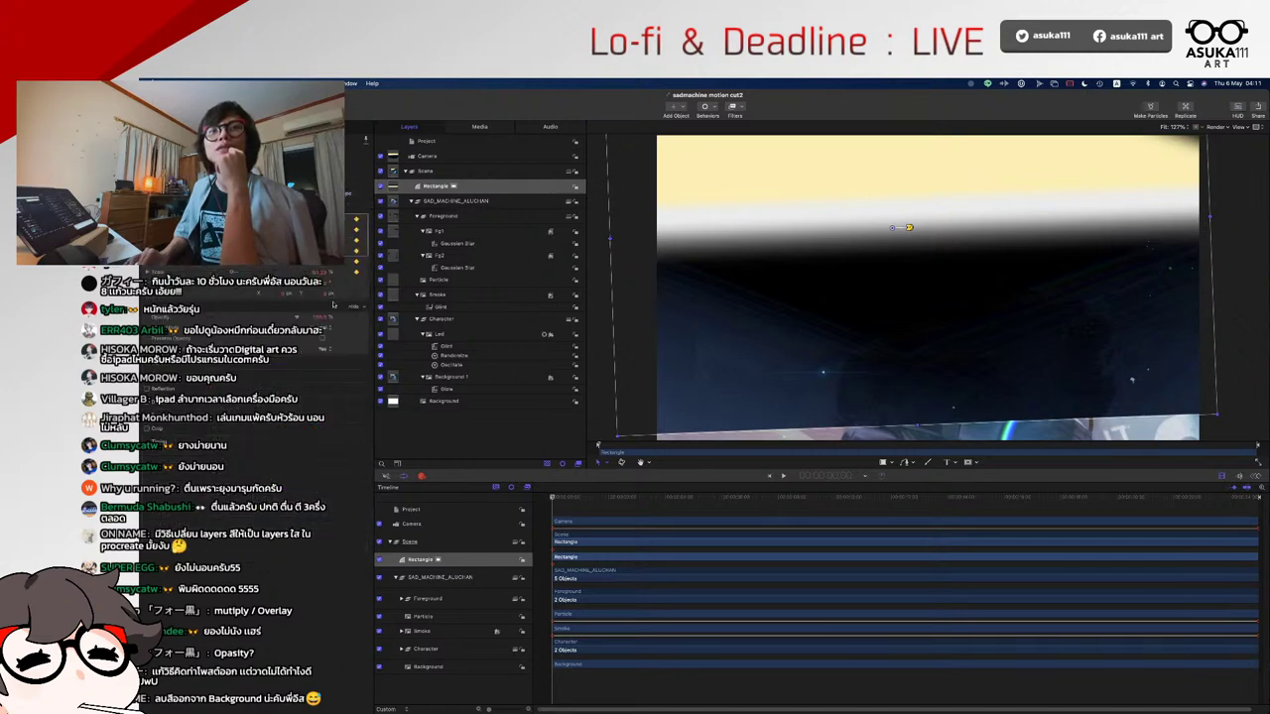
pyautogui.click(342, 327)
pyautogui.click(333, 419)
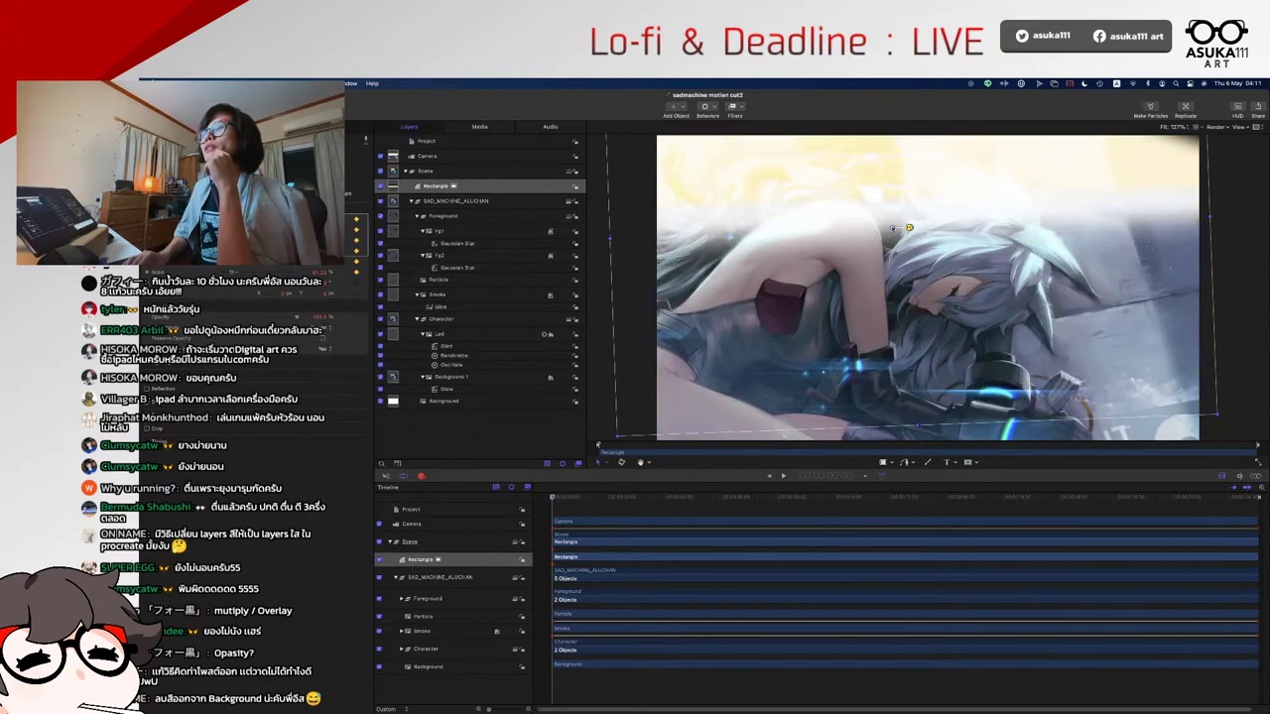
# - Lengthen the gradient on canvas with the Adjust Item tool and reposition the Rectangle so the glow falls from the frame's upper edge
pyautogui.moveTo(891, 228); pyautogui.dragTo(1104, 328)
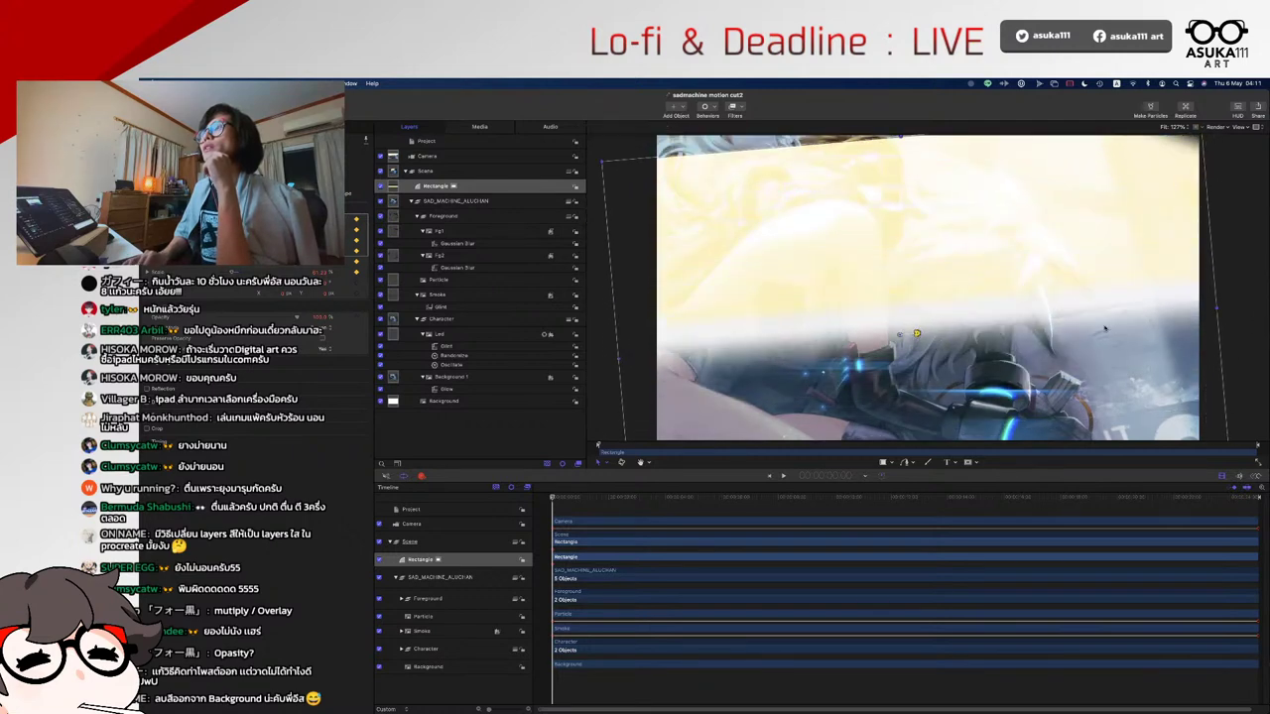
pyautogui.click(602, 462)
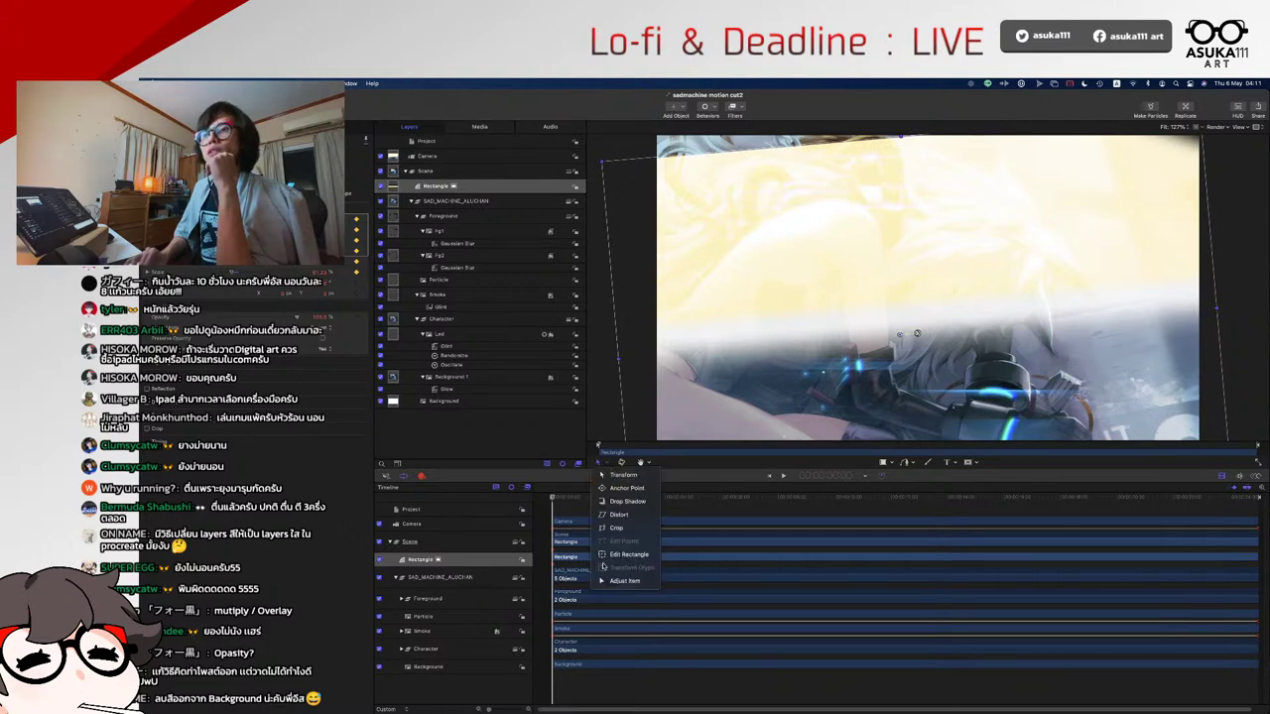
pyautogui.click(617, 579)
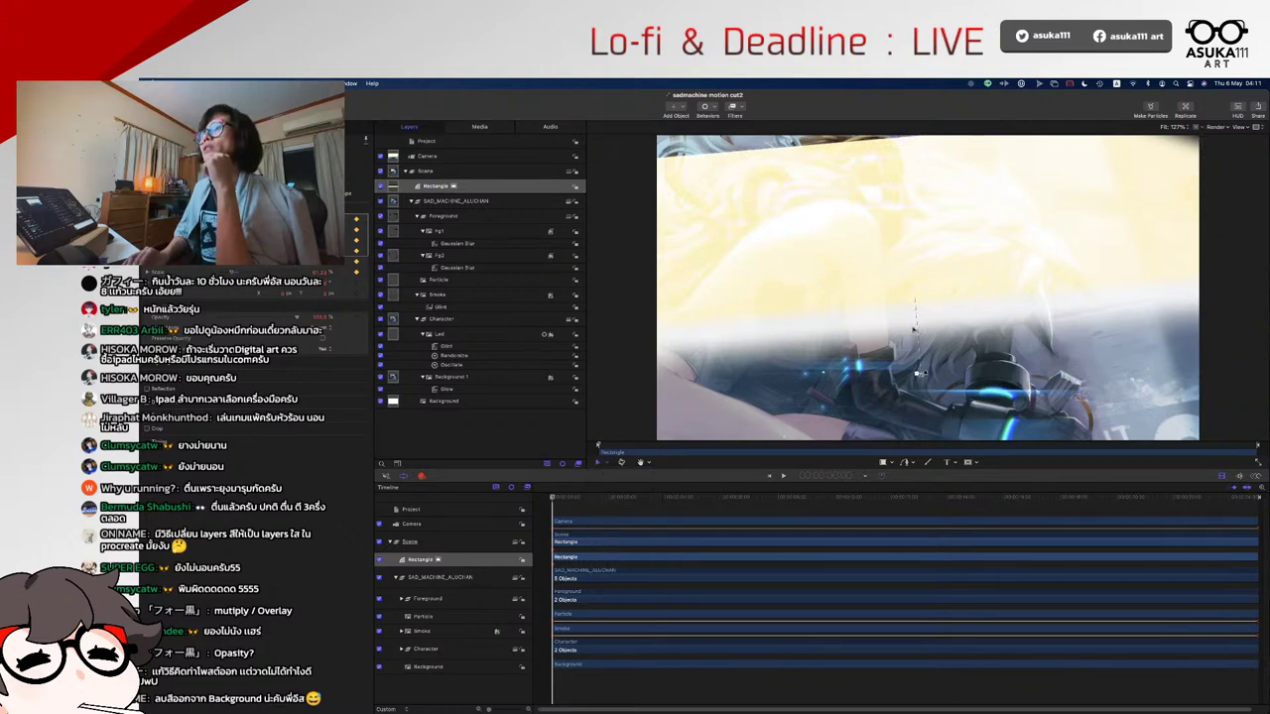
pyautogui.moveTo(896, 198)
pyautogui.mouseDown()
pyautogui.moveTo(912, 249)
pyautogui.moveTo(901, 176)
pyautogui.mouseUp()
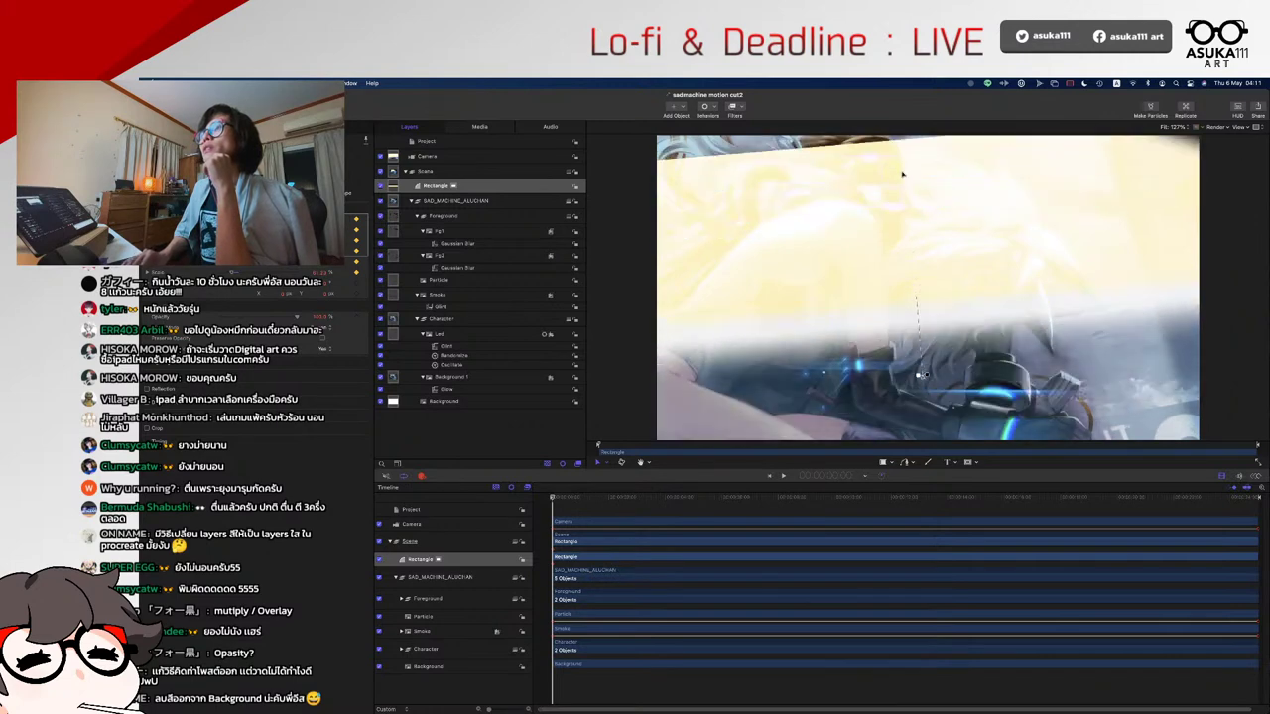
pyautogui.moveTo(916, 296); pyautogui.dragTo(903, 173)
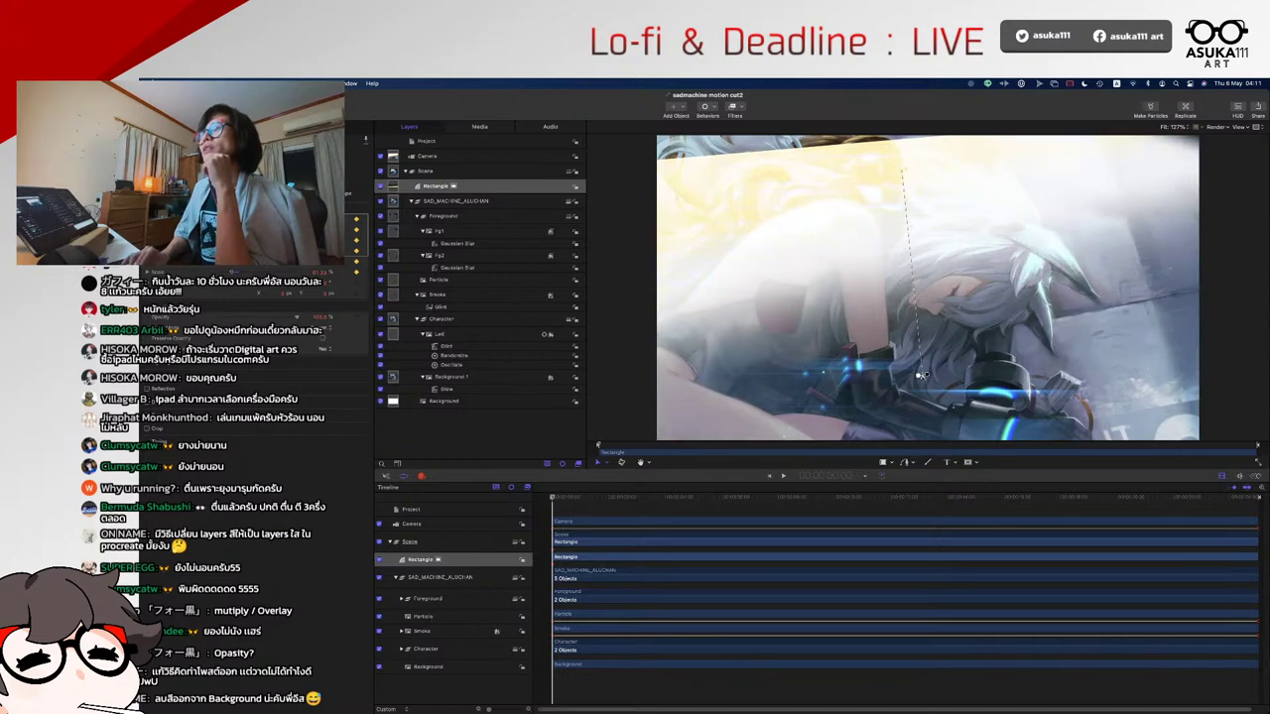
pyautogui.moveTo(920, 375); pyautogui.dragTo(920, 375)
pyautogui.moveTo(844, 344); pyautogui.dragTo(837, 226)
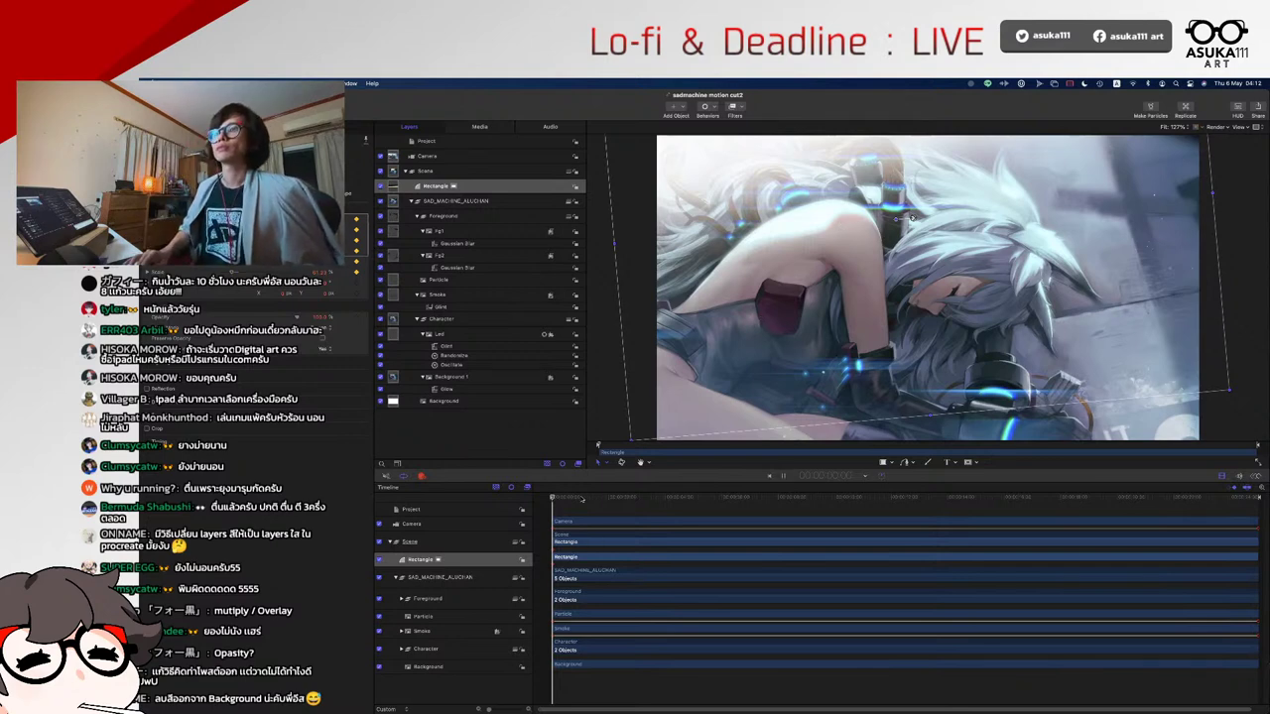
# - Preview the light briefly and add a Randomize parameter behavior to the Rectangle's opacity
pyautogui.press('space')
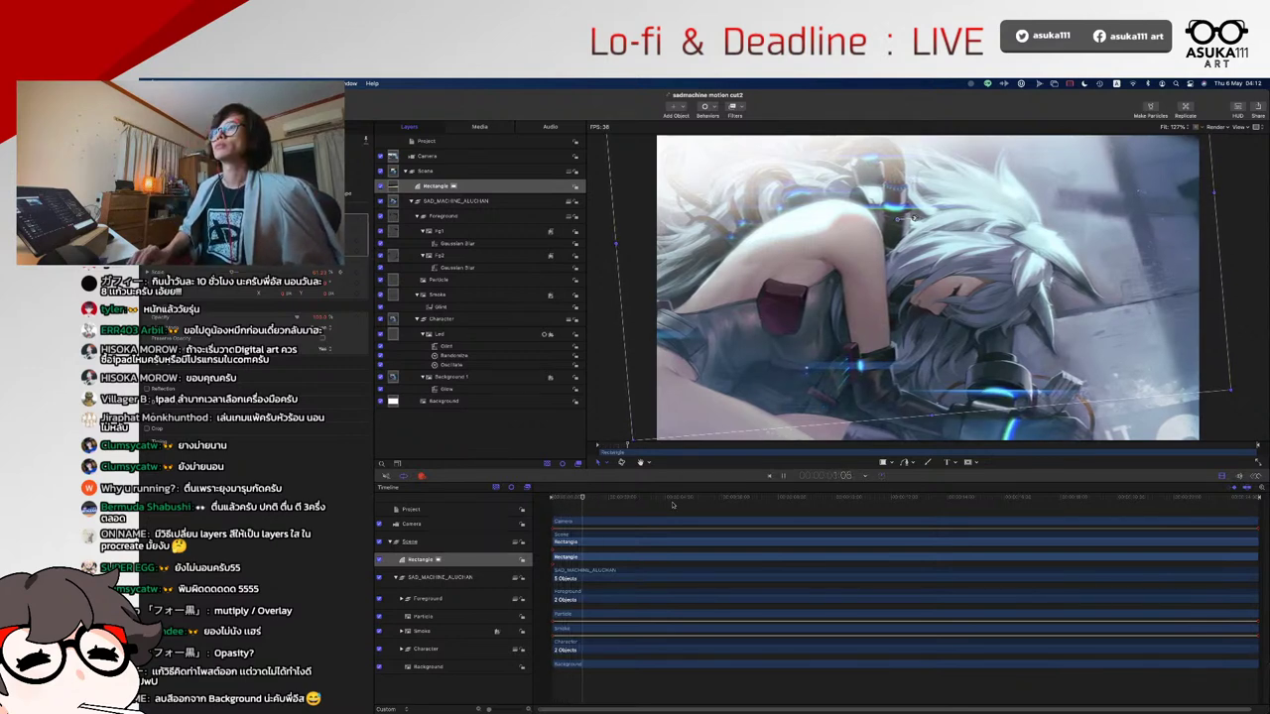
pyautogui.press('space')
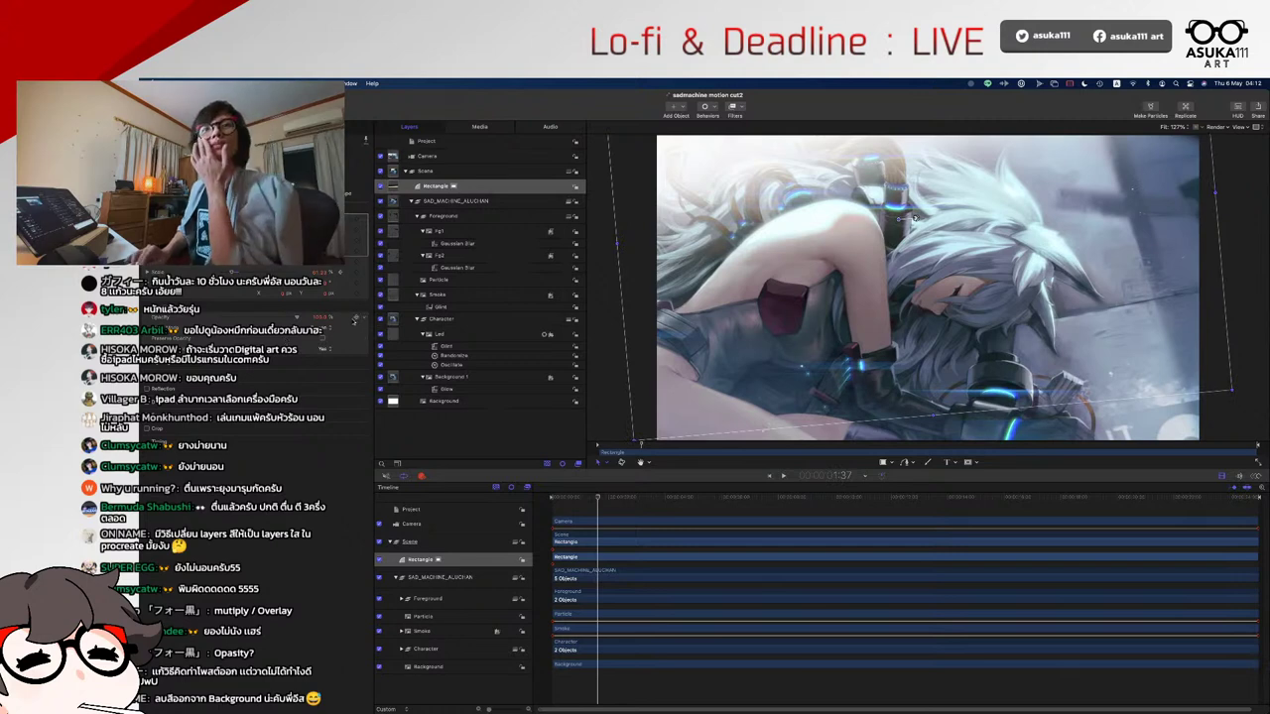
pyautogui.click(357, 318)
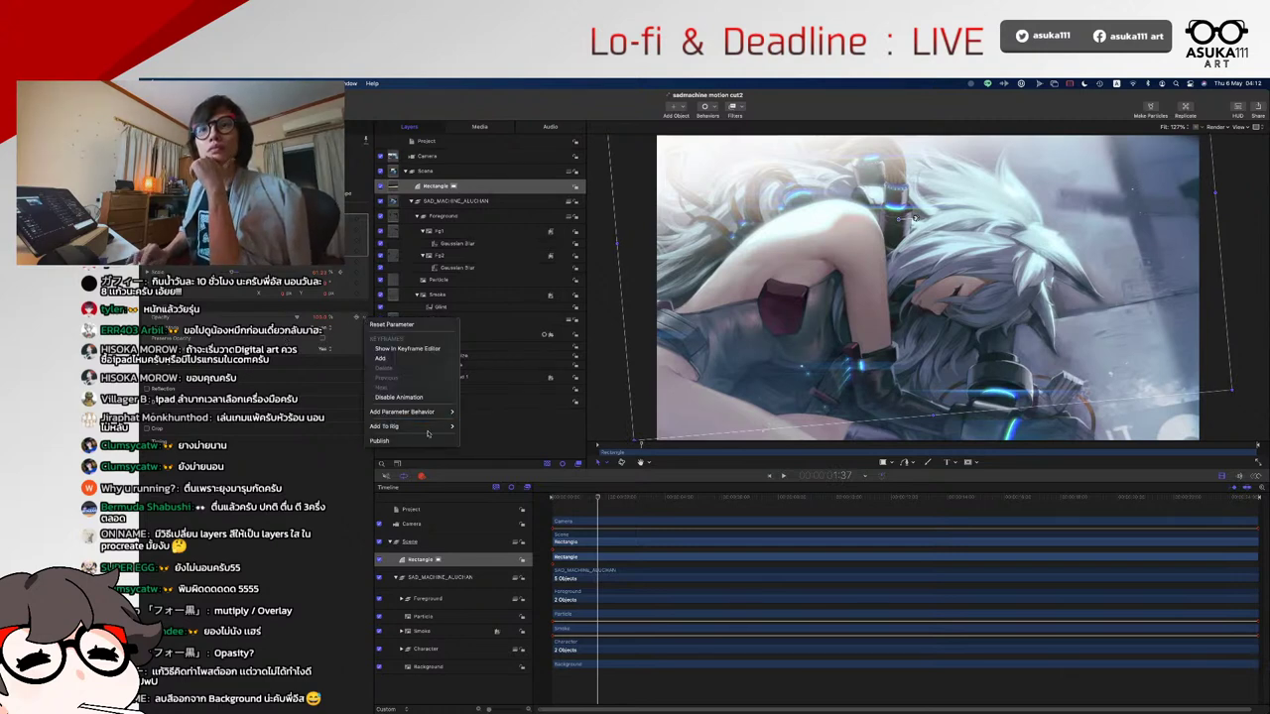
pyautogui.moveTo(436, 430)
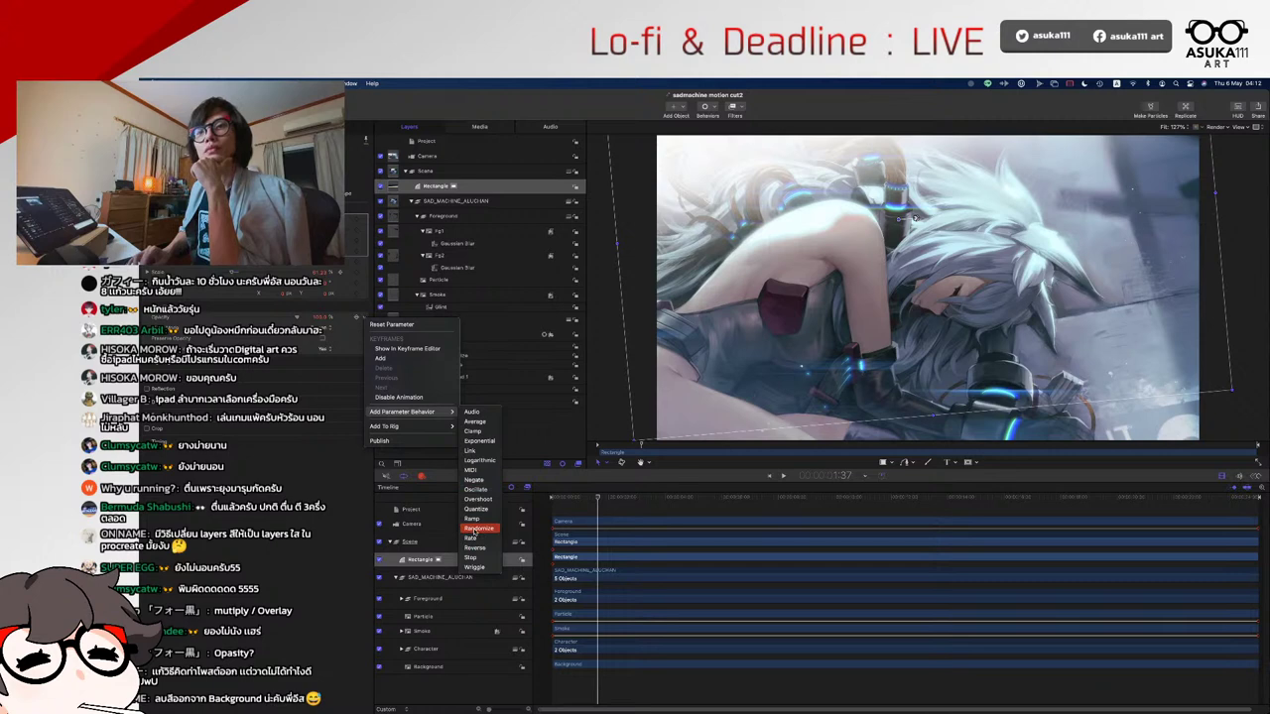
pyautogui.click(476, 529)
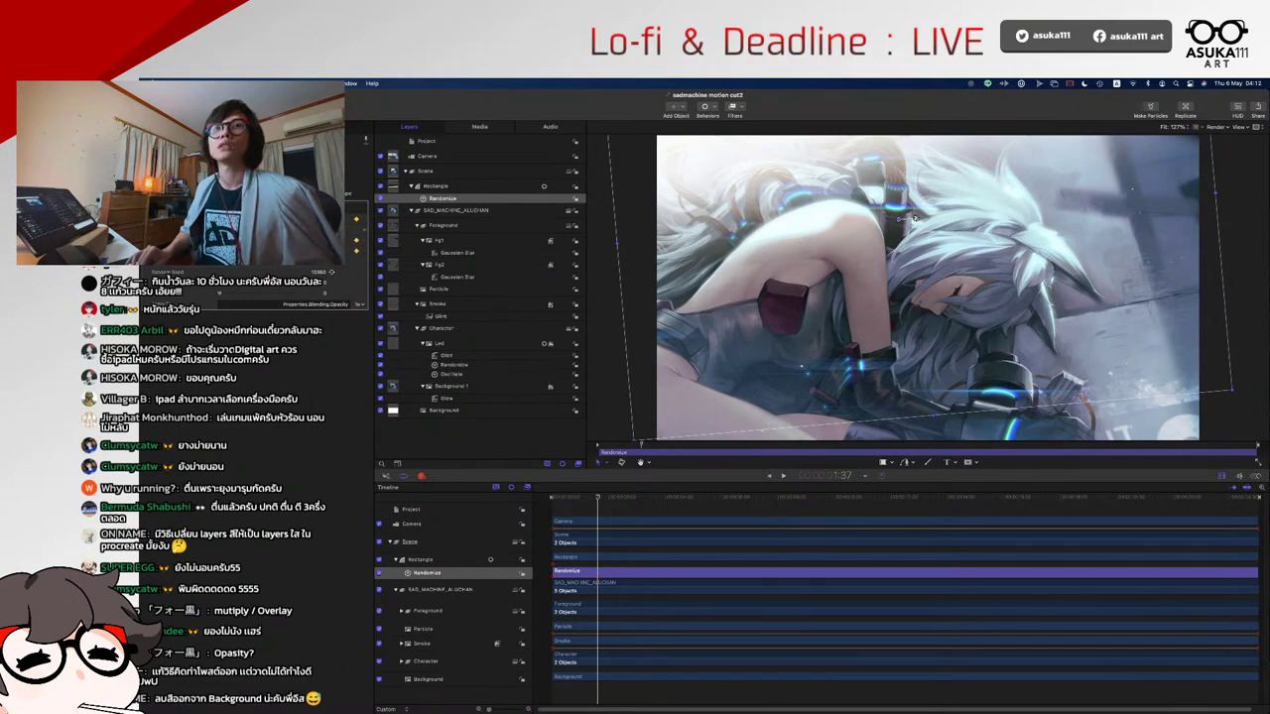
# - Play the shot back from near the start to check the randomized opacity of the light overlay
pyautogui.click(558, 498)
pyautogui.press('space')
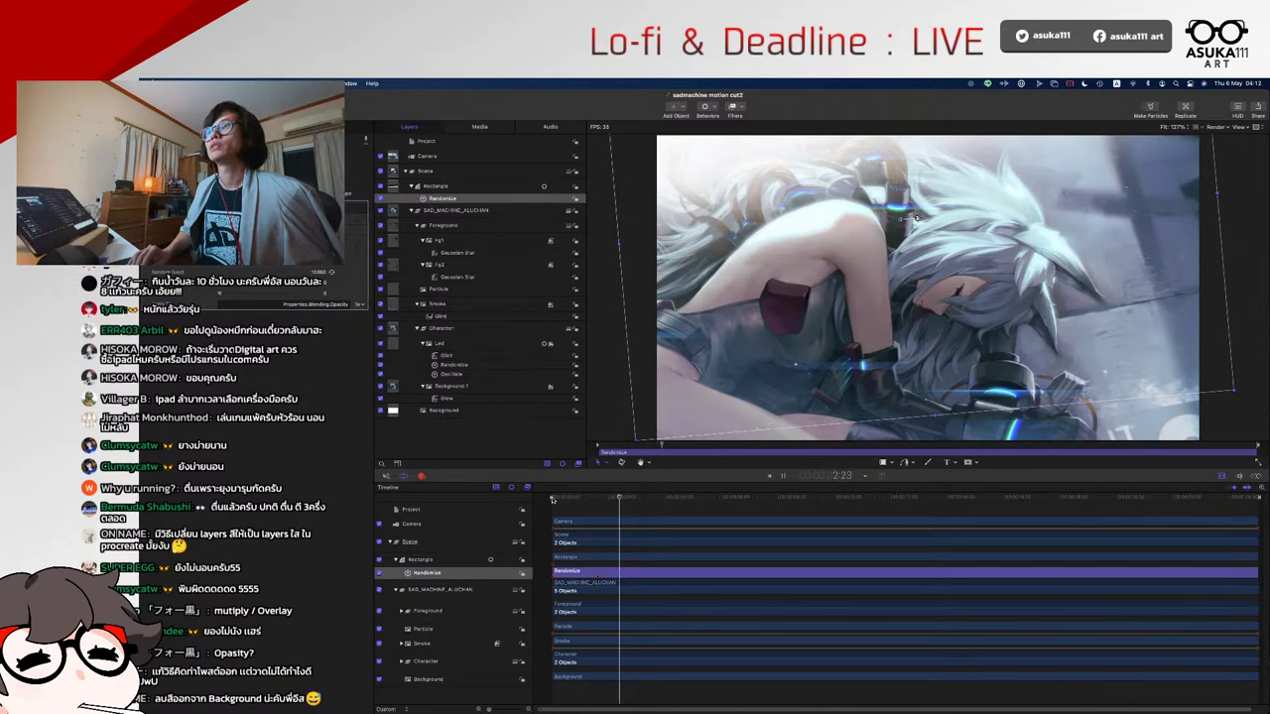
pyautogui.press('space')
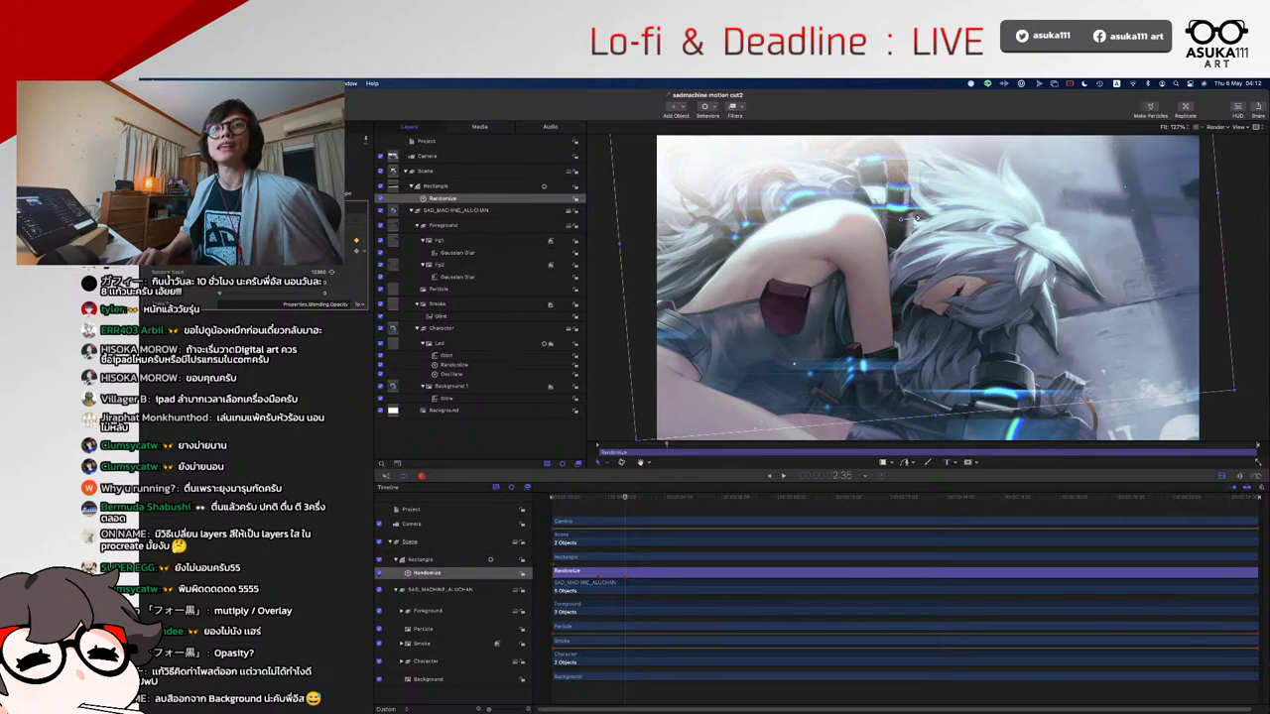
pyautogui.click(561, 500)
pyautogui.press('space')
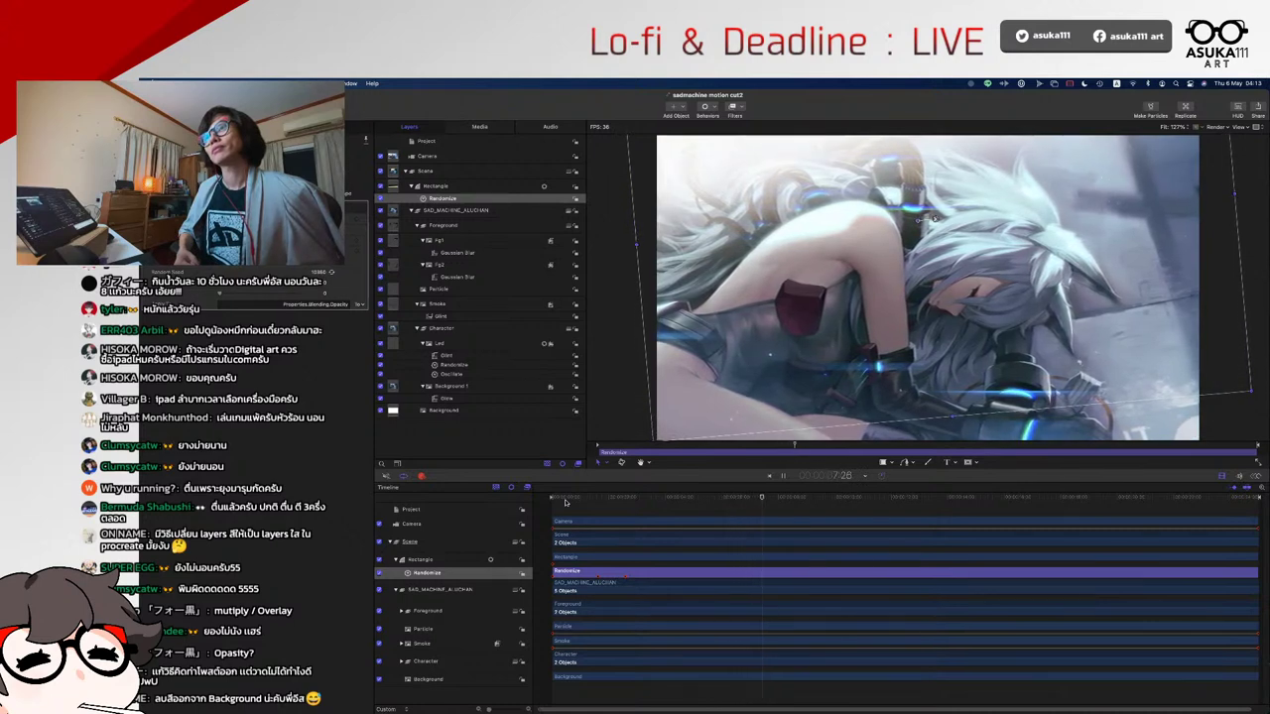
pyautogui.press('space')
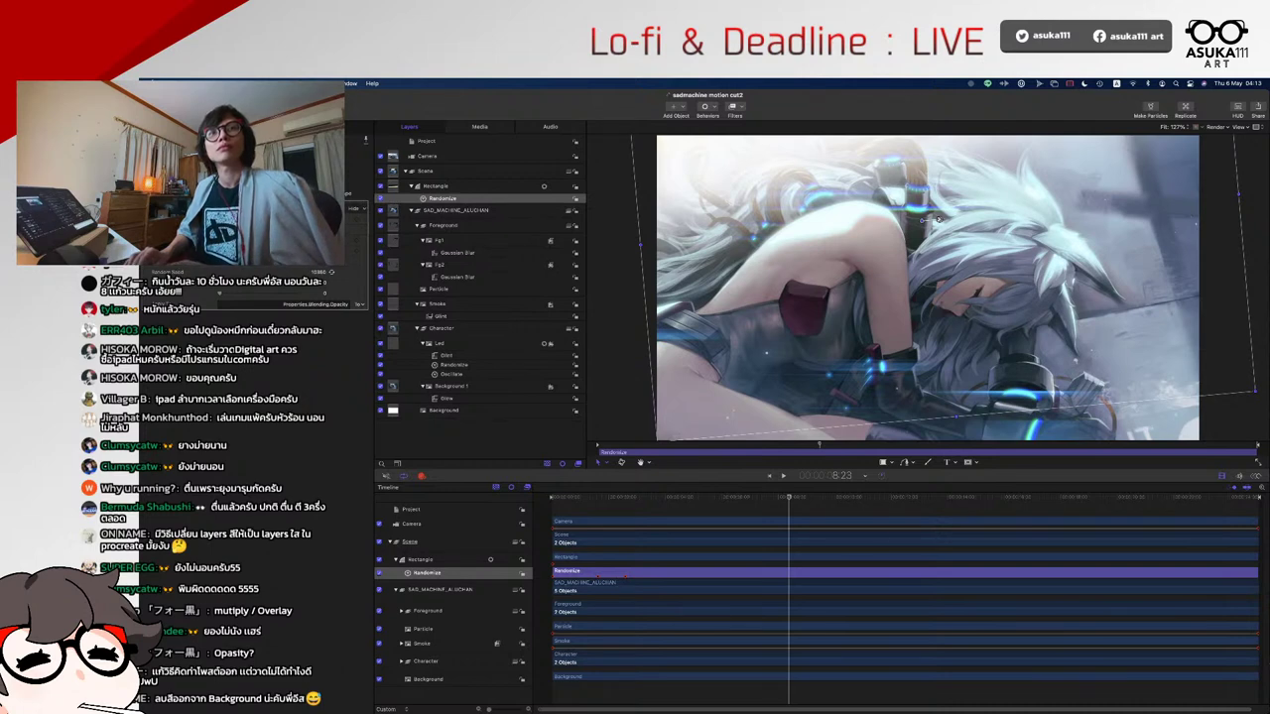
# - Replace the Randomize behavior on the light Rectangle's opacity with an Oscillate parameter behavior
pyautogui.press('Delete')
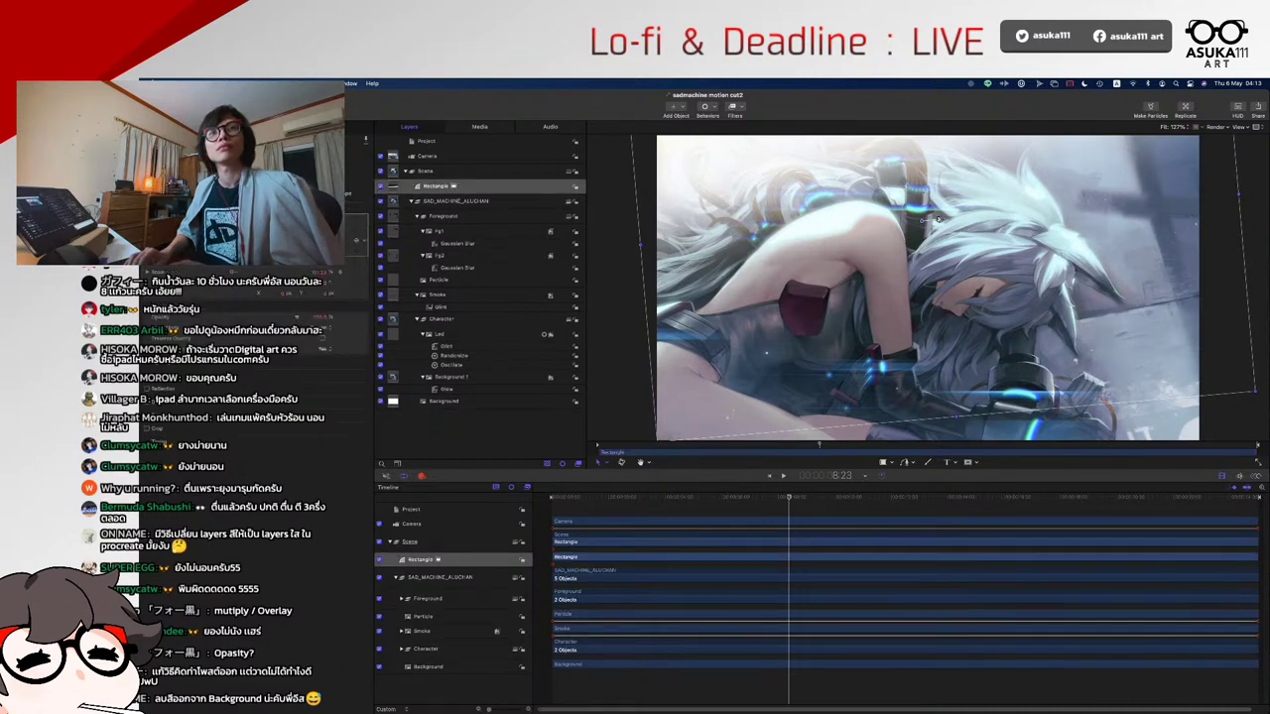
pyautogui.rightClick(359, 324)
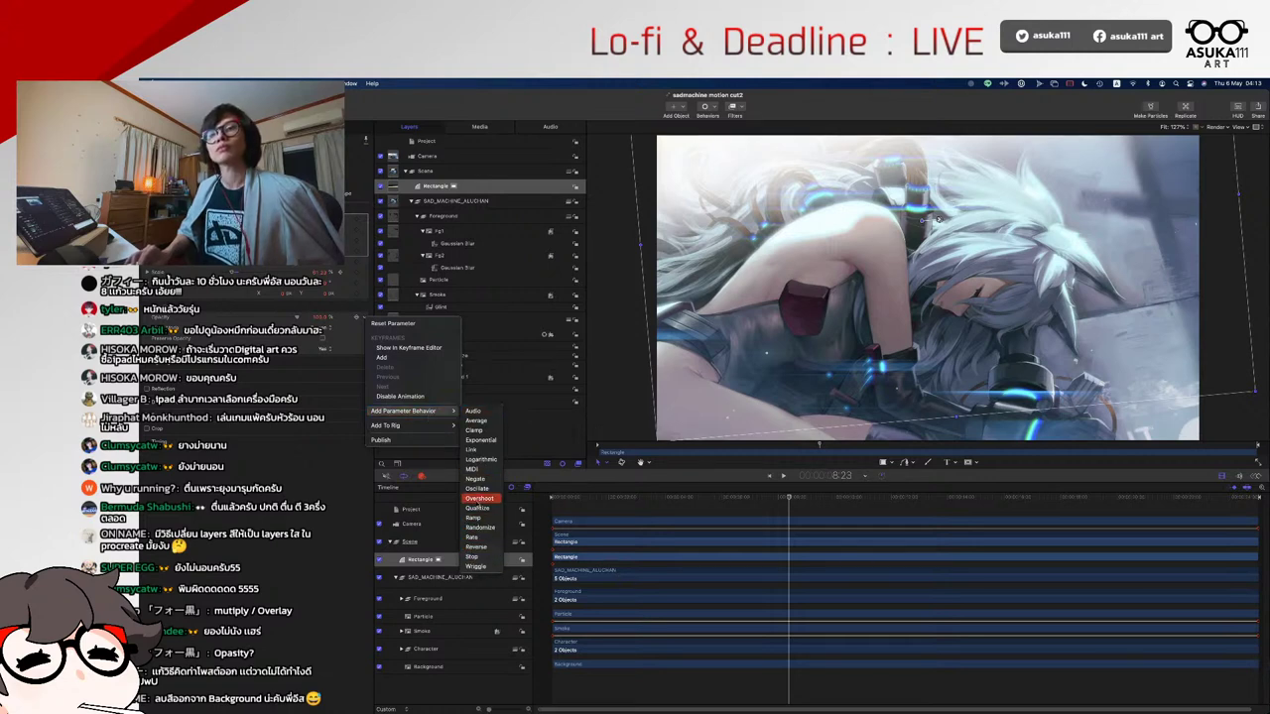
pyautogui.click(477, 489)
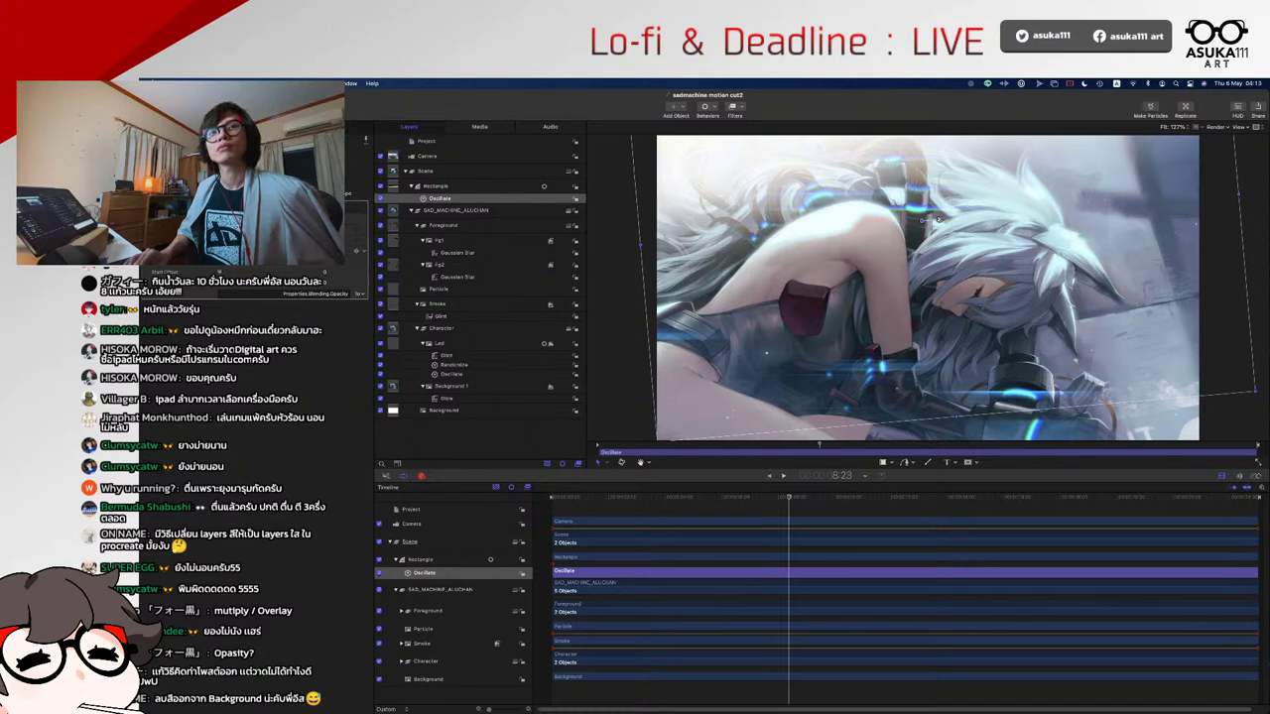
# - Play the shot back from the start and check the oscillating light through to the last frame
pyautogui.moveTo(572, 501)
pyautogui.mouseDown()
pyautogui.moveTo(679, 516)
pyautogui.moveTo(557, 520)
pyautogui.mouseUp()
pyautogui.press('space')
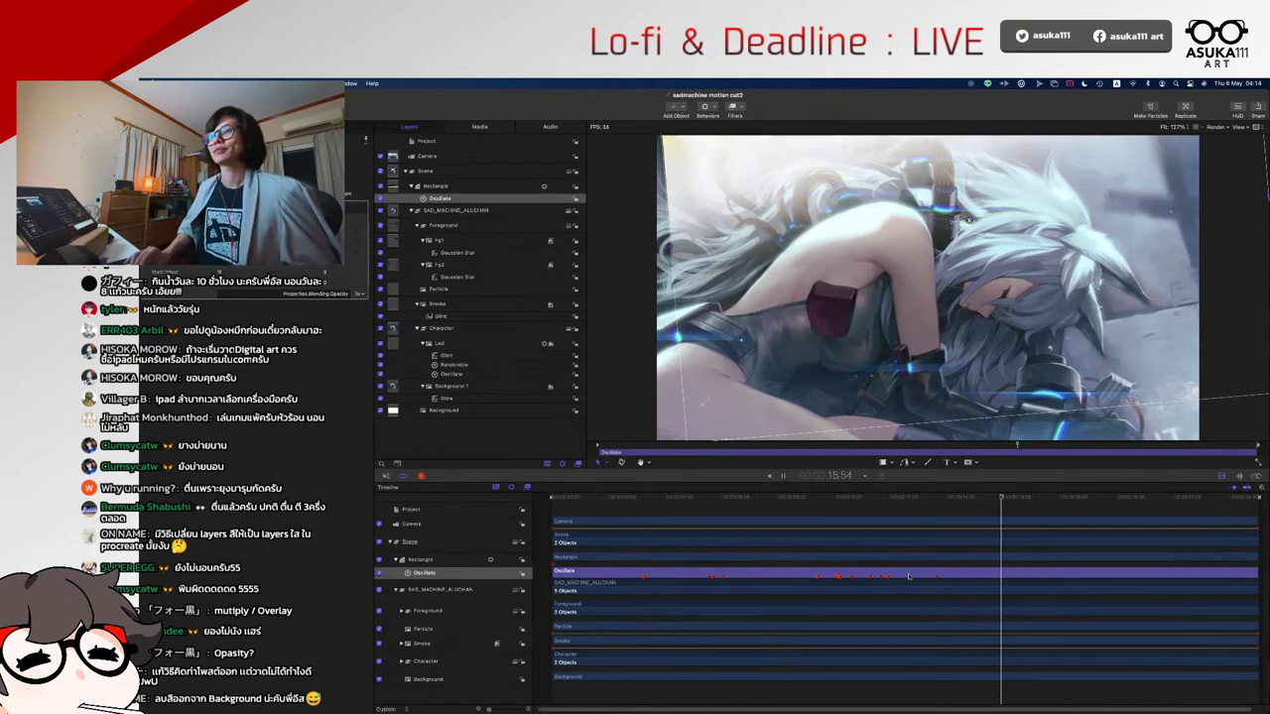
pyautogui.press('space')
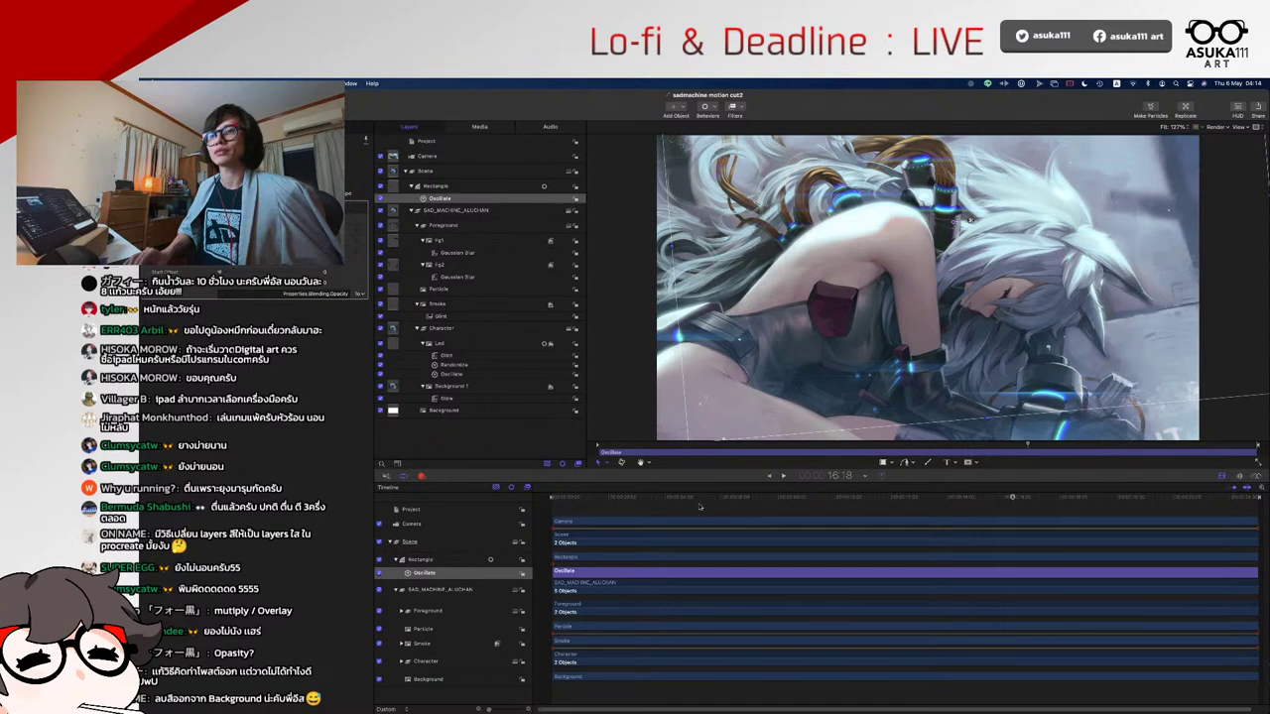
pyautogui.moveTo(626, 498); pyautogui.dragTo(1266, 559)
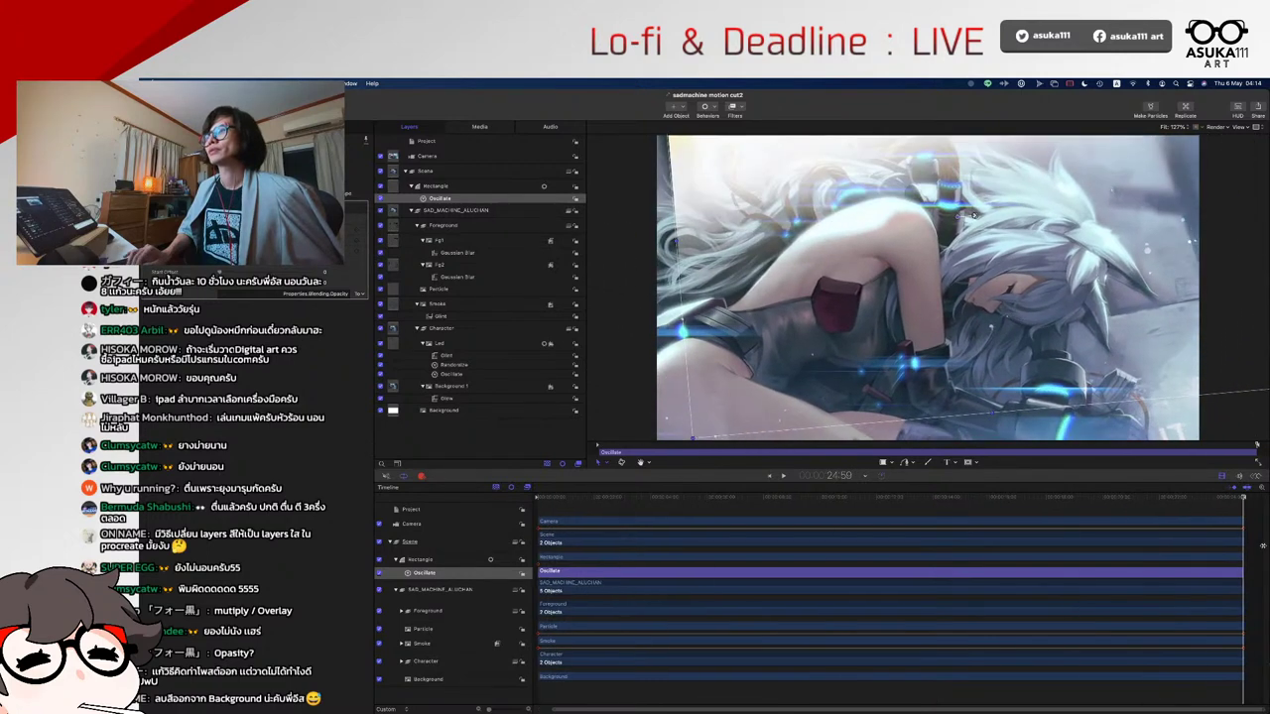
# - Shift the light Rectangle leftward on the canvas and scrub the shot to check the glow, undoing the accidental timing shift of the Scene group
pyautogui.moveTo(974, 214); pyautogui.dragTo(871, 270)
pyautogui.press('space')
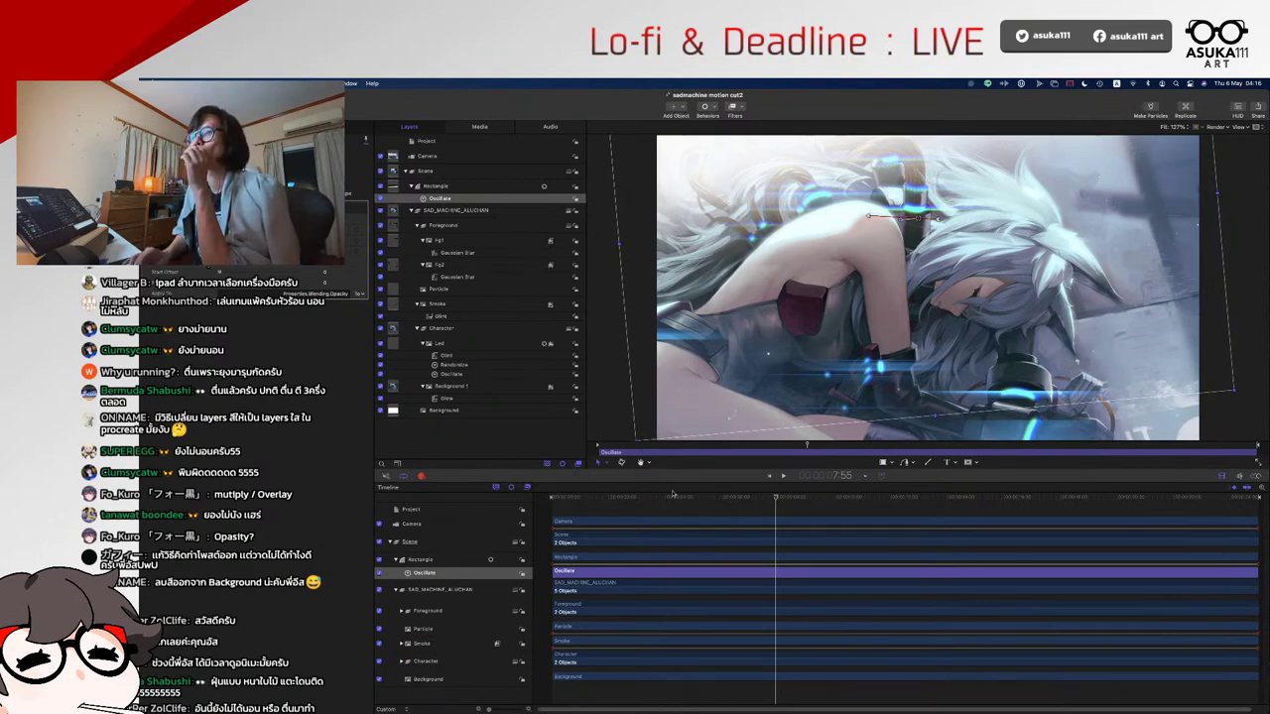
pyautogui.moveTo(786, 498); pyautogui.dragTo(1250, 503)
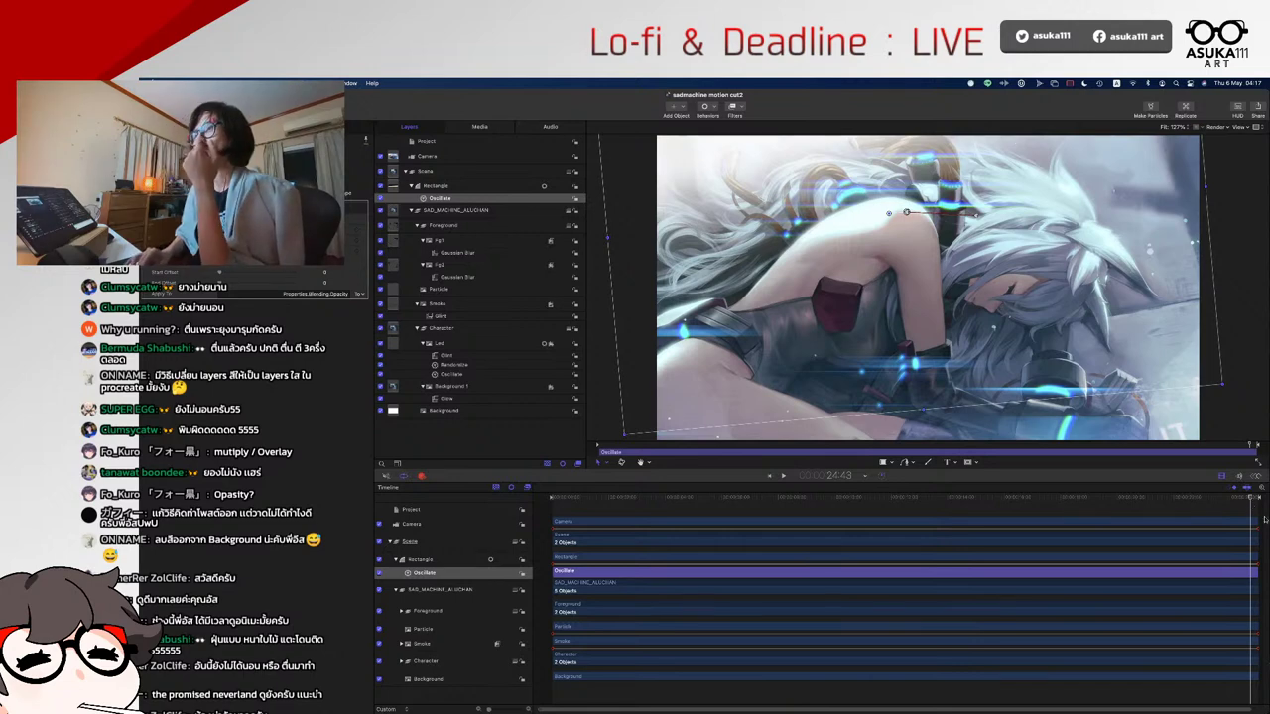
pyautogui.moveTo(1249, 501); pyautogui.dragTo(777, 542)
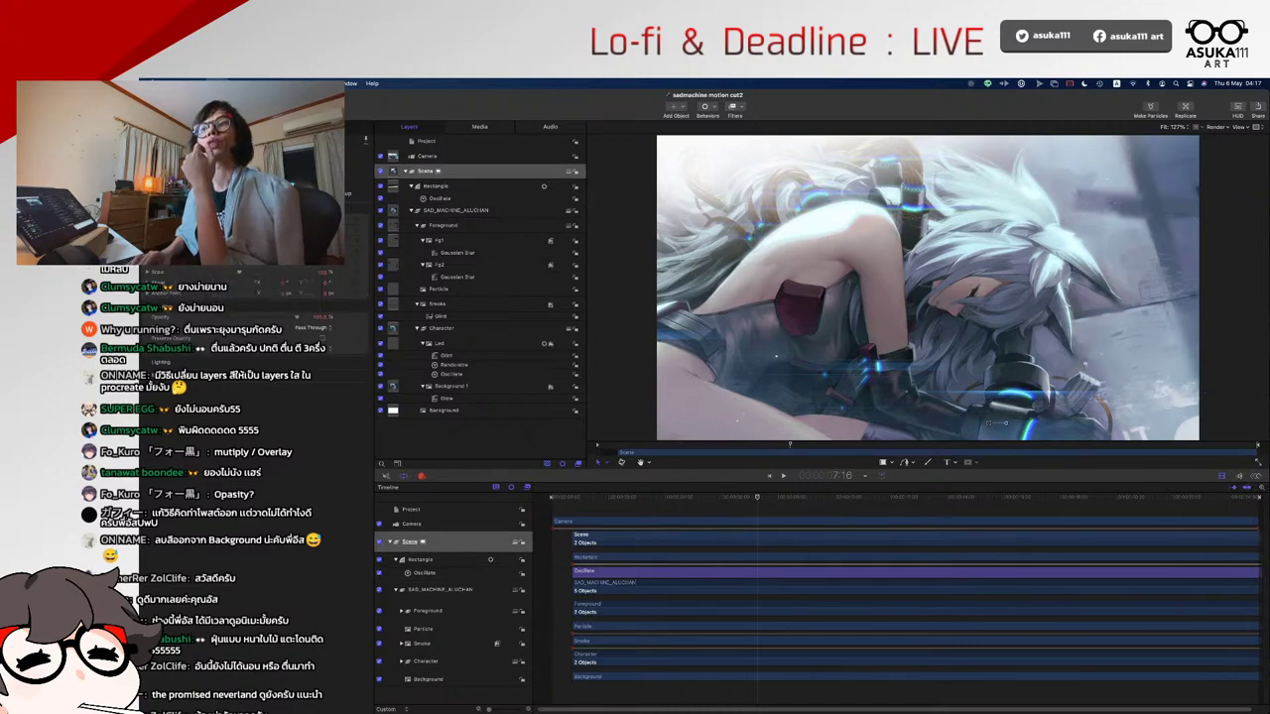
pyautogui.press('super+z')
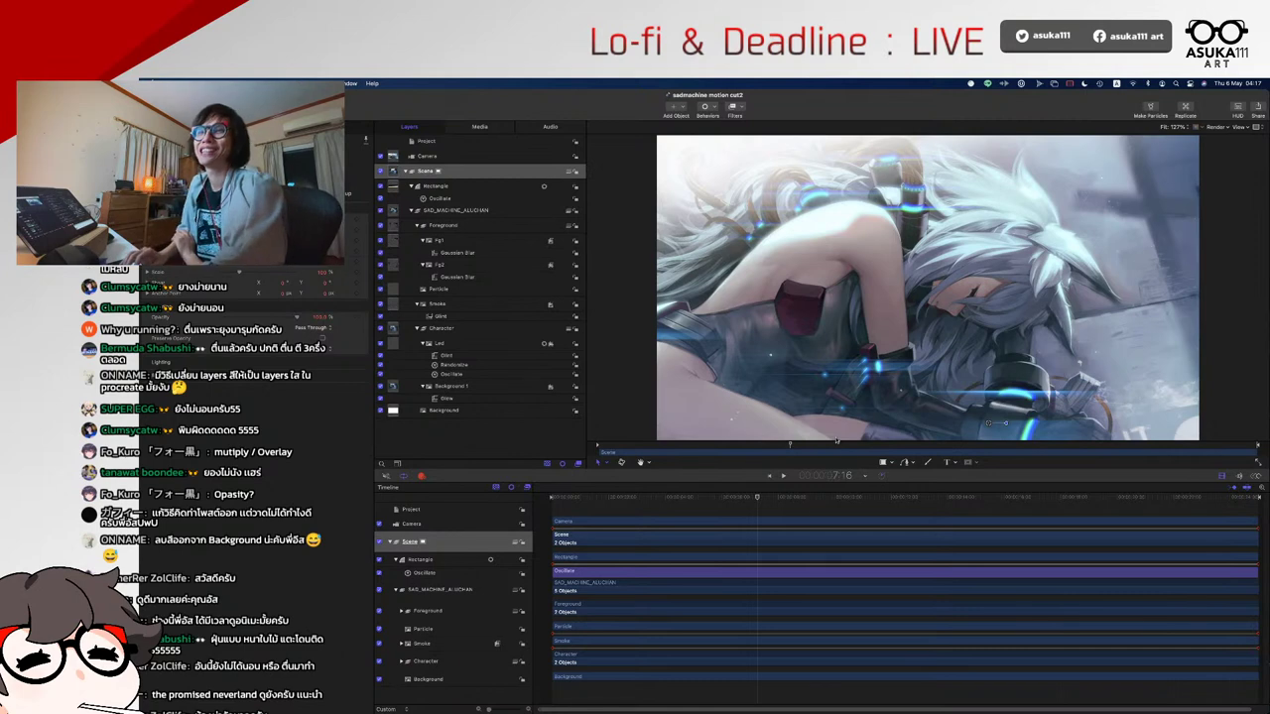
pyautogui.moveTo(887, 498); pyautogui.dragTo(1162, 496)
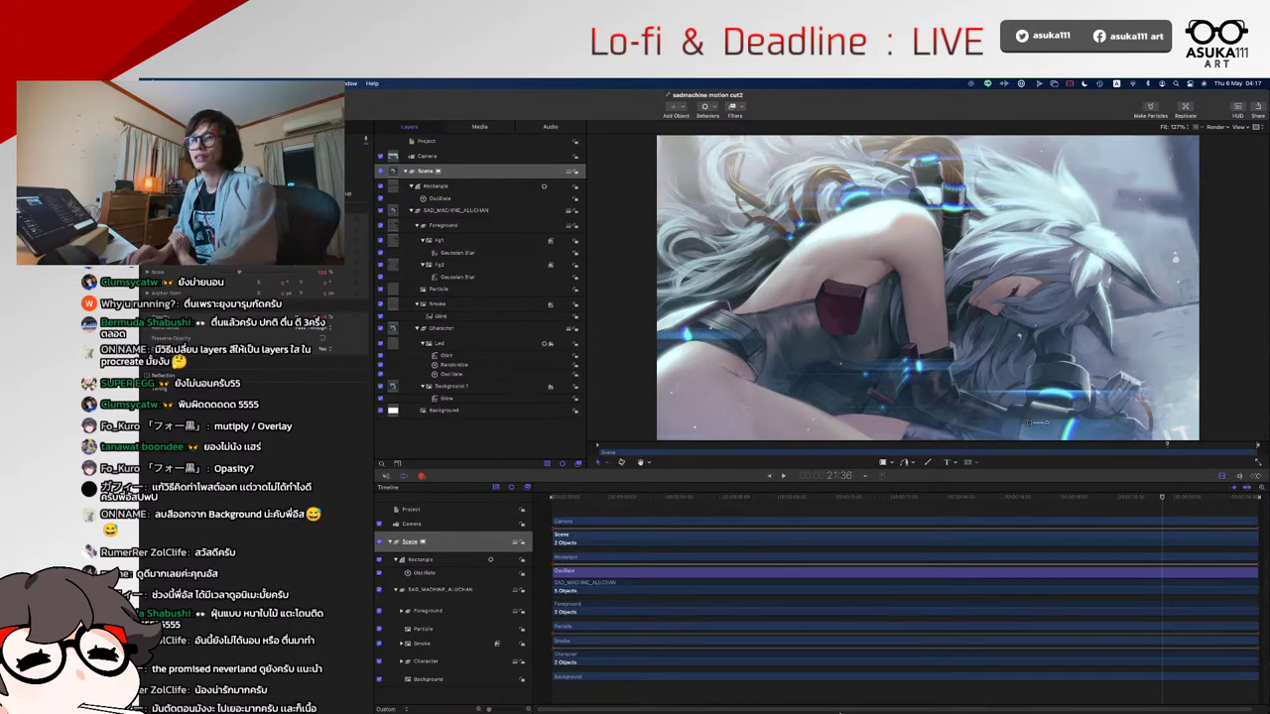
# - Switch to Final Cut Pro and inspect the first long Sad Machine clip in the SAD MACHINE MV timeline
pyautogui.moveTo(754, 706)
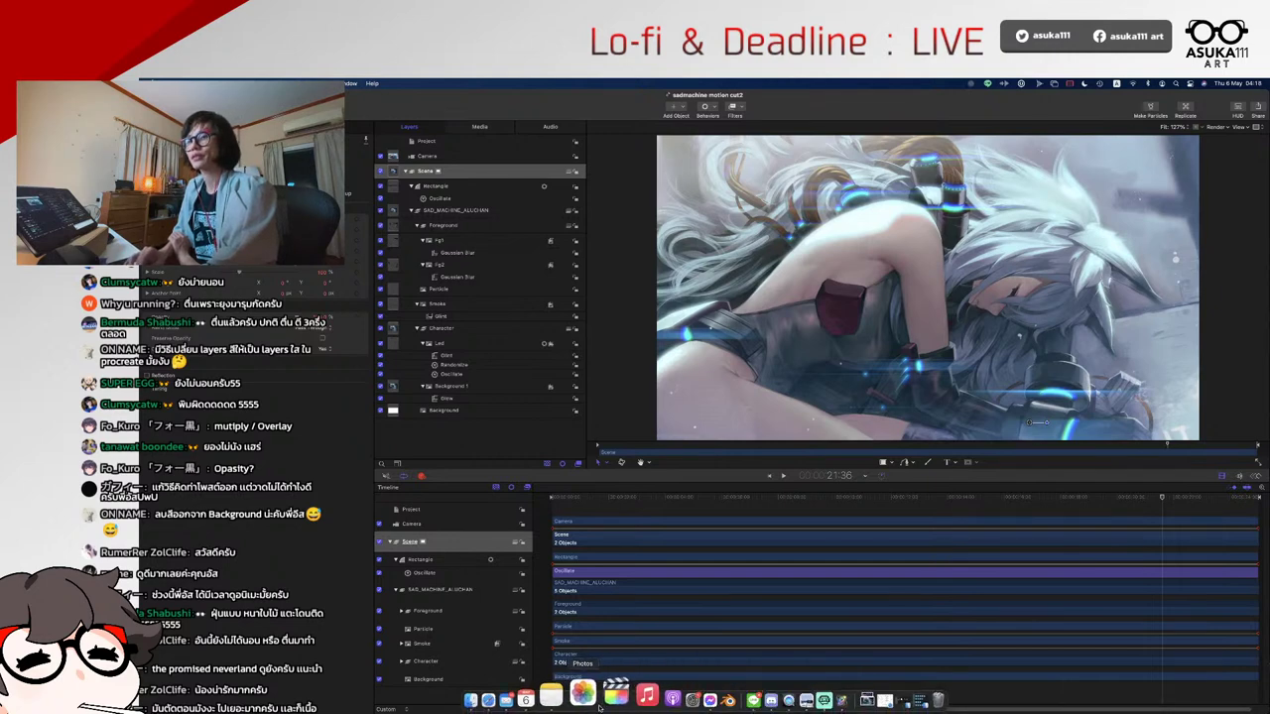
pyautogui.click(598, 704)
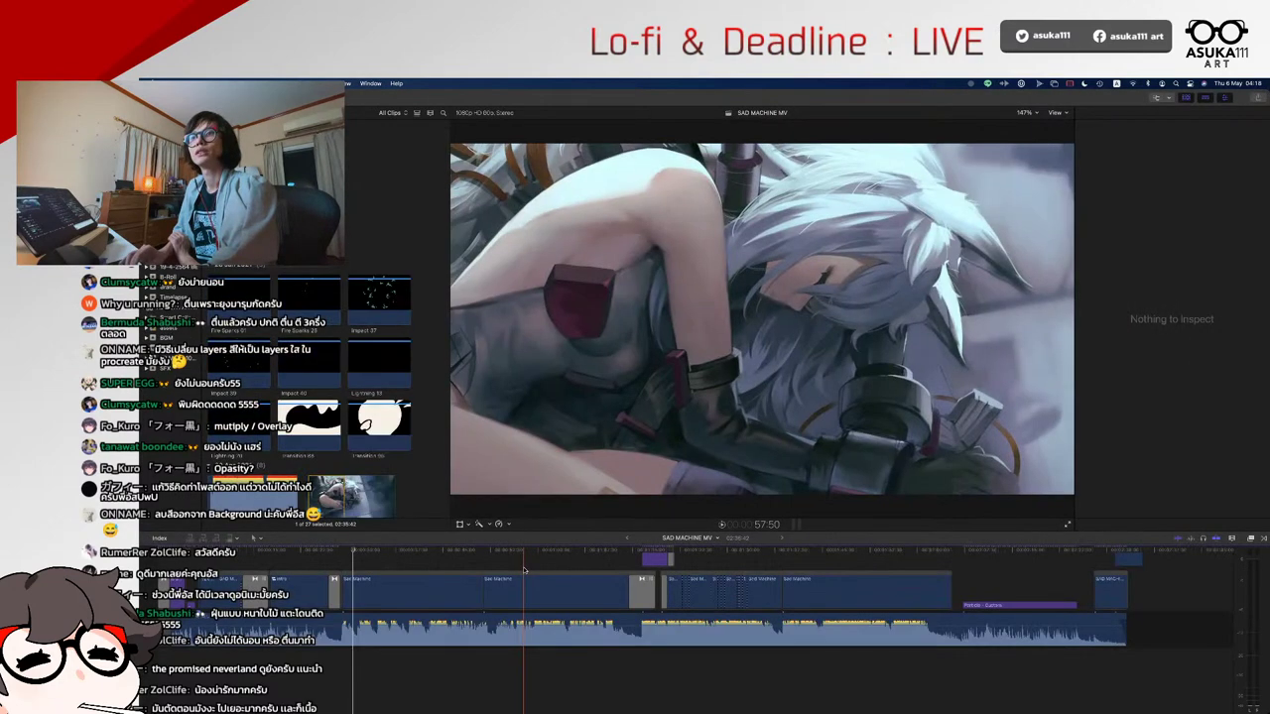
pyautogui.click(392, 586)
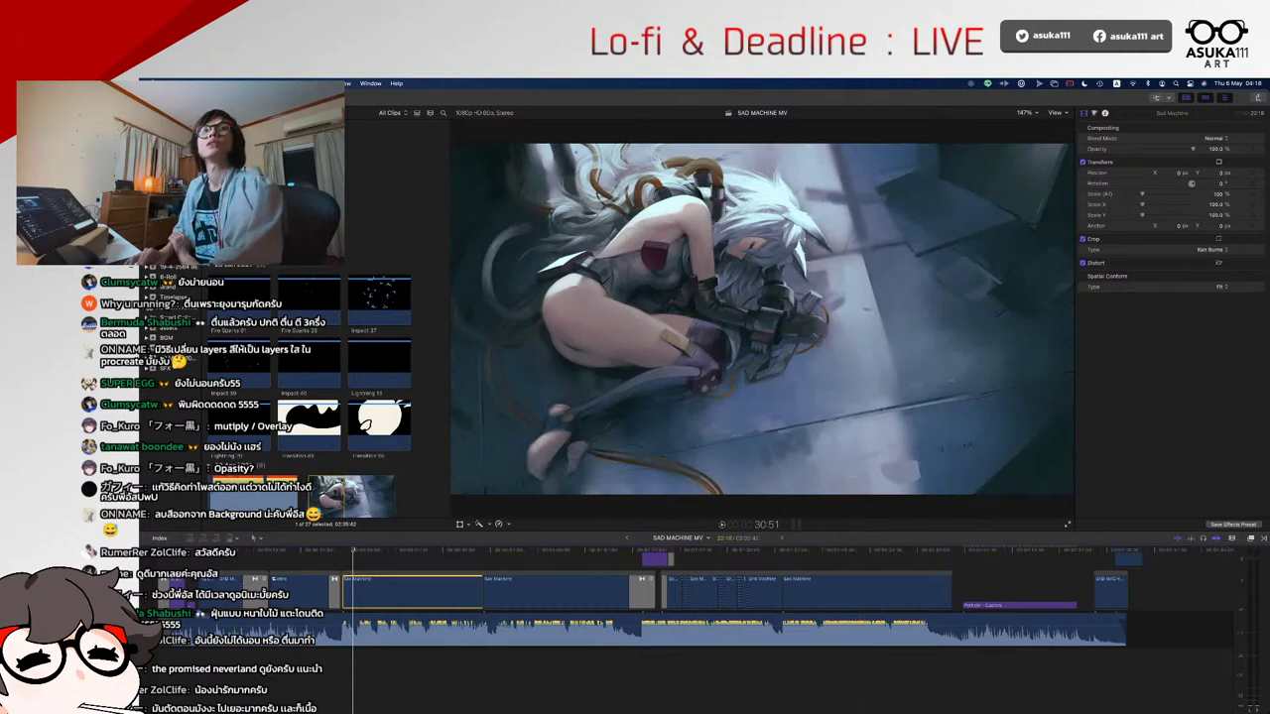
# - Return to Motion and save the project as a new copy named sadmachine motion cut3
pyautogui.press('super+Tab')
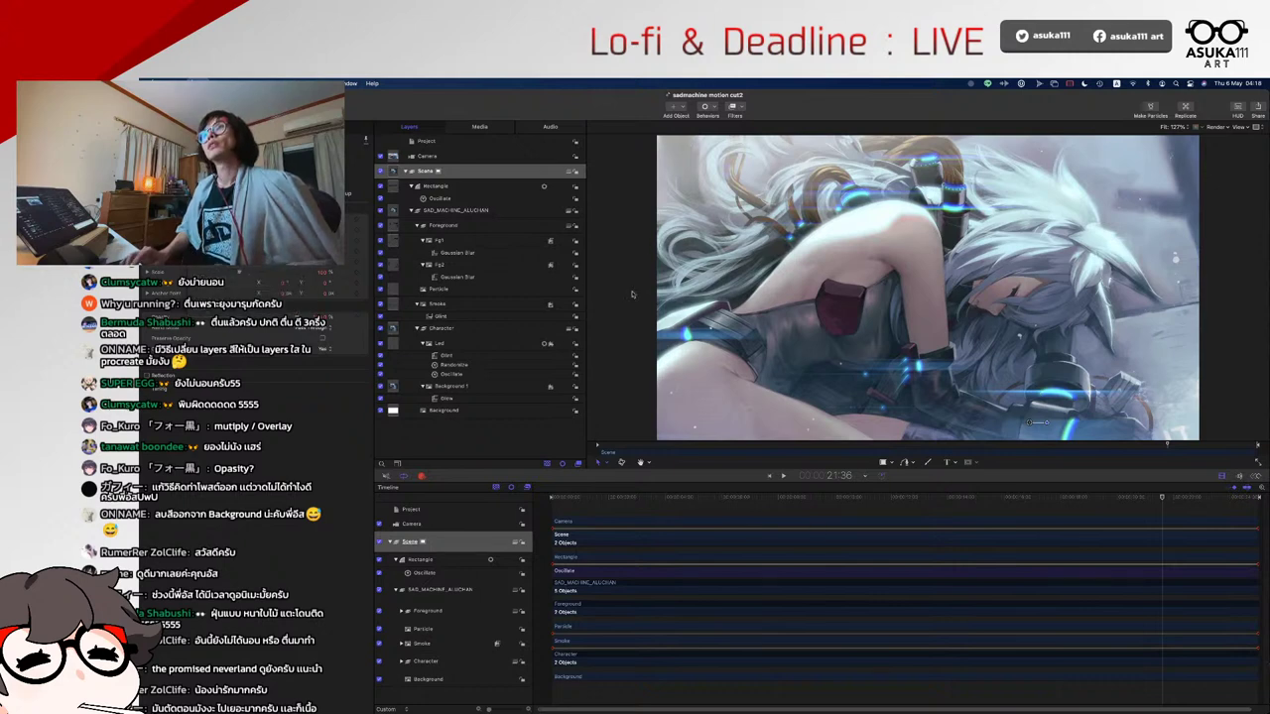
pyautogui.press('super+shift+s')
pyautogui.click(756, 312)
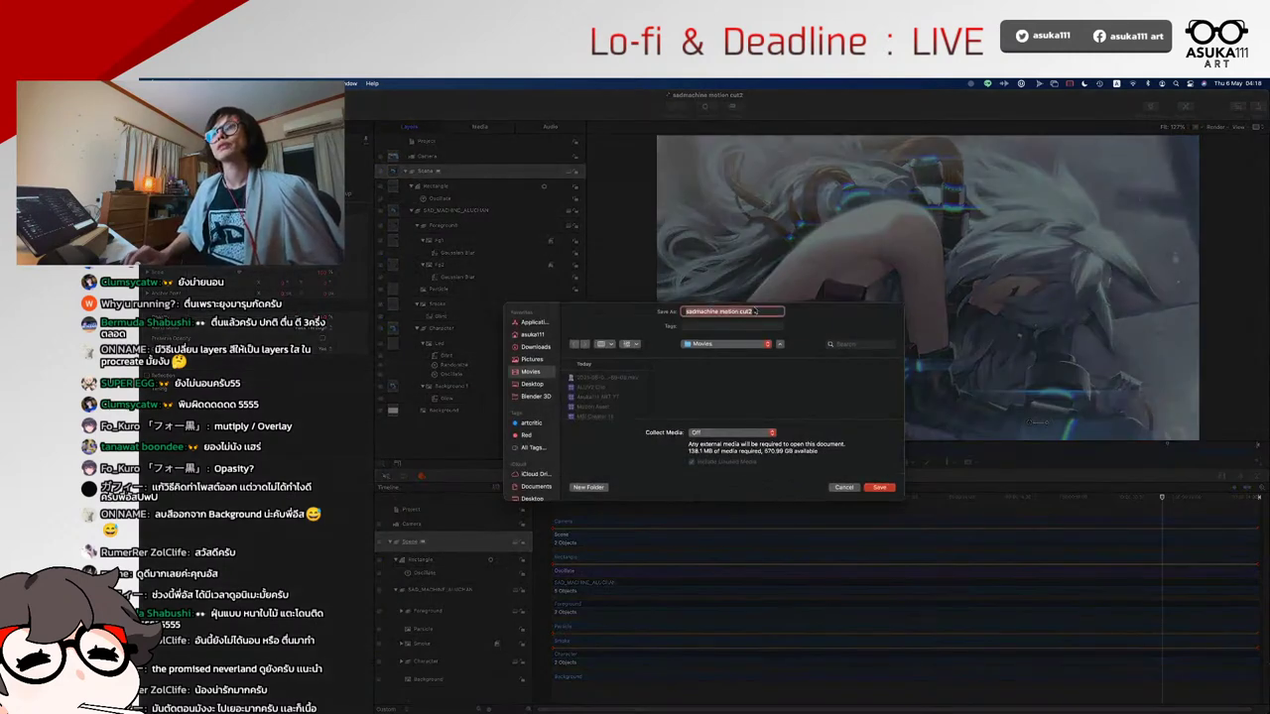
pyautogui.press('BackSpace')
pyautogui.write('3')
pyautogui.press('Return')
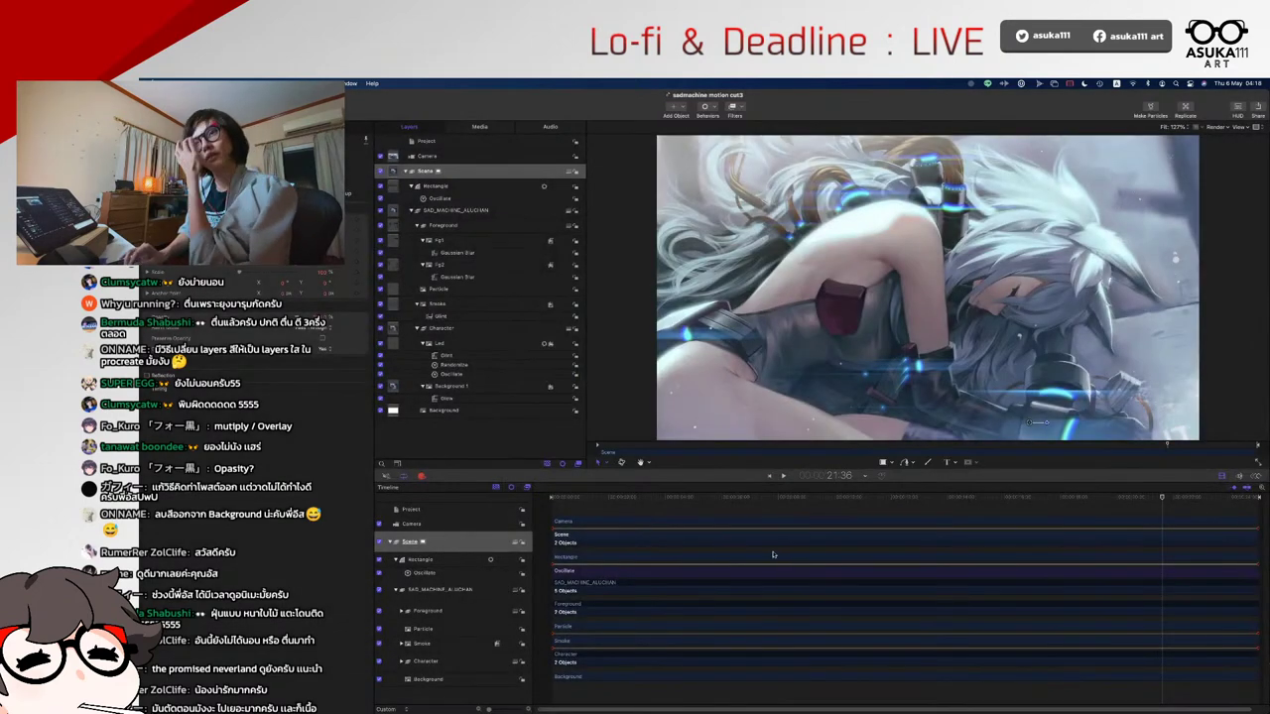
# - Select the Camera at the first frame and pull it back to a wider framing of the whole character
pyautogui.press('Home')
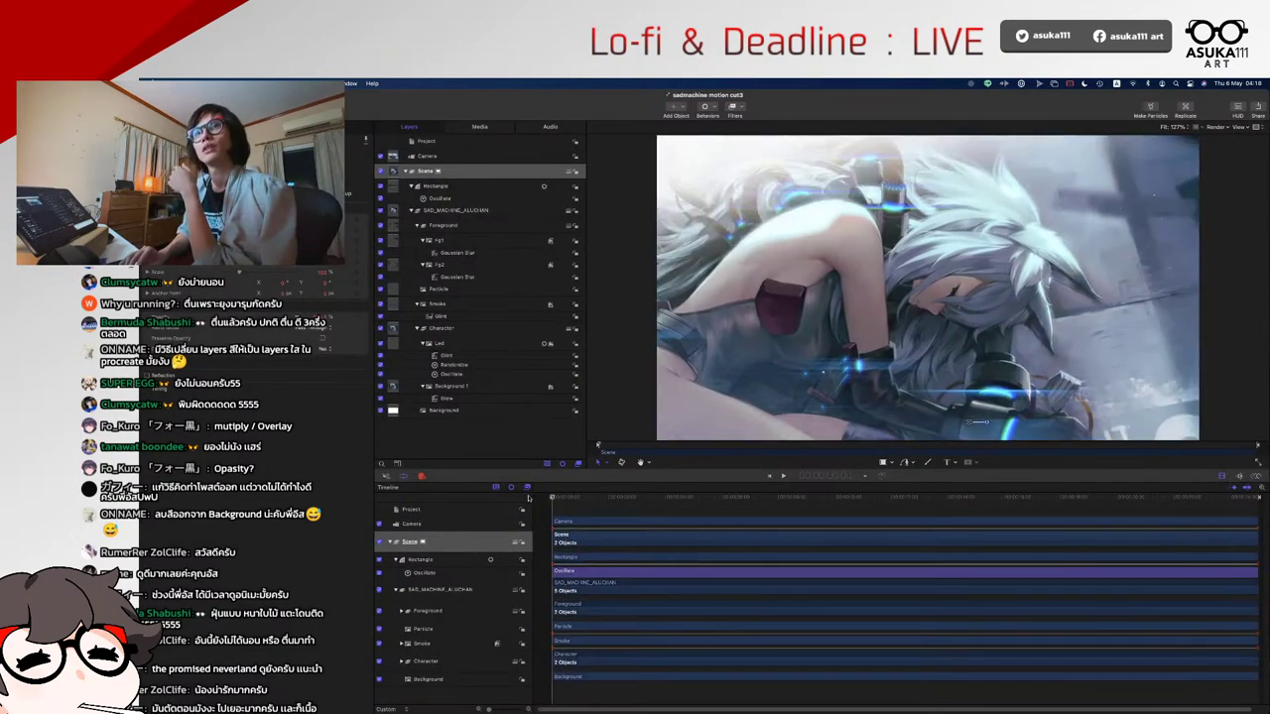
pyautogui.doubleClick(435, 524)
pyautogui.click(425, 560)
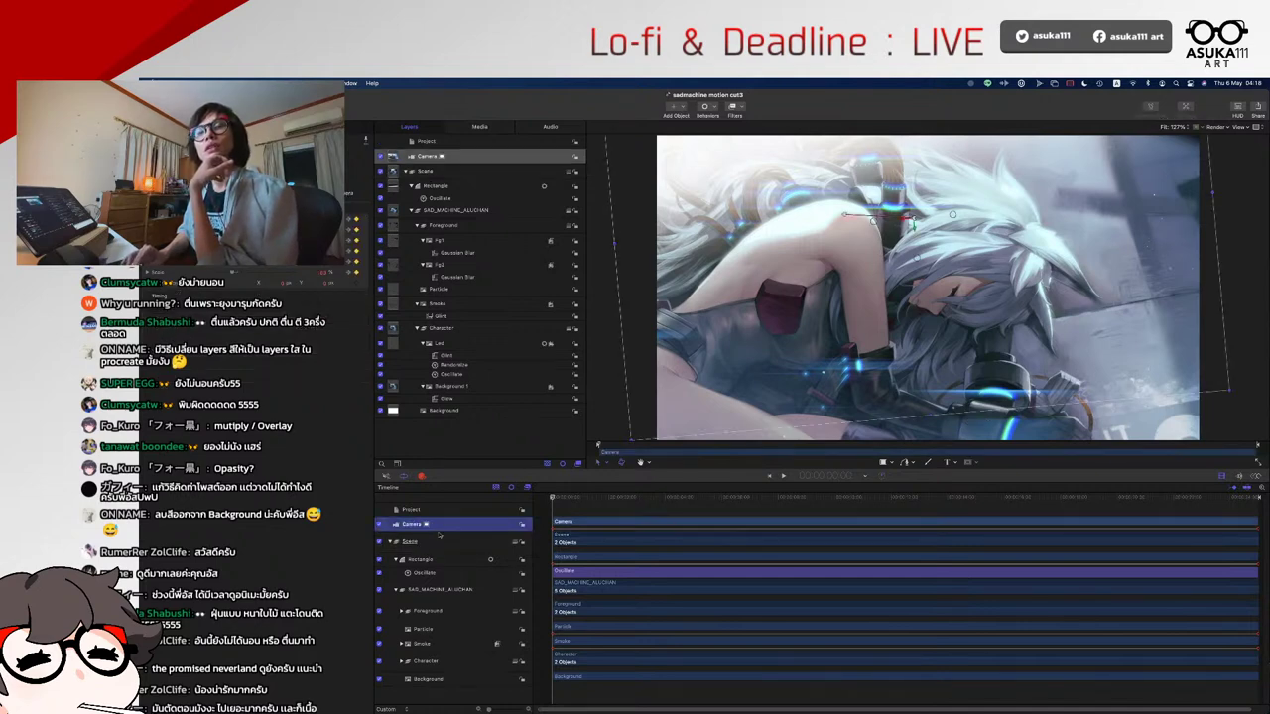
pyautogui.click(451, 525)
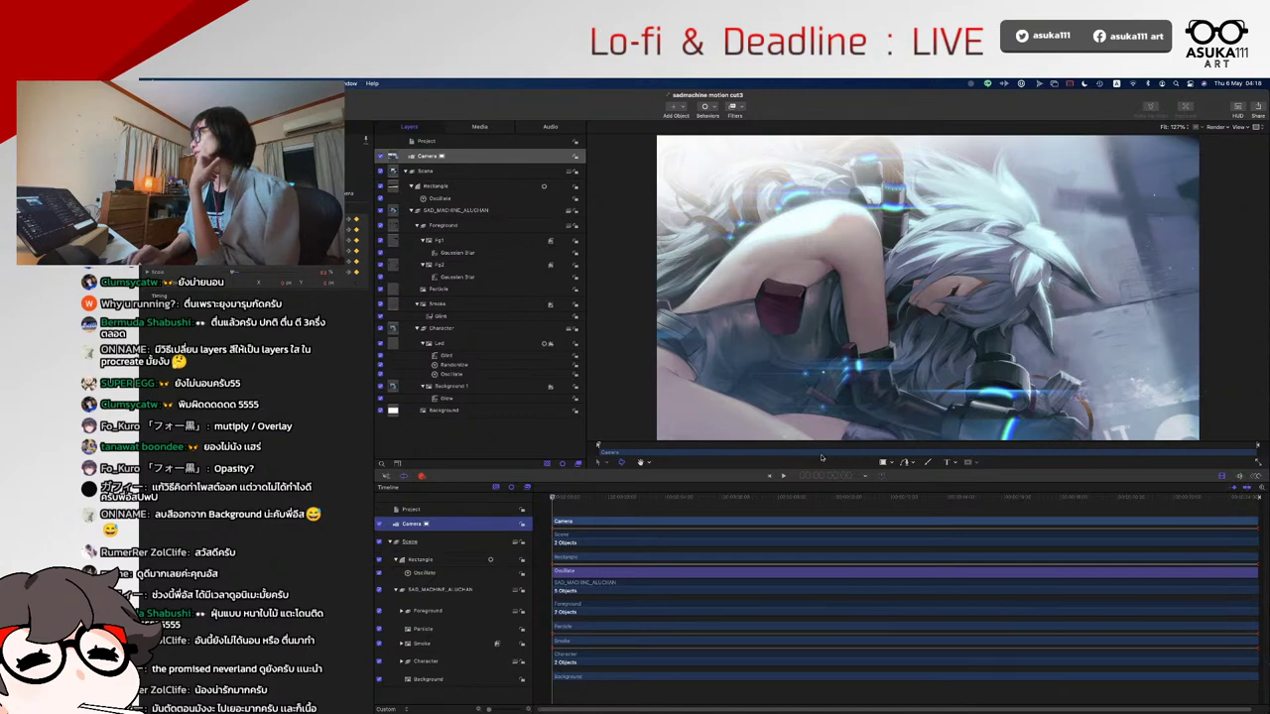
pyautogui.click(1238, 106)
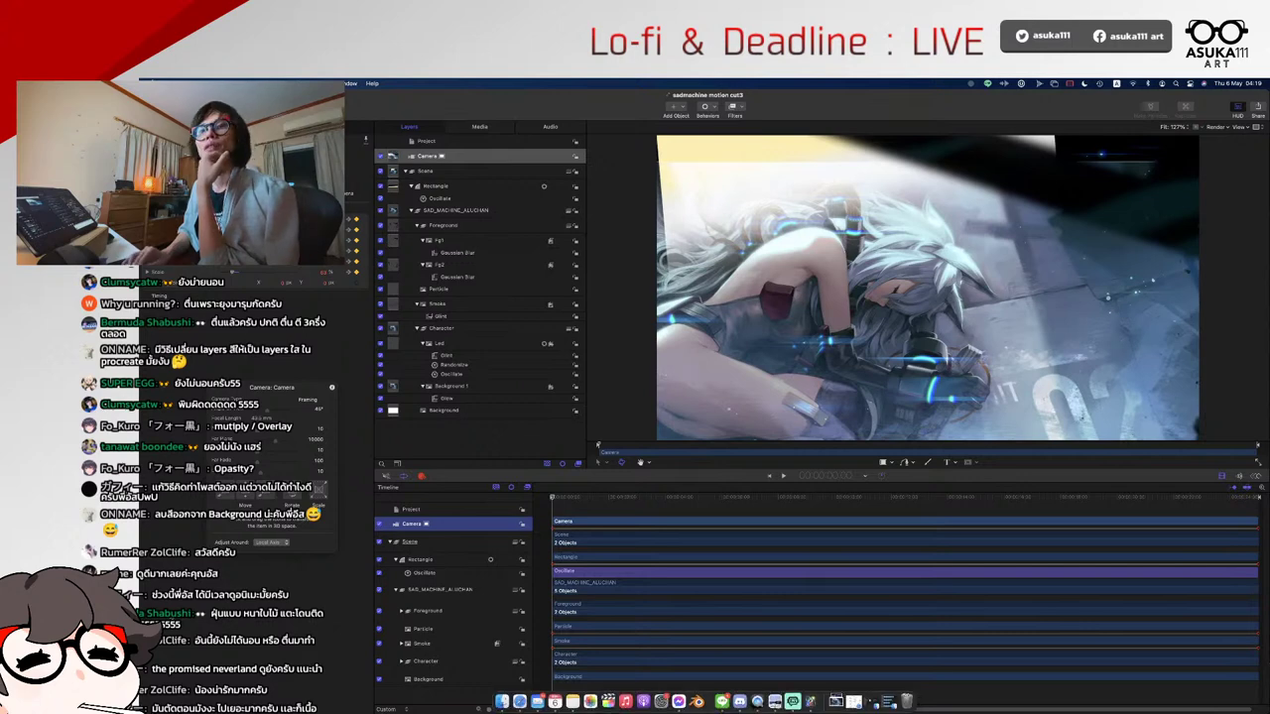
# - Enlarge the light Rectangle across the wider frame and reposition the Background image behind the artwork to cover the upper area
pyautogui.click(452, 559)
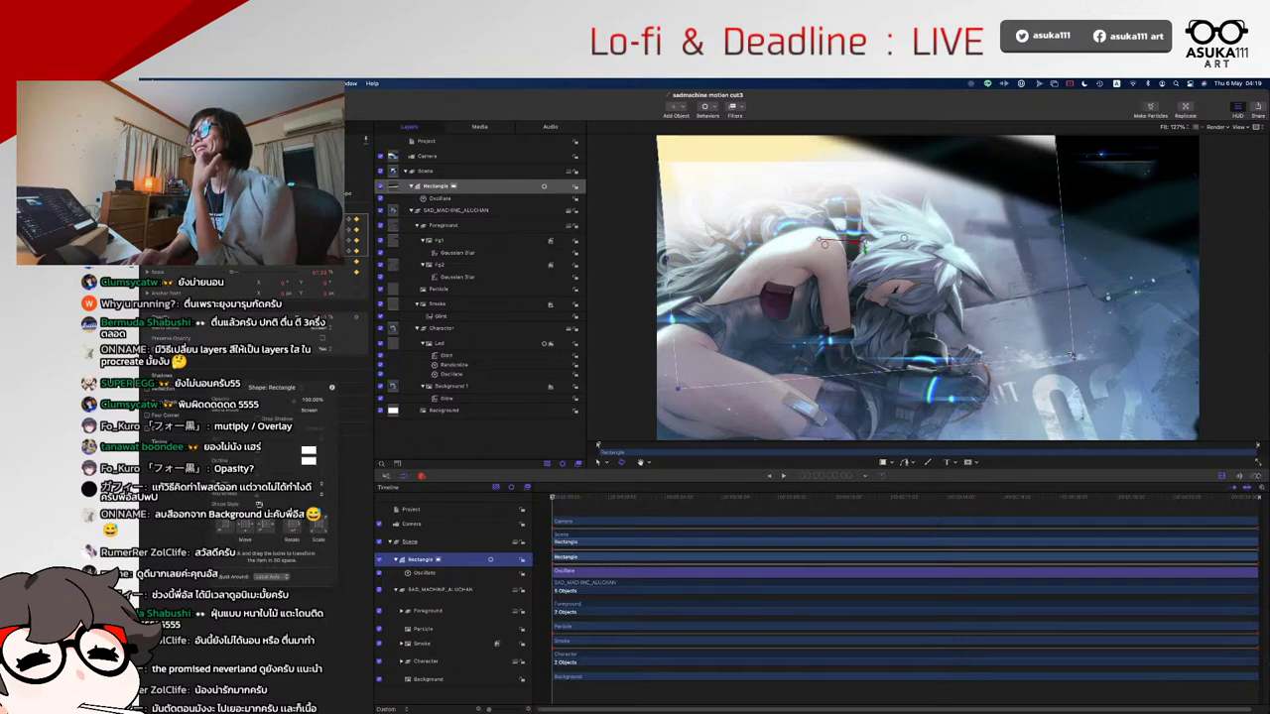
pyautogui.moveTo(1071, 354); pyautogui.dragTo(1266, 356)
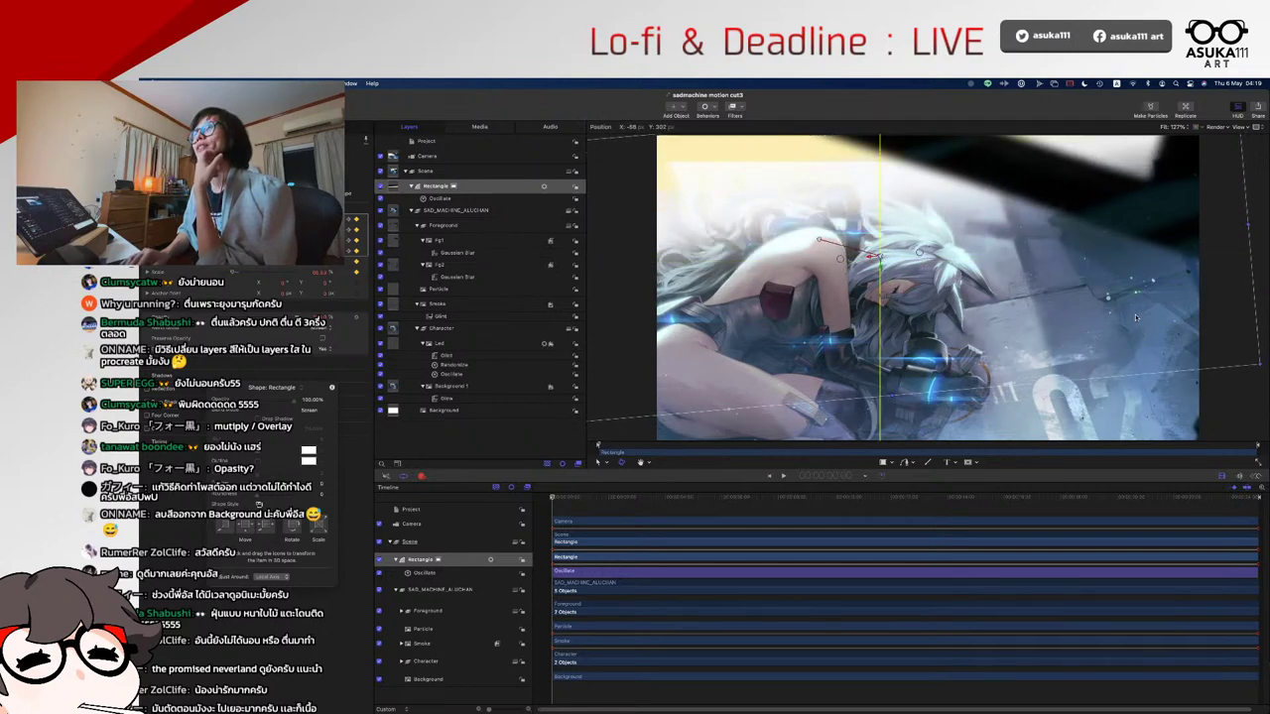
pyautogui.click(426, 678)
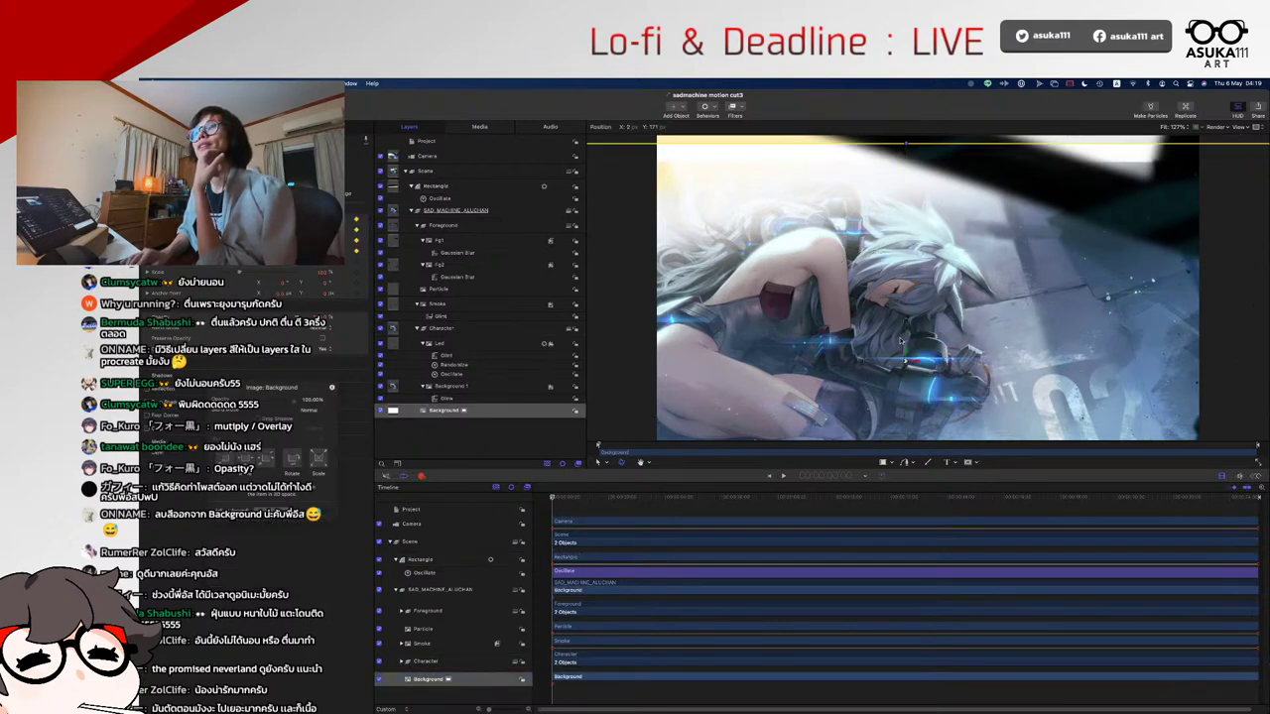
pyautogui.moveTo(888, 349); pyautogui.dragTo(874, 339)
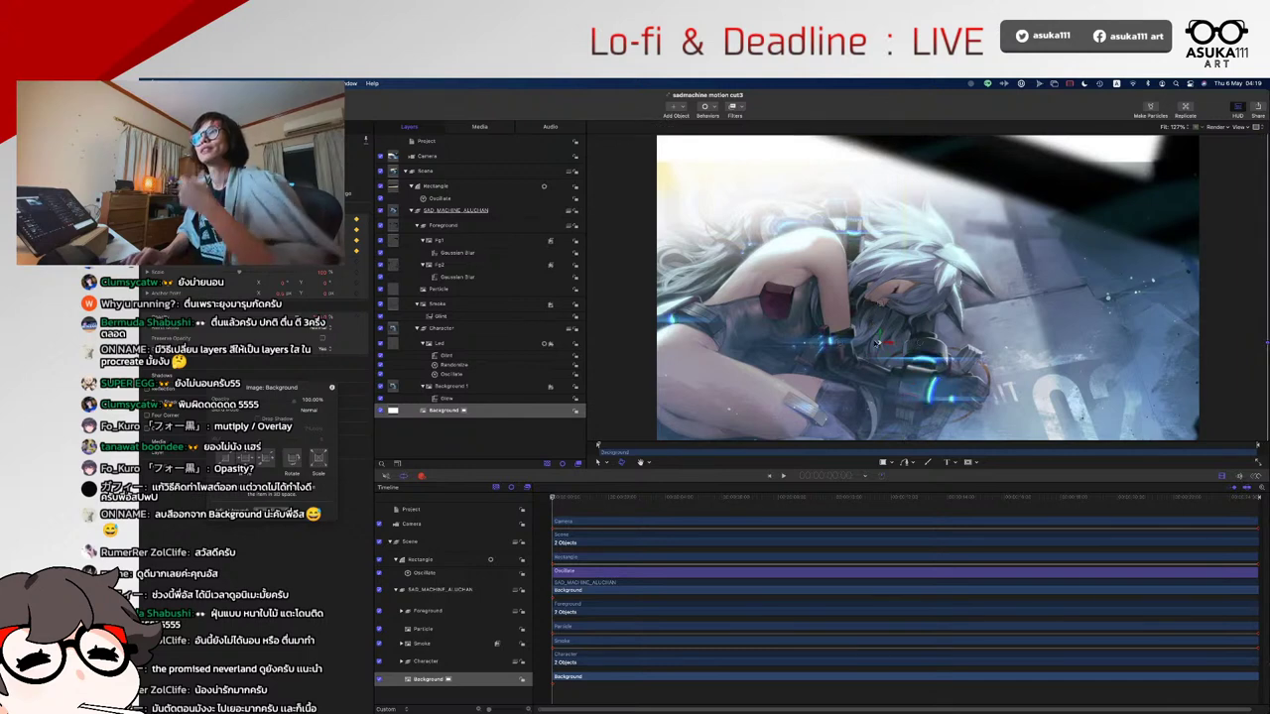
# - Move the whole Character group up and slightly left on the canvas to fit the wider framing
pyautogui.click(413, 662)
pyautogui.click(401, 662)
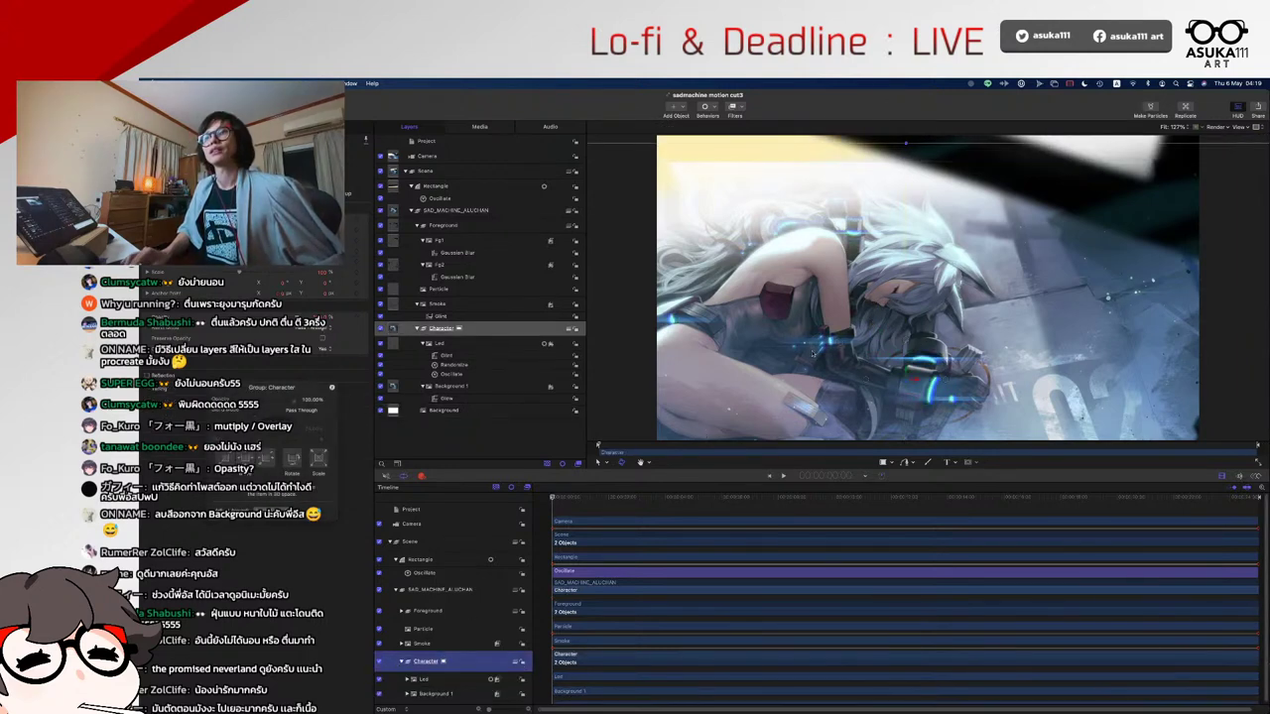
pyautogui.click(402, 662)
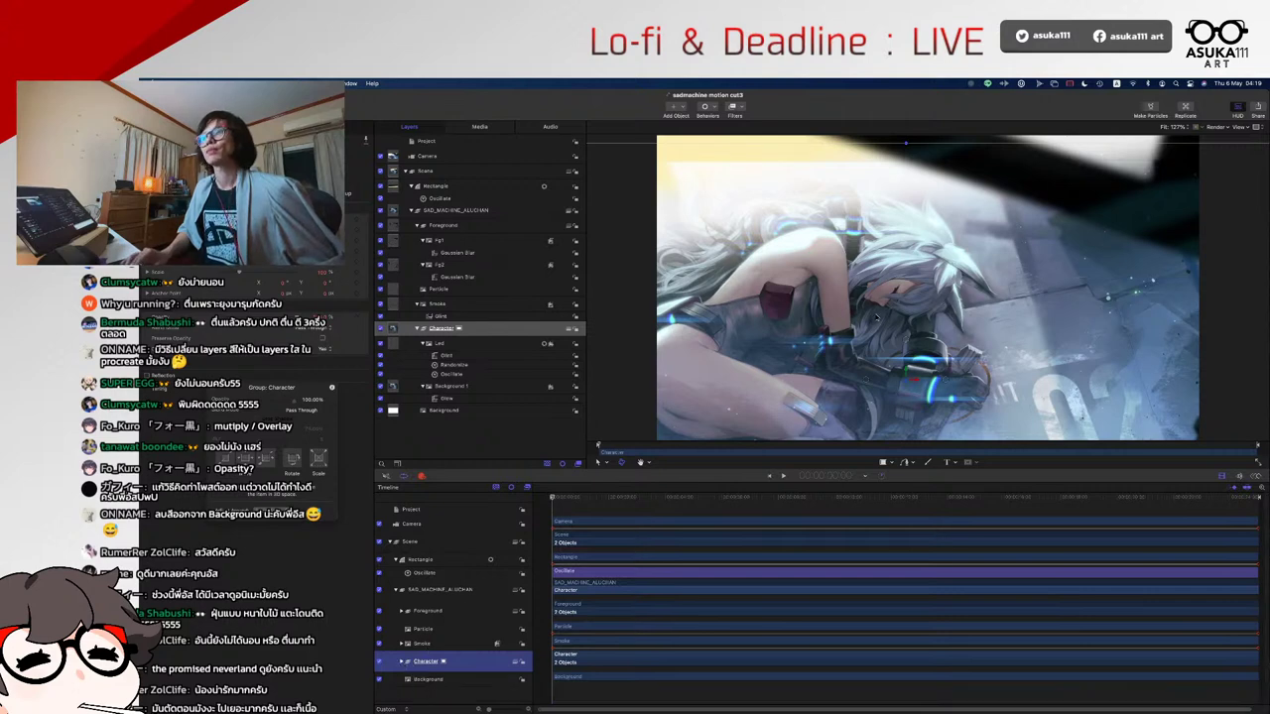
pyautogui.moveTo(907, 312); pyautogui.dragTo(886, 285)
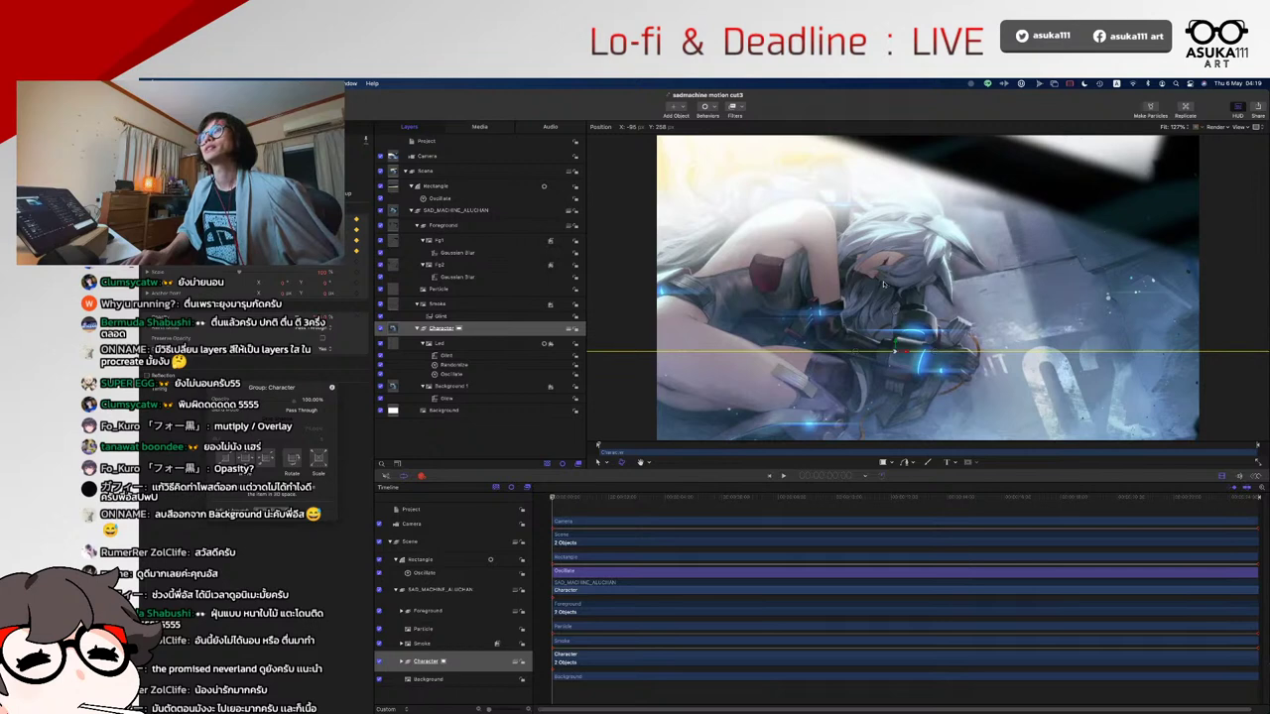
pyautogui.moveTo(883, 282); pyautogui.dragTo(881, 281)
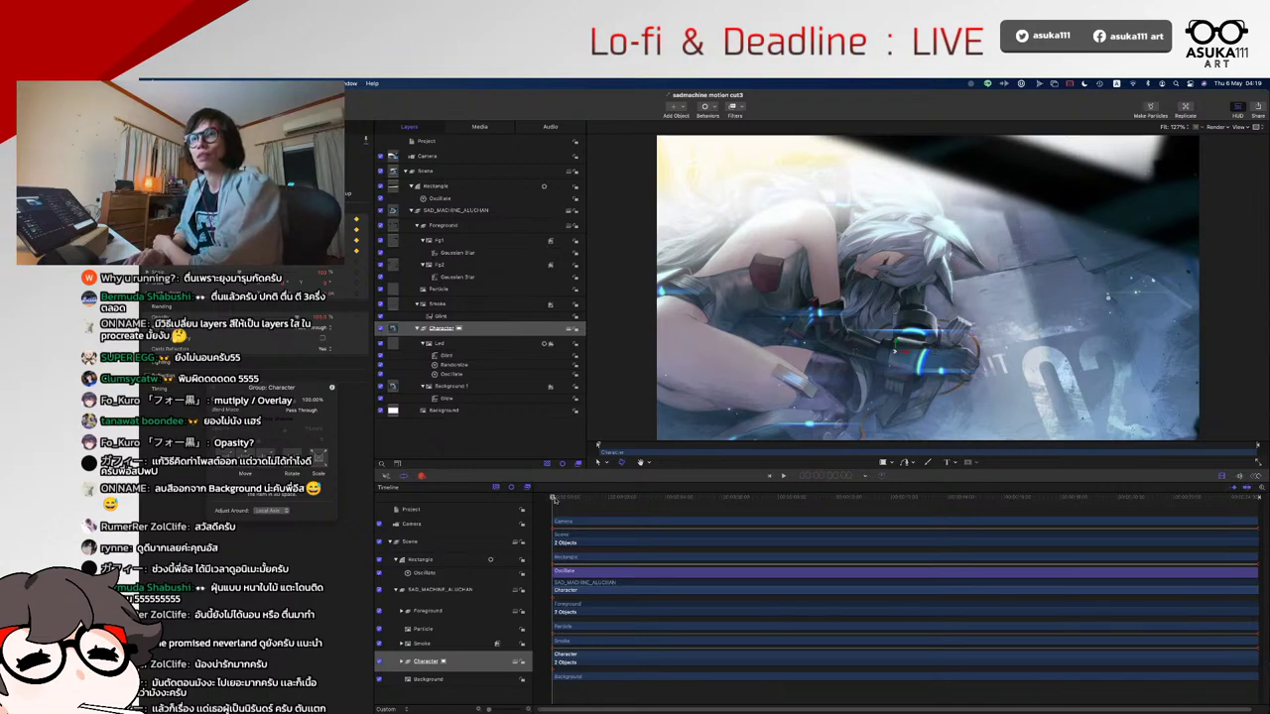
# - Compare the camera framing at the shot's first and last frames
pyautogui.moveTo(553, 499)
pyautogui.mouseDown()
pyautogui.moveTo(878, 508)
pyautogui.moveTo(549, 504)
pyautogui.mouseUp()
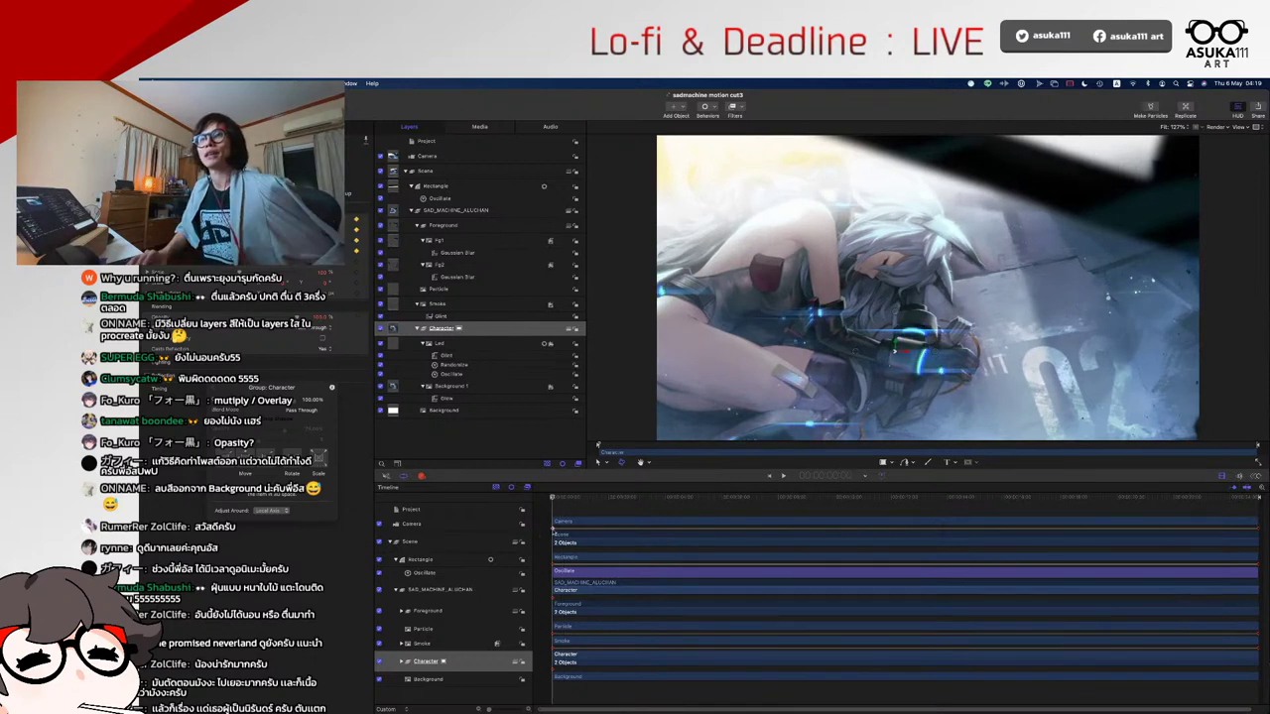
pyautogui.click(1236, 515)
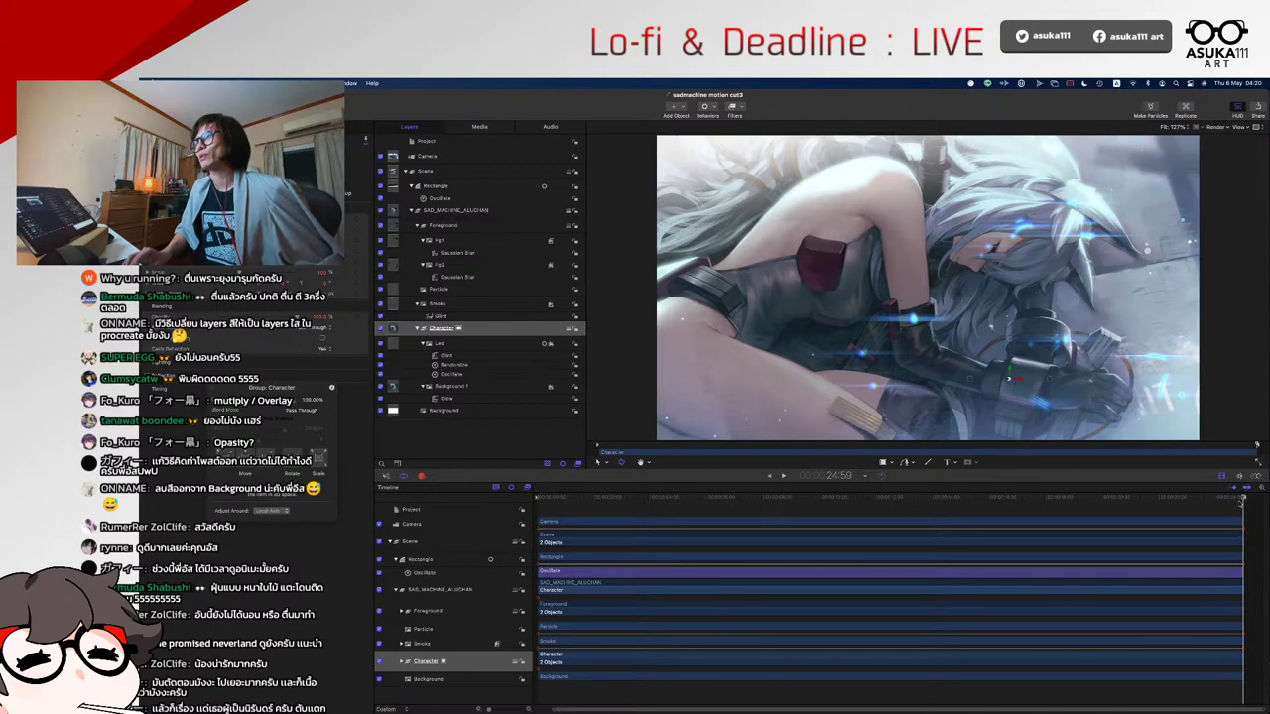
pyautogui.moveTo(1240, 501); pyautogui.dragTo(984, 501)
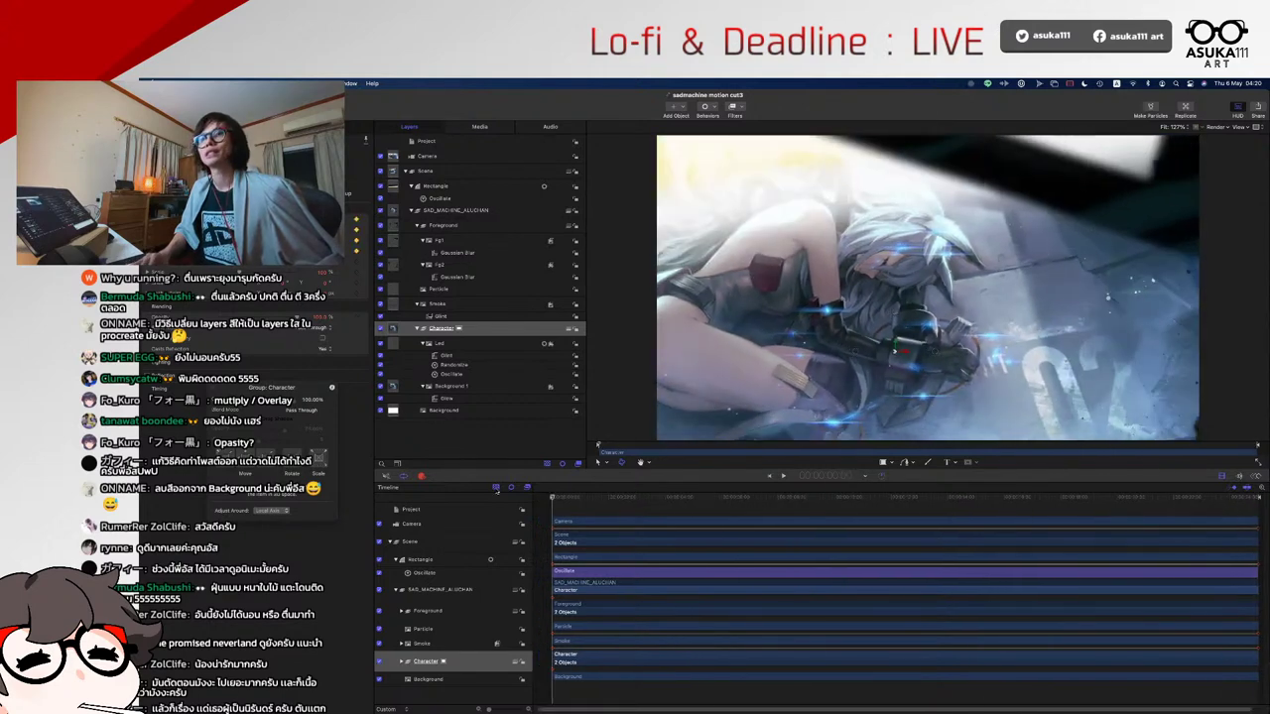
# - Select the Camera and check its framing at the first and last frames of the shot
pyautogui.click(527, 523)
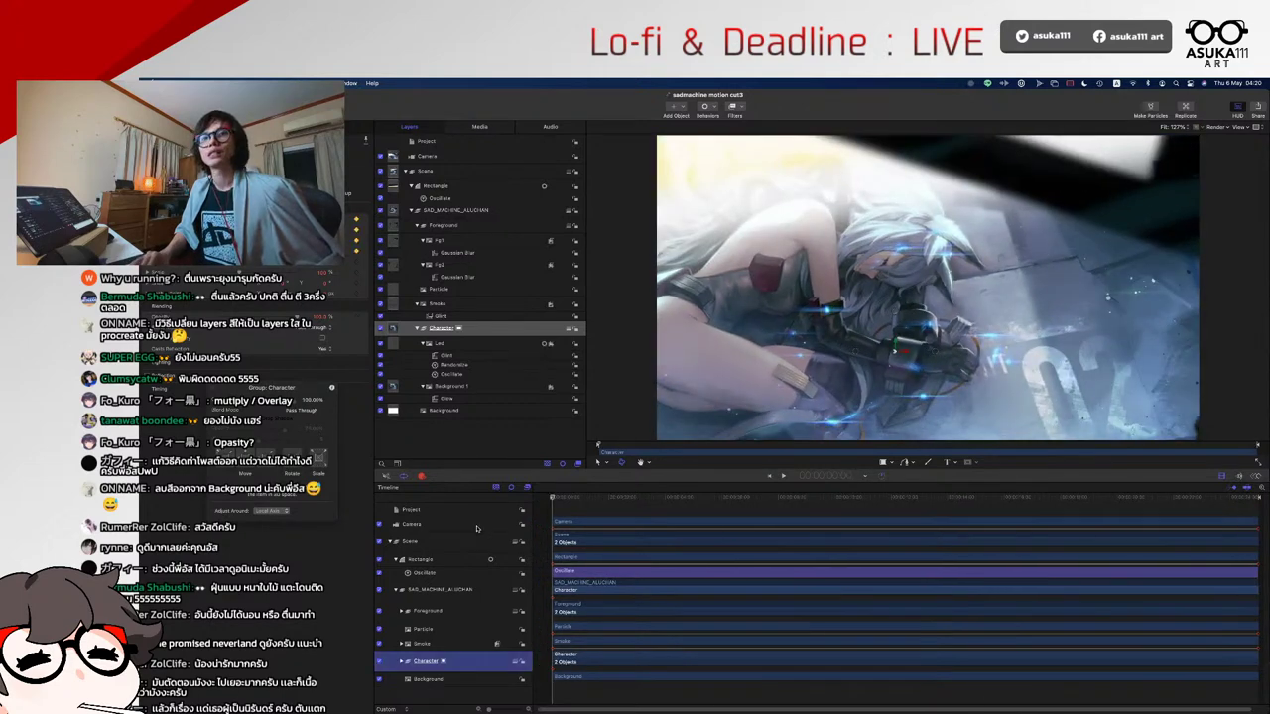
pyautogui.click(552, 530)
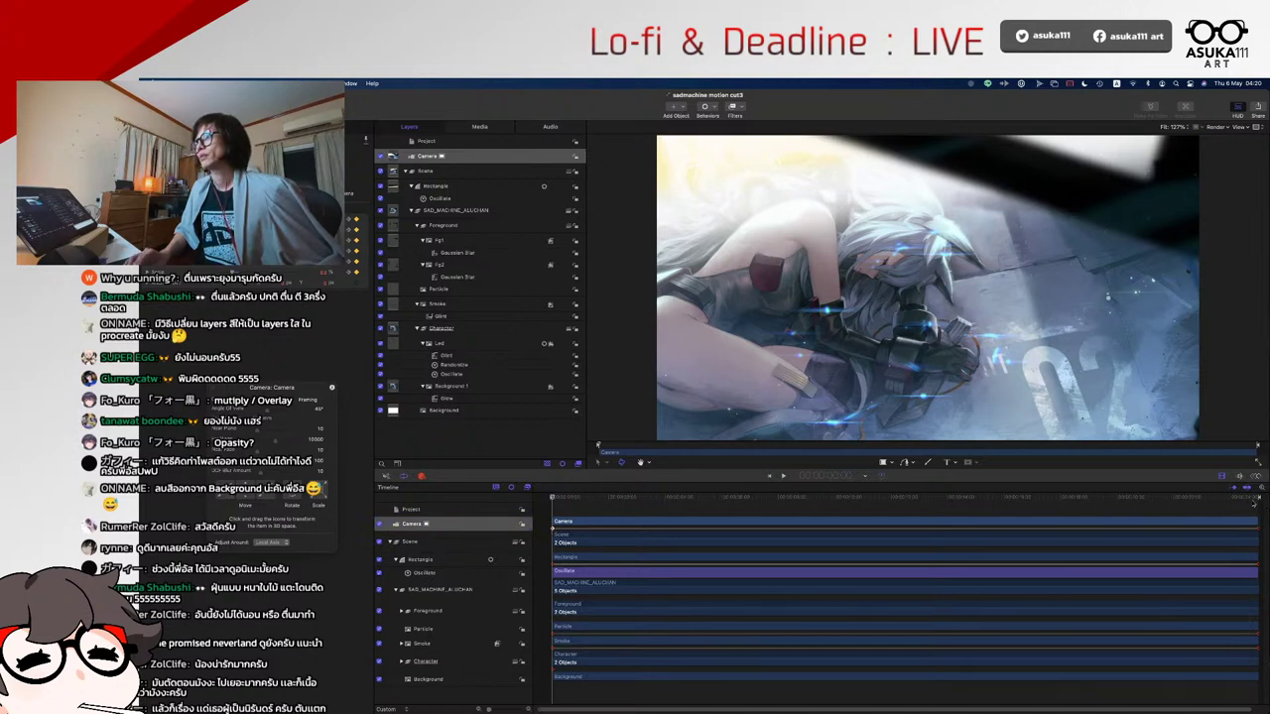
pyautogui.press('End')
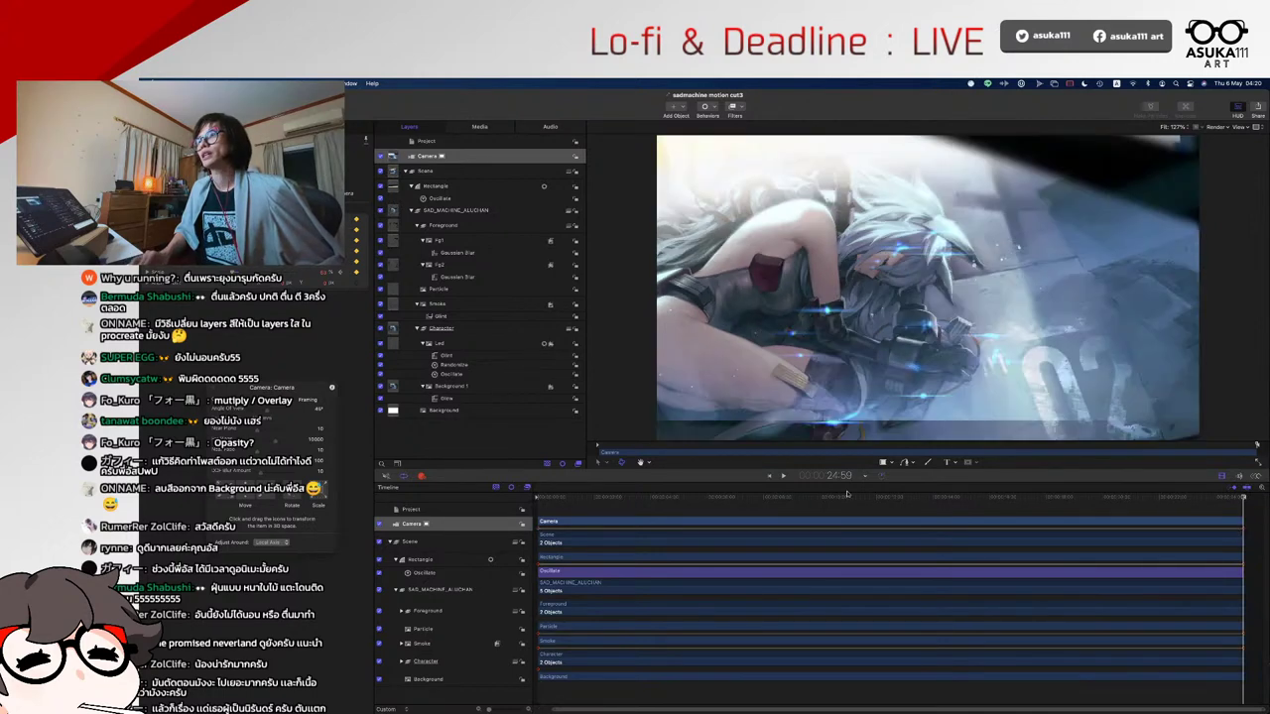
pyautogui.moveTo(798, 499); pyautogui.dragTo(1257, 516)
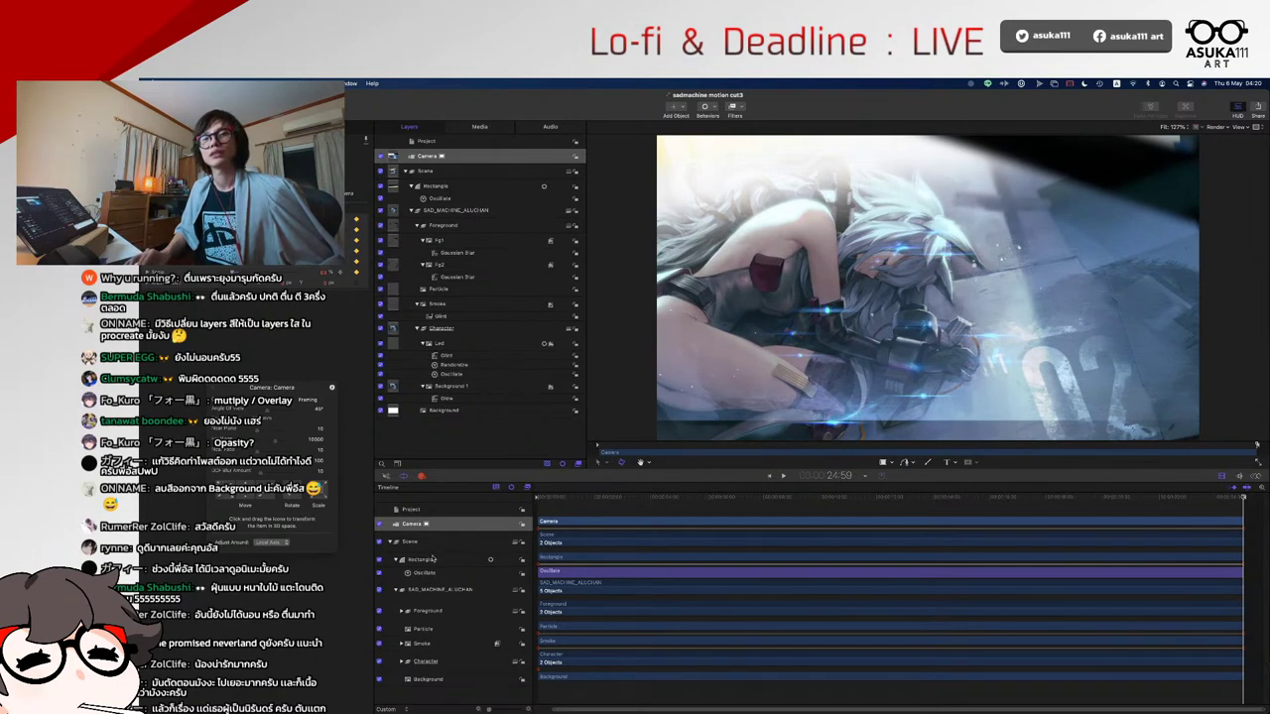
# - Shift the Smoke image slightly down at the last frame so its lower edge leaves the picture
pyautogui.click(432, 589)
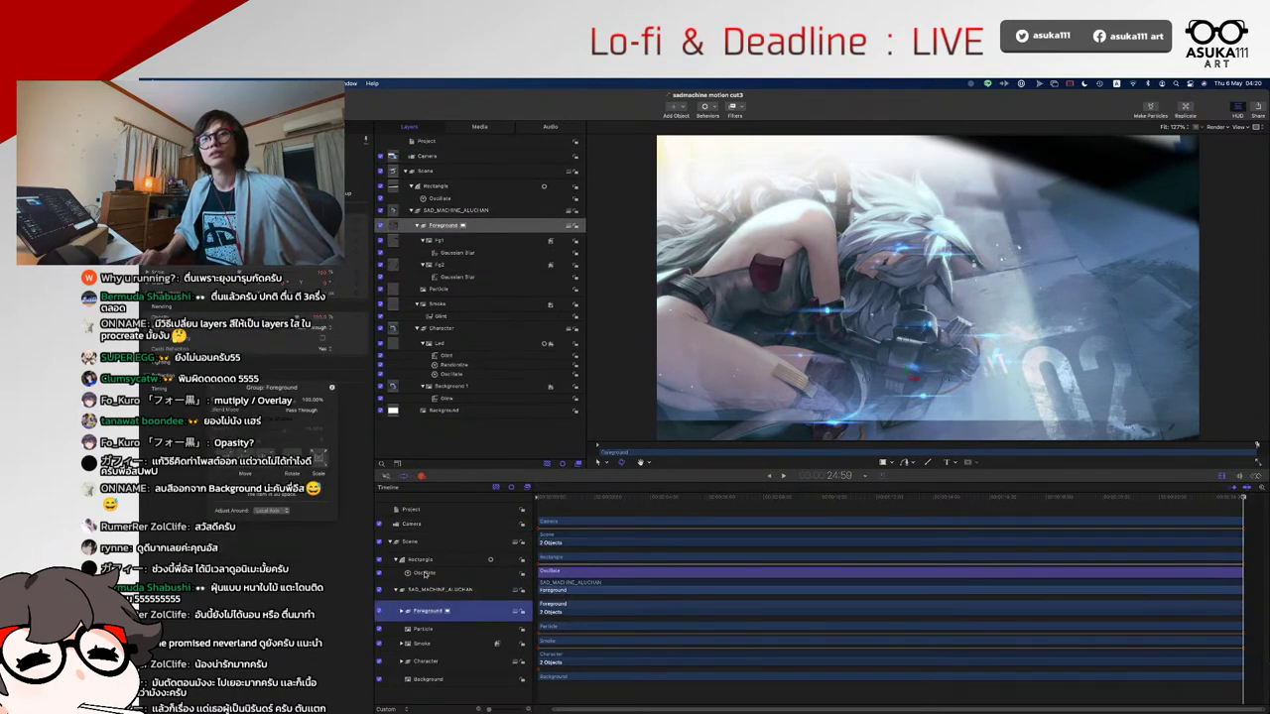
pyautogui.click(424, 572)
pyautogui.click(422, 643)
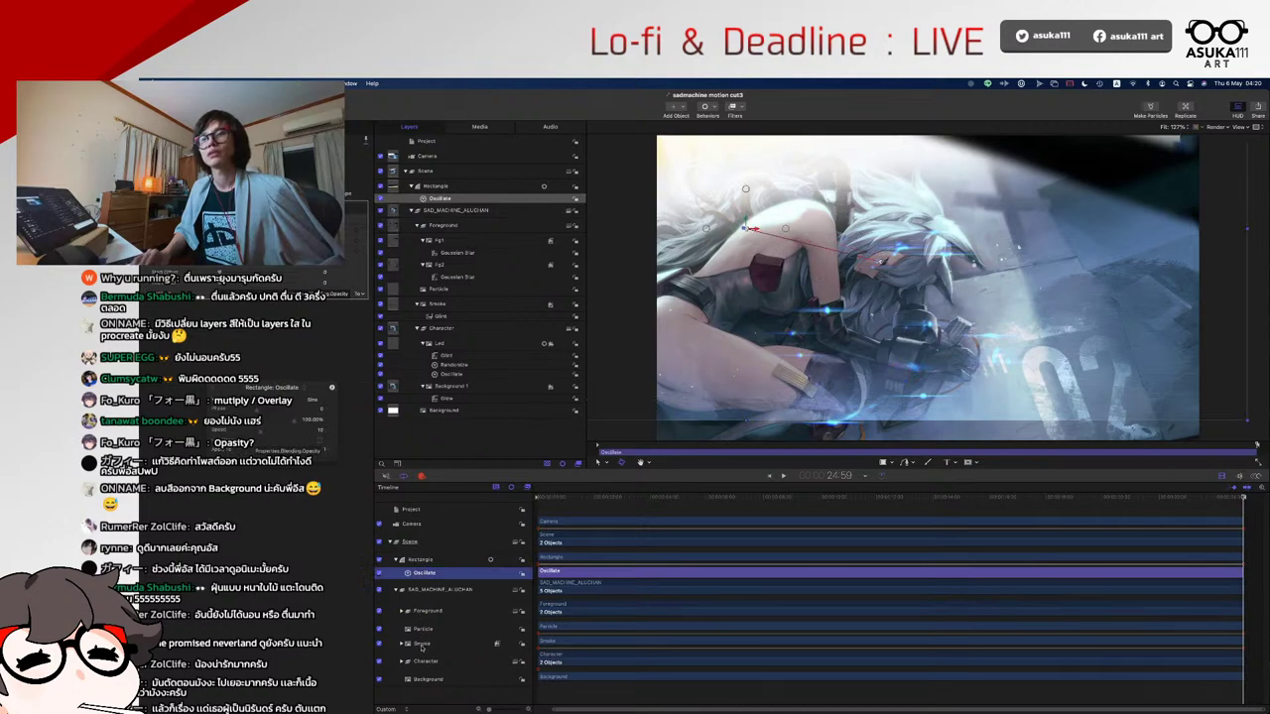
pyautogui.moveTo(920, 401); pyautogui.dragTo(926, 422)
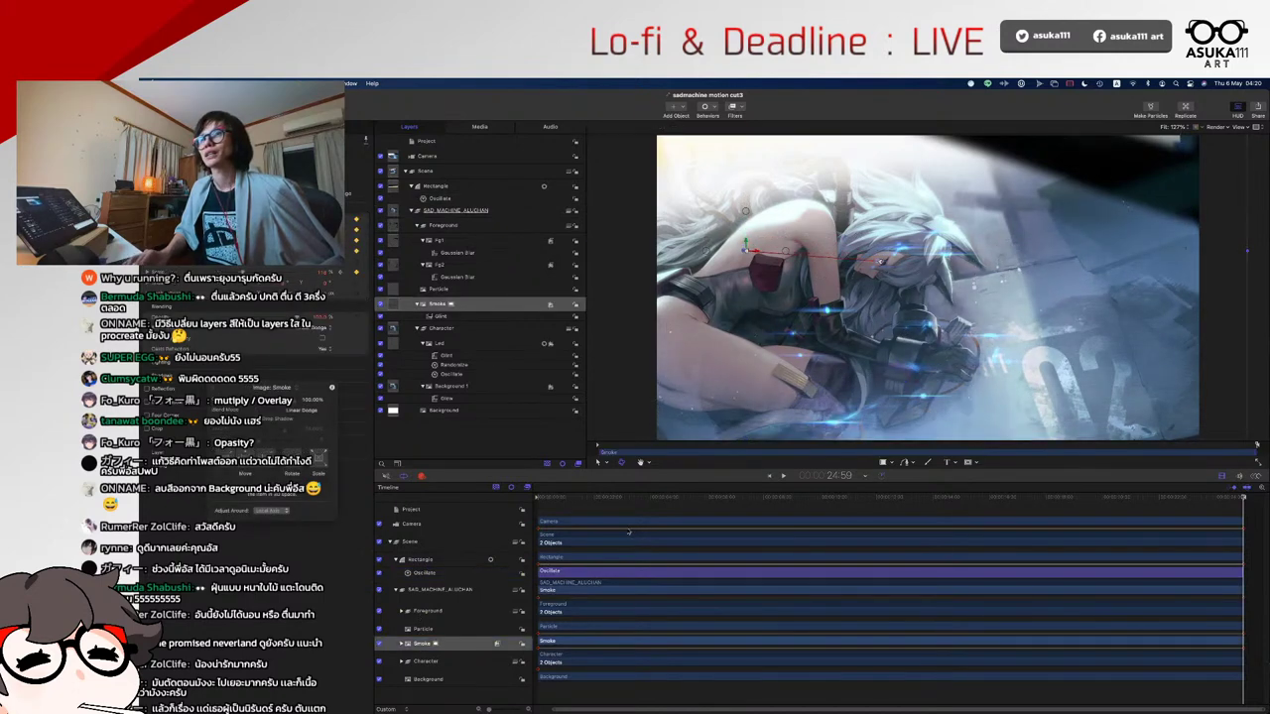
pyautogui.press('space')
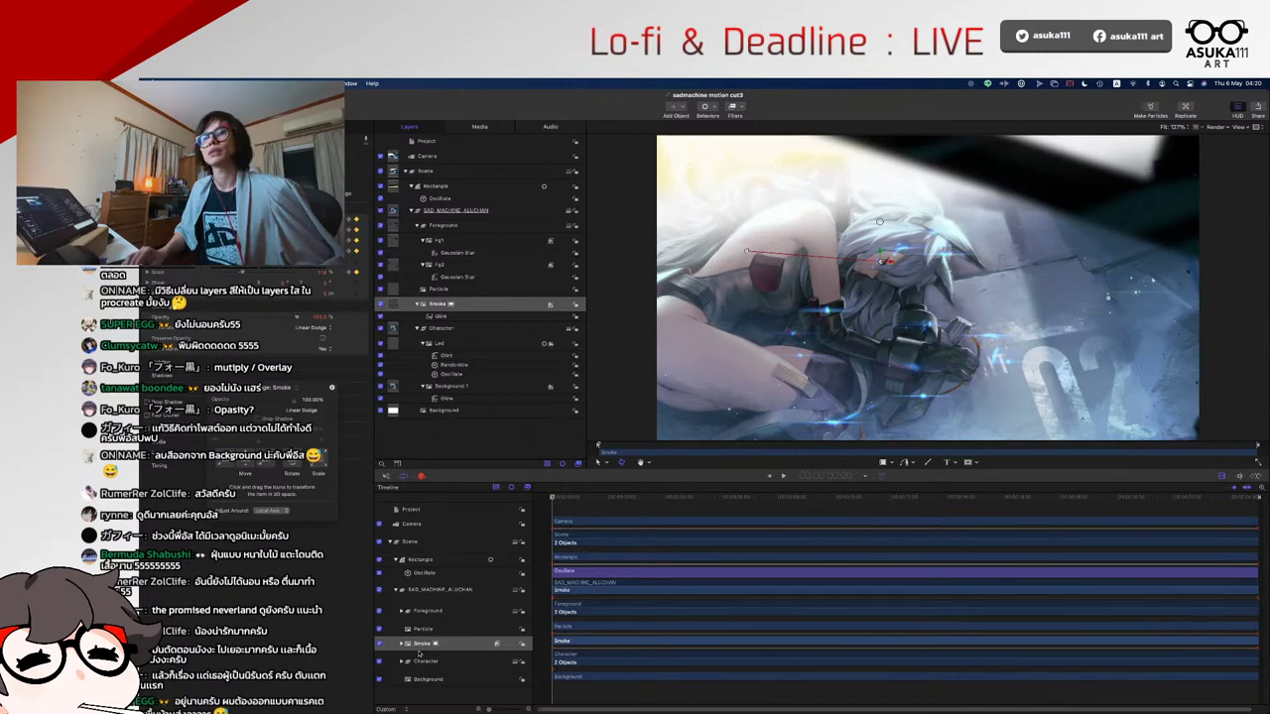
# - Expand the Character group, then move the Led image left and enlarge it over the character at the first frame
pyautogui.click(422, 629)
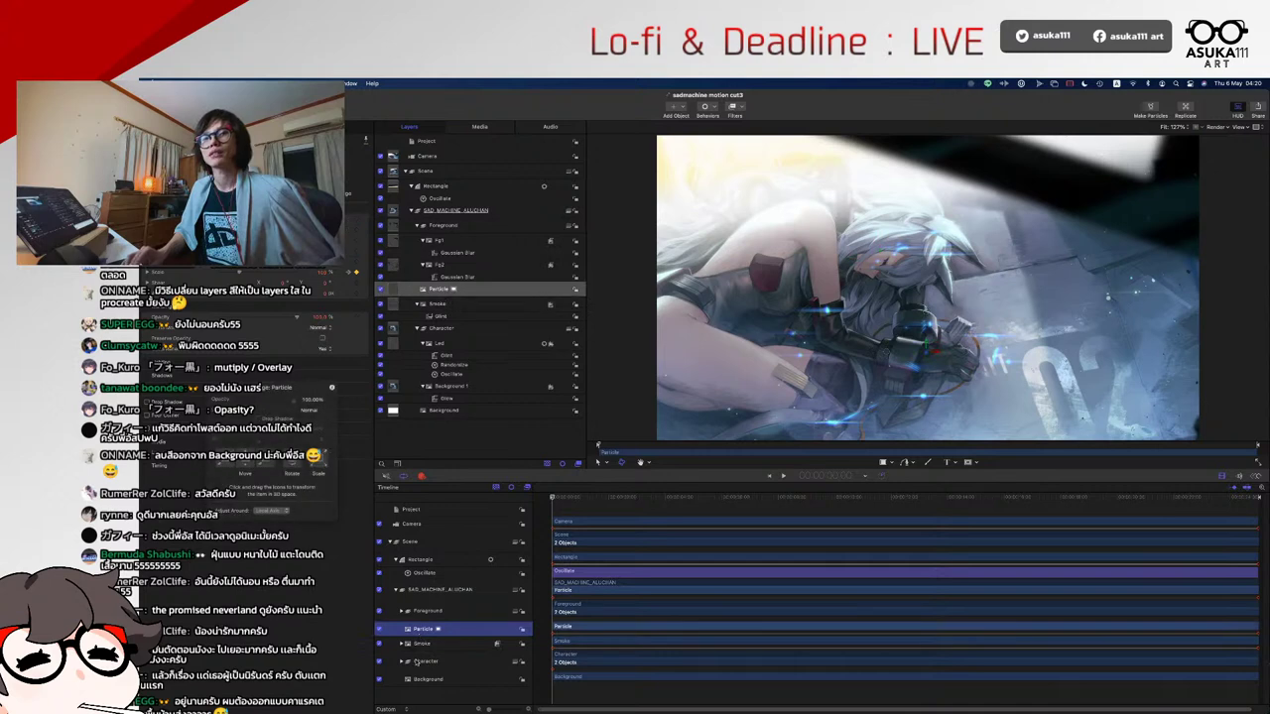
pyautogui.click(416, 662)
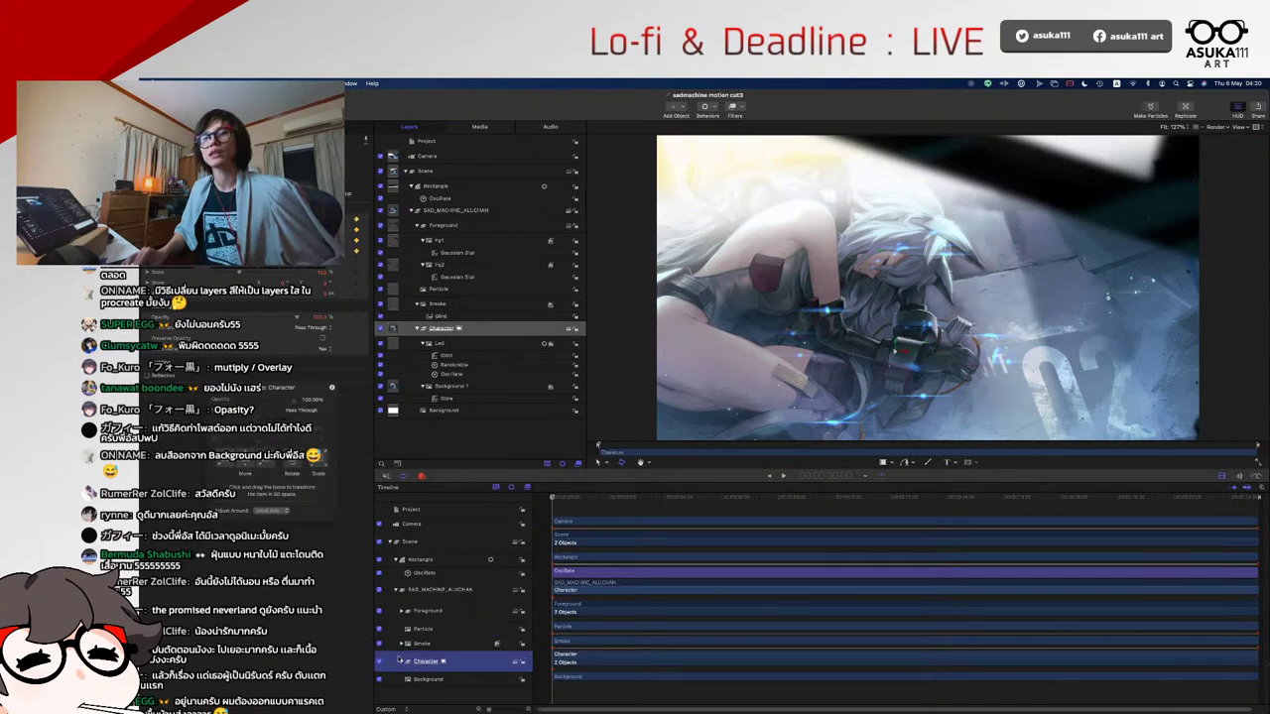
pyautogui.click(401, 662)
pyautogui.click(422, 667)
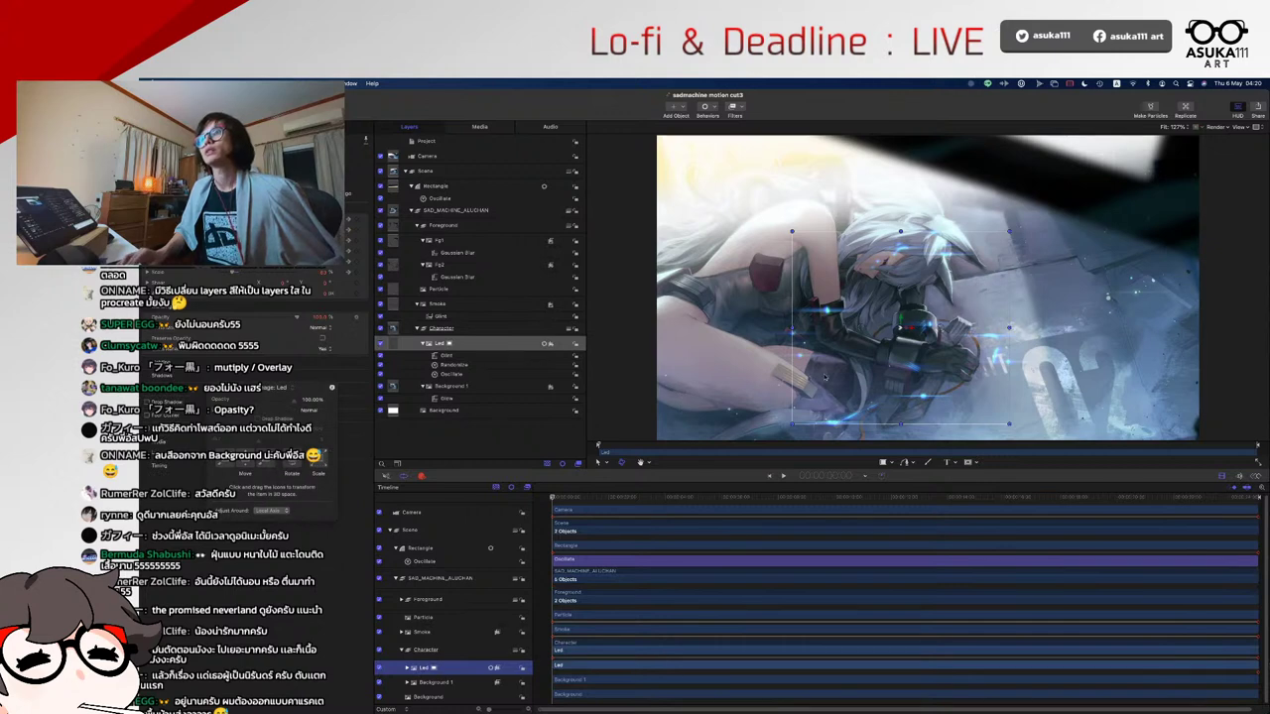
pyautogui.moveTo(852, 371); pyautogui.dragTo(899, 328)
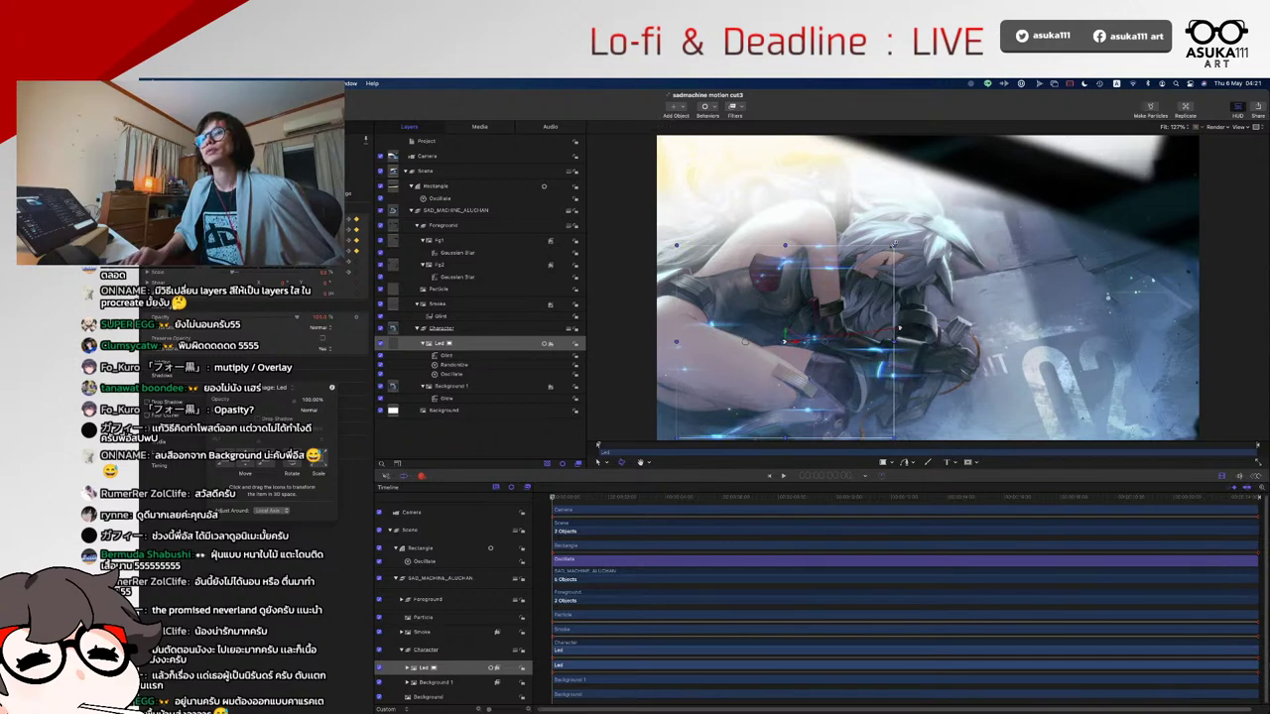
pyautogui.moveTo(893, 243)
pyautogui.mouseDown()
pyautogui.moveTo(928, 201)
pyautogui.moveTo(893, 243)
pyautogui.mouseUp()
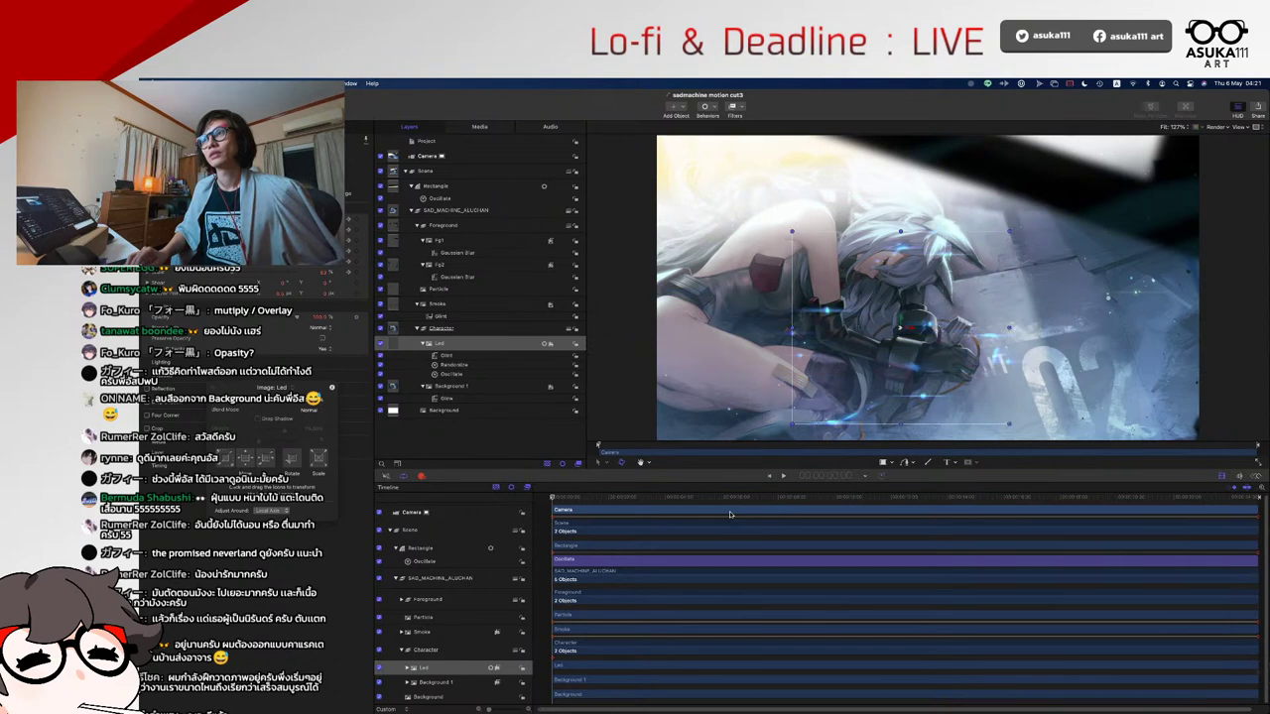
pyautogui.moveTo(622, 496); pyautogui.dragTo(551, 496)
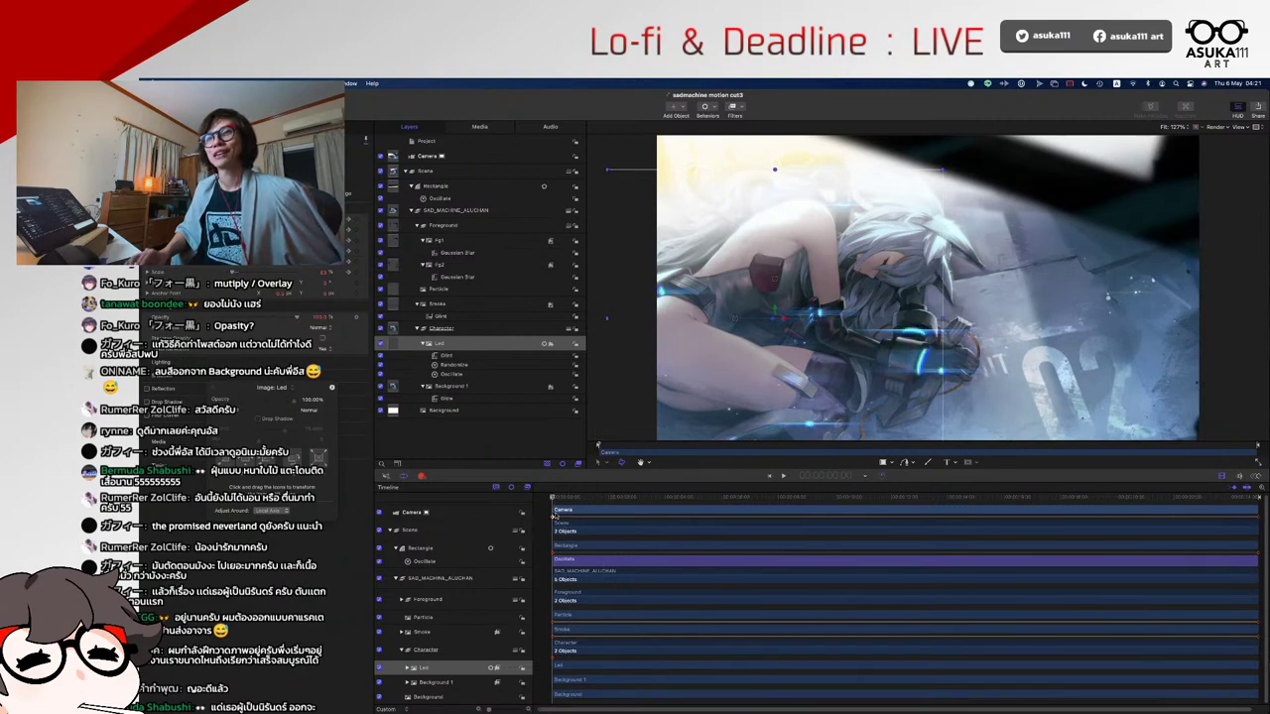
# - Move the Smoke image down and slightly left at the last frame to cover the lower edge, and preview the motion
pyautogui.click(1255, 496)
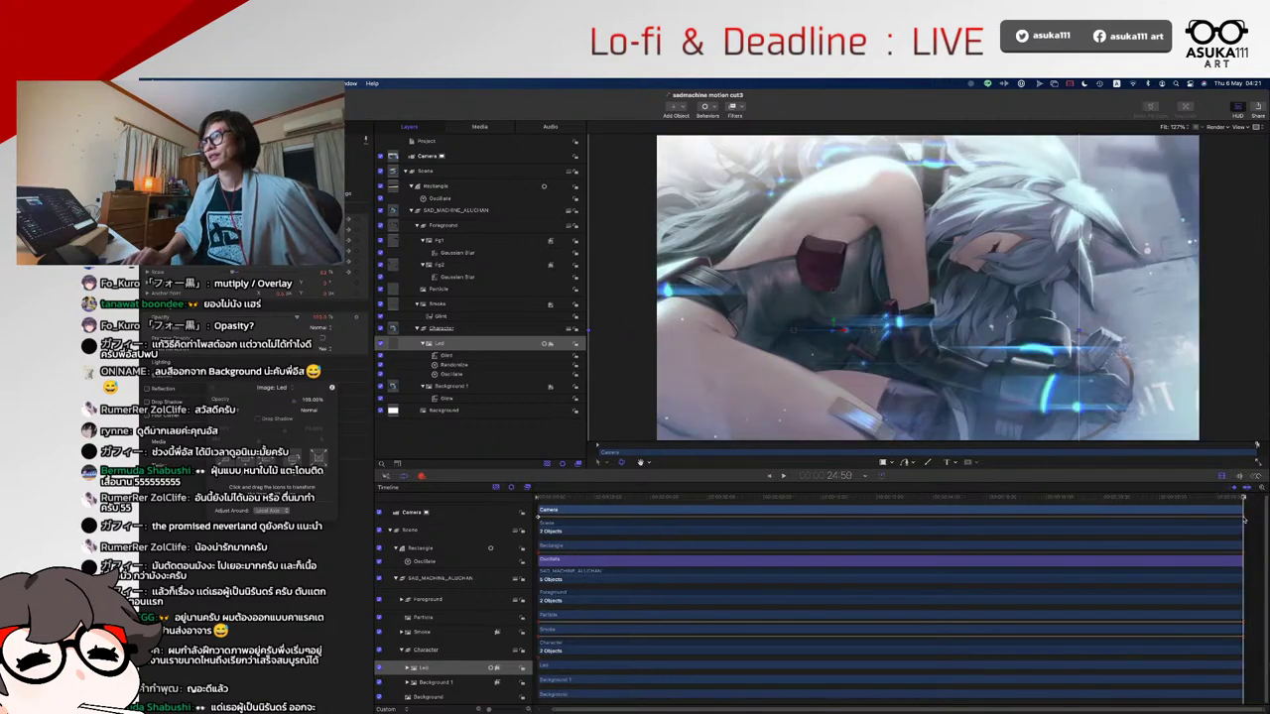
pyautogui.click(1242, 513)
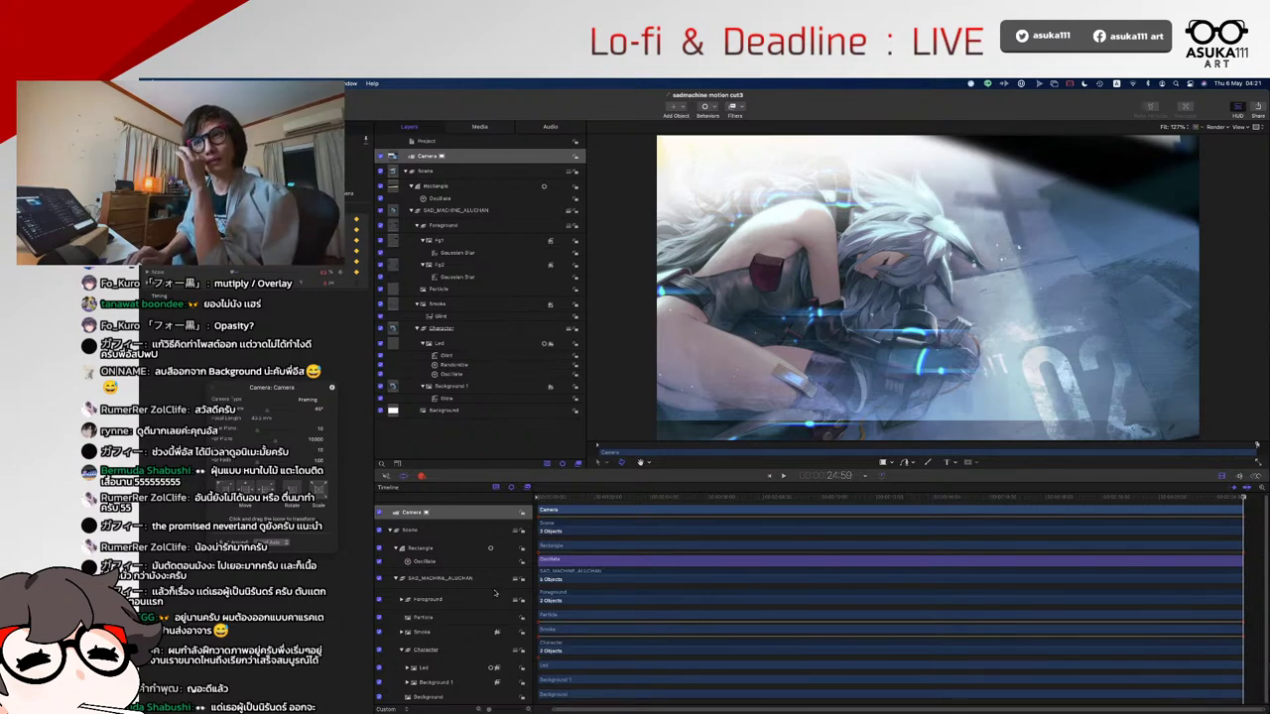
pyautogui.click(436, 599)
pyautogui.click(468, 619)
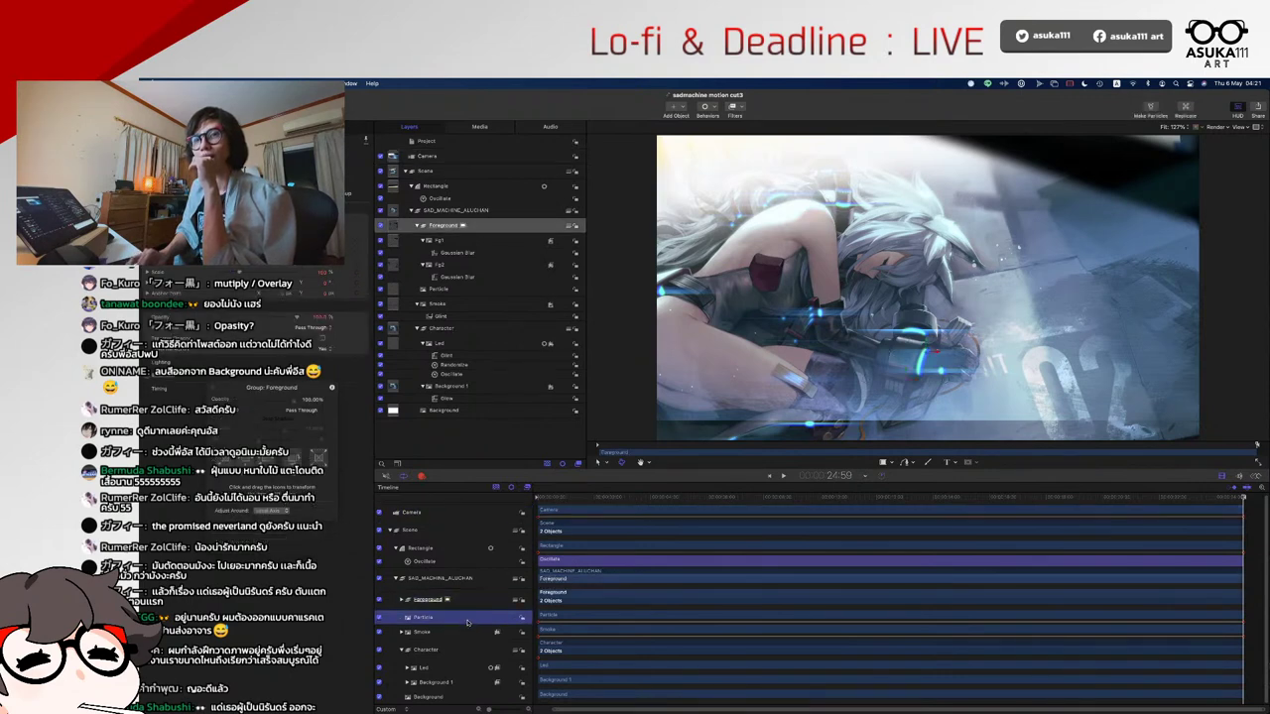
pyautogui.click(467, 633)
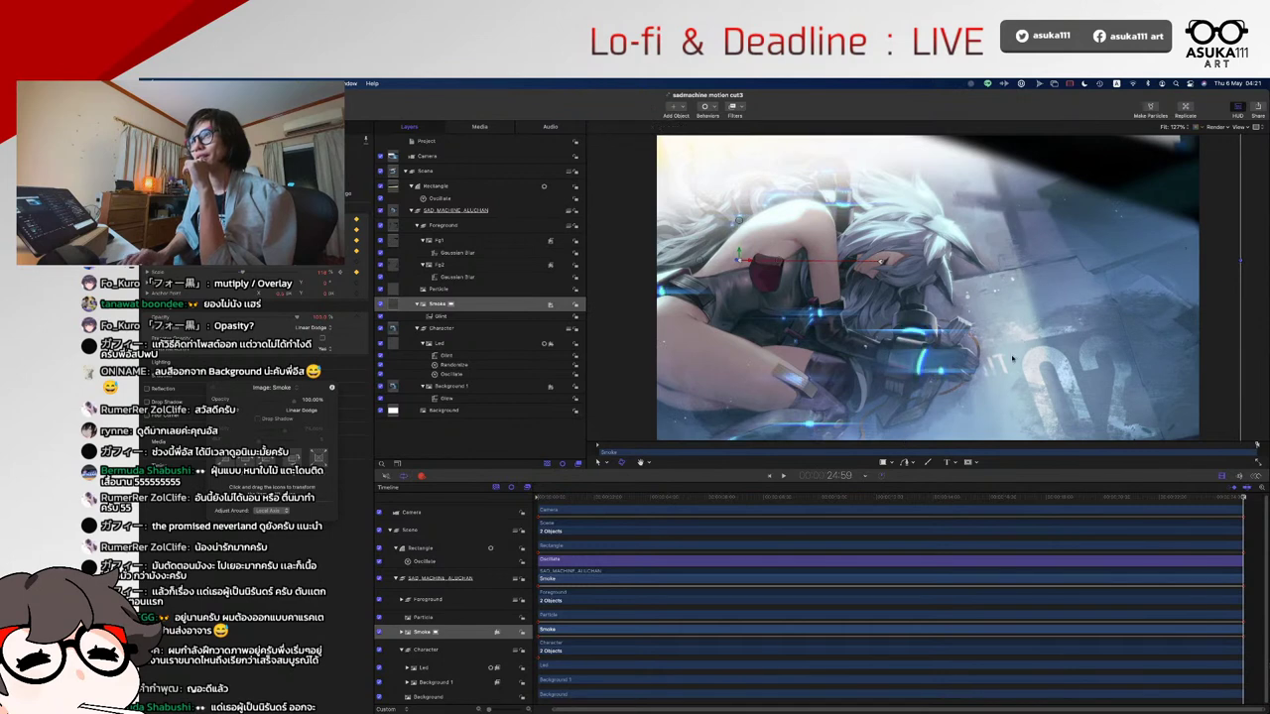
pyautogui.moveTo(1014, 357); pyautogui.dragTo(1010, 362)
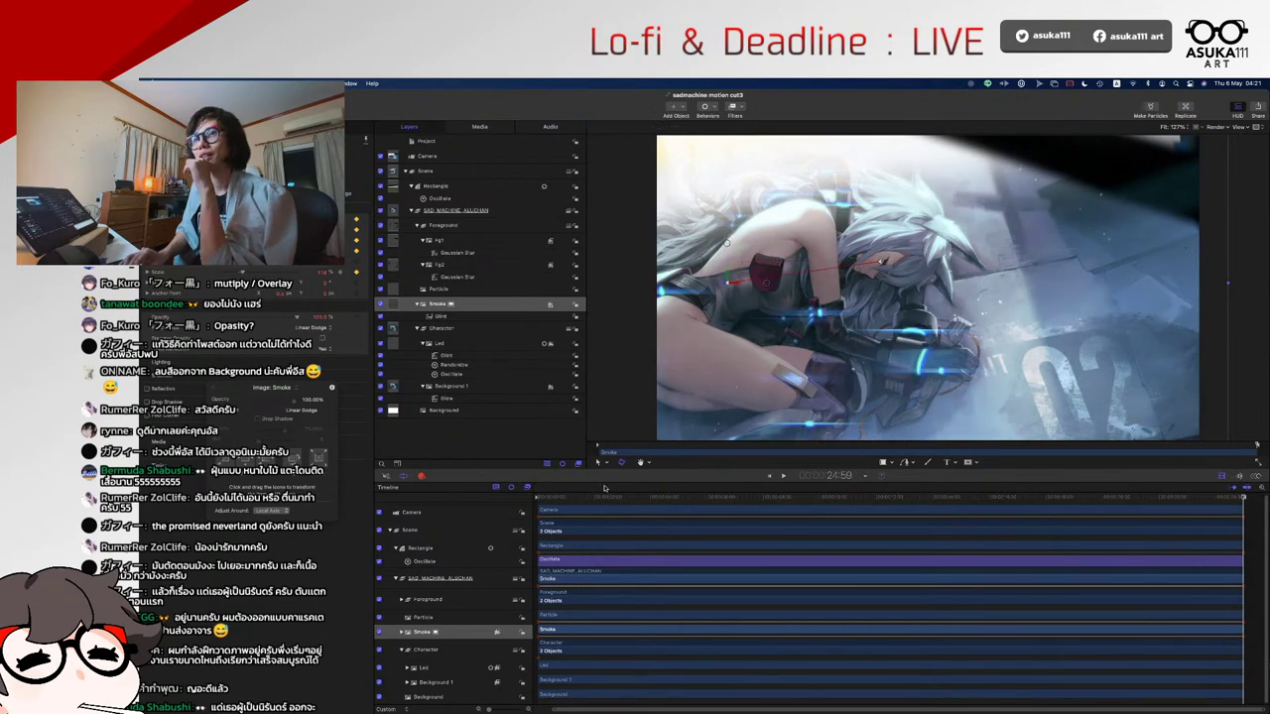
pyautogui.click(602, 496)
pyautogui.press('space')
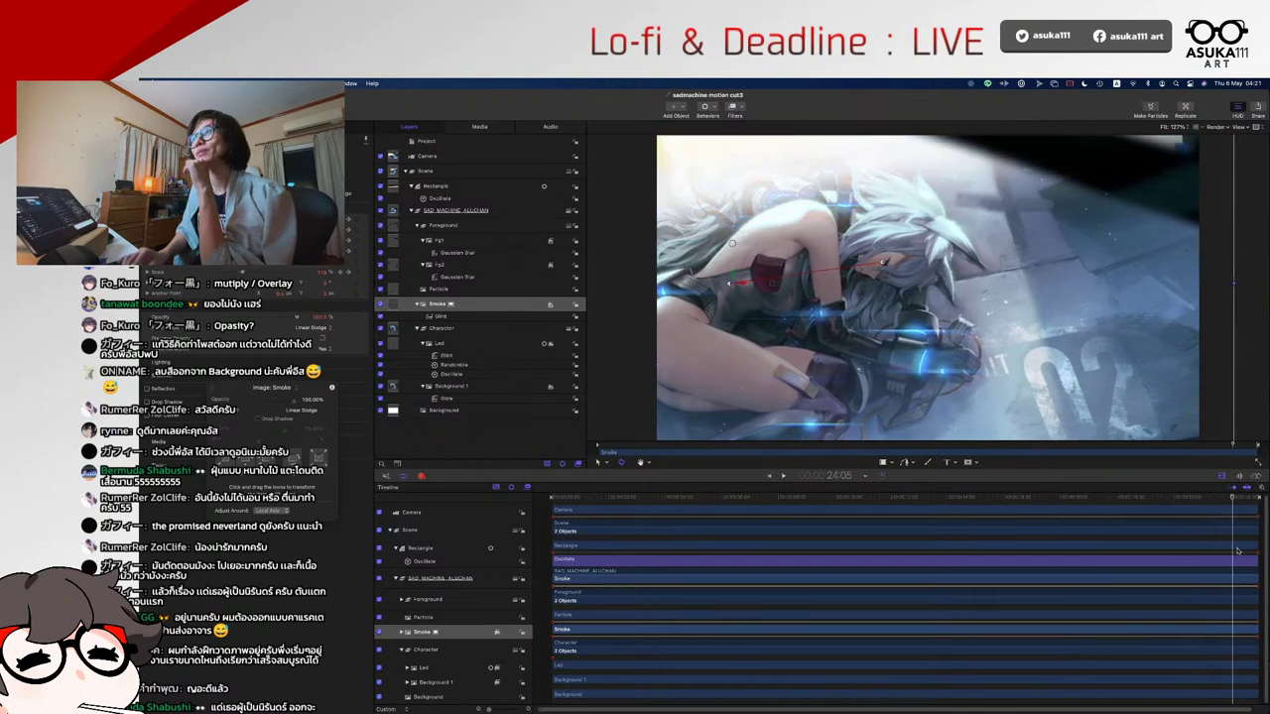
# - Expand the Foreground group and reposition Fg1 down and left at the first frame, and further right at the last frame
pyautogui.press('Home')
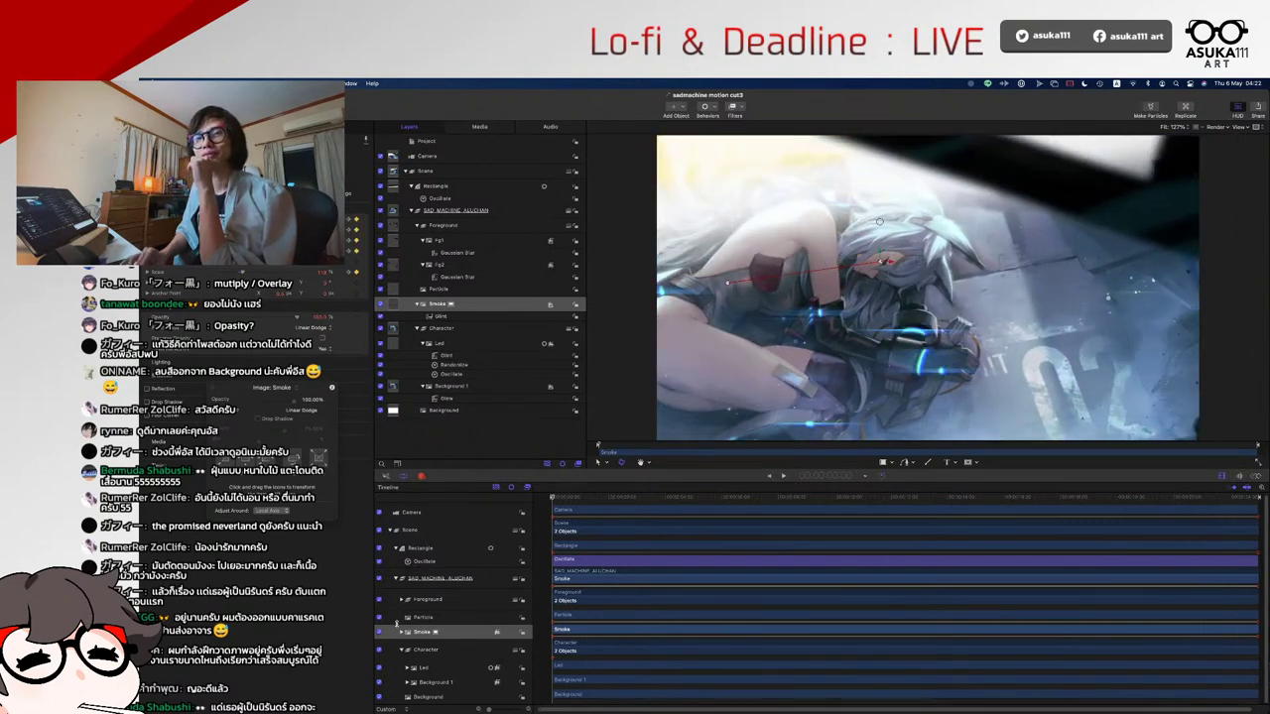
pyautogui.scroll(1, 404, 649)
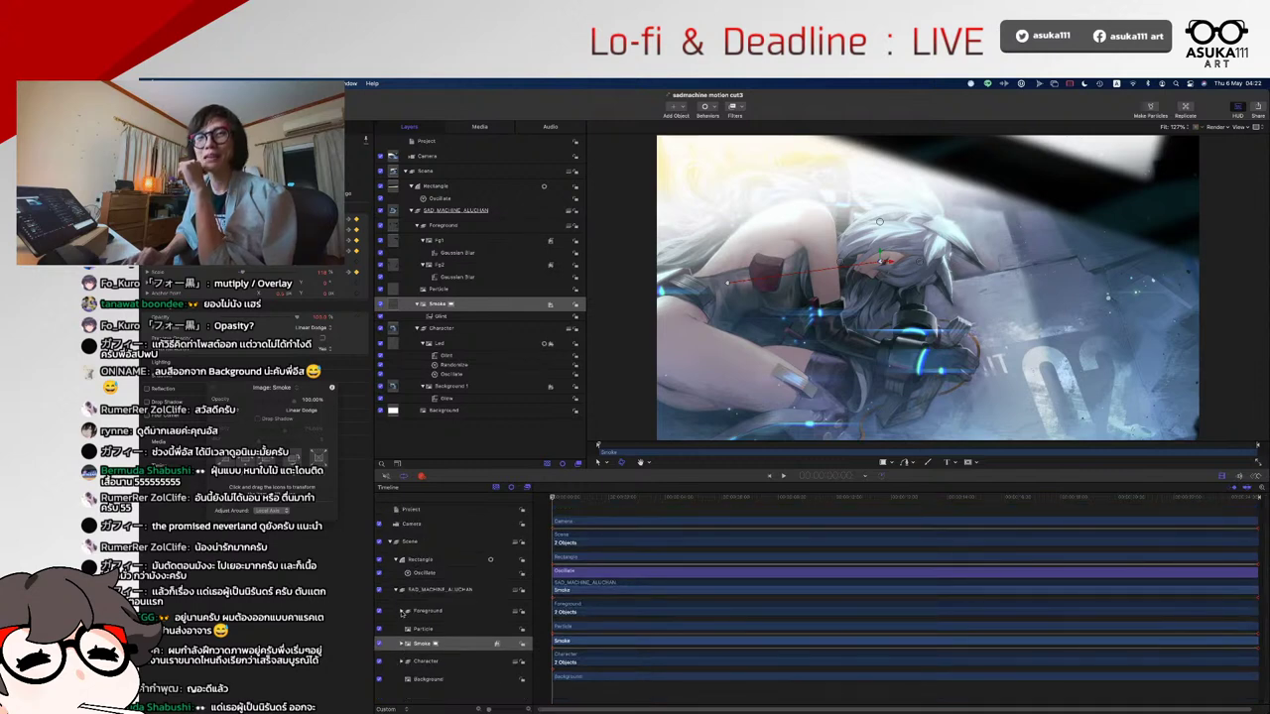
pyautogui.click(401, 611)
pyautogui.click(425, 629)
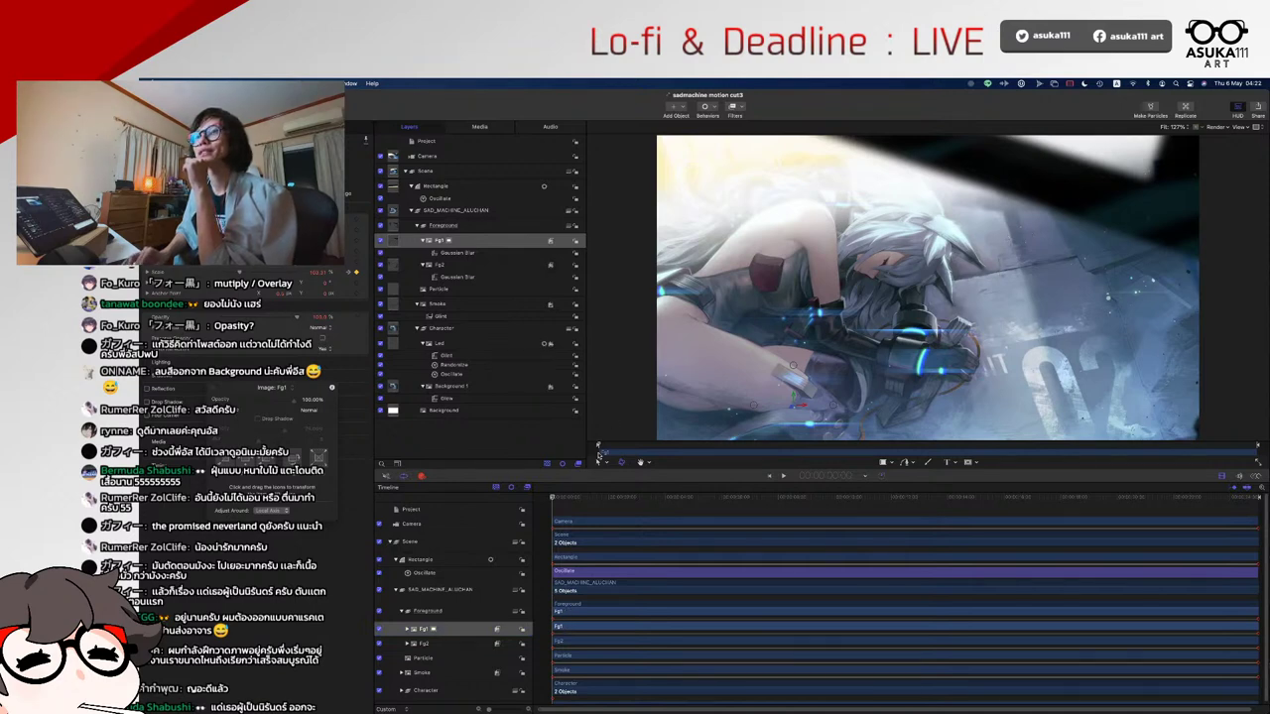
pyautogui.moveTo(1074, 262); pyautogui.dragTo(989, 298)
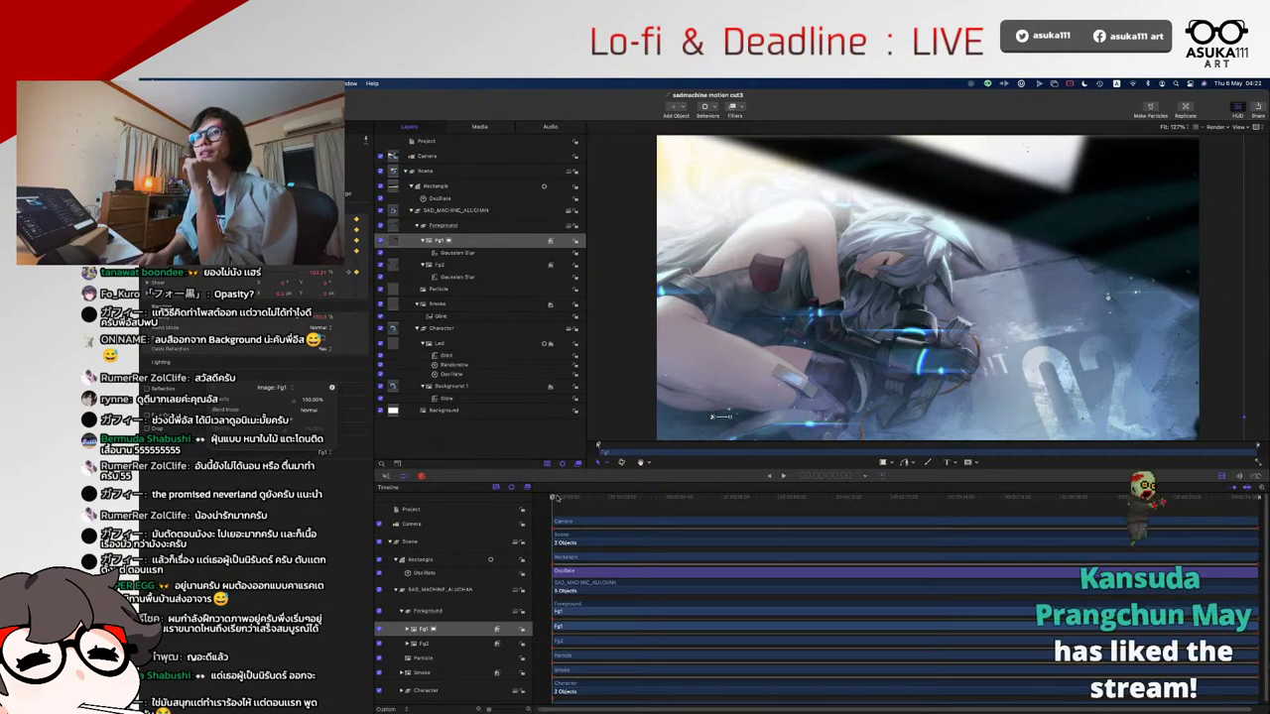
pyautogui.moveTo(684, 494); pyautogui.dragTo(1265, 512)
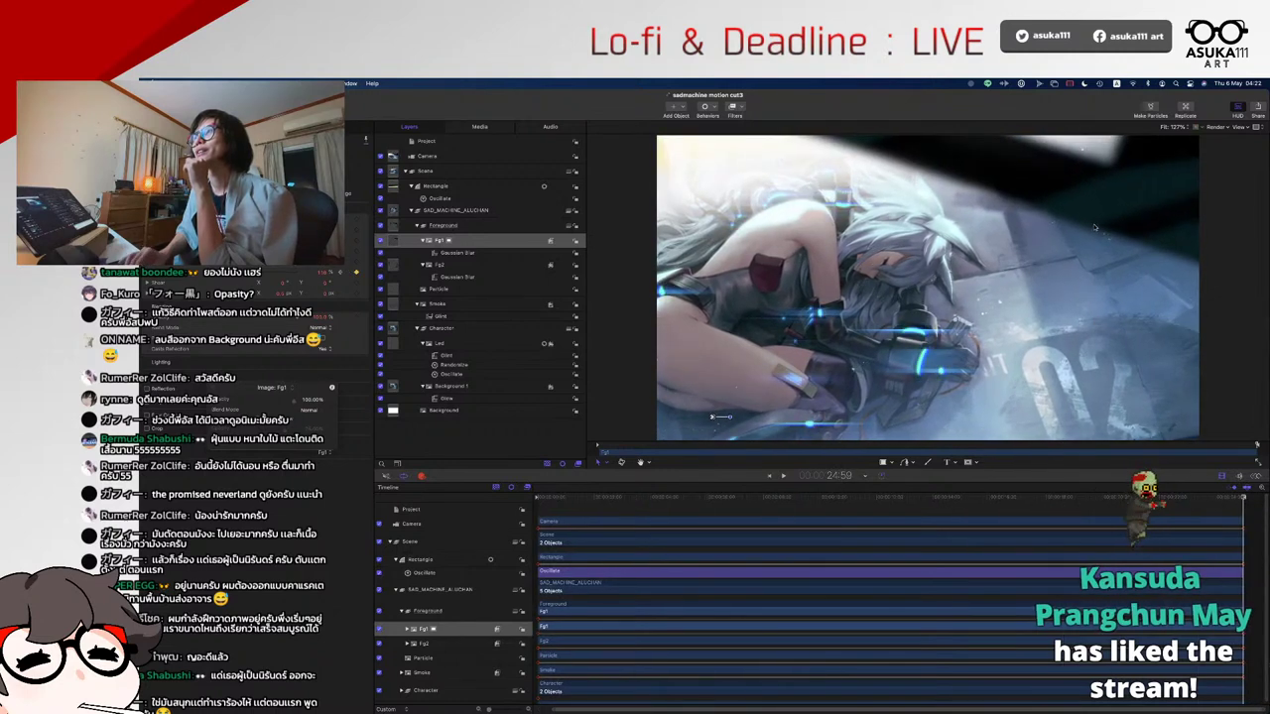
pyautogui.moveTo(1031, 238); pyautogui.dragTo(1132, 218)
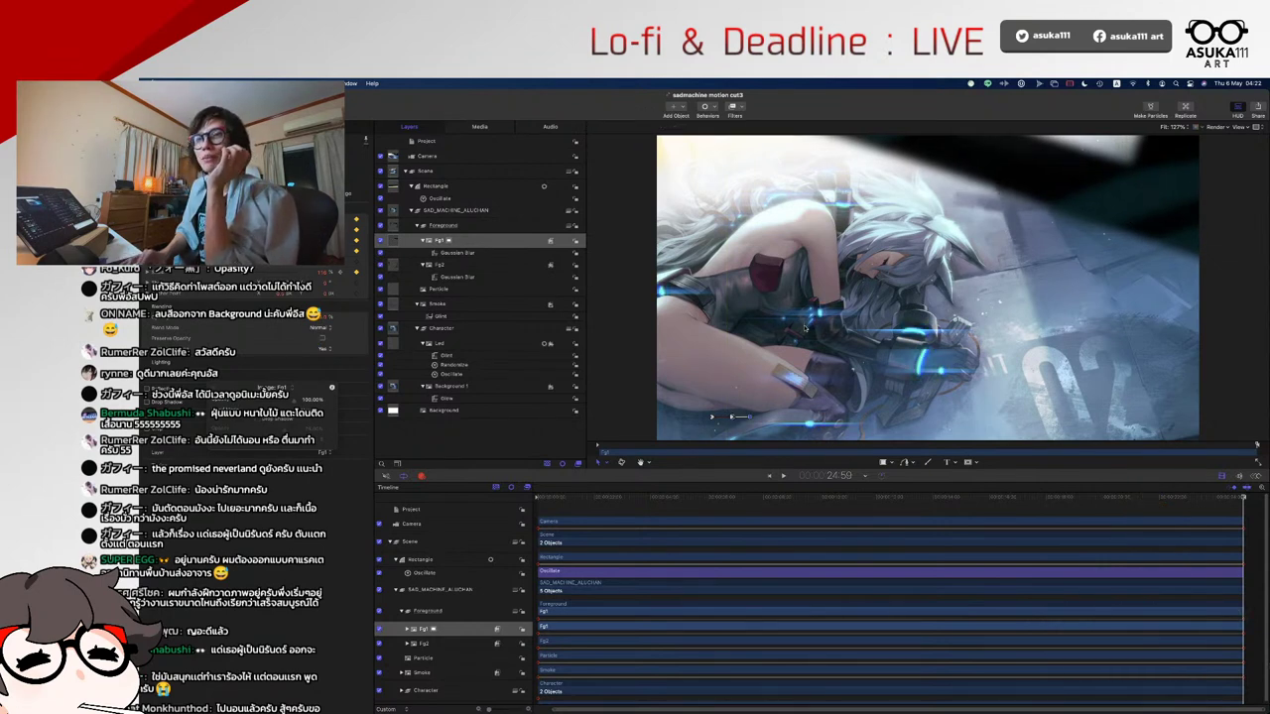
# - Move Fg2 up and left at the first frame to bring the cables into view, and slightly right at the last frame
pyautogui.click(461, 642)
pyautogui.click(552, 498)
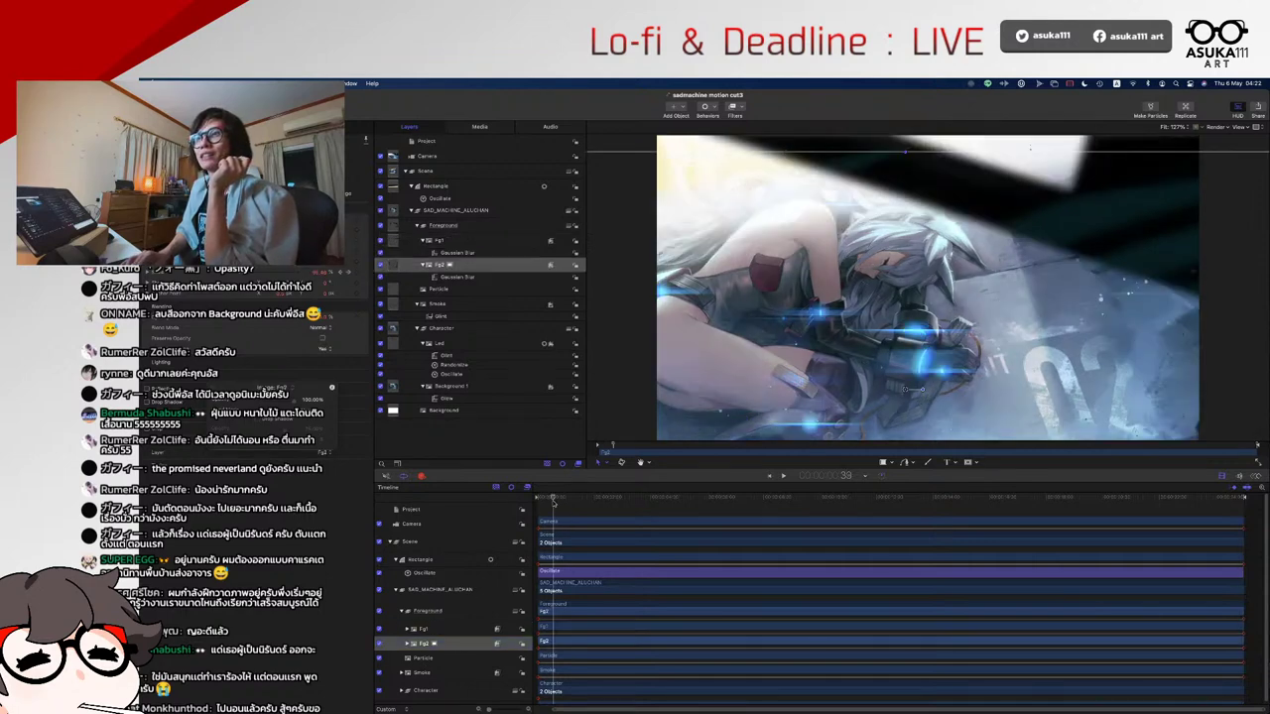
pyautogui.moveTo(553, 501); pyautogui.dragTo(537, 501)
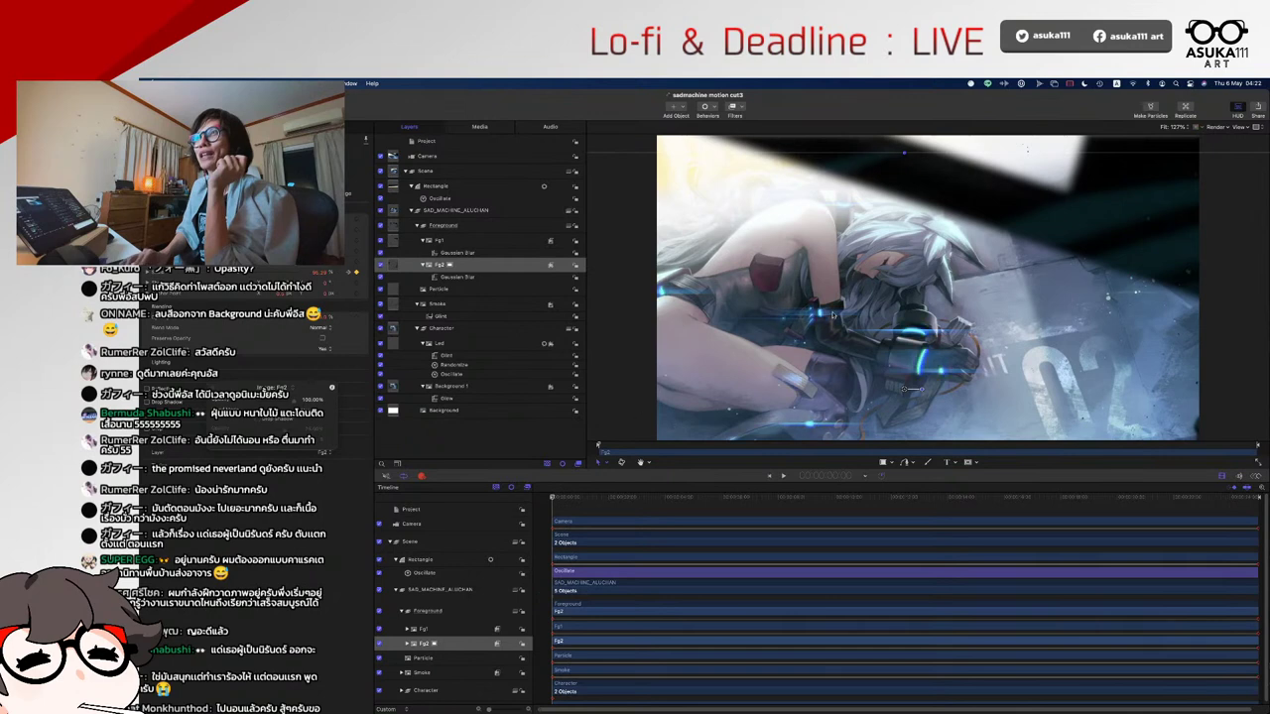
pyautogui.moveTo(1127, 388); pyautogui.dragTo(1055, 242)
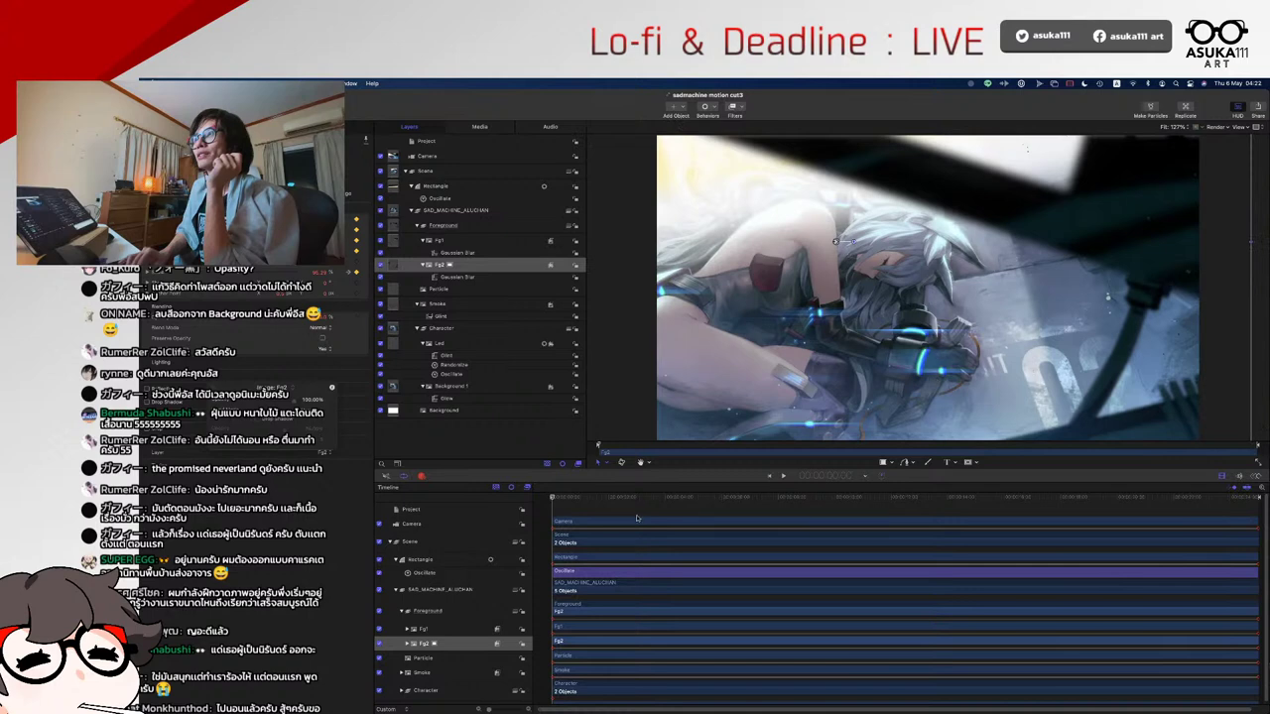
pyautogui.moveTo(593, 499); pyautogui.dragTo(1260, 493)
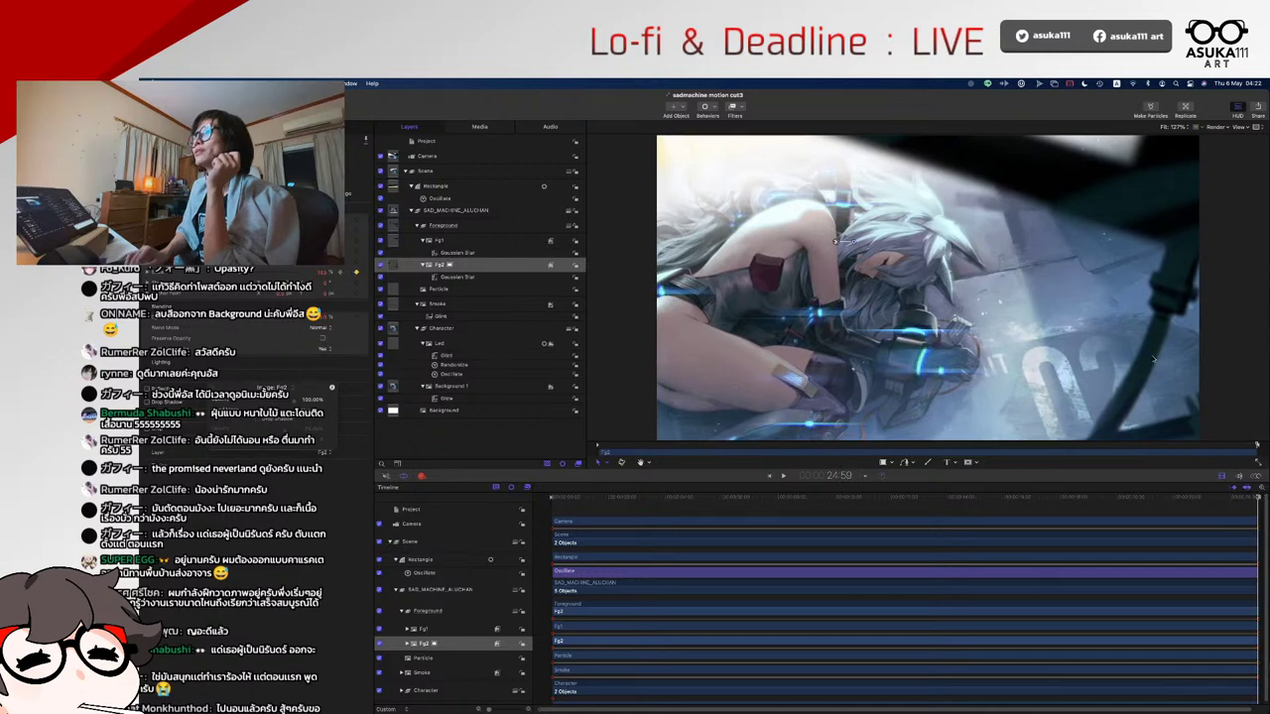
pyautogui.moveTo(1142, 314); pyautogui.dragTo(1166, 310)
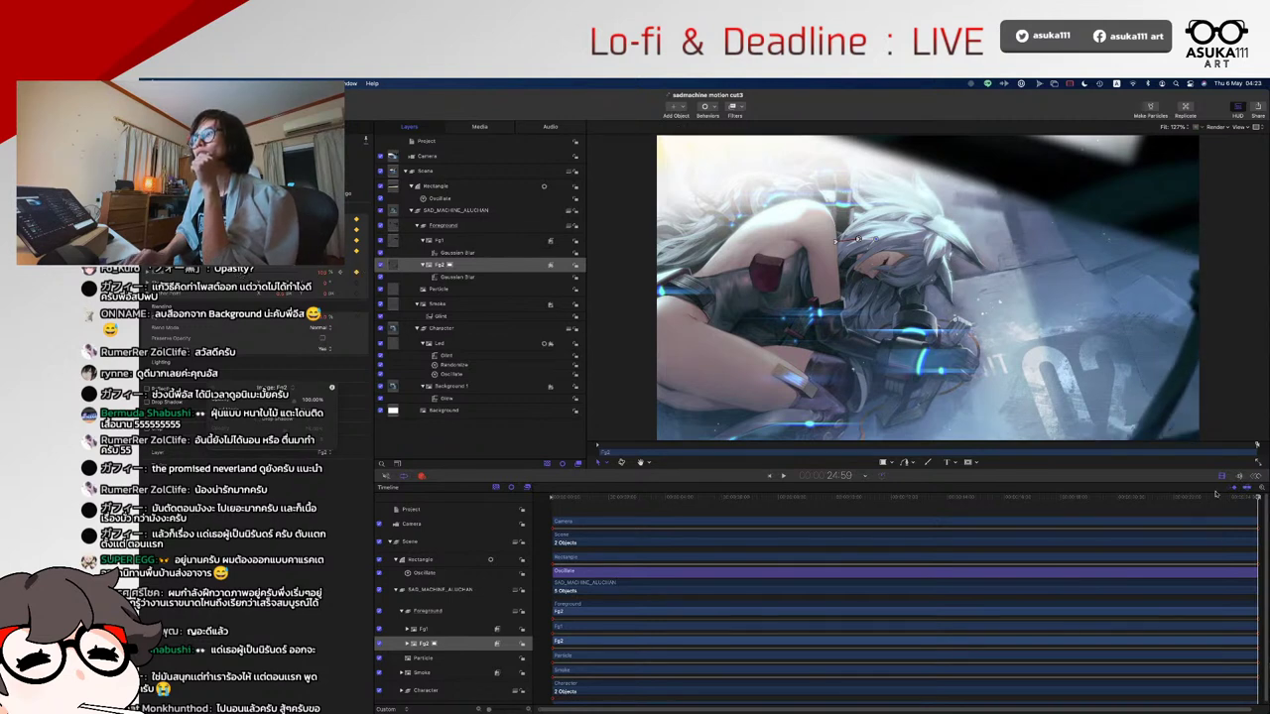
# - Scrub back through the timeline to review the movement of the foreground layers
pyautogui.click(1096, 506)
pyautogui.moveTo(1096, 509); pyautogui.dragTo(571, 607)
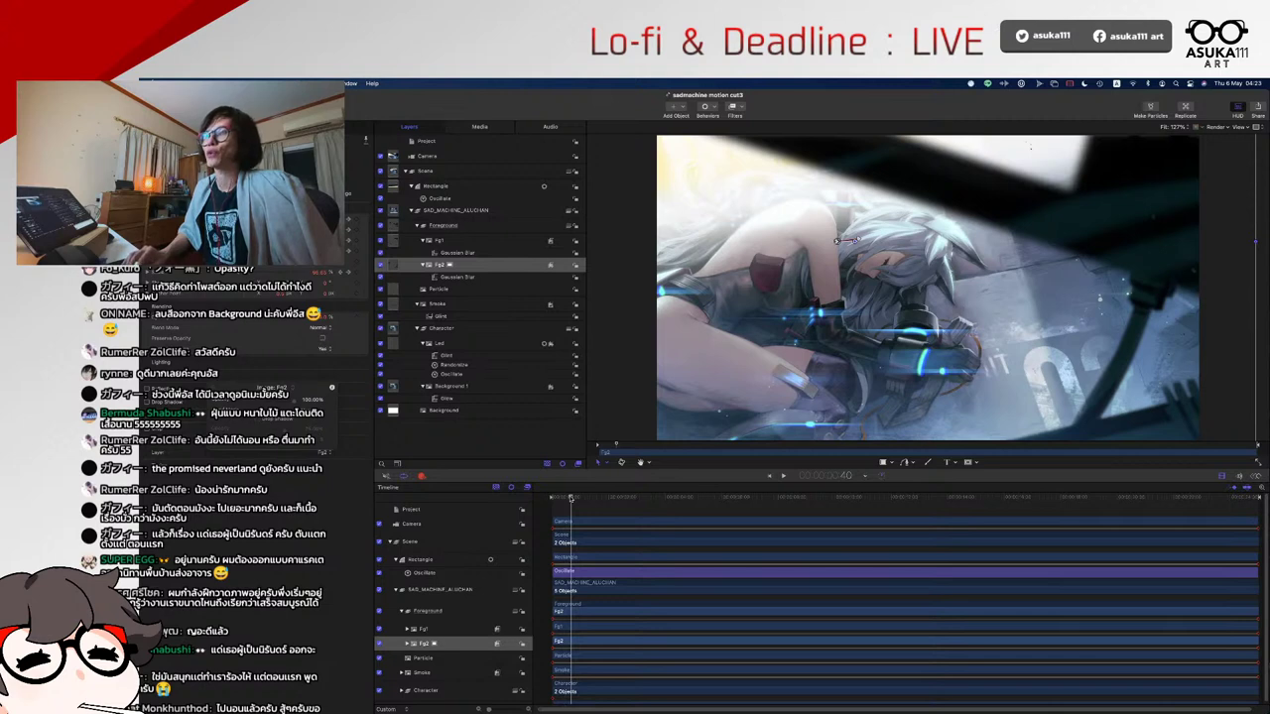
pyautogui.moveTo(570, 497); pyautogui.dragTo(582, 510)
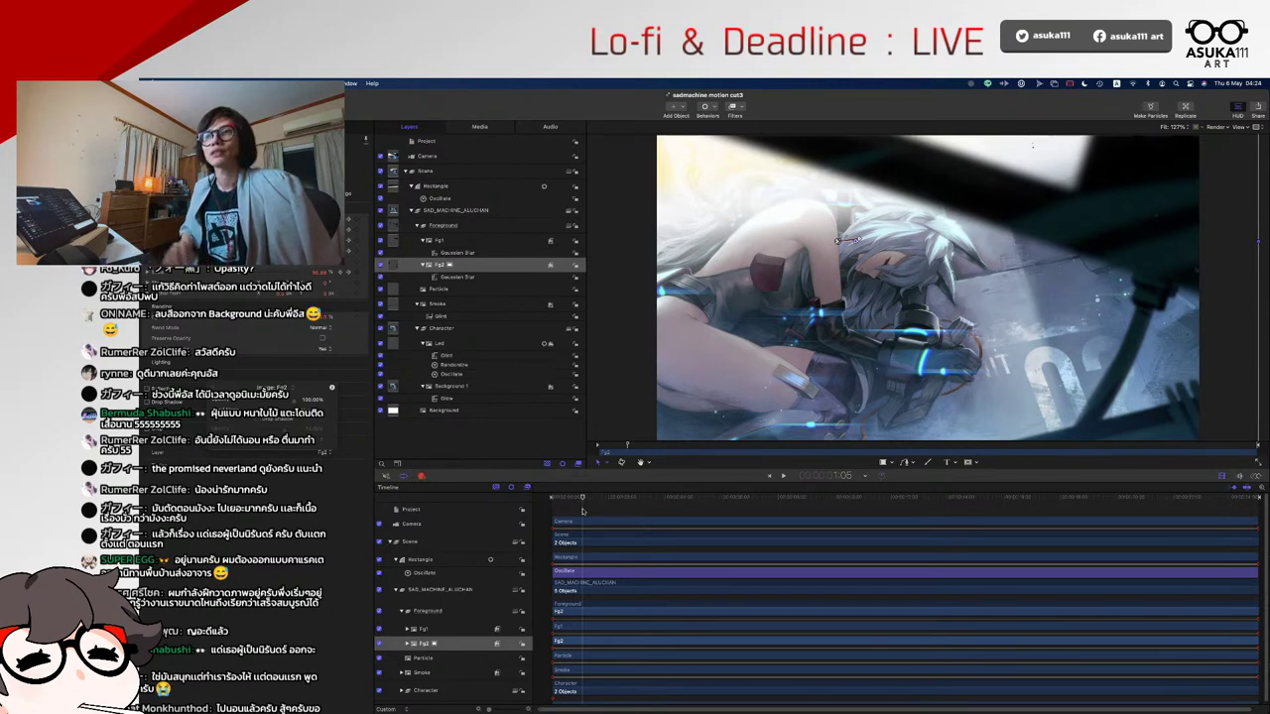
# - Select the Particle layer and collapse the Foreground group in the timeline
pyautogui.click(430, 658)
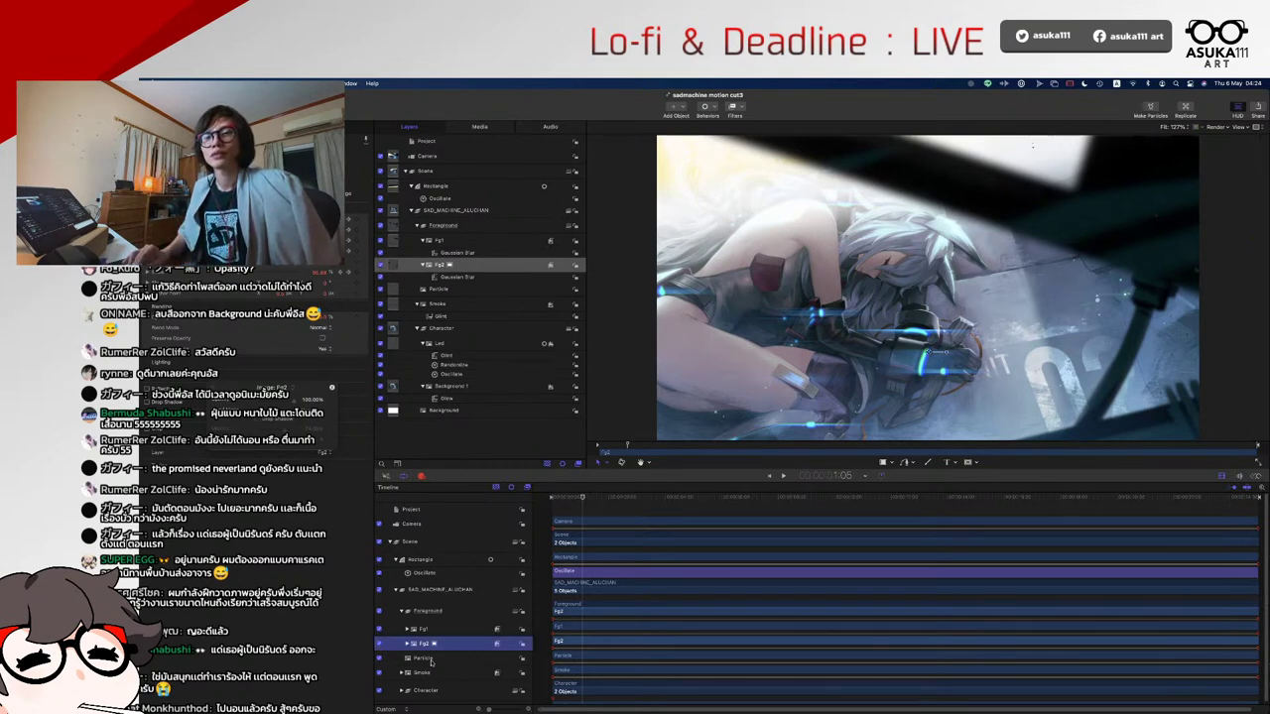
pyautogui.click(401, 611)
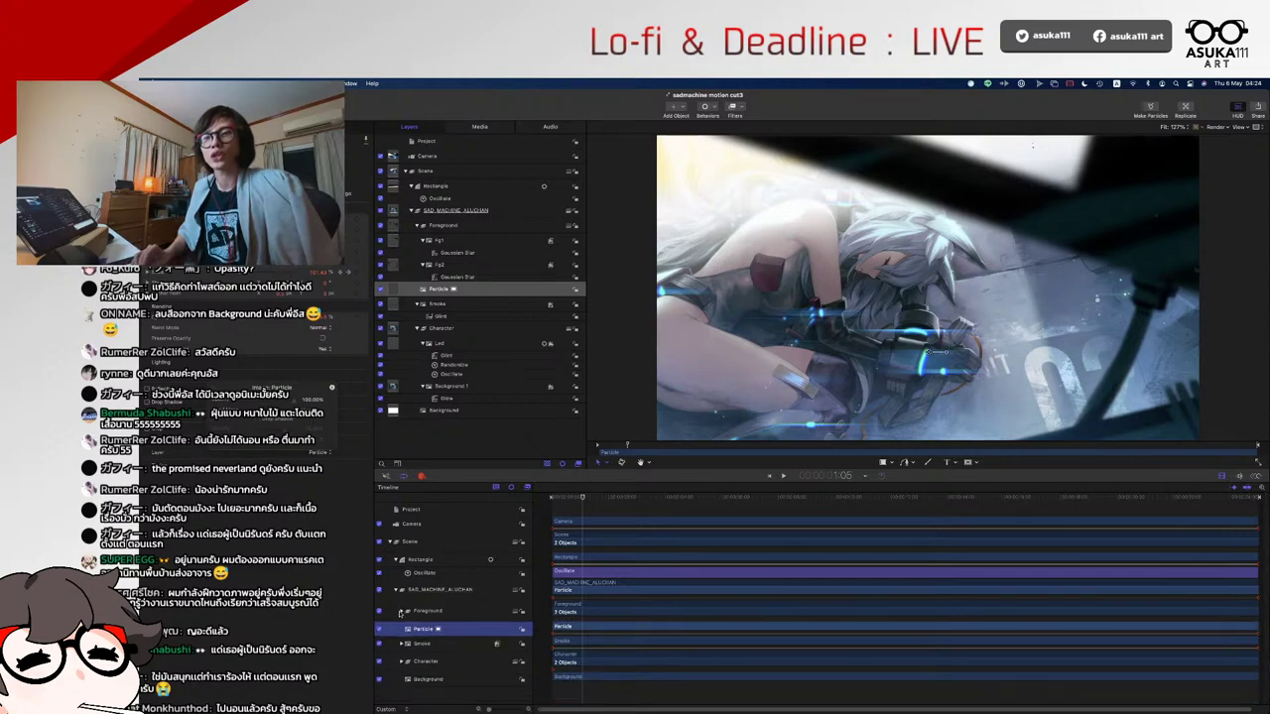
pyautogui.click(402, 660)
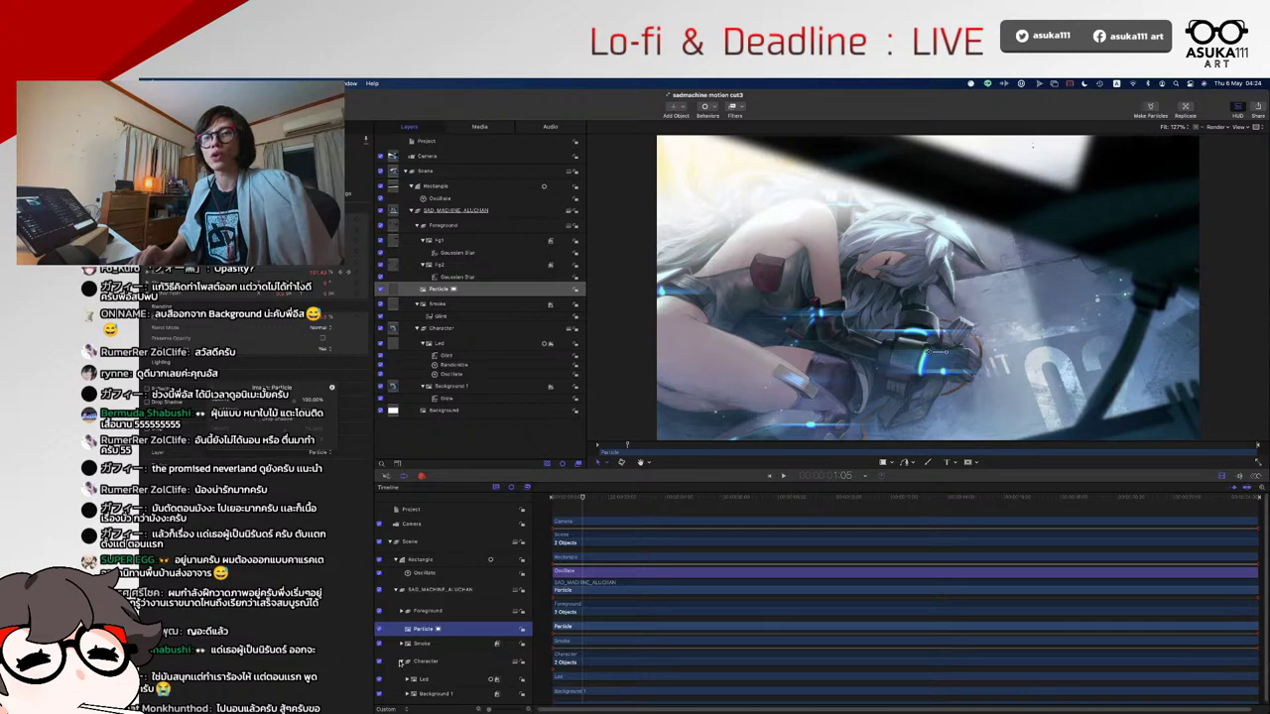
pyautogui.click(401, 661)
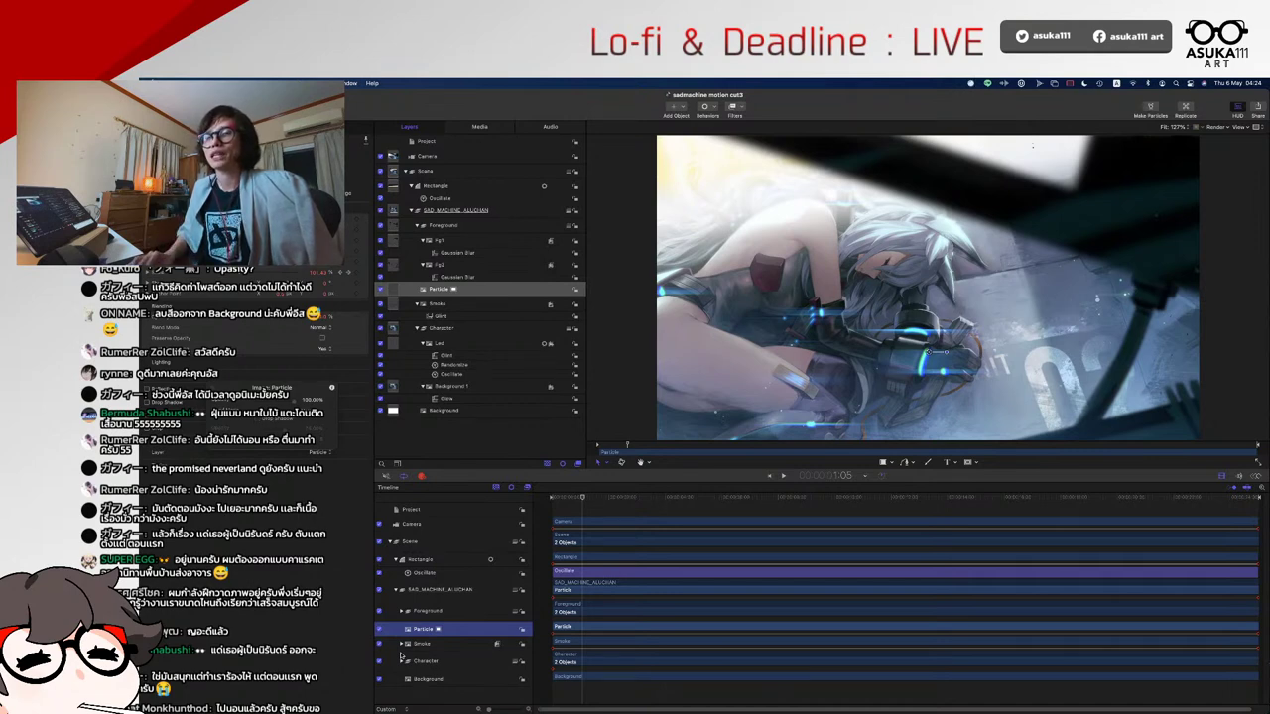
pyautogui.click(402, 611)
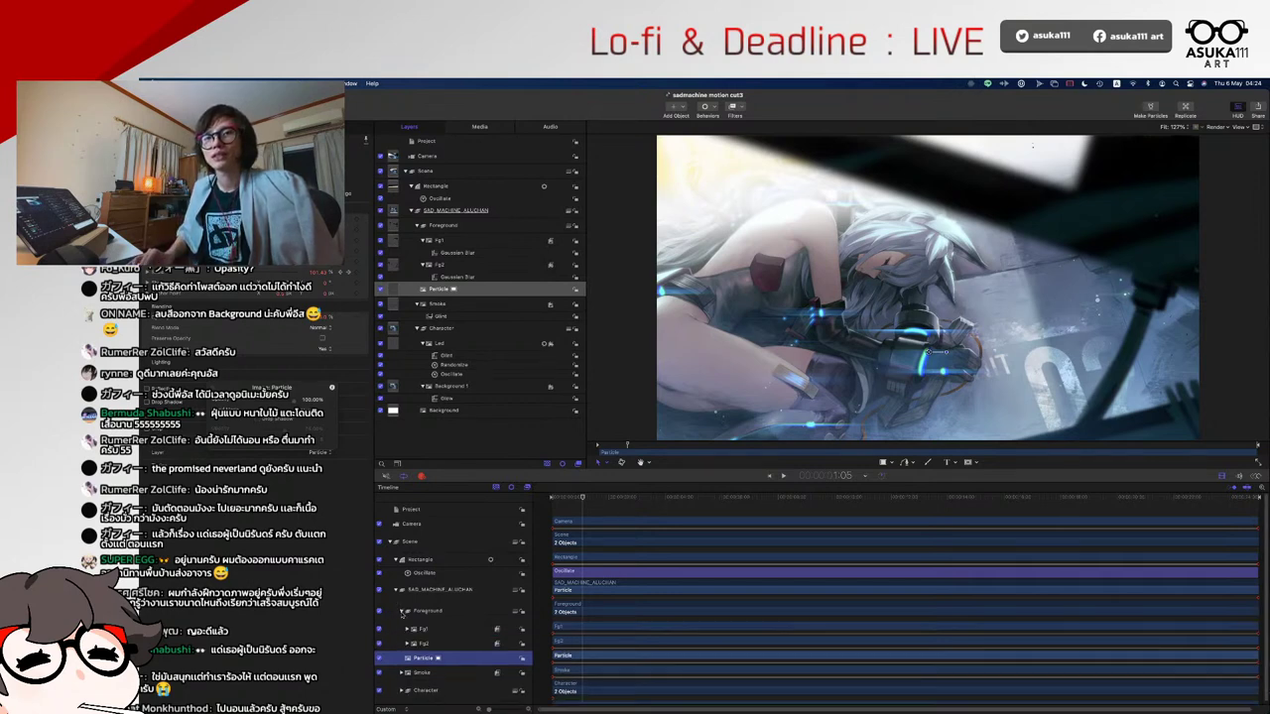
pyautogui.click(403, 611)
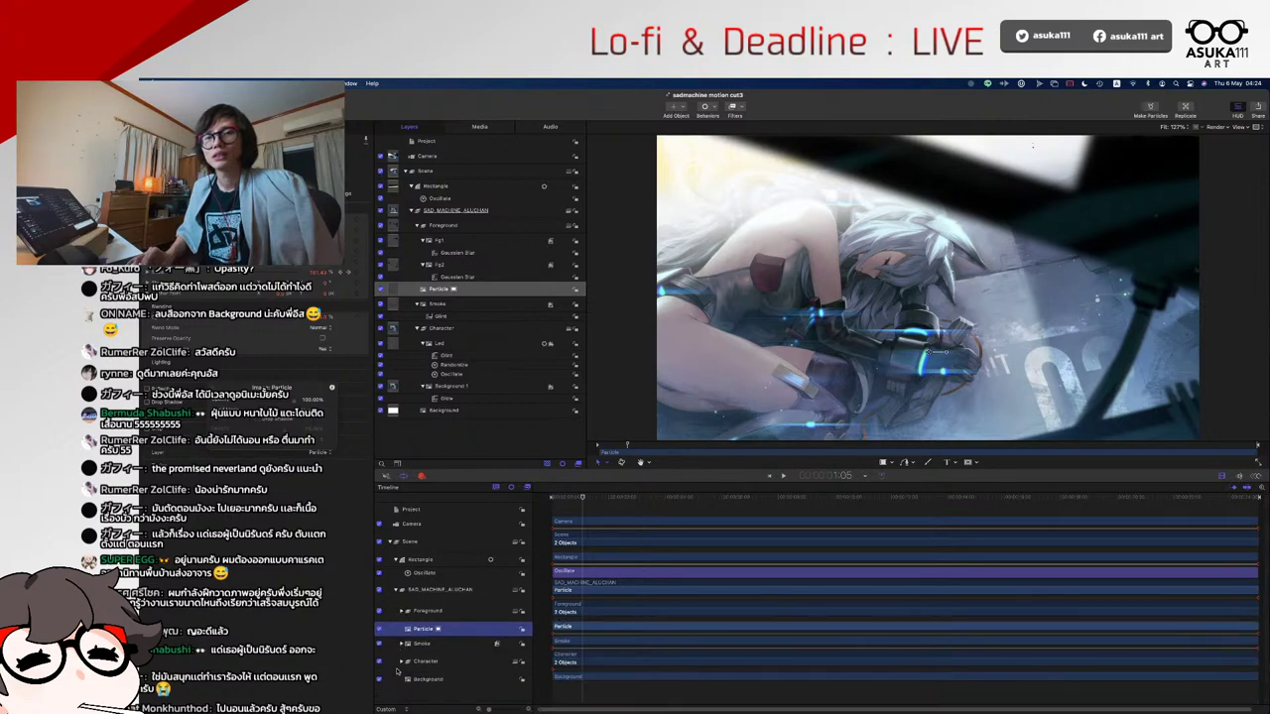
# - Expand the Character group and its Led layer, and add a Colorize filter to Led
pyautogui.click(401, 660)
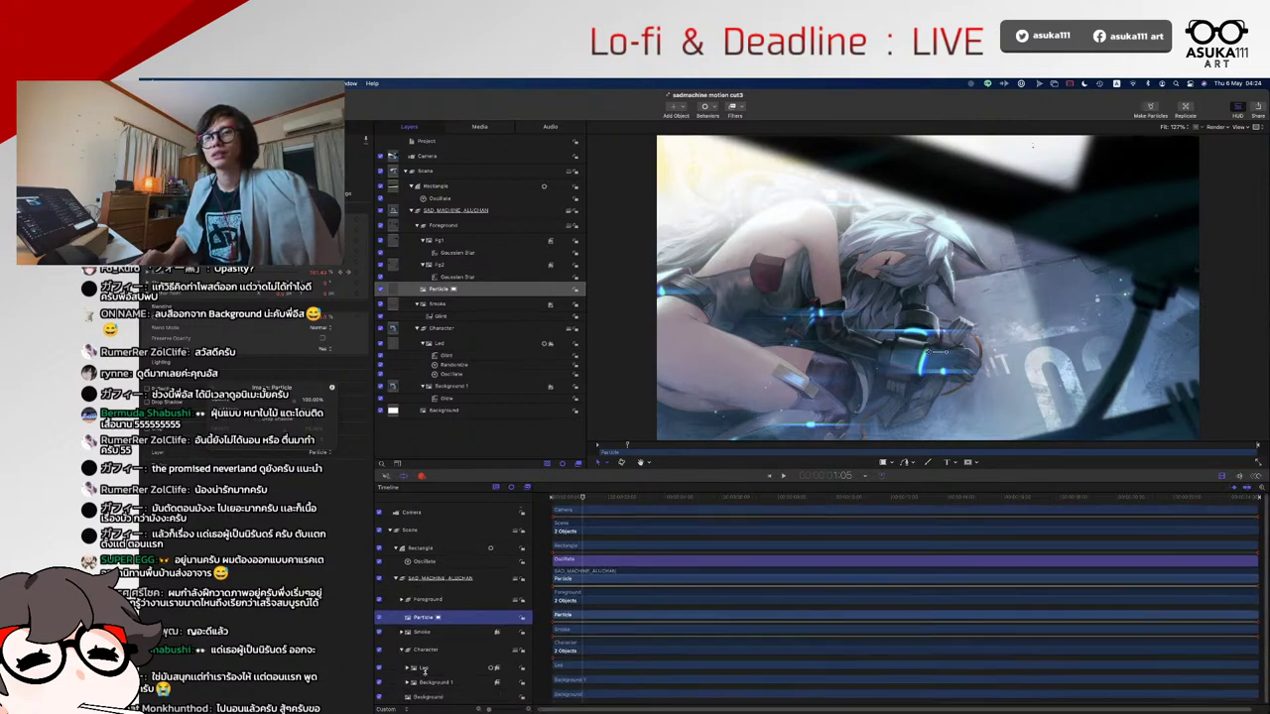
pyautogui.click(407, 668)
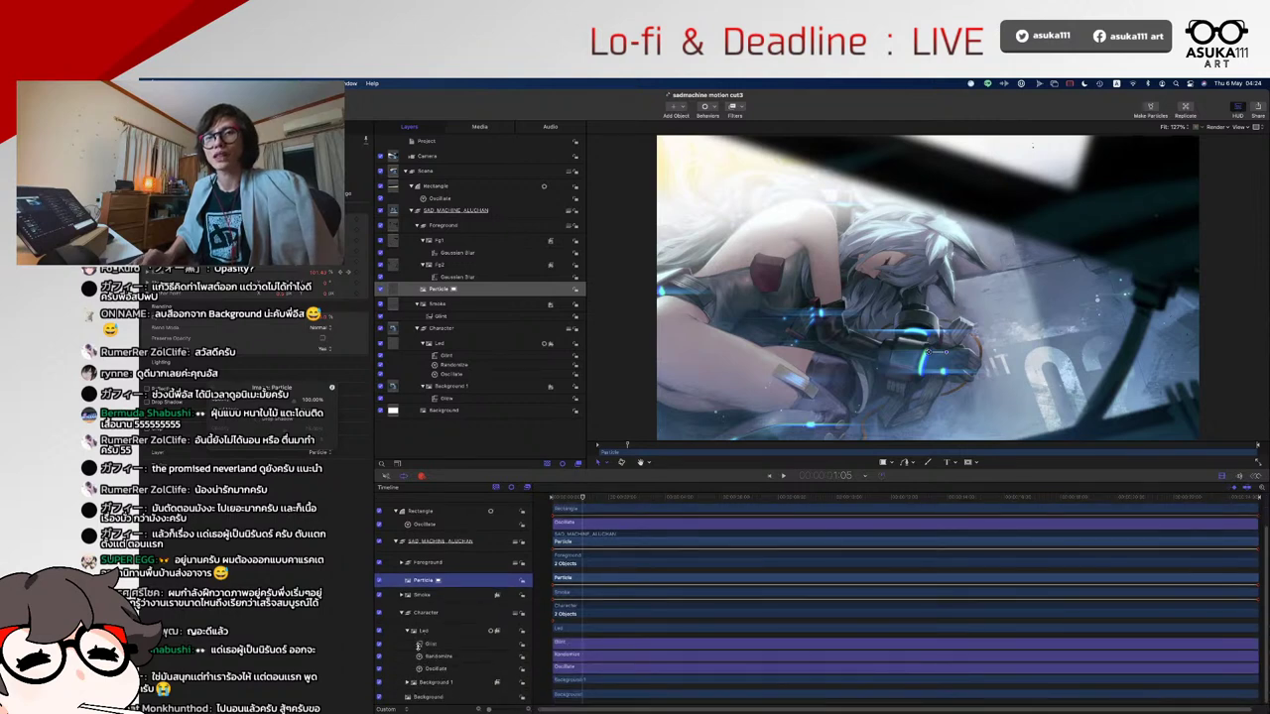
pyautogui.click(429, 646)
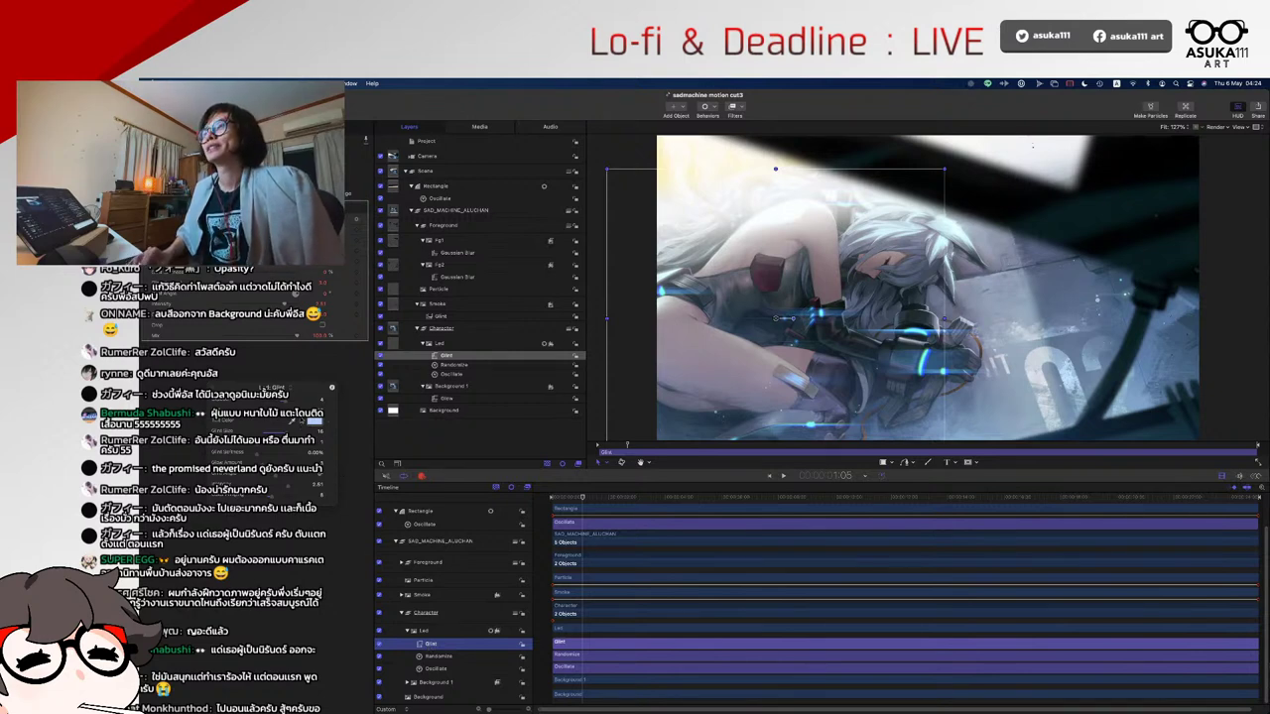
pyautogui.click(738, 105)
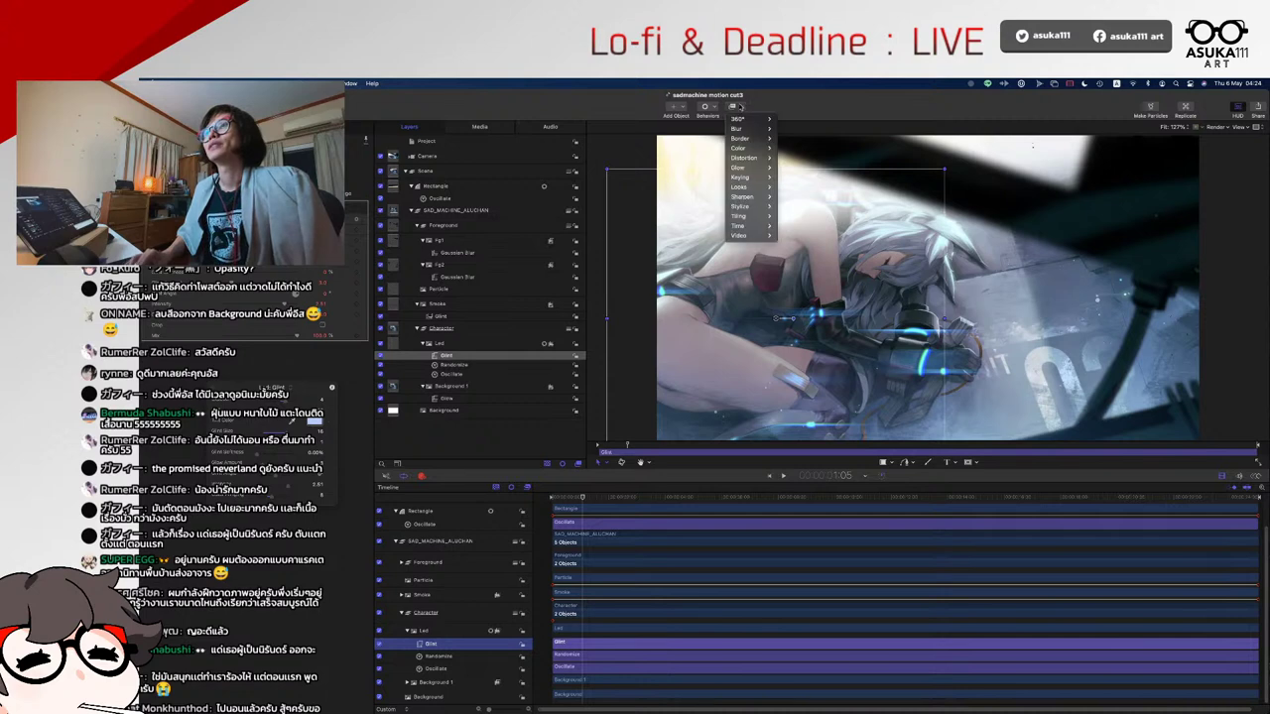
pyautogui.moveTo(737, 149)
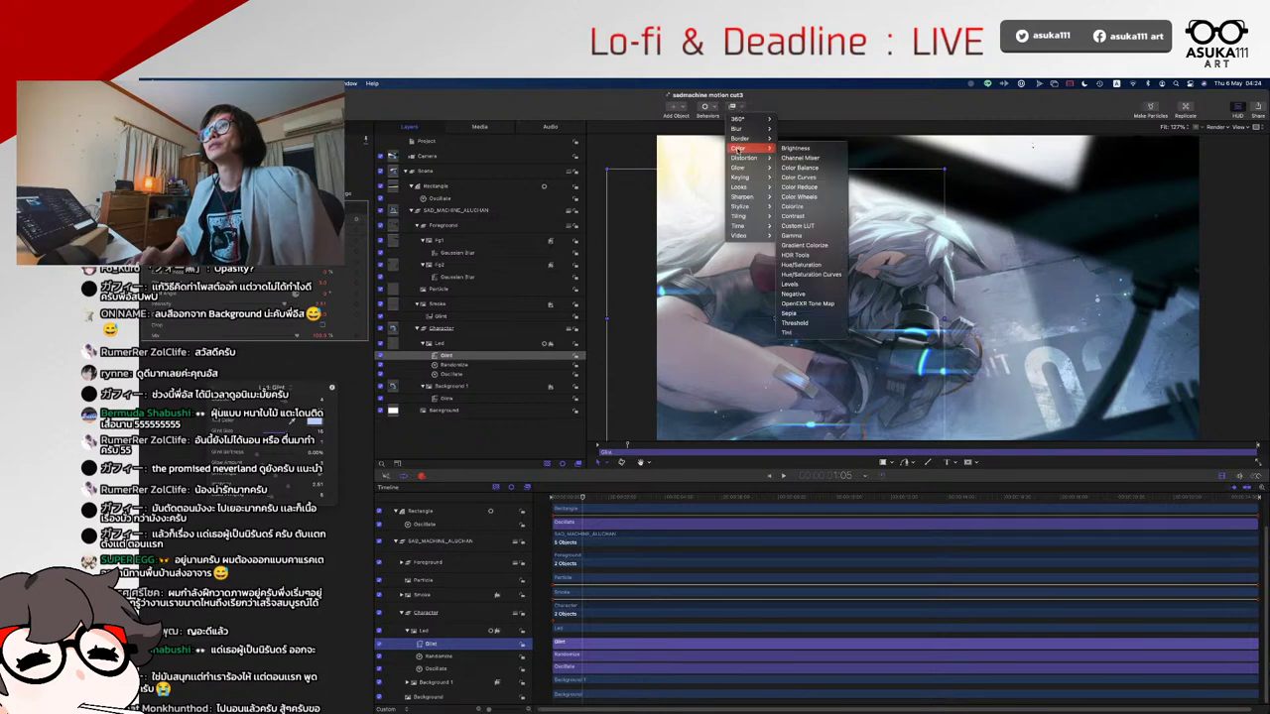
pyautogui.click(792, 206)
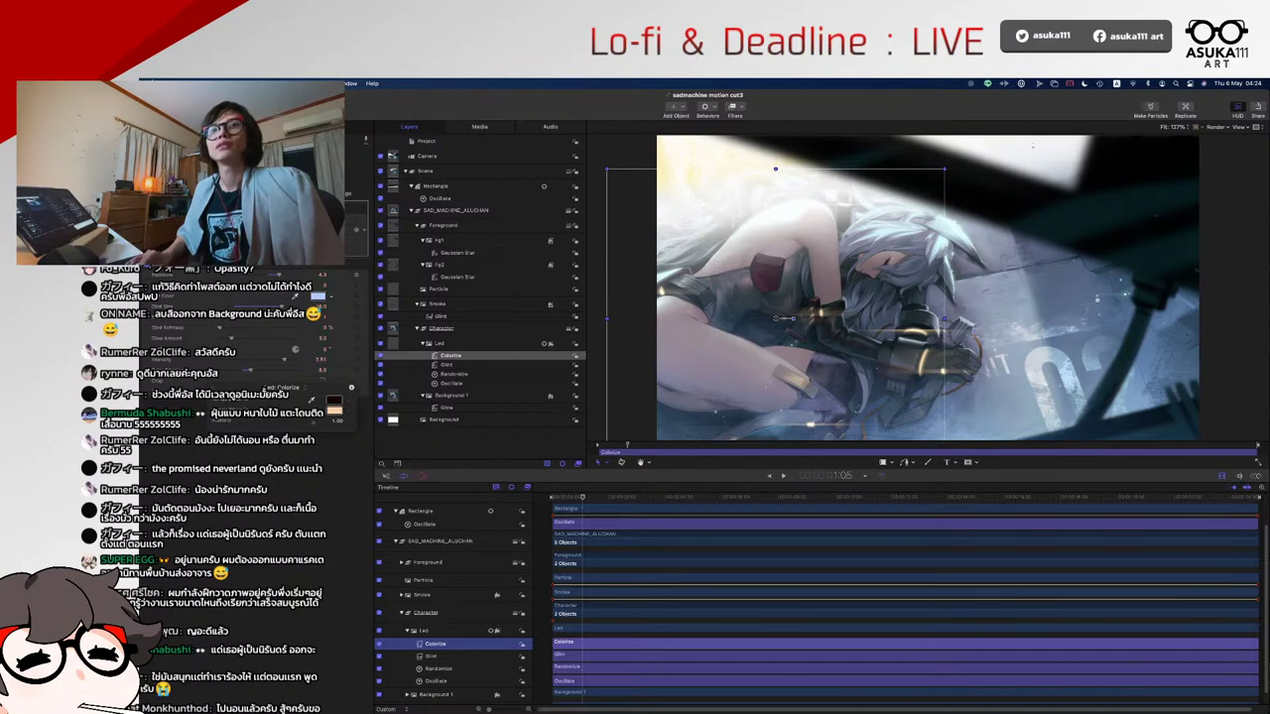
# - Remap the Colorize filter's light color to a fully saturated red using the HSB color sliders
pyautogui.click(335, 402)
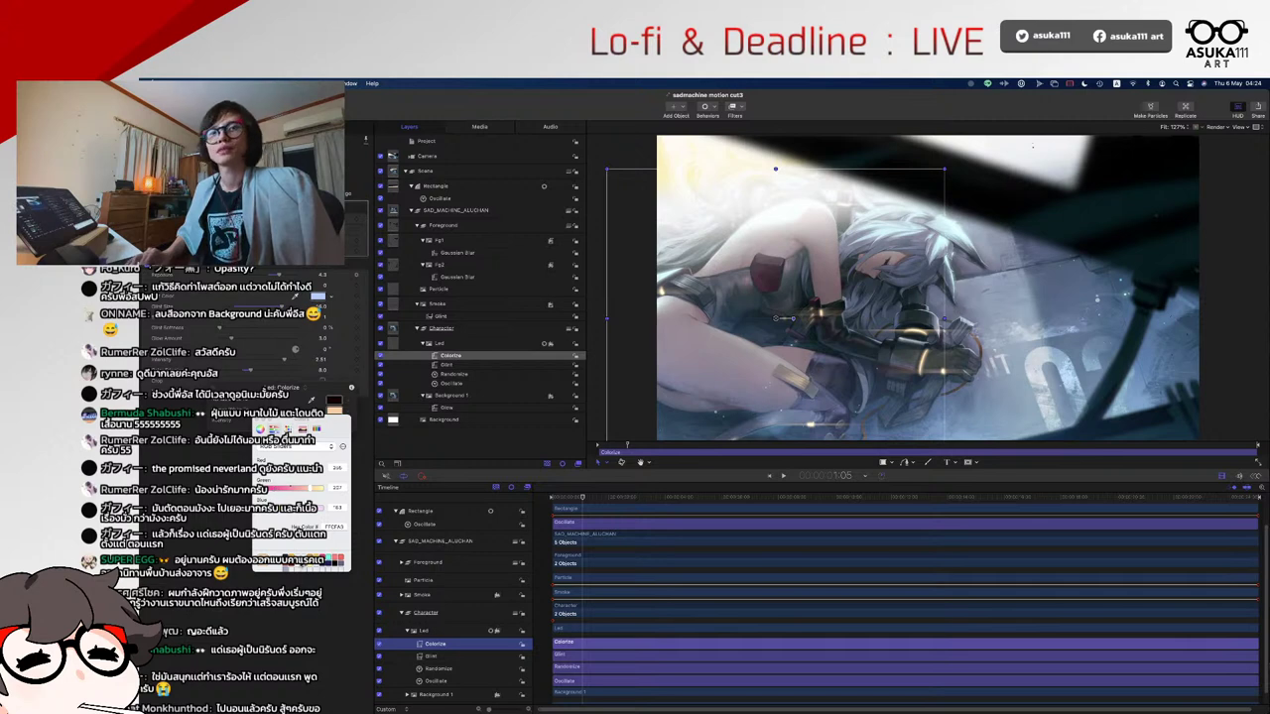
pyautogui.click(274, 448)
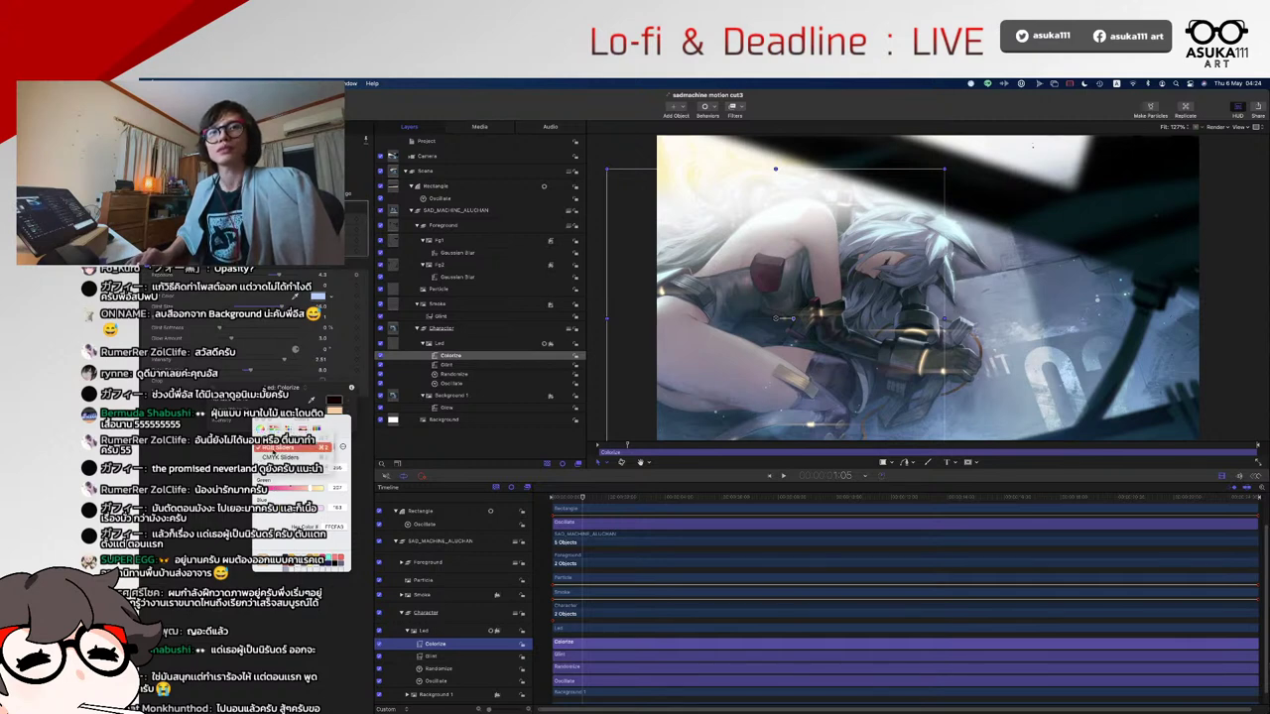
pyautogui.click(296, 474)
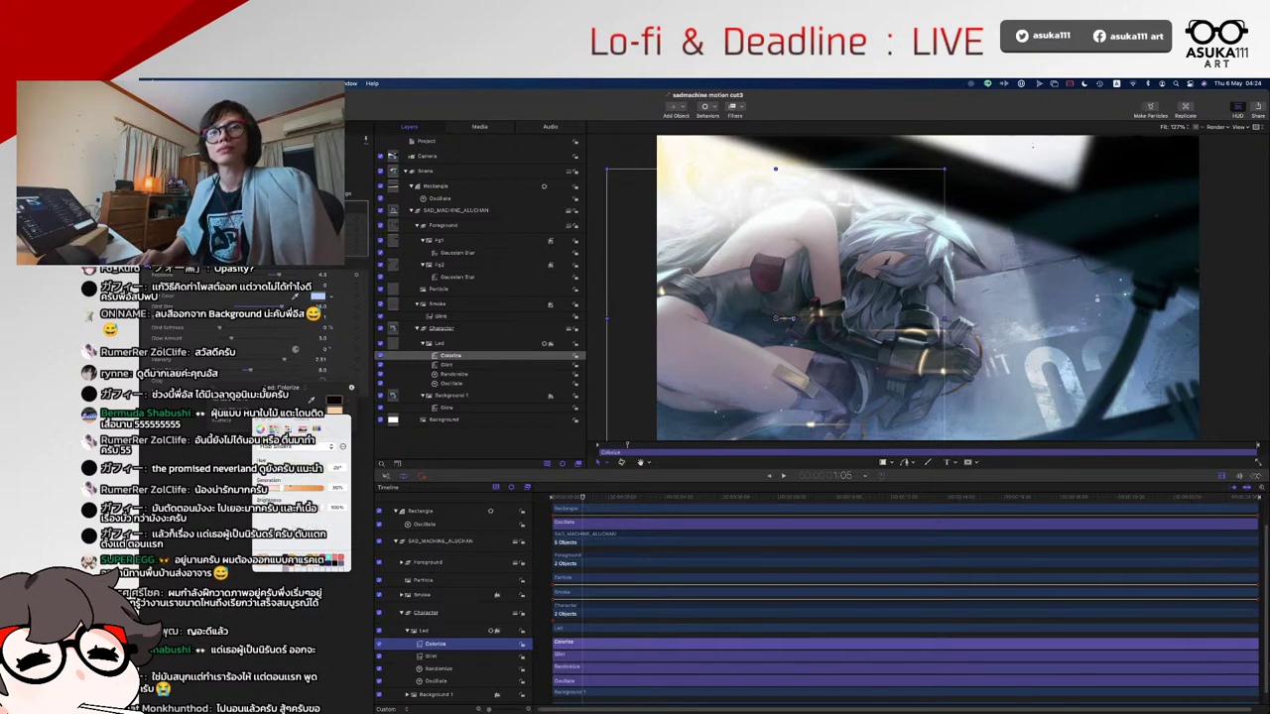
pyautogui.moveTo(404, 501); pyautogui.dragTo(420, 501)
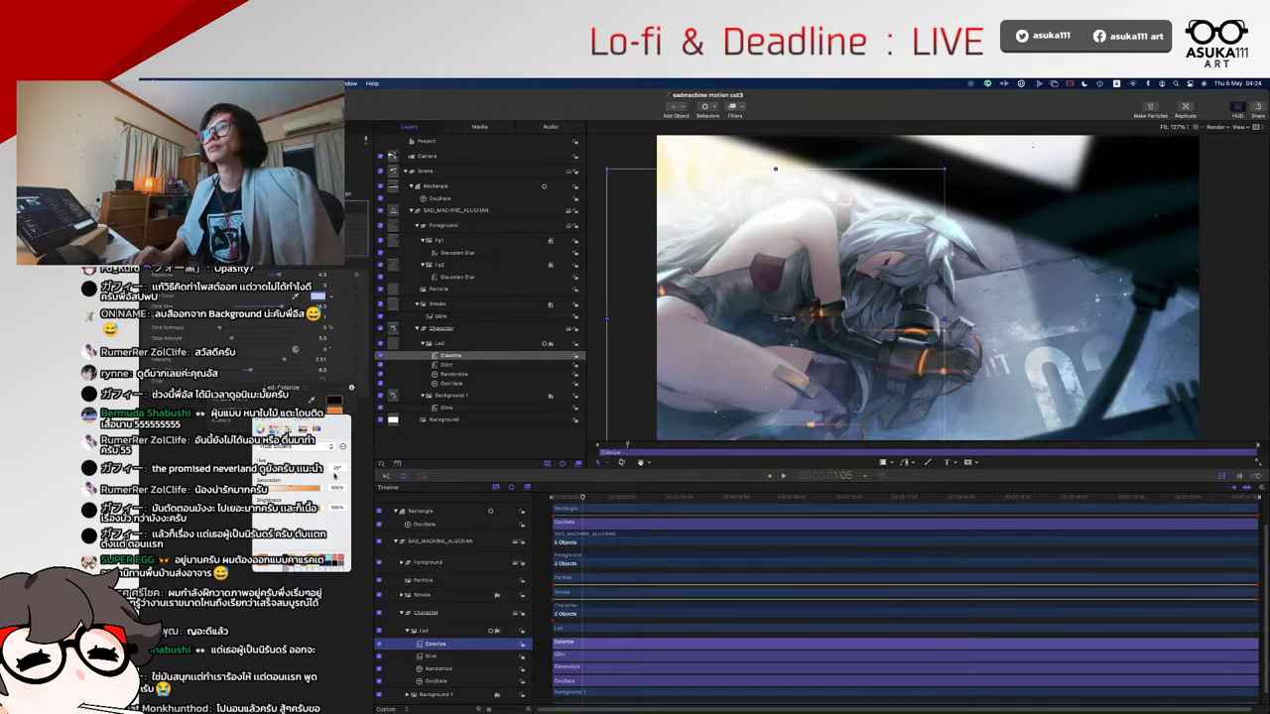
pyautogui.click(294, 474)
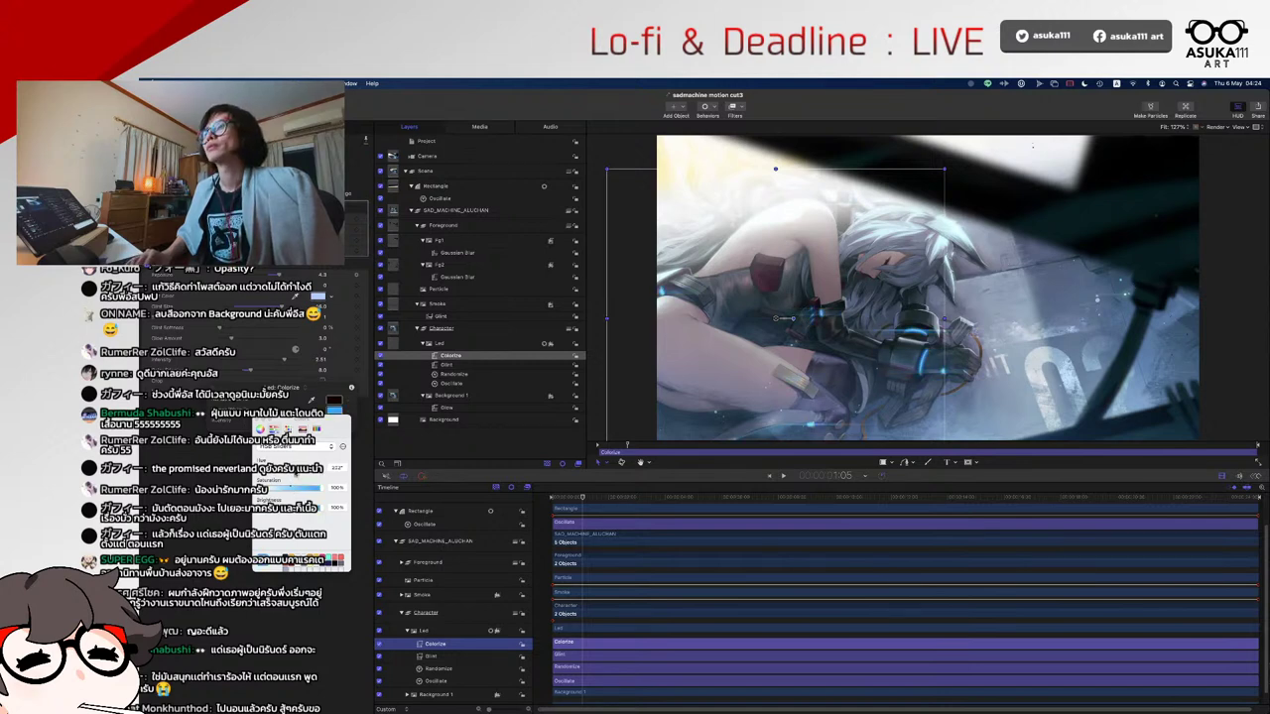
pyautogui.moveTo(295, 474); pyautogui.dragTo(328, 480)
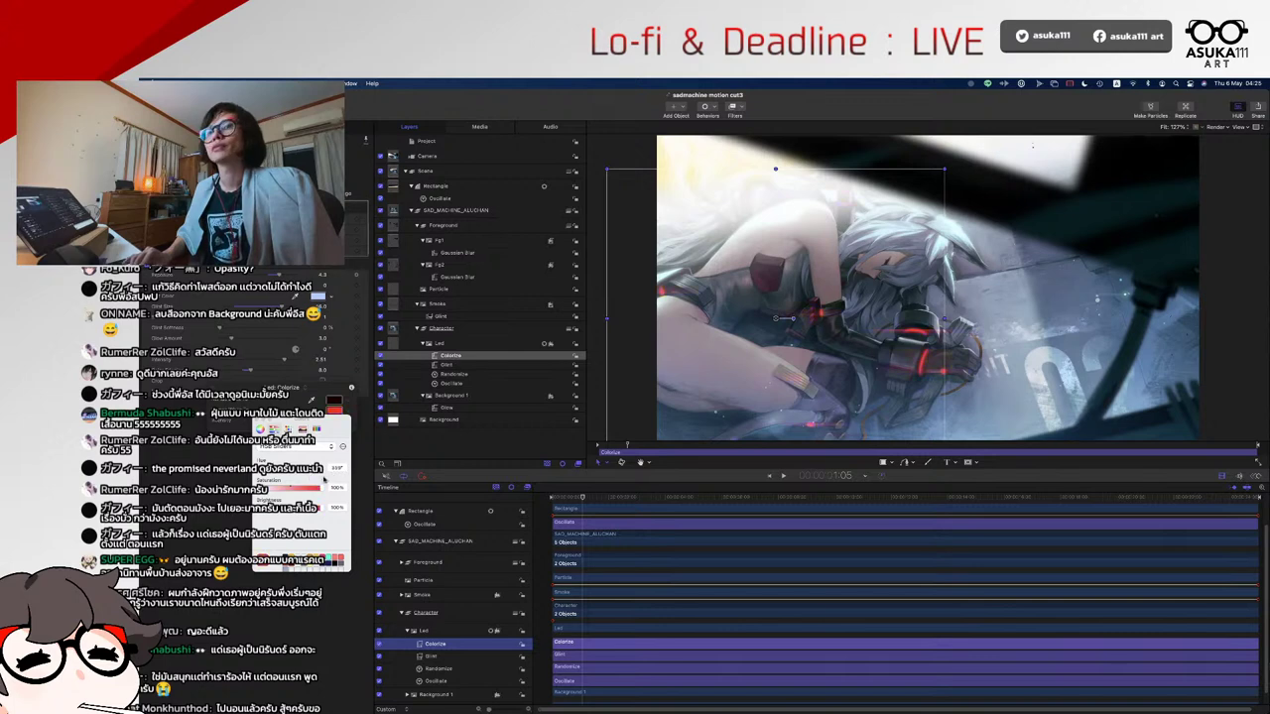
pyautogui.click(254, 423)
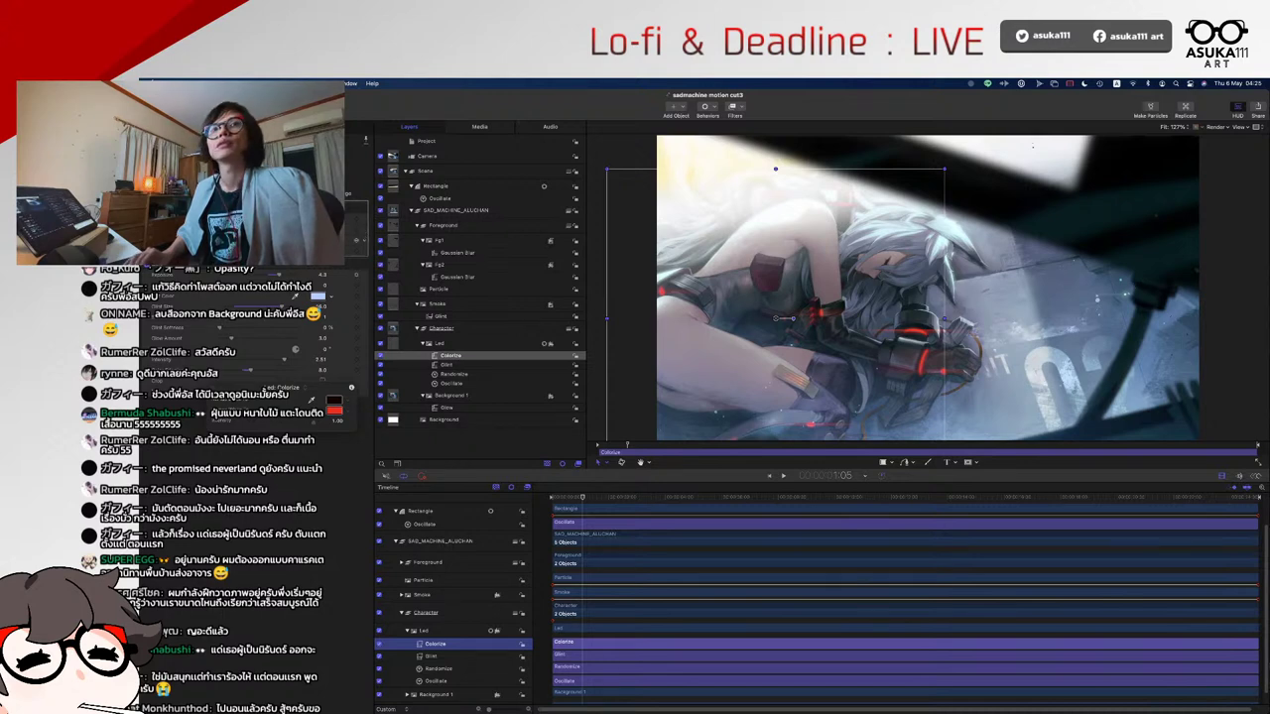
# - Add an Oscillate parameter behavior to the Colorize filter's Mix on the Led layer
pyautogui.moveTo(310, 399); pyautogui.dragTo(310, 400)
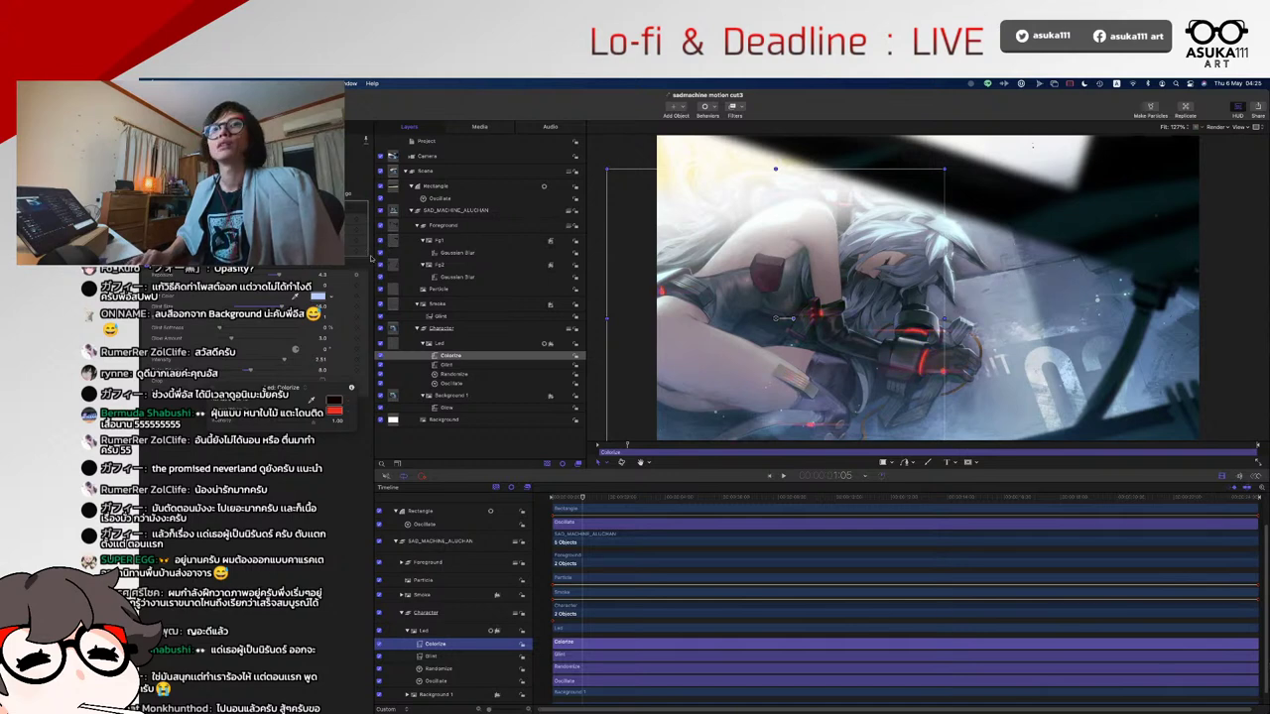
pyautogui.rightClick(371, 257)
pyautogui.moveTo(394, 359)
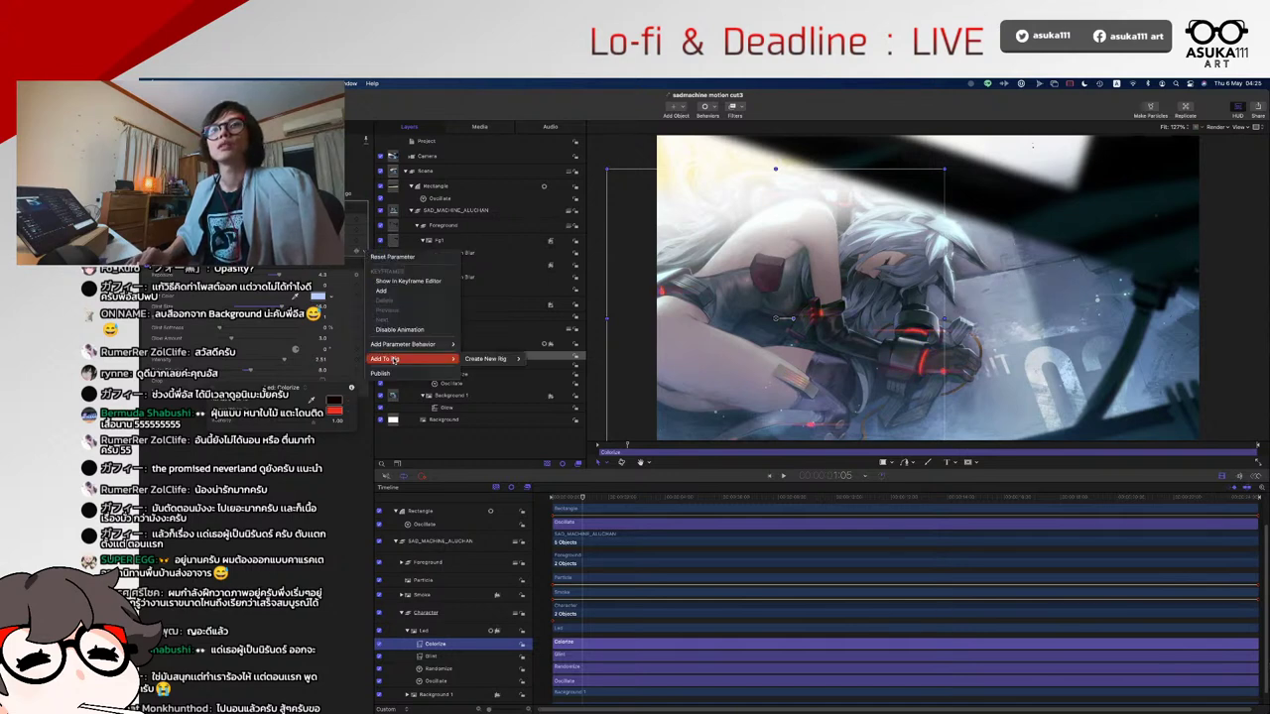
pyautogui.moveTo(491, 359)
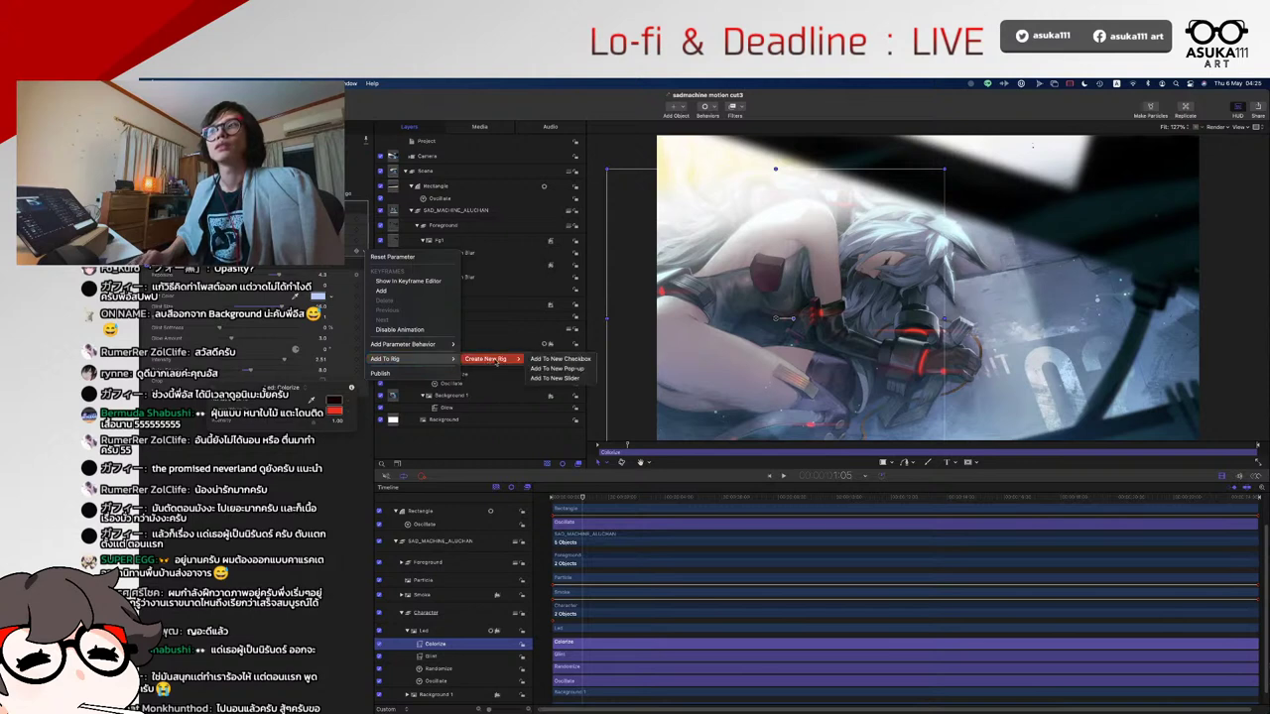
pyautogui.moveTo(452, 344)
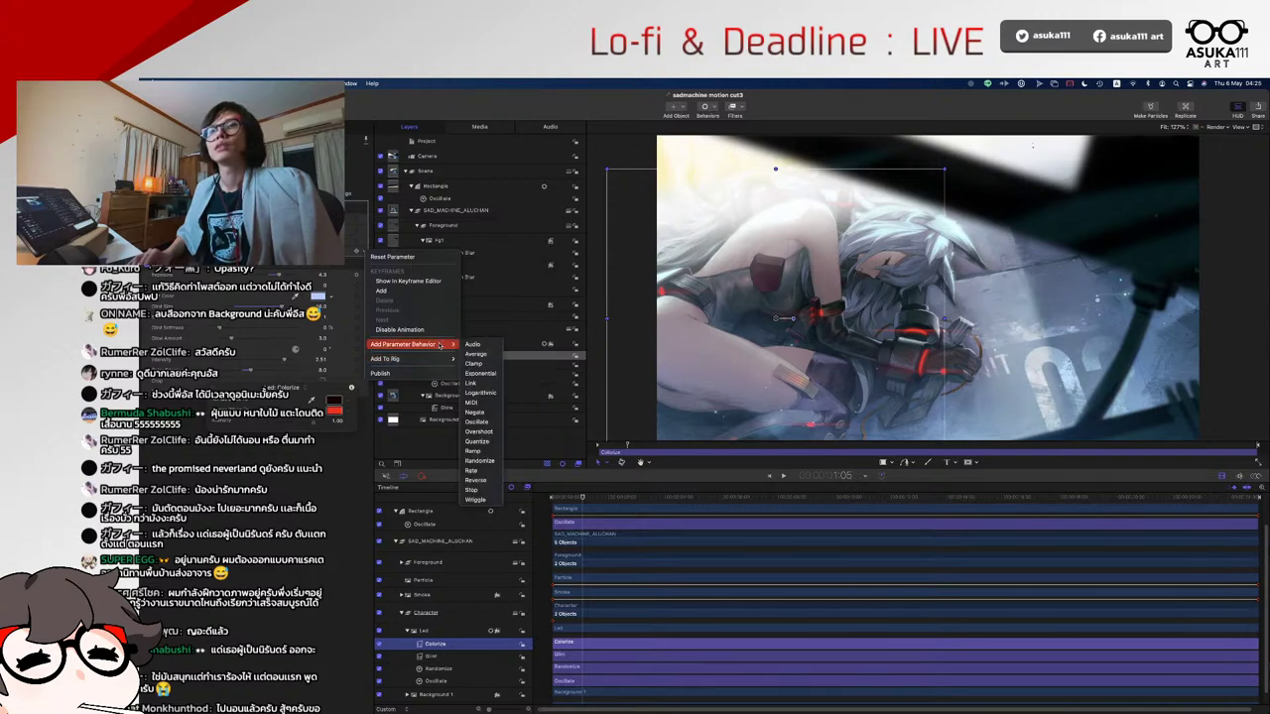
pyautogui.click(476, 421)
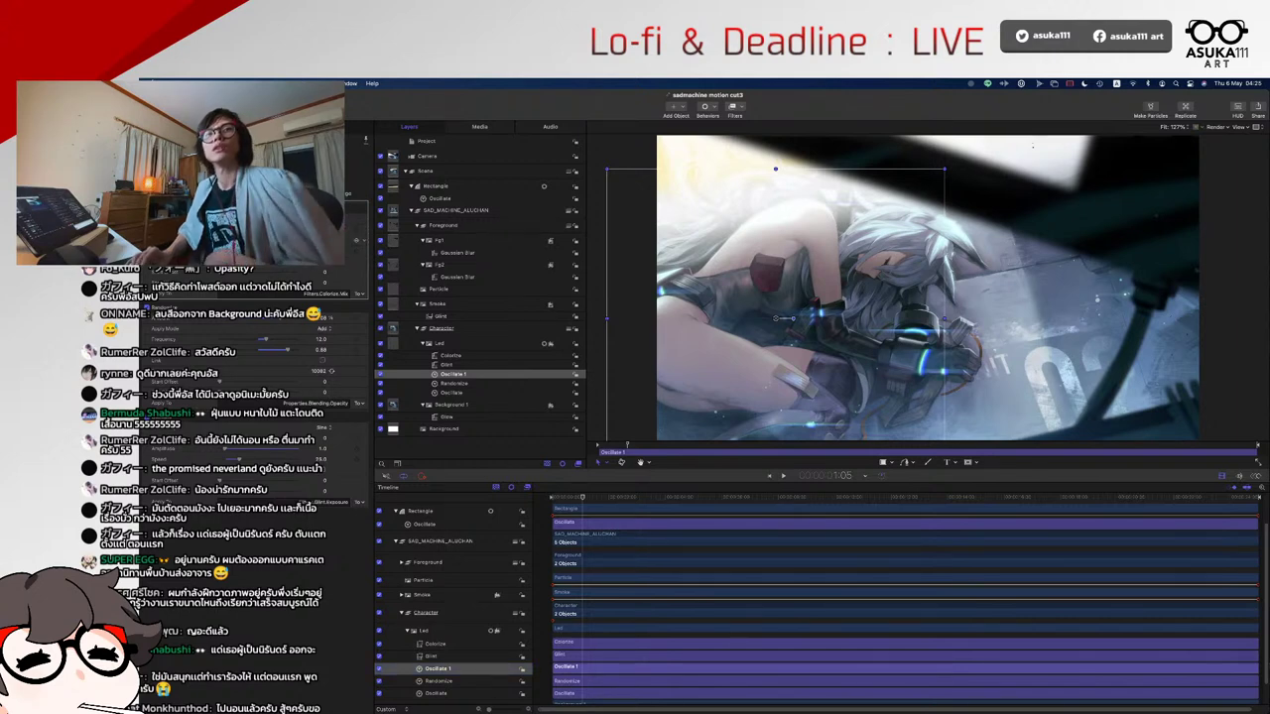
# - Play the shot from several points in the timeline to review how the Led glow changes color
pyautogui.press('space')
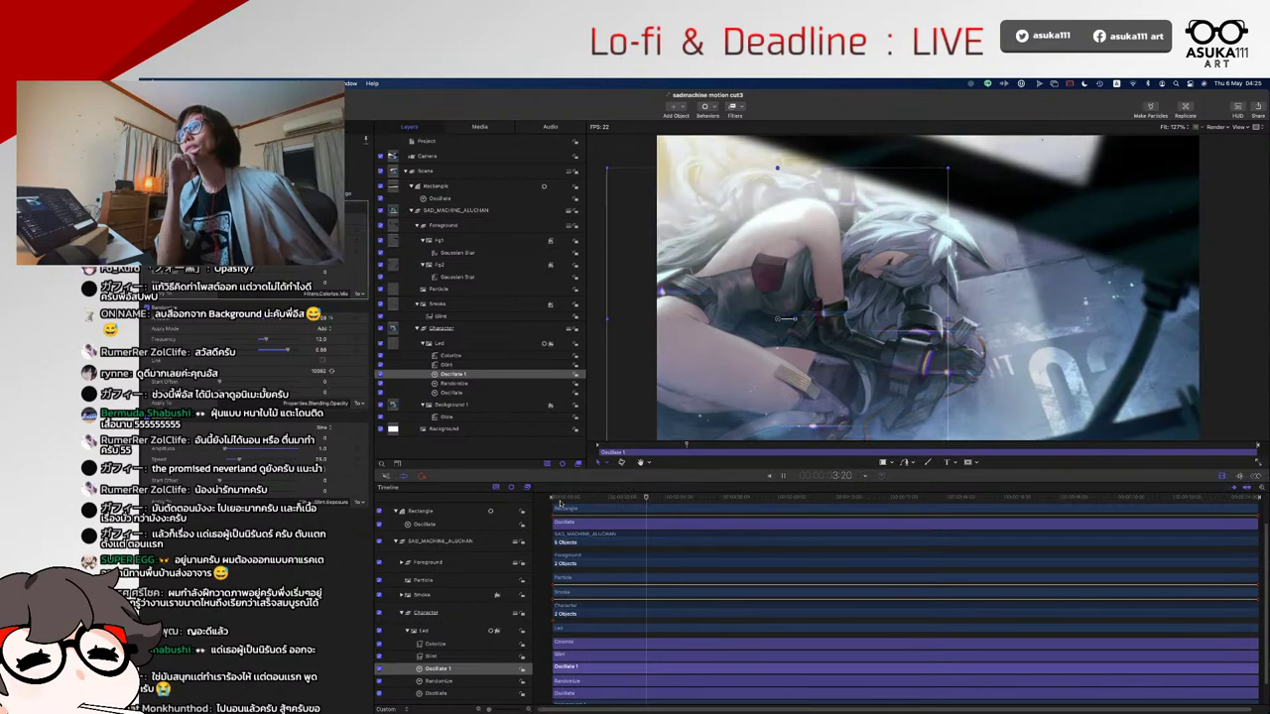
pyautogui.press('space')
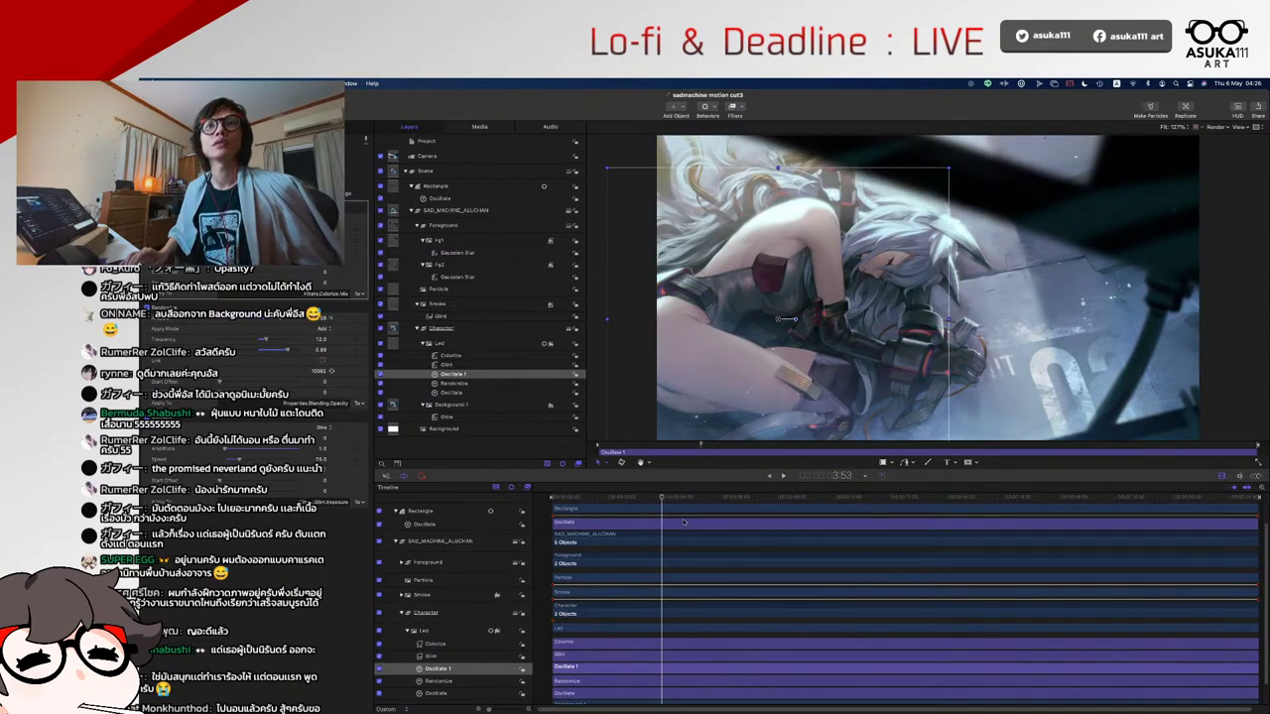
pyautogui.click(599, 496)
pyautogui.press('space')
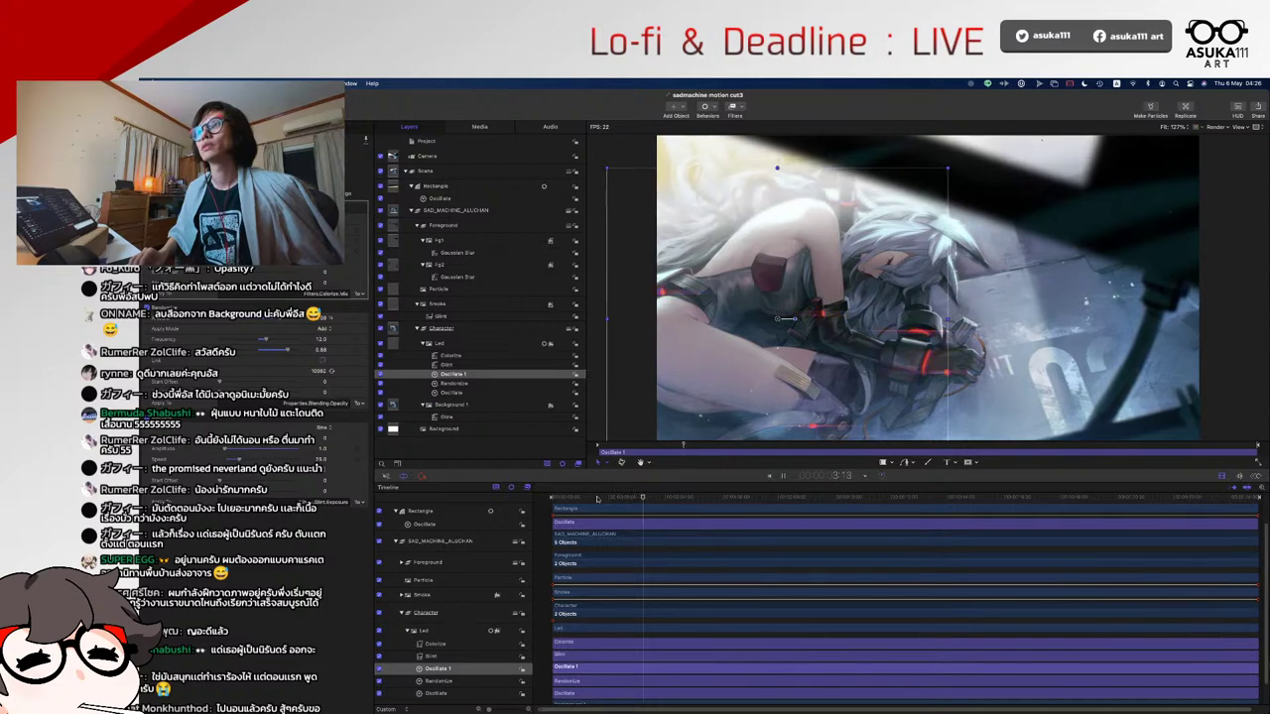
pyautogui.press('space')
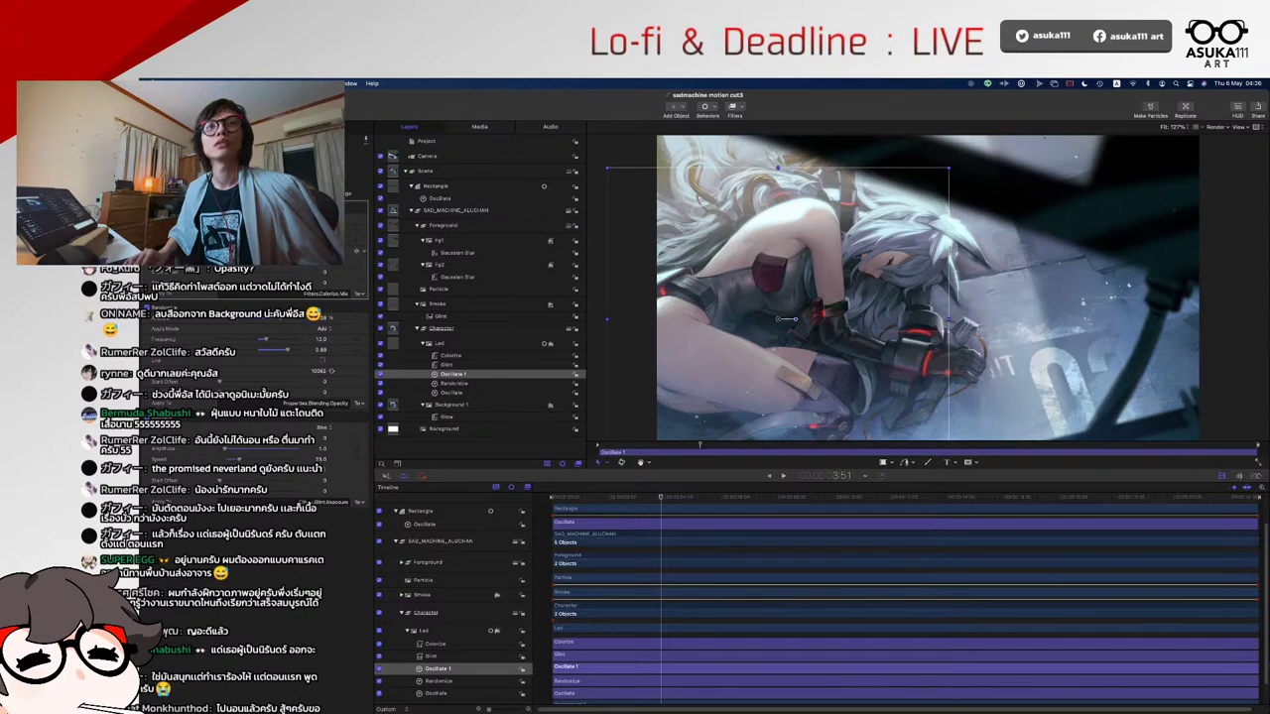
pyautogui.click(689, 499)
pyautogui.moveTo(692, 508); pyautogui.dragTo(741, 513)
pyautogui.press('space')
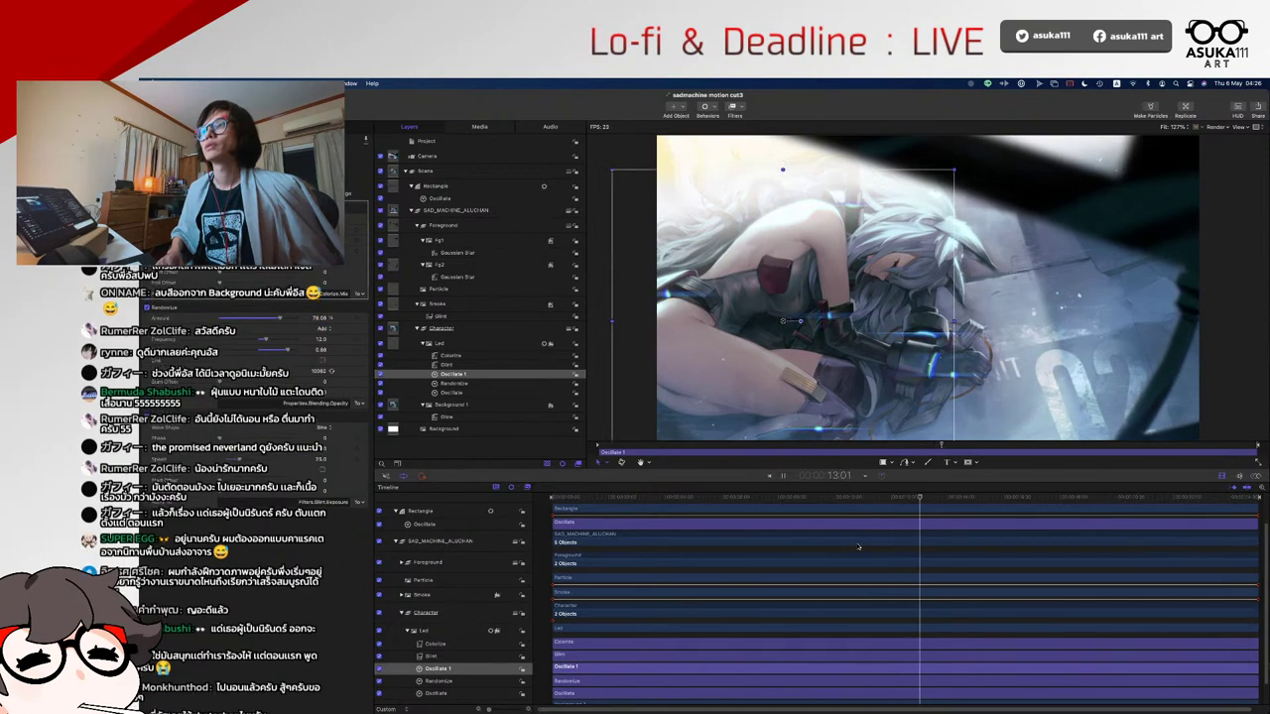
pyautogui.press('space')
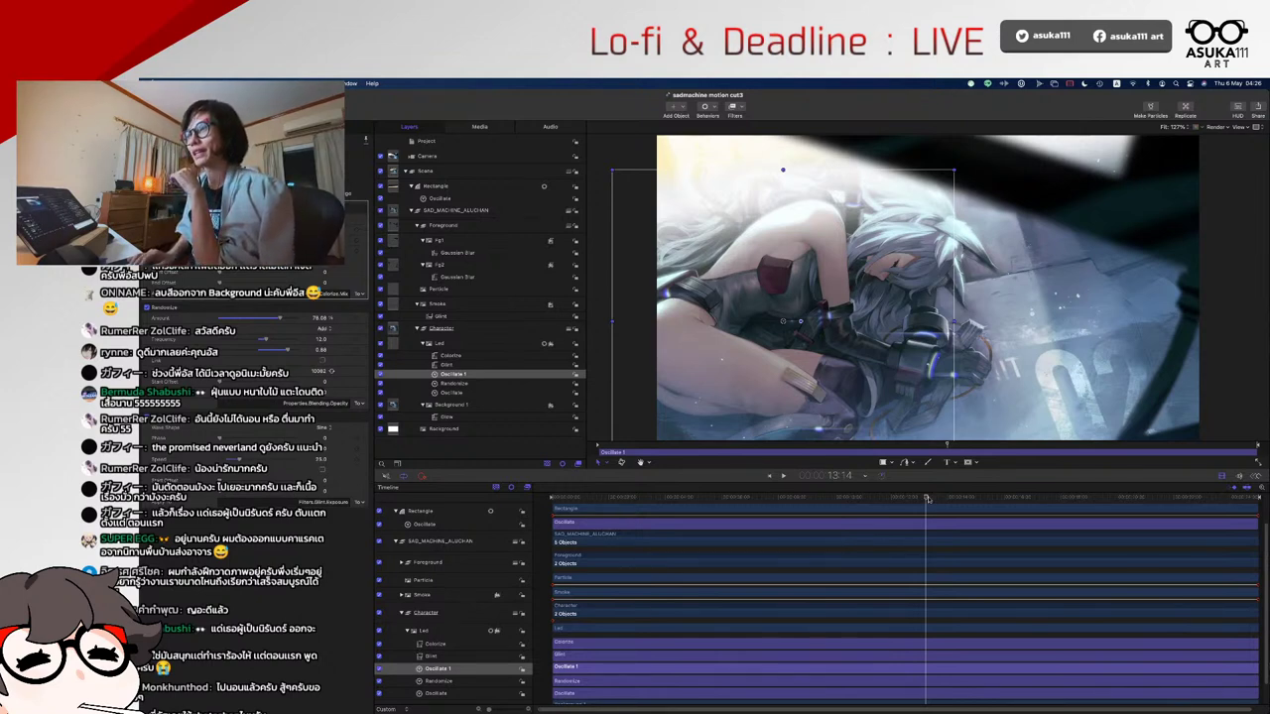
# - Scrub back and forth through the timeline to compare the red and blue Led glow
pyautogui.moveTo(927, 499); pyautogui.dragTo(708, 498)
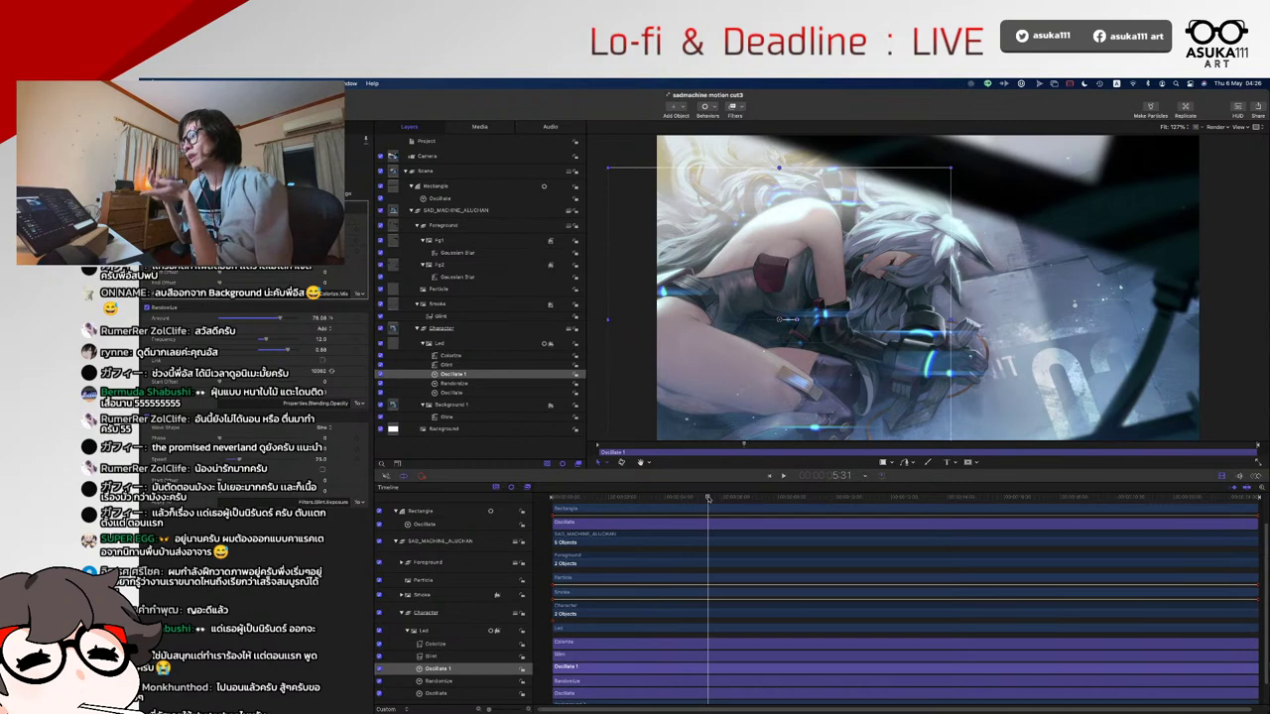
pyautogui.moveTo(708, 498); pyautogui.dragTo(650, 508)
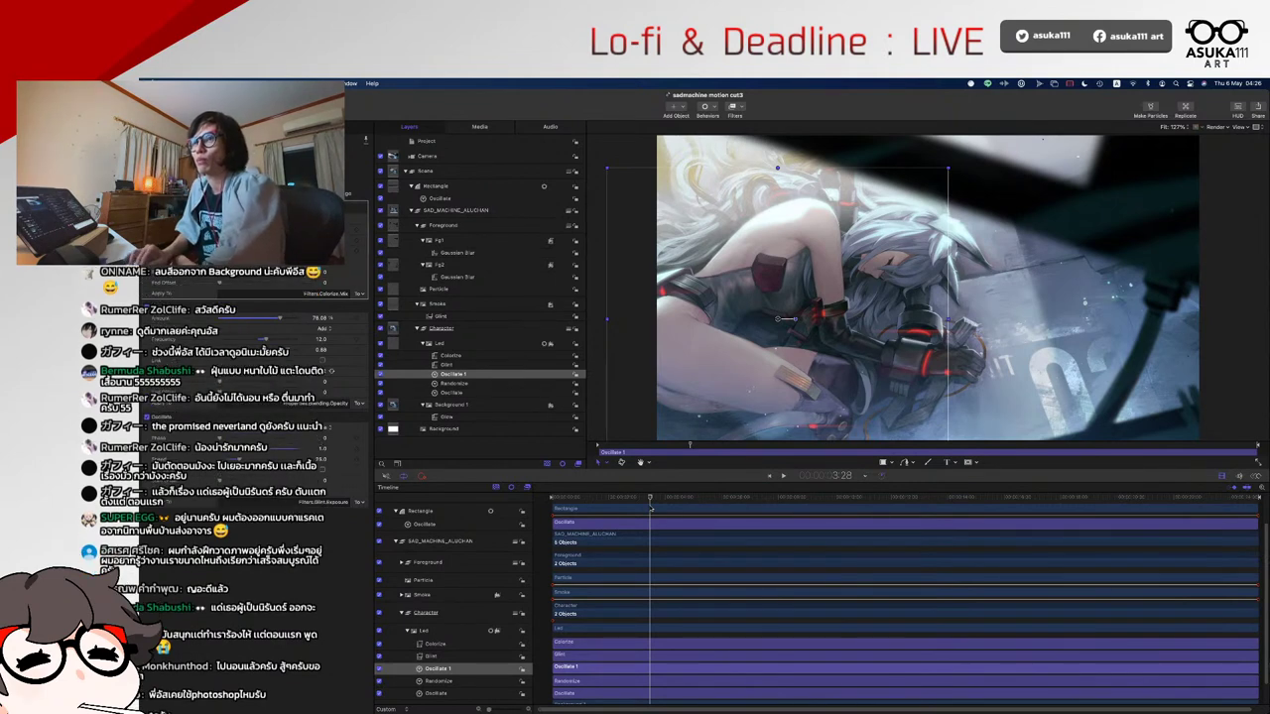
pyautogui.moveTo(651, 498); pyautogui.dragTo(812, 508)
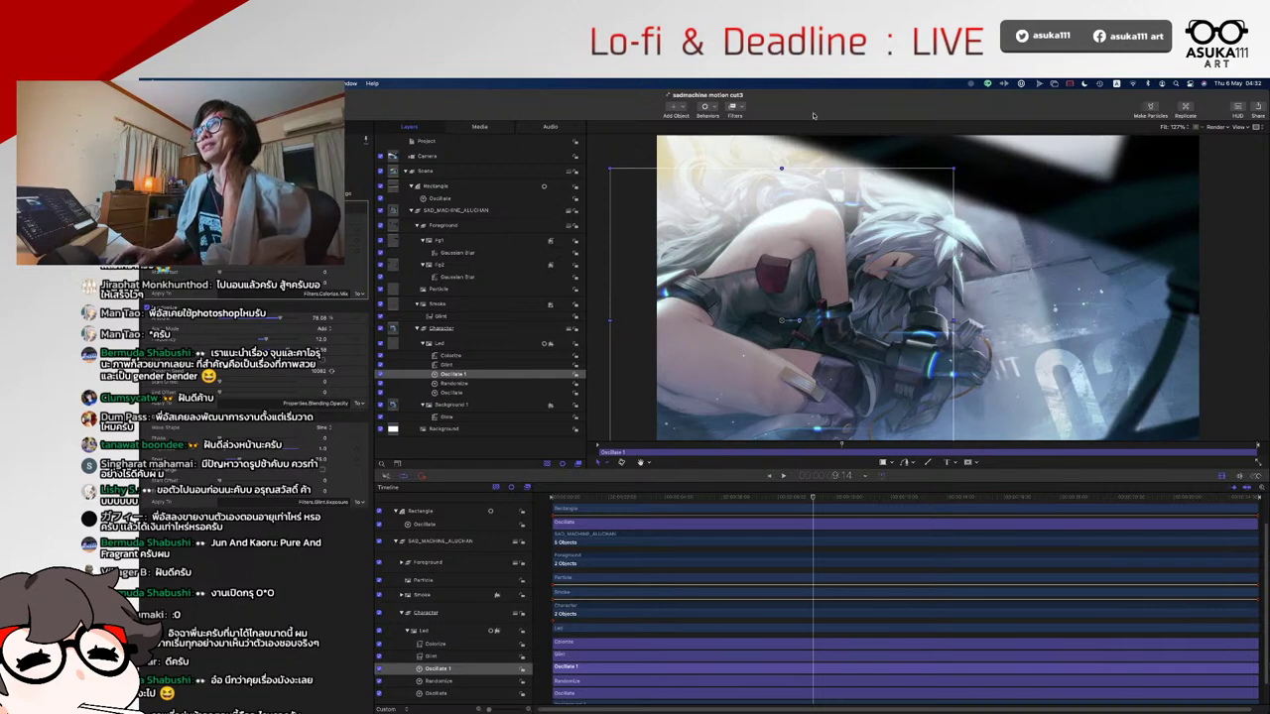
# - Deselect the Led layer's new Oscillate behavior and switch to another application
pyautogui.click(609, 144)
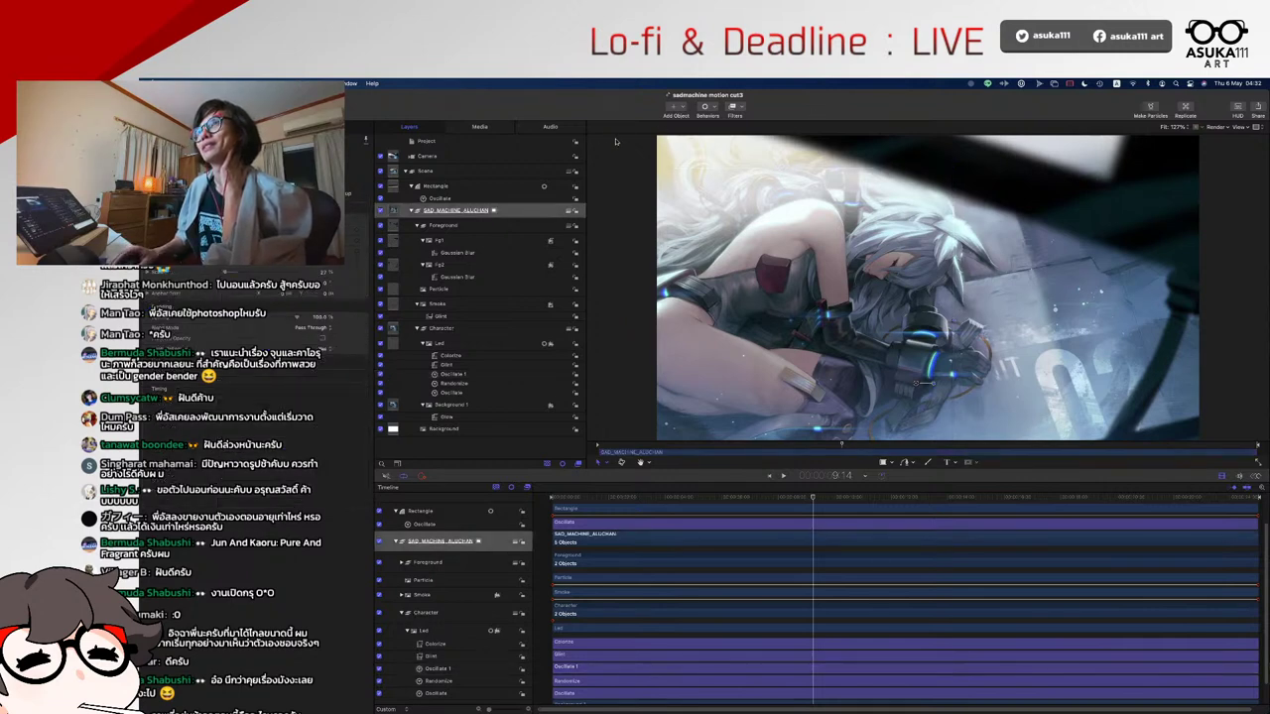
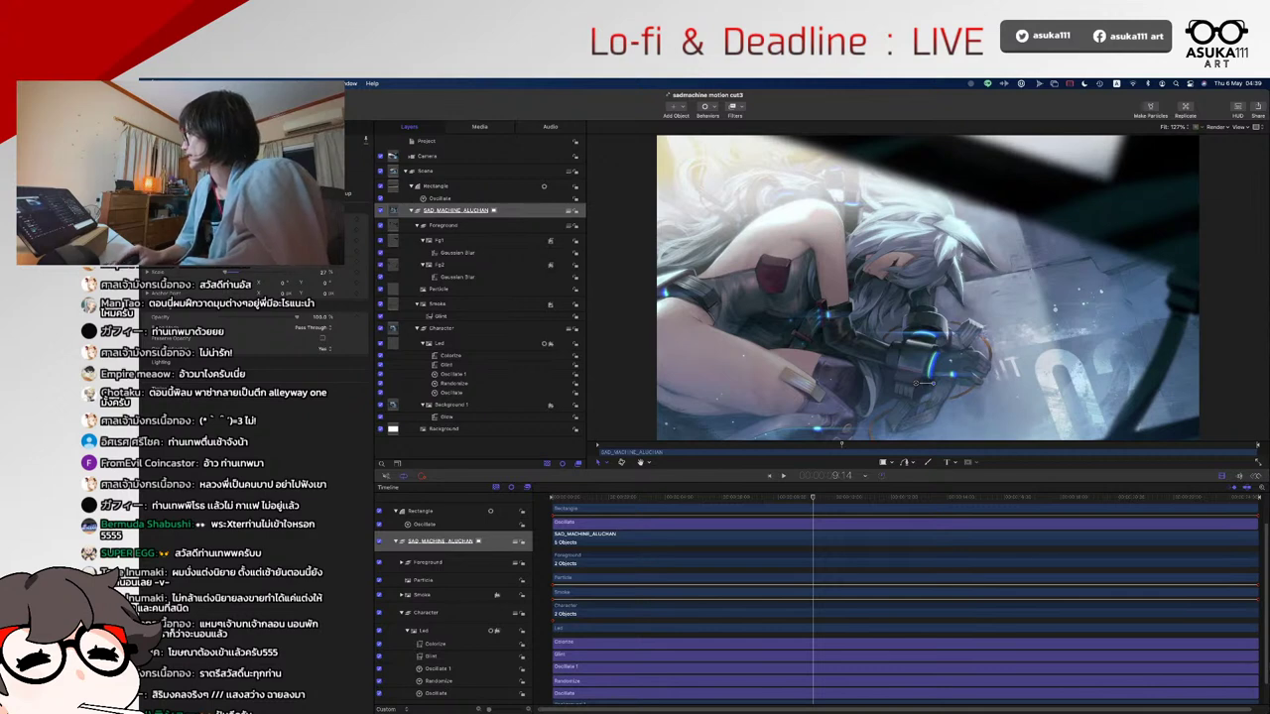
pyautogui.press('super+Tab')
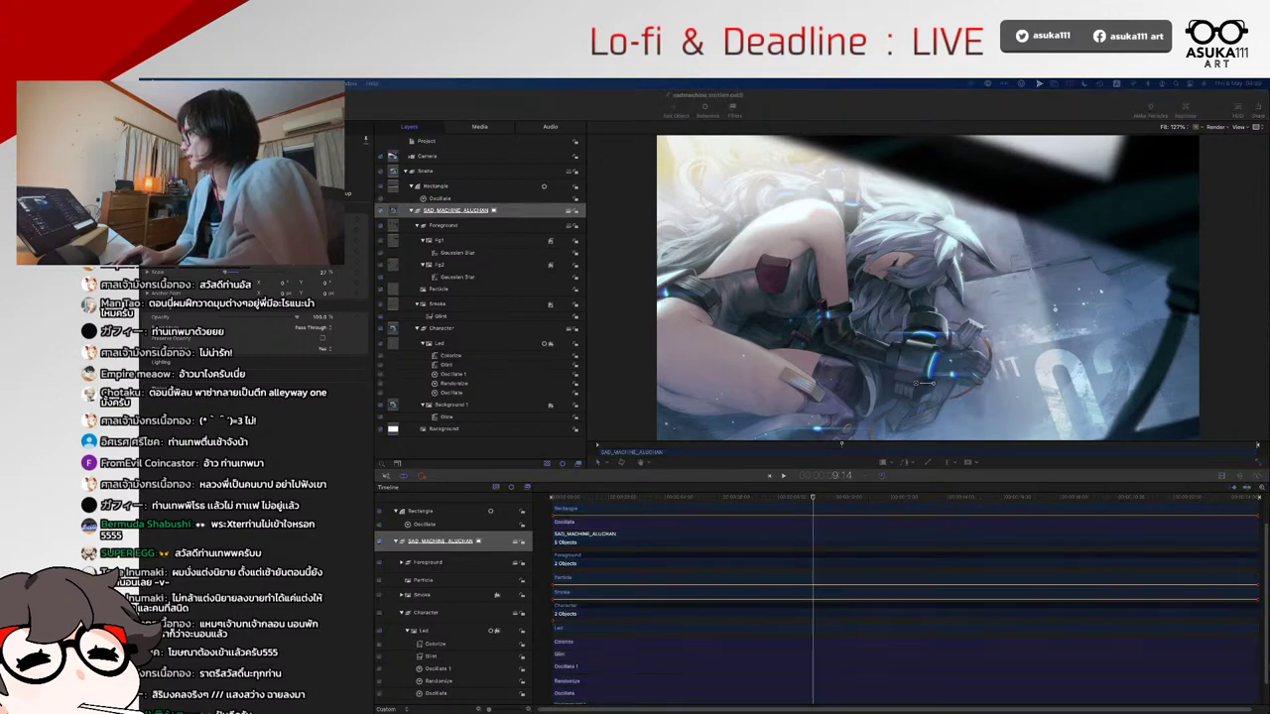